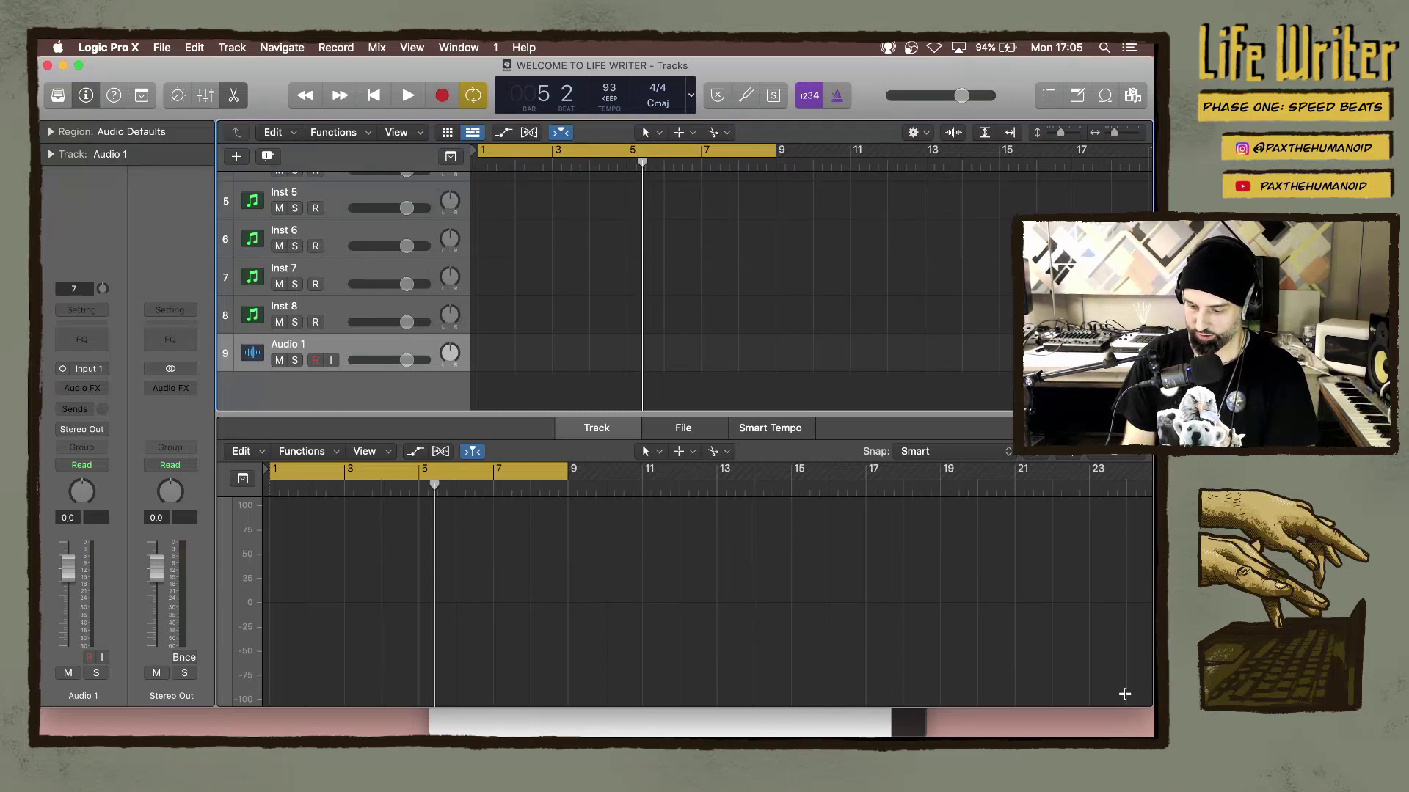
Start loop playback and select the Inst 1 drum track.
{"action": "left_click_drag", "start_coordinate": [1148, 704], "coordinate": [1148, 732]}
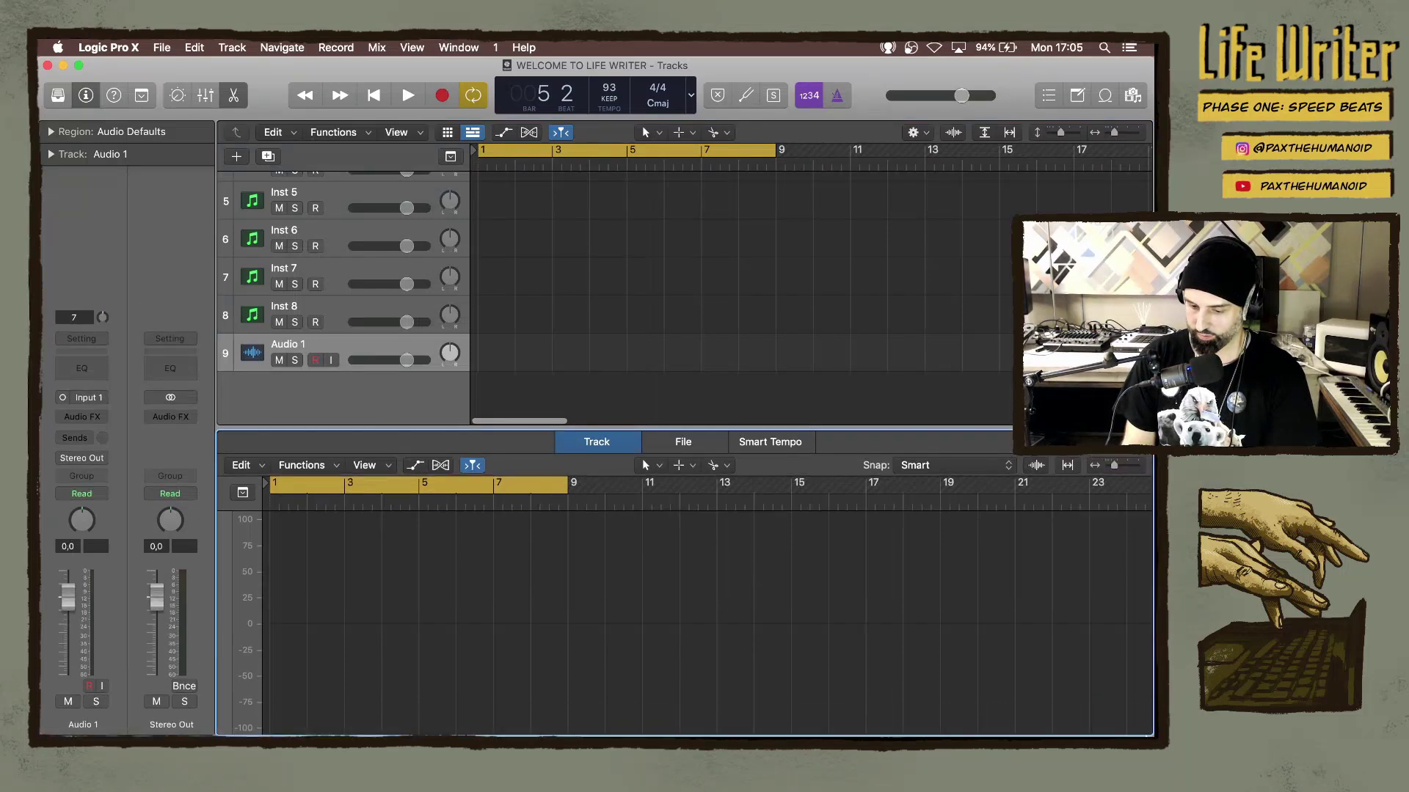
{"action": "key", "text": "space"}
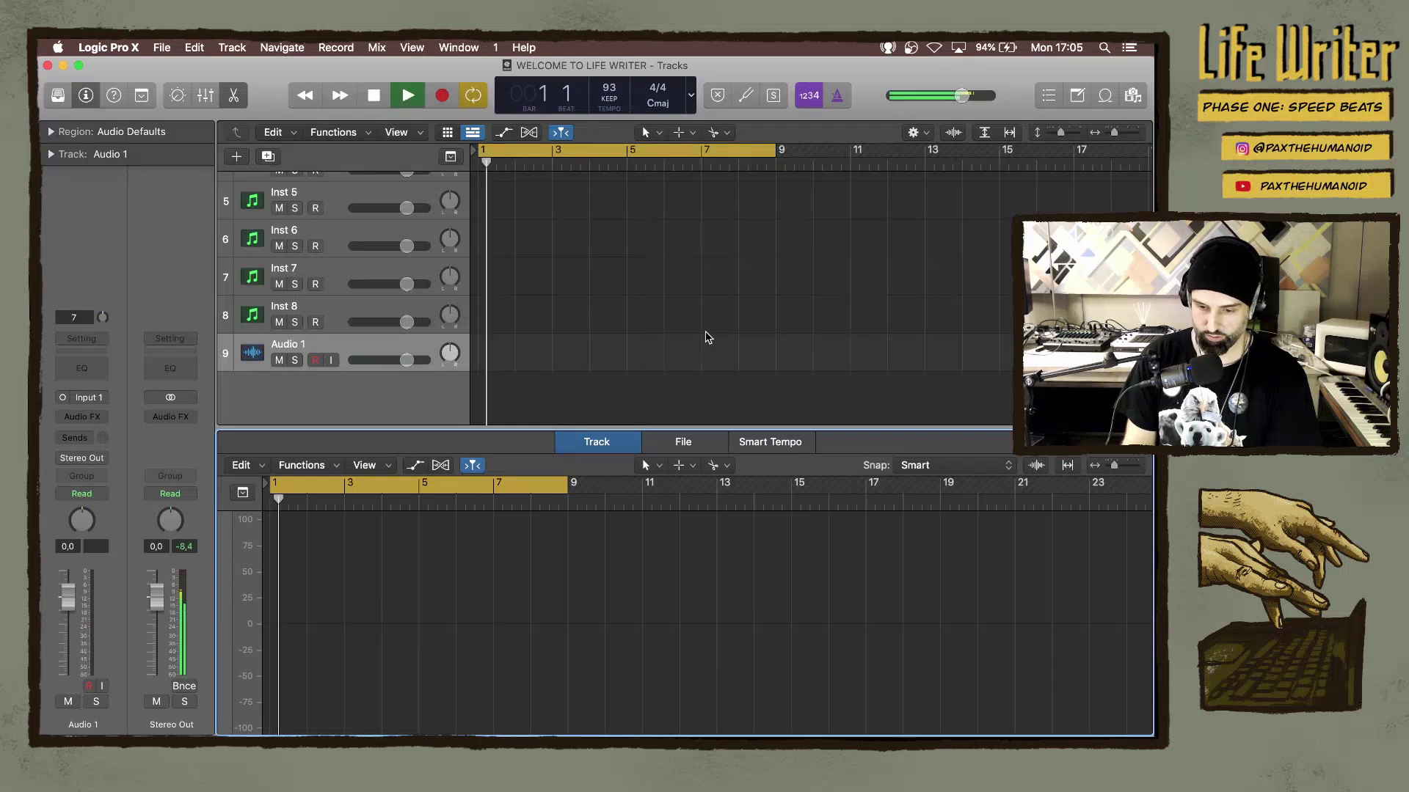
{"action": "scroll", "coordinate": [669, 303], "scroll_direction": "up", "scroll_amount": 1}
{"action": "scroll", "coordinate": [669, 303], "scroll_direction": "up", "scroll_amount": 3}
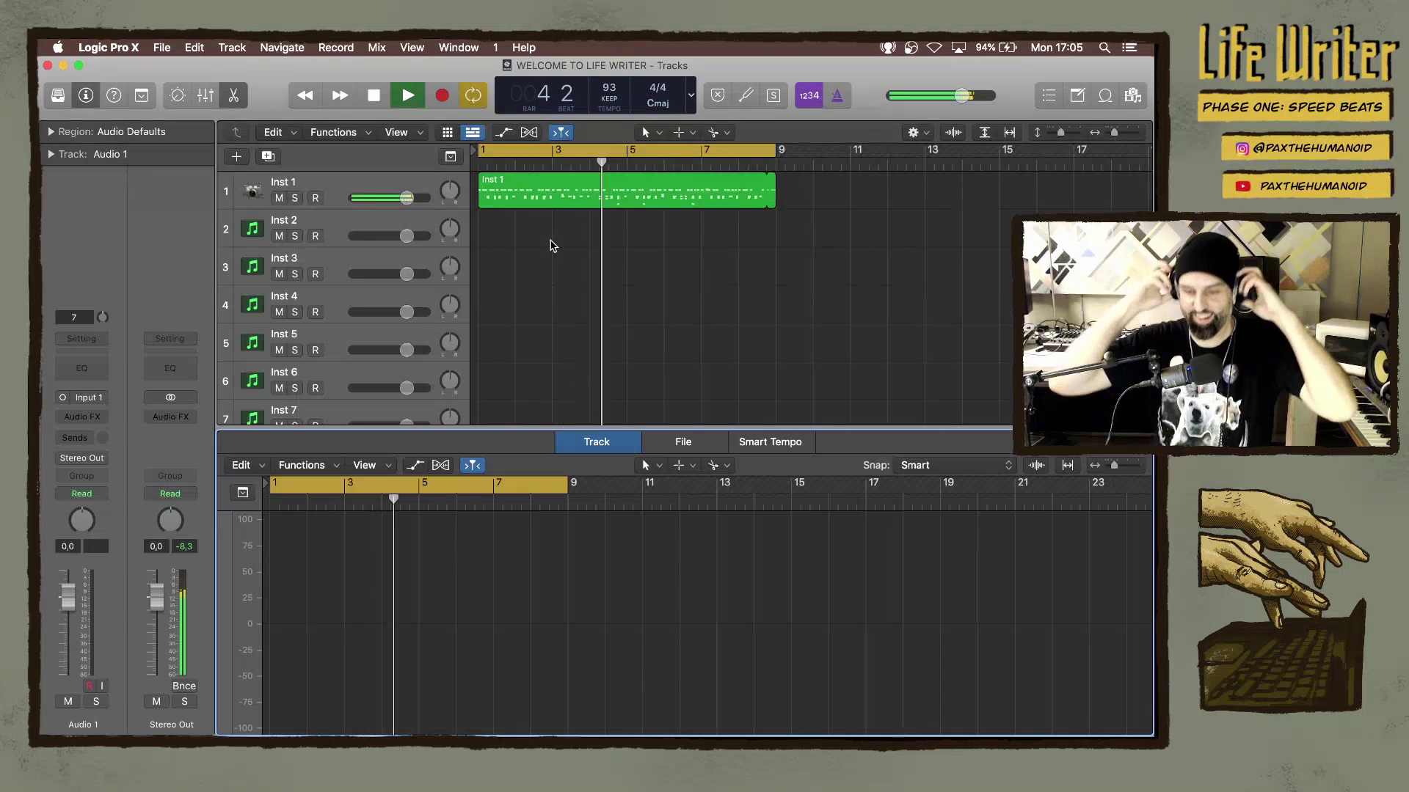
{"action": "left_click", "coordinate": [342, 182]}
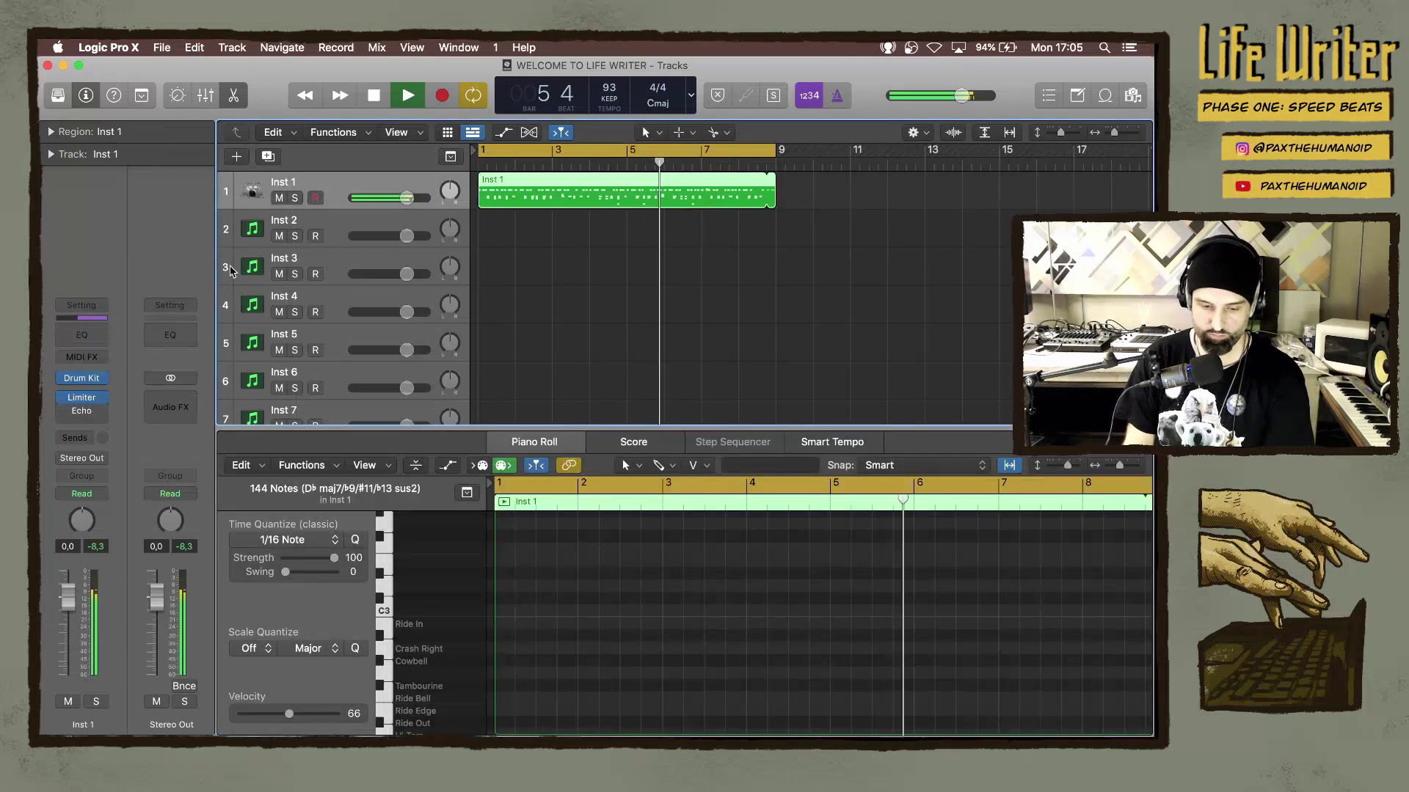
{"action": "mouse_move", "coordinate": [83, 400]}
{"action": "left_click", "coordinate": [99, 358]}
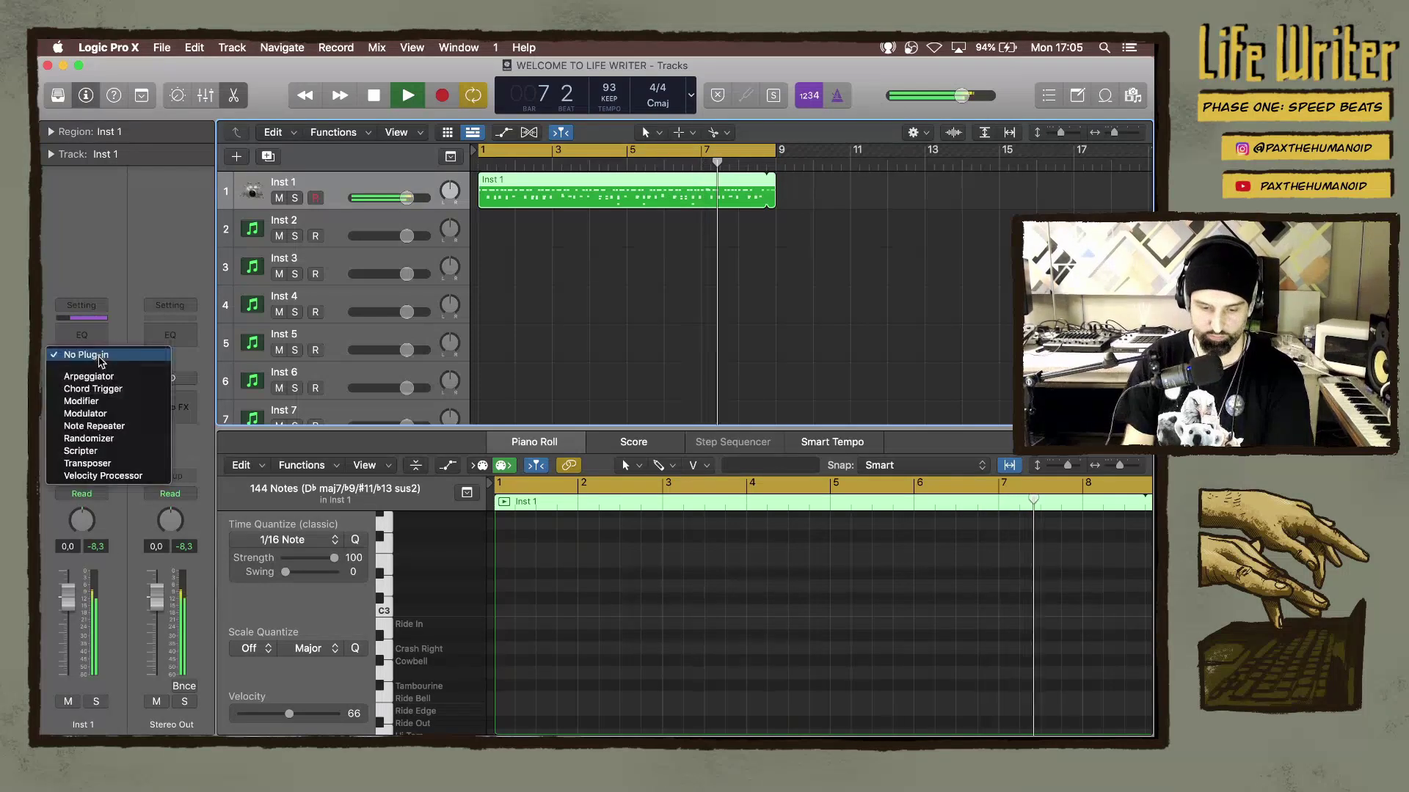
{"action": "left_click", "coordinate": [127, 358]}
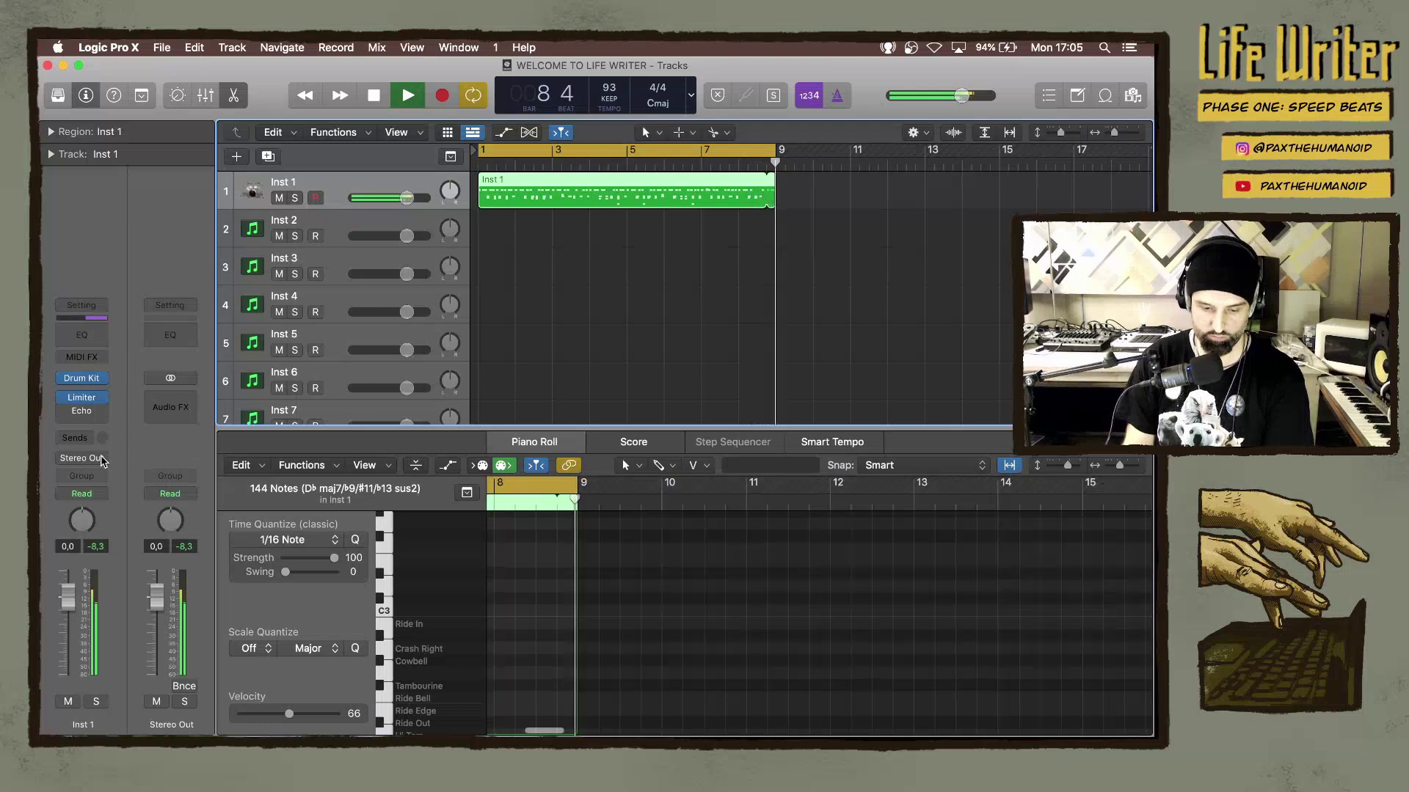
Replace the Echo effect on the Inst 1 track with ChromaVerb.
{"action": "left_click", "coordinate": [102, 412]}
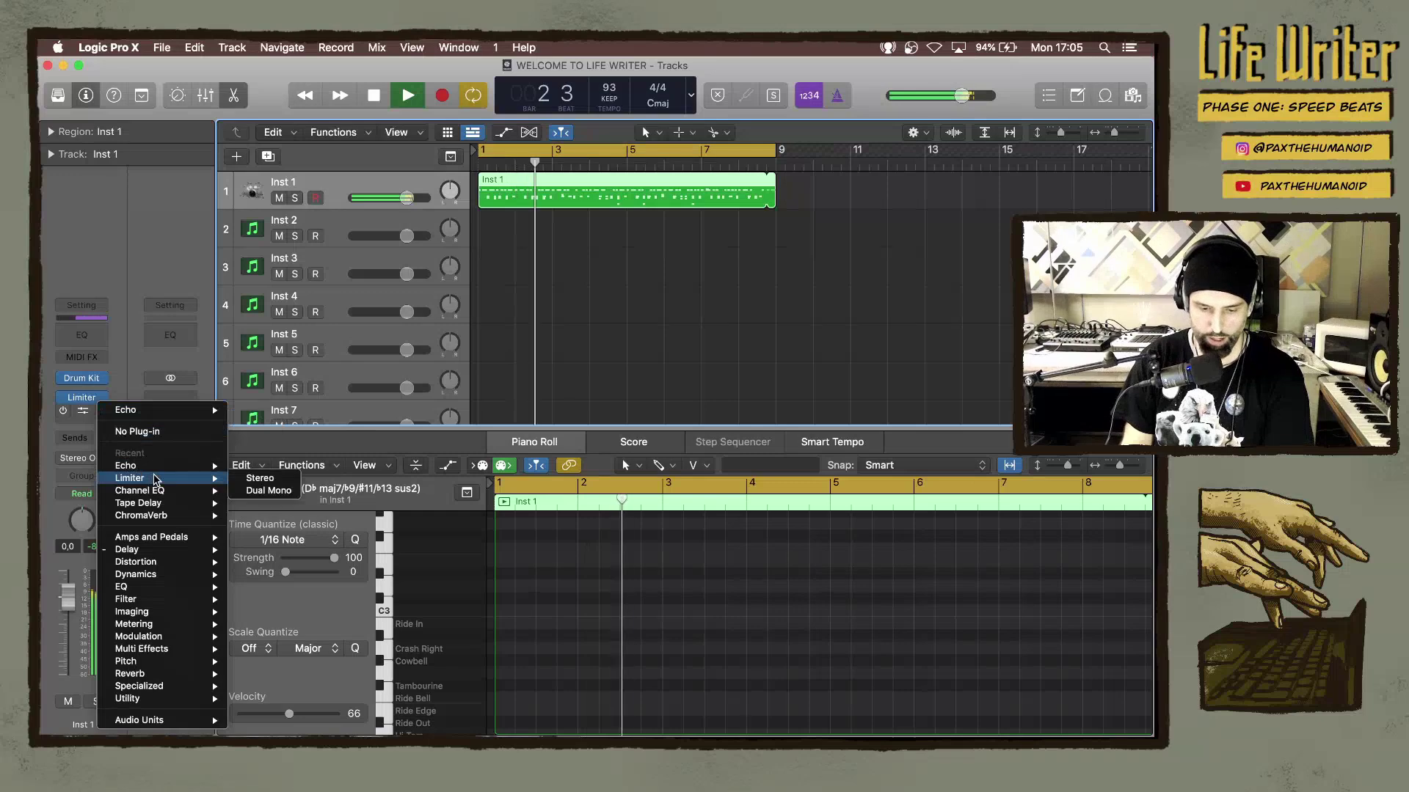
{"action": "left_click", "coordinate": [252, 506]}
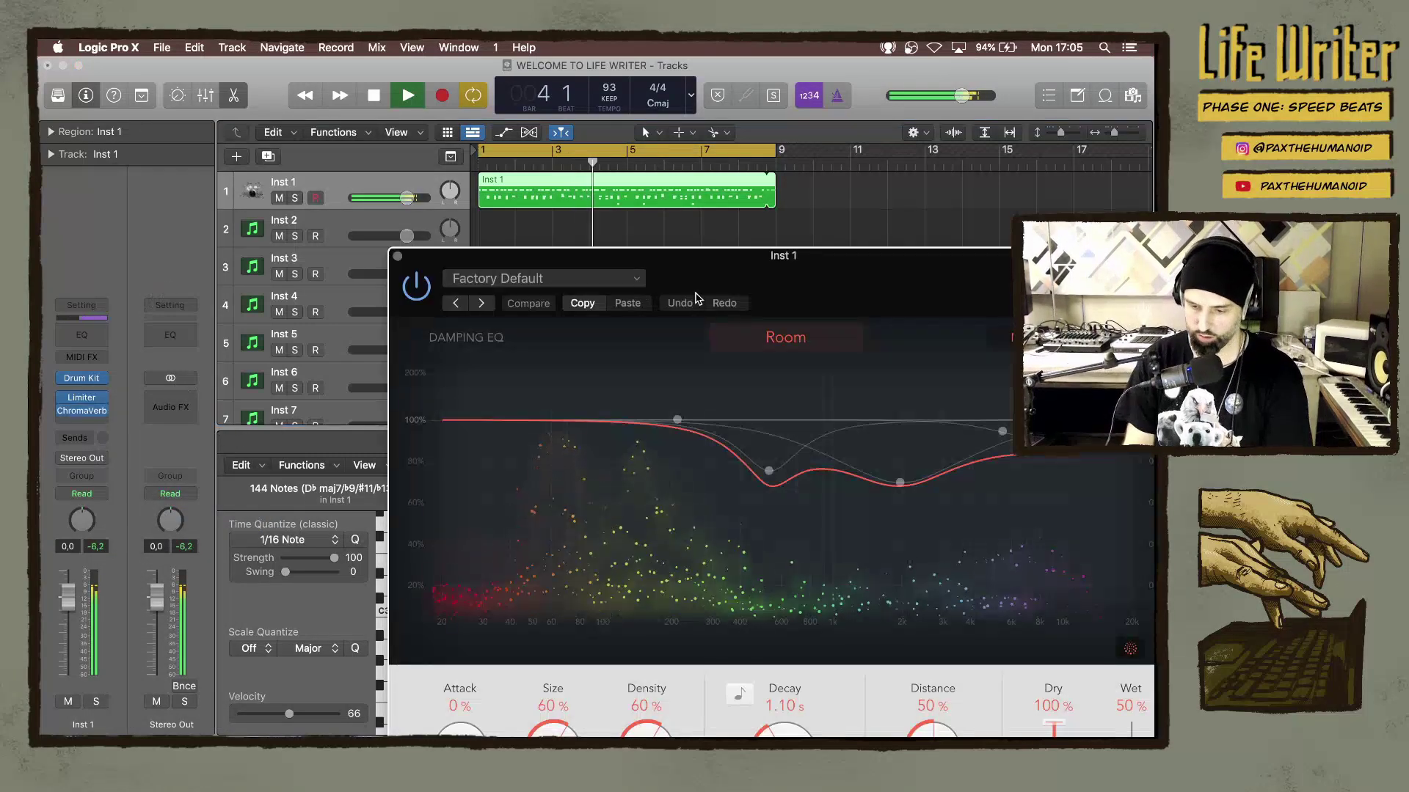
{"action": "left_click_drag", "start_coordinate": [737, 284], "coordinate": [411, 103]}
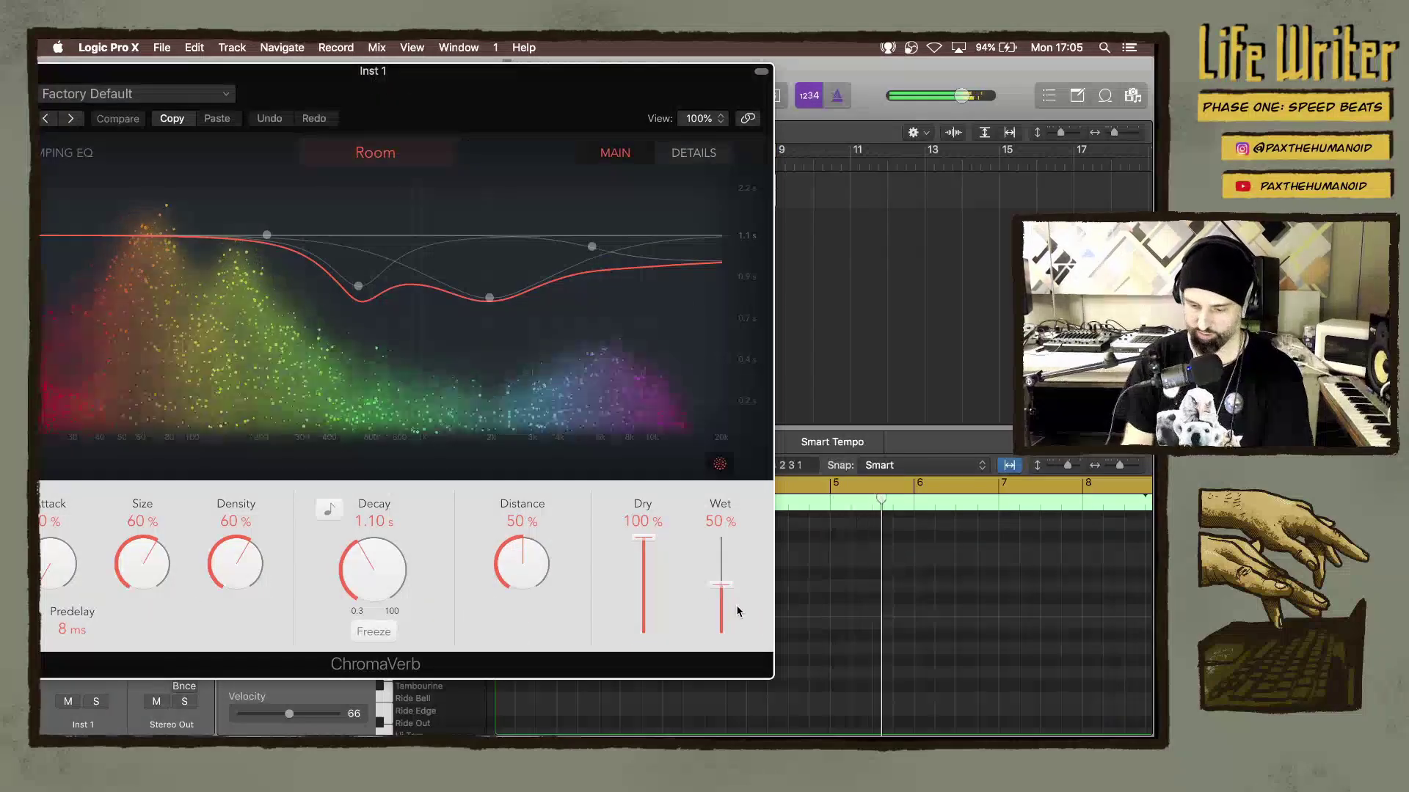
Set ChromaVerb's wet level to 7% and close its window.
{"action": "left_click_drag", "start_coordinate": [724, 592], "coordinate": [724, 618]}
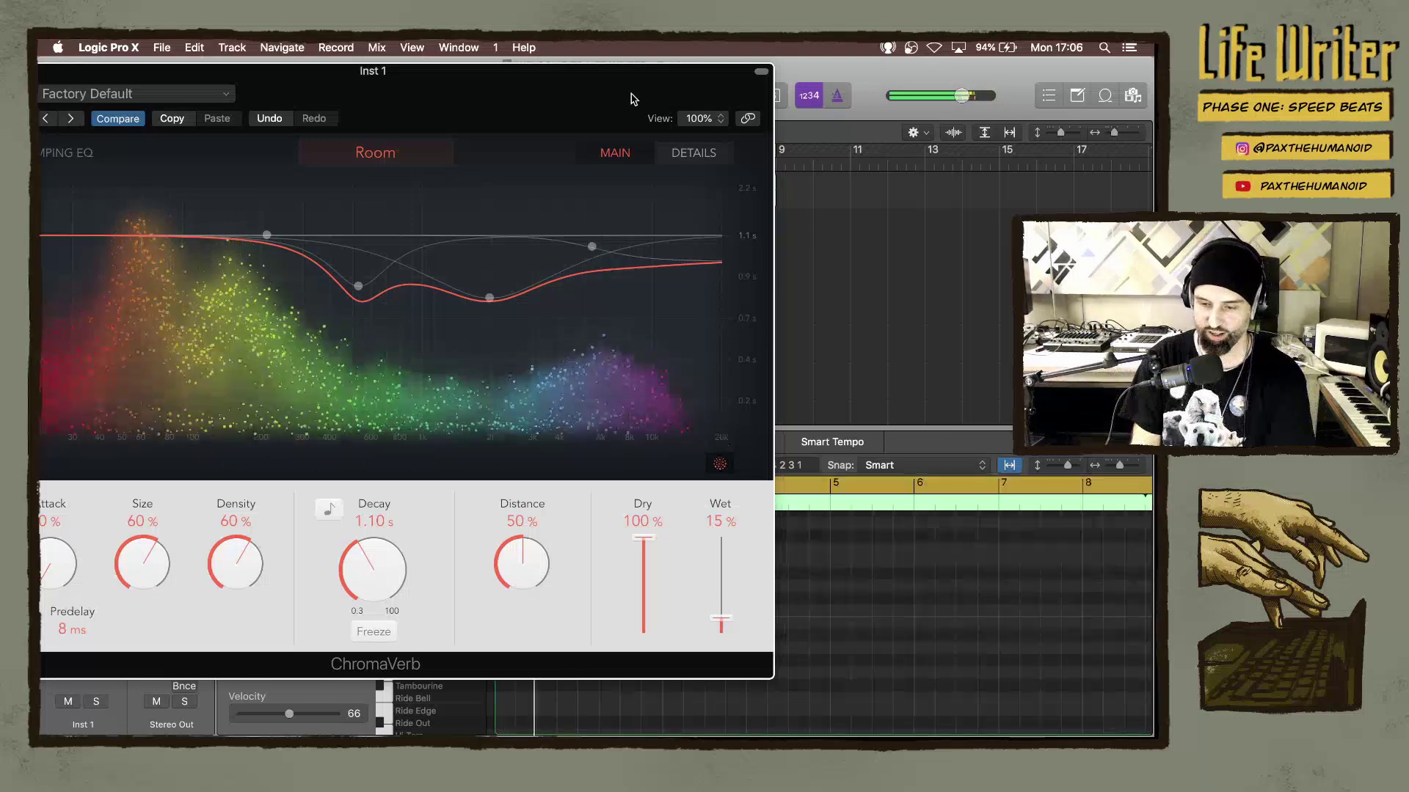
{"action": "left_click_drag", "start_coordinate": [592, 74], "coordinate": [745, 67]}
{"action": "mouse_move", "coordinate": [745, 238]}
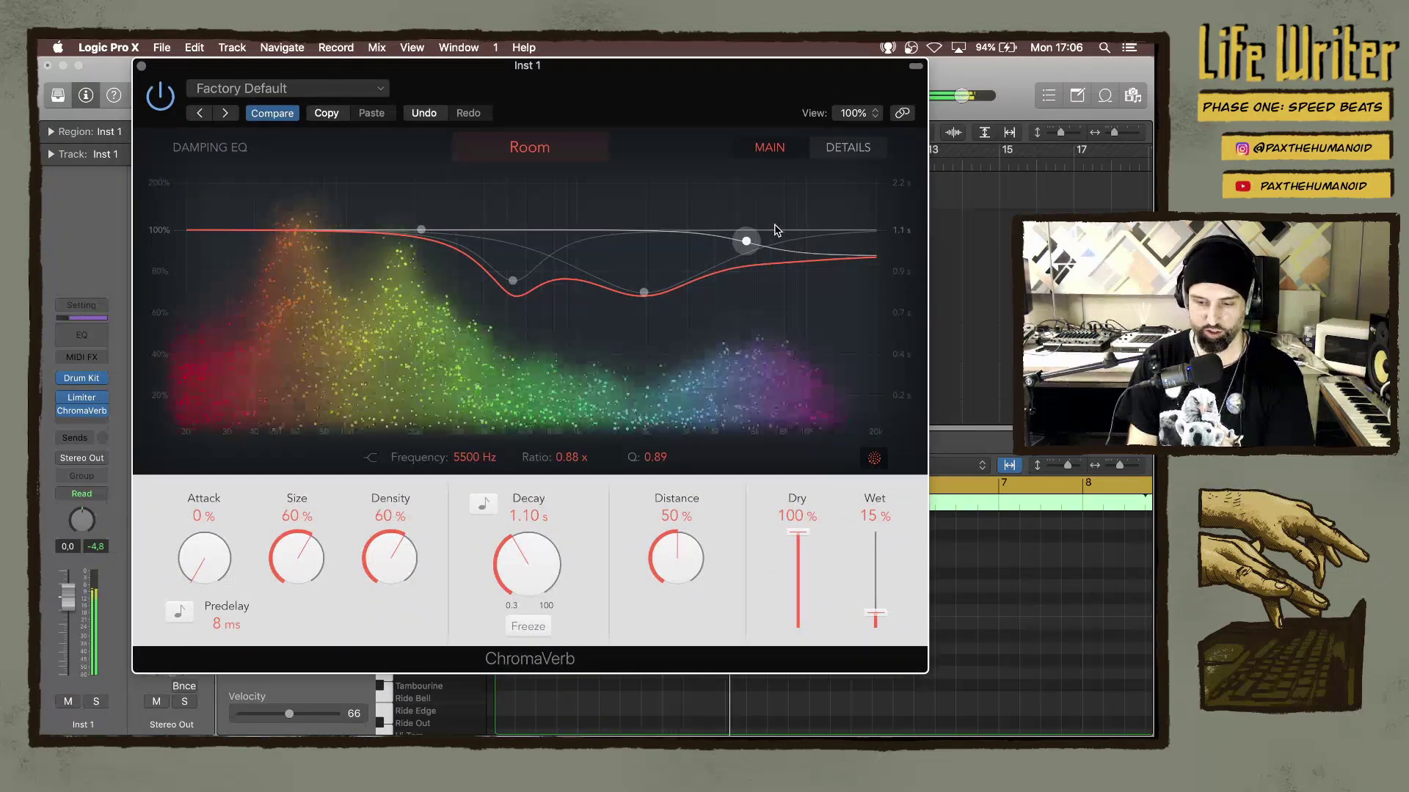
{"action": "mouse_move", "coordinate": [644, 292]}
{"action": "left_click_drag", "start_coordinate": [875, 613], "coordinate": [875, 619]}
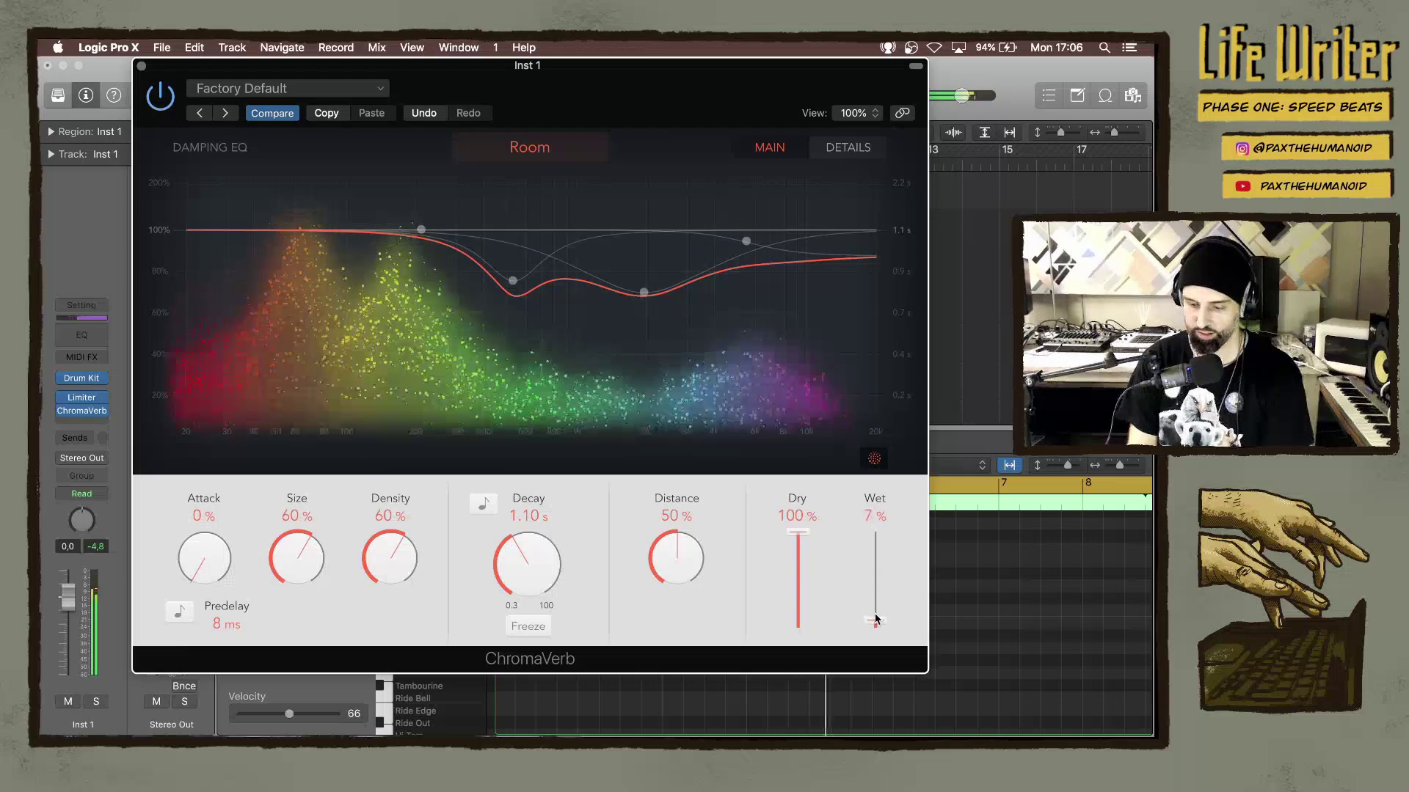
{"action": "left_click", "coordinate": [142, 67]}
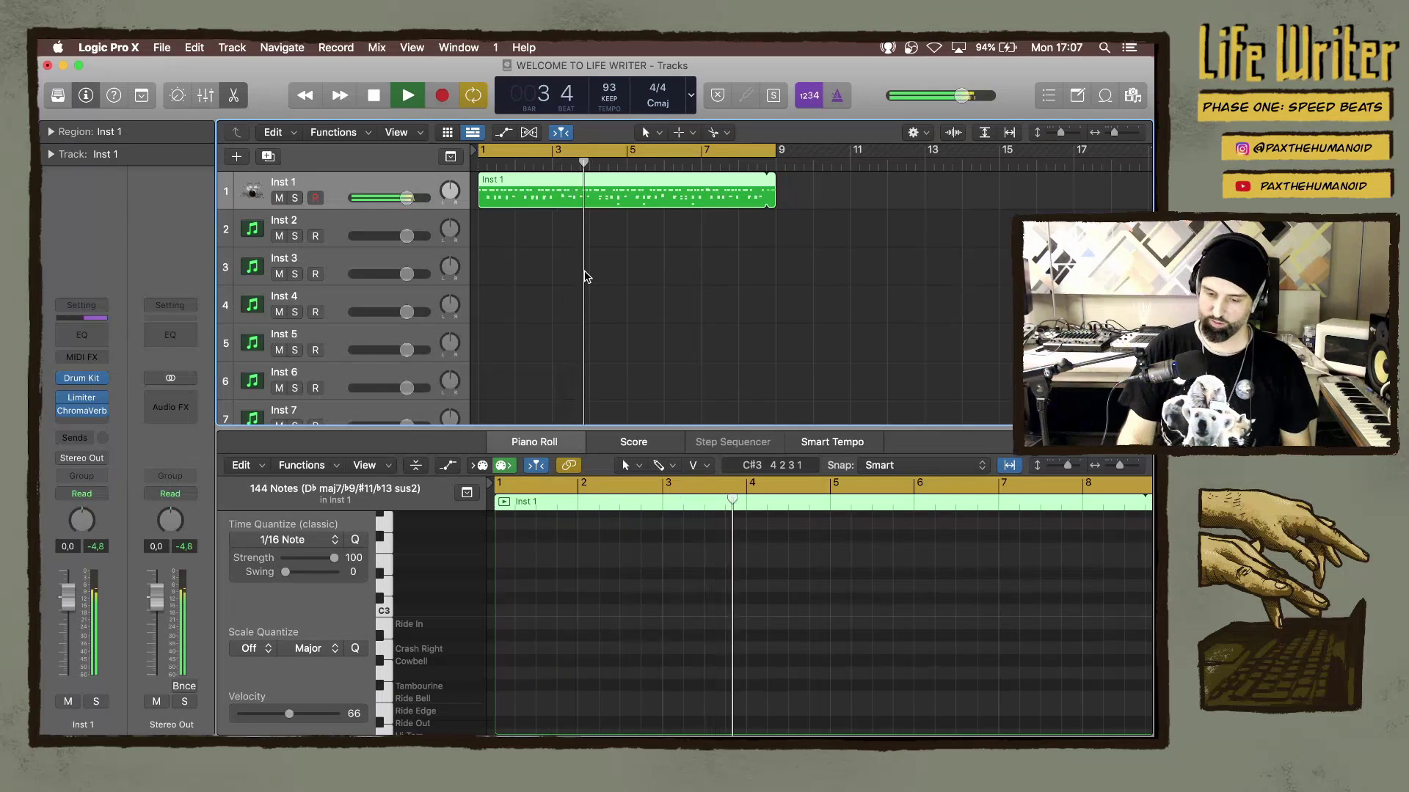
Stop and restart playback, and insert a stereo Overdrive after ChromaVerb on the Inst 1 track.
{"action": "key", "text": "space"}
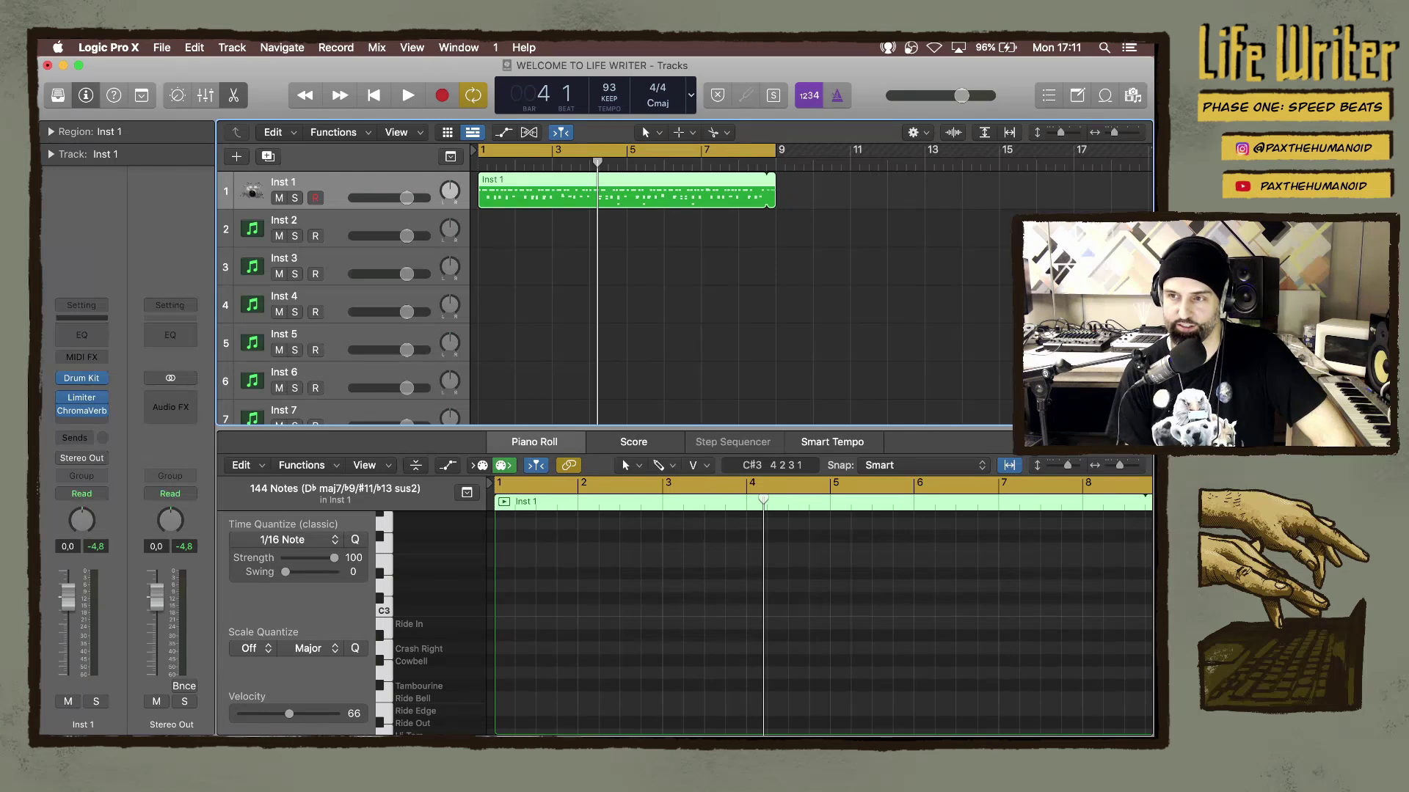
{"action": "key", "text": "space"}
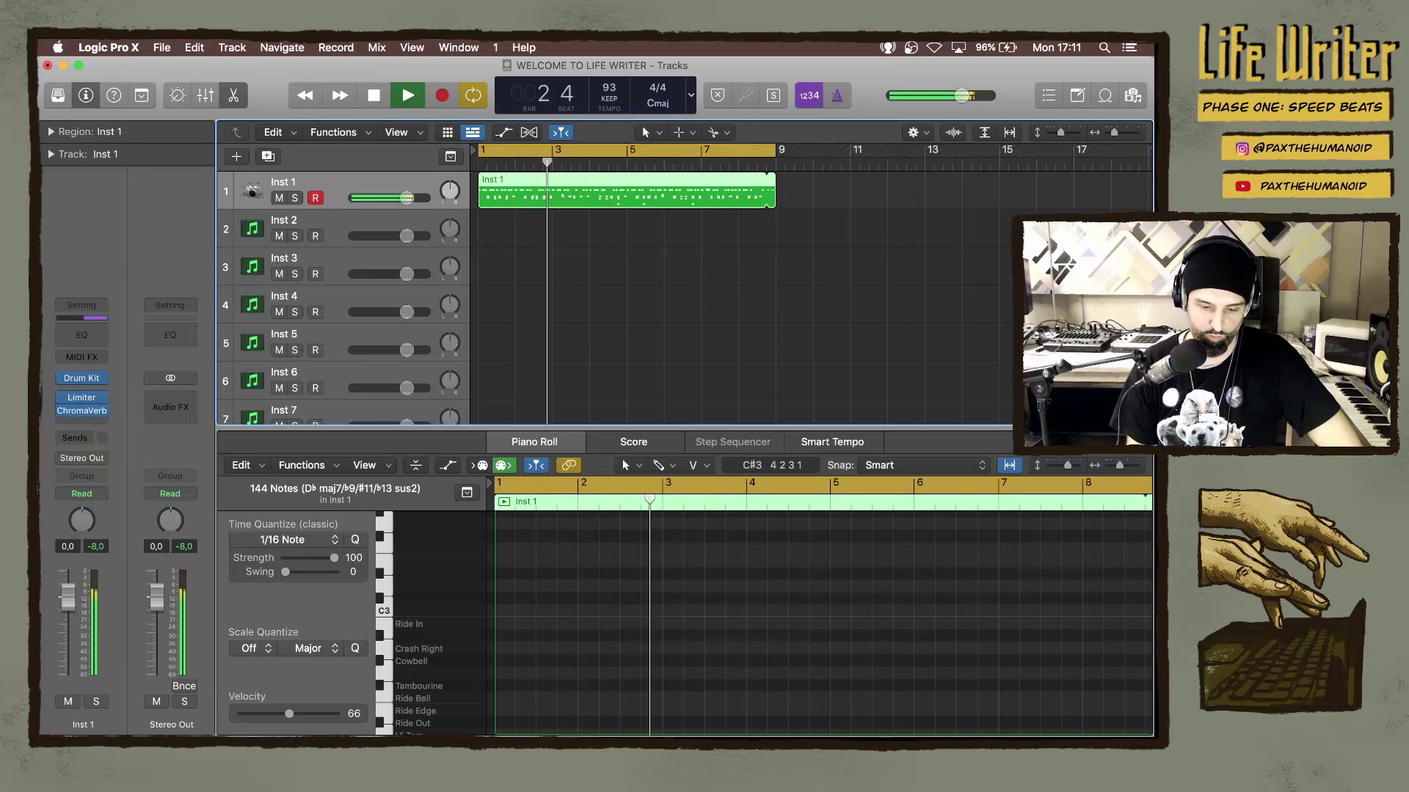
{"action": "left_click", "coordinate": [67, 423]}
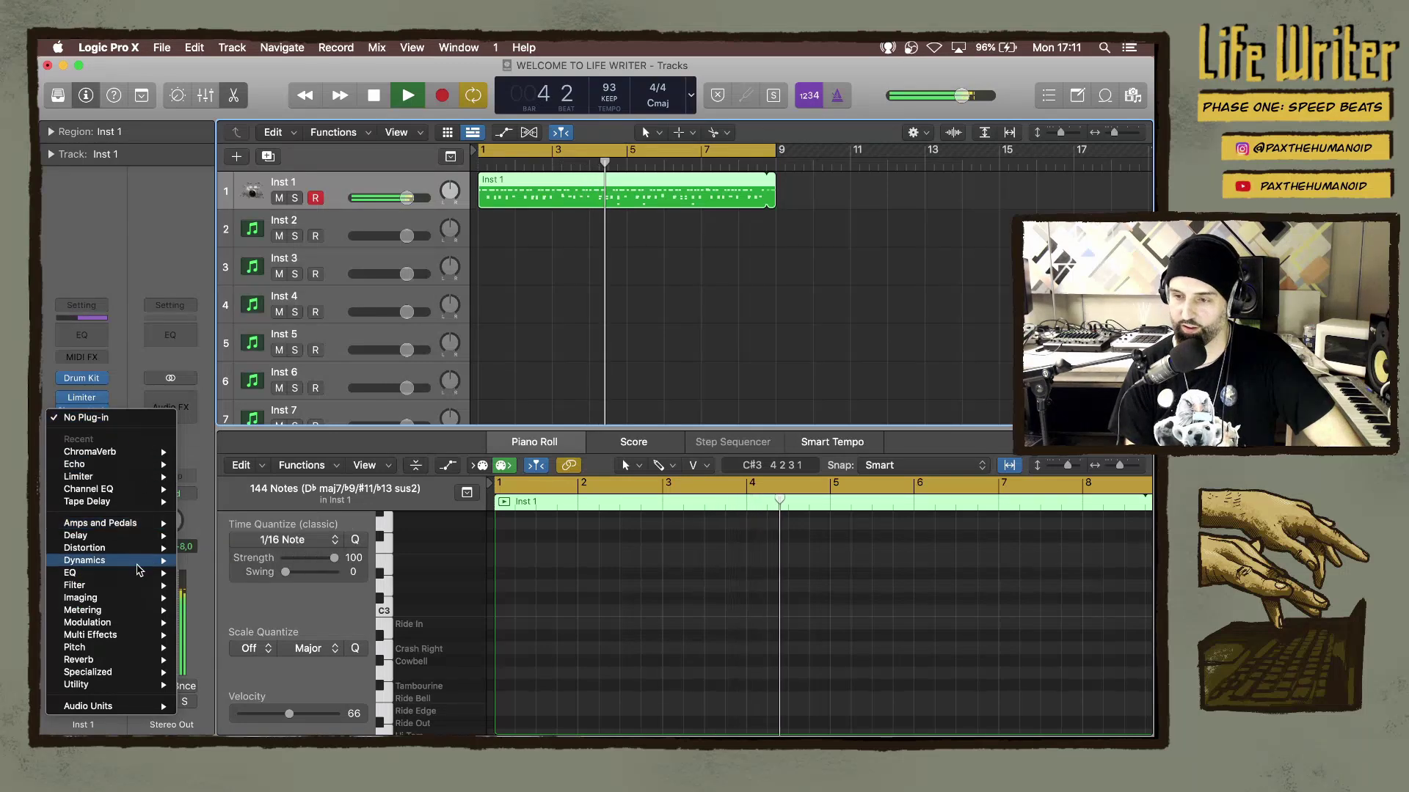
{"action": "mouse_move", "coordinate": [138, 562]}
{"action": "mouse_move", "coordinate": [139, 528]}
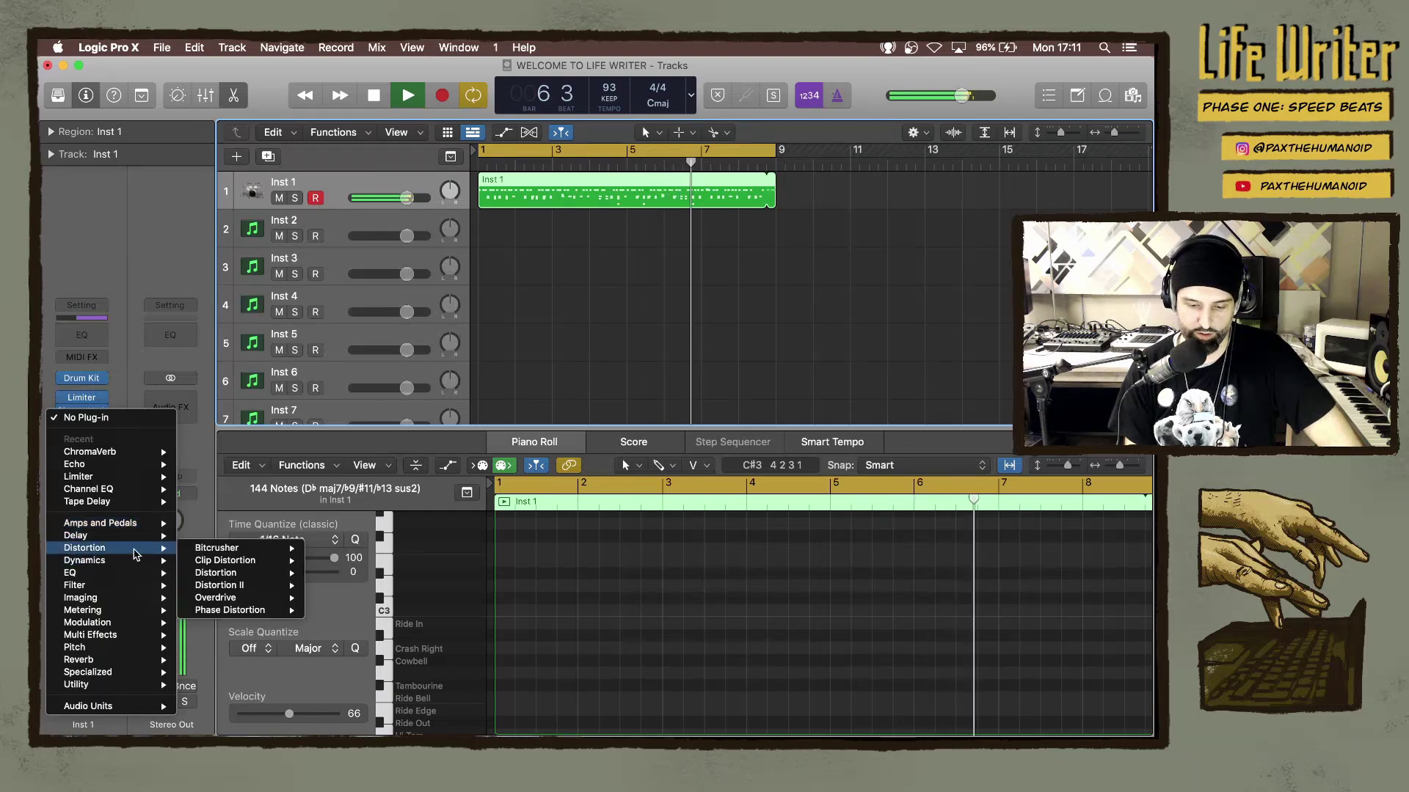
{"action": "mouse_move", "coordinate": [230, 553]}
{"action": "mouse_move", "coordinate": [249, 598]}
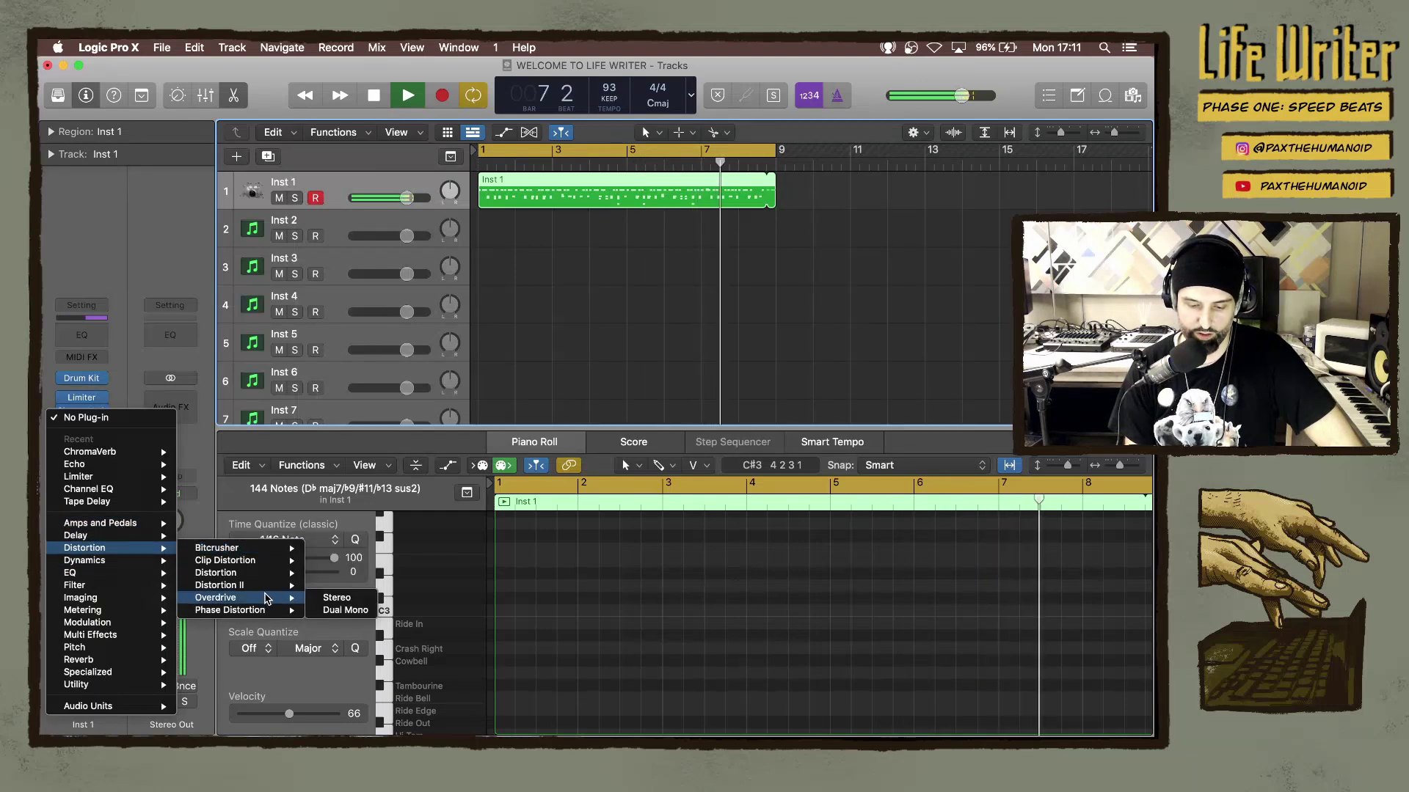
{"action": "left_click", "coordinate": [337, 598]}
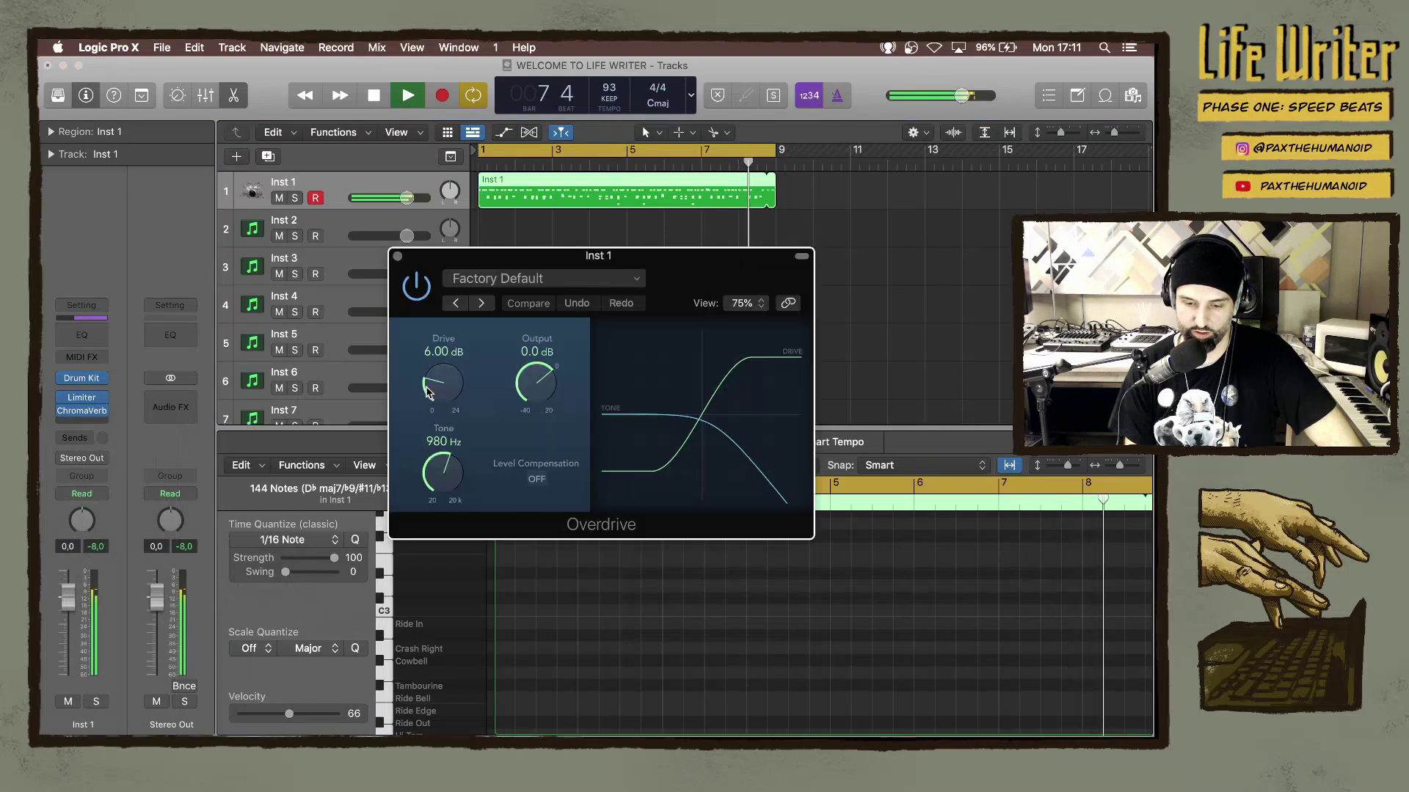
{"action": "left_click_drag", "start_coordinate": [467, 328], "coordinate": [330, 254]}
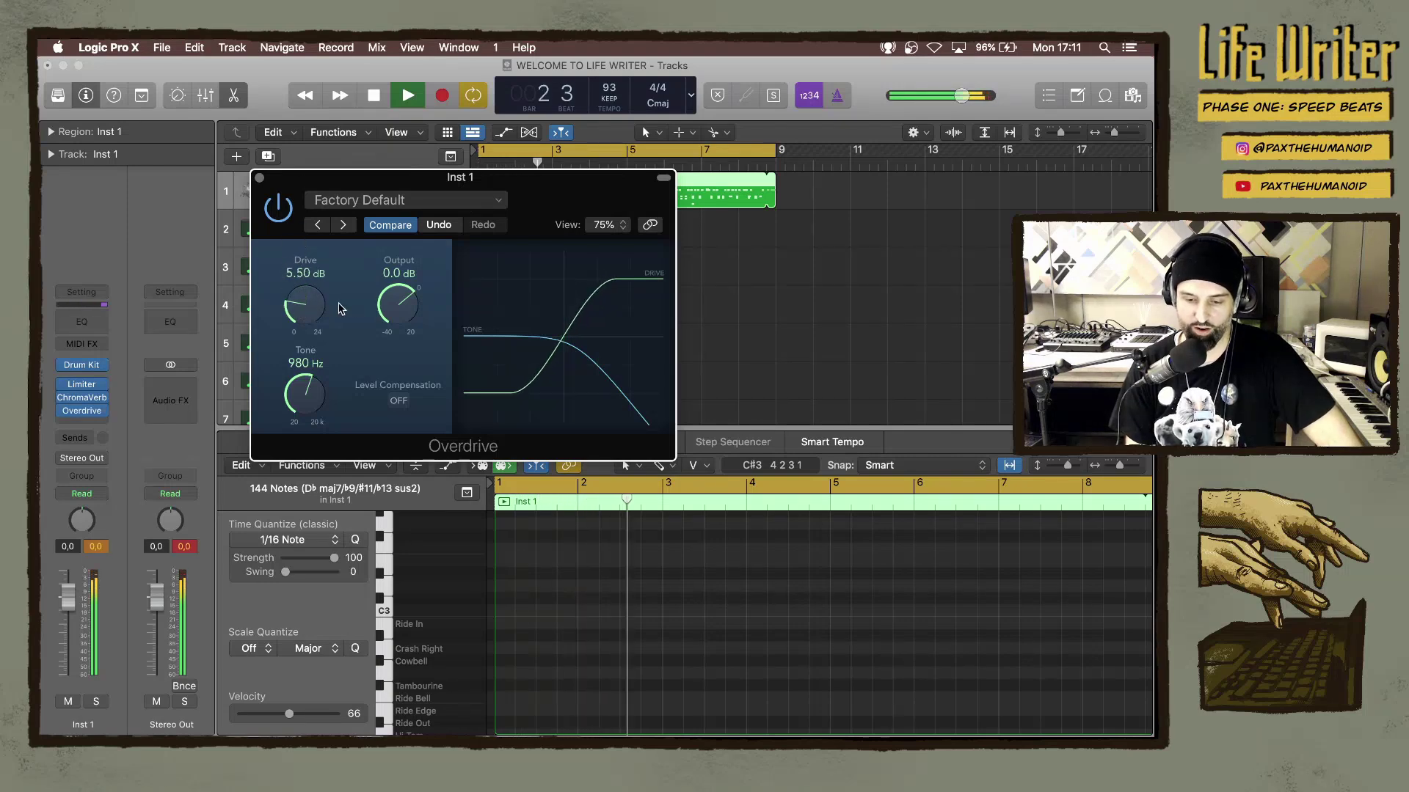
Set the Overdrive's drive to 11.5 dB, output to -11 dB and tone to 520 Hz, and close its window.
{"action": "left_click_drag", "start_coordinate": [399, 301], "coordinate": [398, 330]}
{"action": "left_click_drag", "start_coordinate": [304, 304], "coordinate": [302, 213]}
{"action": "left_click_drag", "start_coordinate": [393, 290], "coordinate": [391, 327]}
{"action": "left_click_drag", "start_coordinate": [312, 303], "coordinate": [399, 286]}
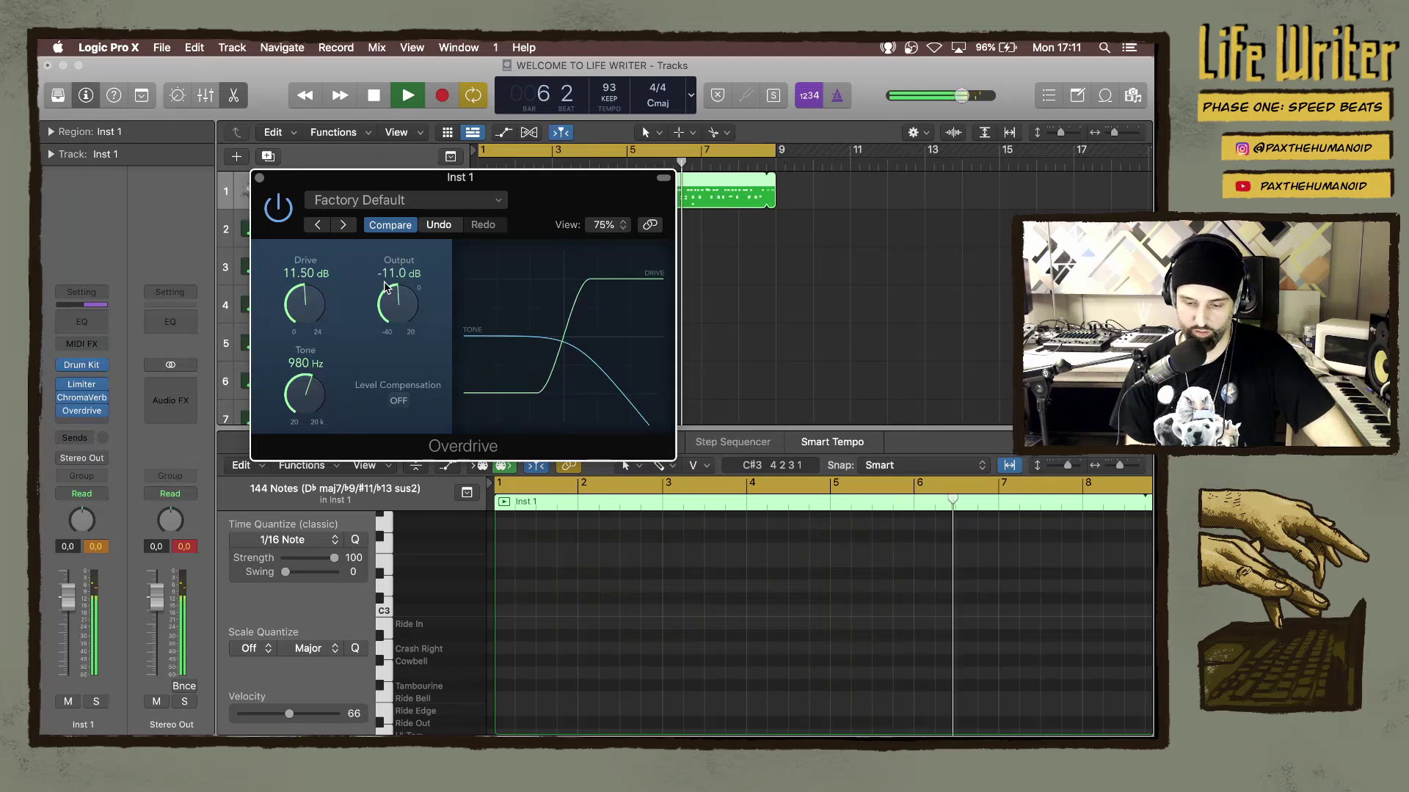
{"action": "left_click_drag", "start_coordinate": [303, 396], "coordinate": [307, 445]}
{"action": "left_click_drag", "start_coordinate": [307, 452], "coordinate": [300, 415]}
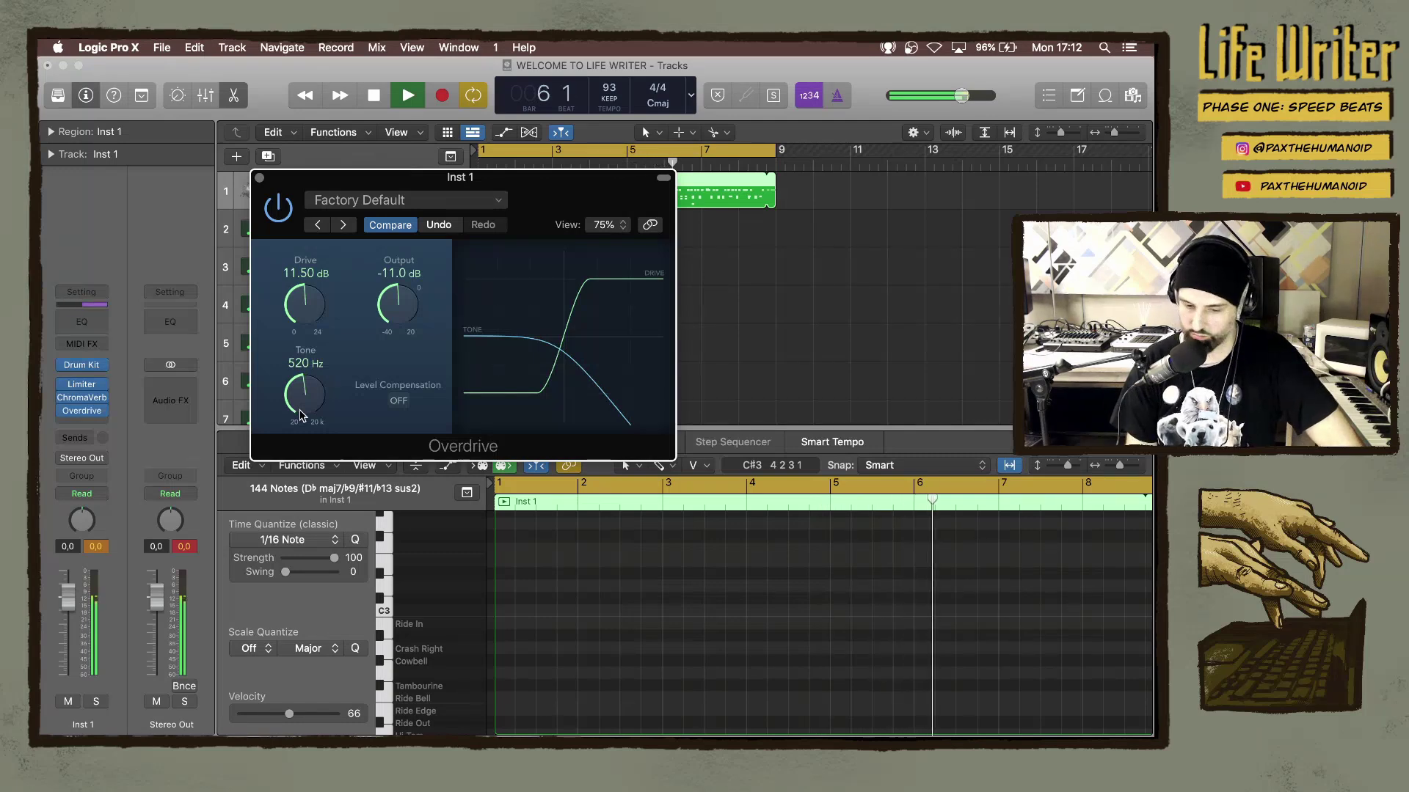
{"action": "left_click", "coordinate": [259, 178]}
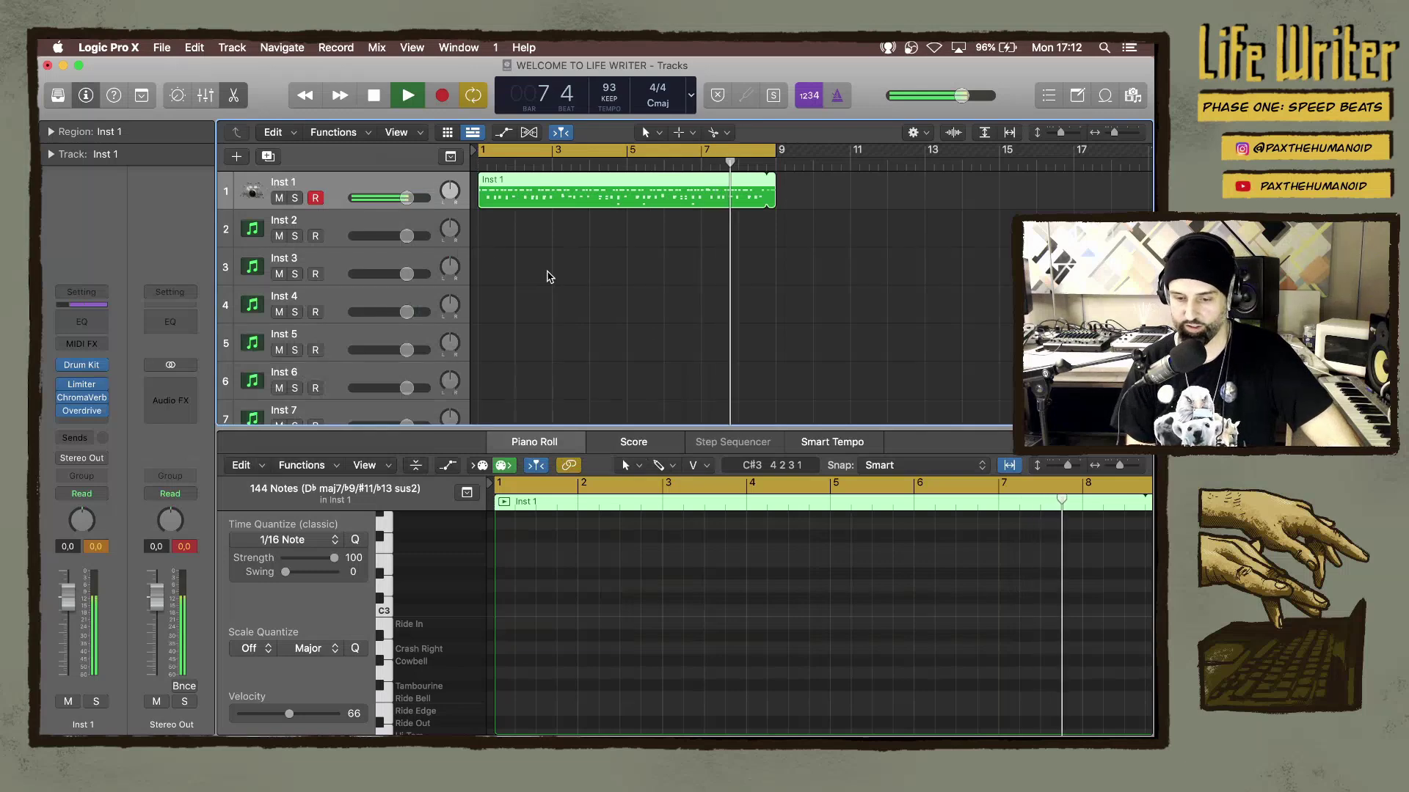
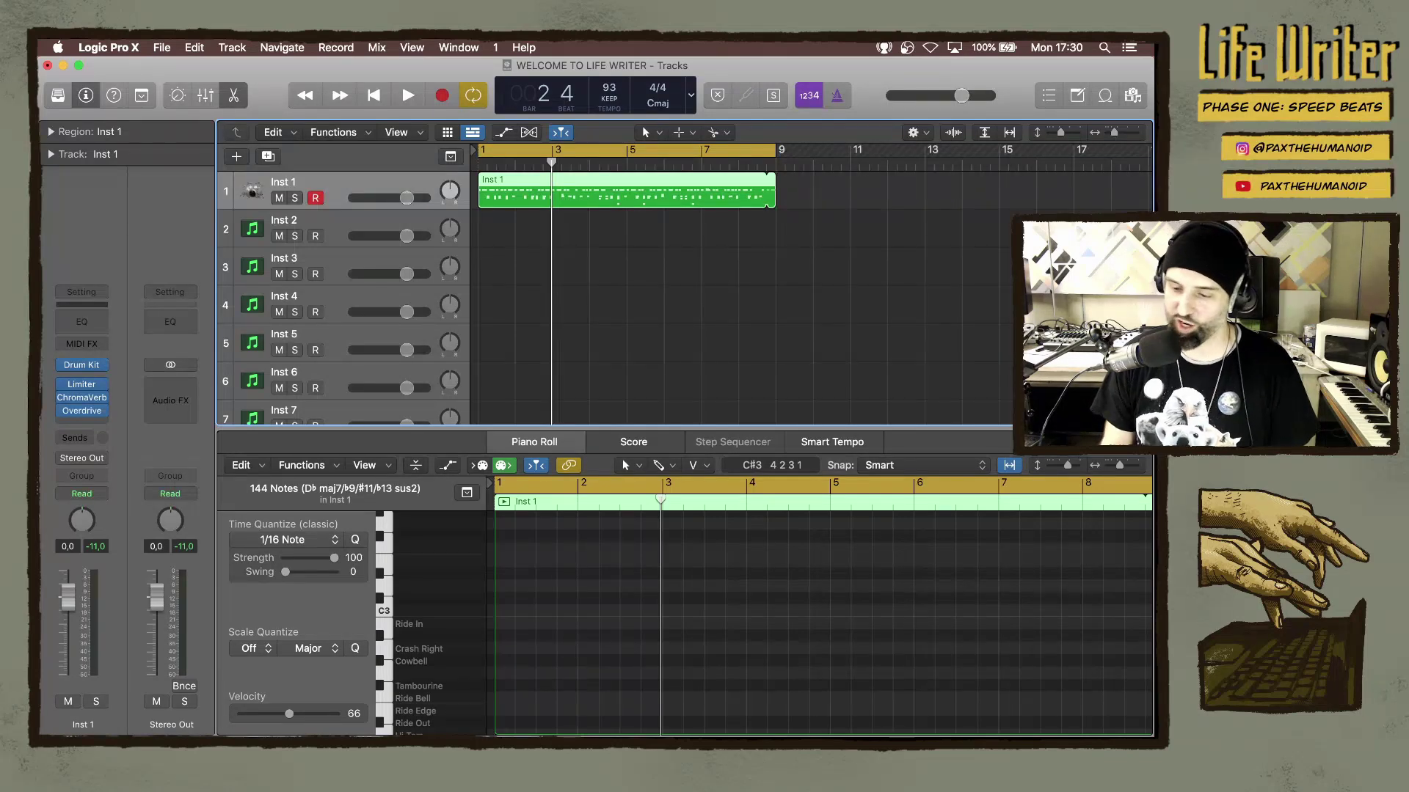
Resume playback, set the Overdrive's tone on Inst 1 to about 1400 Hz, and hide its window.
{"action": "key", "text": "space"}
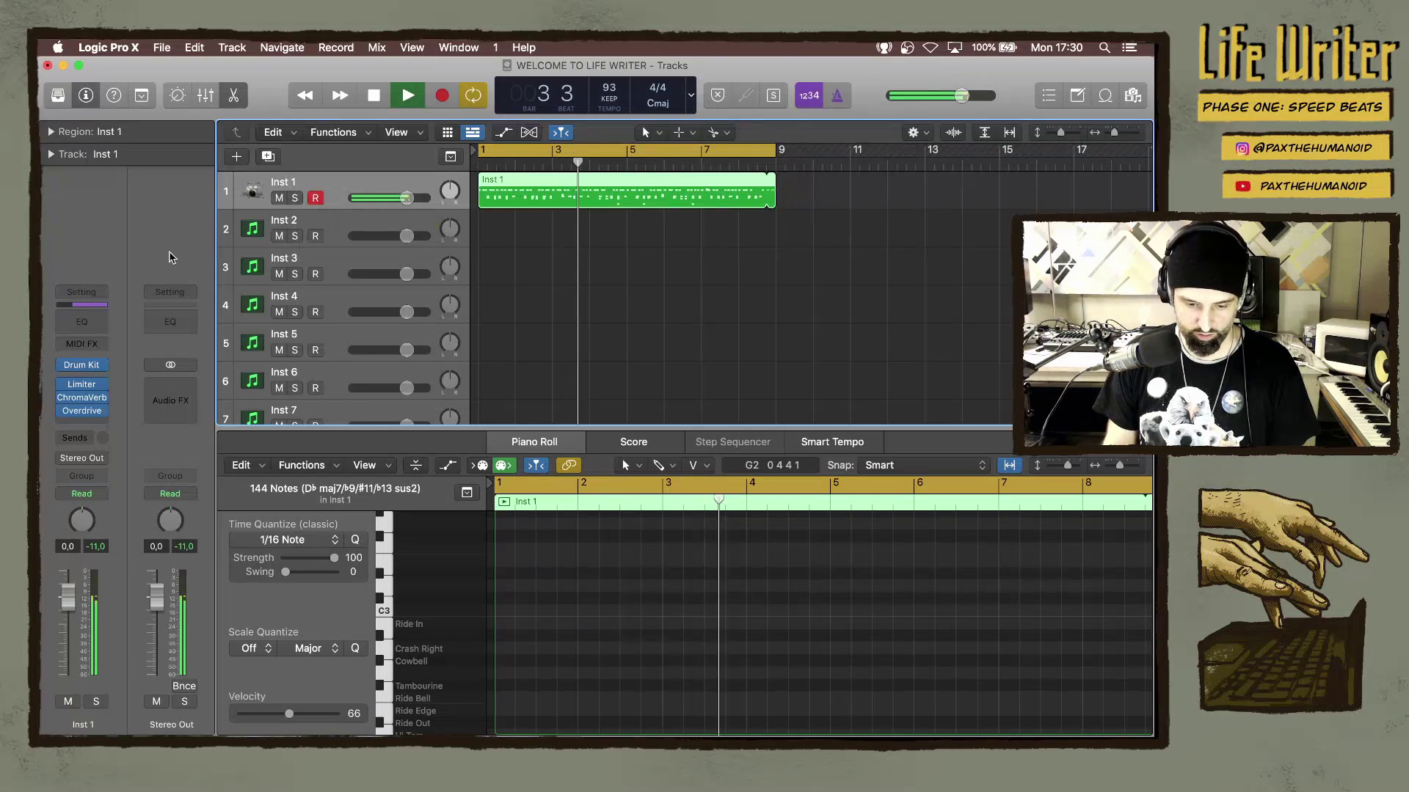
{"action": "left_click", "coordinate": [82, 413]}
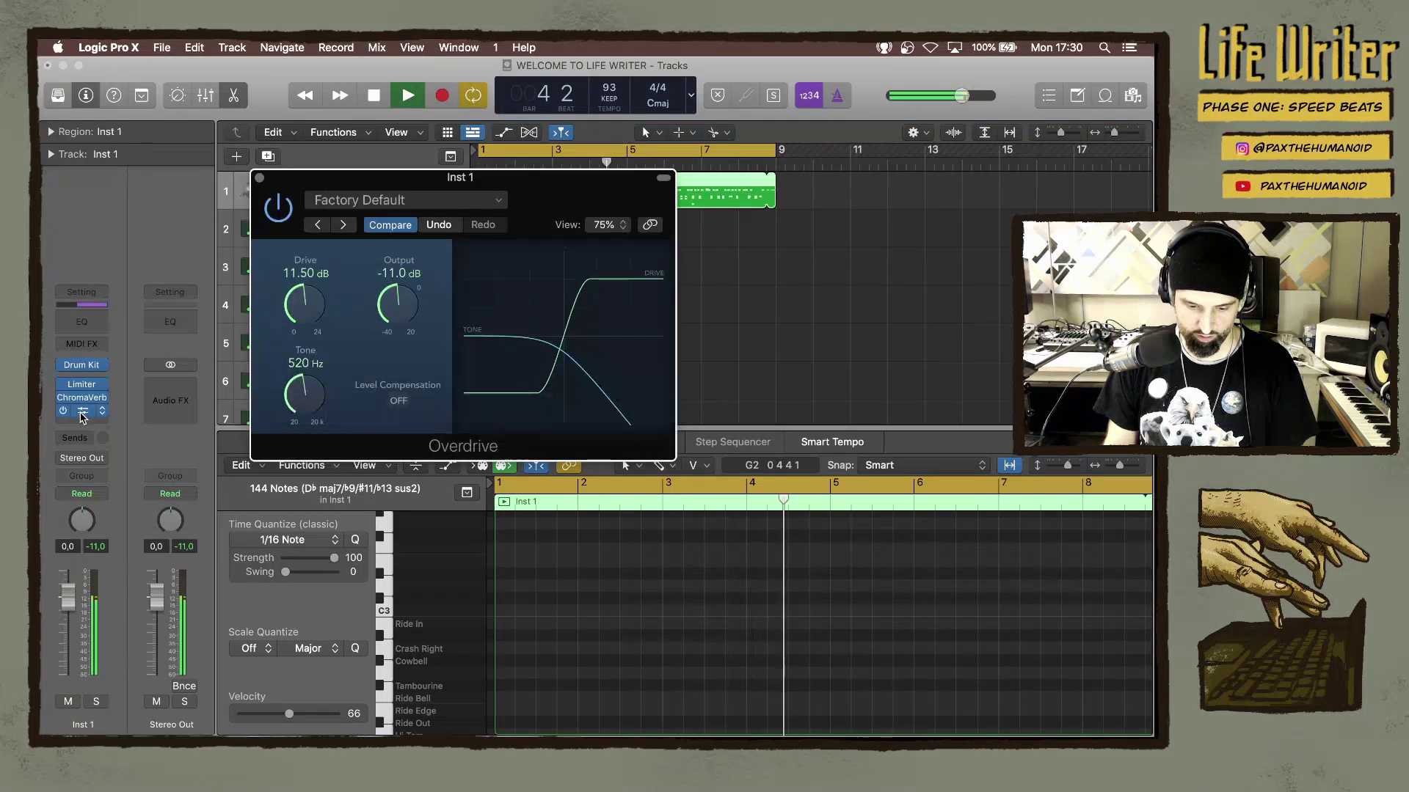
{"action": "left_click_drag", "start_coordinate": [303, 395], "coordinate": [302, 356]}
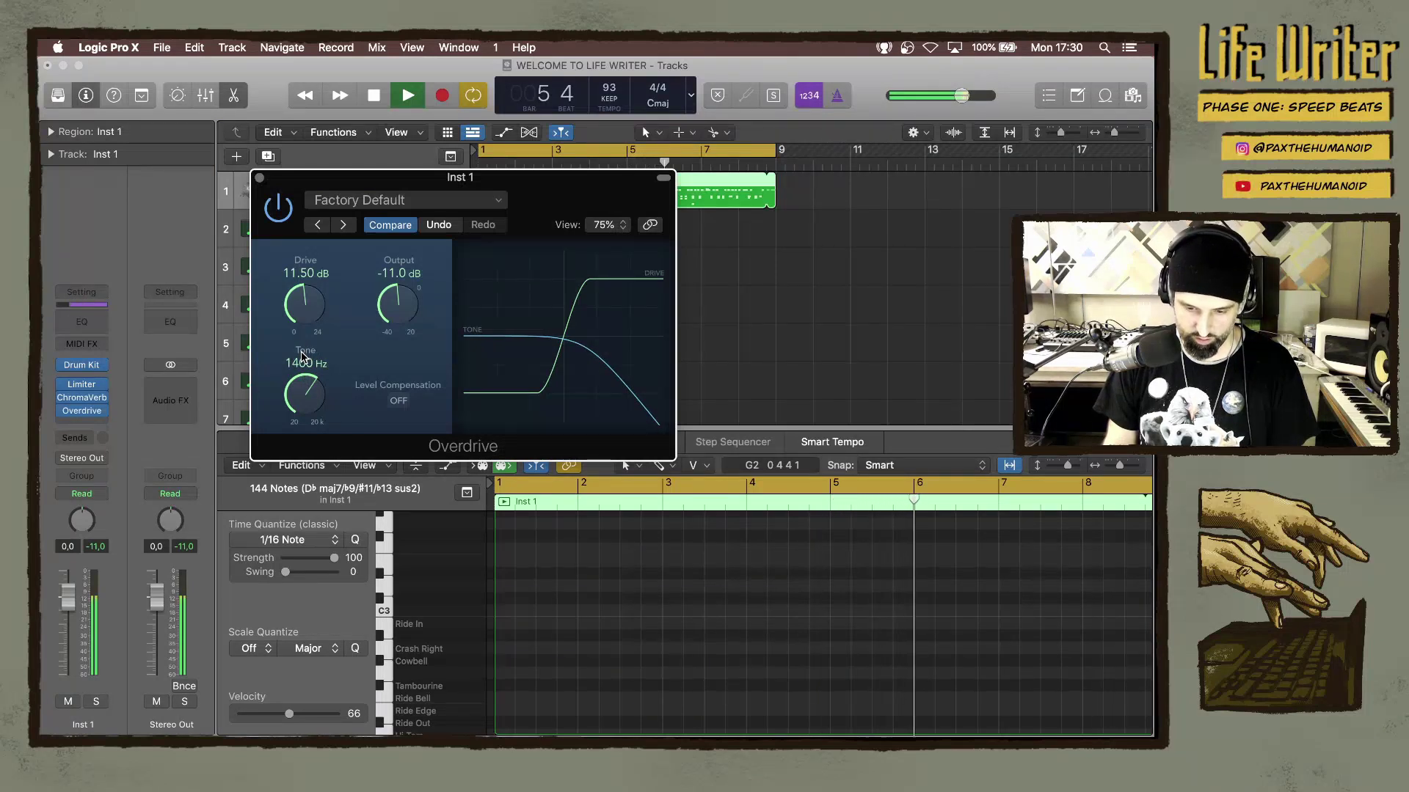
{"action": "key", "text": "v"}
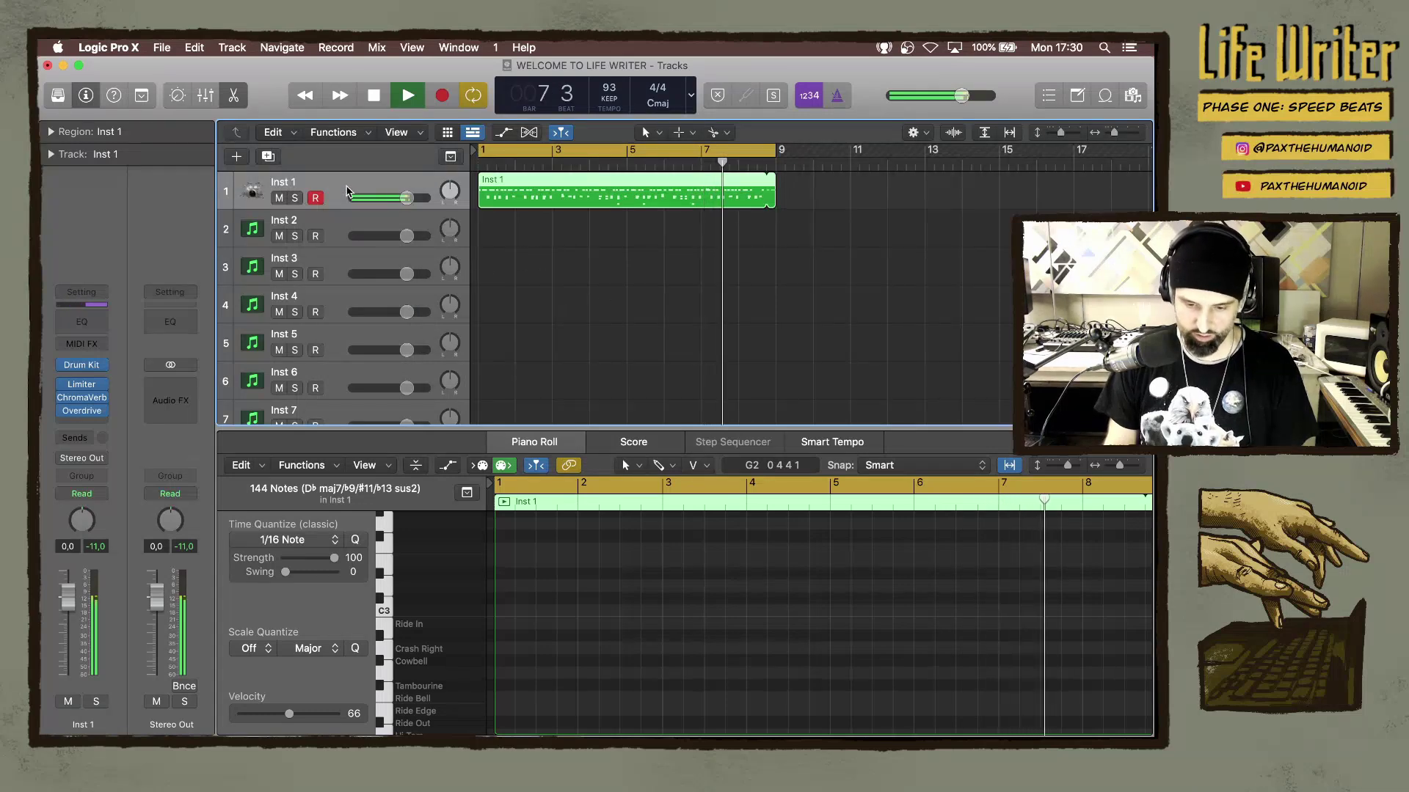
Load a stereo Drum Synth as the instrument on the Inst 2 track.
{"action": "left_click", "coordinate": [334, 231]}
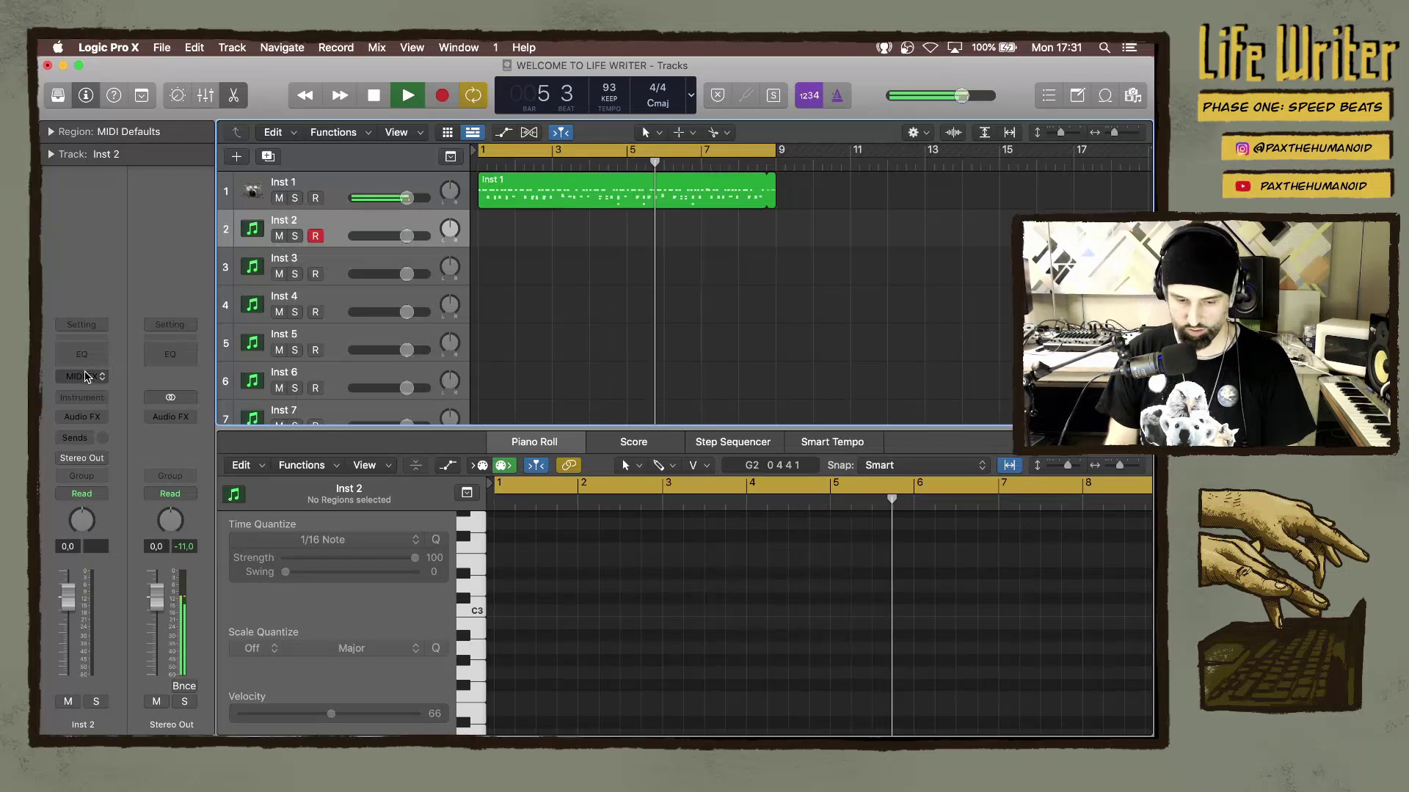
{"action": "left_click", "coordinate": [84, 397]}
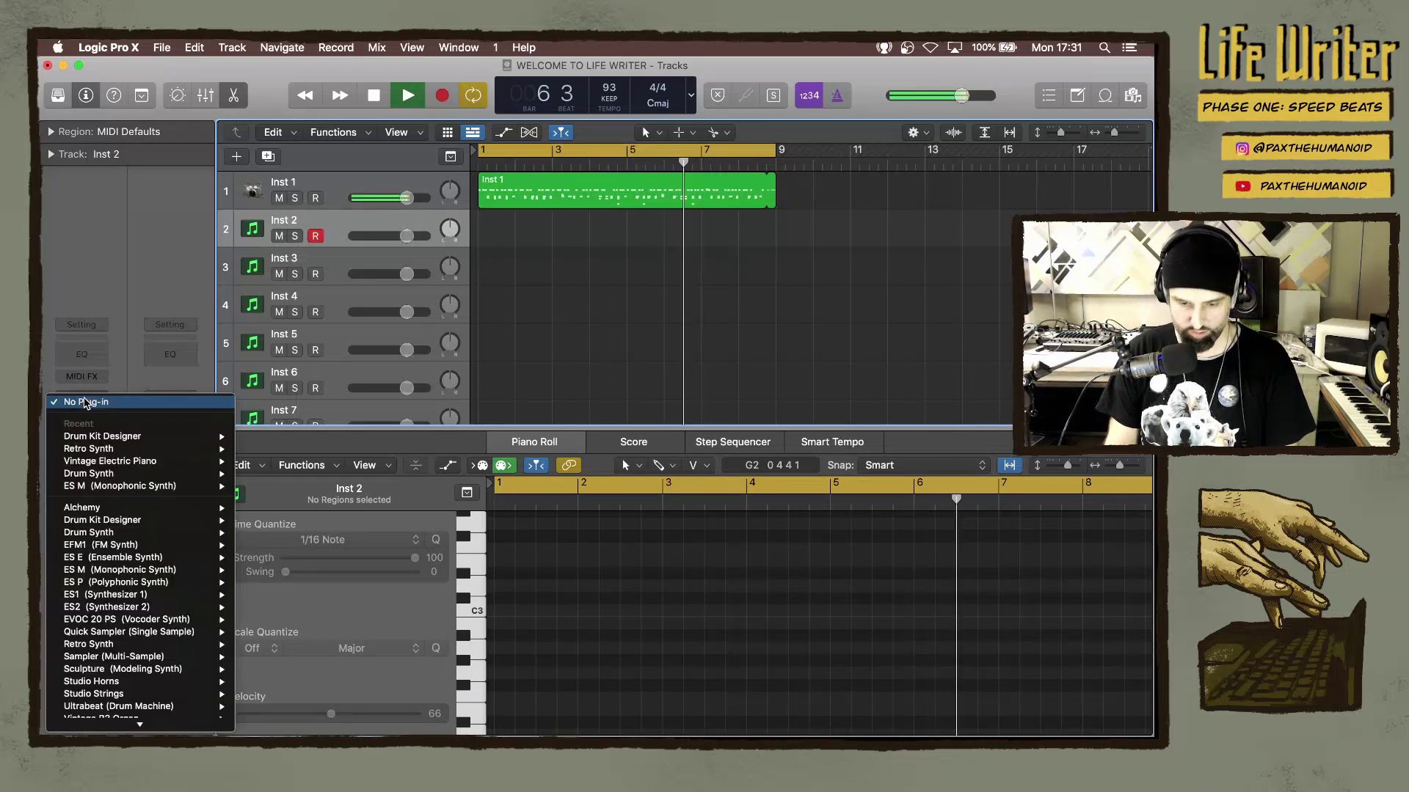
{"action": "mouse_move", "coordinate": [118, 438]}
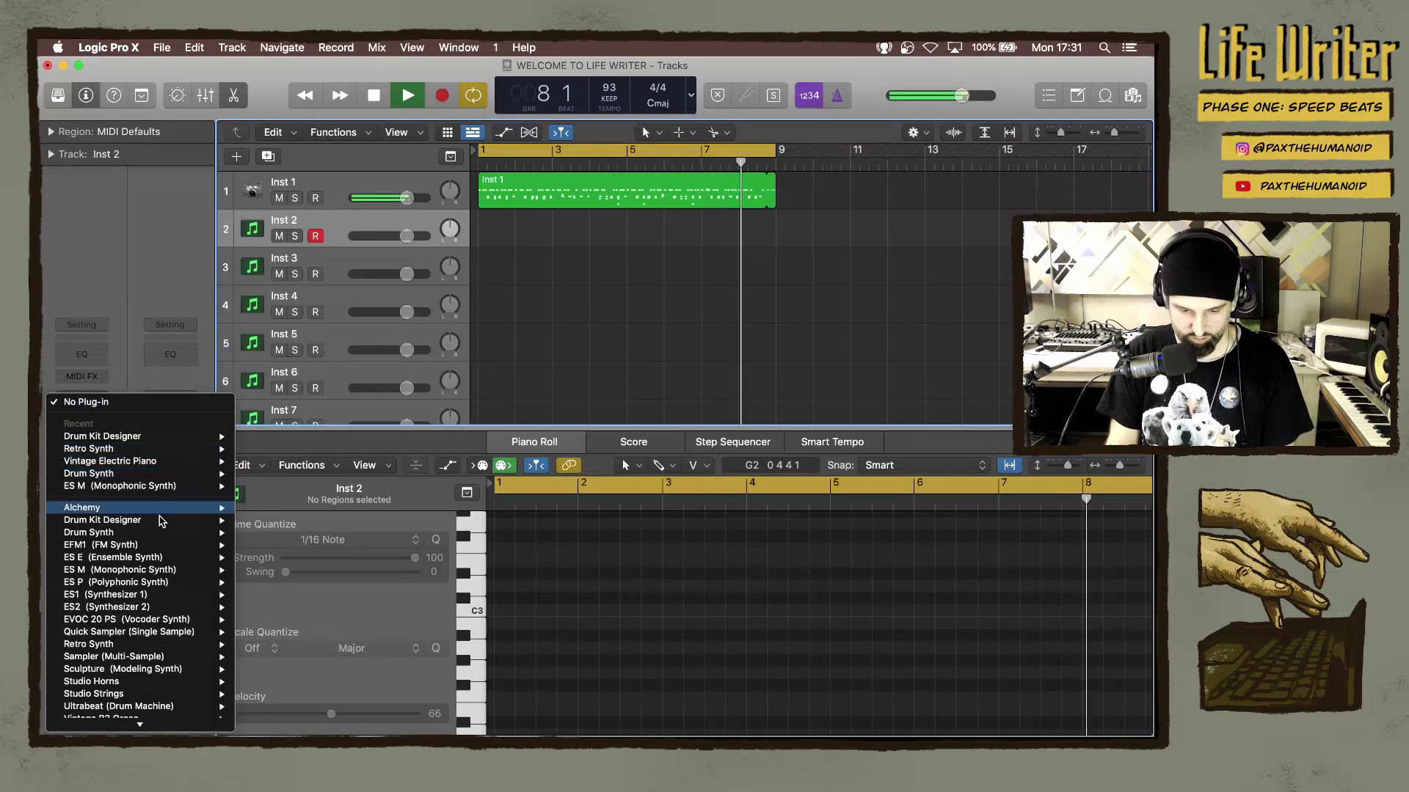
{"action": "mouse_move", "coordinate": [164, 533]}
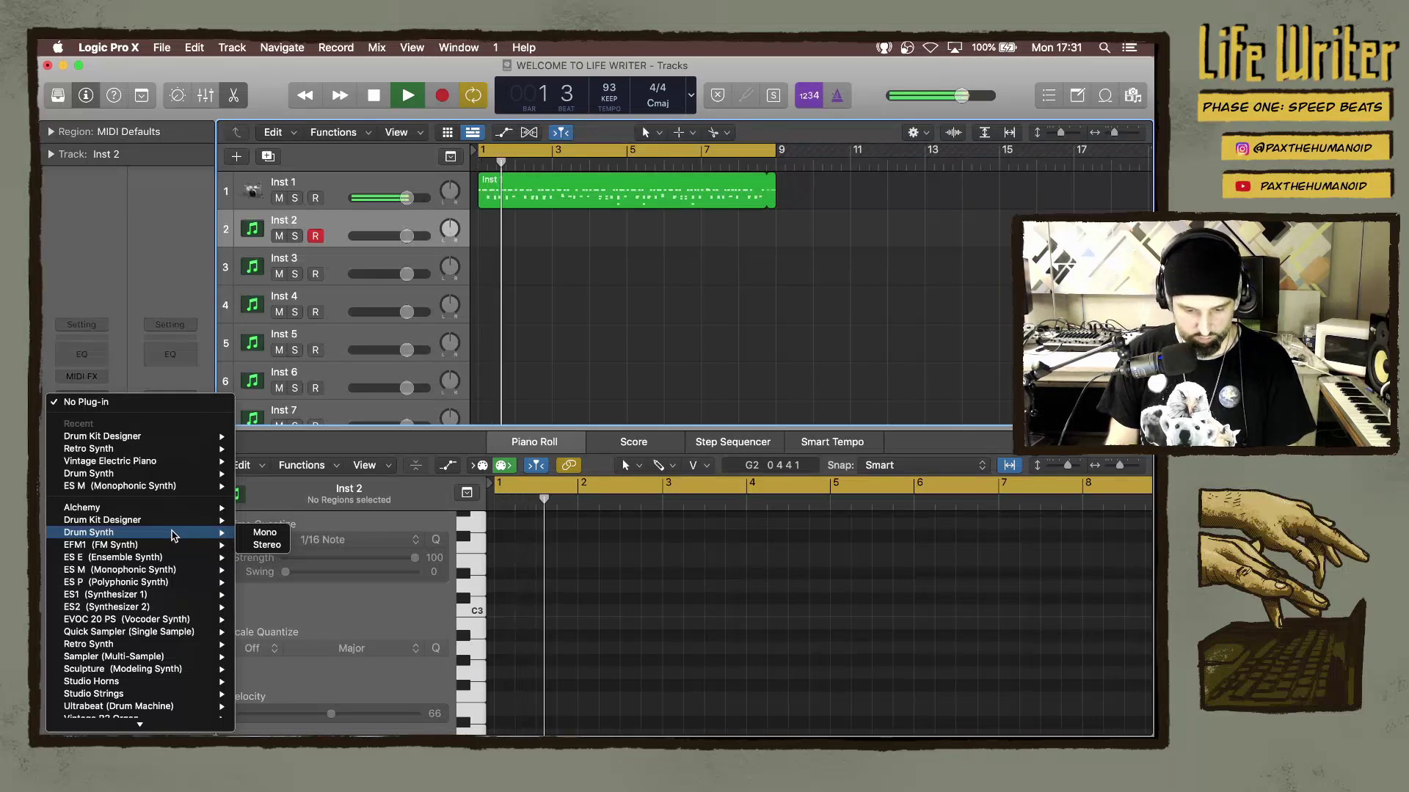
{"action": "left_click", "coordinate": [271, 544]}
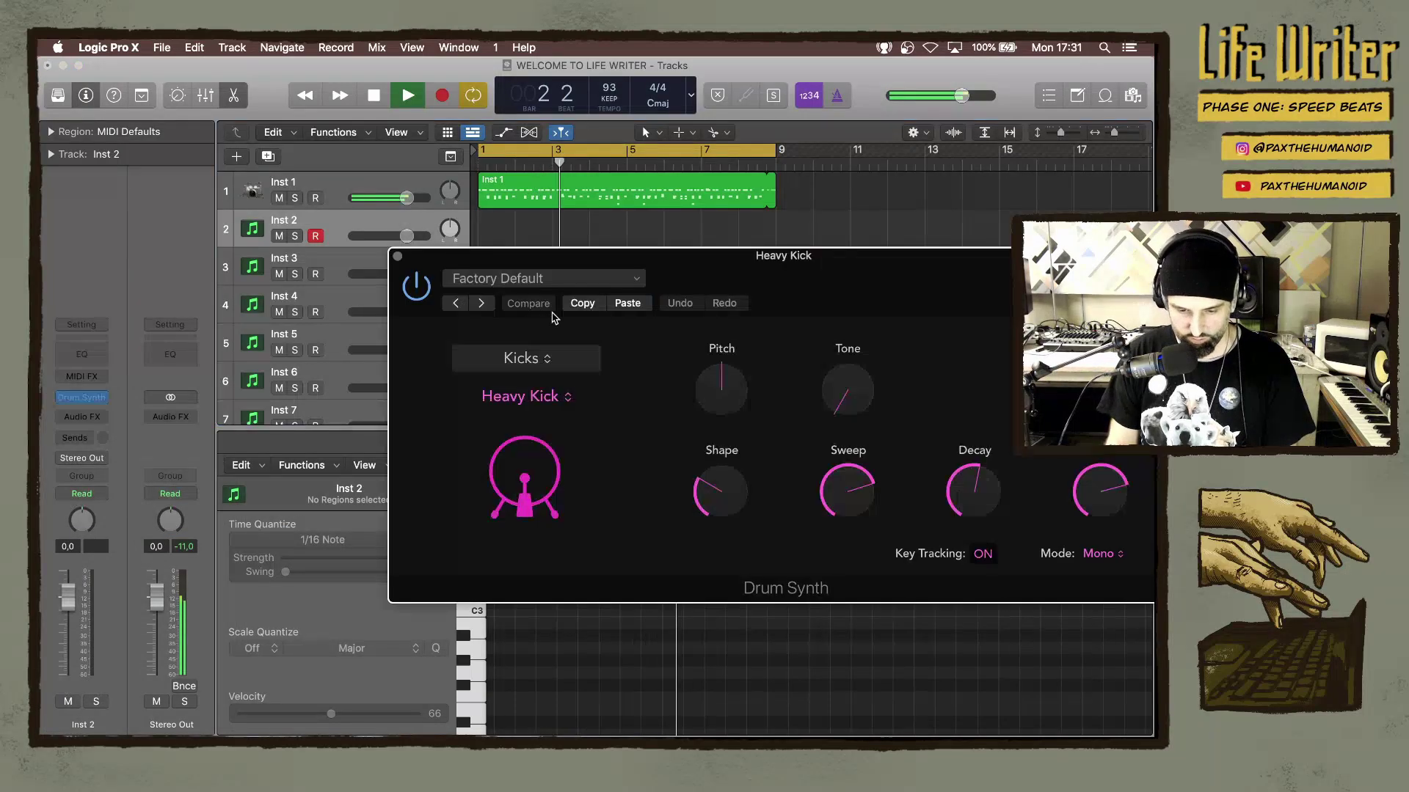
Open the Musical Typing keyboard for playing the Heavy Kick sound.
{"action": "left_click_drag", "start_coordinate": [409, 195], "coordinate": [363, 191]}
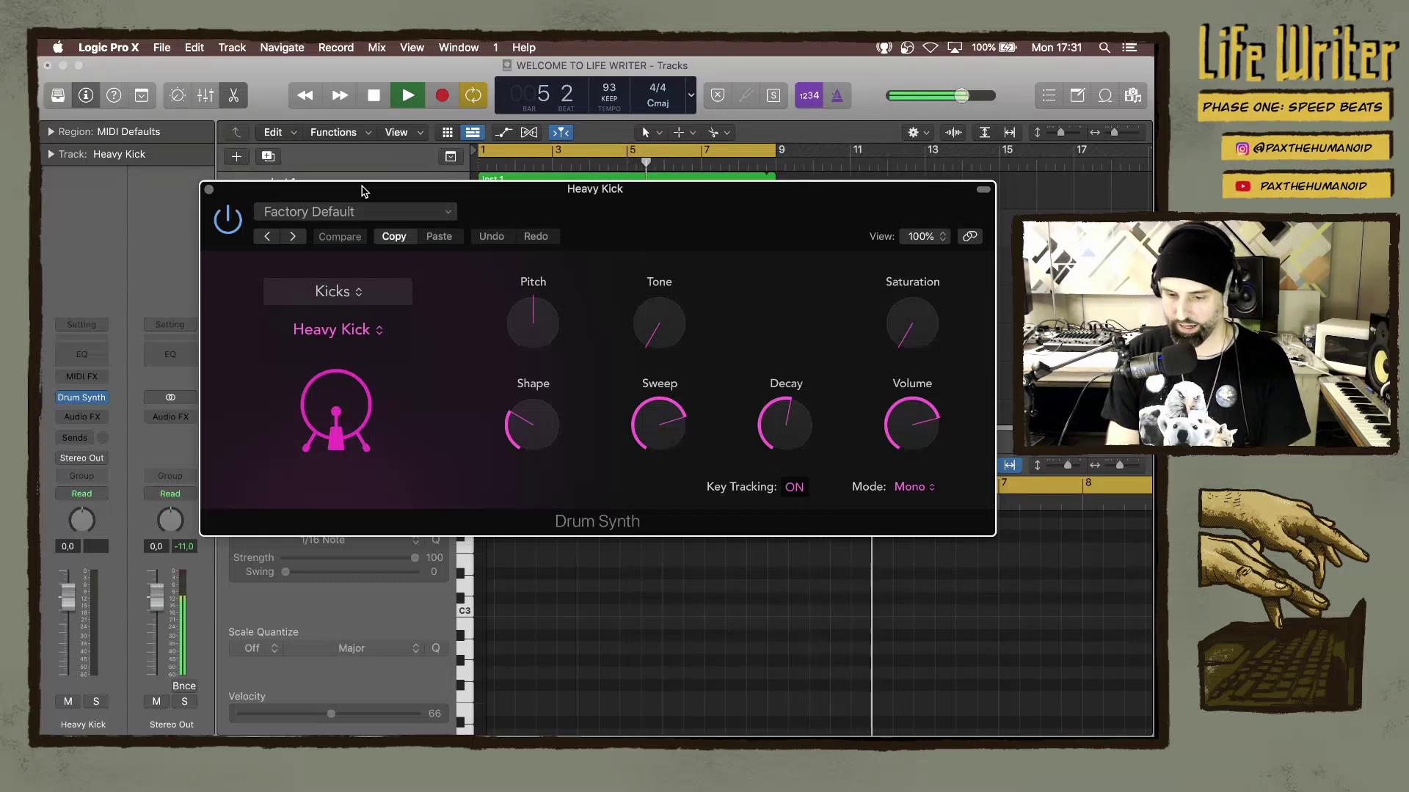
{"action": "key", "text": "super+k"}
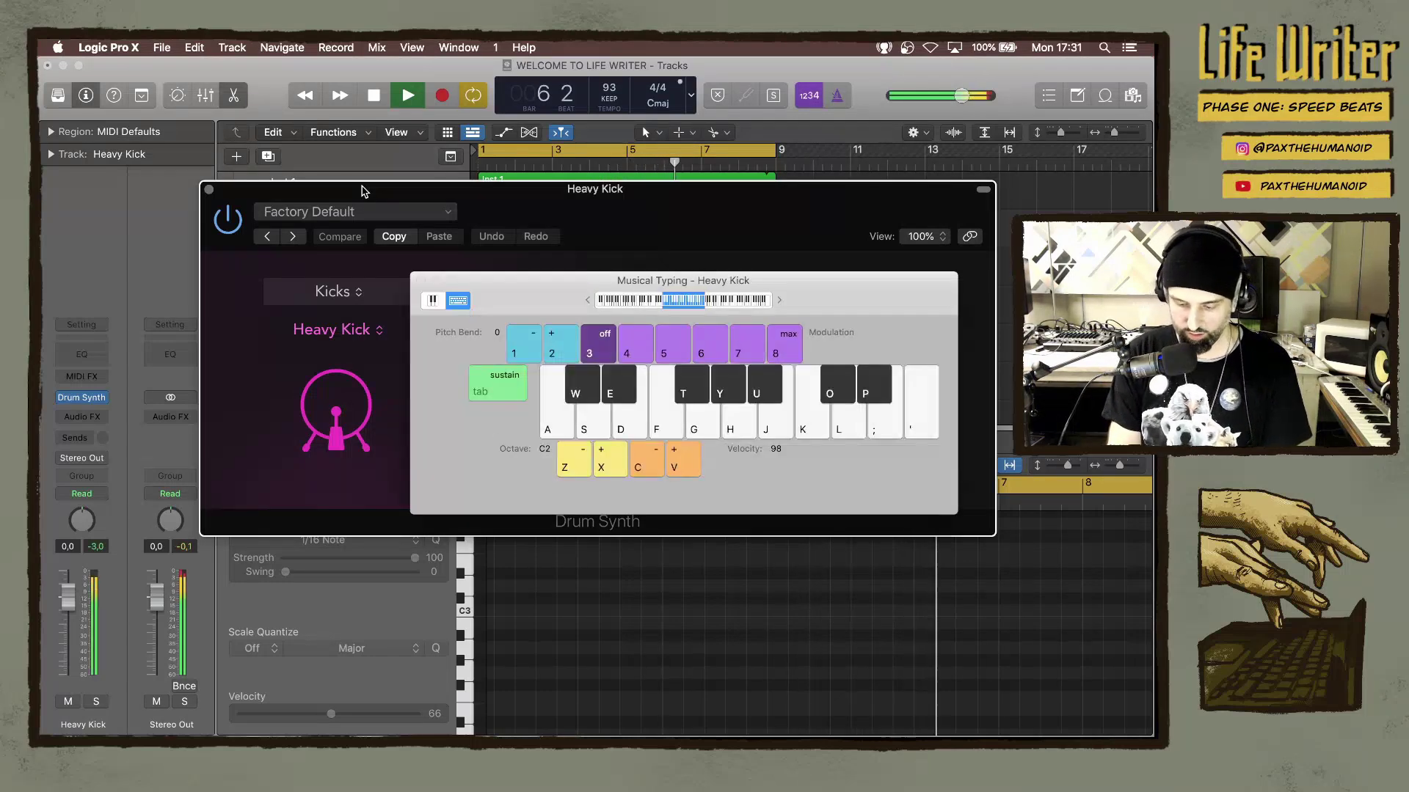
Audition the Heavy Kick at several pitches from A2 down to C2 over the playing drum loop.
{"action": "key", "text": "h"}
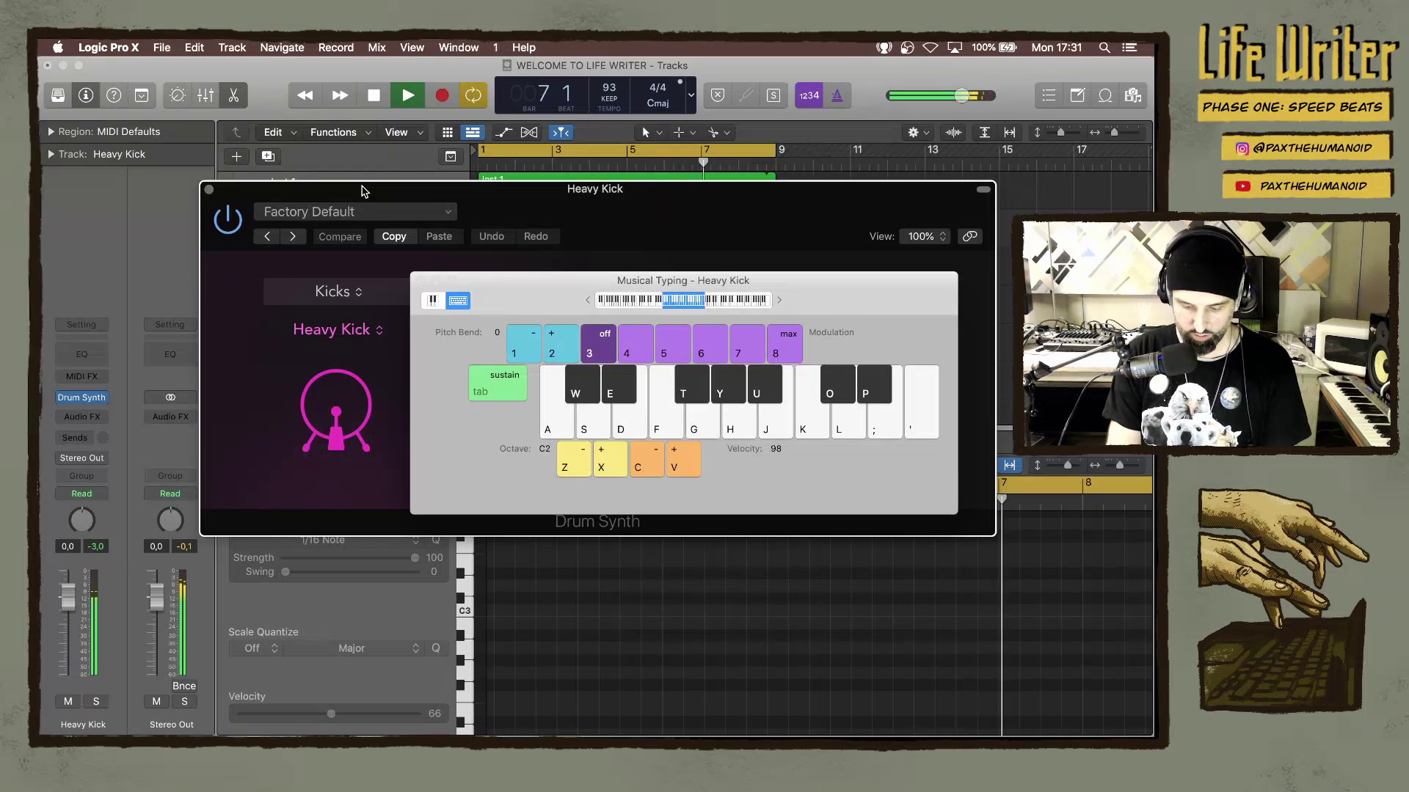
{"action": "key", "text": "d"}
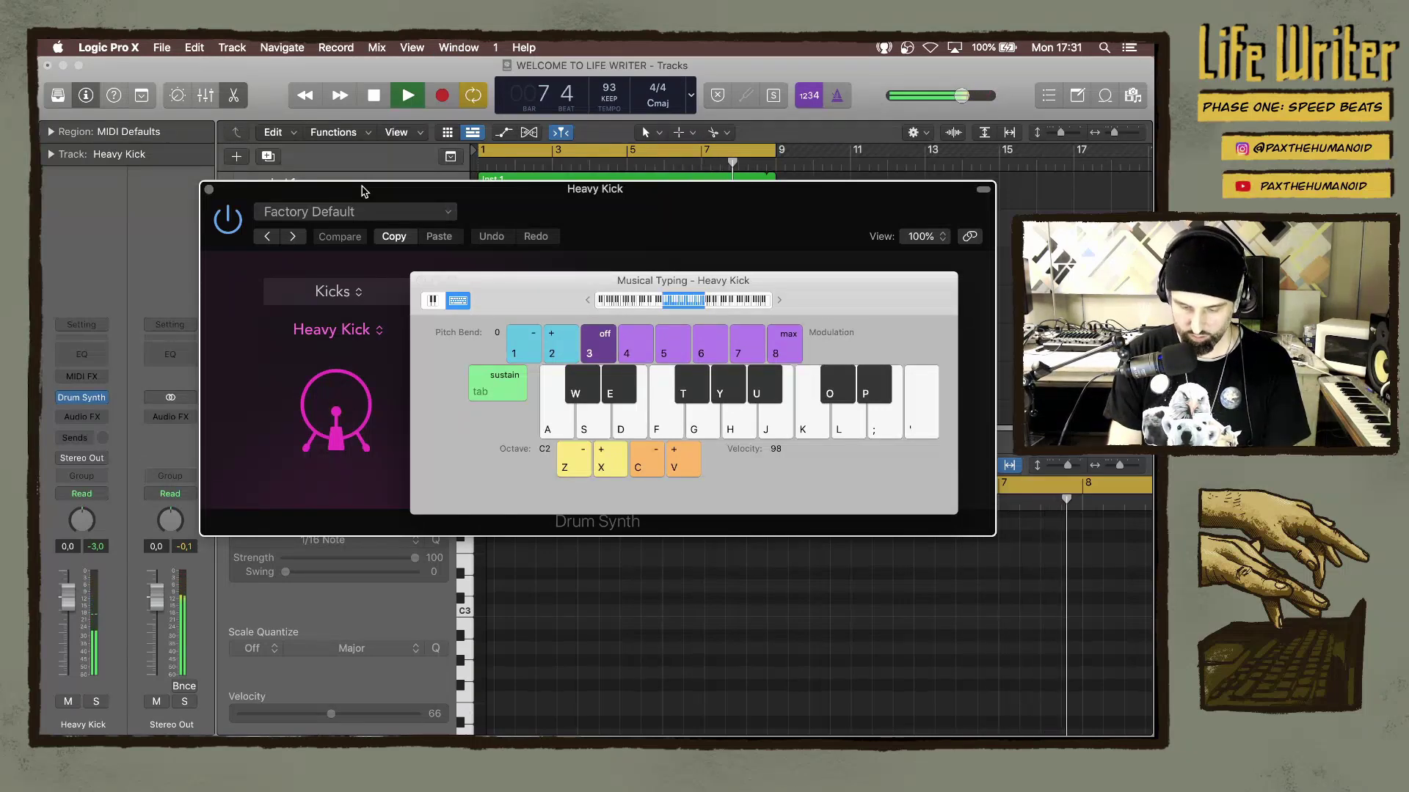
{"action": "key", "text": "d"}
{"action": "key", "text": "d"}
{"action": "key", "text": "s"}
{"action": "key", "text": "a"}
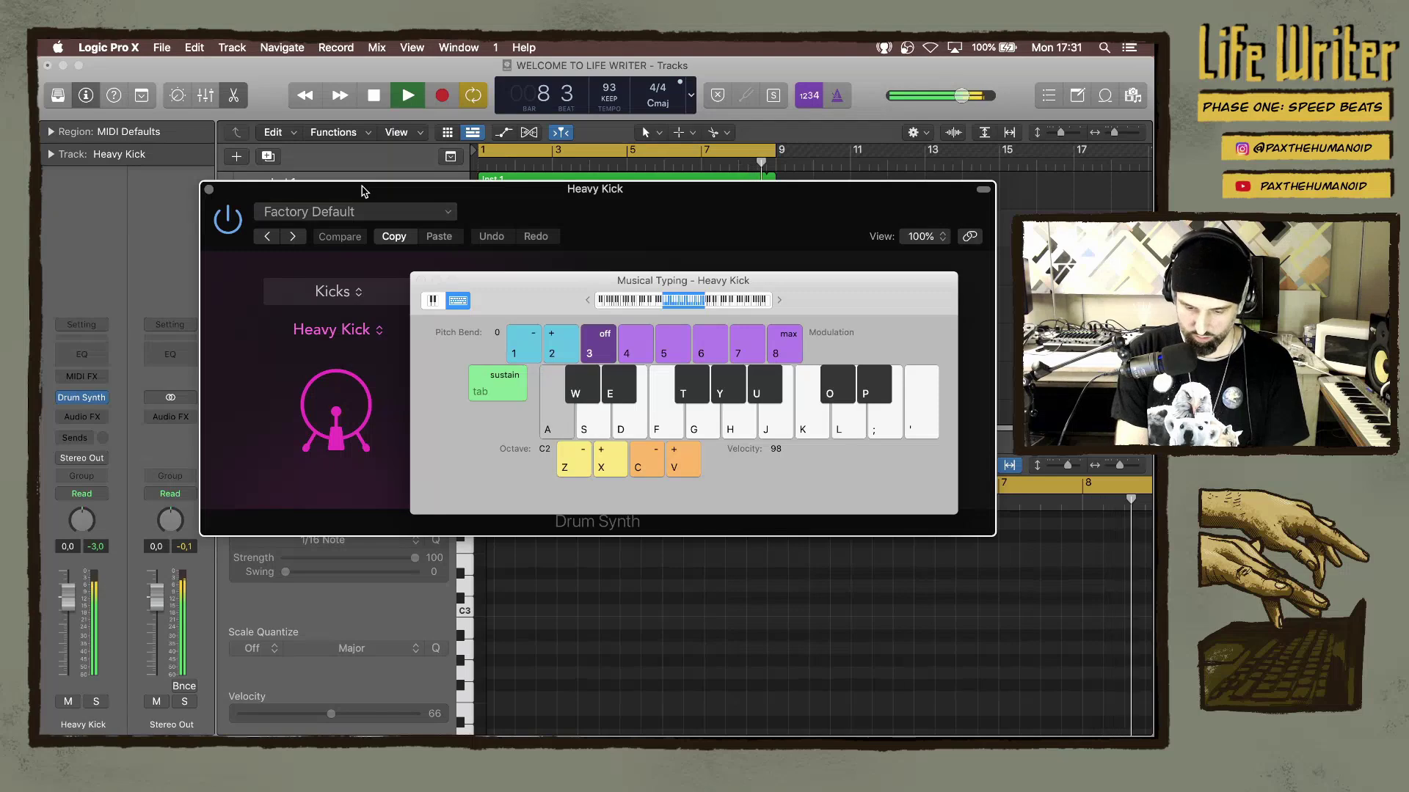
Rehearse a Heavy Kick pattern on the note C2 along with the playing drum loop.
{"action": "key", "text": "a"}
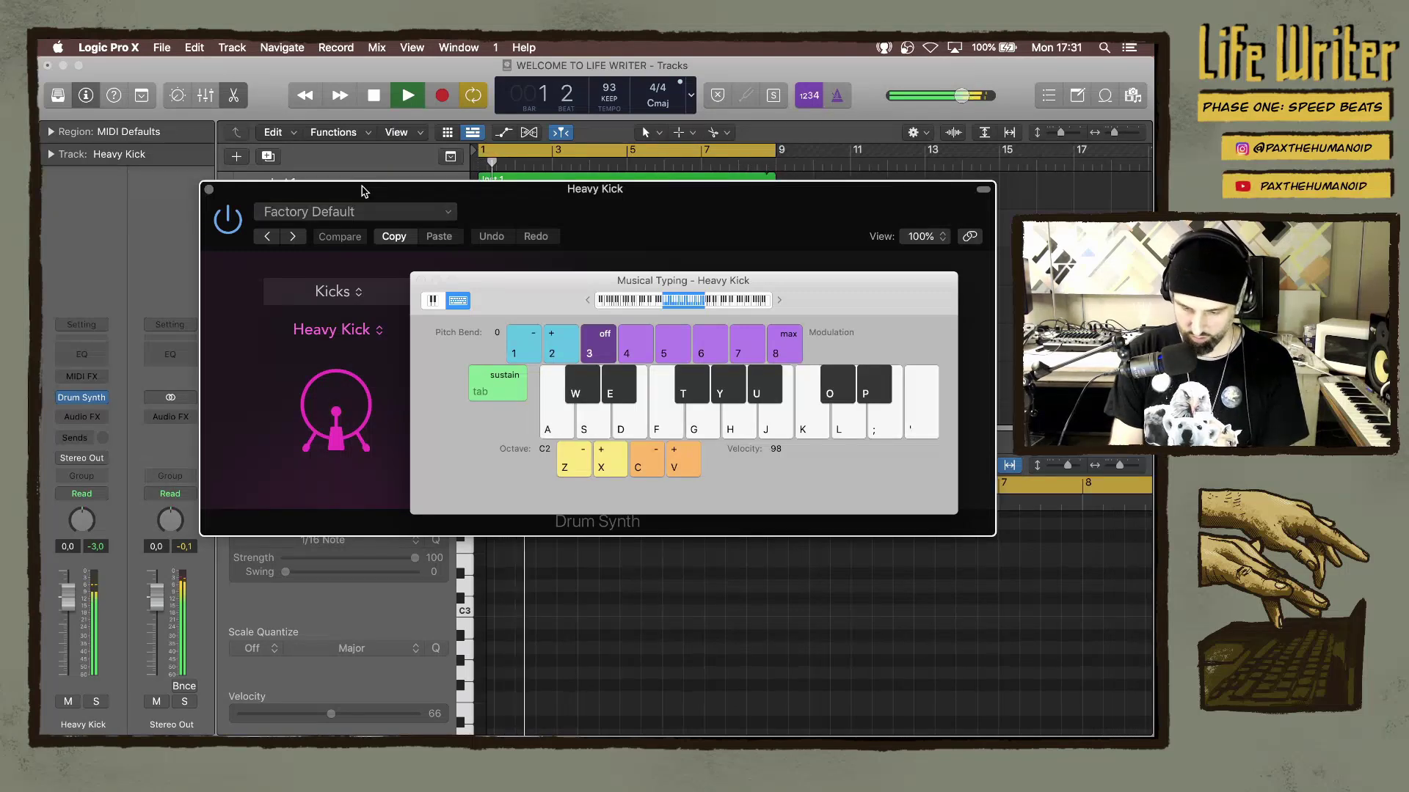
{"action": "key", "text": "a"}
{"action": "key", "text": "a"}
{"action": "key", "text": "a"}
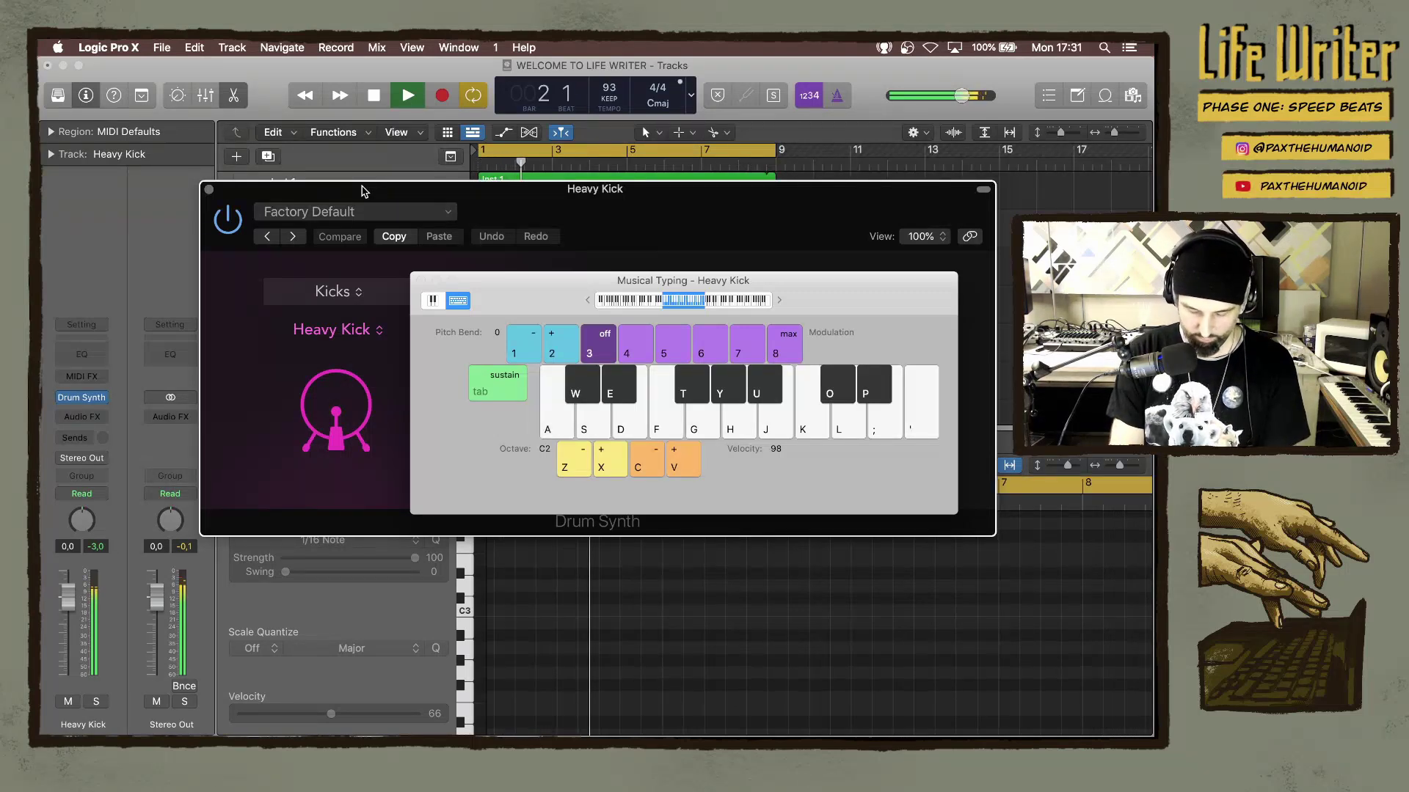
{"action": "key", "text": "a"}
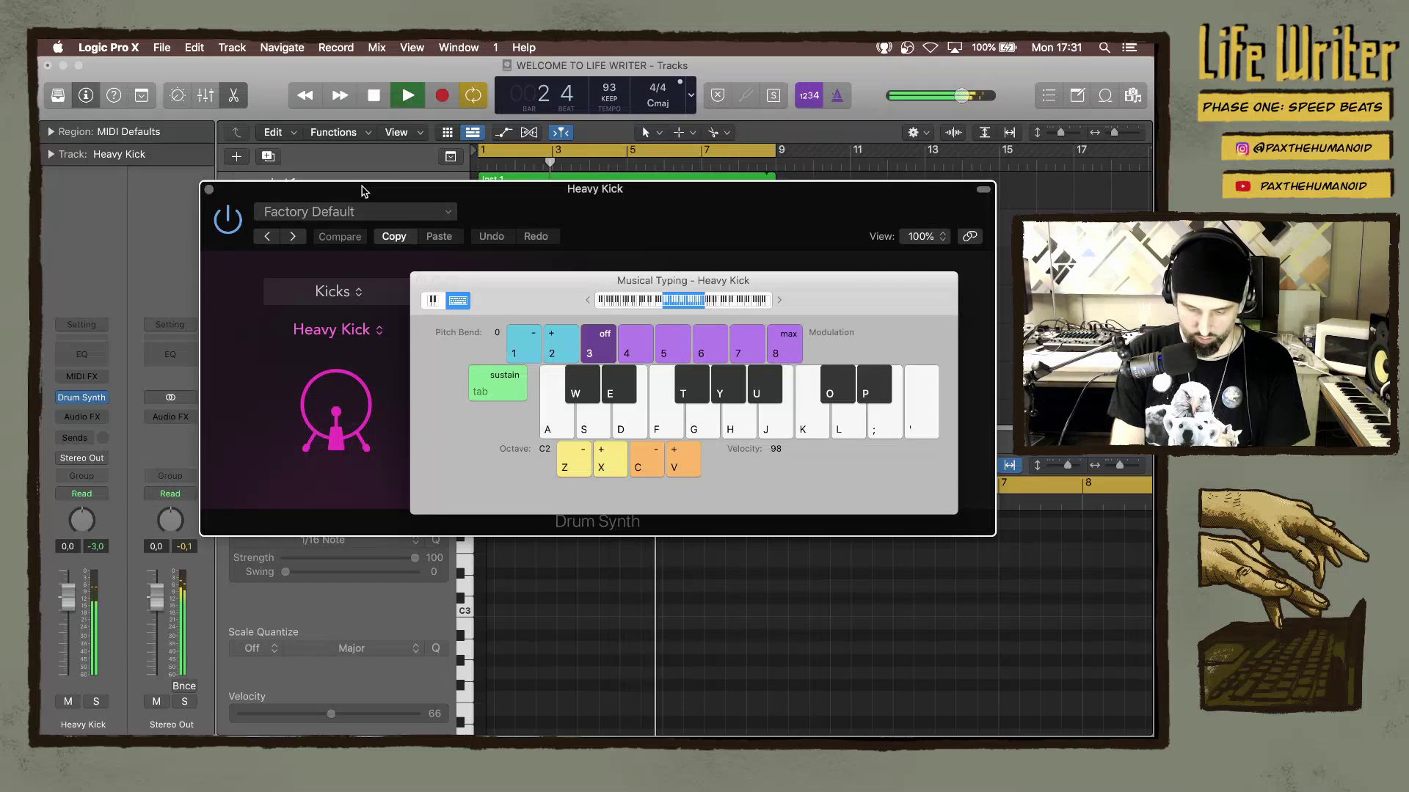
{"action": "key", "text": "a"}
{"action": "key", "text": "a"}
{"action": "key", "text": "a"}
{"action": "key", "text": "a"}
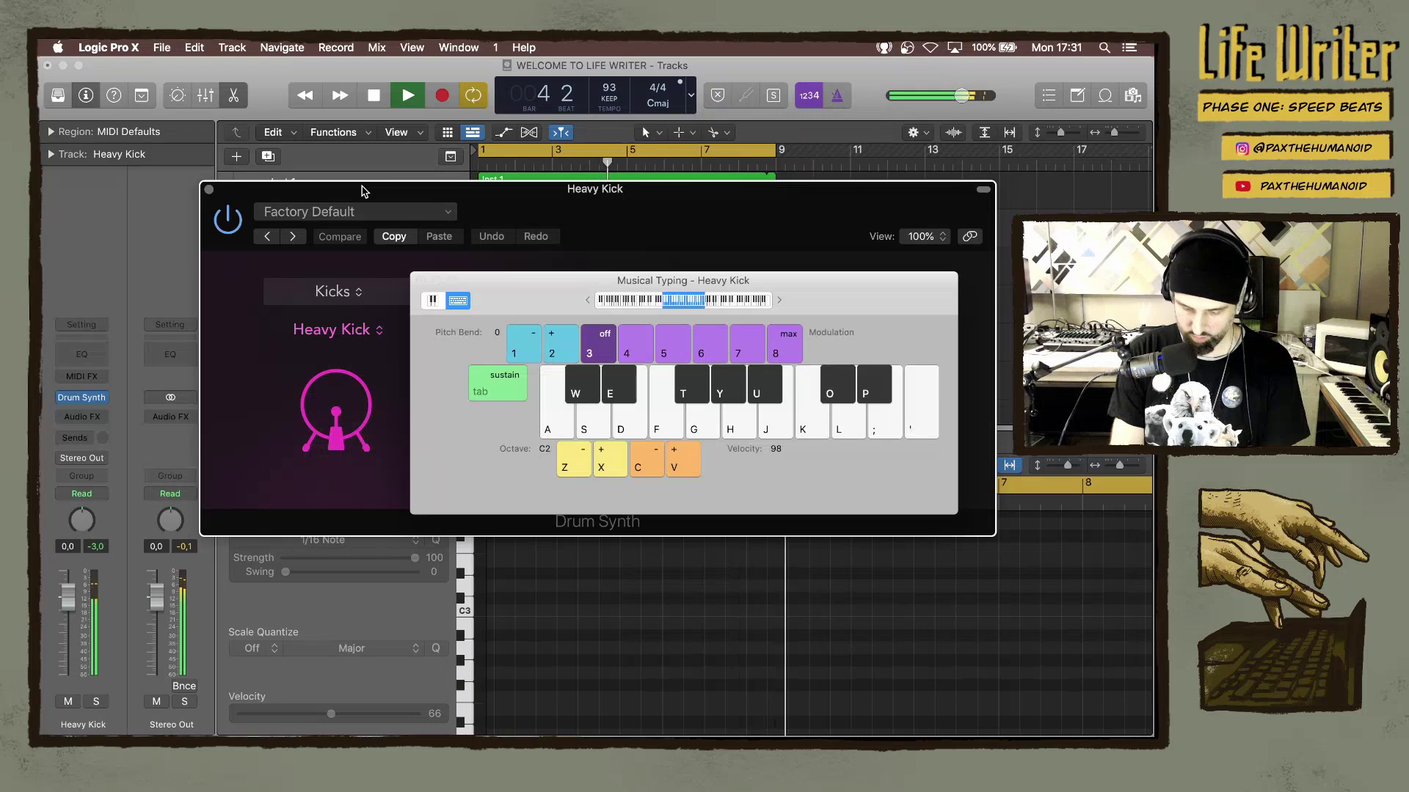
Start recording on the Heavy Kick track during playback and play the kick pattern on C2 from about bar 4.
{"action": "key", "text": "r"}
{"action": "key", "text": "a"}
{"action": "key", "text": "a"}
{"action": "key", "text": "a"}
{"action": "key", "text": "a"}
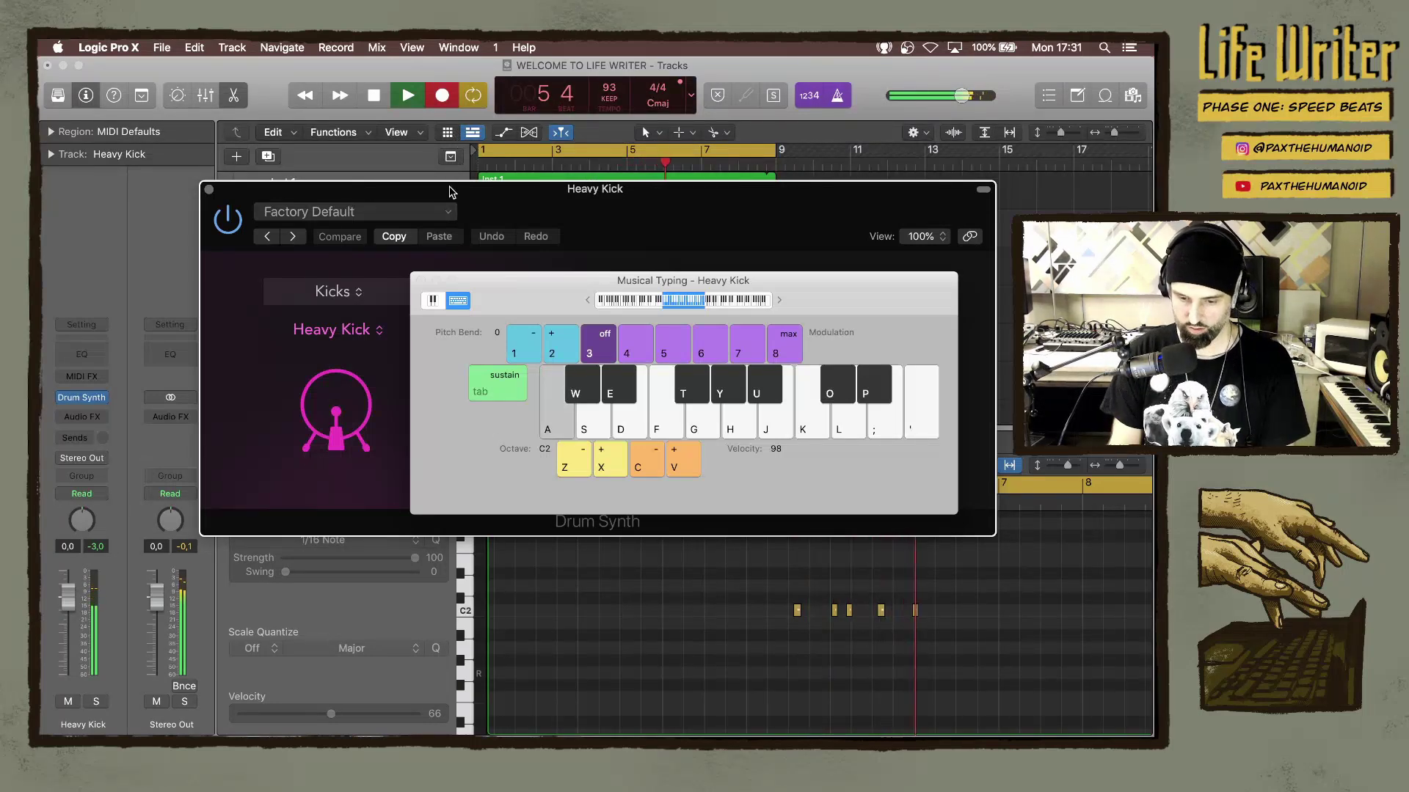
{"action": "key", "text": "a"}
{"action": "key", "text": "a"}
{"action": "key", "text": "a"}
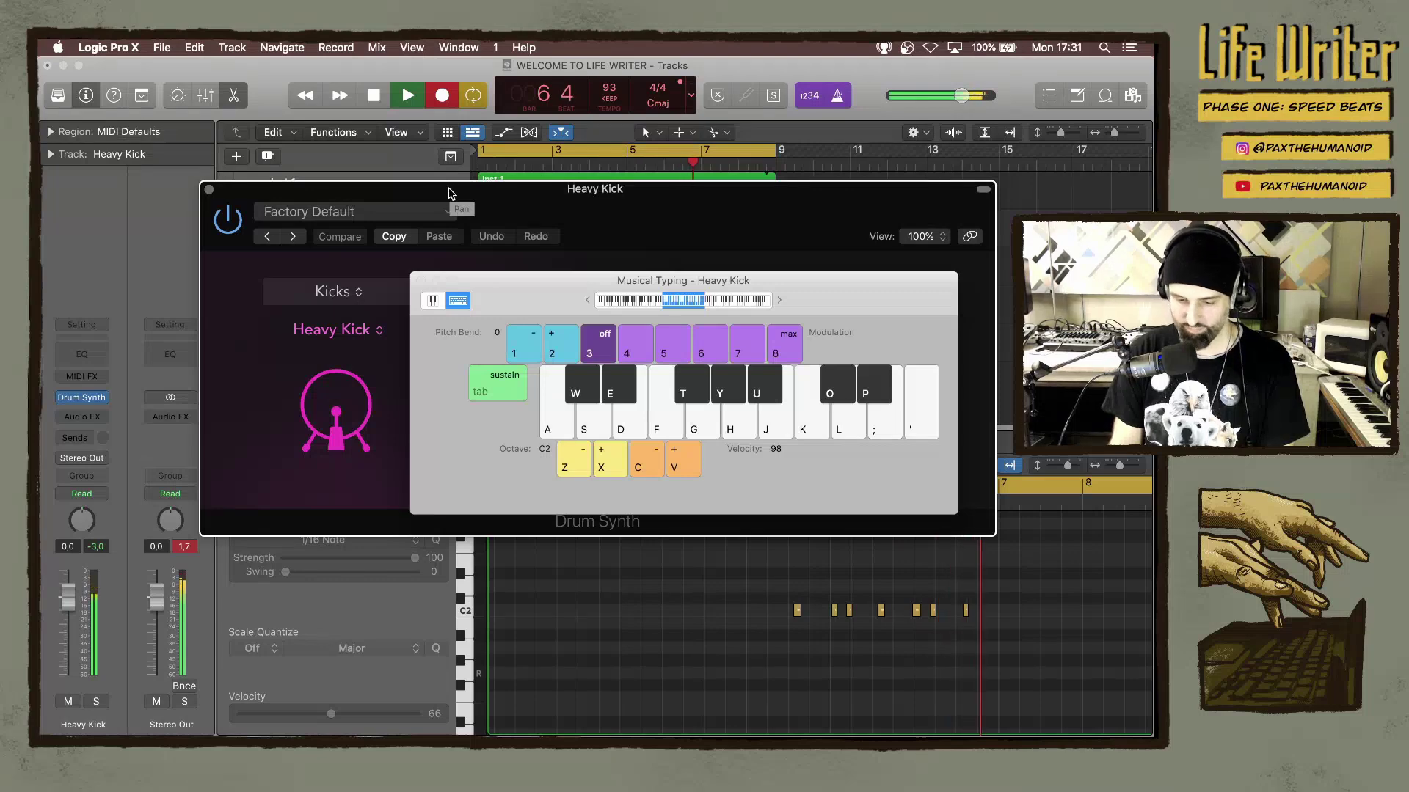
Move the Drum Synth window off the tracks, keep recording the C2 kick through bars 1 and 2, and stop at bar 3.
{"action": "key", "text": "super+k"}
{"action": "left_click_drag", "start_coordinate": [450, 191], "coordinate": [473, 375]}
{"action": "key", "text": "super+k"}
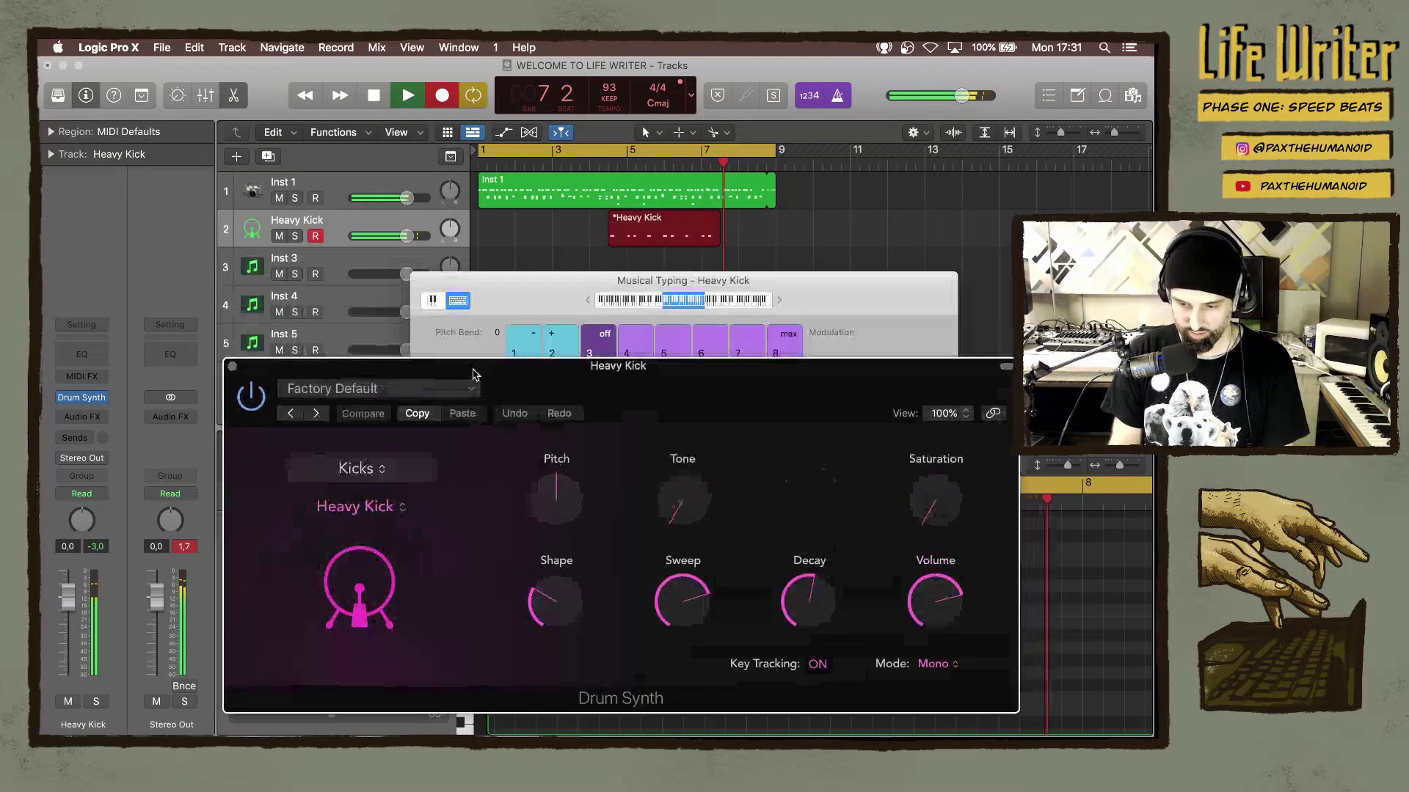
{"action": "key", "text": "a"}
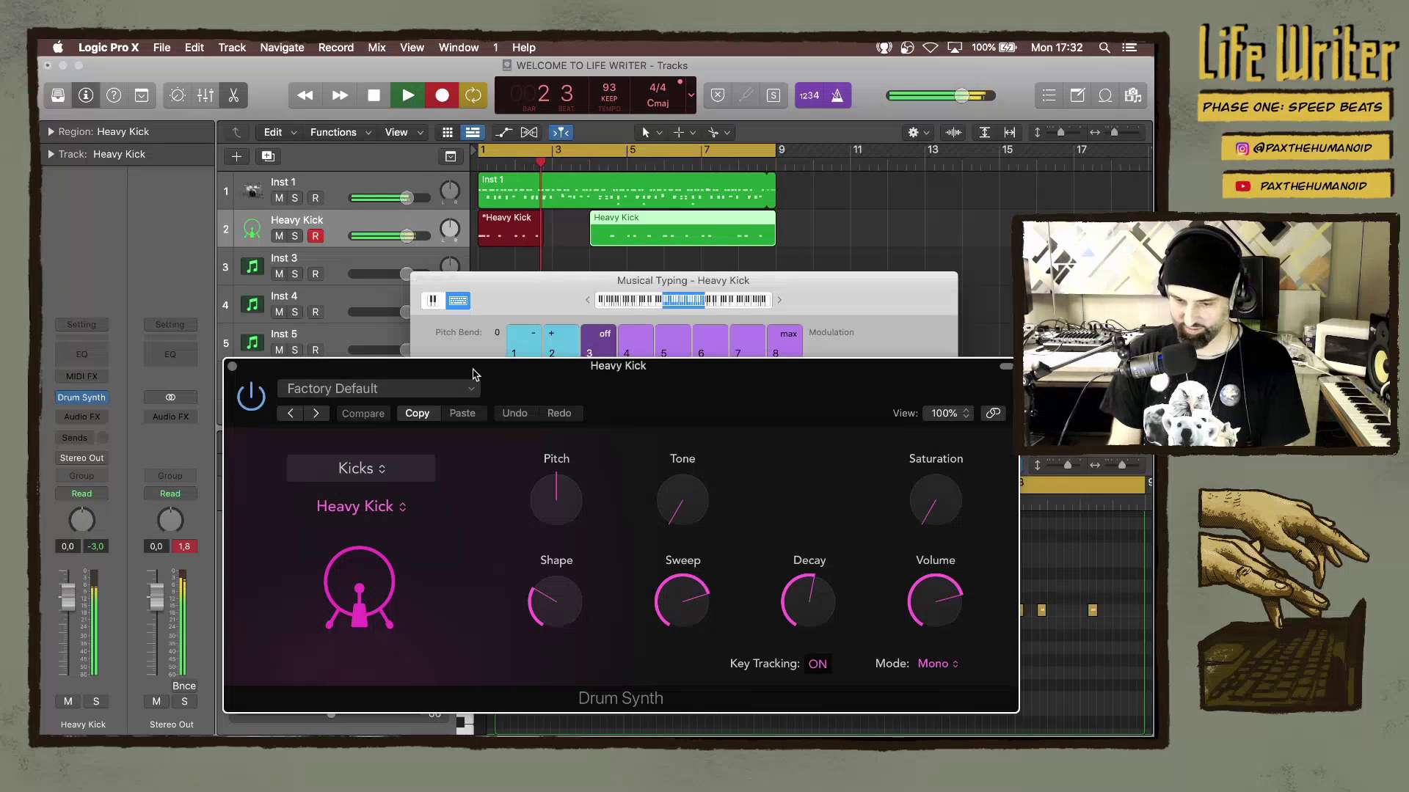
{"action": "key", "text": "space"}
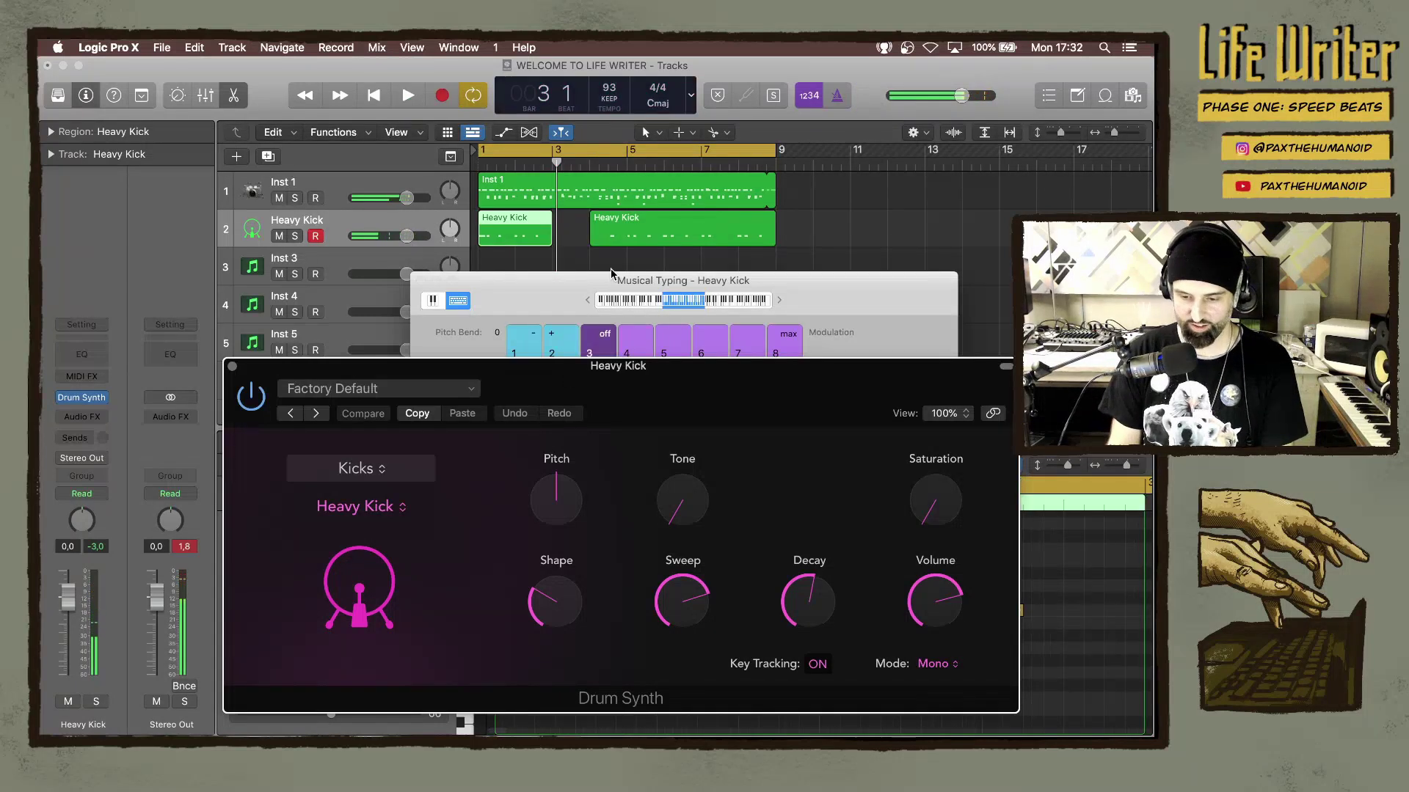
Delete the second Heavy Kick region, loop the two-bar region at bar 1 up to bar 9, and play it back.
{"action": "left_click", "coordinate": [603, 230]}
{"action": "key", "text": "Delete"}
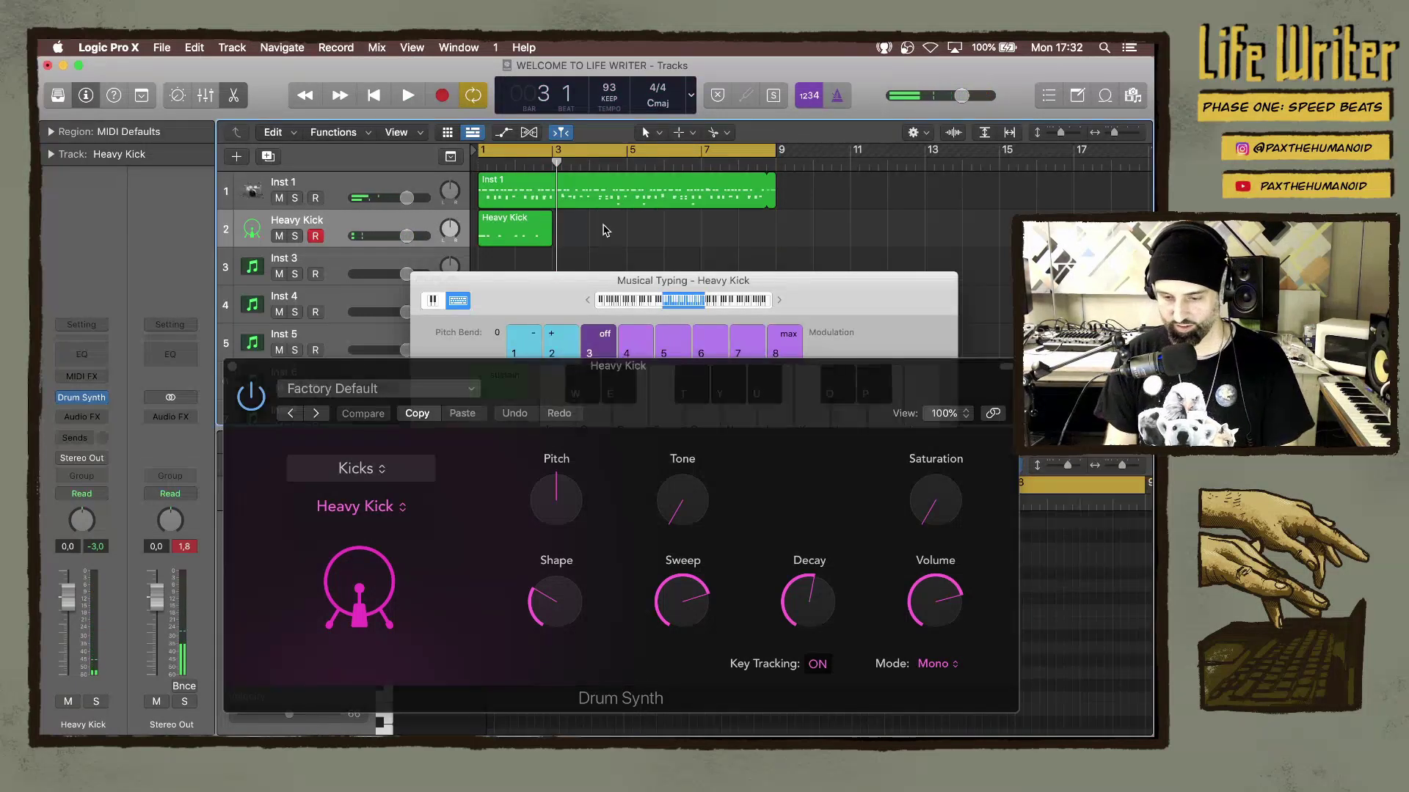
{"action": "left_click_drag", "start_coordinate": [556, 219], "coordinate": [779, 228]}
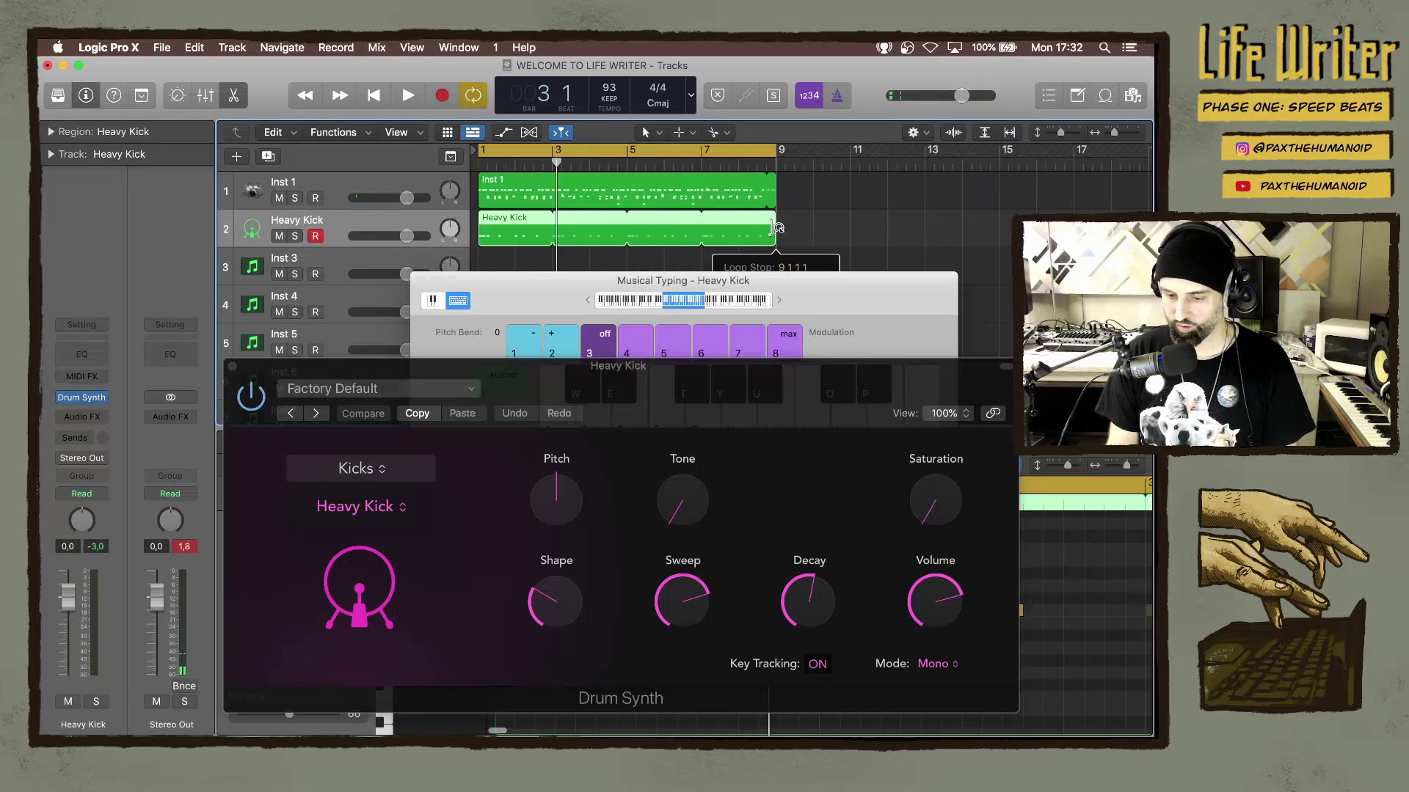
{"action": "key", "text": "space"}
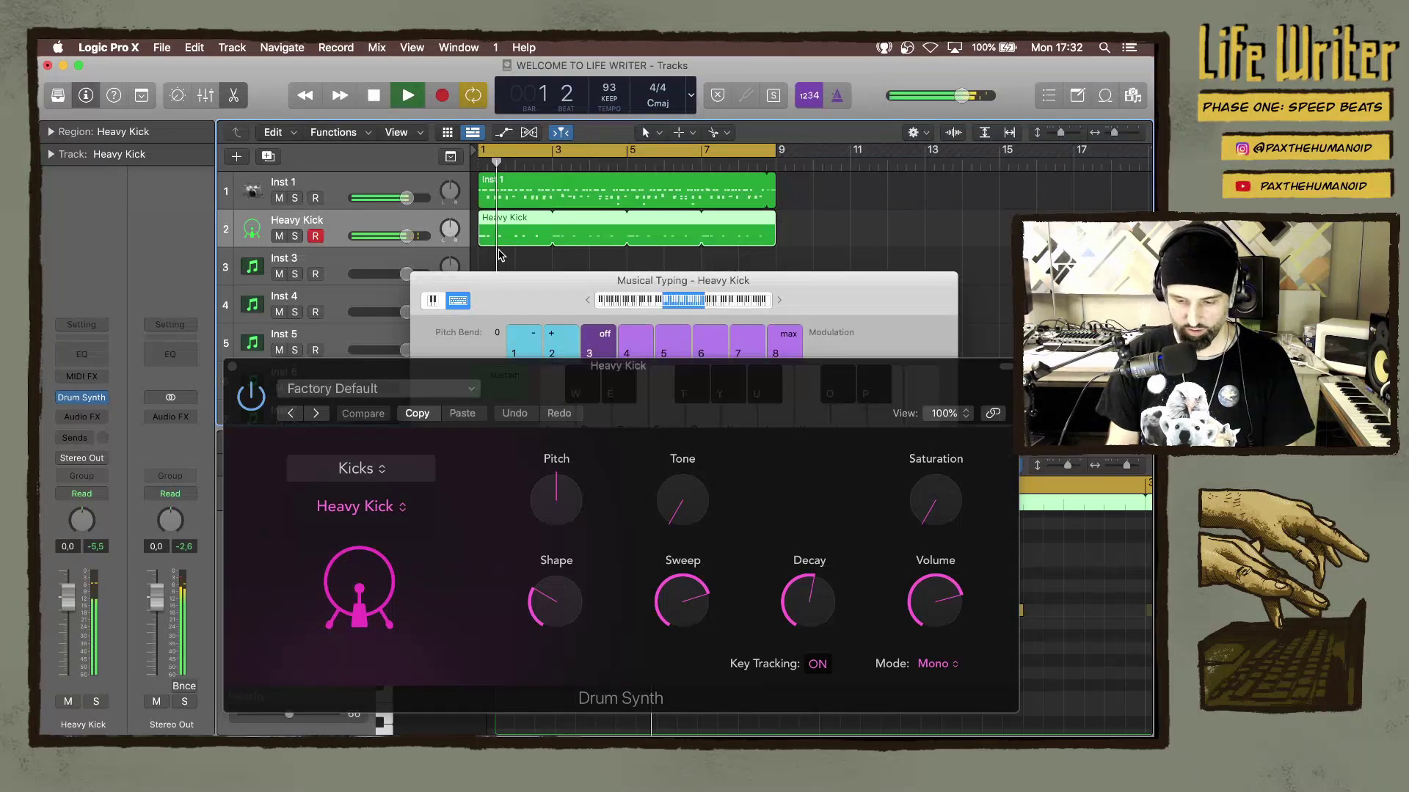
Move the Musical Typing window clear of the tracks and close the Drum Synth window.
{"action": "left_click_drag", "start_coordinate": [502, 285], "coordinate": [538, 446]}
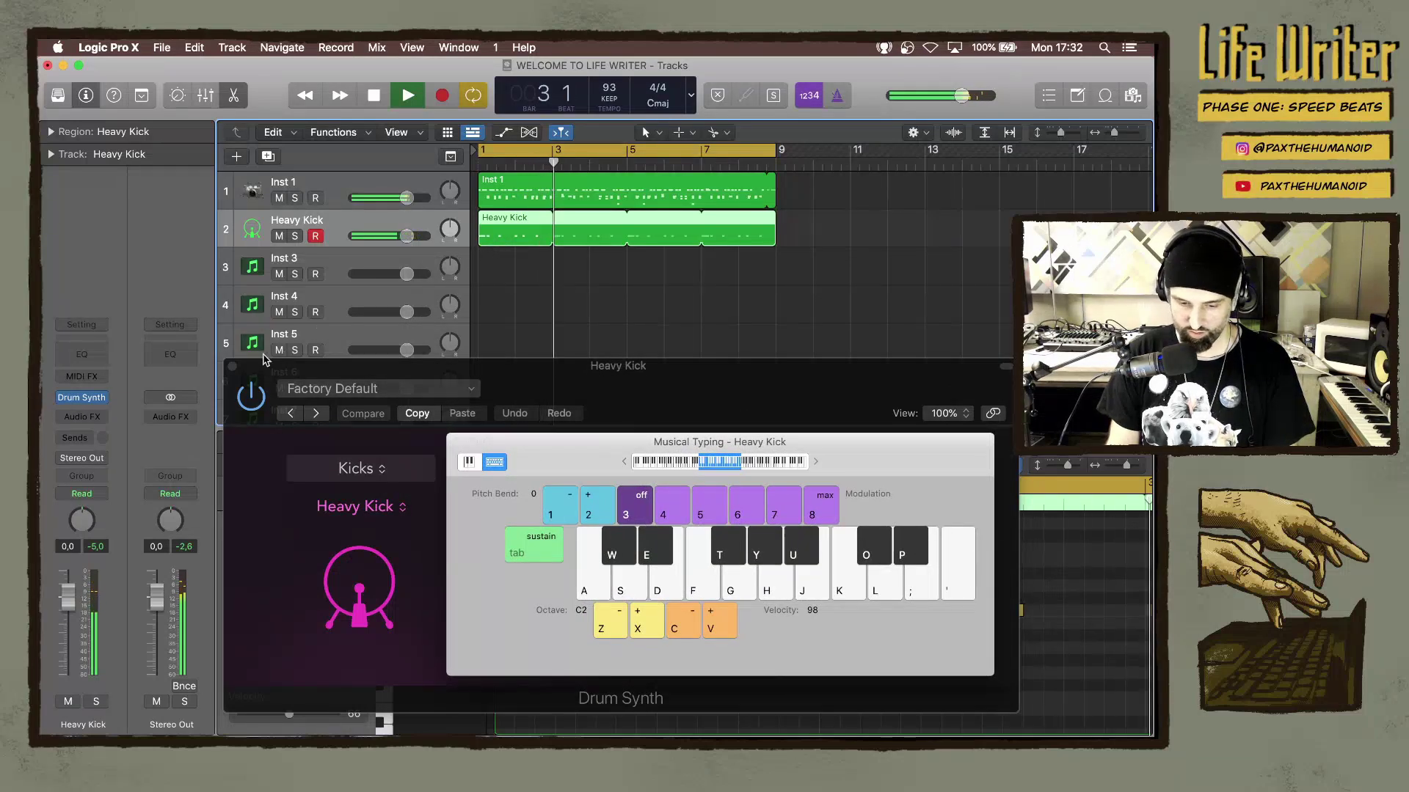
{"action": "left_click", "coordinate": [231, 369]}
{"action": "left_click", "coordinate": [232, 369]}
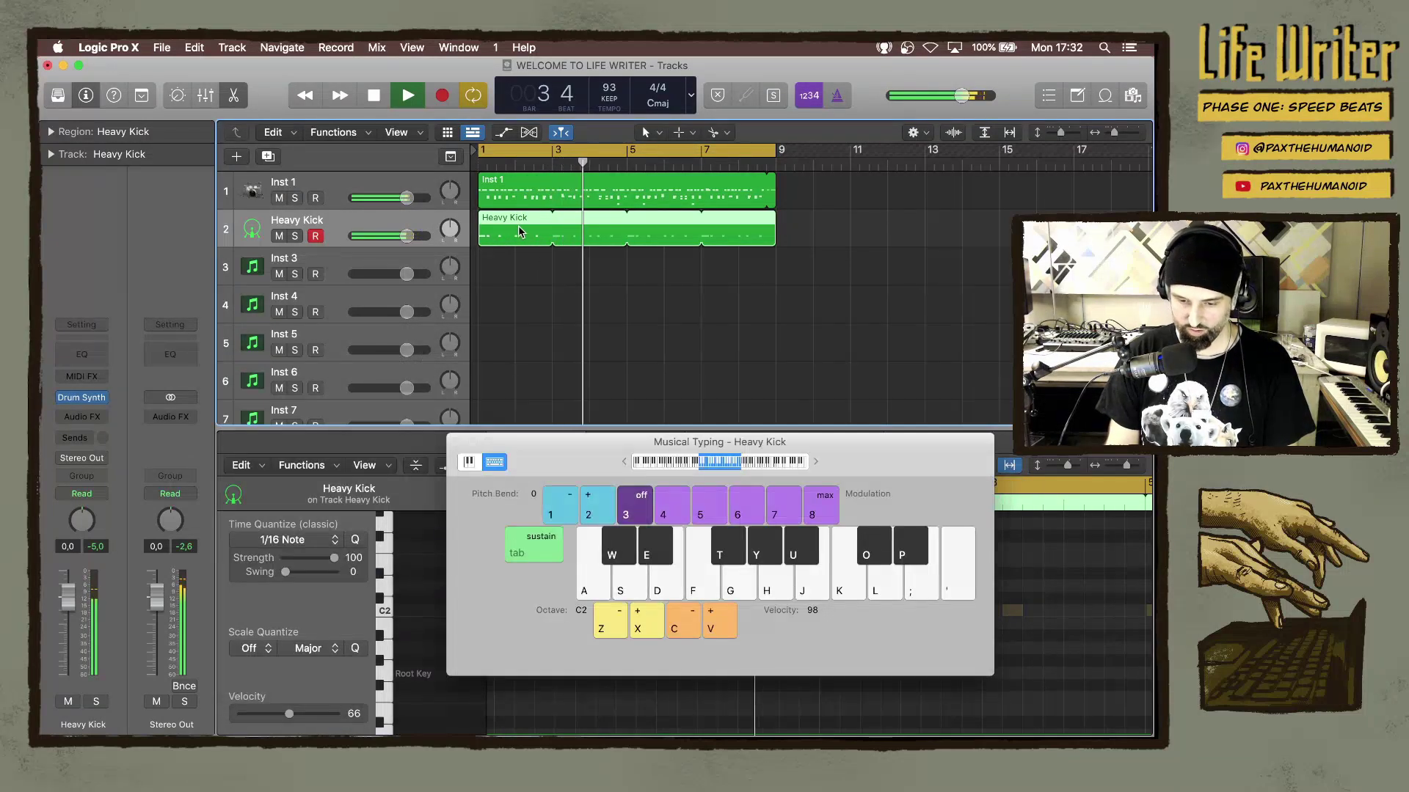
Open the Heavy Kick region in the Piano Roll, shorten its first note and move its second note slightly earlier.
{"action": "double_click", "coordinate": [496, 230]}
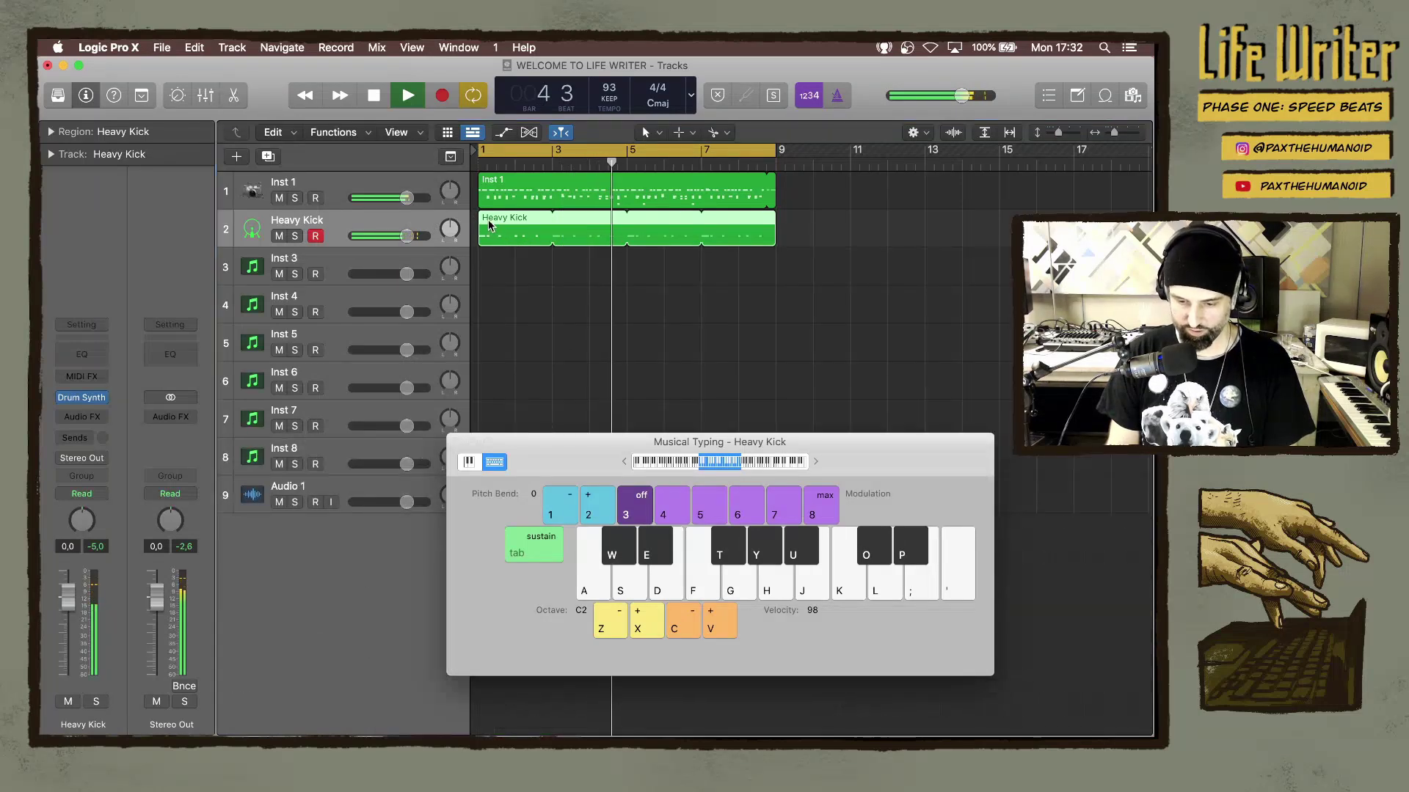
{"action": "double_click", "coordinate": [489, 225]}
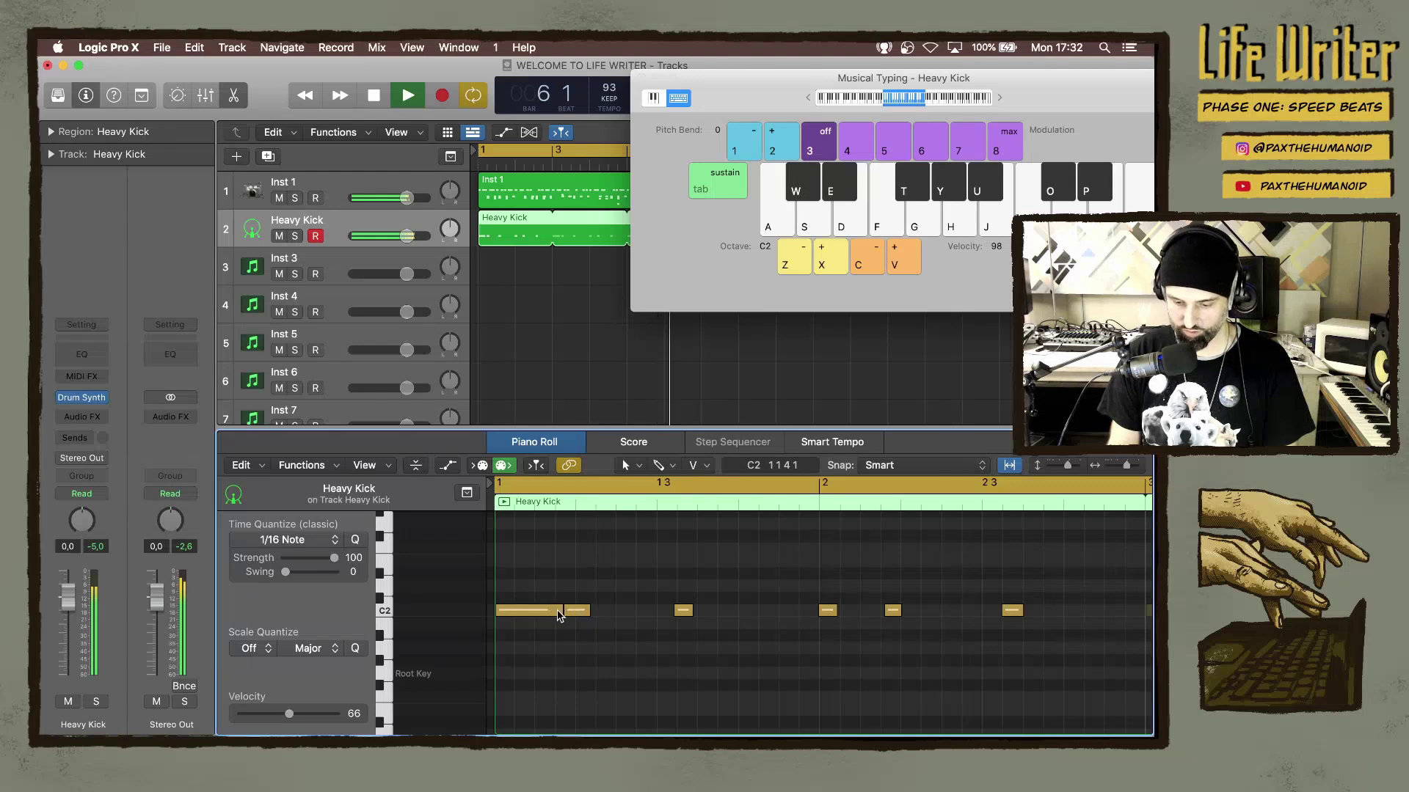
{"action": "mouse_move", "coordinate": [557, 610]}
{"action": "left_mouse_down"}
{"action": "mouse_move", "coordinate": [545, 610]}
{"action": "mouse_move", "coordinate": [580, 616]}
{"action": "mouse_move", "coordinate": [568, 612]}
{"action": "left_mouse_up"}
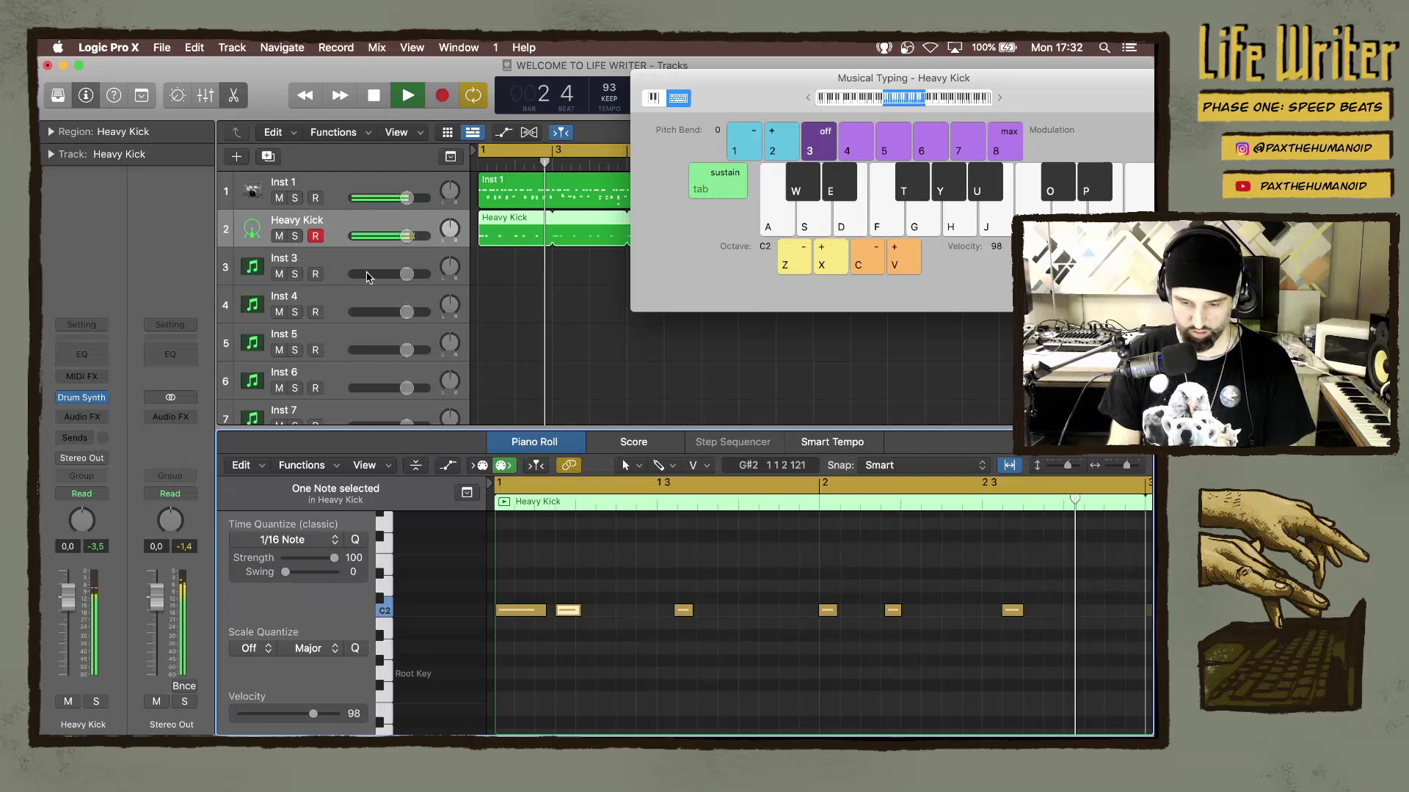
Load a stereo Drum Synth on the Inst 3 track and switch it to Snares and Claps with the Snappy Snare sound.
{"action": "left_click", "coordinate": [339, 275]}
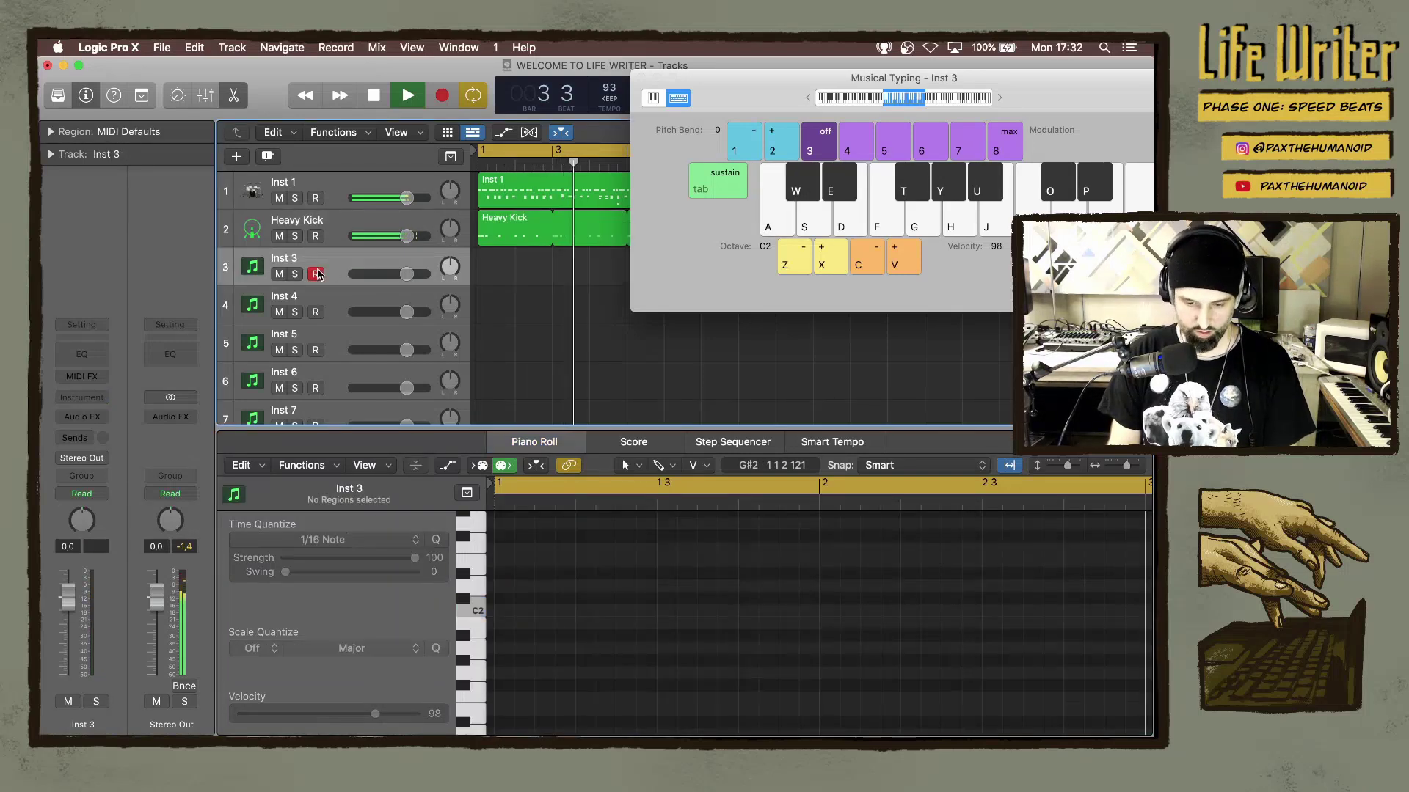
{"action": "left_click", "coordinate": [90, 400]}
{"action": "mouse_move", "coordinate": [117, 437]}
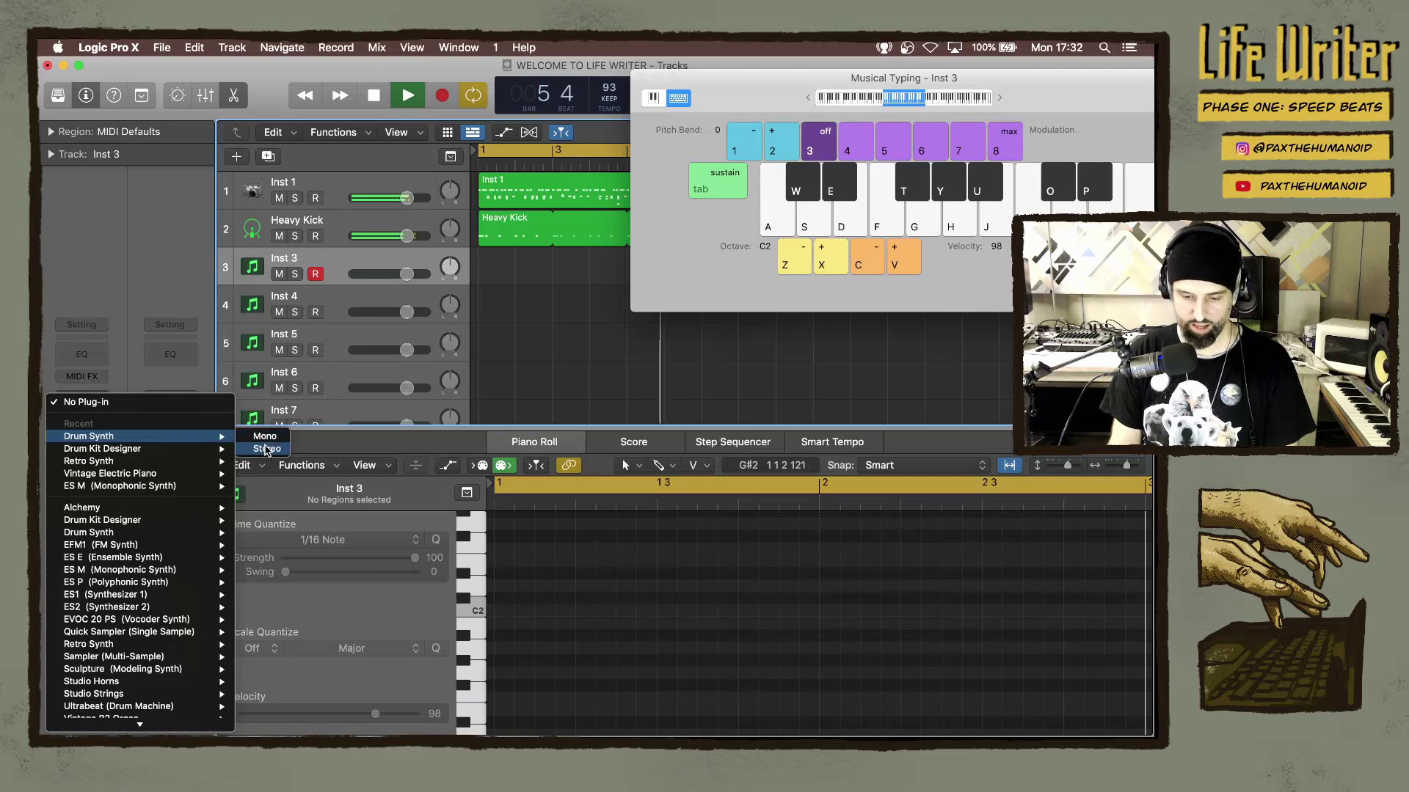
{"action": "left_click", "coordinate": [266, 449]}
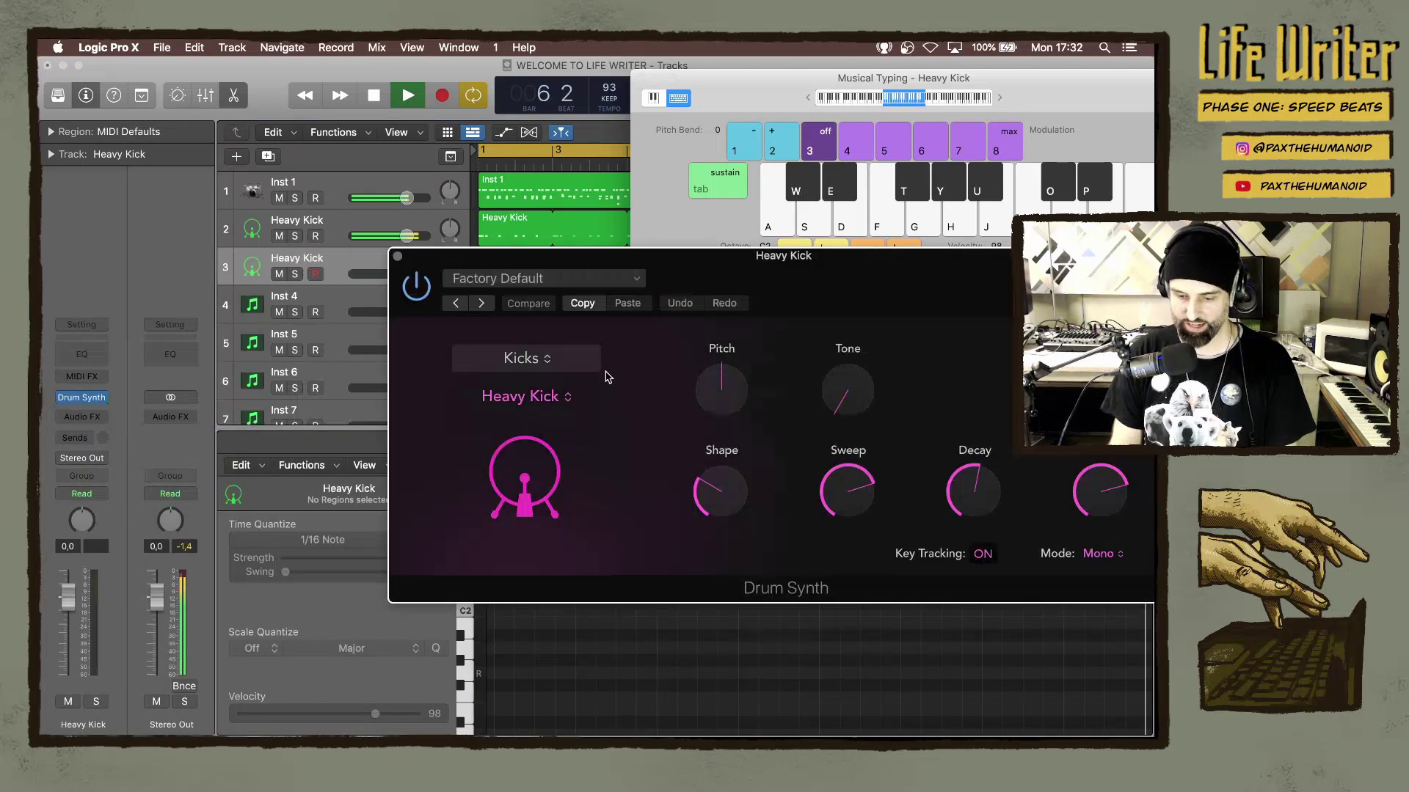
{"action": "left_click", "coordinate": [556, 369]}
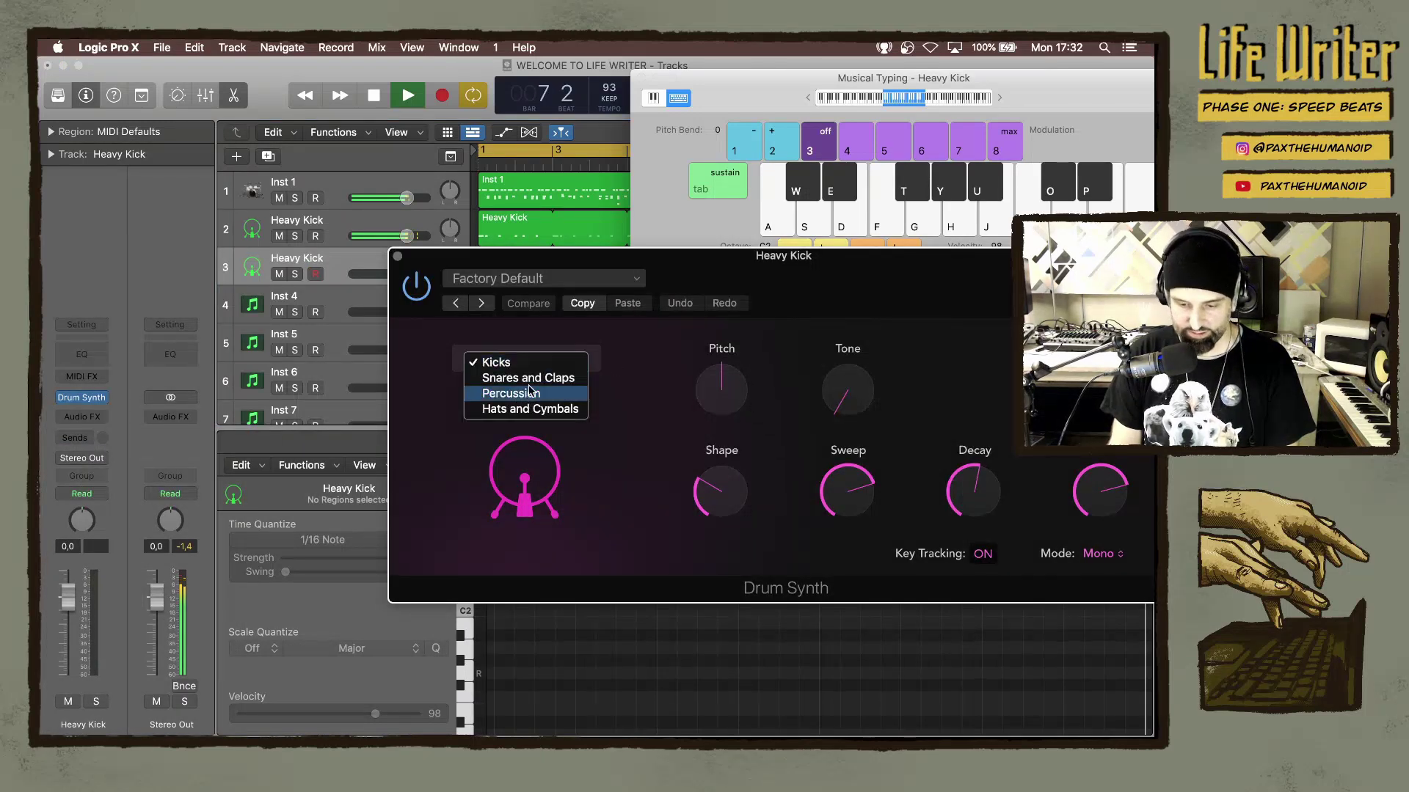
{"action": "left_click", "coordinate": [528, 378]}
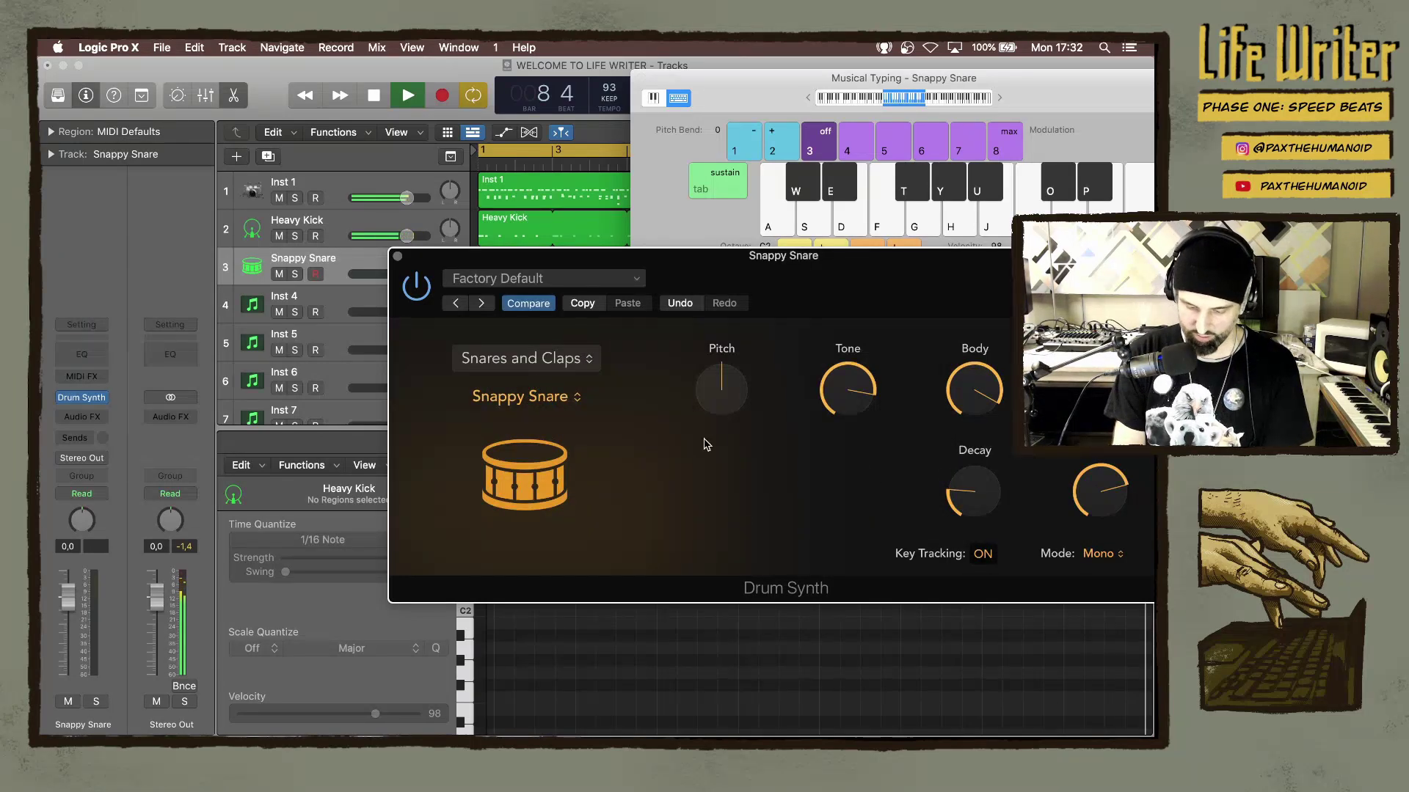
Rehearse a Snappy Snare pattern on the note F2 over the playing drum loop and kick.
{"action": "key", "text": "f"}
{"action": "key", "text": "f"}
{"action": "key", "text": "f"}
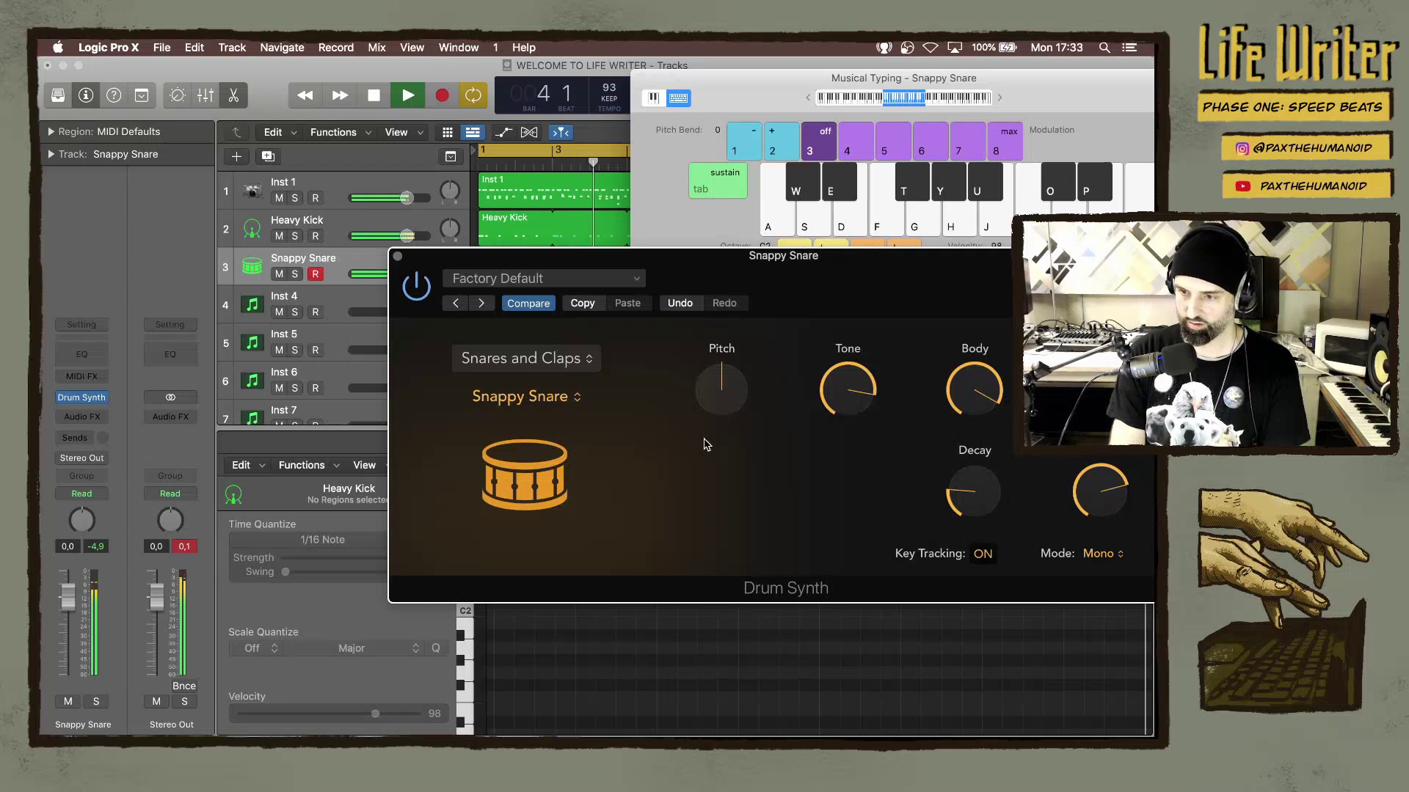
{"action": "key", "text": "f"}
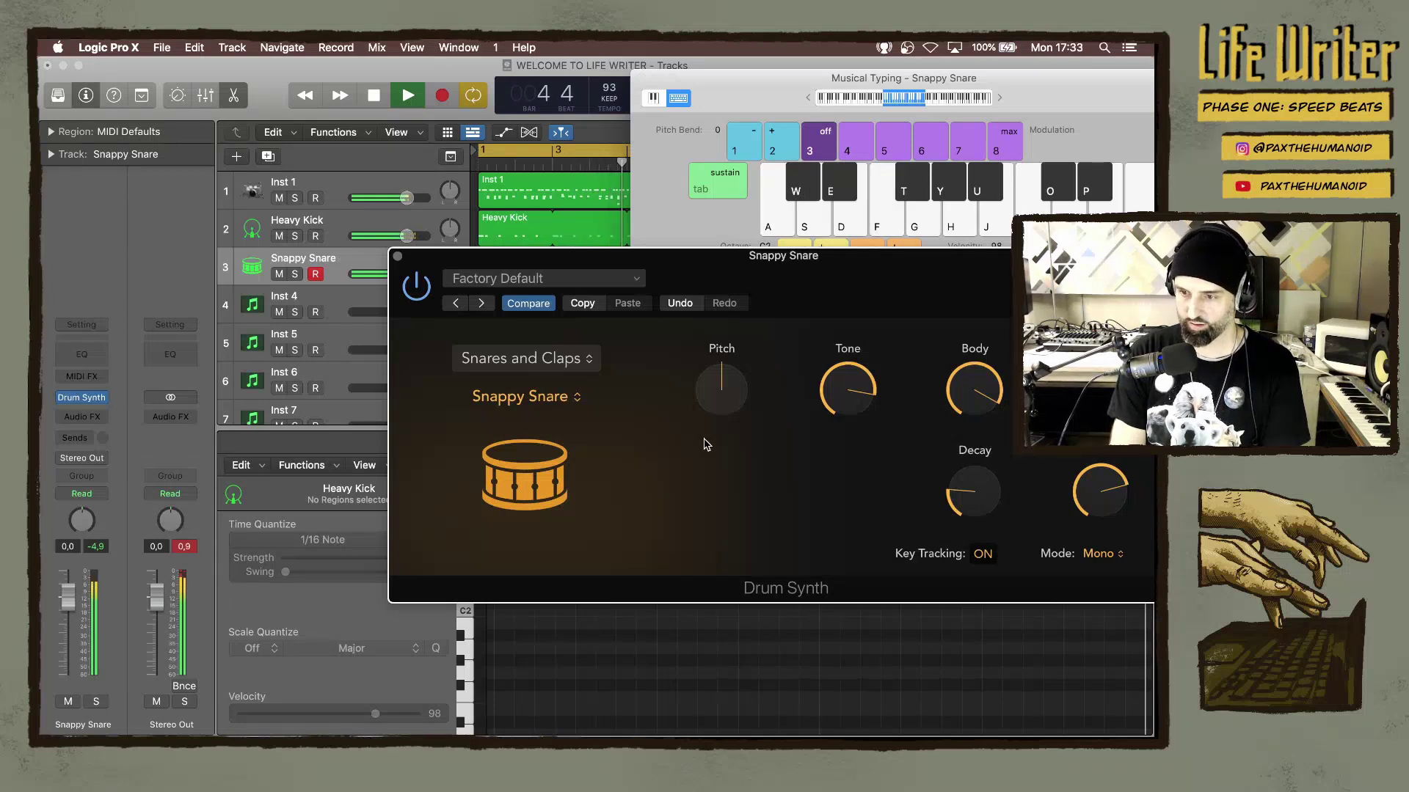
{"action": "key", "text": "f"}
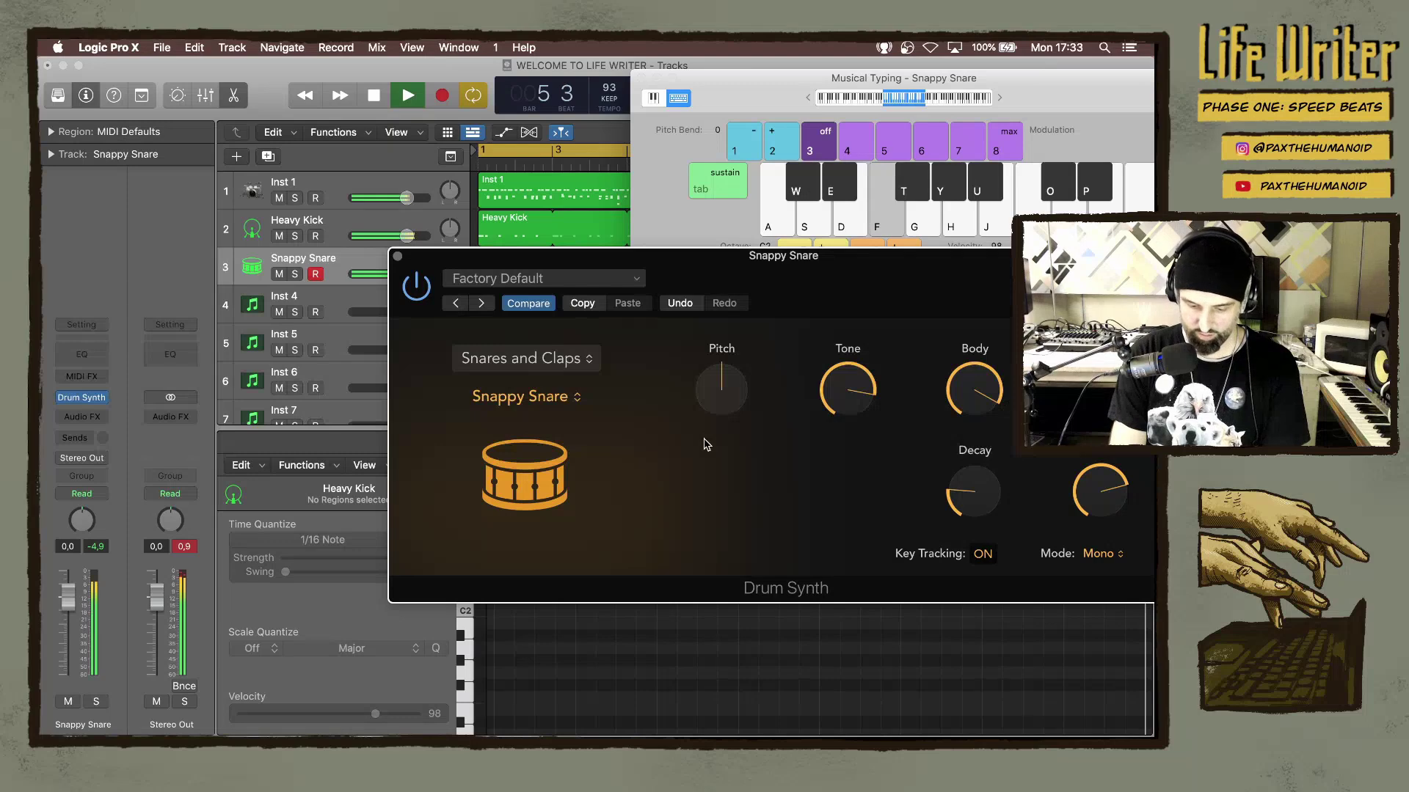
{"action": "key", "text": "f"}
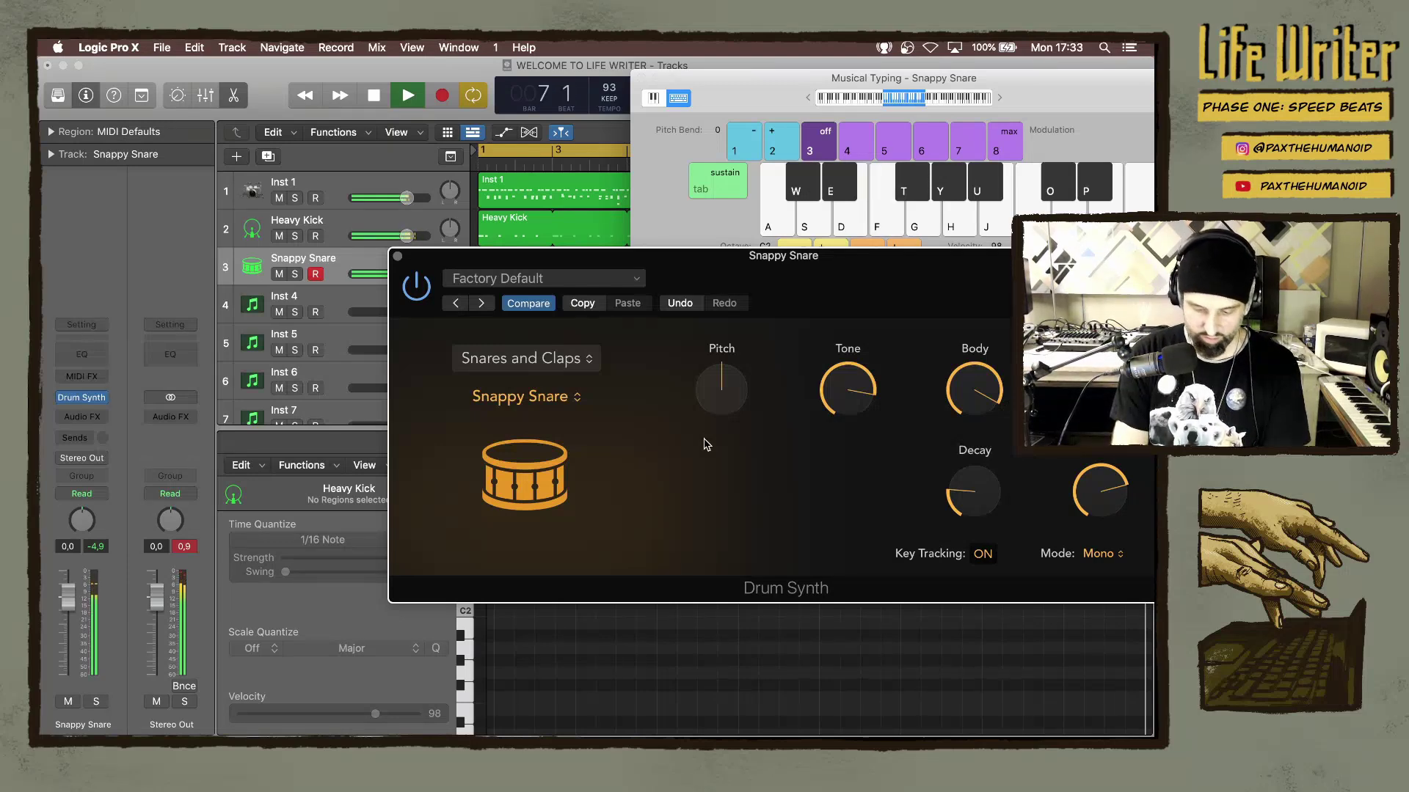
{"action": "key", "text": "f"}
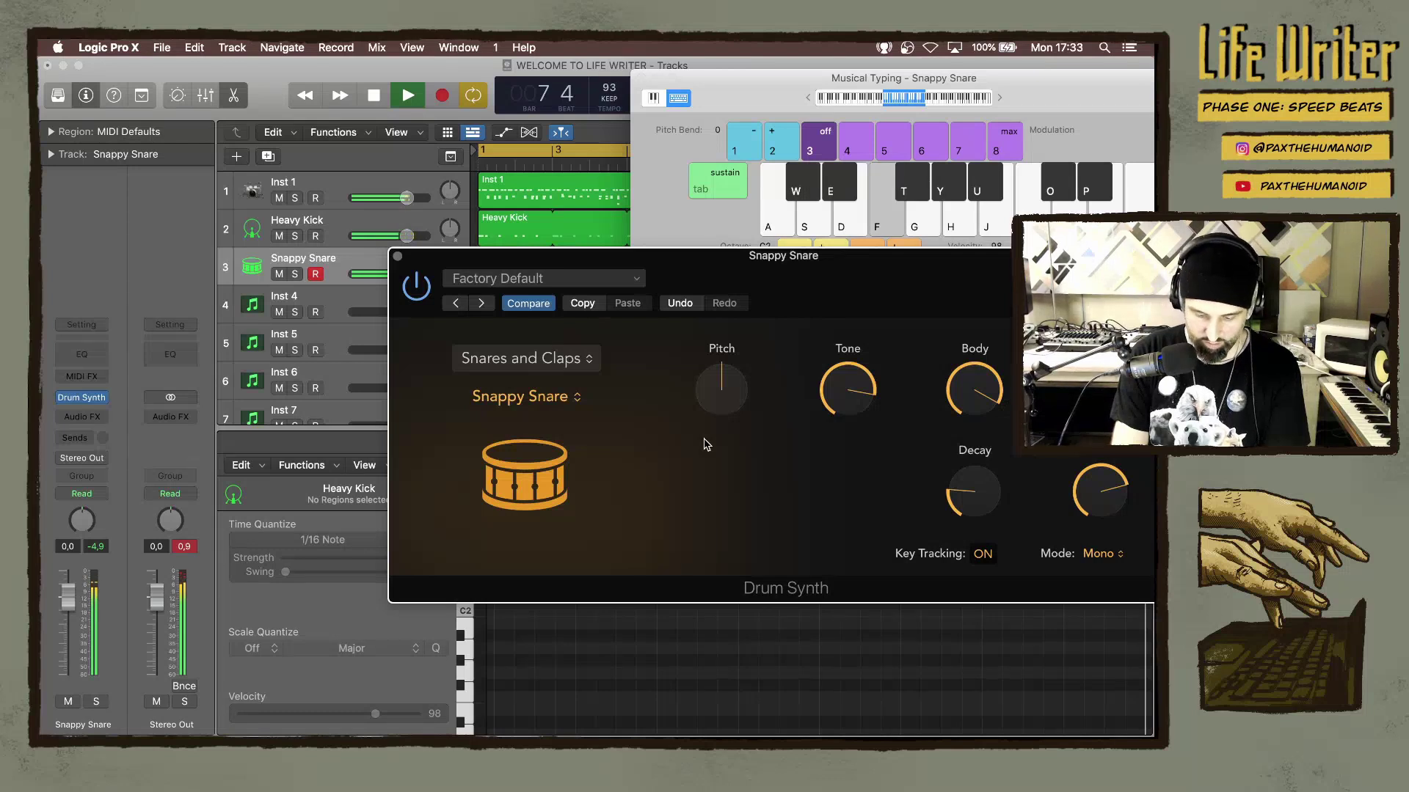
{"action": "key", "text": "f"}
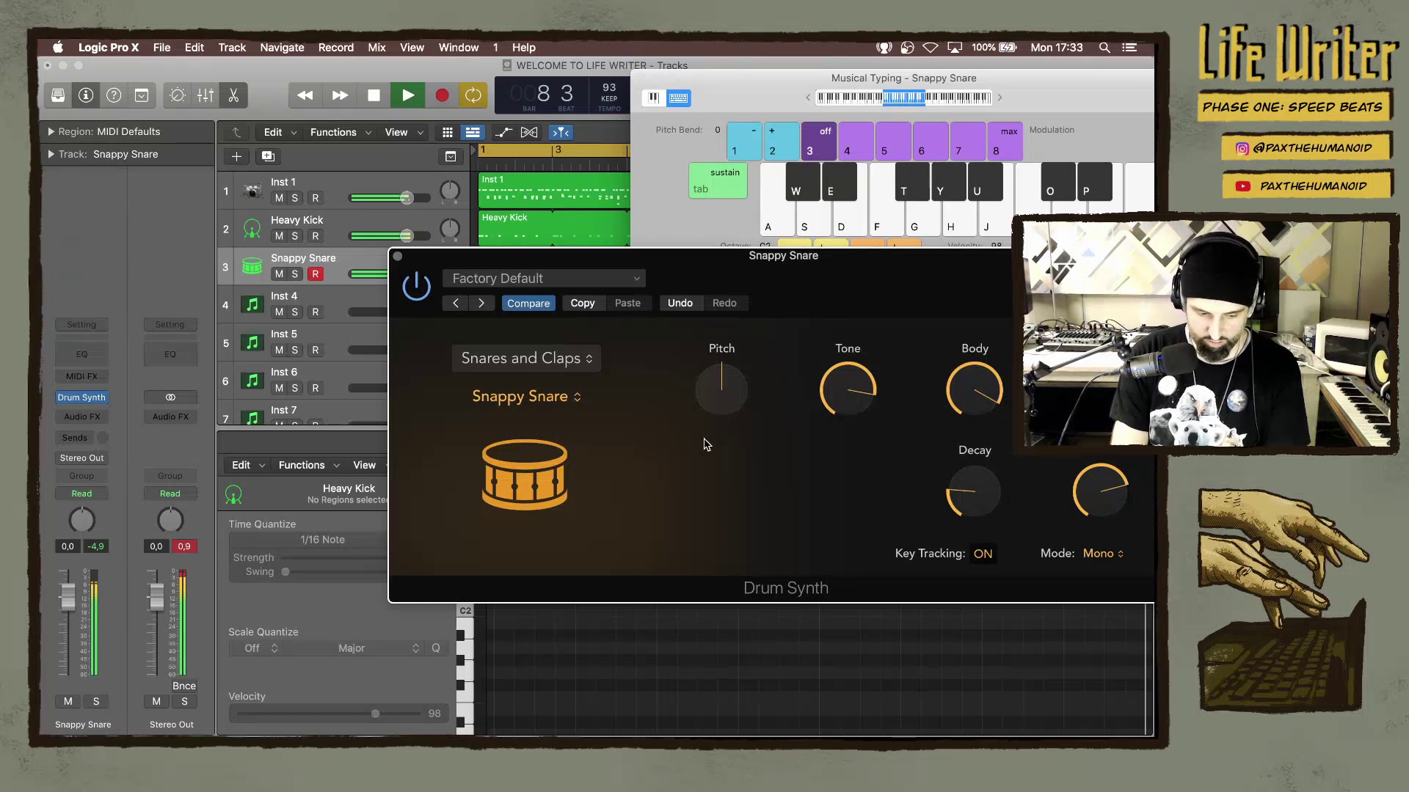
{"action": "key", "text": "f"}
Record the Snappy Snare pattern on the note F2 over the eight-bar cycle of drum loop and kick.
{"action": "key", "text": "r"}
{"action": "key", "text": "f"}
{"action": "key", "text": "f"}
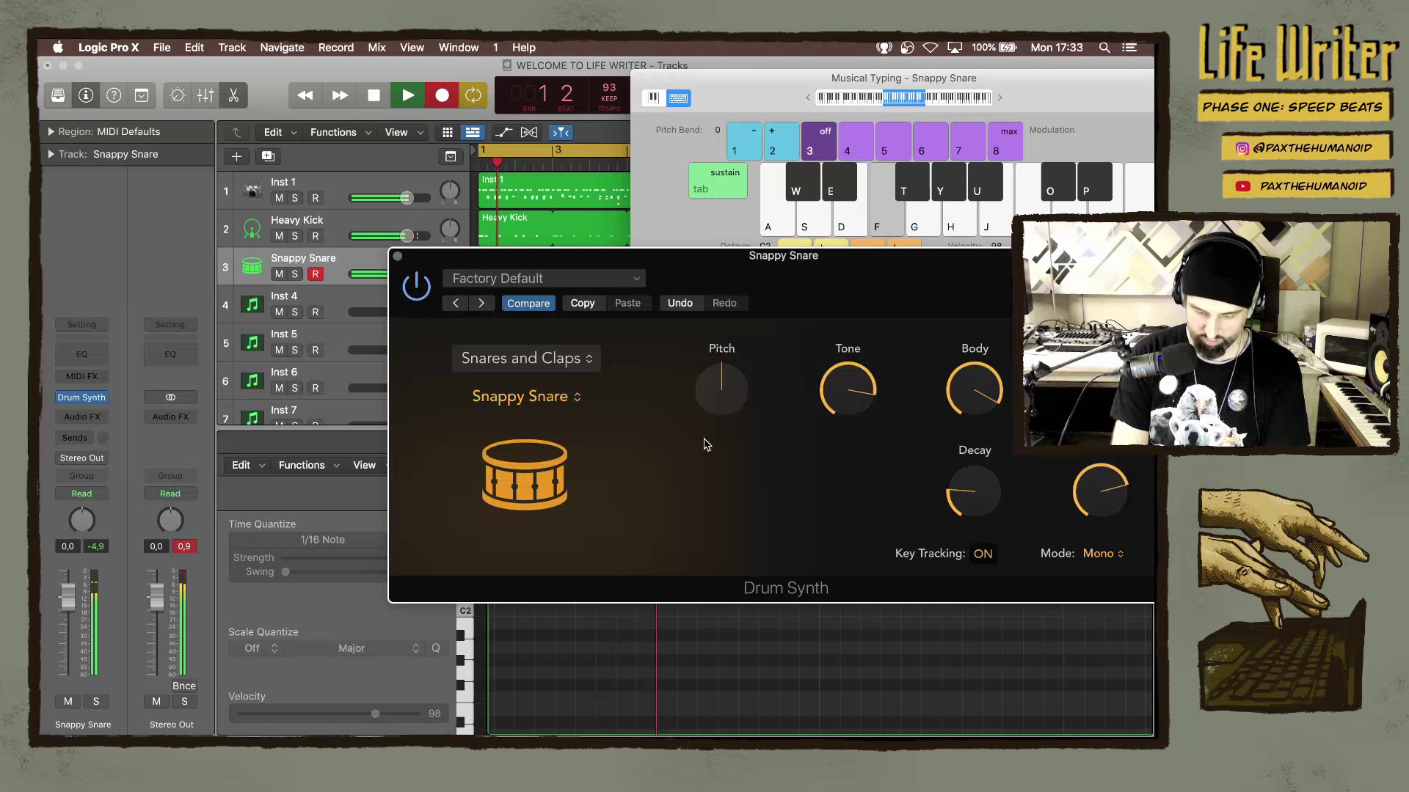
{"action": "key", "text": "f"}
{"action": "key", "text": "f"}
{"action": "key", "text": "f"}
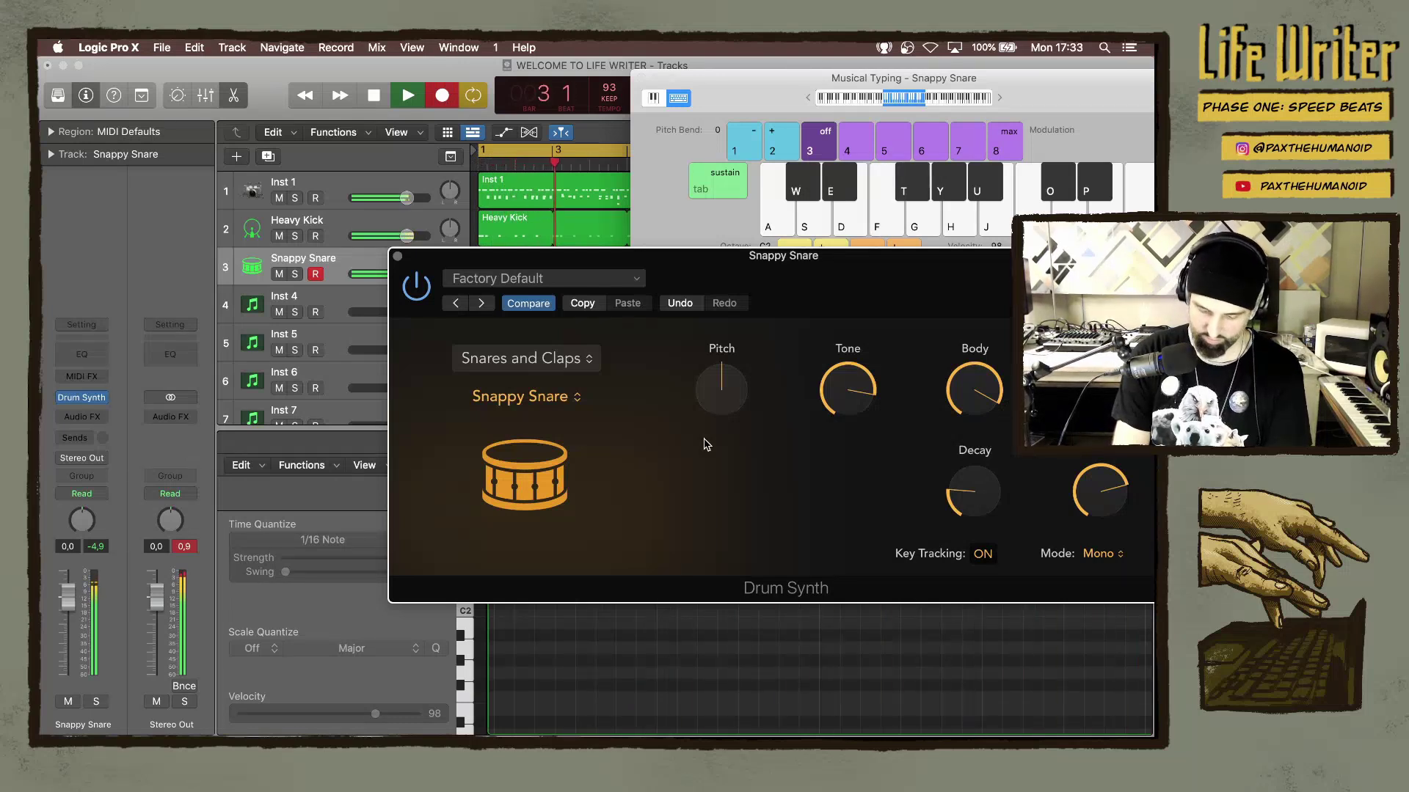
{"action": "key", "text": "f"}
{"action": "key", "text": "f"}
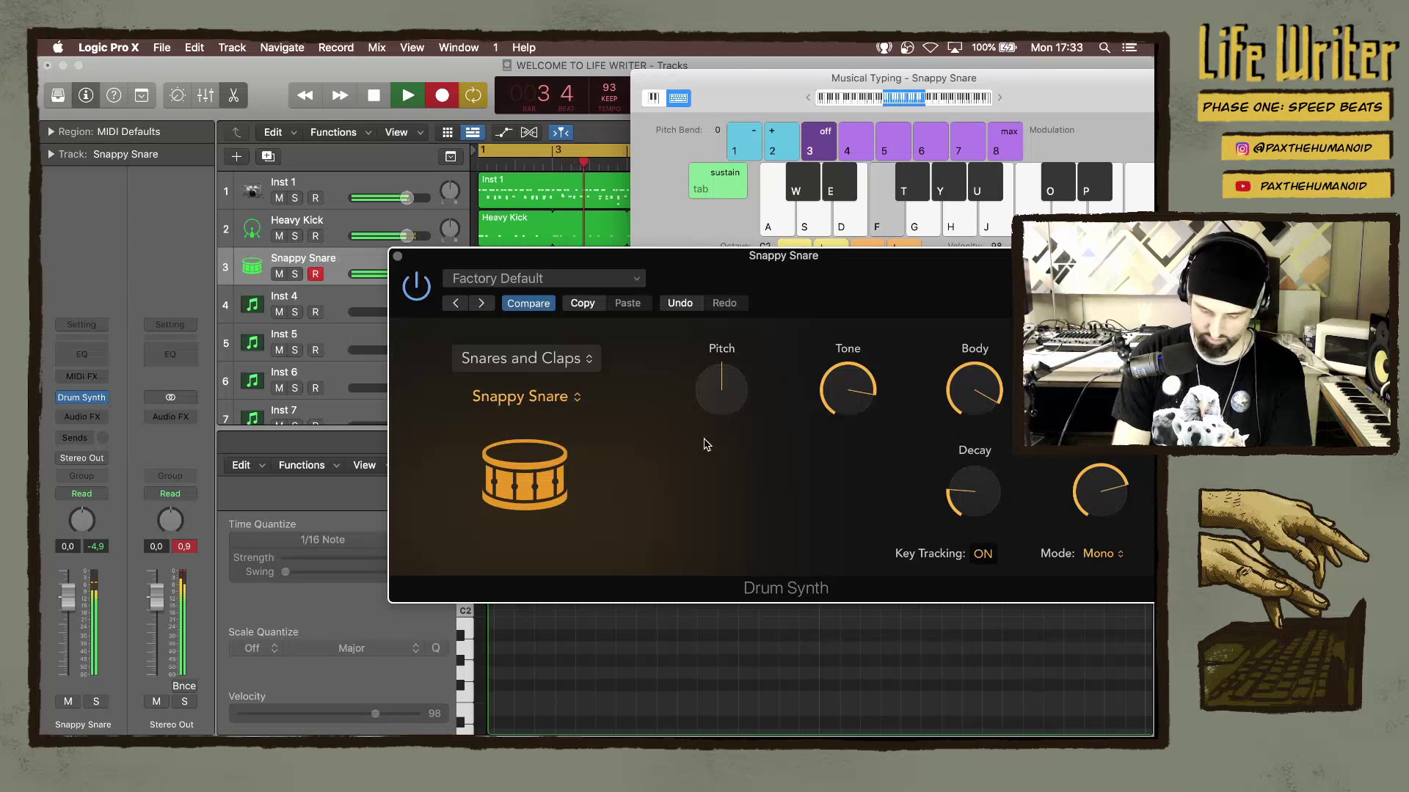
{"action": "key", "text": "f"}
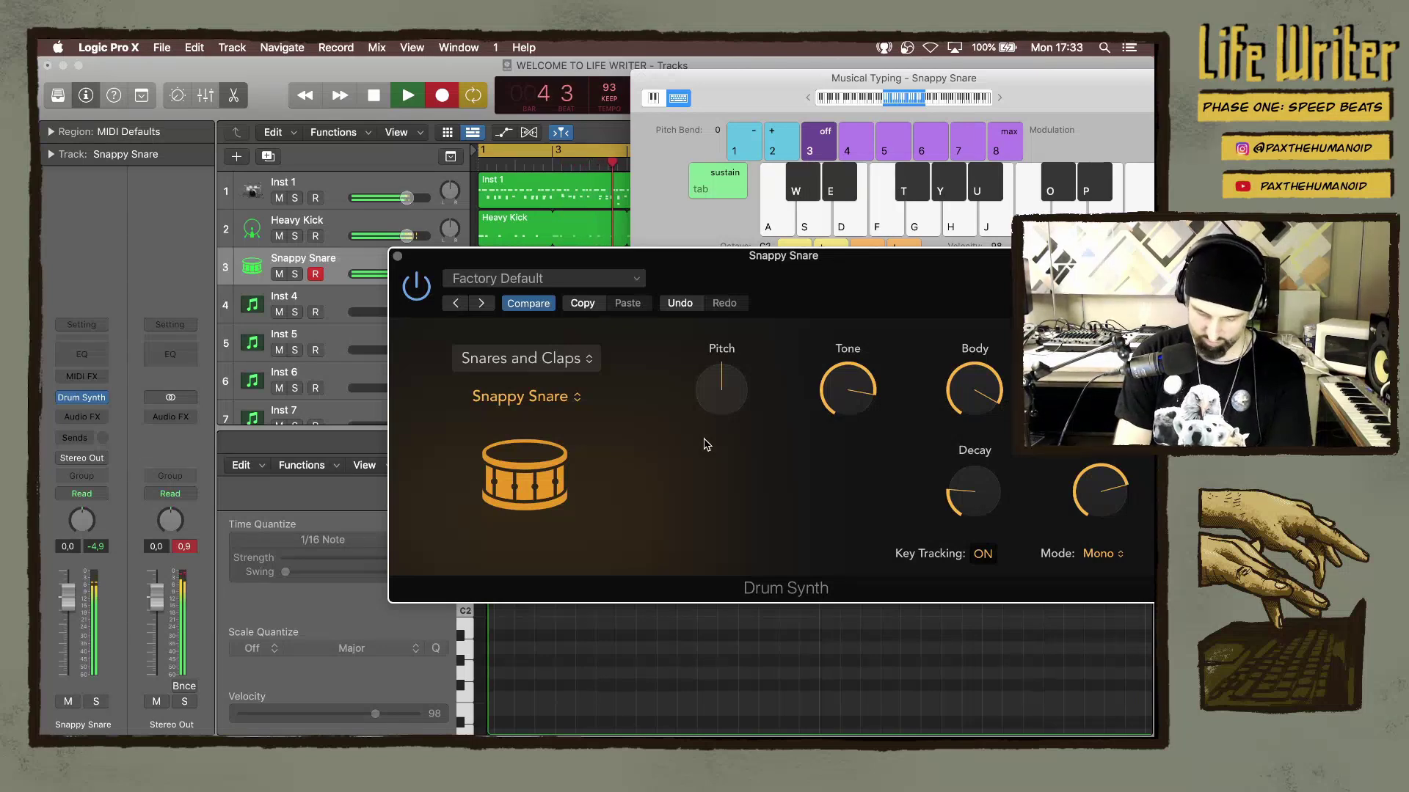
{"action": "key", "text": "f"}
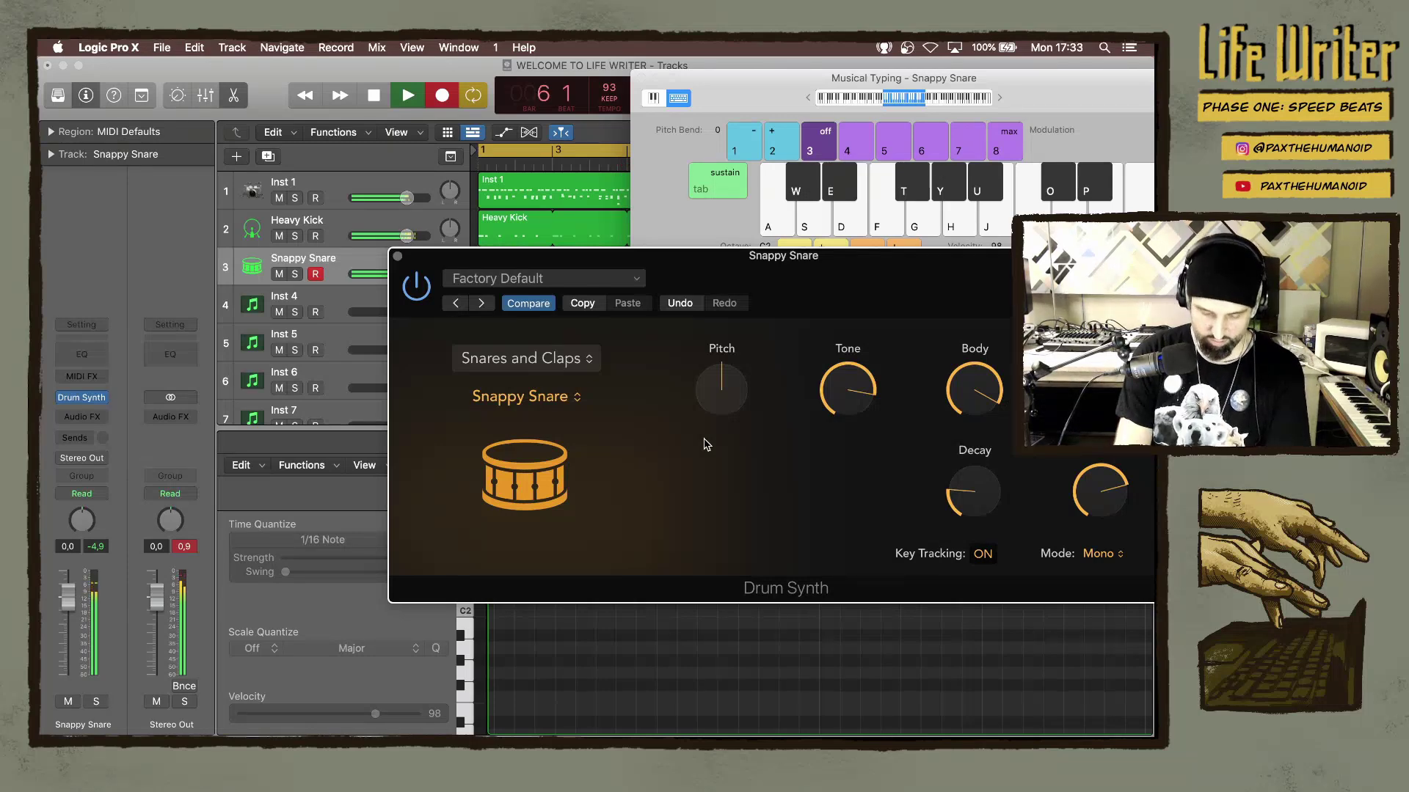
{"action": "key", "text": "f"}
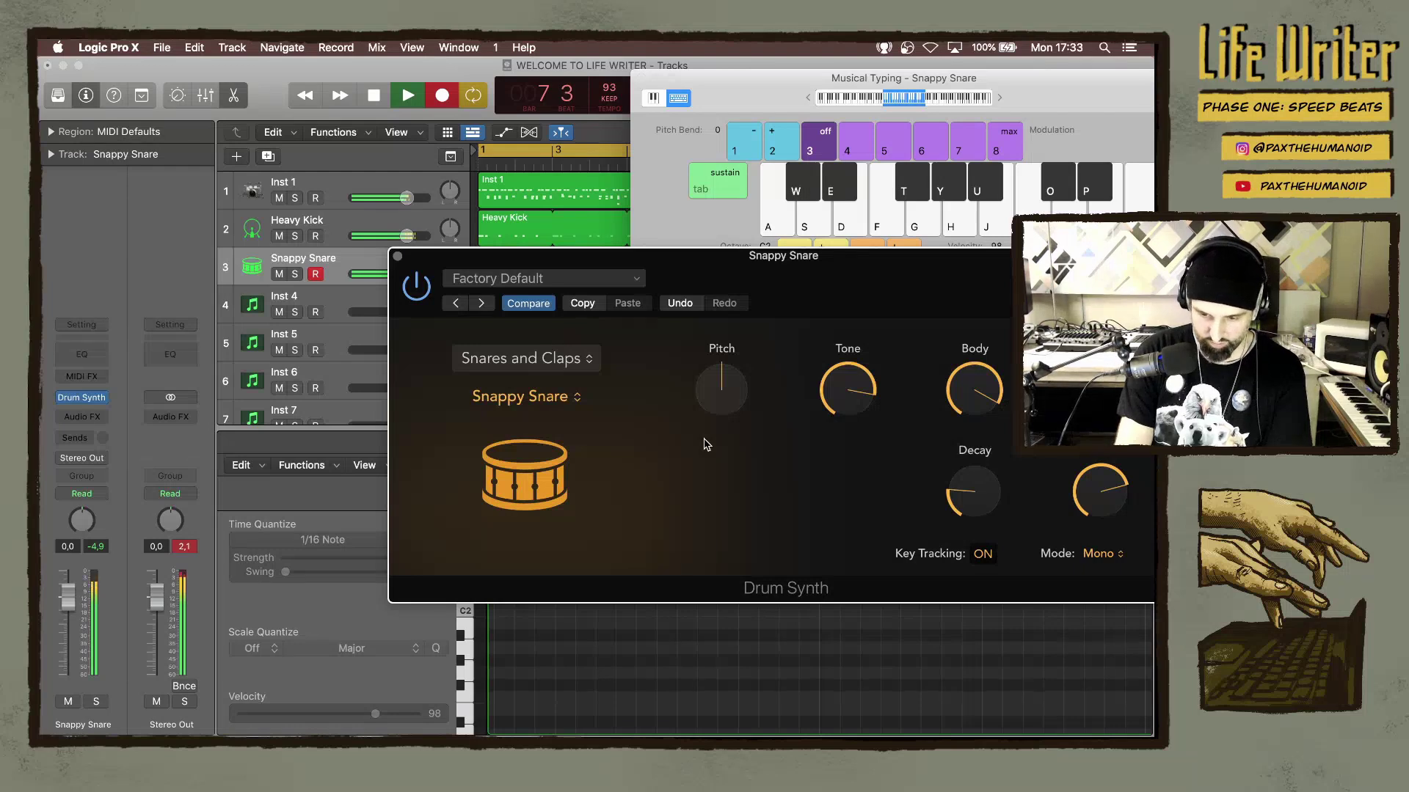
{"action": "key", "text": "f"}
{"action": "key", "text": "f"}
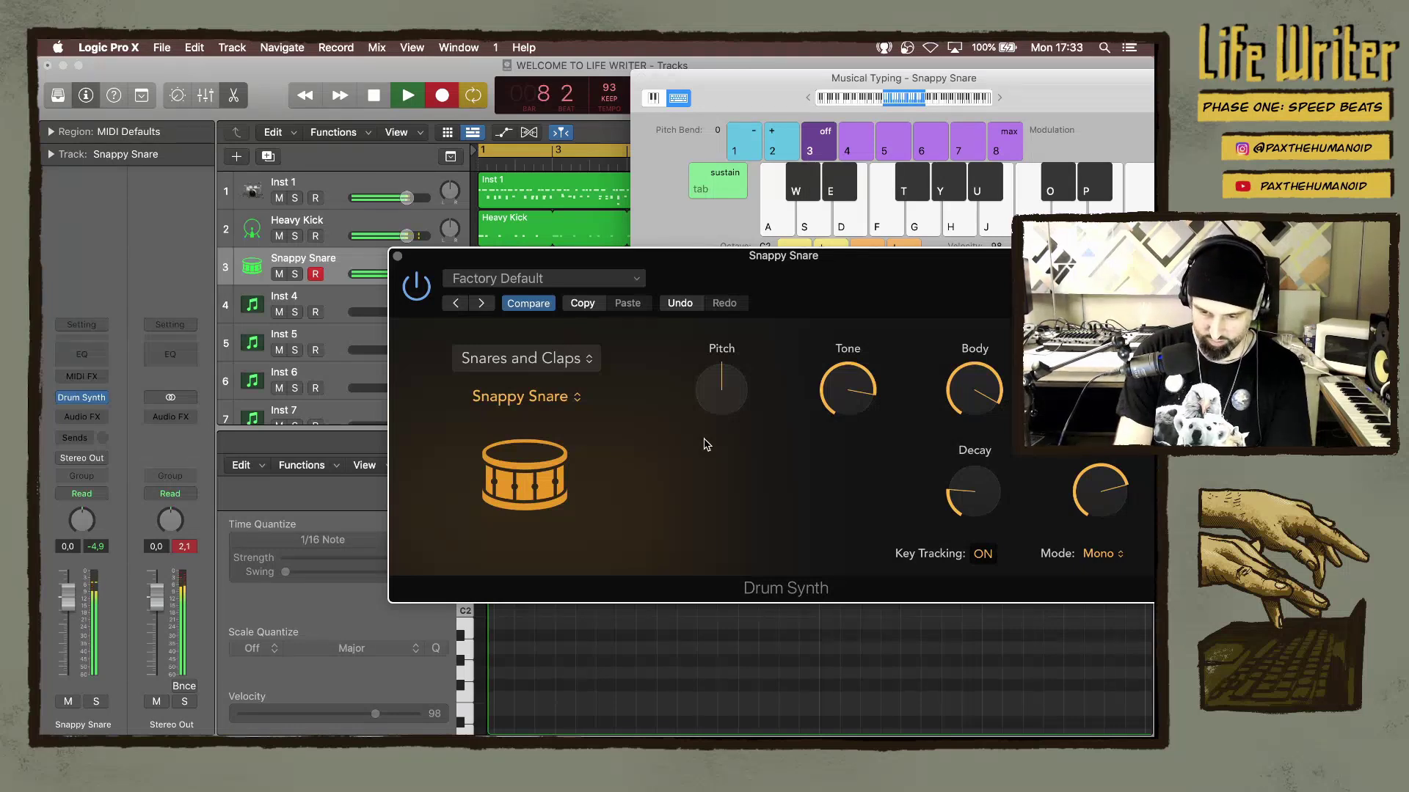
{"action": "key", "text": "f"}
{"action": "key", "text": "f"}
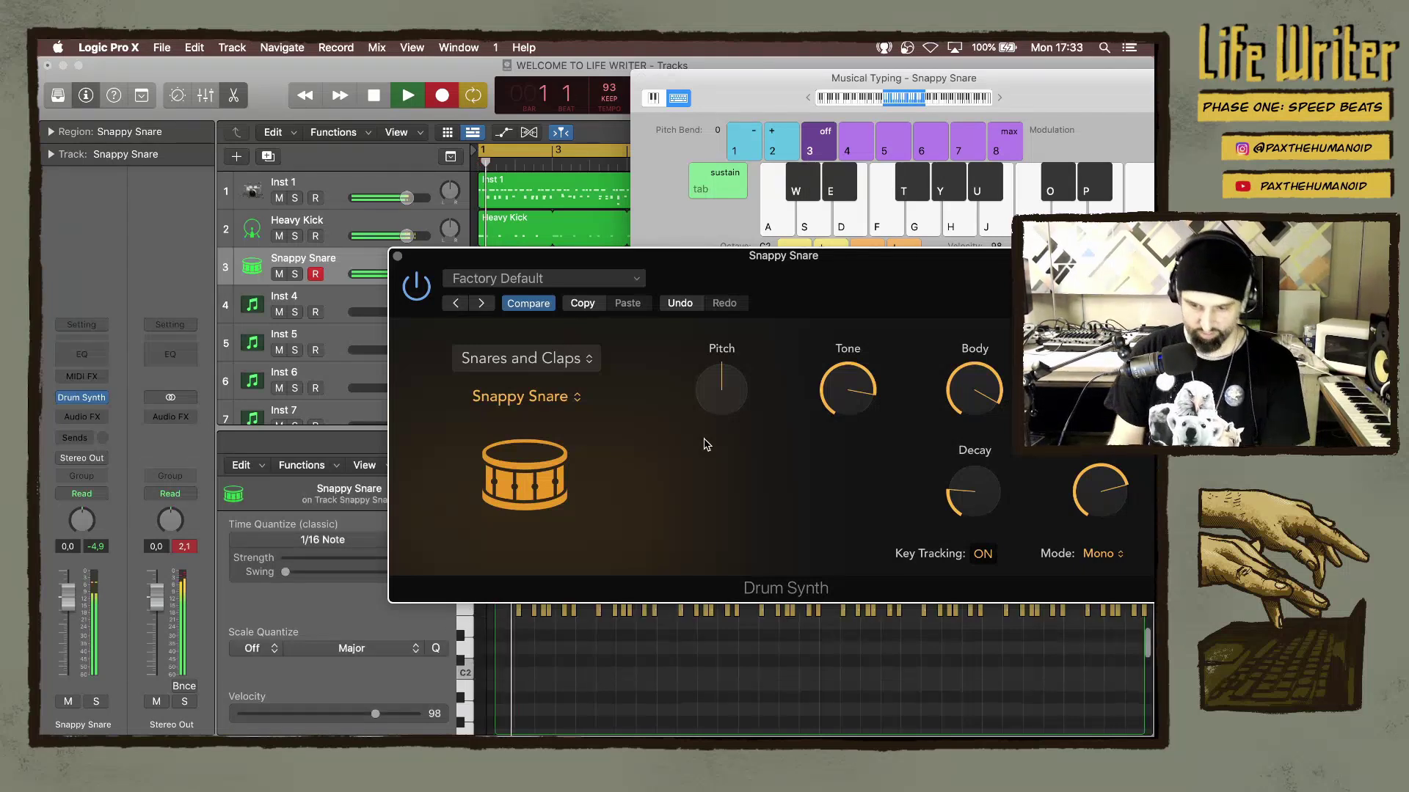
{"action": "key", "text": "space"}
Play back the recorded snare take and move the Drum Synth window down, clear of the tracks.
{"action": "key", "text": "space"}
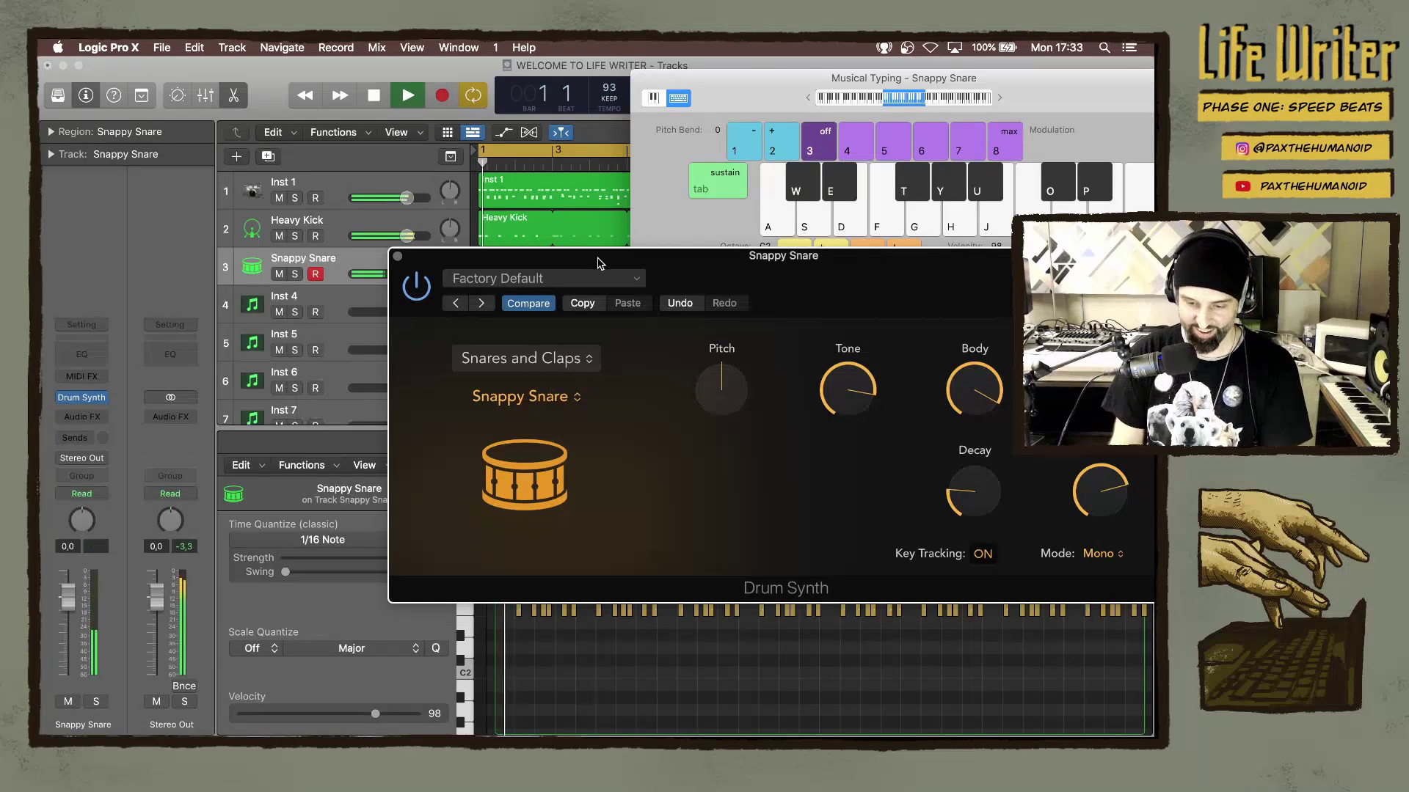
{"action": "key", "text": "f"}
{"action": "left_click_drag", "start_coordinate": [603, 255], "coordinate": [600, 400]}
{"action": "key", "text": "f"}
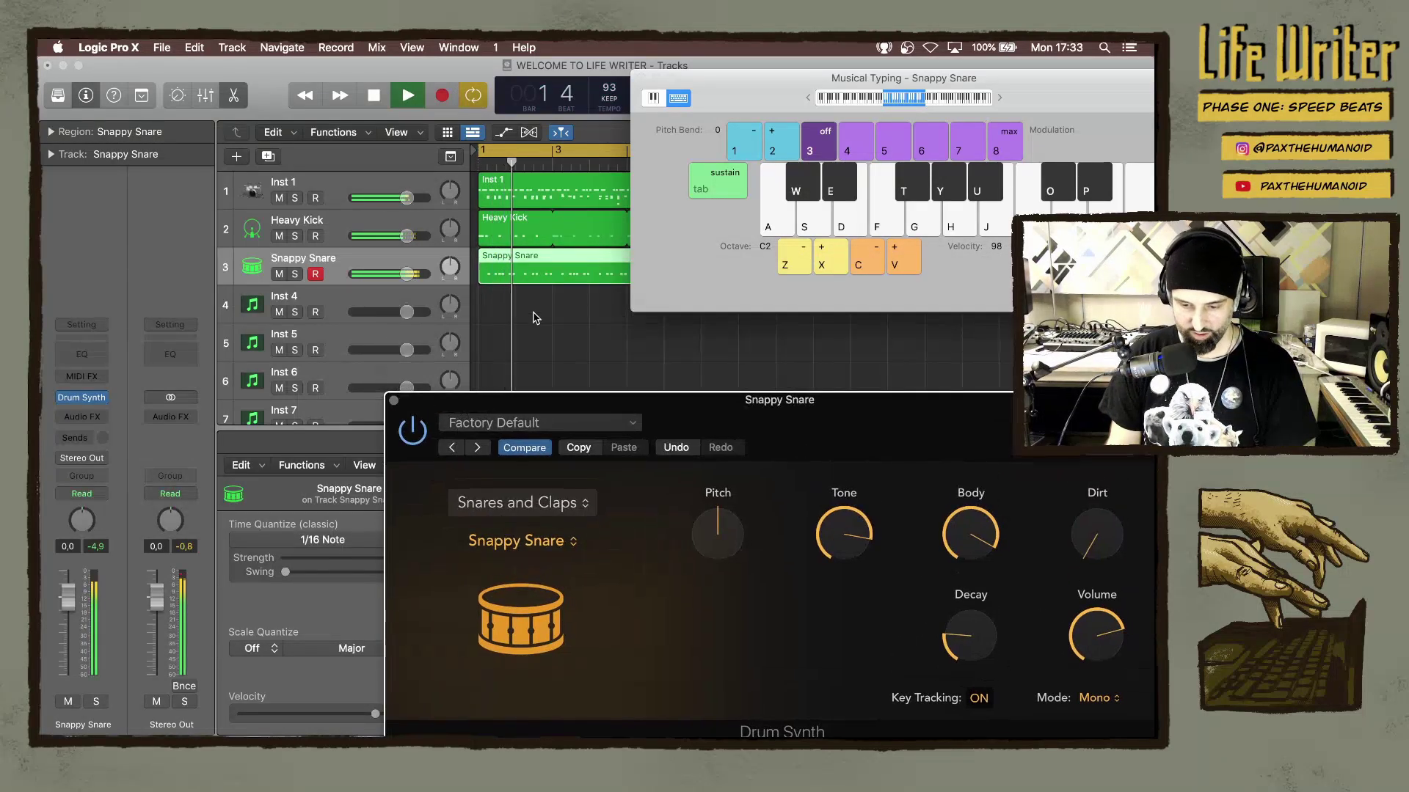
{"action": "key", "text": "f"}
{"action": "key", "text": "space"}
Open the Snappy Snare region in the Piano Roll, select all its notes and quantize them to 1/16 notes.
{"action": "left_click", "coordinate": [517, 262]}
{"action": "key", "text": "e"}
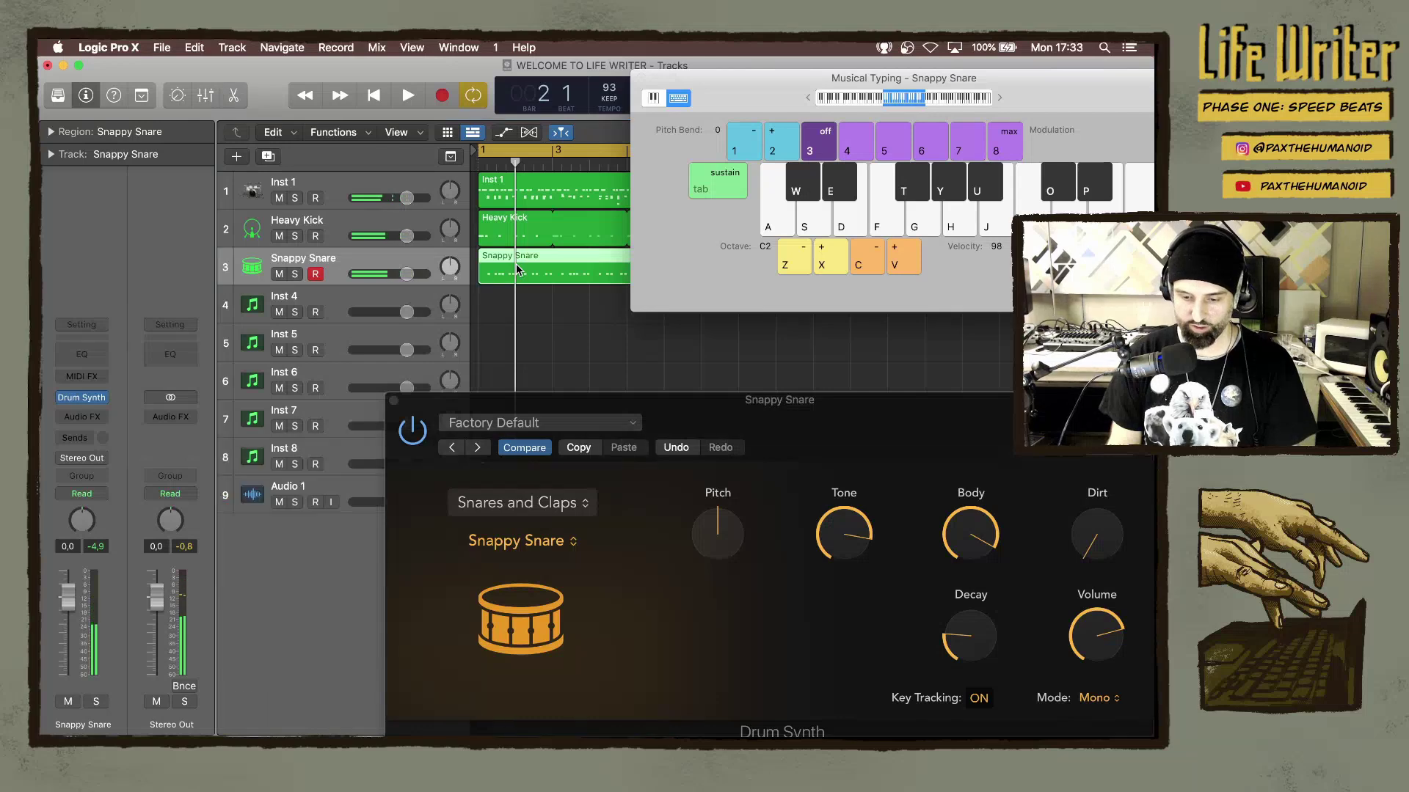
{"action": "key", "text": "e"}
{"action": "left_click_drag", "start_coordinate": [493, 402], "coordinate": [831, 323]}
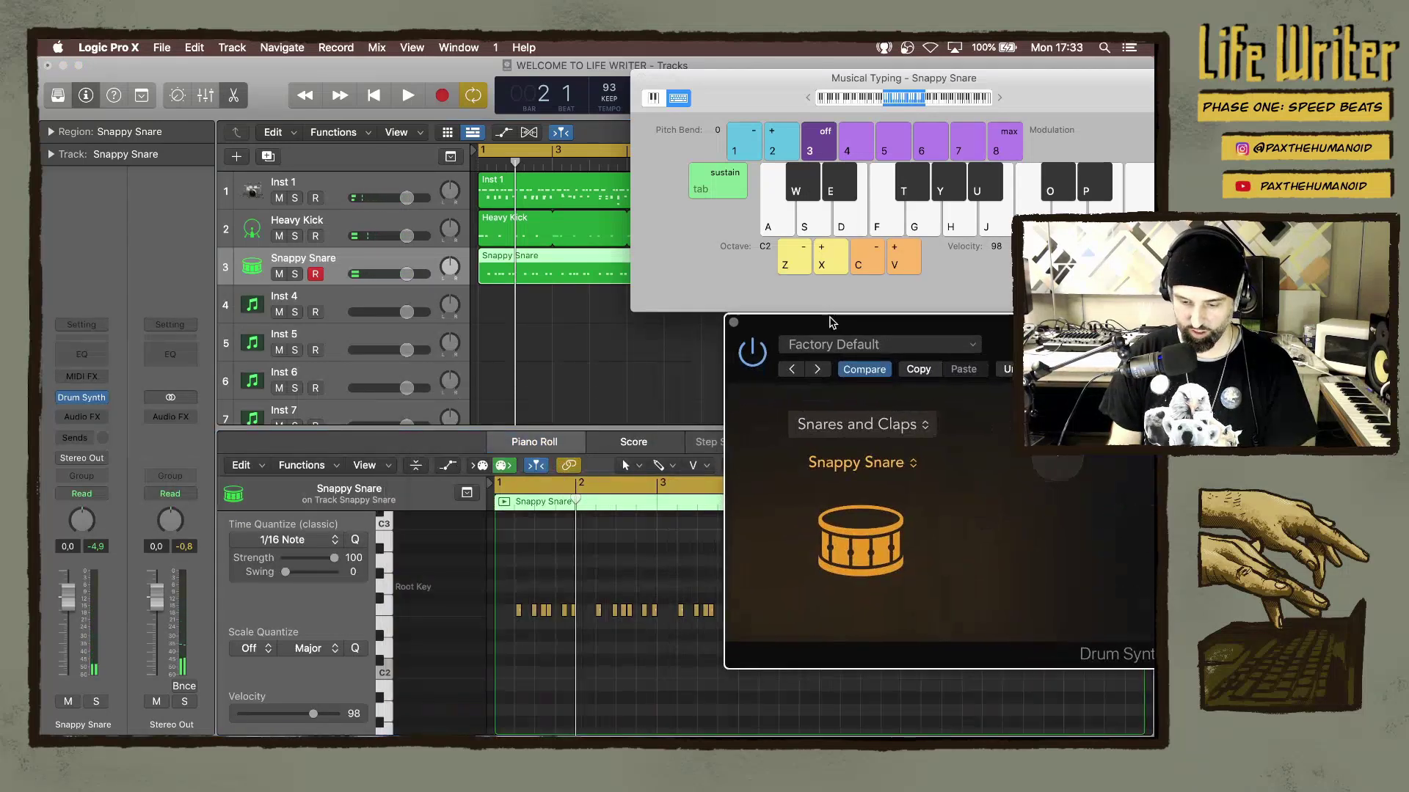
{"action": "left_click", "coordinate": [546, 564]}
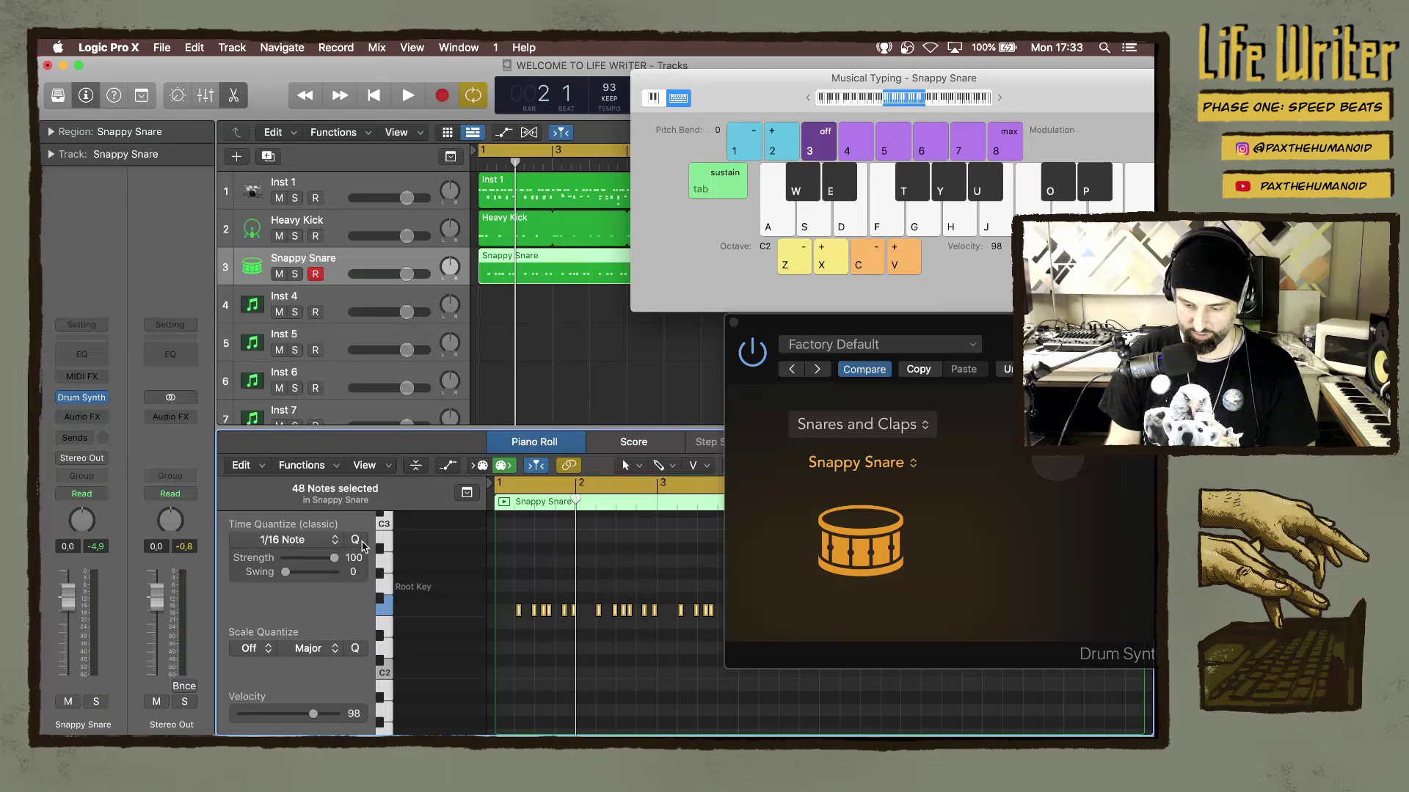
Play the beat back while moving the Musical Typing window off the tracks and closing the Drum Synth window.
{"action": "key", "text": "space"}
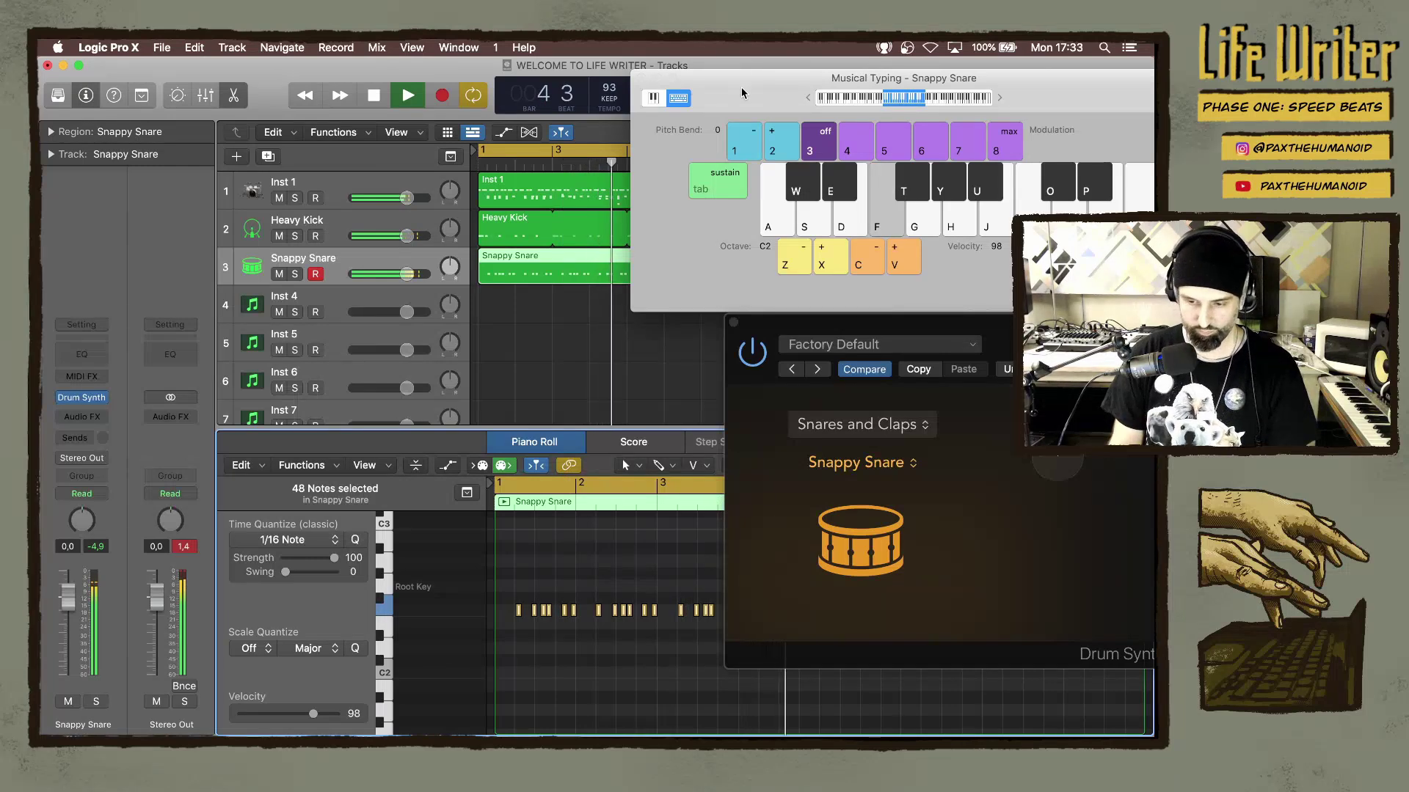
{"action": "left_click_drag", "start_coordinate": [746, 91], "coordinate": [85, 387]}
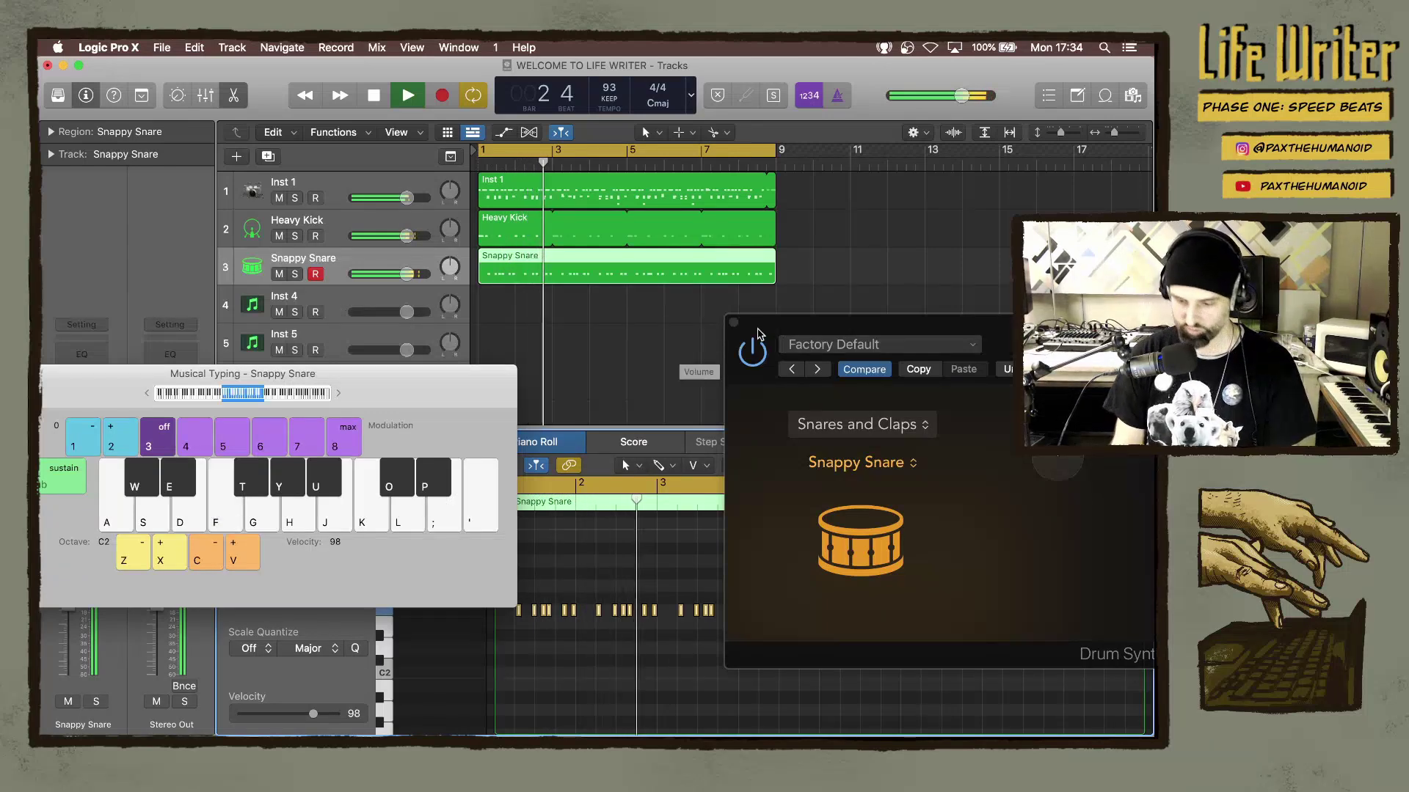
{"action": "key", "text": "super+w"}
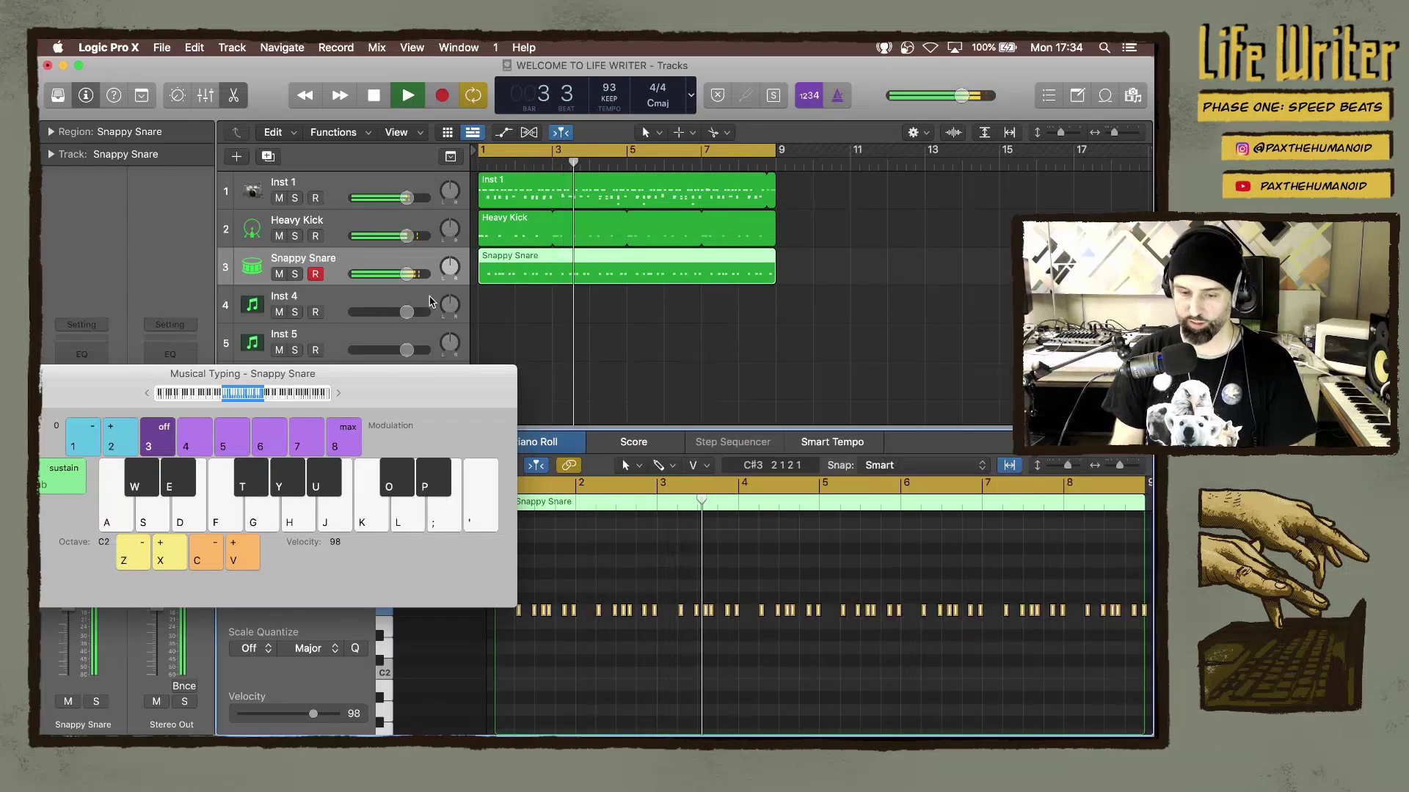
Load a stereo Drum Synth on the Inst 4 track and switch it to Hats and Cymbals with the Crash Cymbal sound.
{"action": "left_click", "coordinate": [431, 302]}
{"action": "left_click_drag", "start_coordinate": [297, 366], "coordinate": [877, 314]}
{"action": "left_click", "coordinate": [81, 397]}
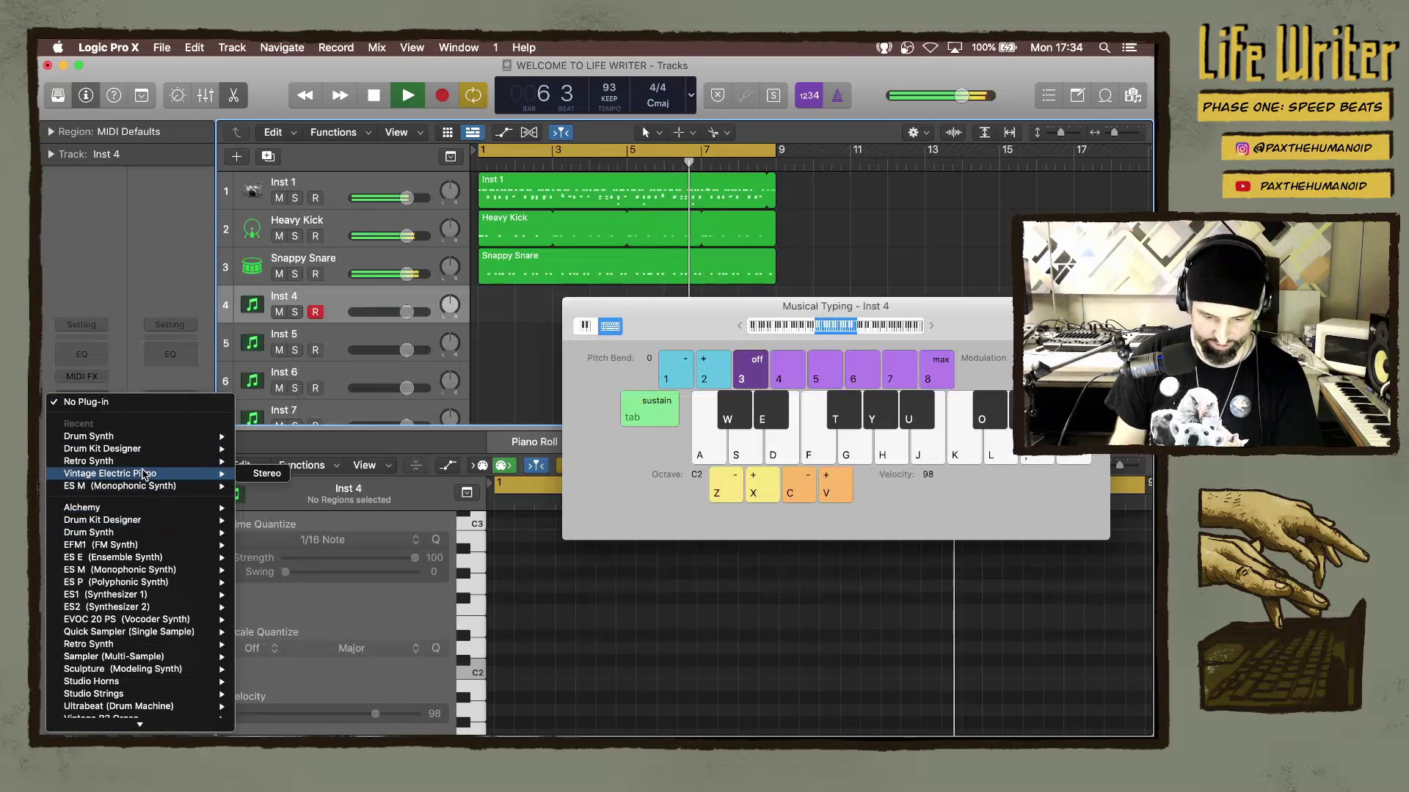
{"action": "mouse_move", "coordinate": [162, 438]}
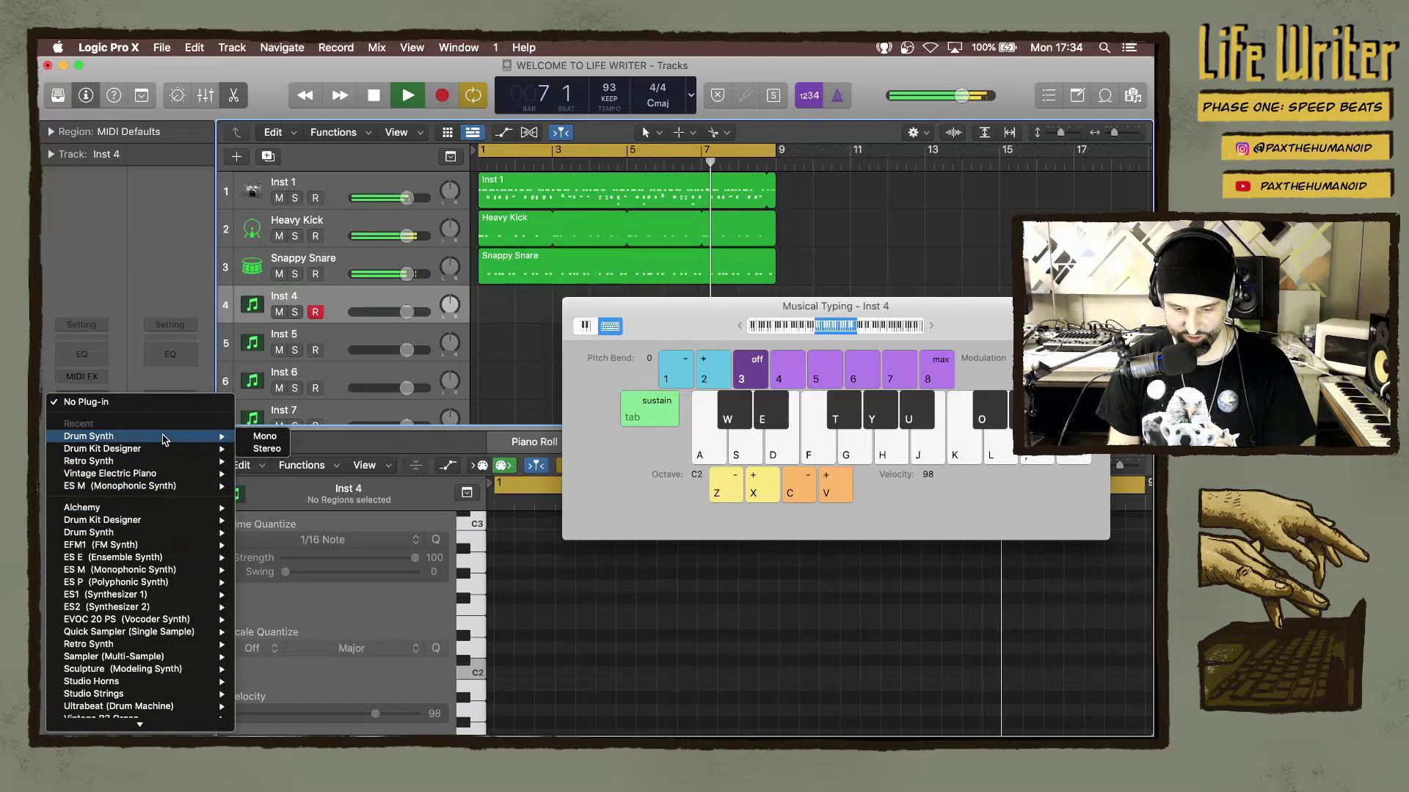
{"action": "left_click", "coordinate": [266, 449]}
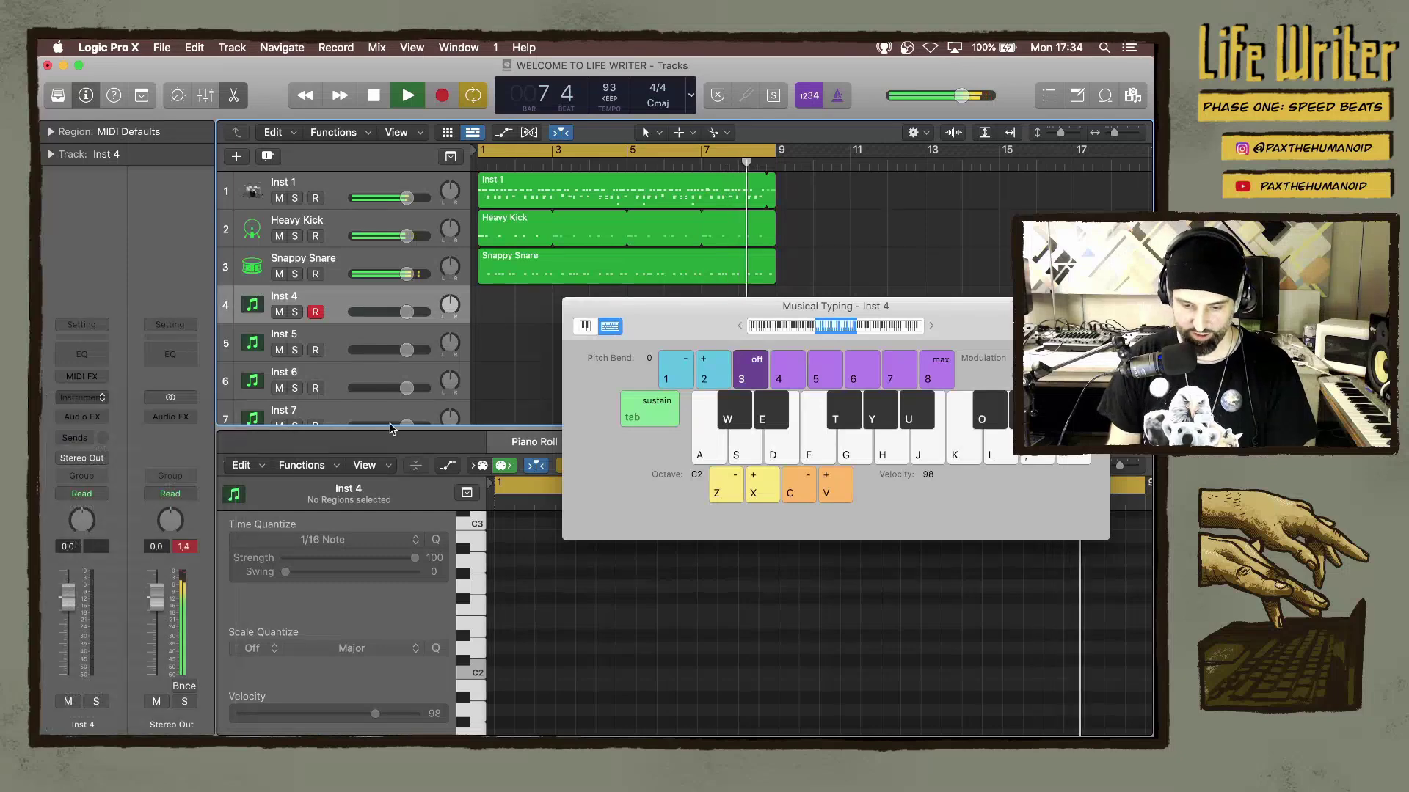
{"action": "left_click", "coordinate": [482, 372]}
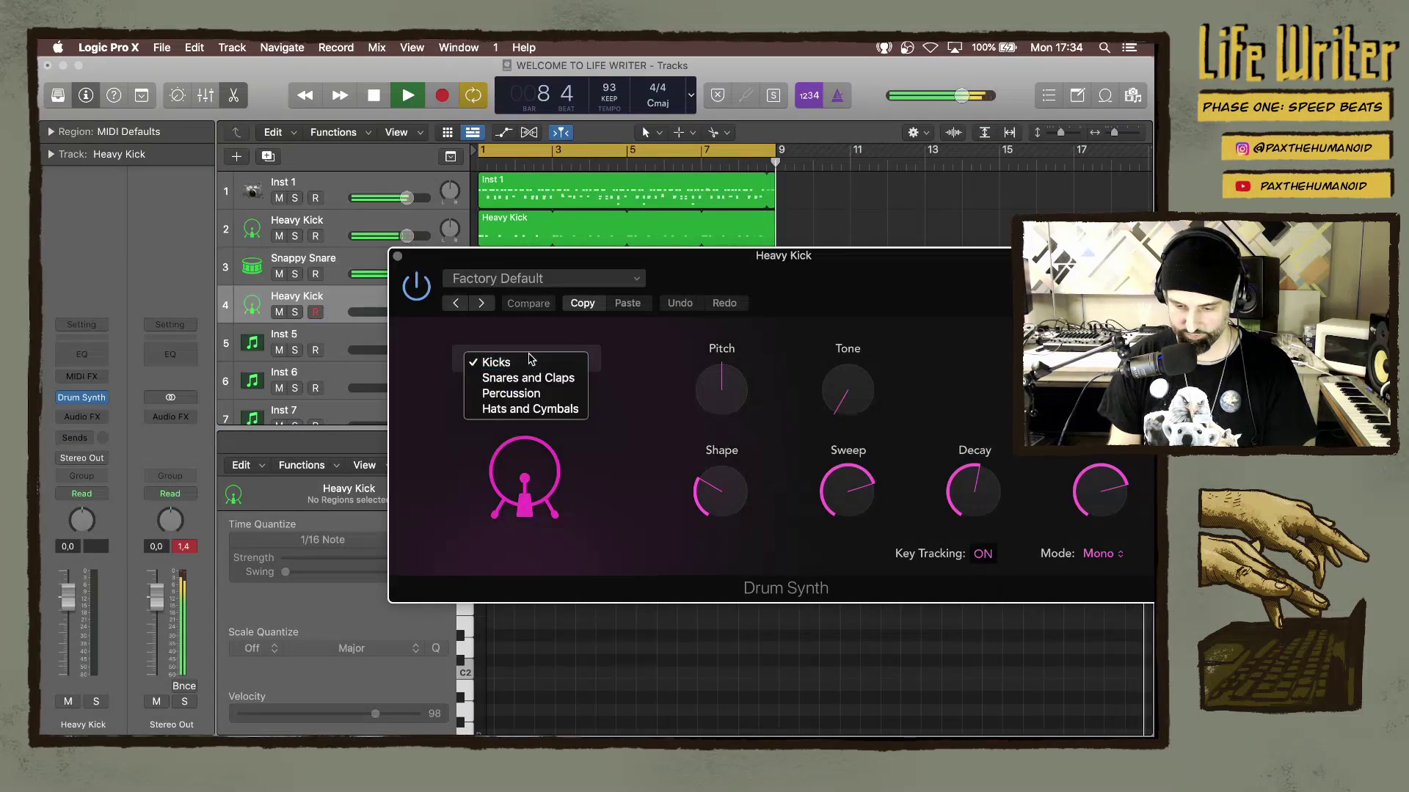
{"action": "left_click", "coordinate": [529, 410]}
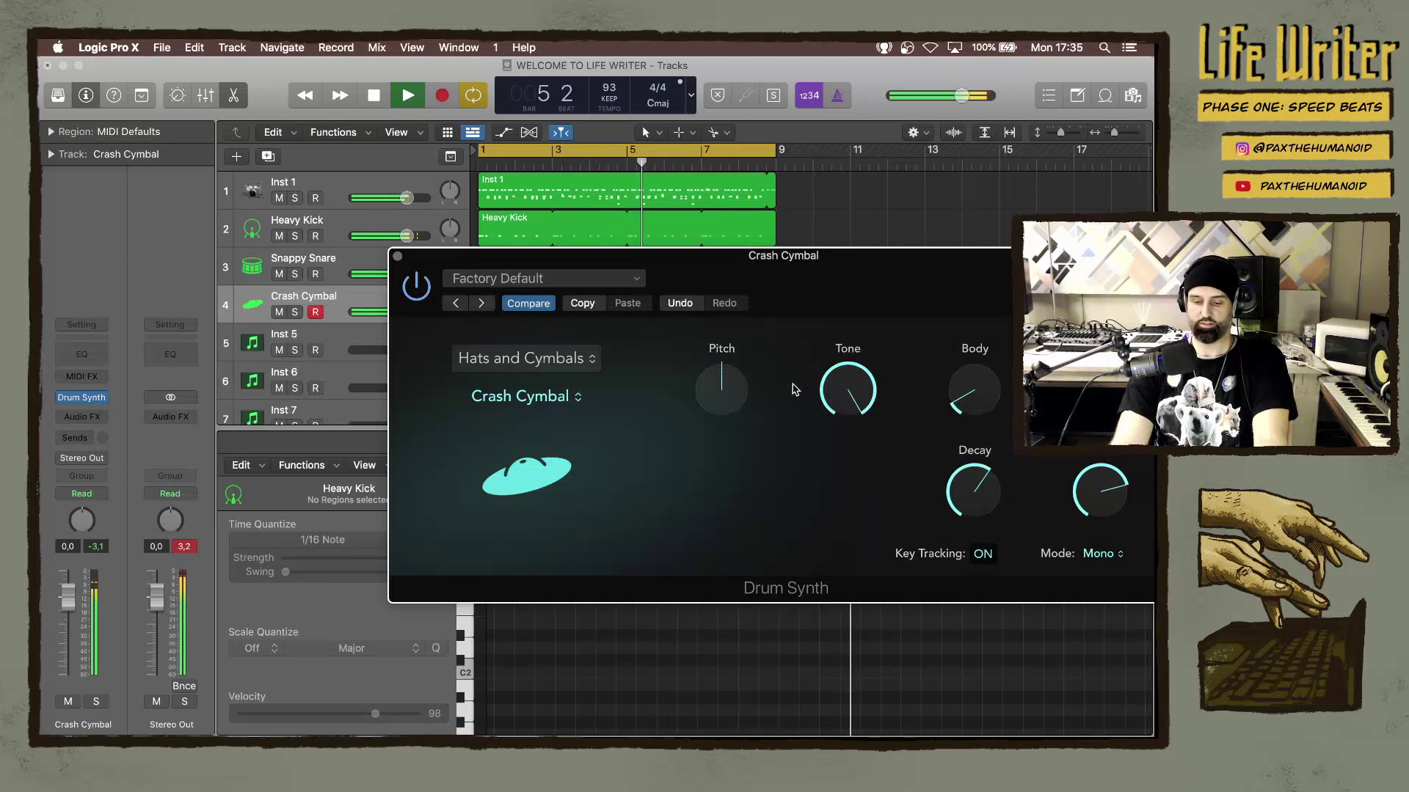
Record a Crash Cymbal part over the playing beat and move the Drum Synth and Musical Typing windows off its track.
{"action": "key", "text": "r"}
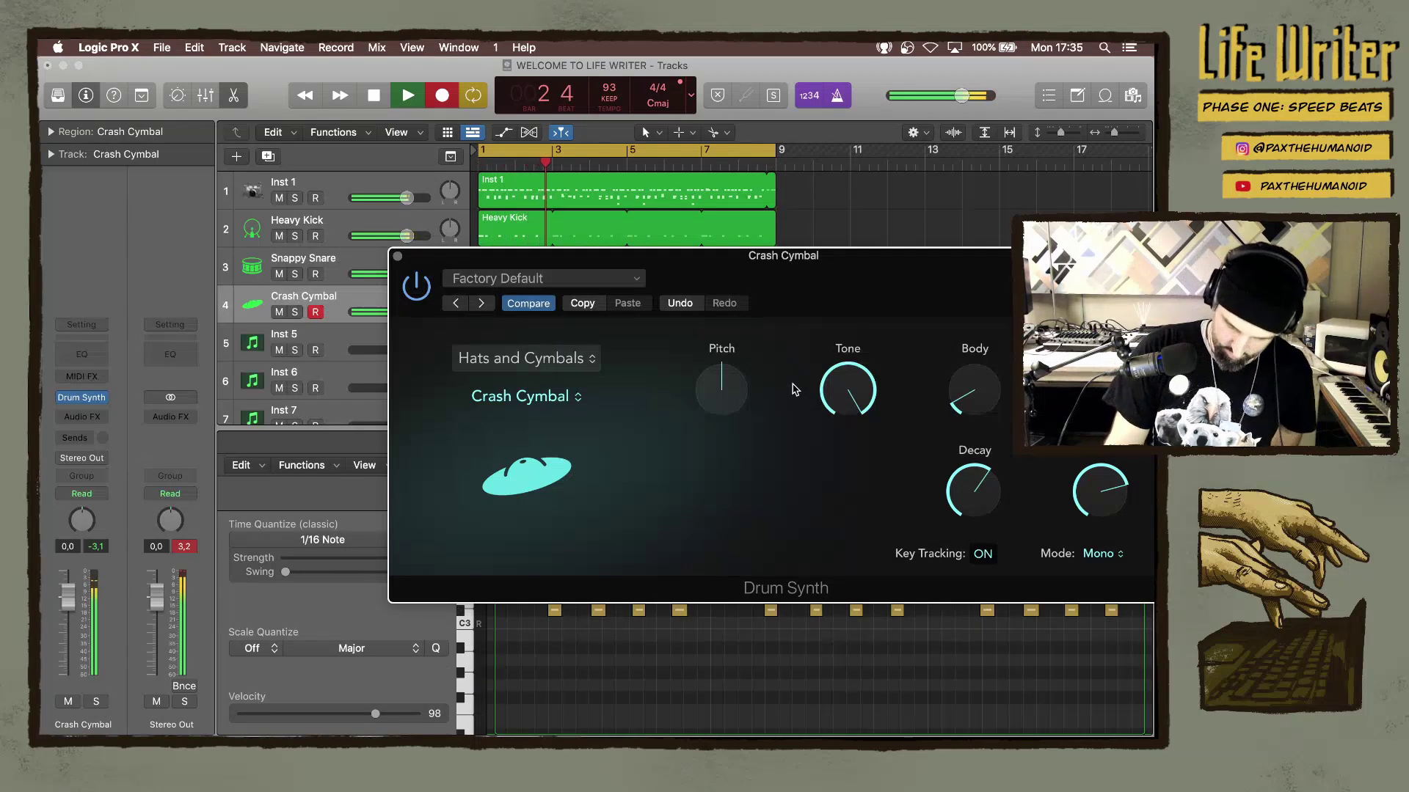
{"action": "key", "text": "space"}
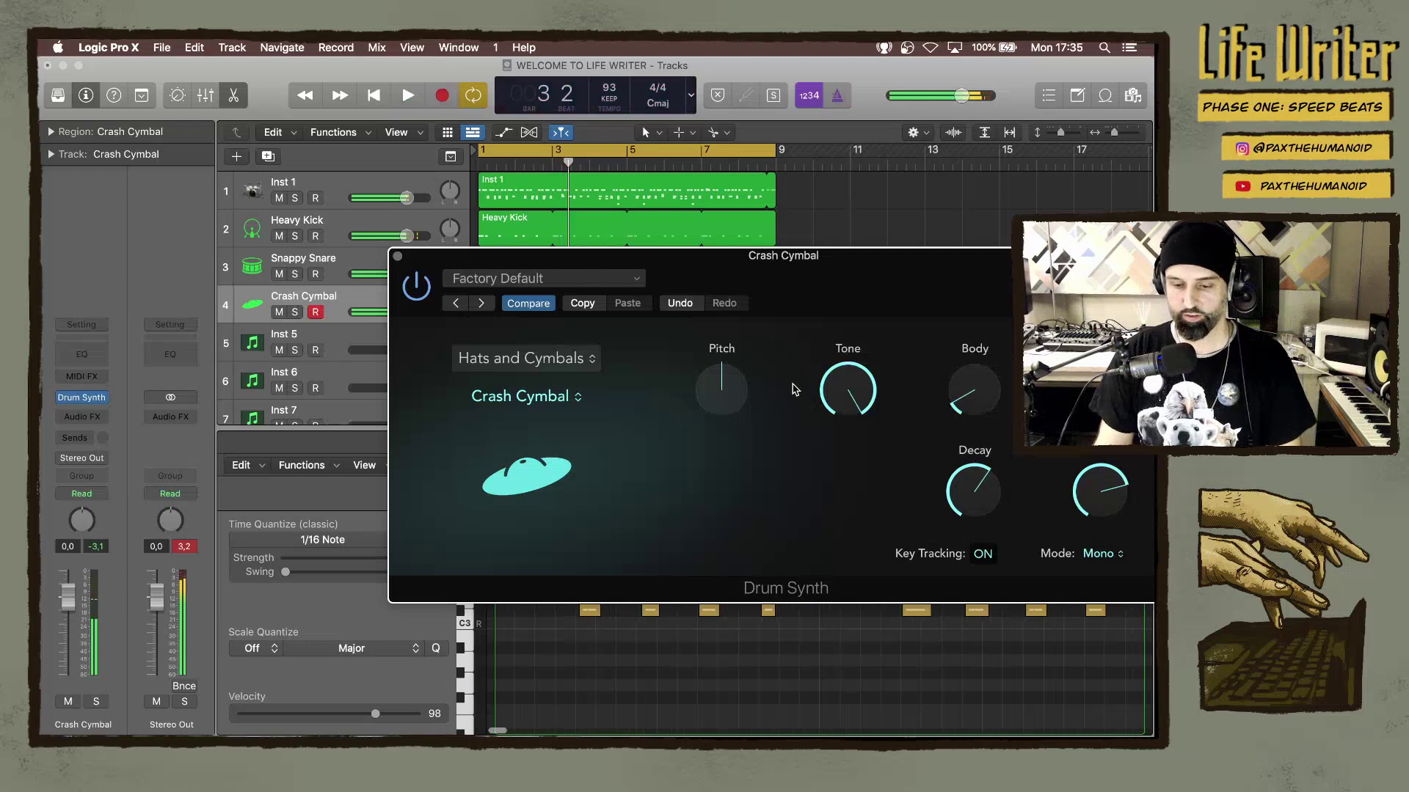
{"action": "left_click_drag", "start_coordinate": [944, 269], "coordinate": [869, 489]}
{"action": "key", "text": "space"}
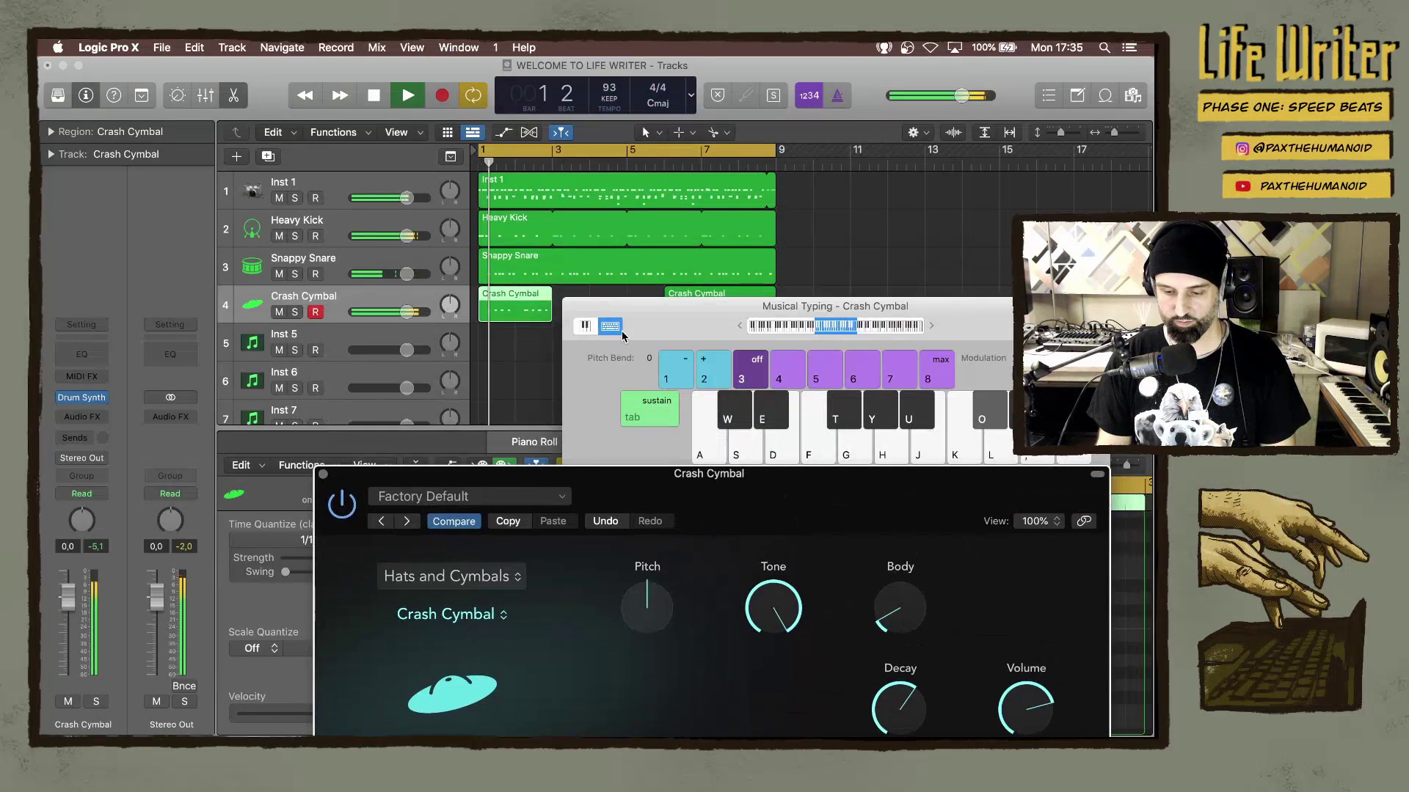
{"action": "left_click_drag", "start_coordinate": [639, 331], "coordinate": [638, 433]}
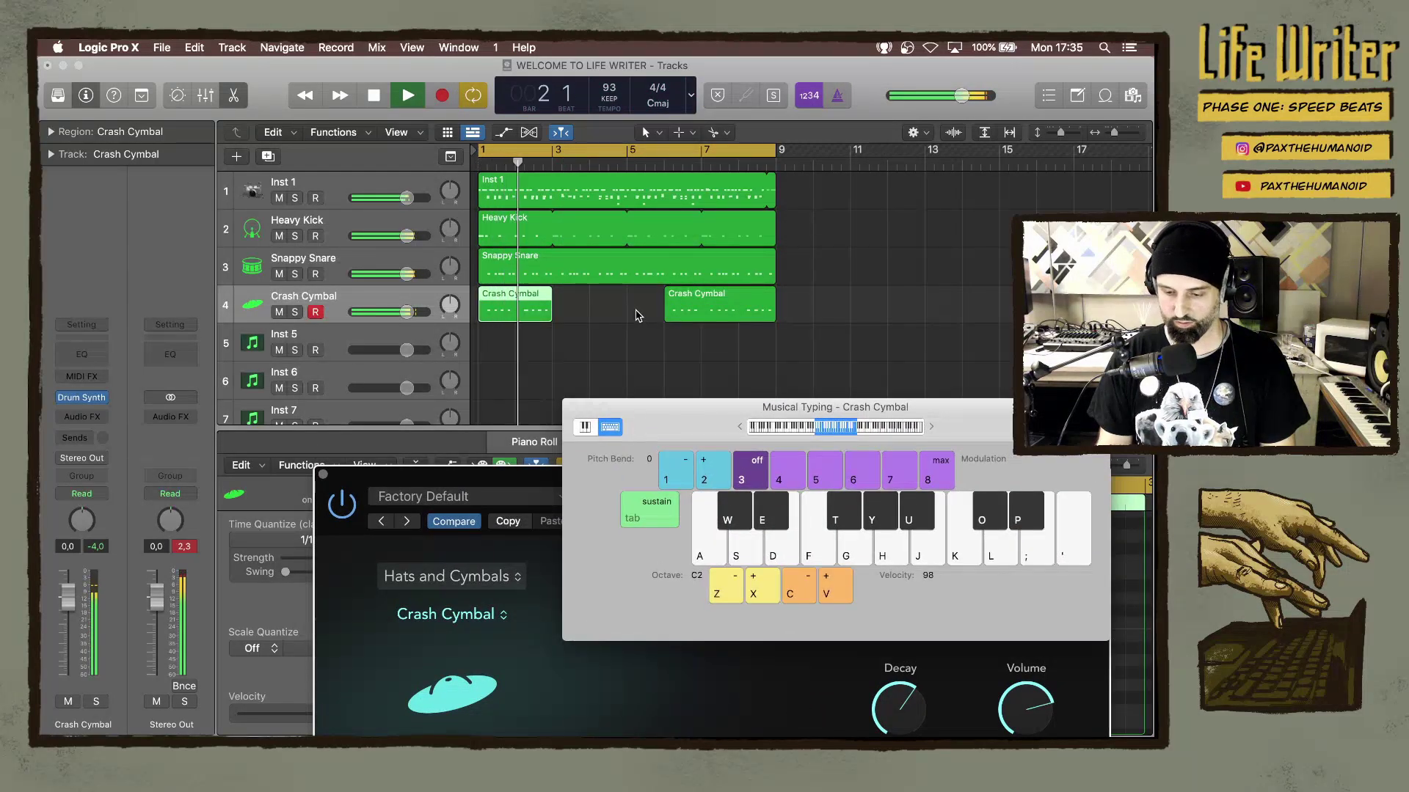
Delete the second Crash Cymbal region and loop the first one up to bar 9.
{"action": "left_click", "coordinate": [692, 325]}
{"action": "key", "text": "Delete"}
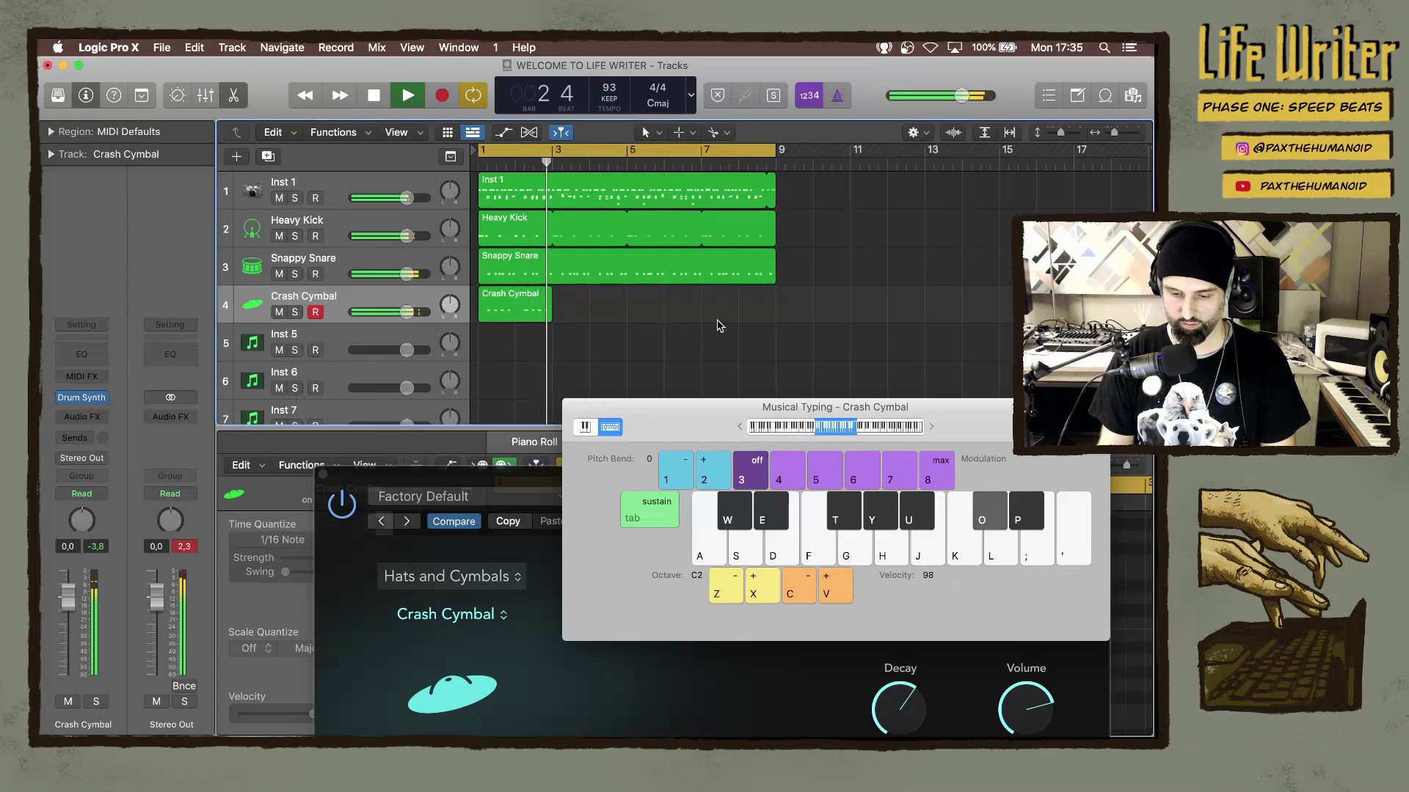
{"action": "left_click_drag", "start_coordinate": [549, 295], "coordinate": [774, 303]}
Lower the Crash Cymbal track's volume to -4.6 dB and shape its sound with less Tone, shorter Decay and more Body.
{"action": "left_click_drag", "start_coordinate": [408, 312], "coordinate": [389, 312]}
{"action": "left_click_drag", "start_coordinate": [409, 515], "coordinate": [391, 195]}
{"action": "mouse_move", "coordinate": [622, 278]}
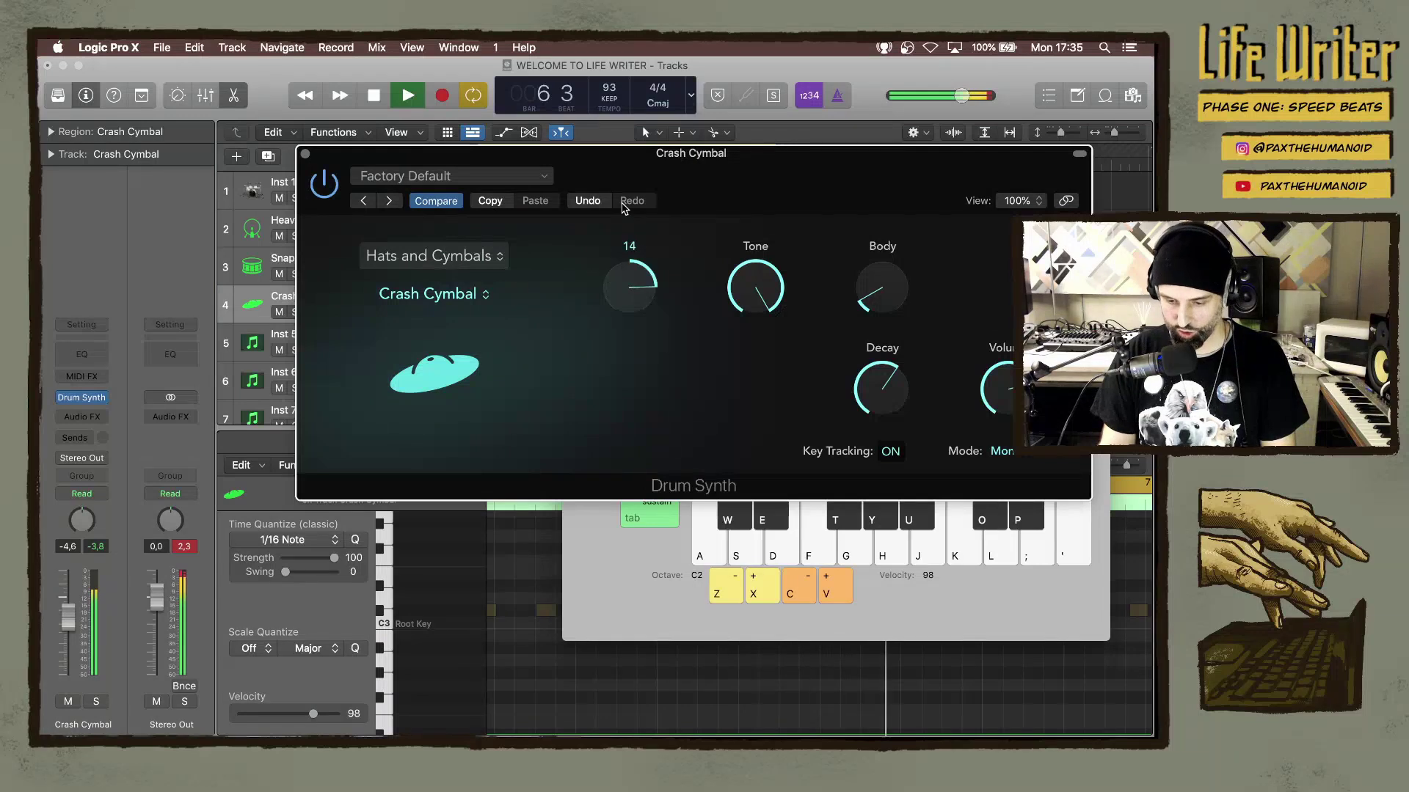
{"action": "left_click_drag", "start_coordinate": [755, 287], "coordinate": [748, 367]}
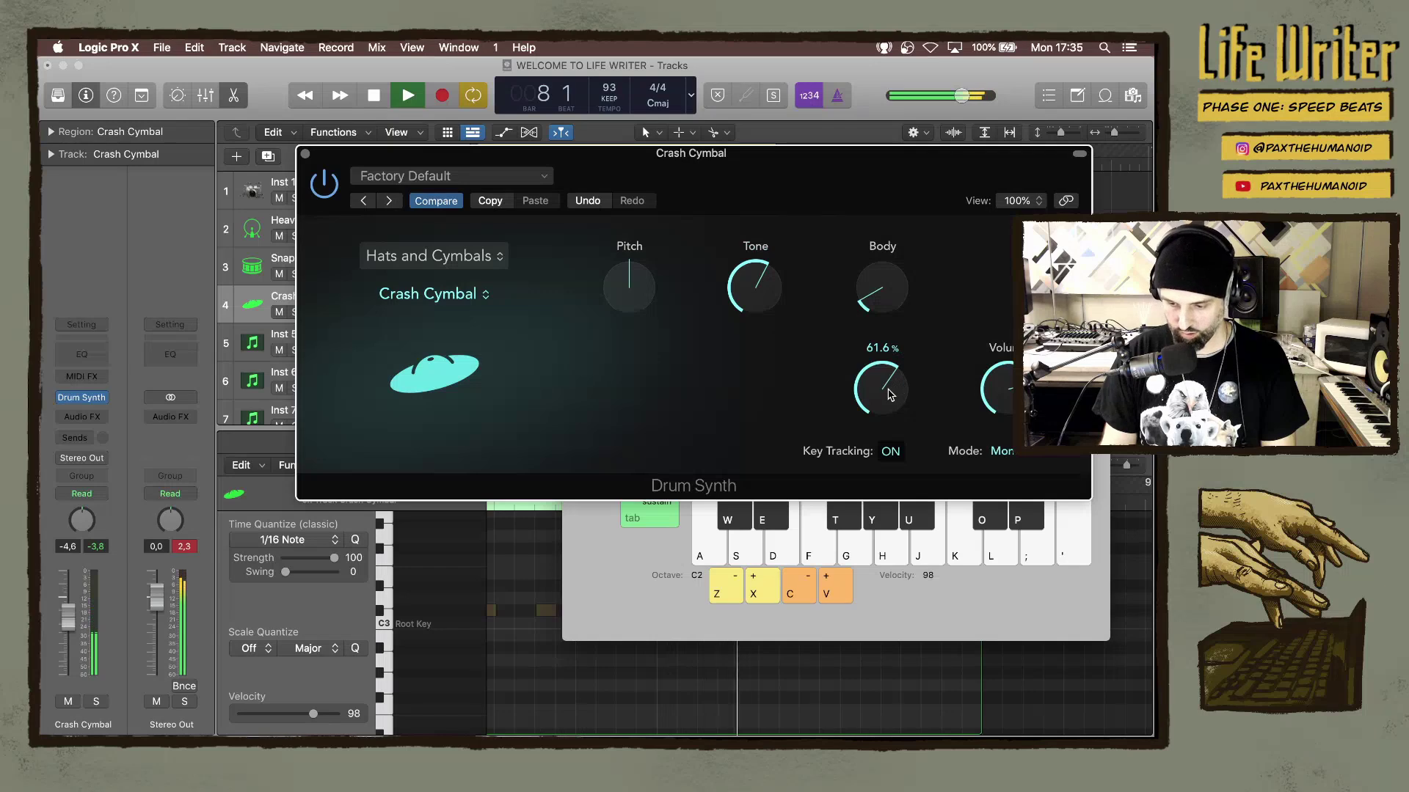
{"action": "left_click_drag", "start_coordinate": [889, 395], "coordinate": [884, 366]}
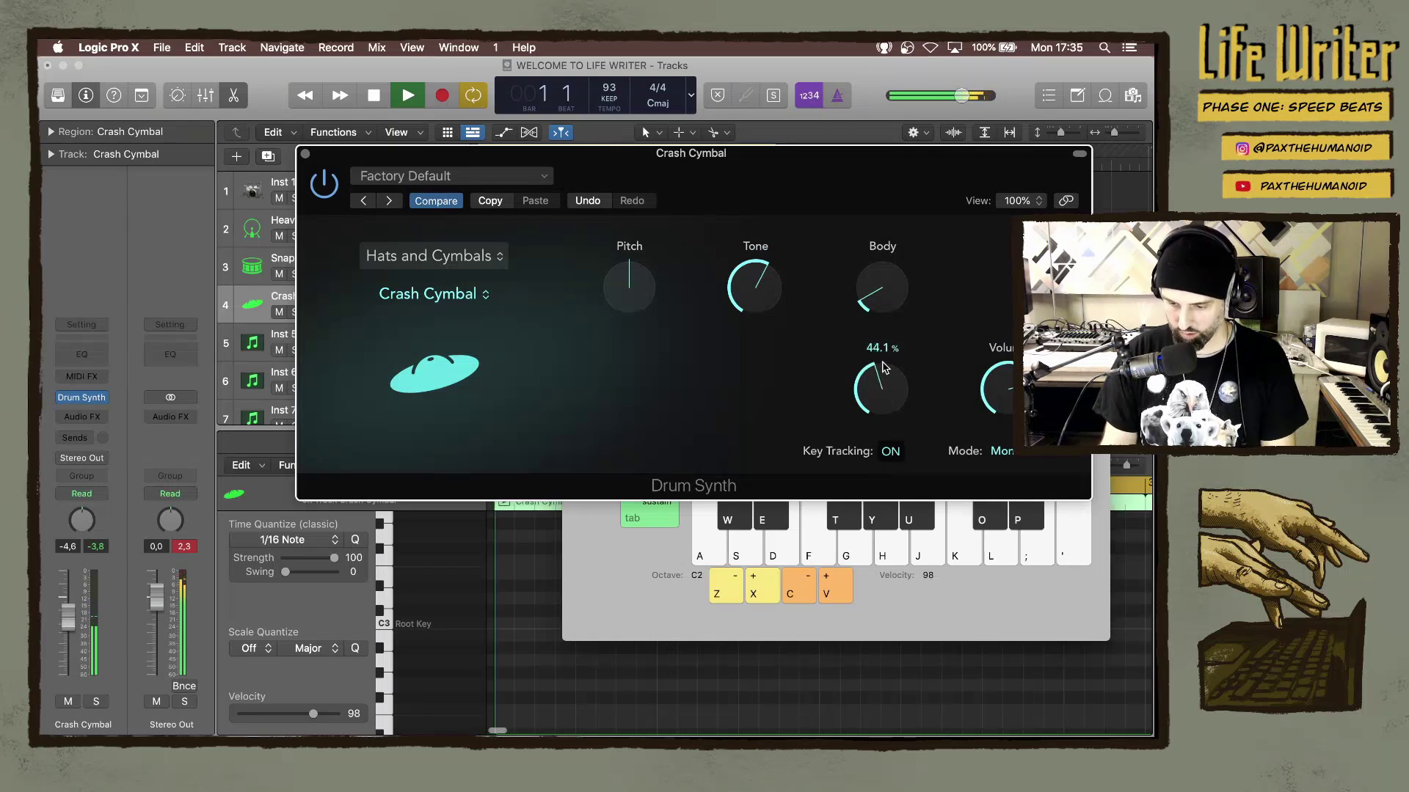
{"action": "mouse_move", "coordinate": [873, 287]}
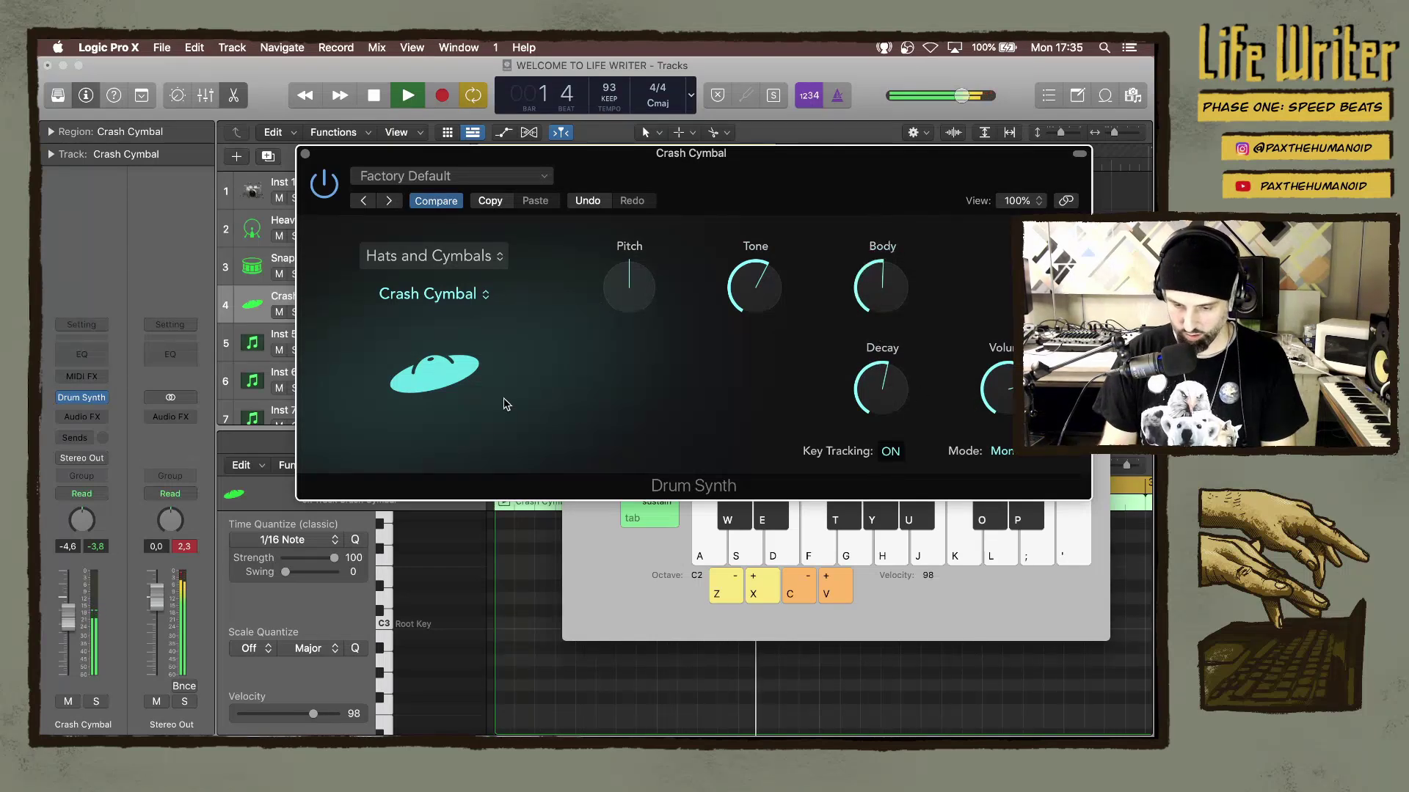
Audition the Ride Cymbal sound, switch the Drum Synth to Bell Cymbal and lower its Pitch.
{"action": "left_click", "coordinate": [459, 294]}
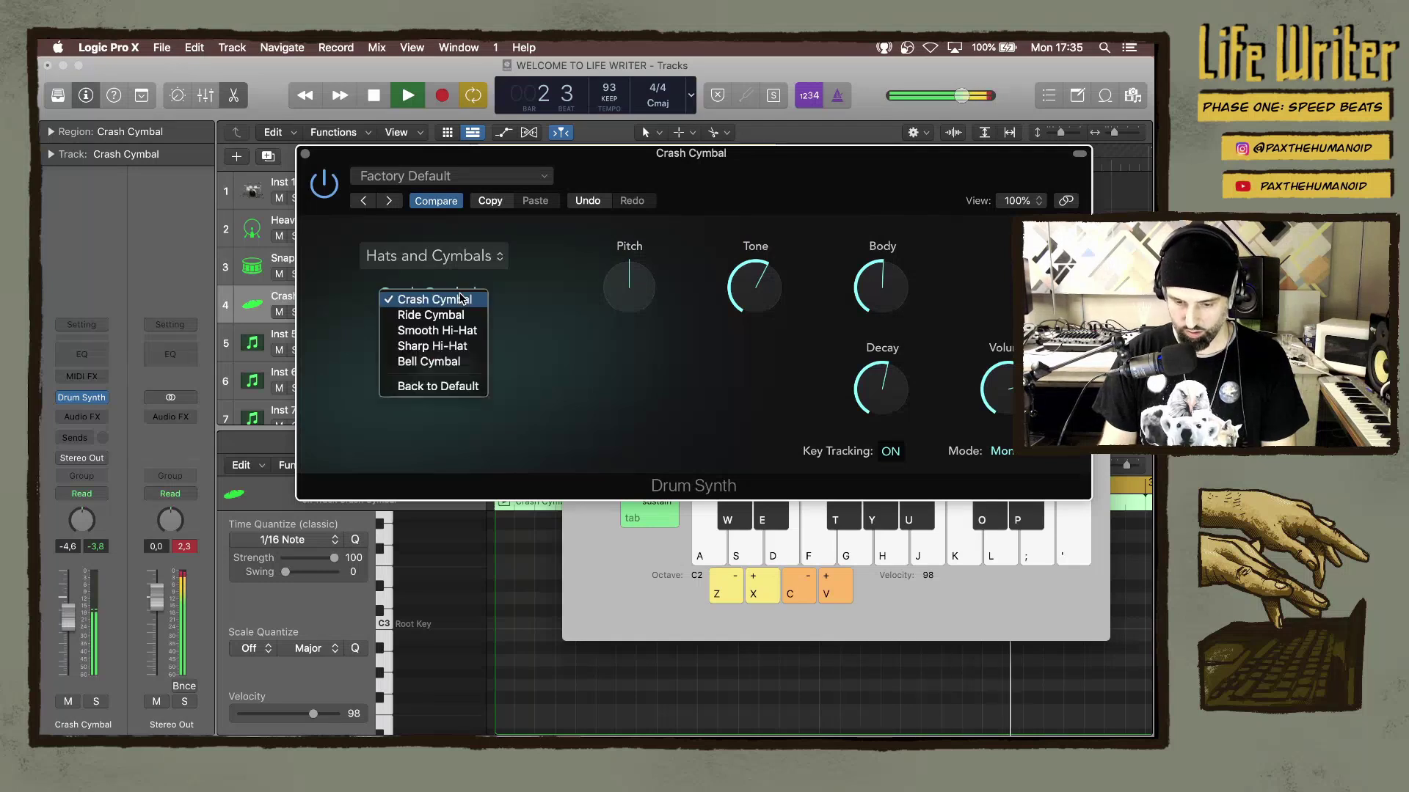
{"action": "left_click", "coordinate": [447, 318]}
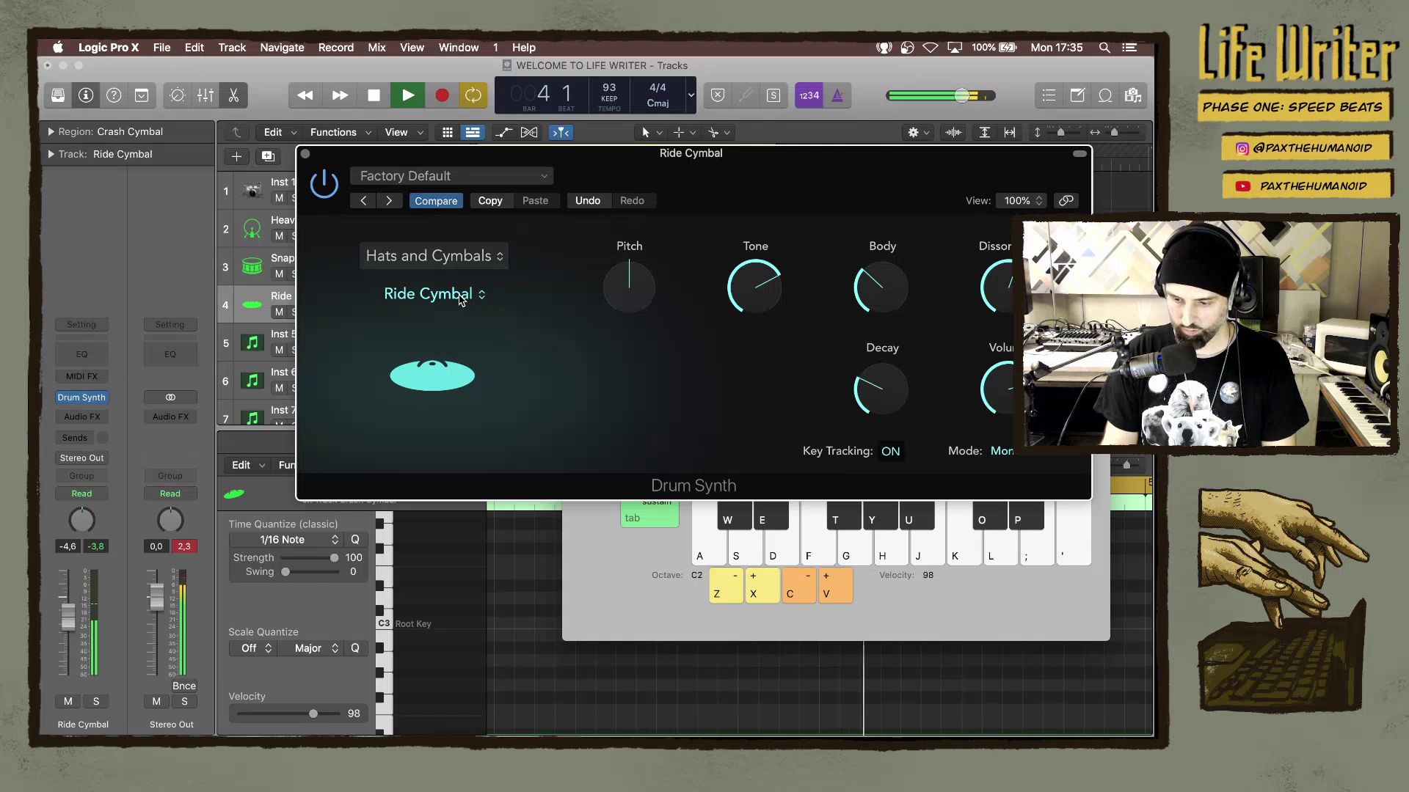
{"action": "left_click", "coordinate": [460, 296]}
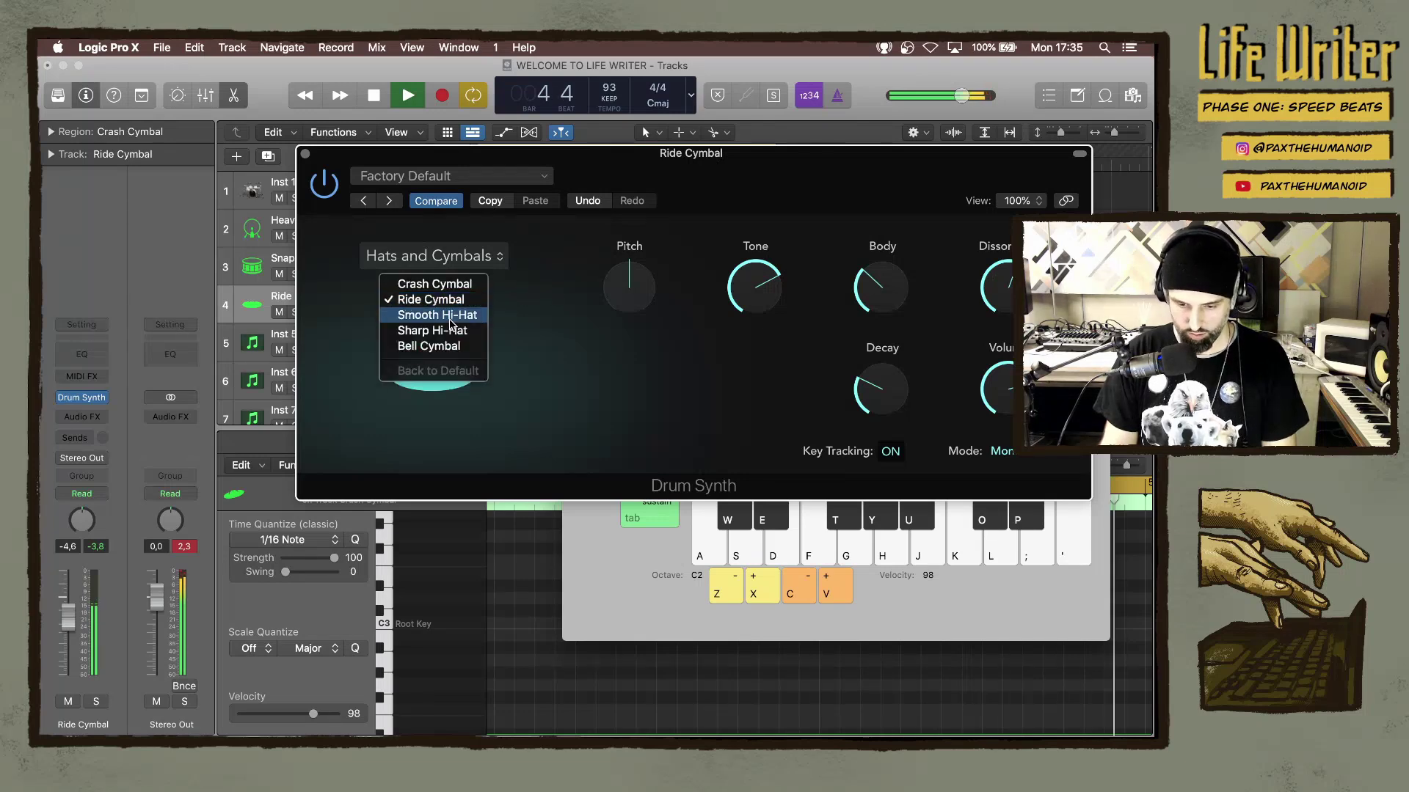
{"action": "left_click", "coordinate": [437, 346]}
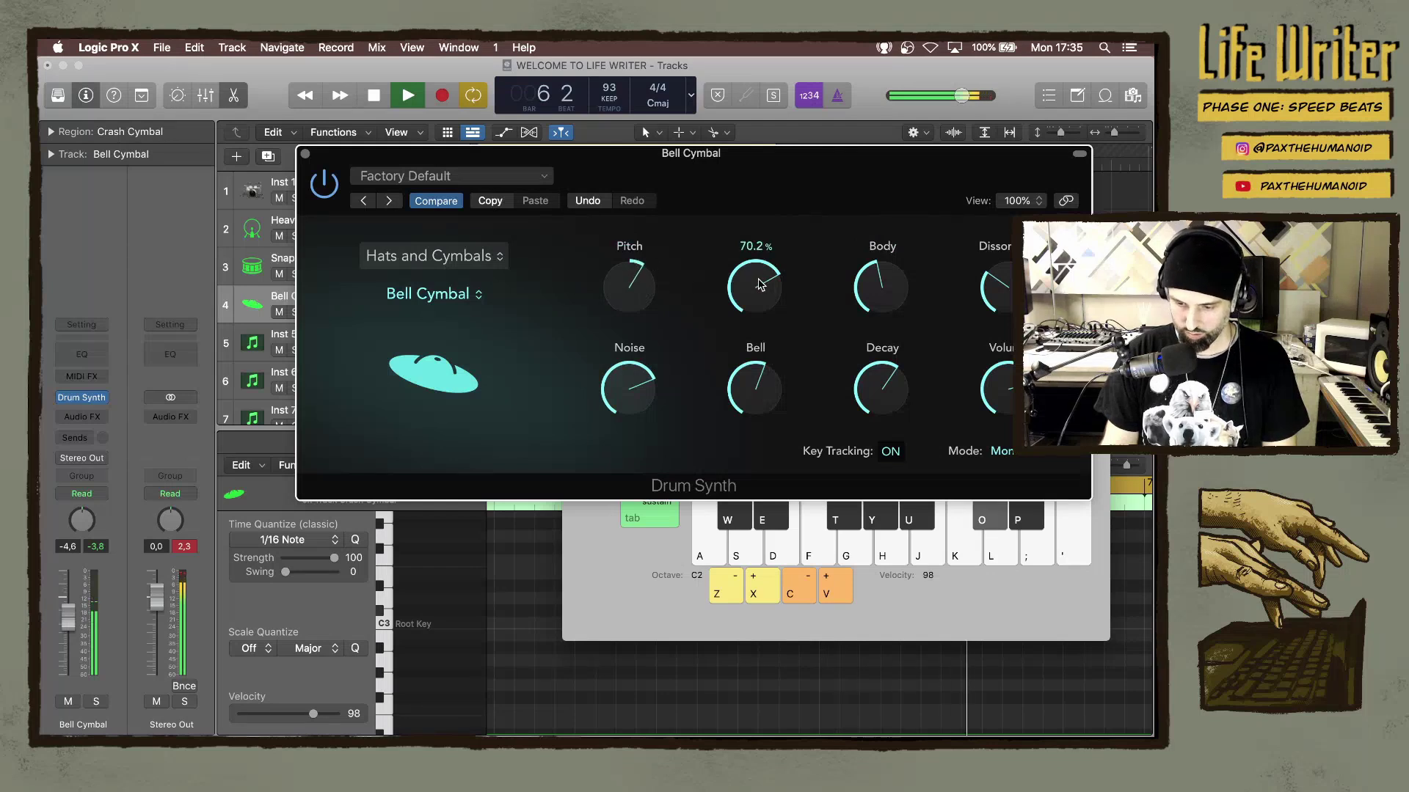
{"action": "left_click_drag", "start_coordinate": [629, 286], "coordinate": [613, 371]}
{"action": "left_click_drag", "start_coordinate": [598, 305], "coordinate": [599, 322]}
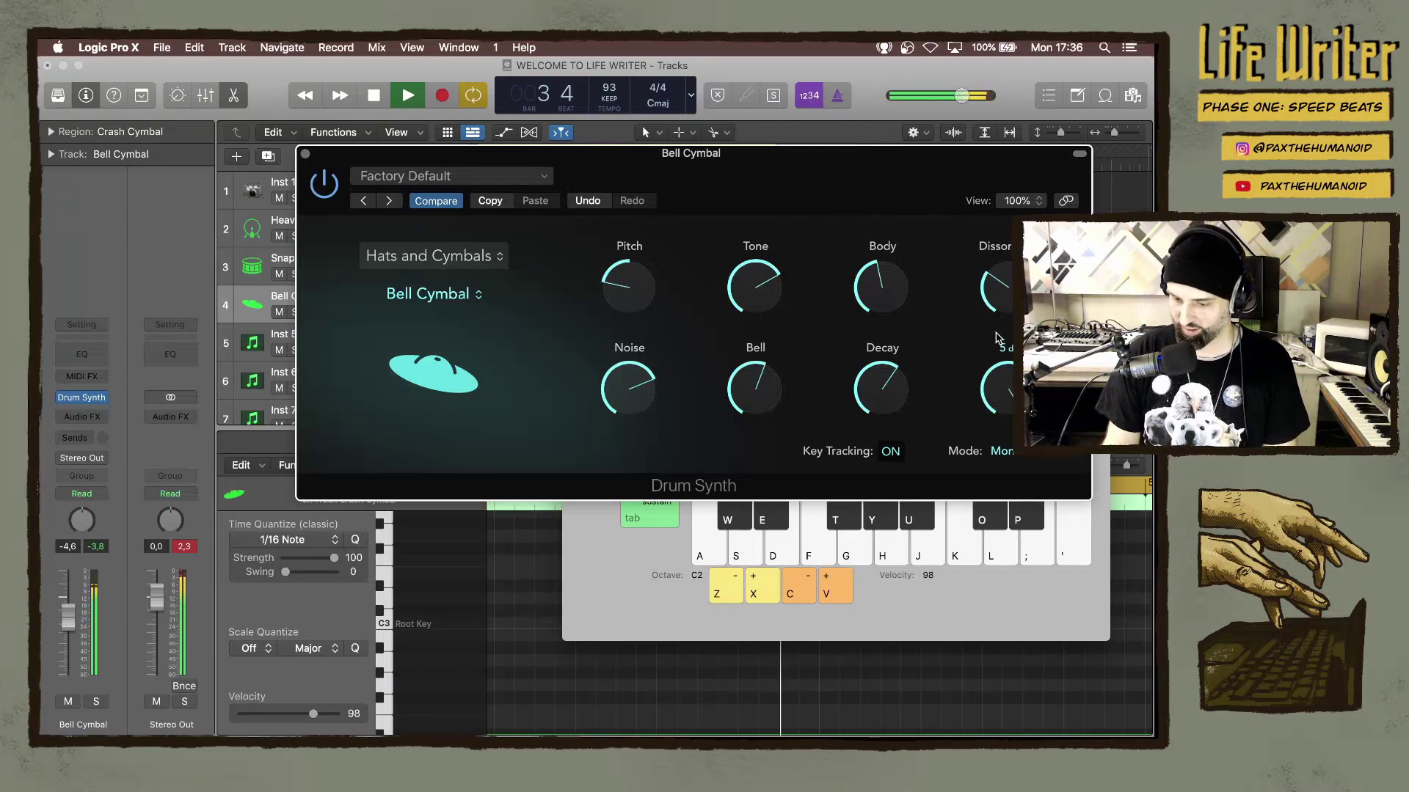
Move the Drum Synth window below the track regions, stop playback and close the Musical Typing window.
{"action": "left_click_drag", "start_coordinate": [620, 172], "coordinate": [632, 439]}
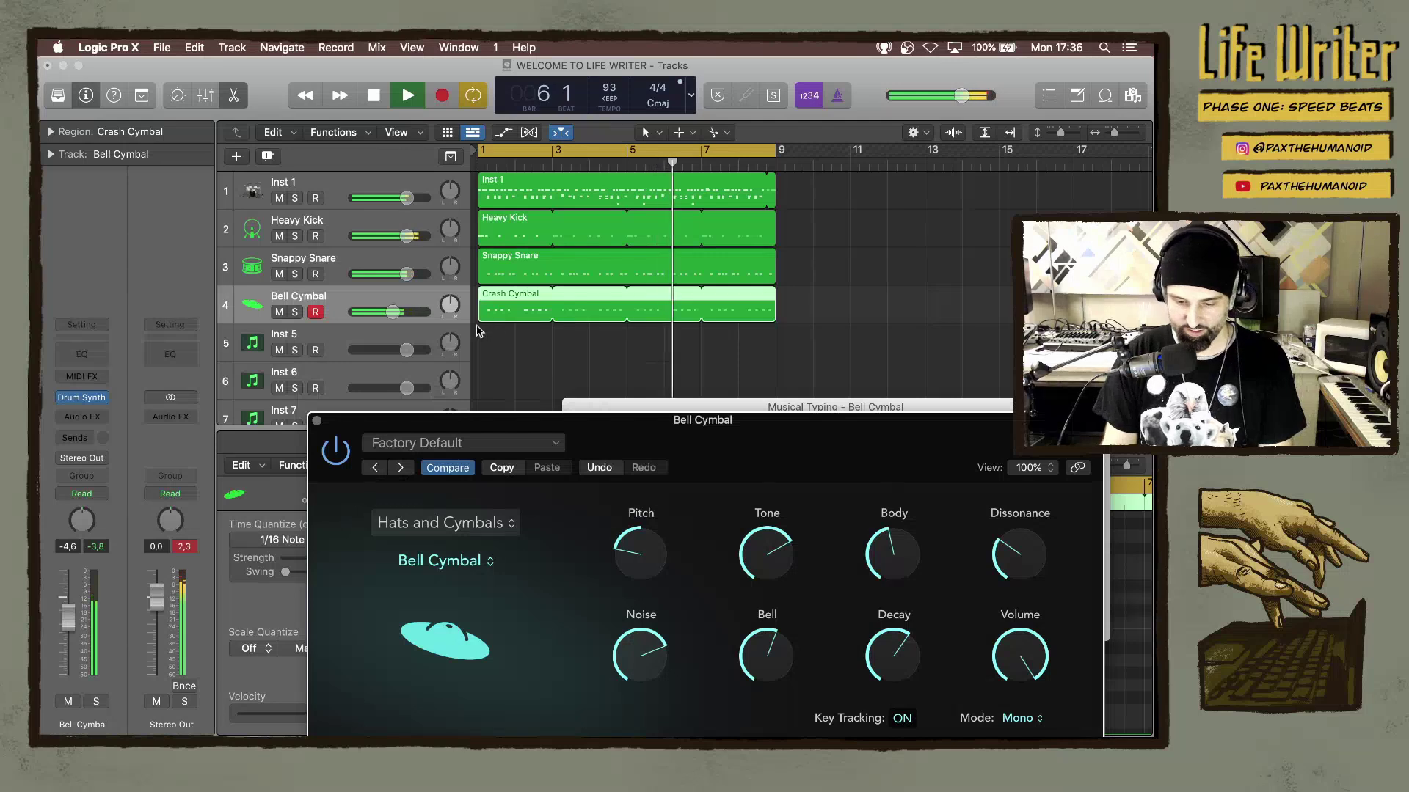
{"action": "left_click", "coordinate": [545, 357]}
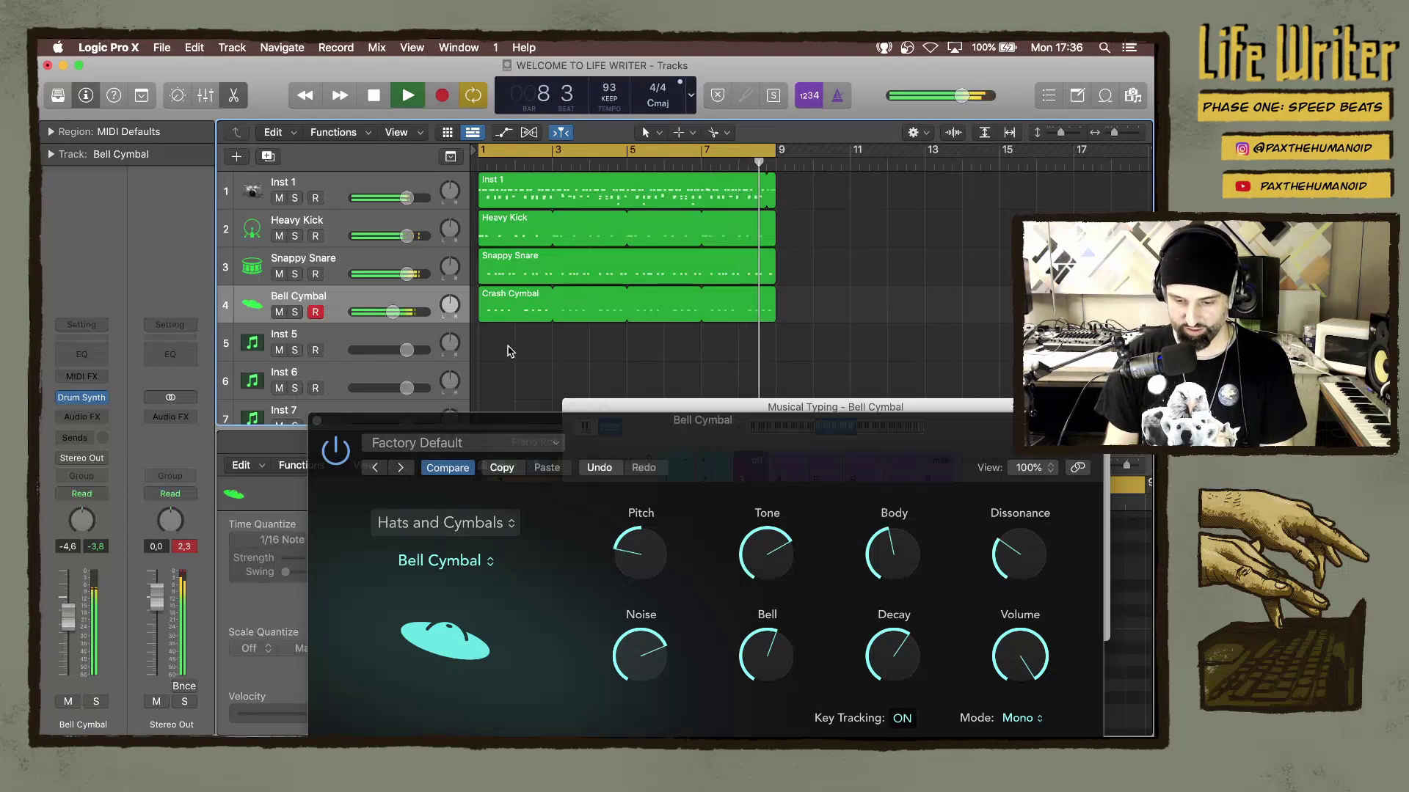
{"action": "key", "text": "space"}
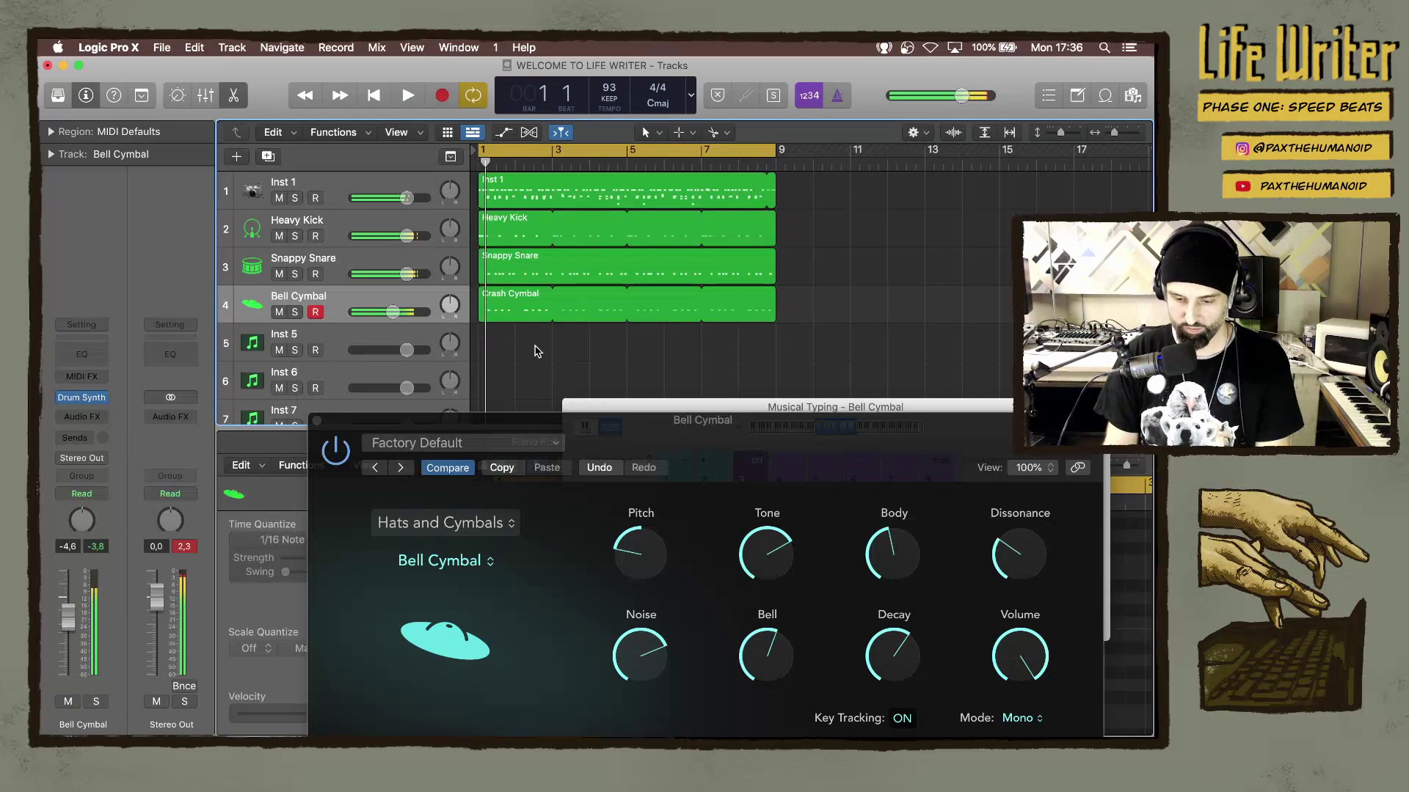
{"action": "left_click", "coordinate": [402, 298]}
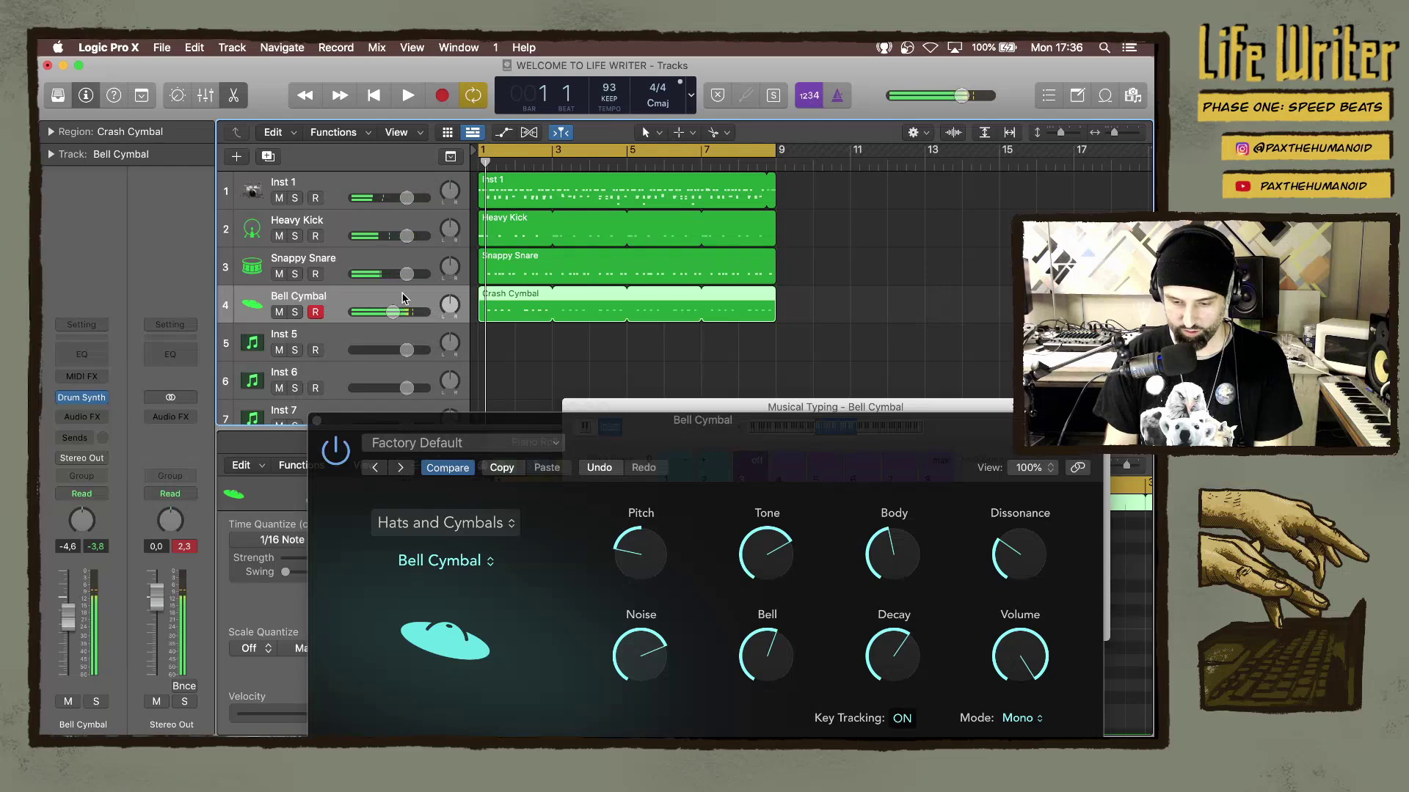
{"action": "left_click", "coordinate": [519, 366]}
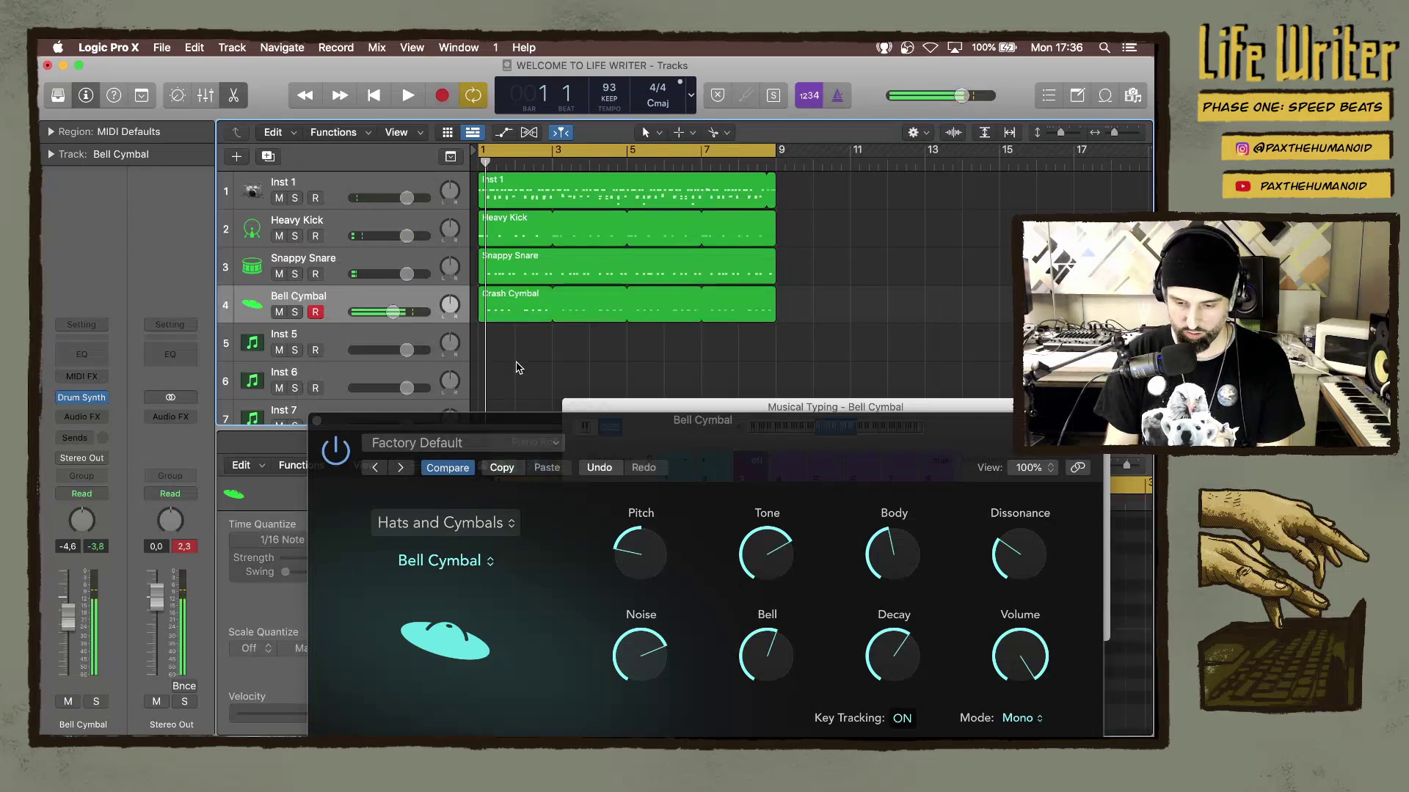
{"action": "key", "text": "super+k"}
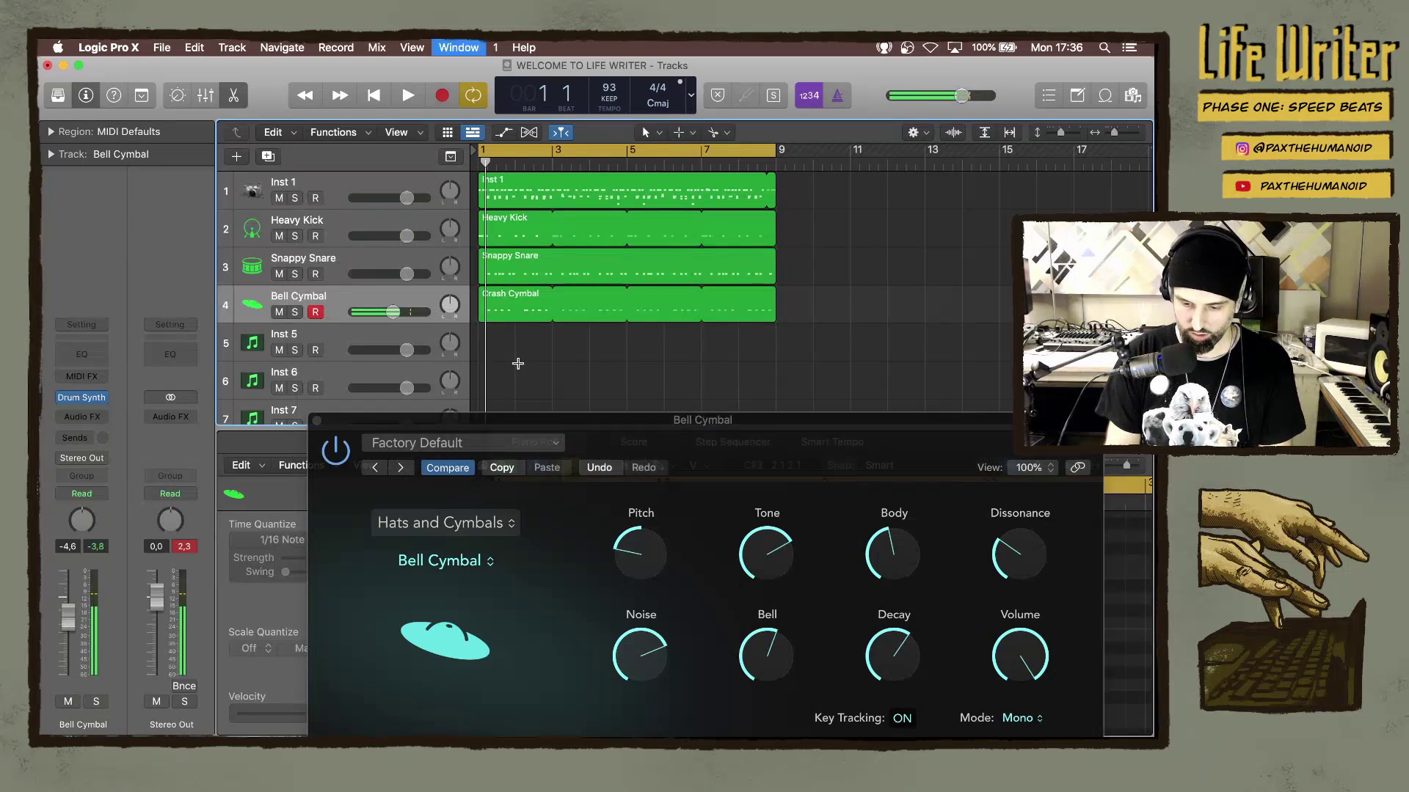
Set the Bell Cymbal track's automation mode to Latch and record a rising and falling Drum Synth Pitch automation across bars 1 to 9.
{"action": "key", "text": "a"}
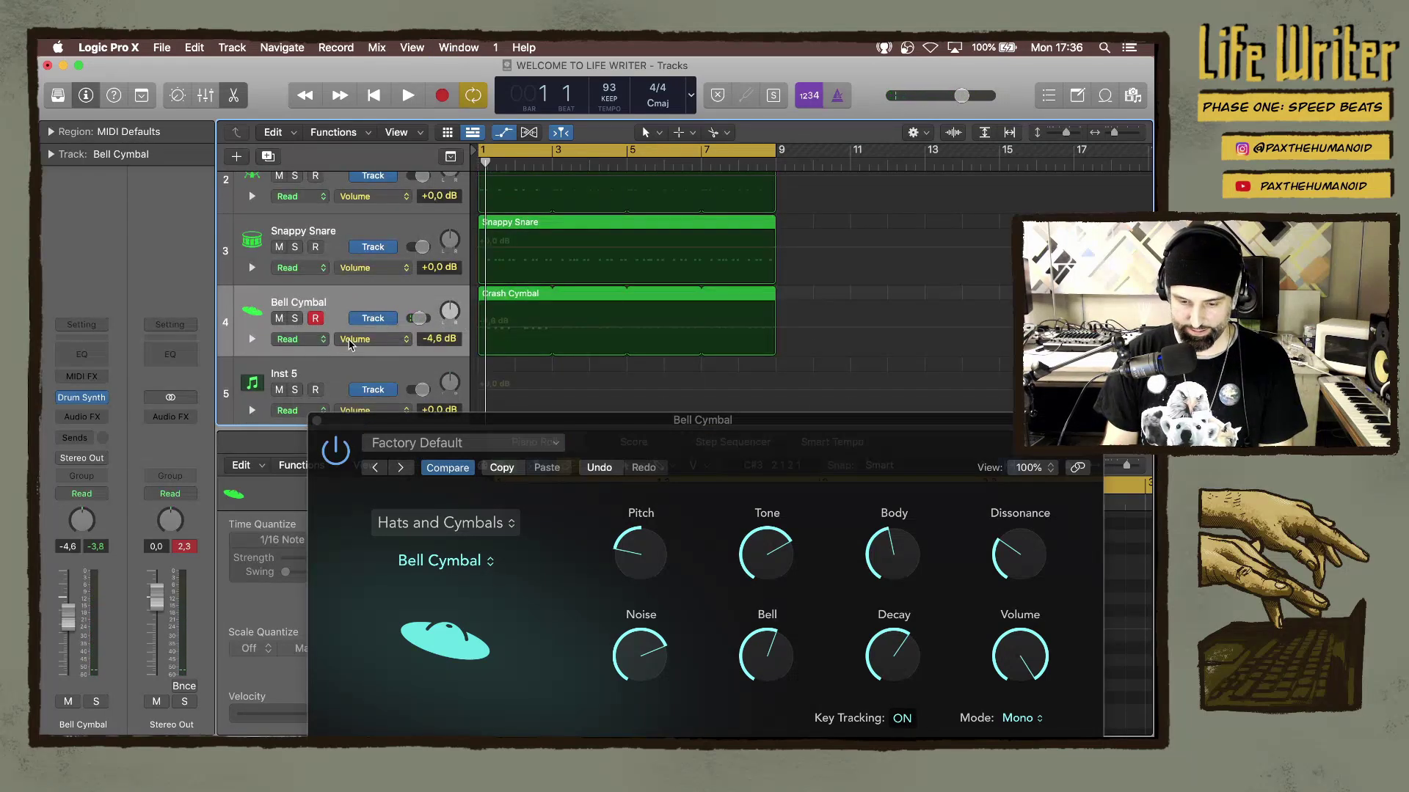
{"action": "left_click", "coordinate": [316, 341]}
{"action": "left_click", "coordinate": [309, 371]}
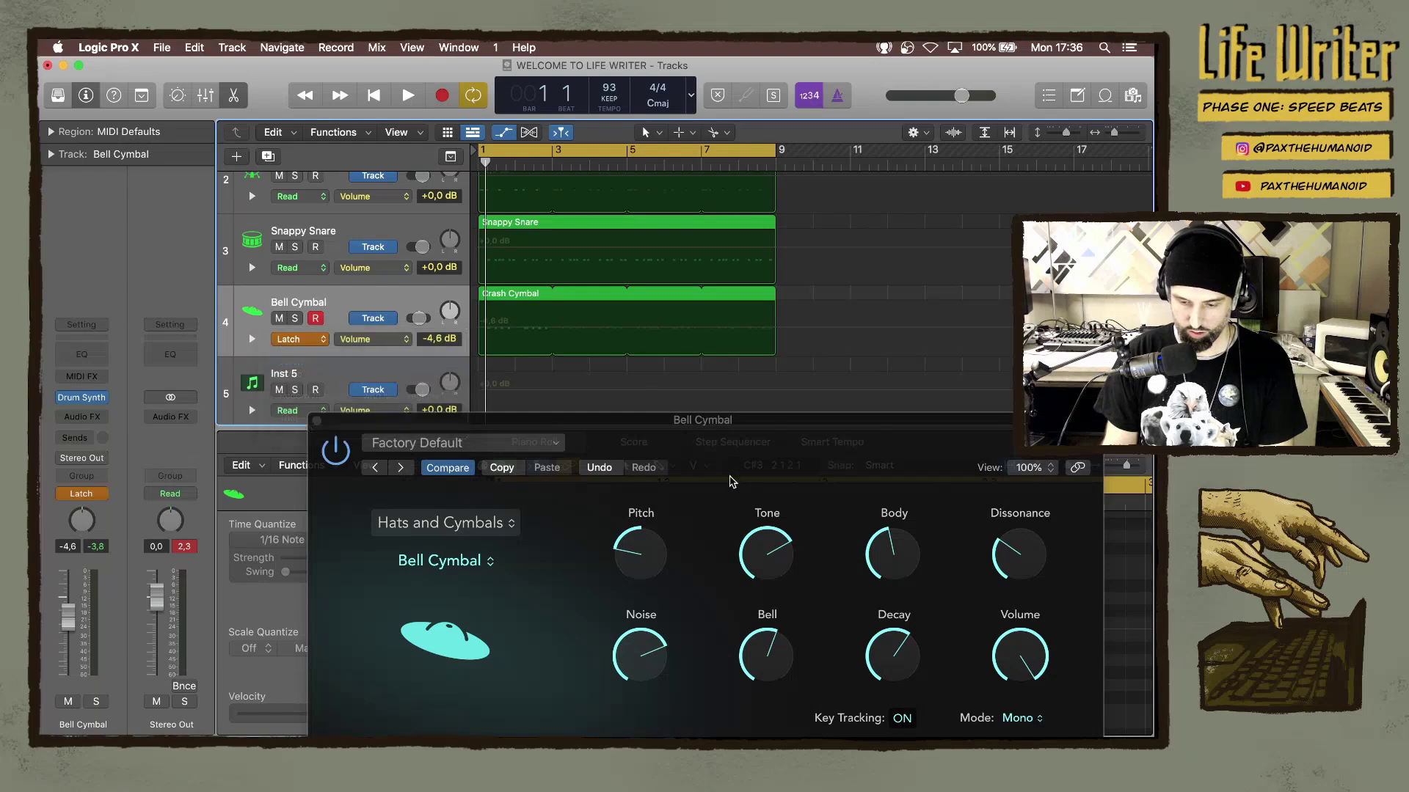
{"action": "key", "text": "space"}
{"action": "left_click_drag", "start_coordinate": [647, 571], "coordinate": [606, 441]}
{"action": "key", "text": "space"}
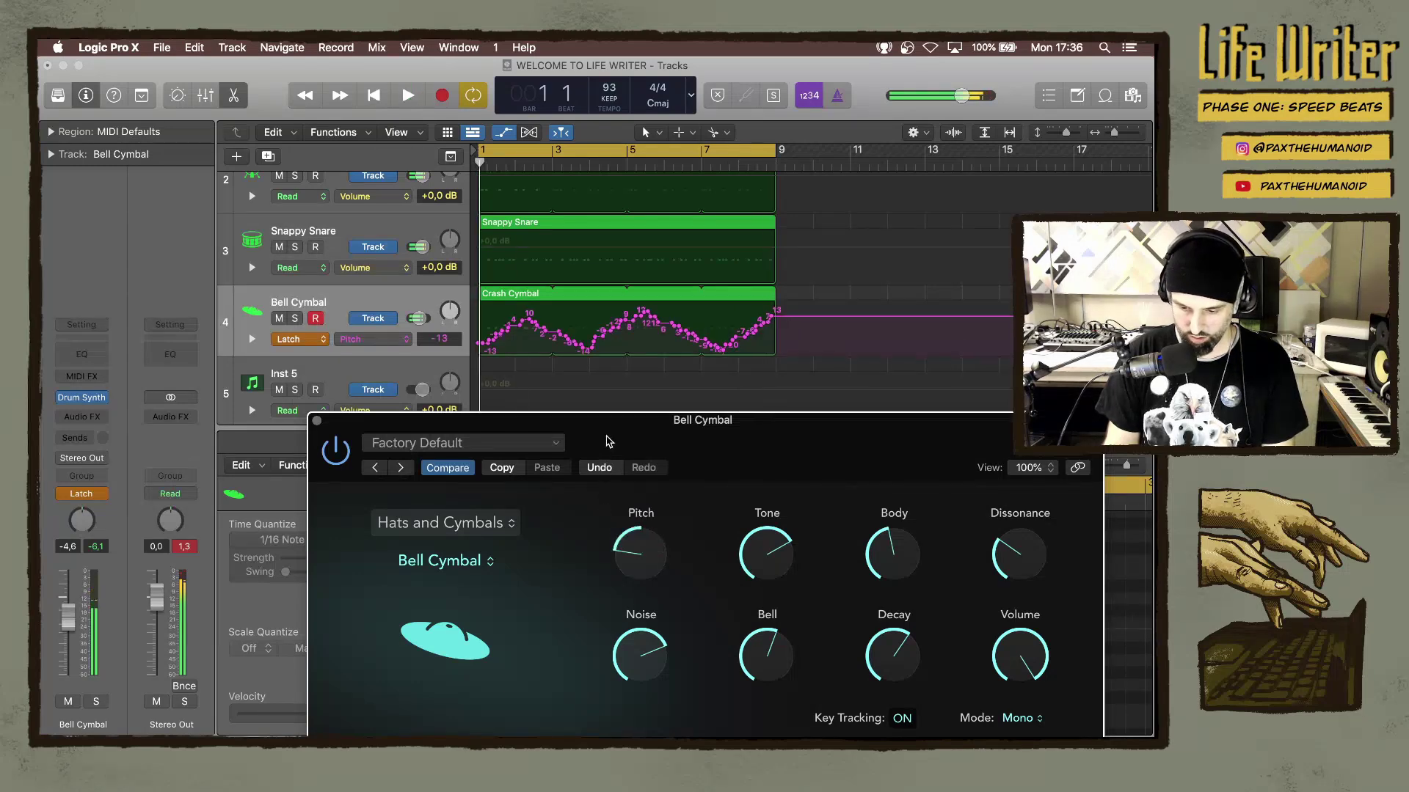
Switch the Bell Cymbal track's automation to Read, play back the Pitch movement, then close the Drum Synth window and hide automation.
{"action": "left_click", "coordinate": [301, 339]}
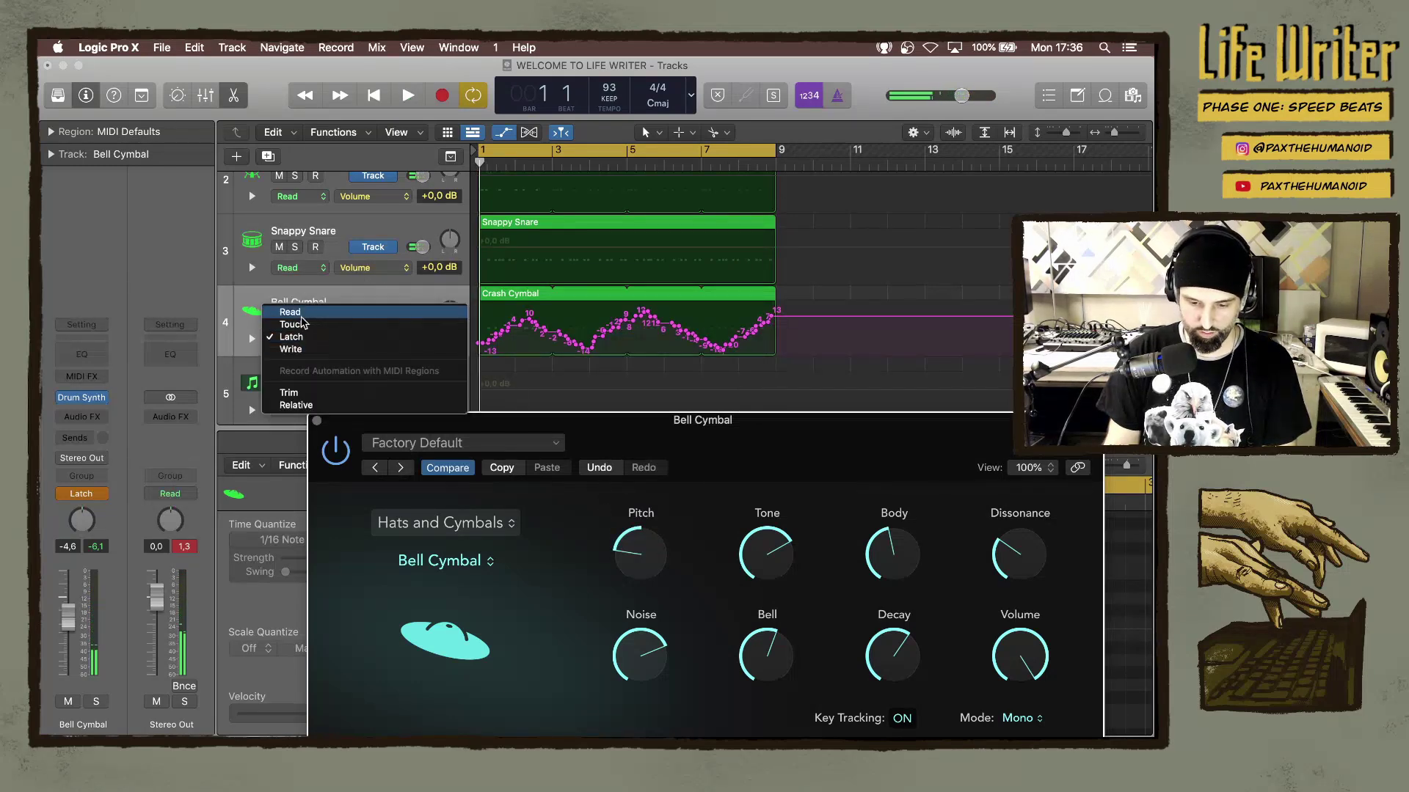
{"action": "left_click", "coordinate": [301, 315]}
{"action": "key", "text": "space"}
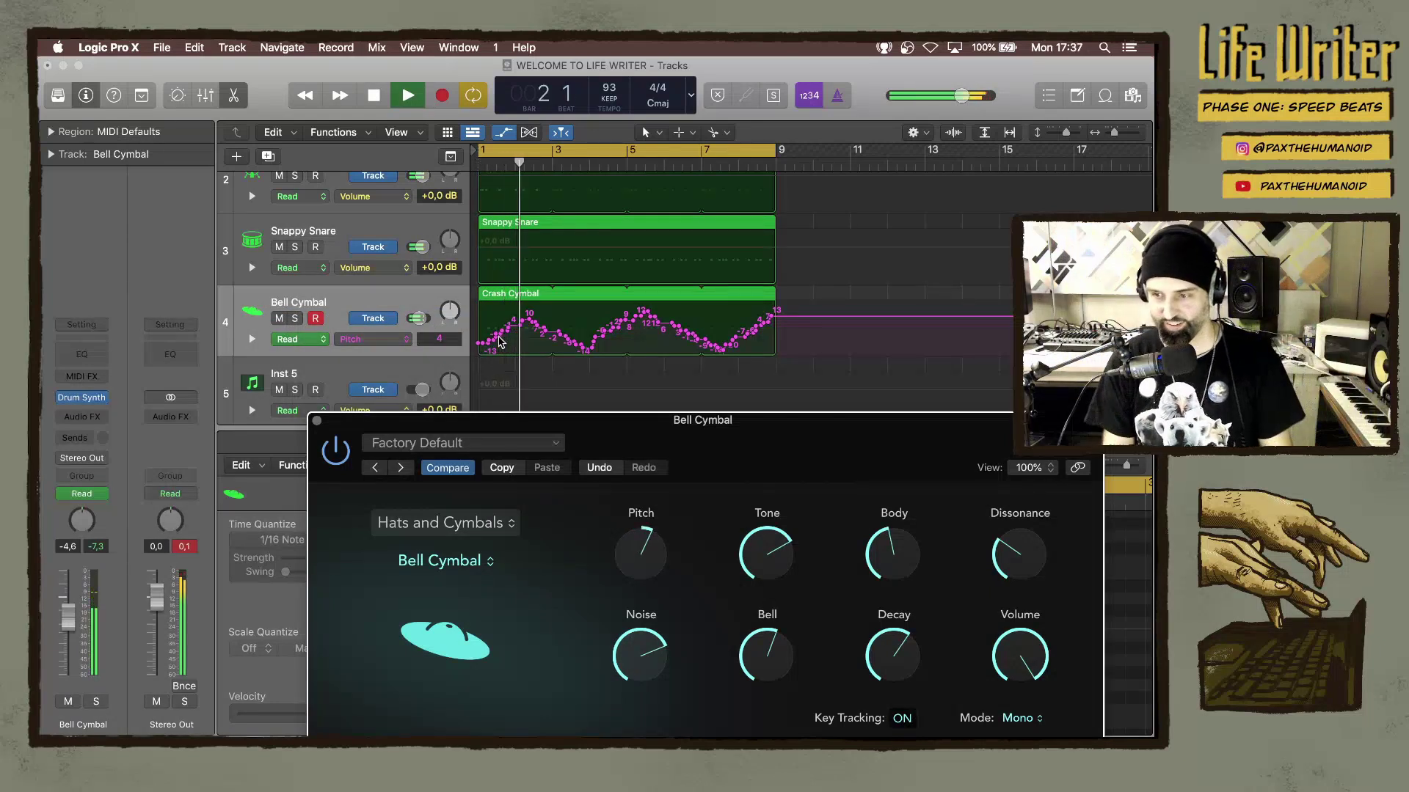
{"action": "left_click", "coordinate": [317, 423]}
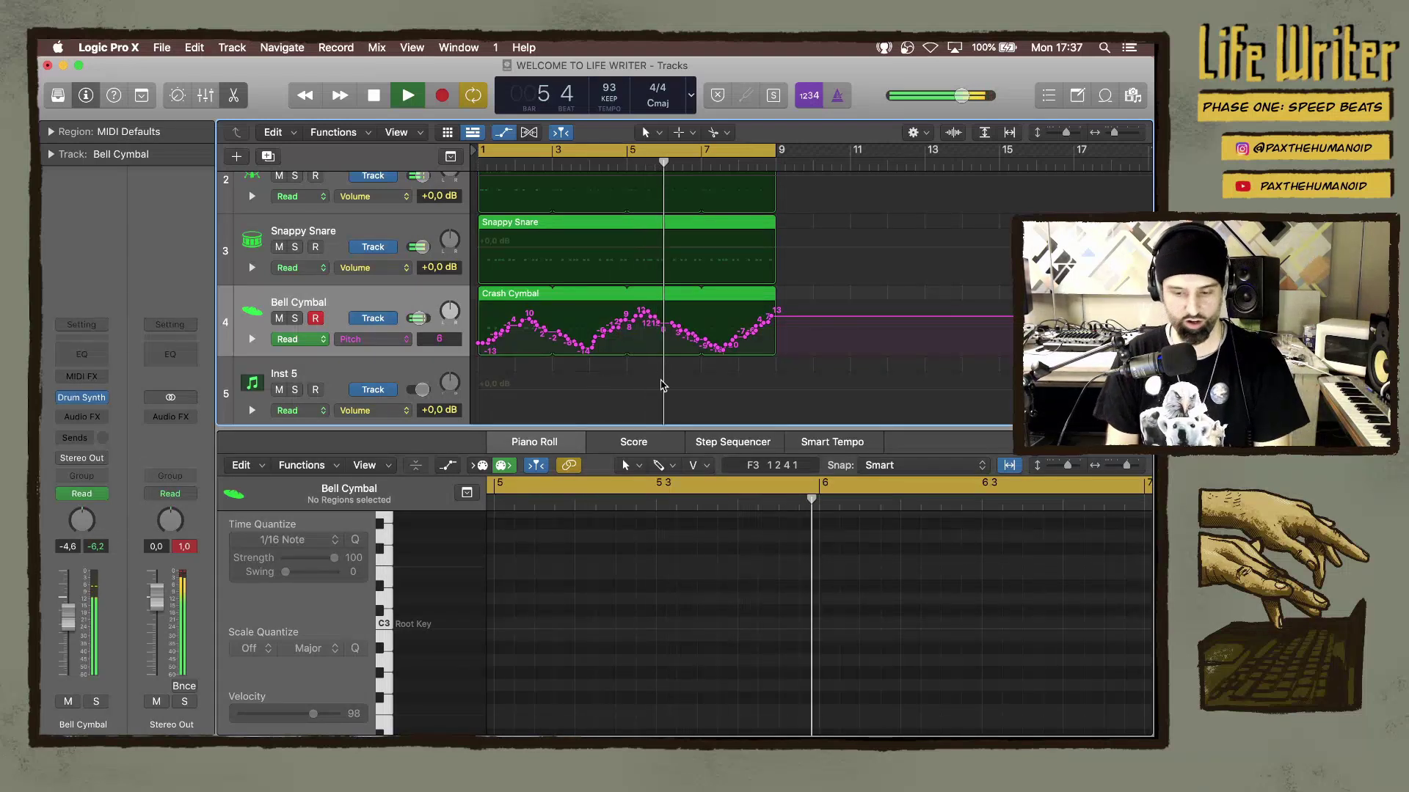
{"action": "key", "text": "a"}
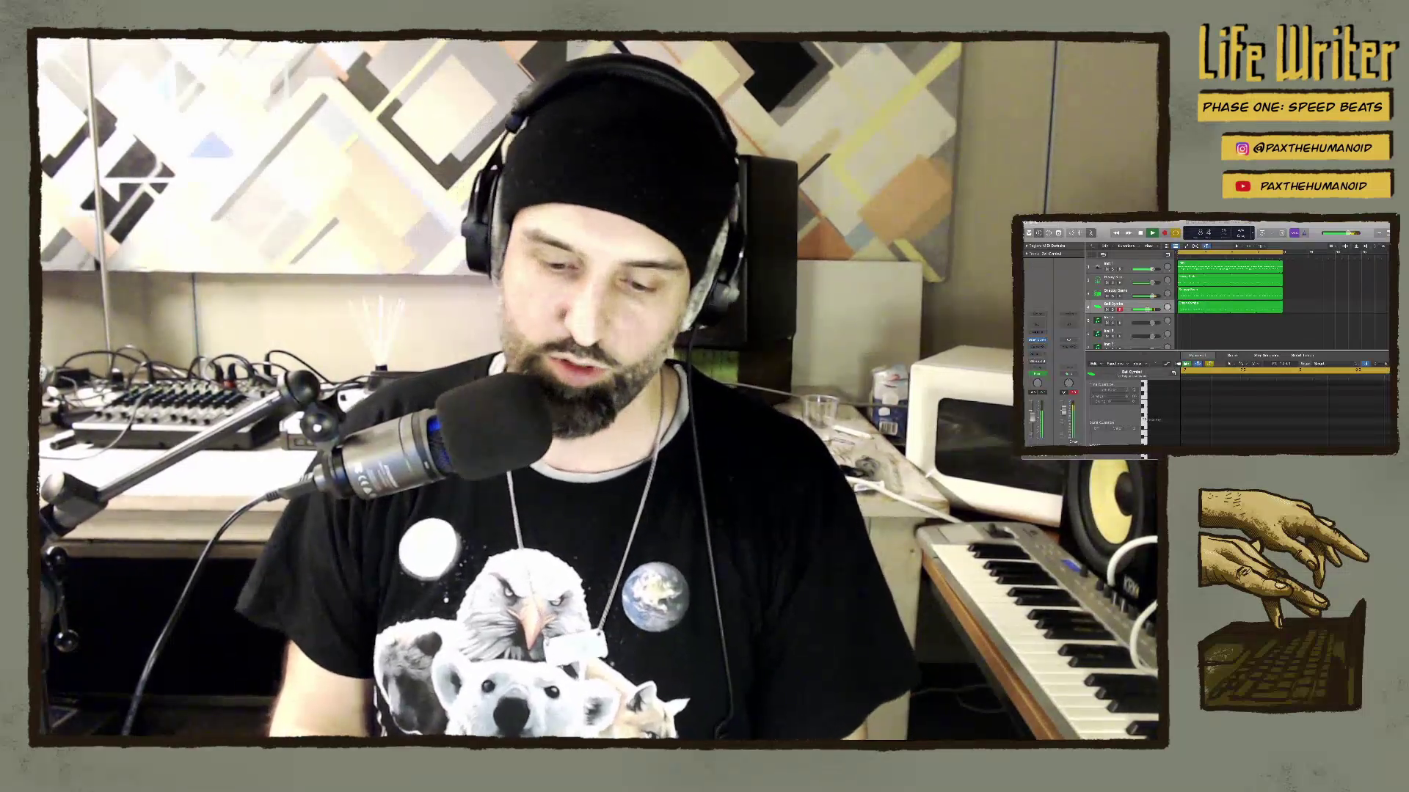
Record a microphone take on the Audio 1 track over the cycling beat and play it back.
{"action": "scroll", "coordinate": [1203, 294], "scroll_direction": "down", "scroll_amount": 3}
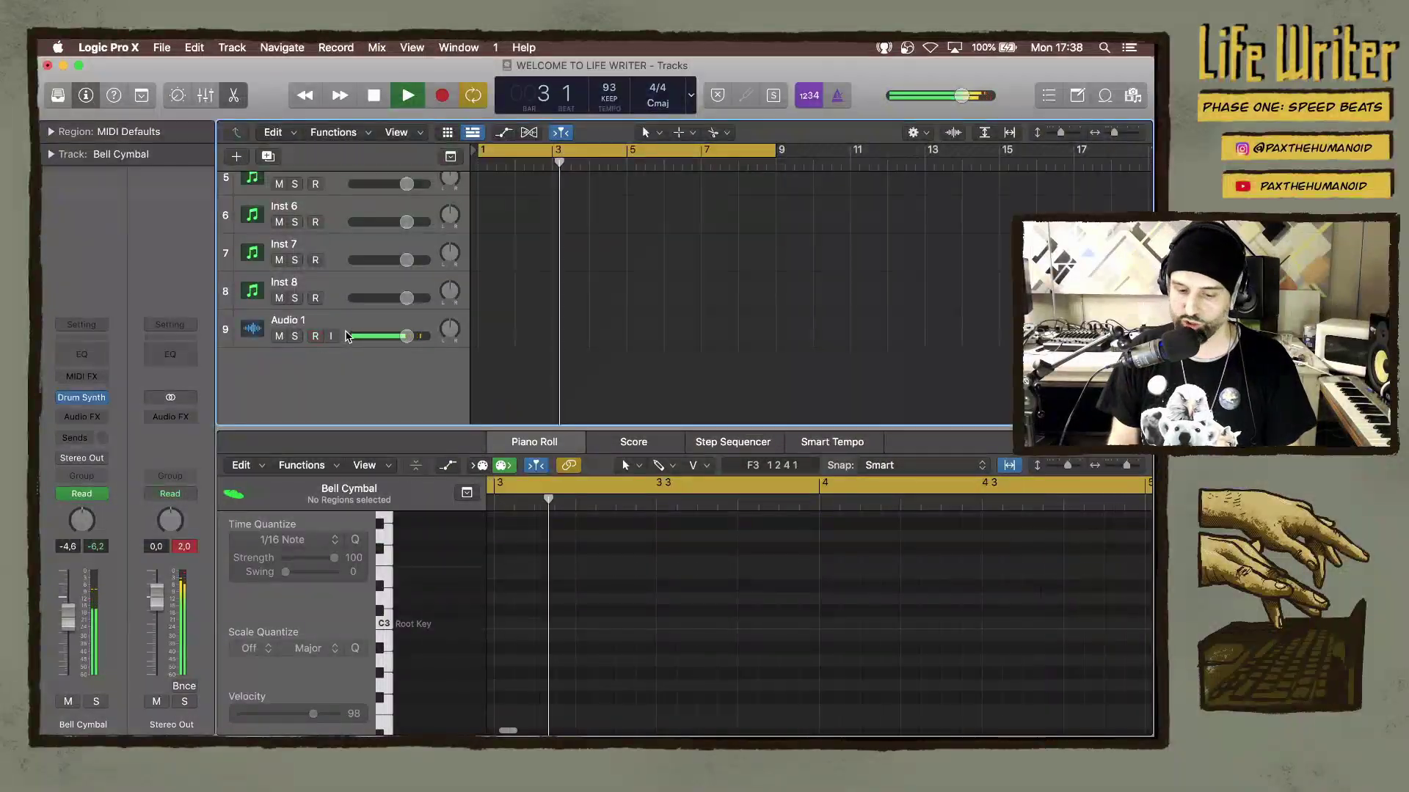
{"action": "key", "text": "r"}
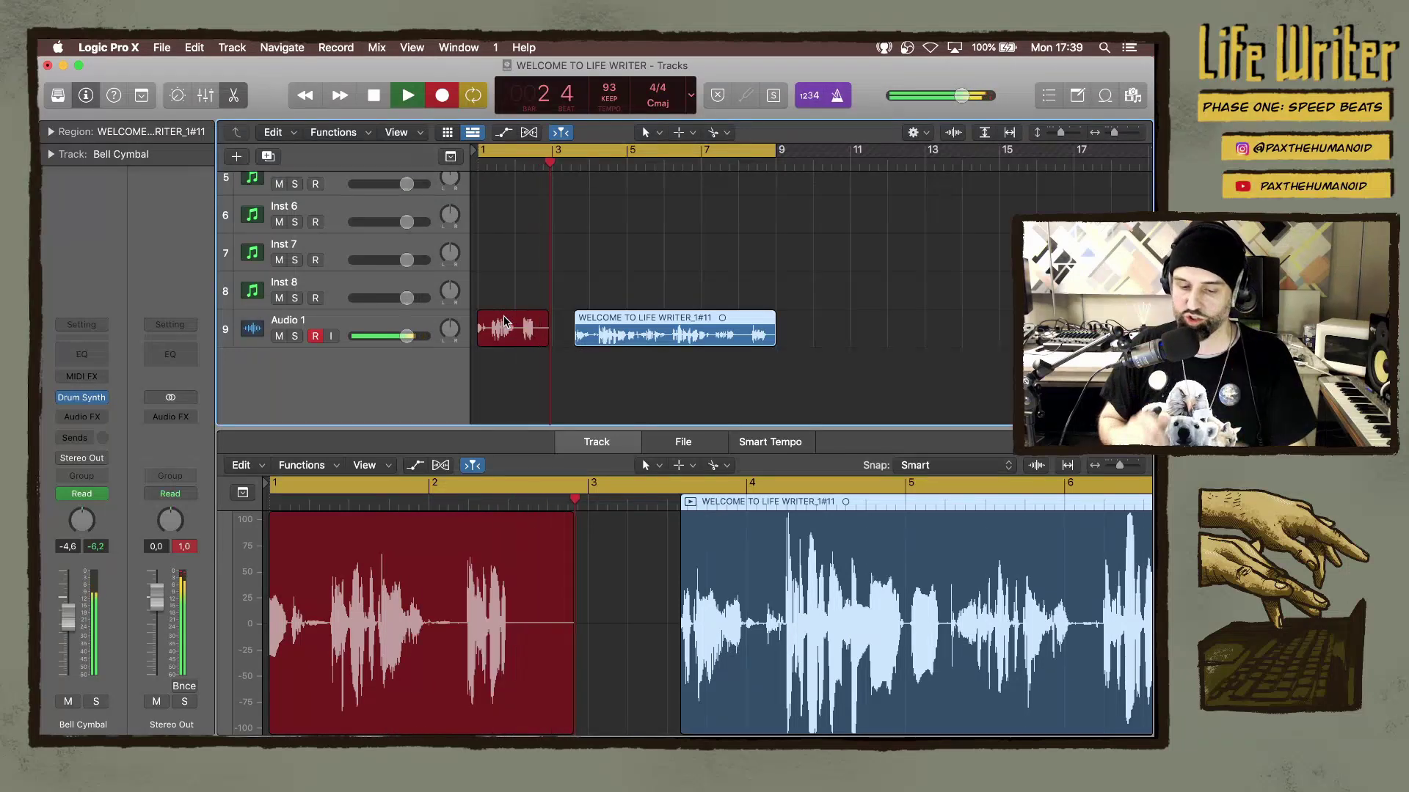
{"action": "key", "text": "space"}
{"action": "key", "text": "space"}
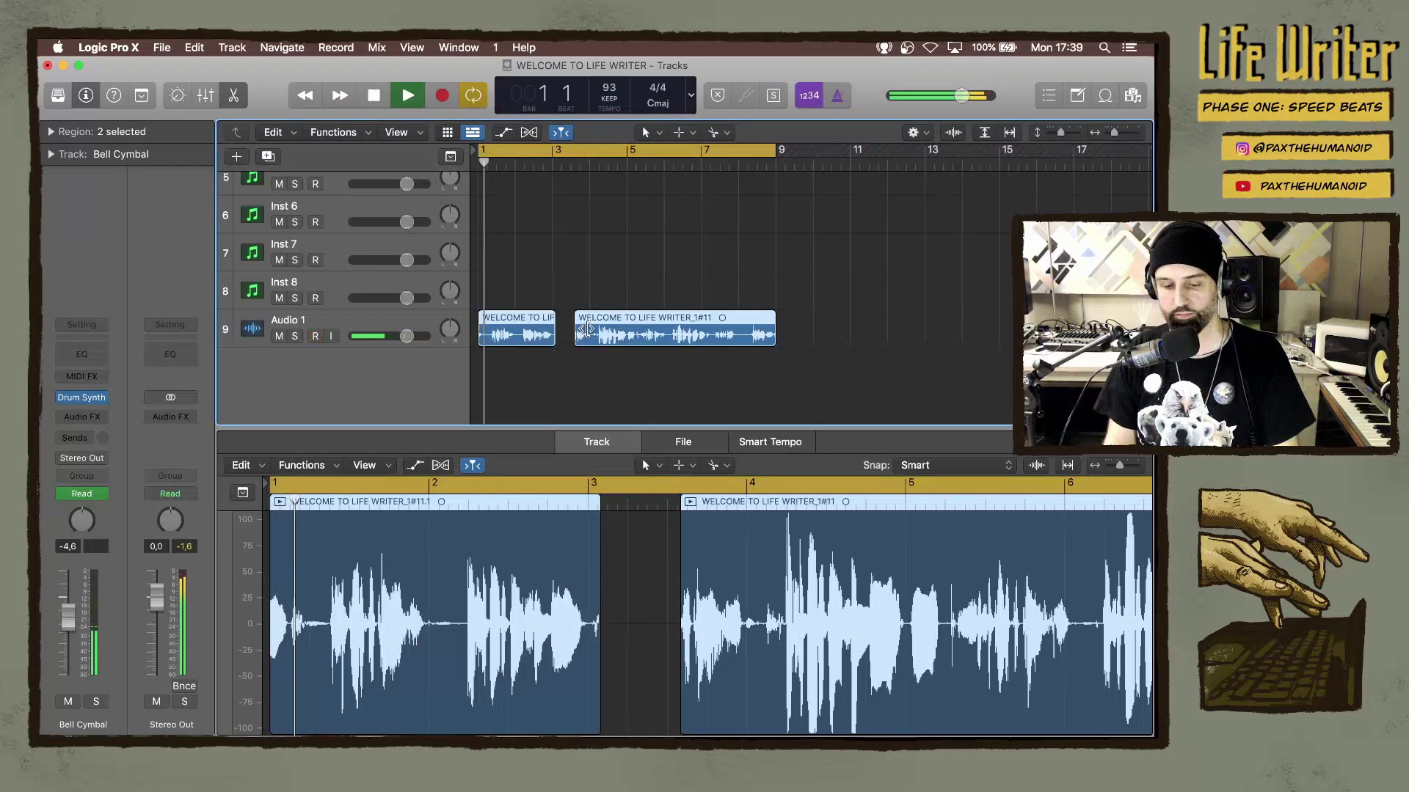
Stop playback and delete the longer Audio 1 region that runs up to bar 9.
{"action": "left_click", "coordinate": [614, 303]}
{"action": "left_click", "coordinate": [606, 326]}
{"action": "key", "text": "space"}
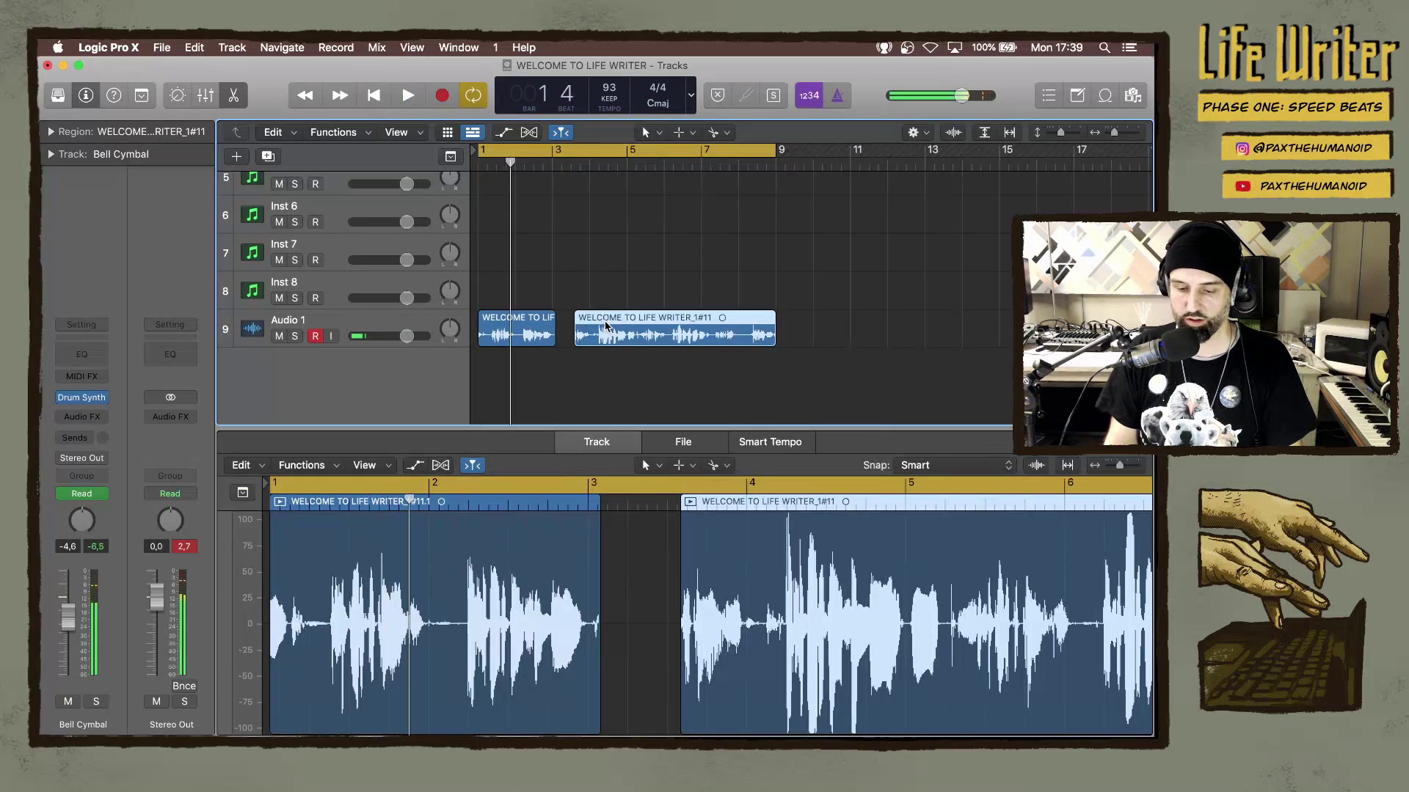
{"action": "key", "text": "Delete"}
Trim the start of the remaining Audio 1 region to just after bar 1 while the beat plays.
{"action": "key", "text": "space"}
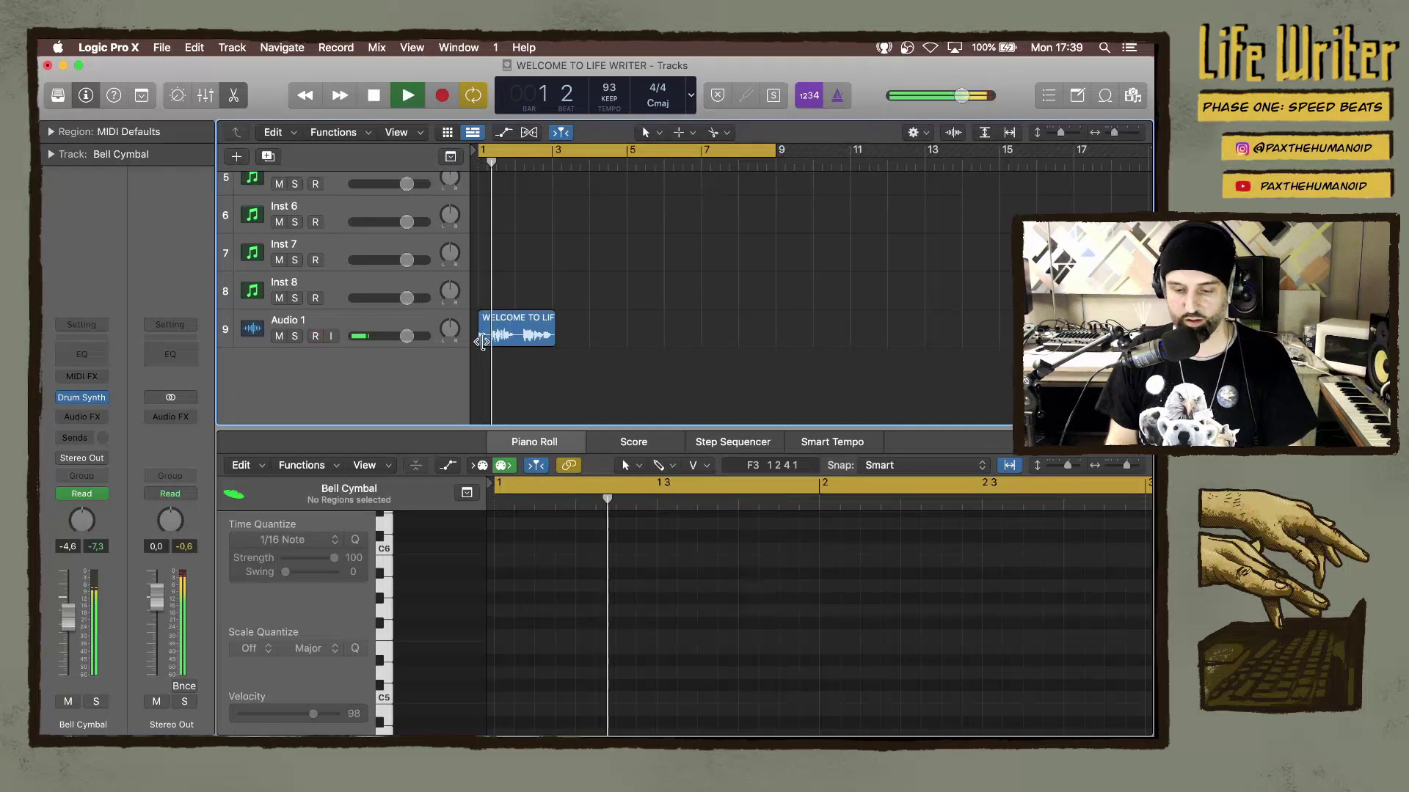
{"action": "left_click", "coordinate": [480, 344]}
{"action": "left_click_drag", "start_coordinate": [481, 343], "coordinate": [490, 343]}
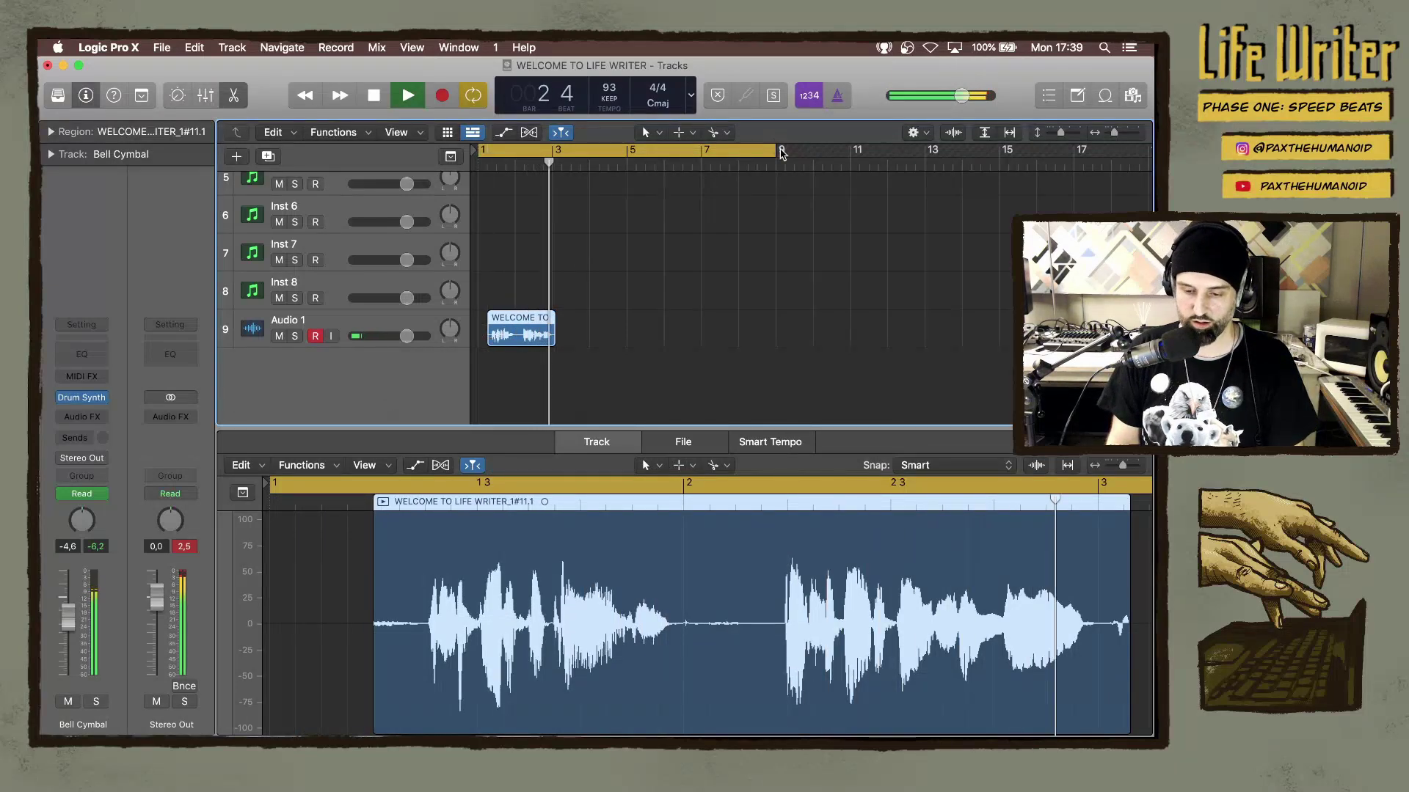
{"action": "mouse_move", "coordinate": [776, 152]}
{"action": "left_mouse_down"}
{"action": "mouse_move", "coordinate": [569, 158]}
{"action": "mouse_move", "coordinate": [796, 155]}
{"action": "mouse_move", "coordinate": [776, 163]}
{"action": "left_mouse_up"}
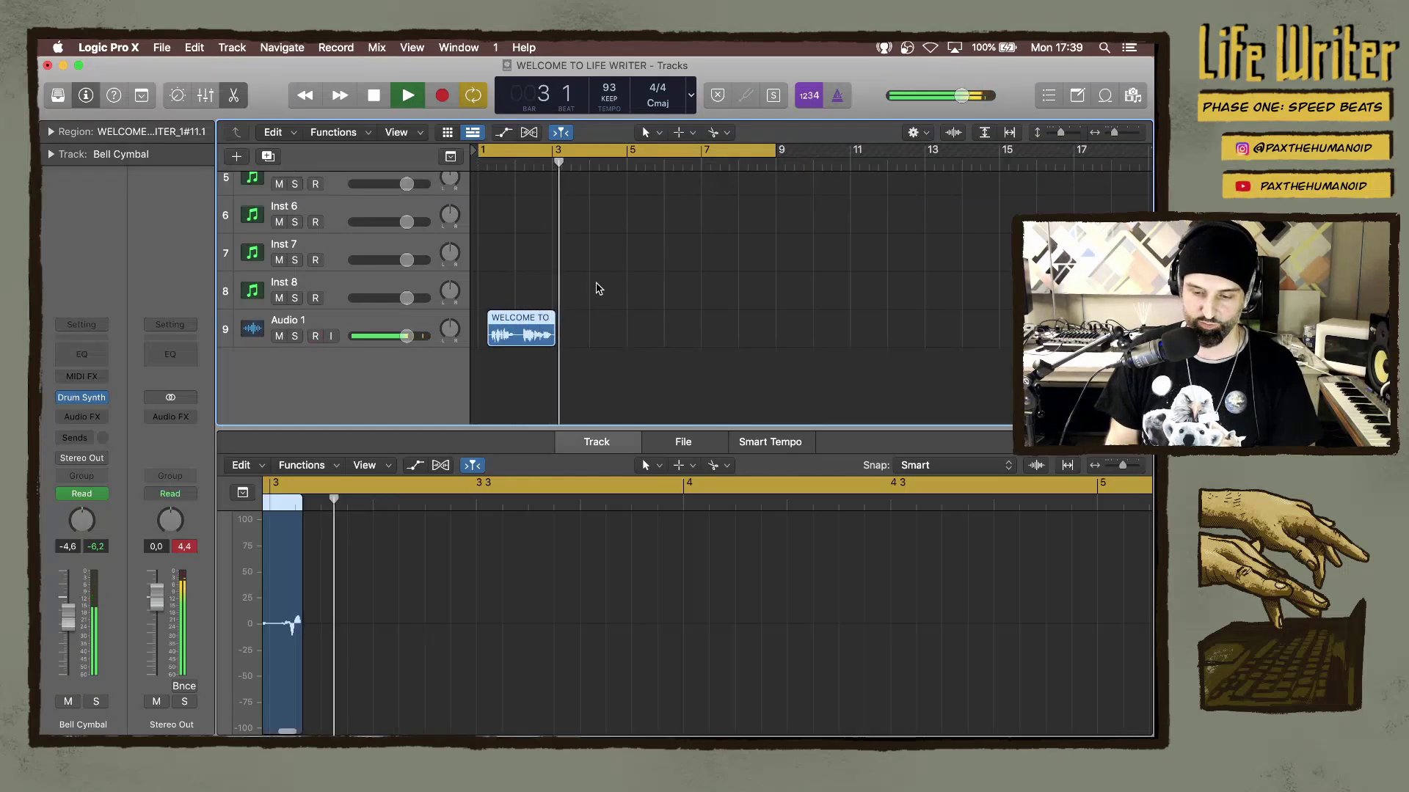
Mute the Audio 1 track and replay the beat from the beginning.
{"action": "left_click", "coordinate": [279, 336]}
{"action": "key", "text": "space"}
{"action": "key", "text": "Return"}
{"action": "key", "text": "space"}
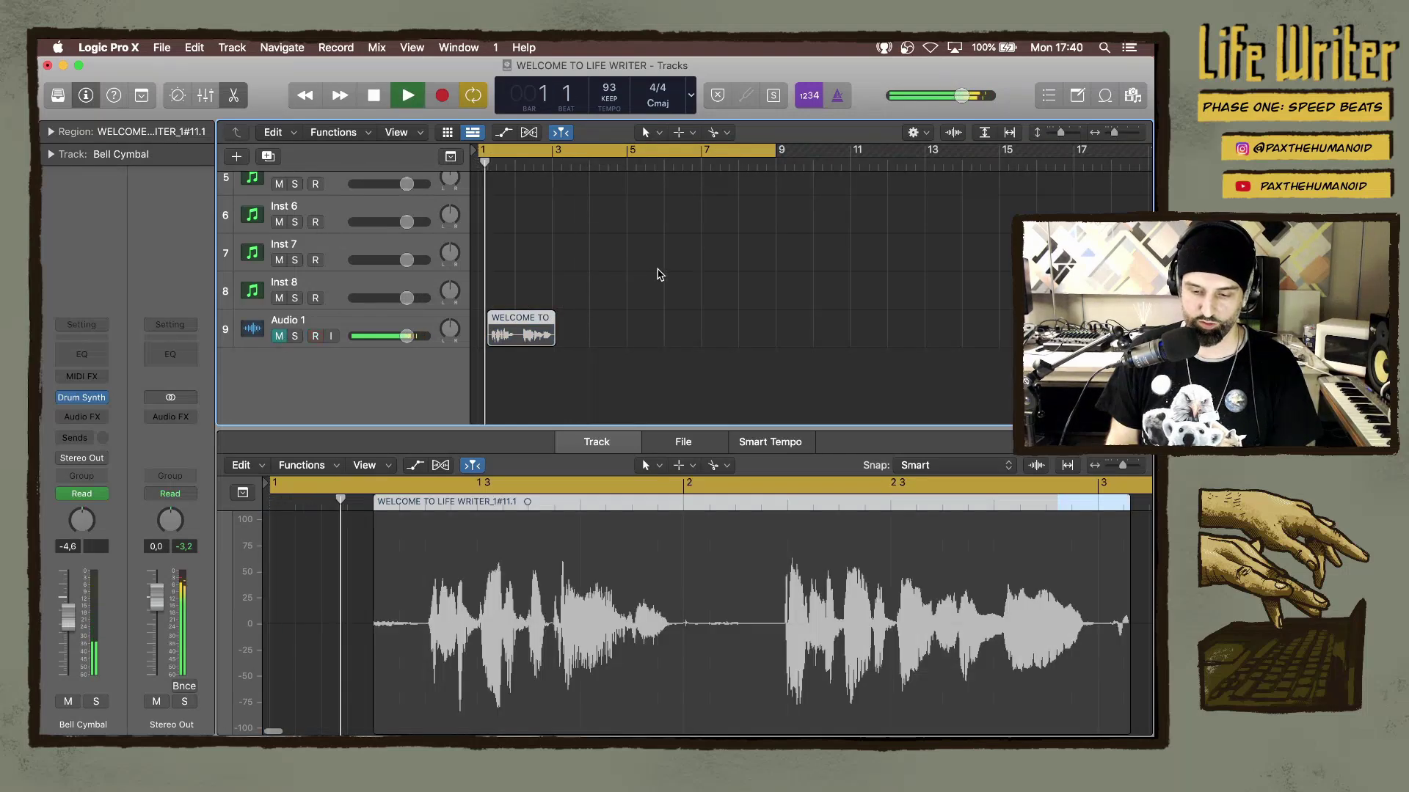
{"action": "key", "text": "space"}
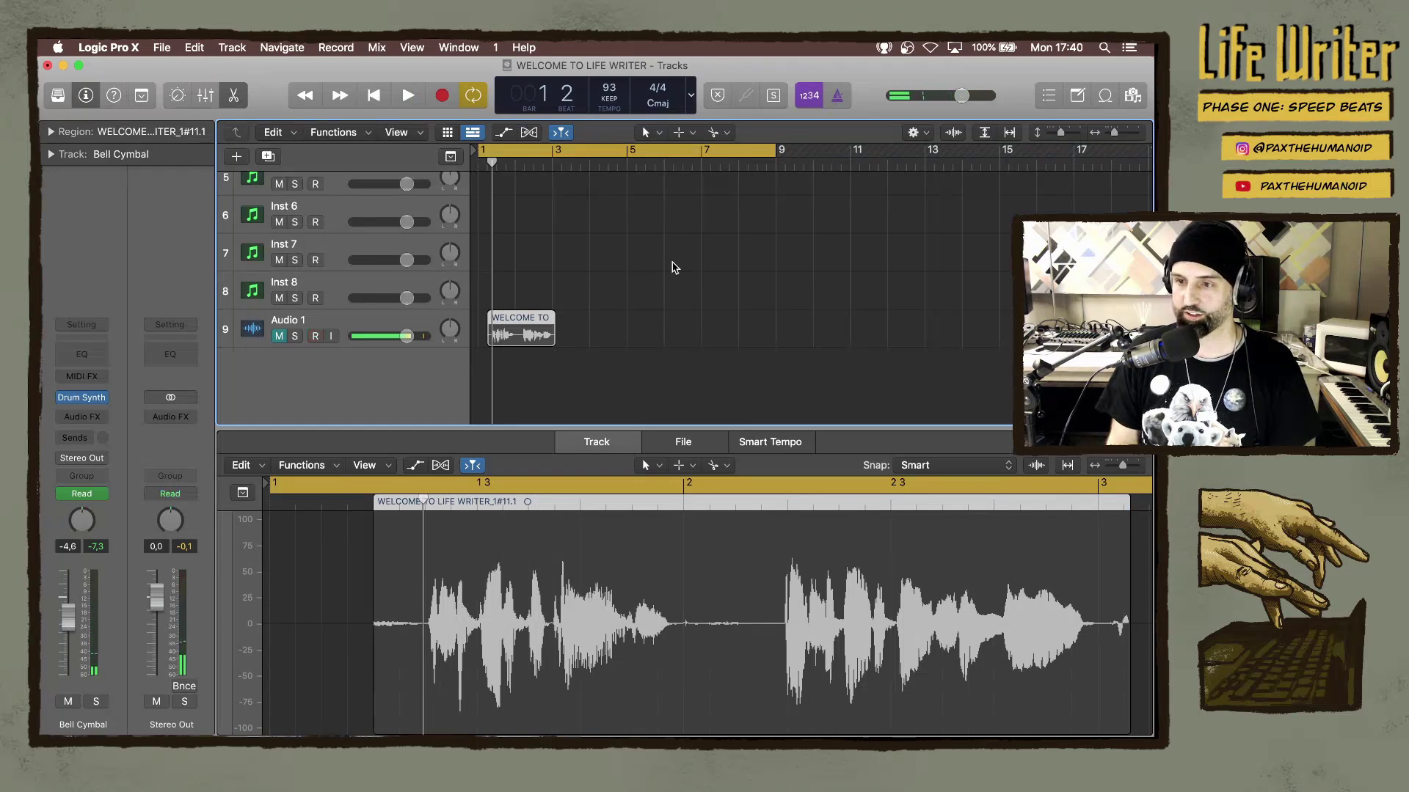
{"action": "key", "text": "Return"}
{"action": "key", "text": "space"}
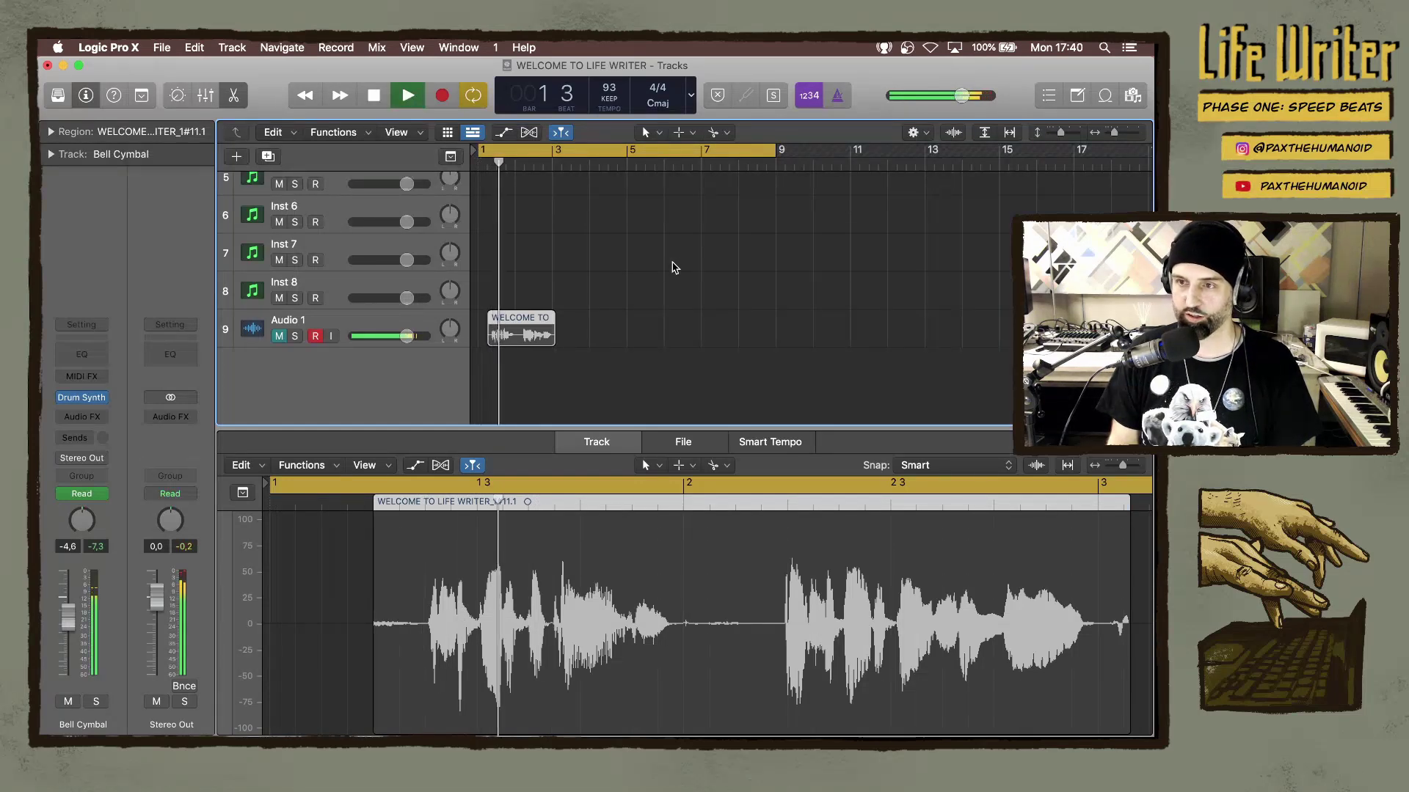
Load a stereo Retro Synth on the Inst 5 track and move its window so the whole synth is visible.
{"action": "scroll", "coordinate": [597, 261], "scroll_direction": "up", "scroll_amount": 2}
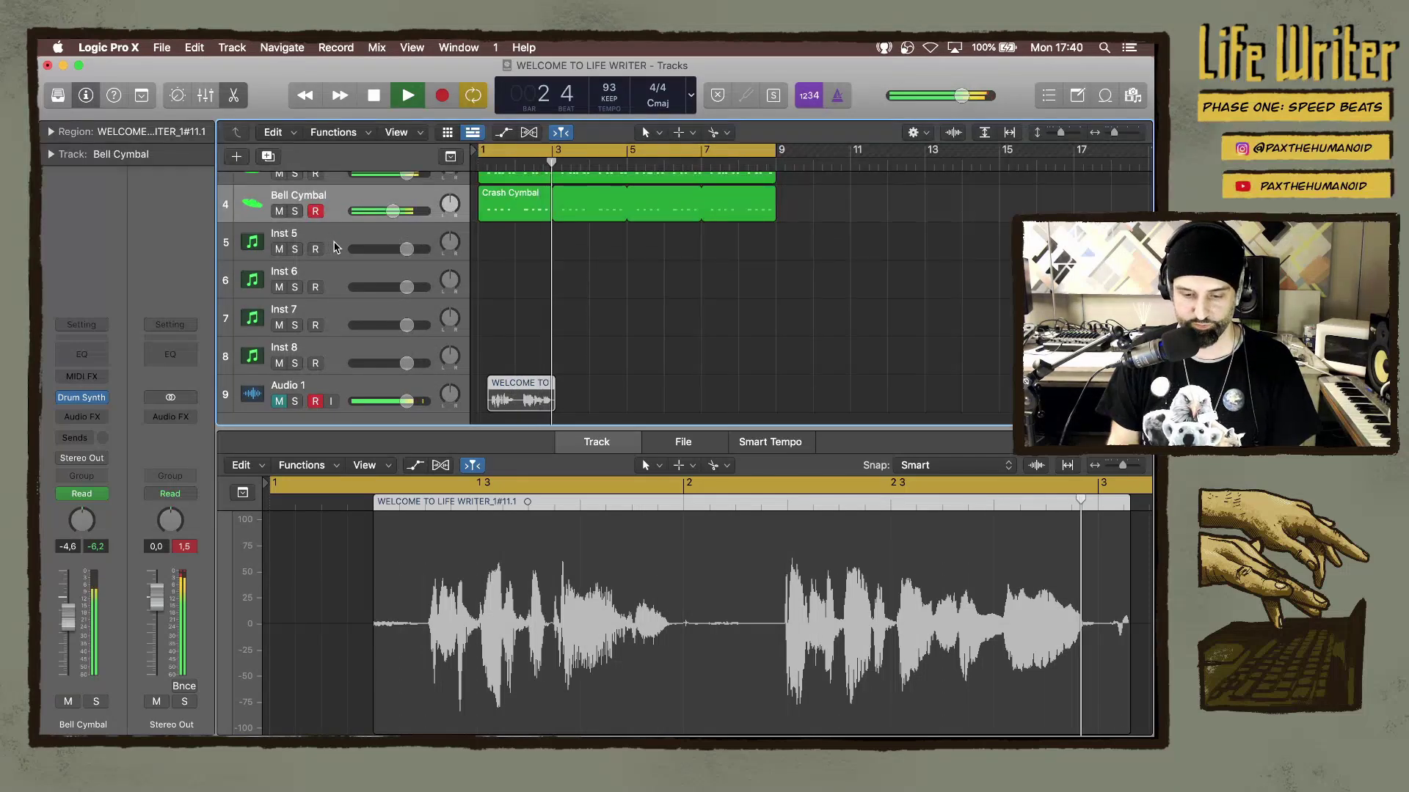
{"action": "left_click", "coordinate": [328, 238]}
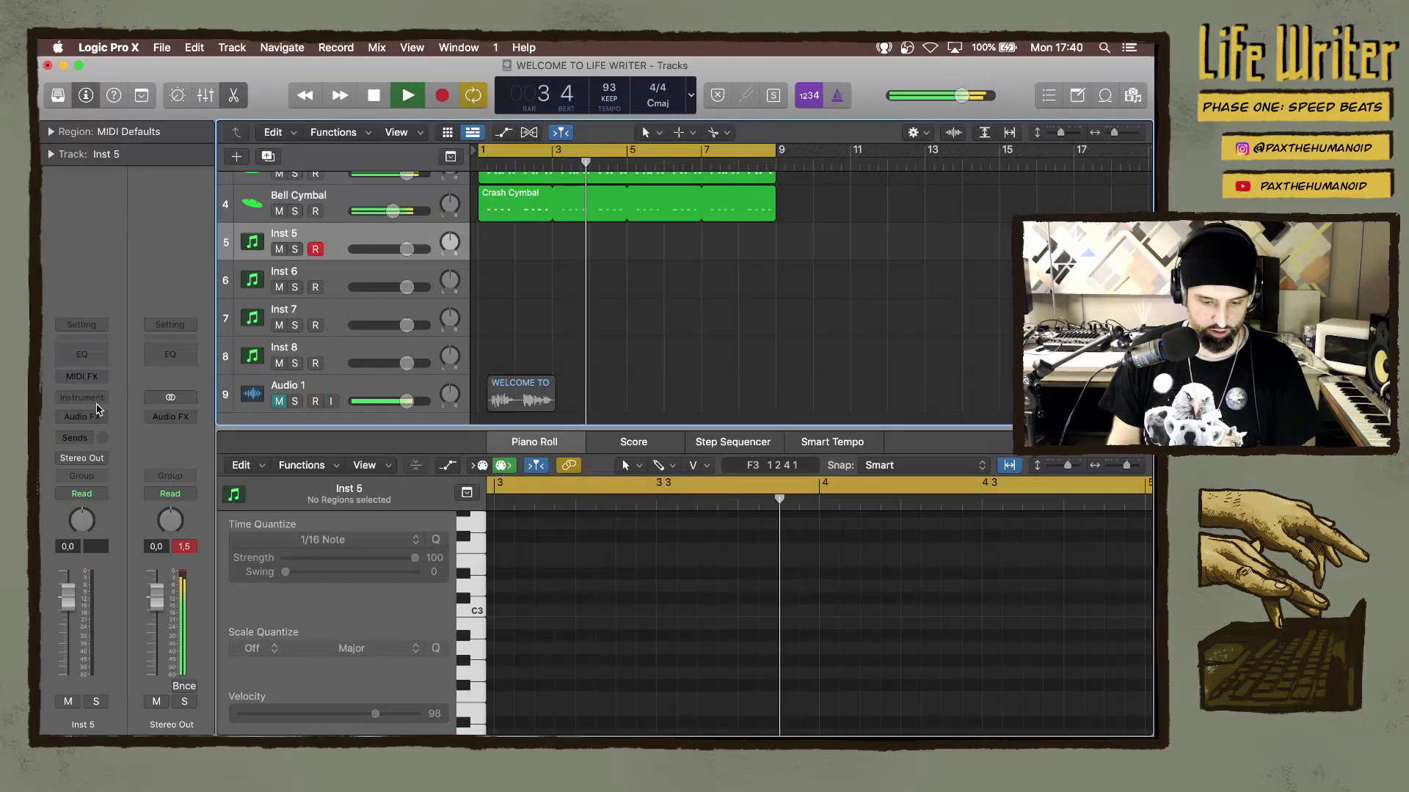
{"action": "left_click", "coordinate": [94, 399]}
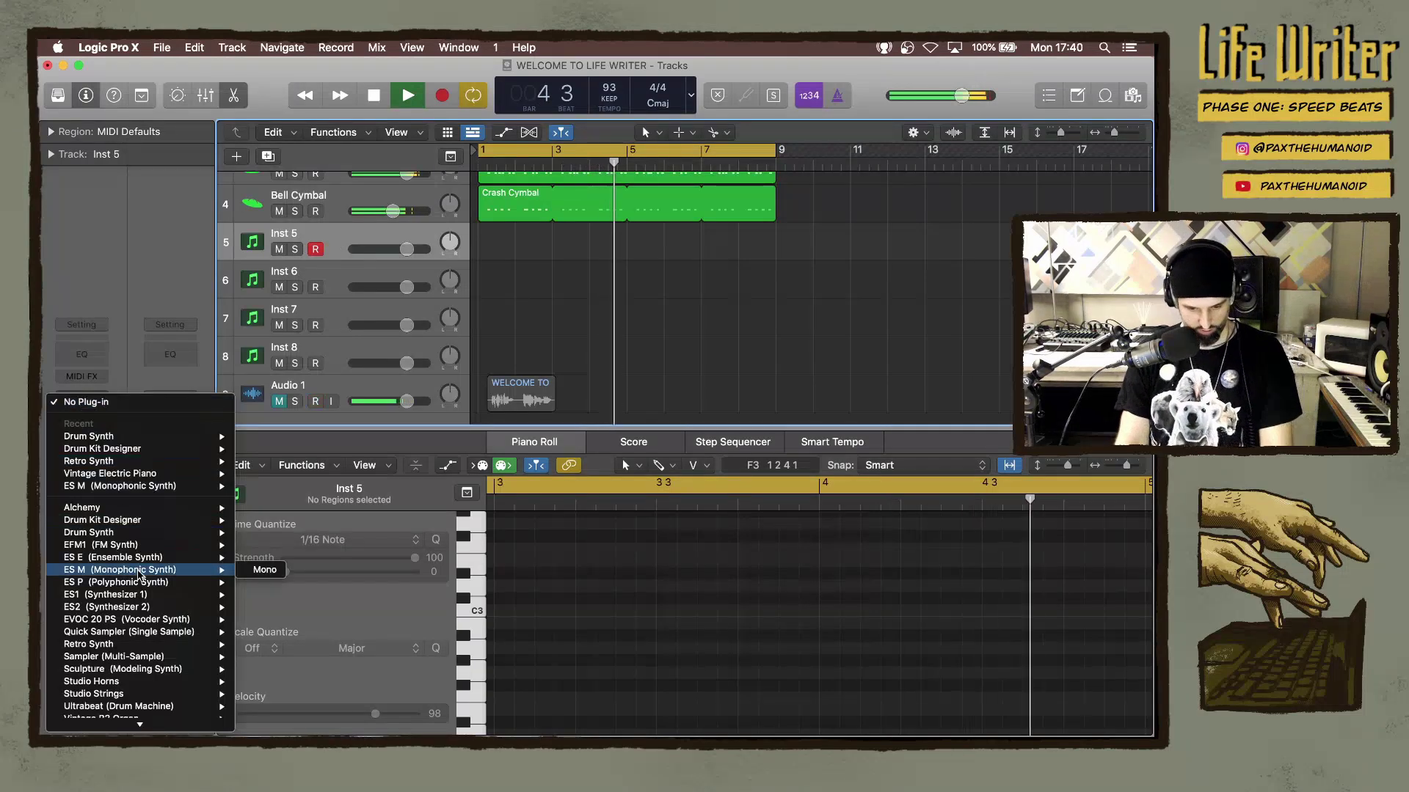
{"action": "mouse_move", "coordinate": [137, 634]}
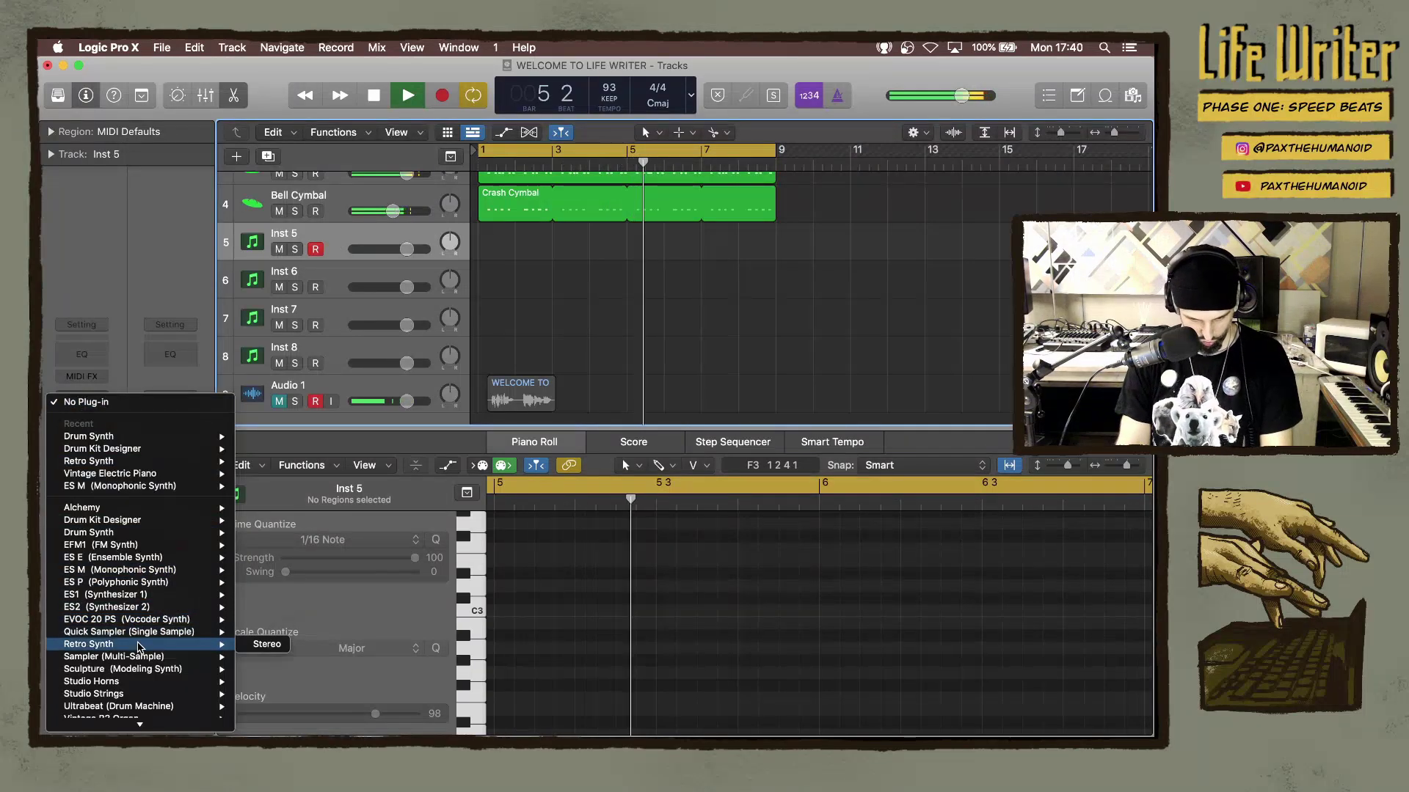
{"action": "left_click", "coordinate": [265, 646]}
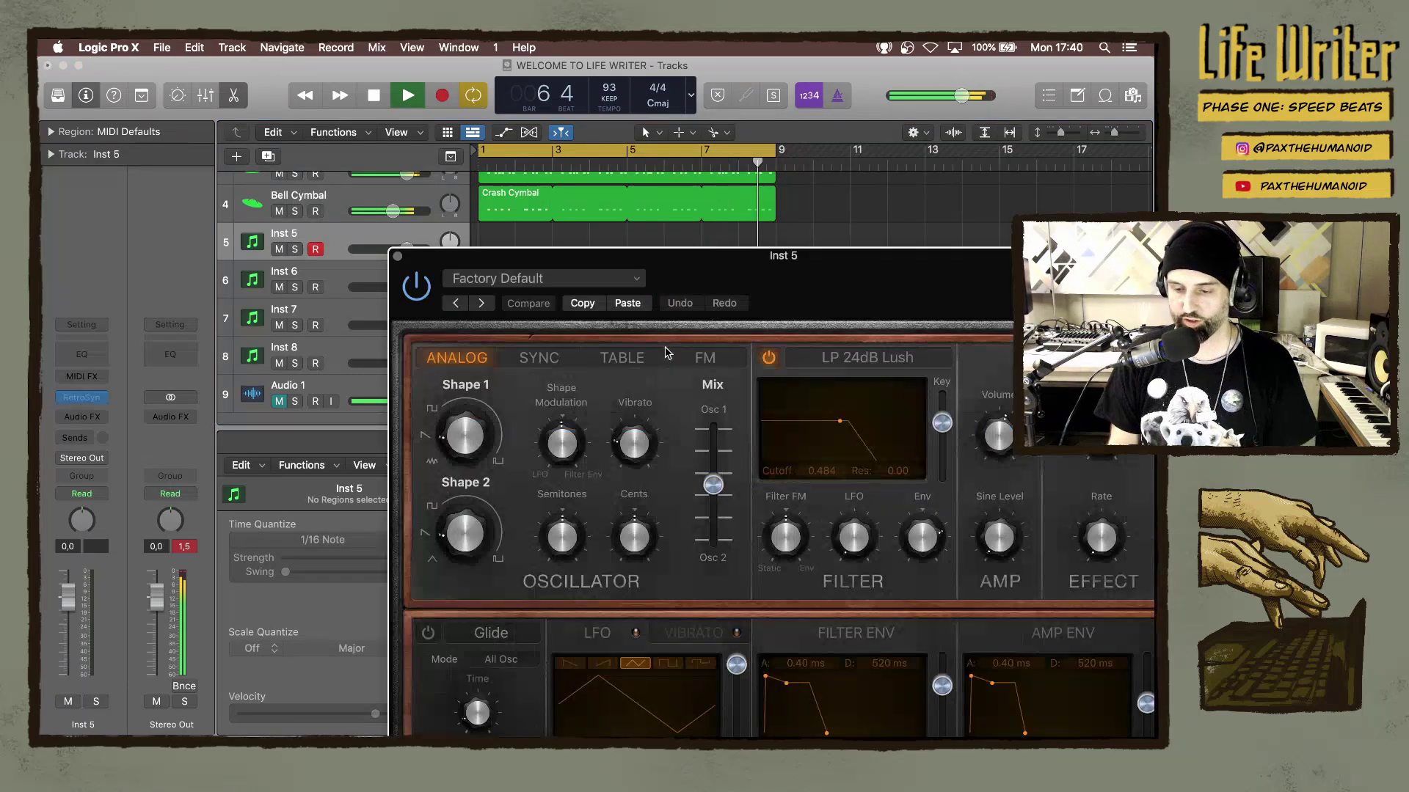
{"action": "left_click_drag", "start_coordinate": [917, 278], "coordinate": [724, 142]}
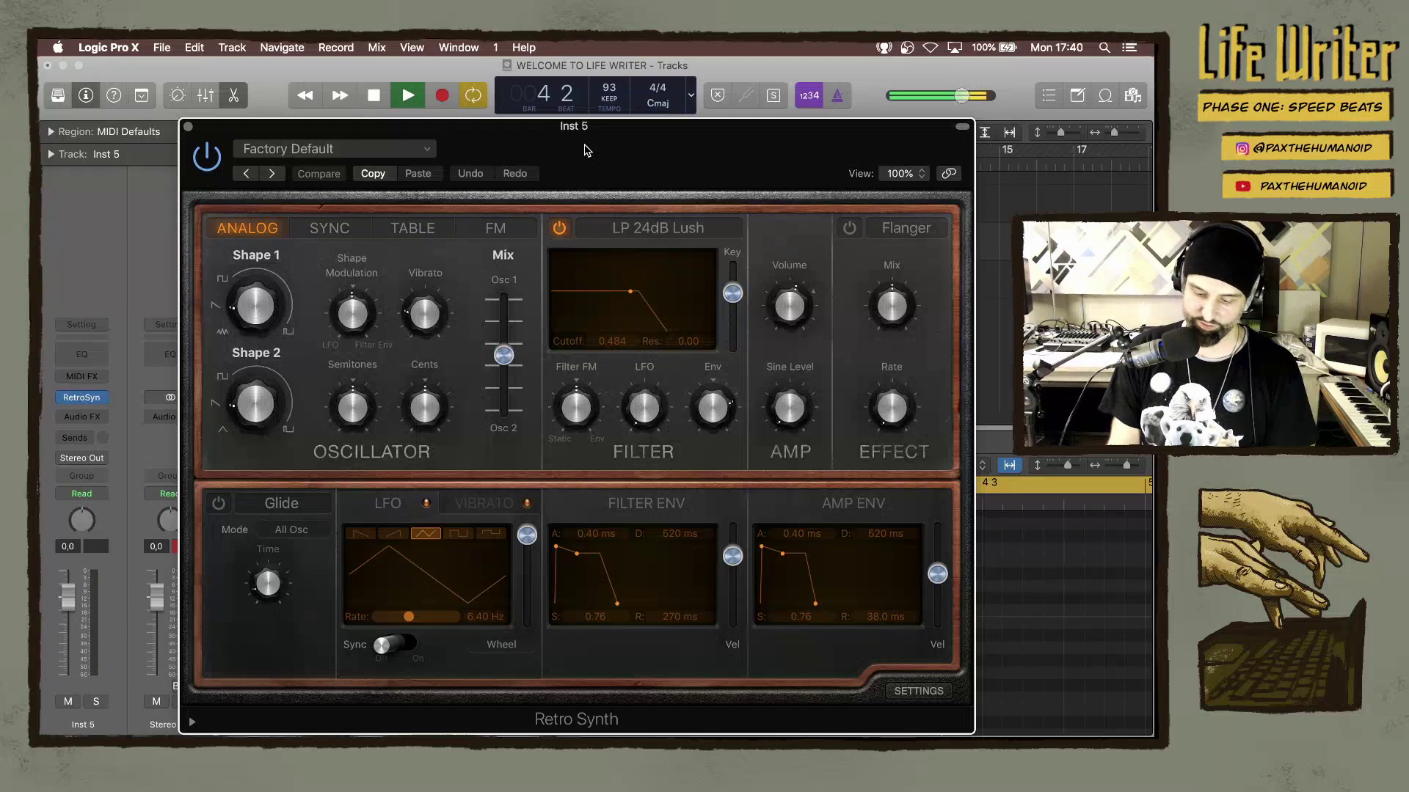
Open Musical Typing for the Inst 5 track and close the Retro Synth window.
{"action": "key", "text": "super+k"}
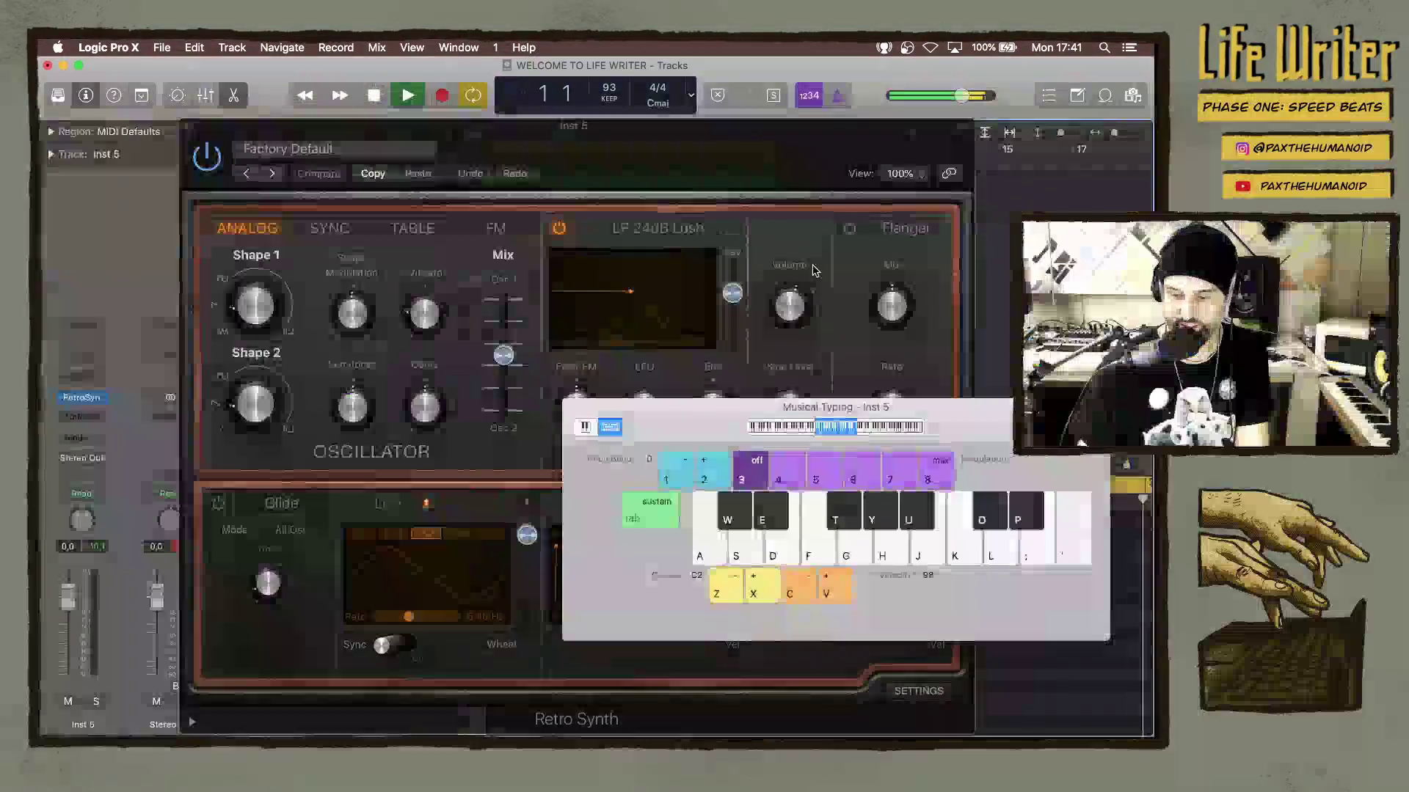
{"action": "mouse_move", "coordinate": [802, 272]}
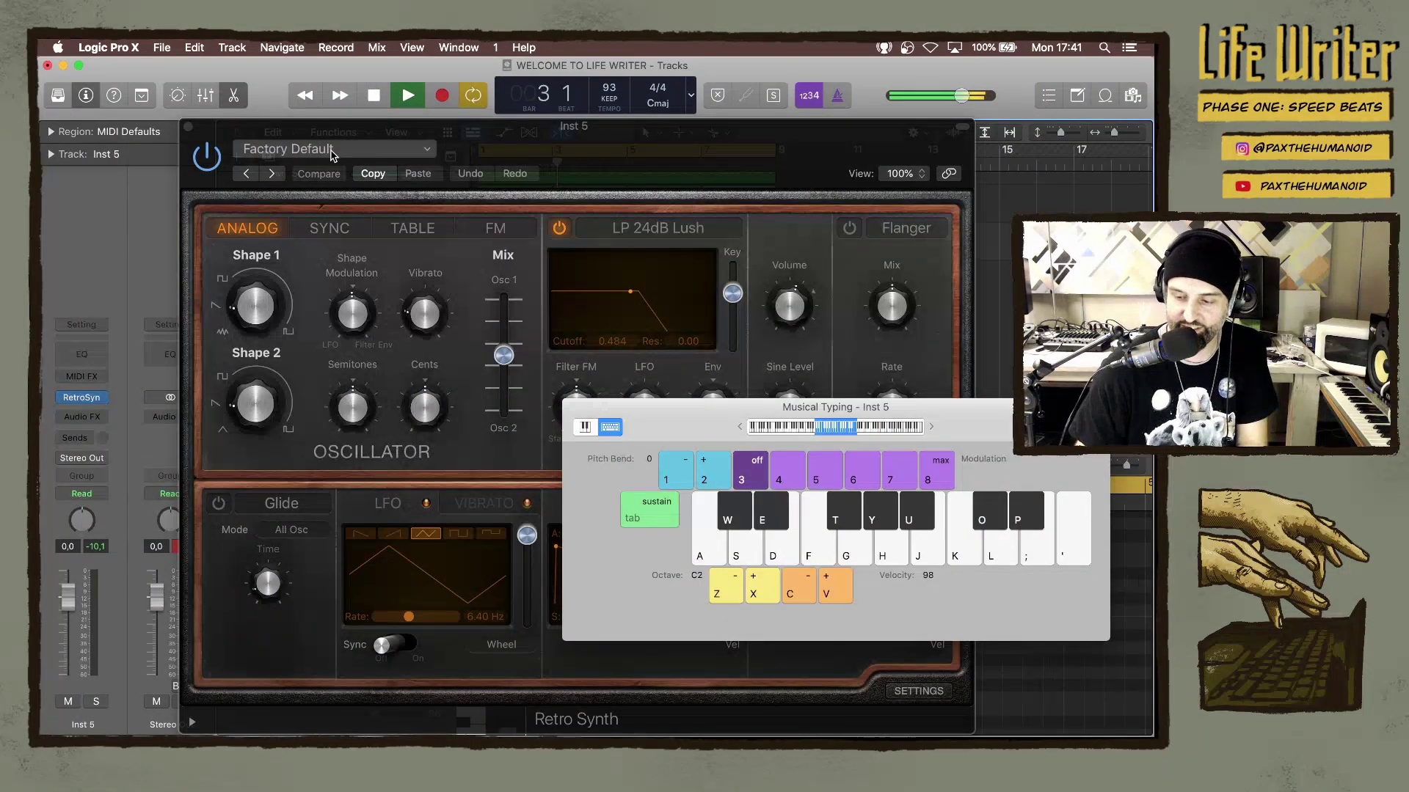
{"action": "left_click", "coordinate": [188, 128]}
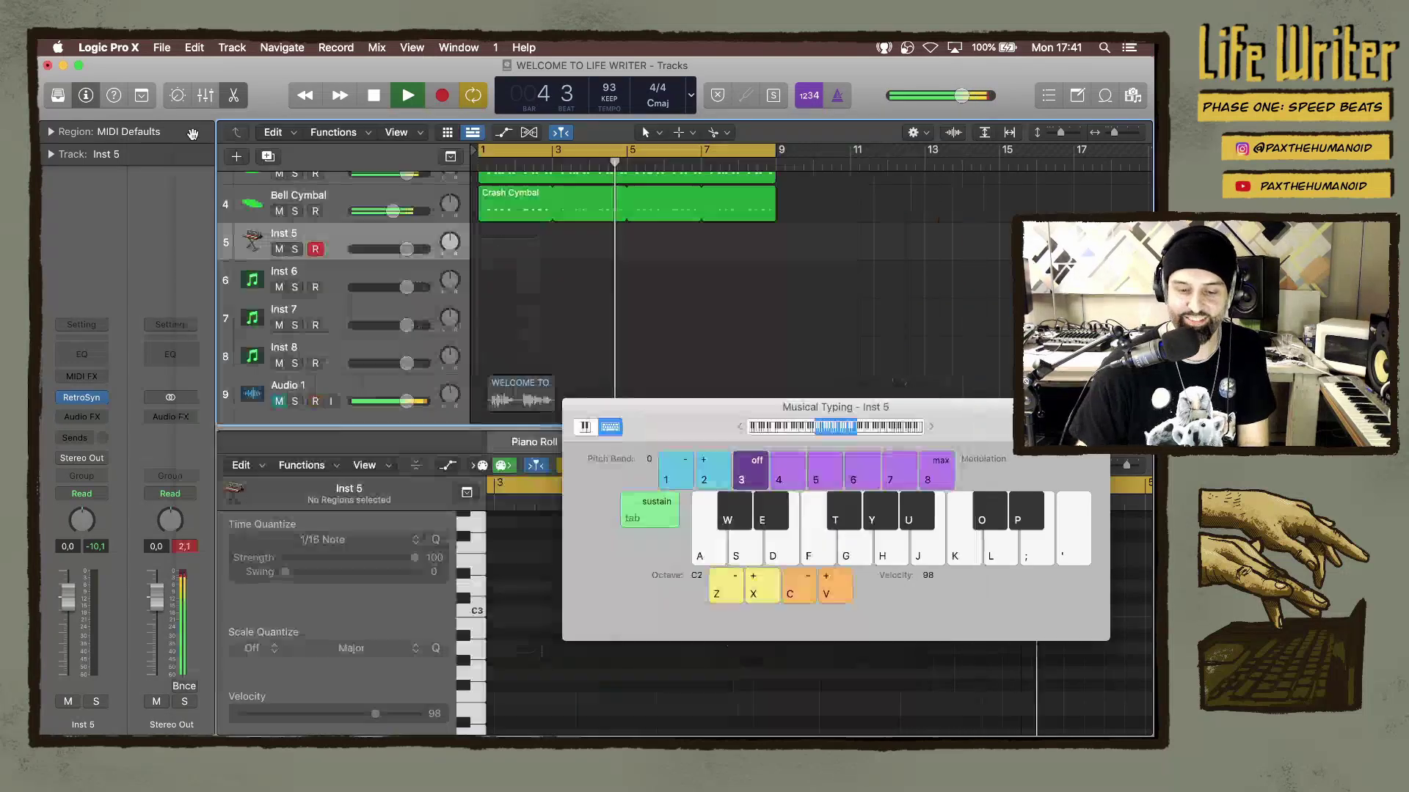
{"action": "left_click", "coordinate": [188, 128]}
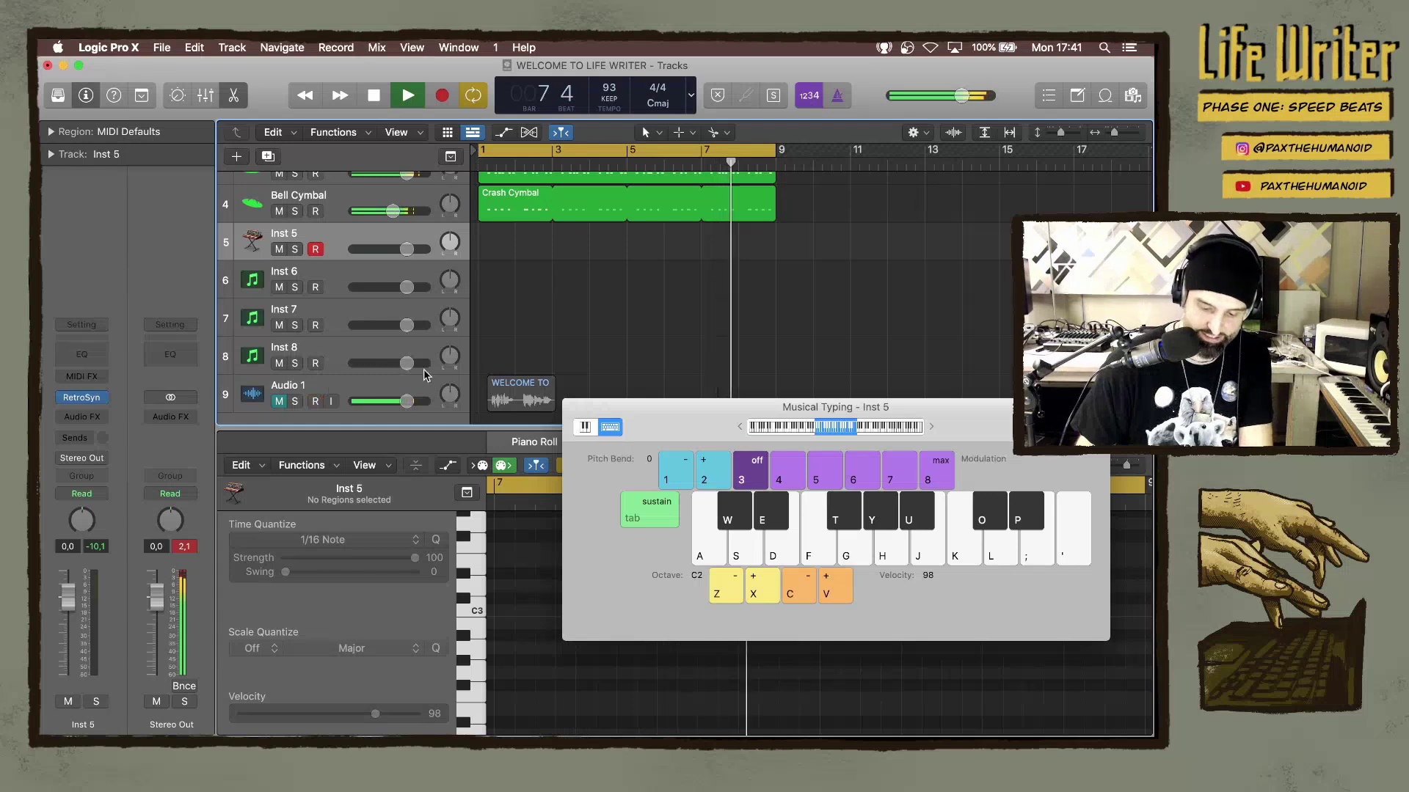
Record a synth part on the Inst 5 track from bar 2 to bar 9 over the looping beat.
{"action": "left_click", "coordinate": [634, 168]}
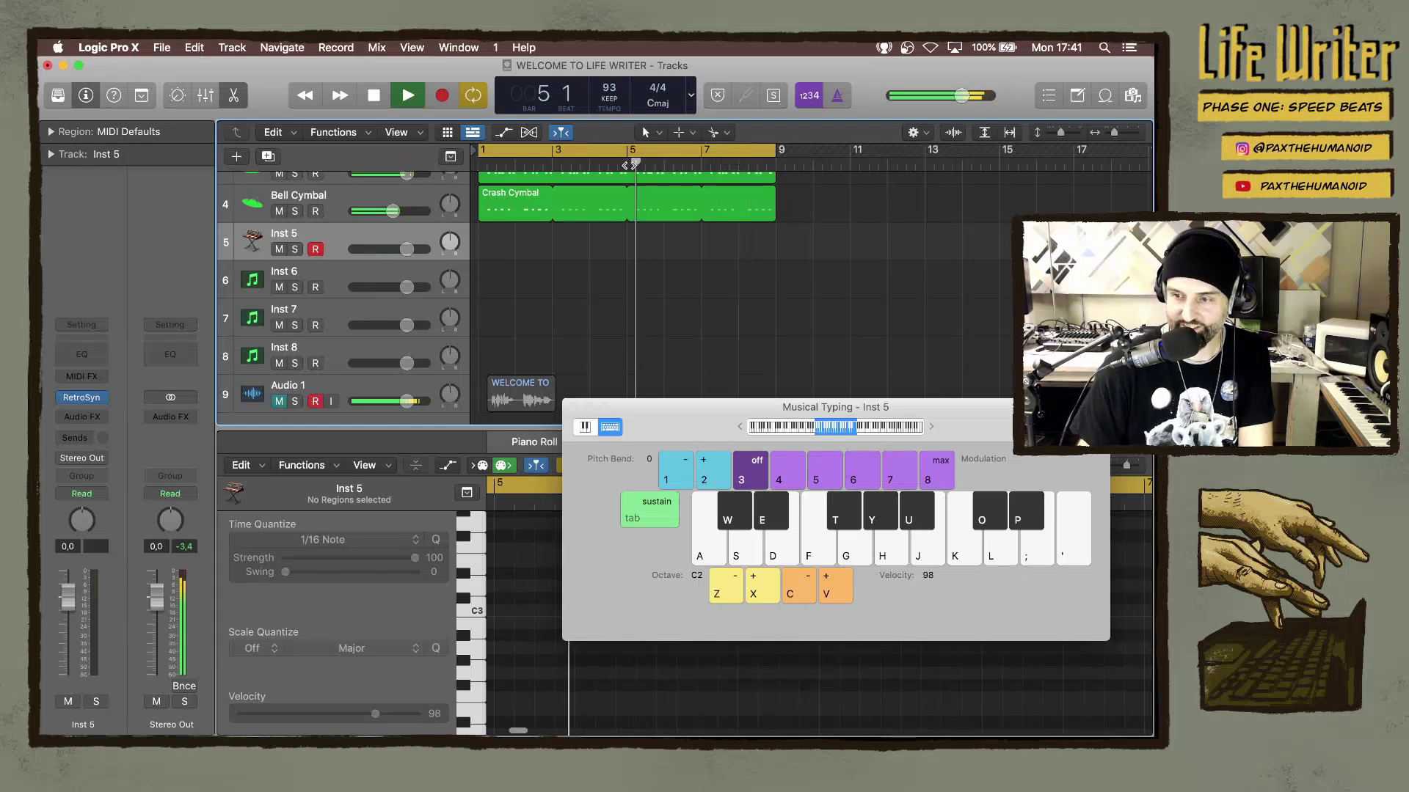
{"action": "key", "text": "r"}
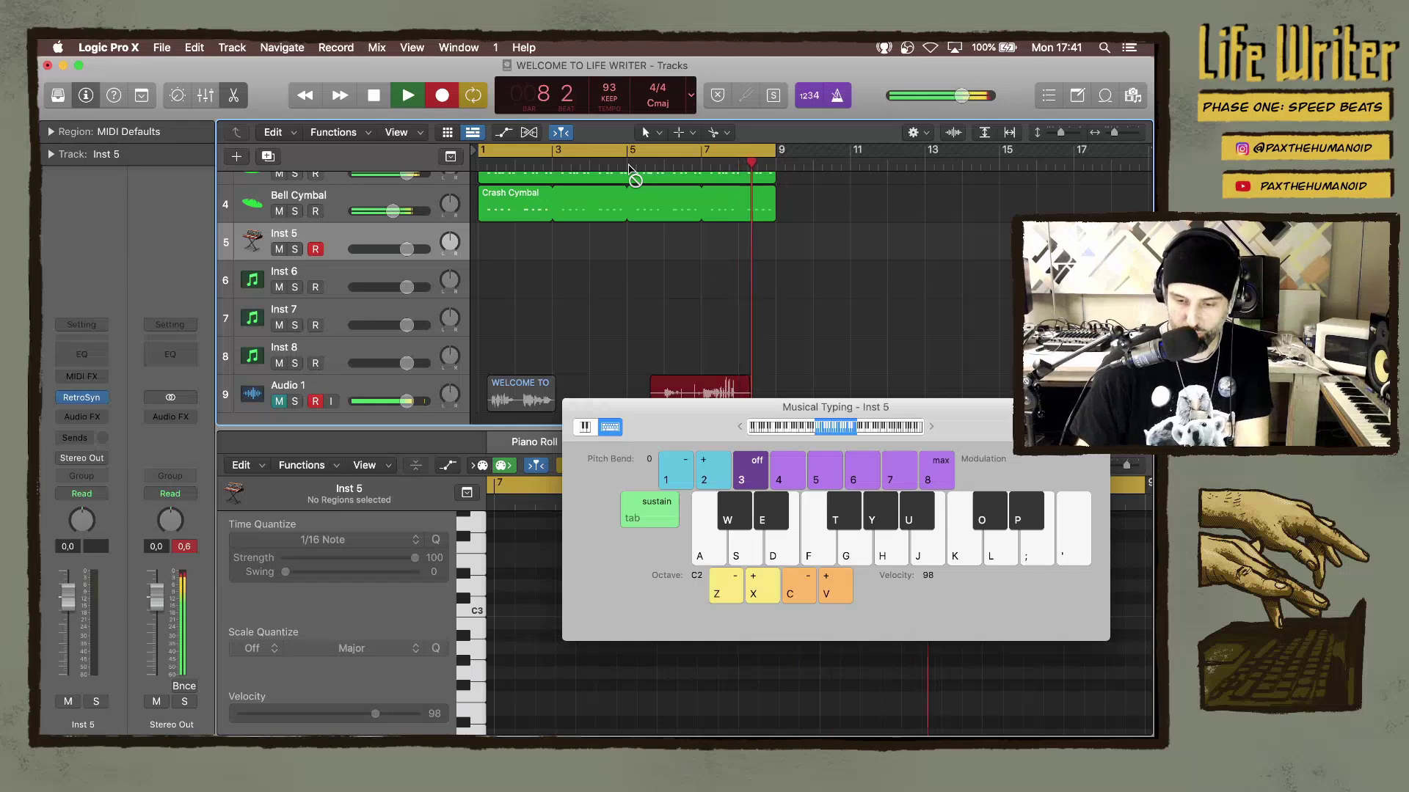
{"action": "key", "text": "space"}
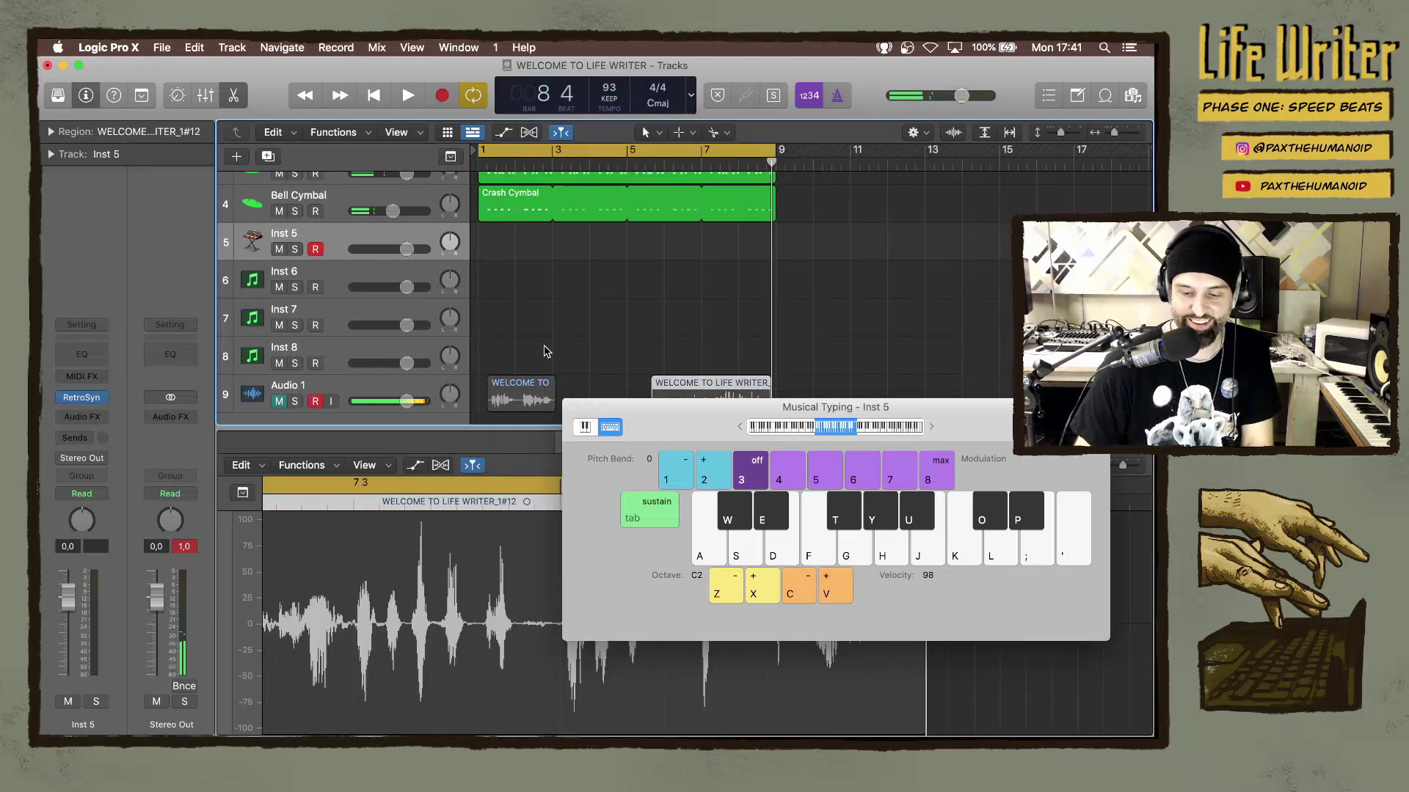
{"action": "key", "text": "space"}
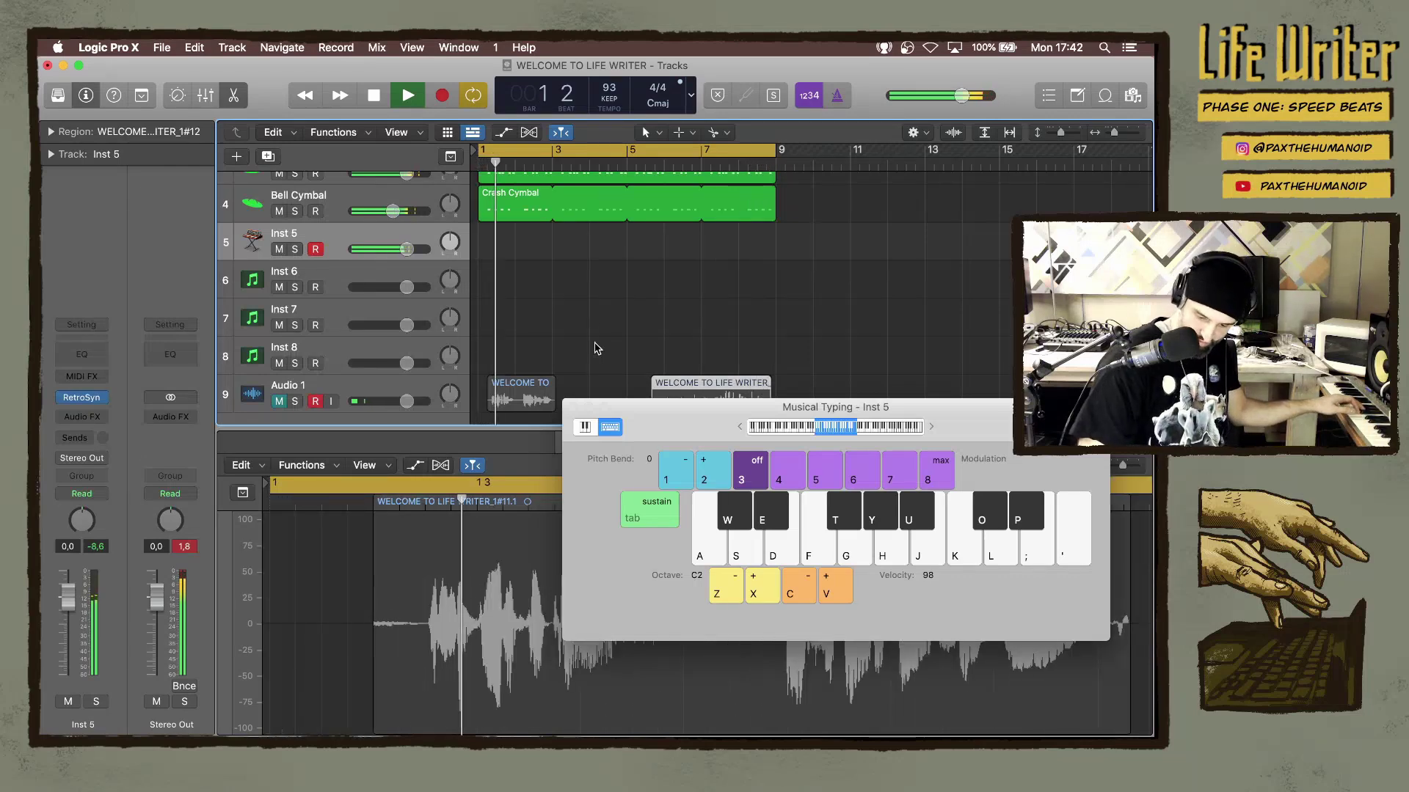
{"action": "key", "text": "r"}
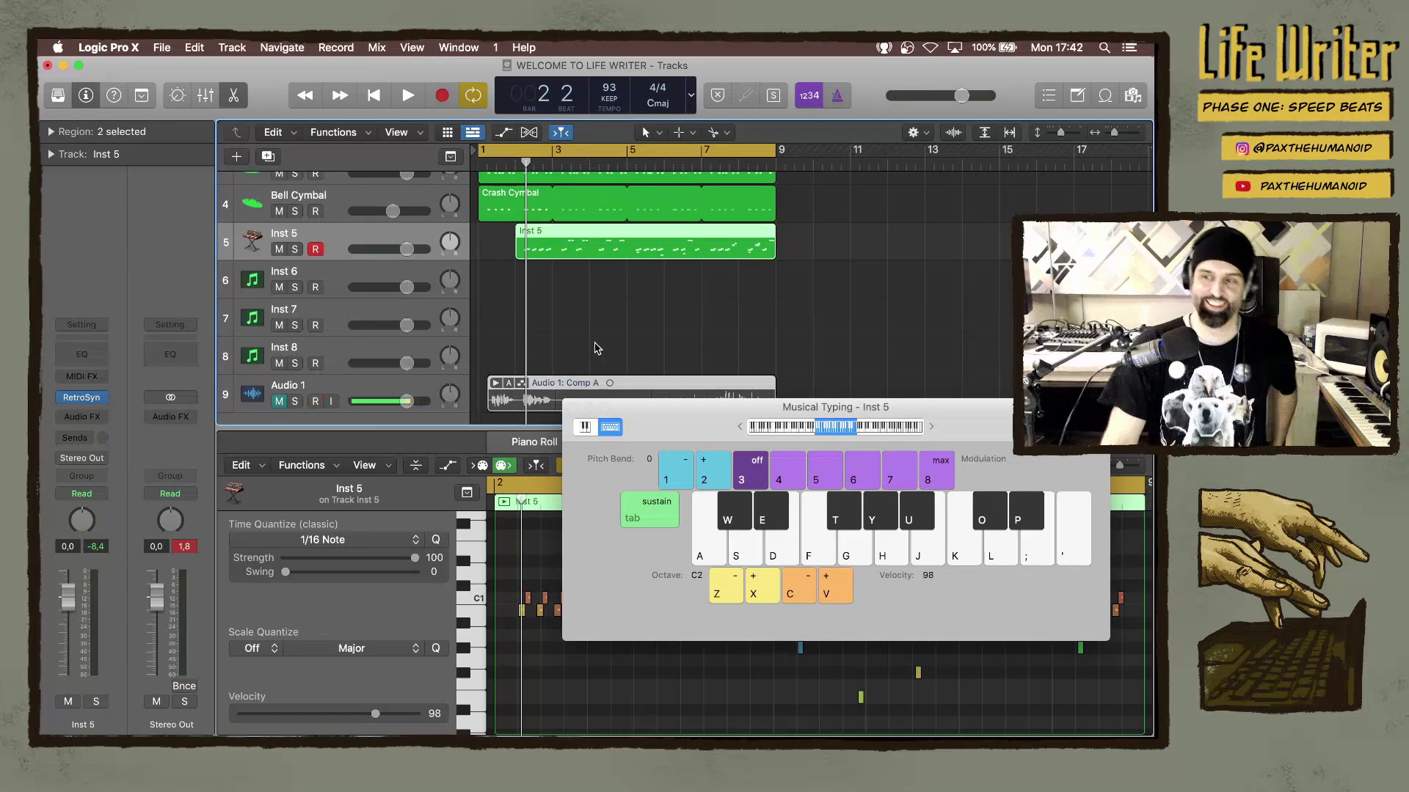
Split the Inst 5 recording at bar 3 during playback and copy its first one-bar piece to bar 1.
{"action": "key", "text": "space"}
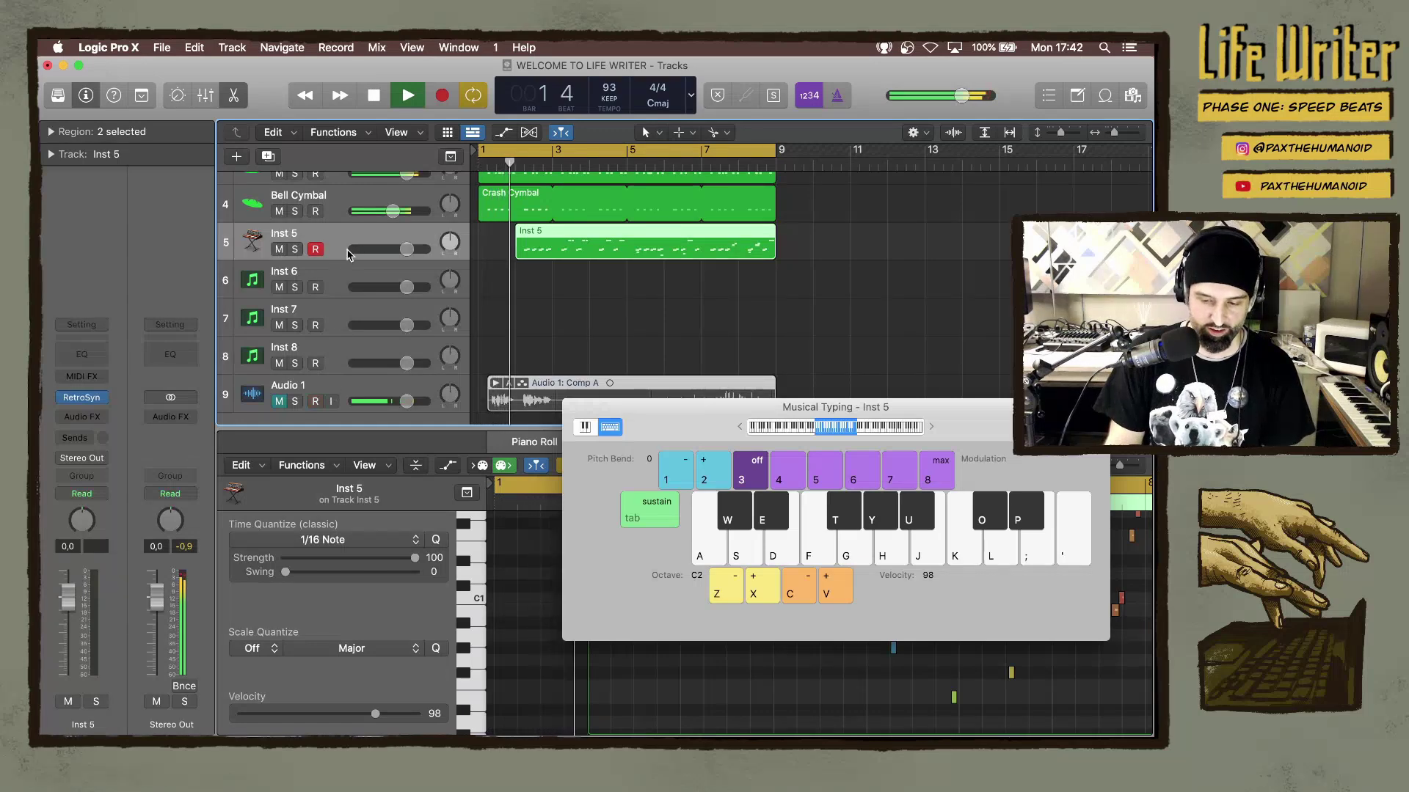
{"action": "left_click", "coordinate": [554, 252]}
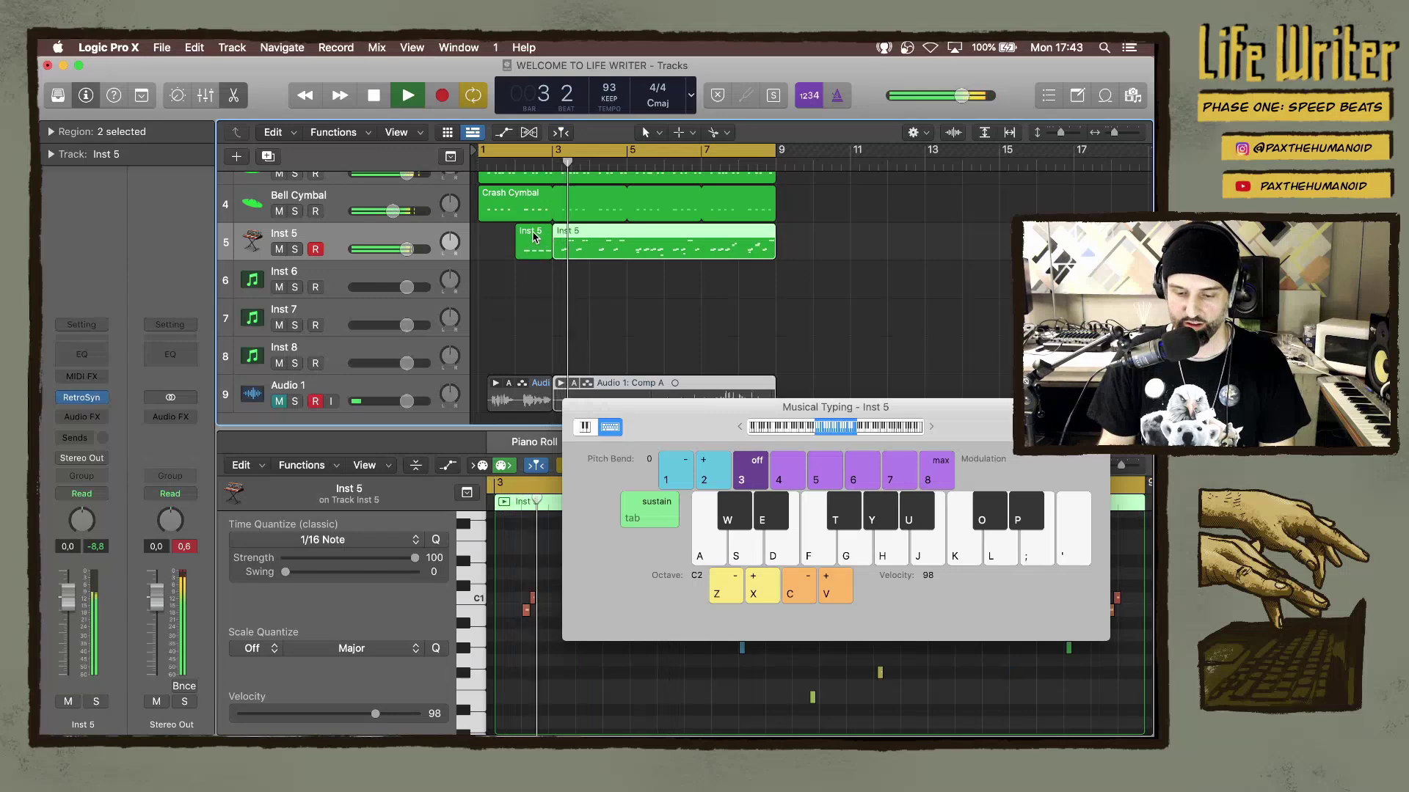
{"action": "left_click_drag", "start_coordinate": [534, 236], "coordinate": [497, 236]}
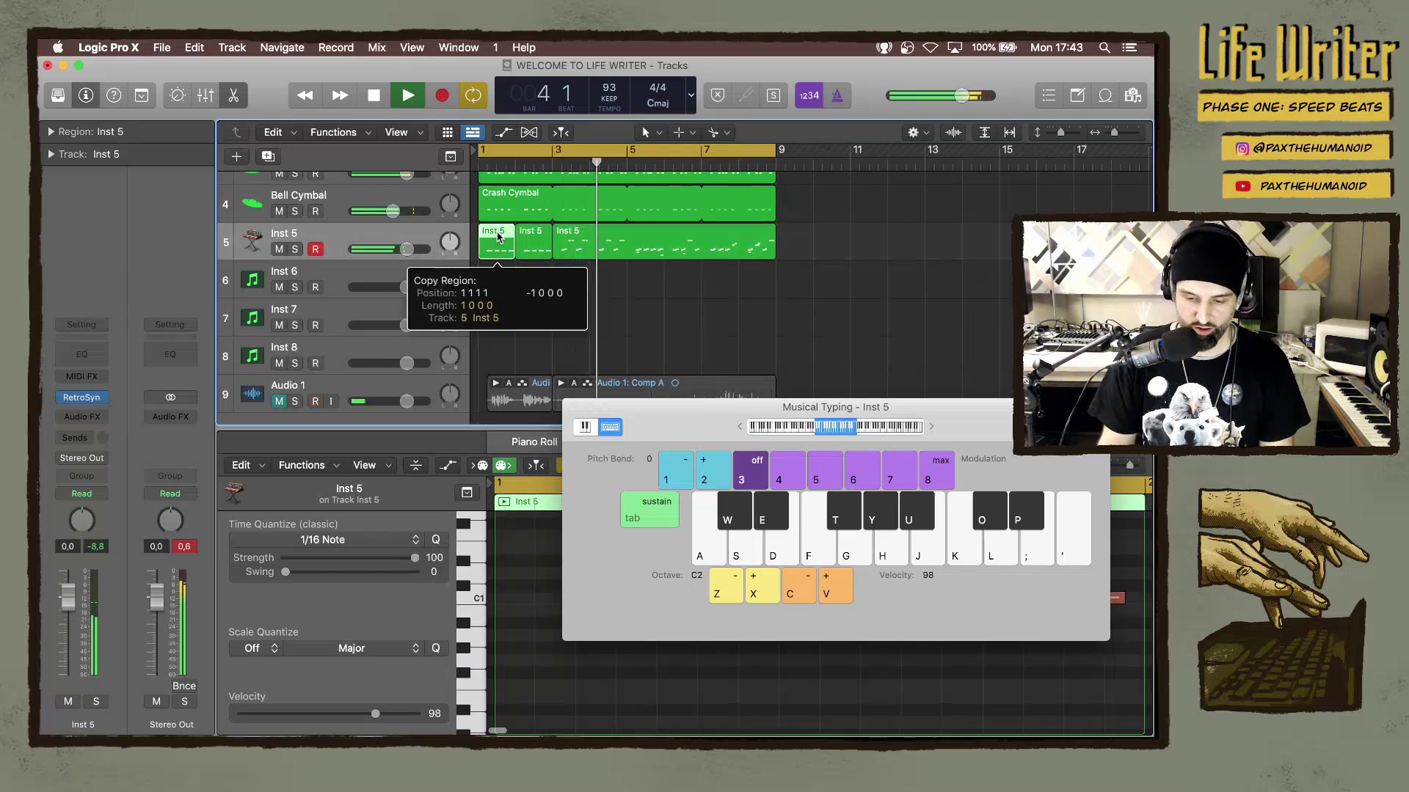
Join the three Inst 5 regions into one spanning bars 1 to 9, stop playback and save the project.
{"action": "left_click_drag", "start_coordinate": [596, 273], "coordinate": [505, 245]}
{"action": "right_click", "coordinate": [505, 245]}
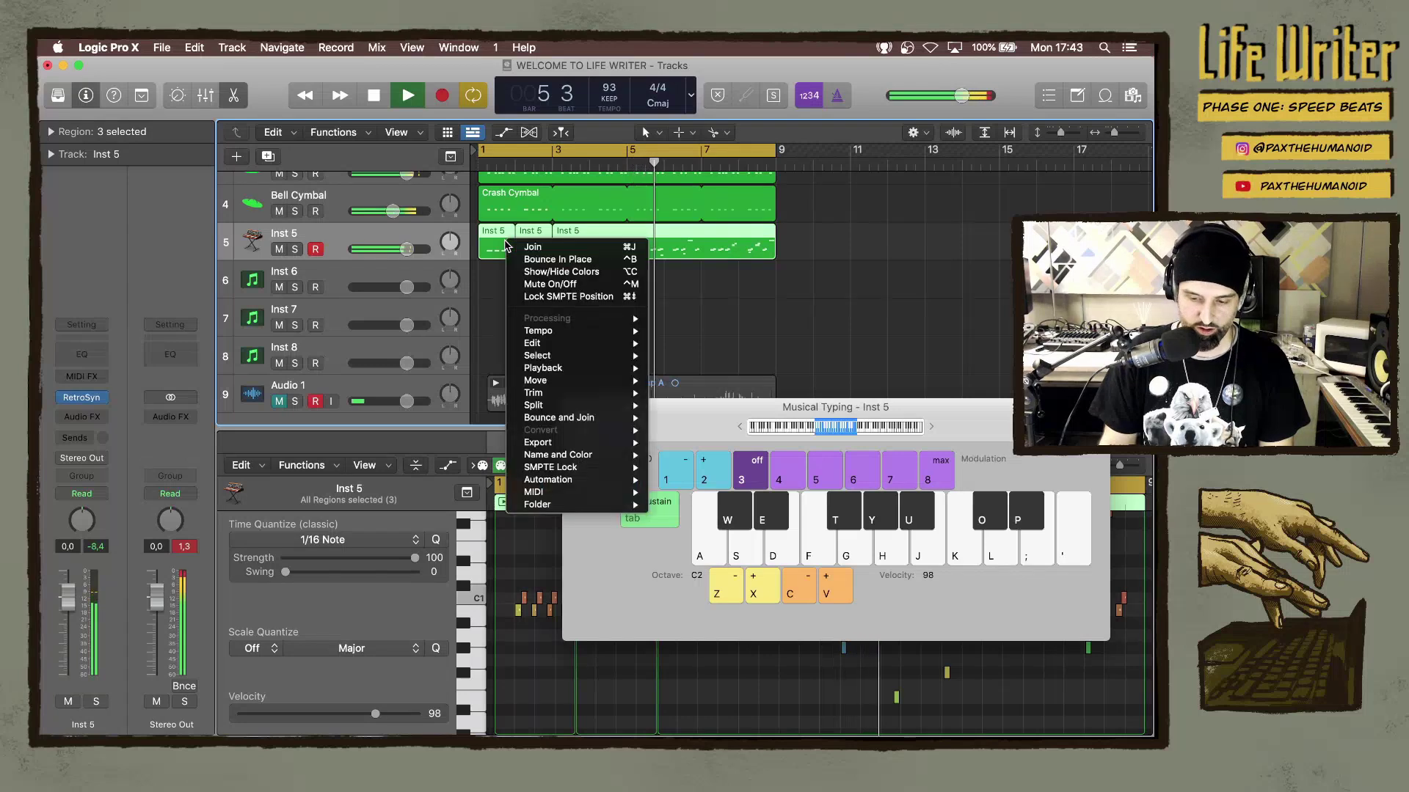
{"action": "left_click", "coordinate": [531, 278]}
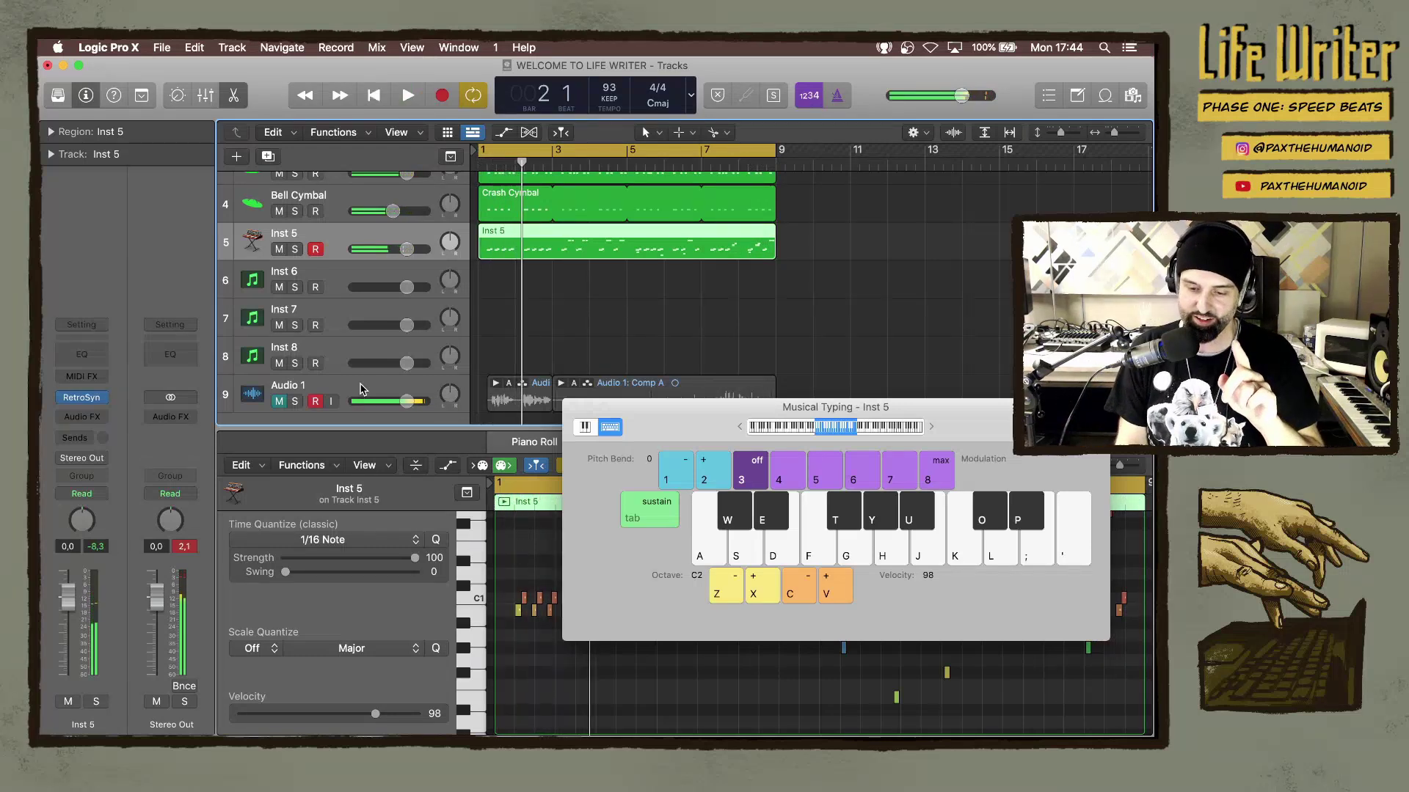
{"action": "key", "text": "space"}
{"action": "key", "text": "super+s"}
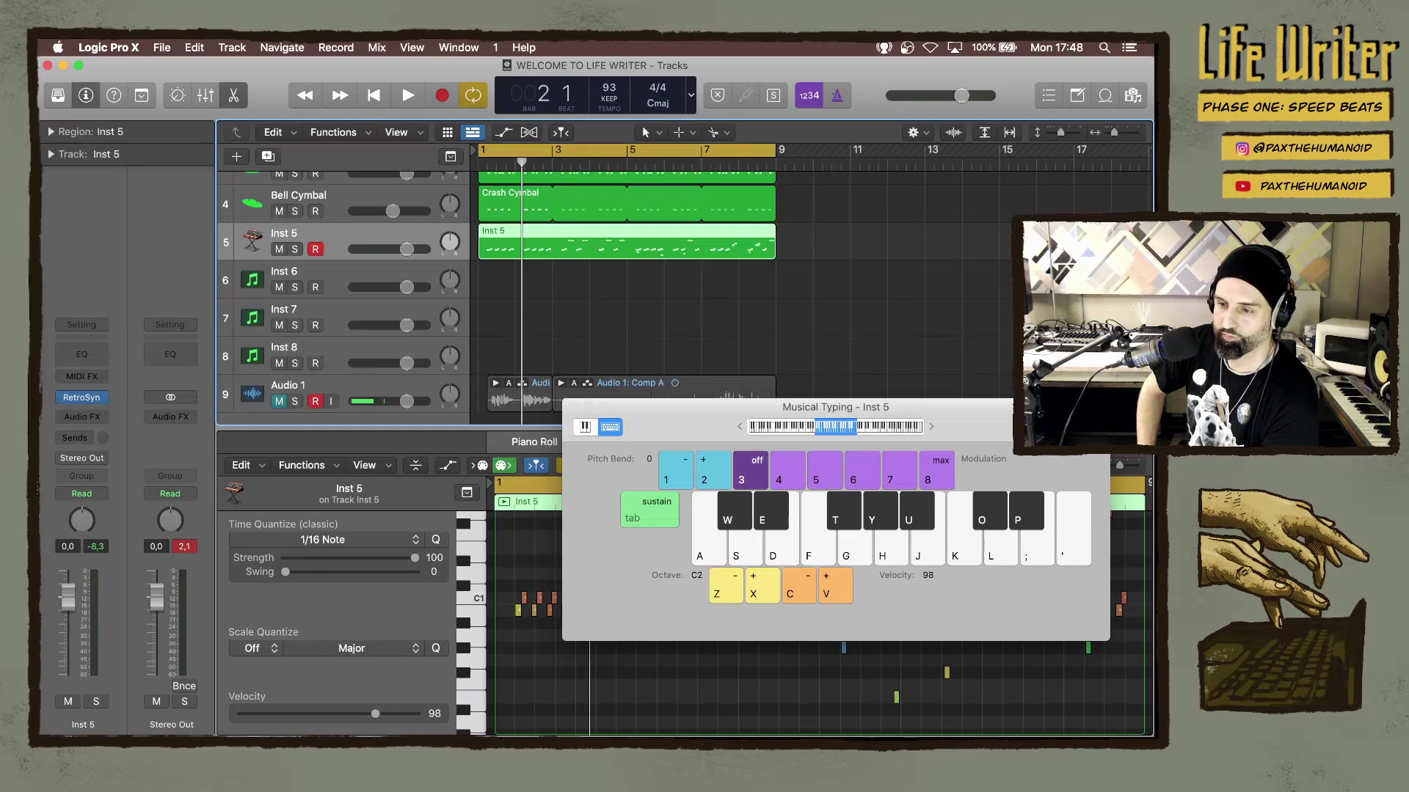
Duplicate the Audio 1 track as a new empty audio track while the beat plays, and unmute the new track.
{"action": "key", "text": "space"}
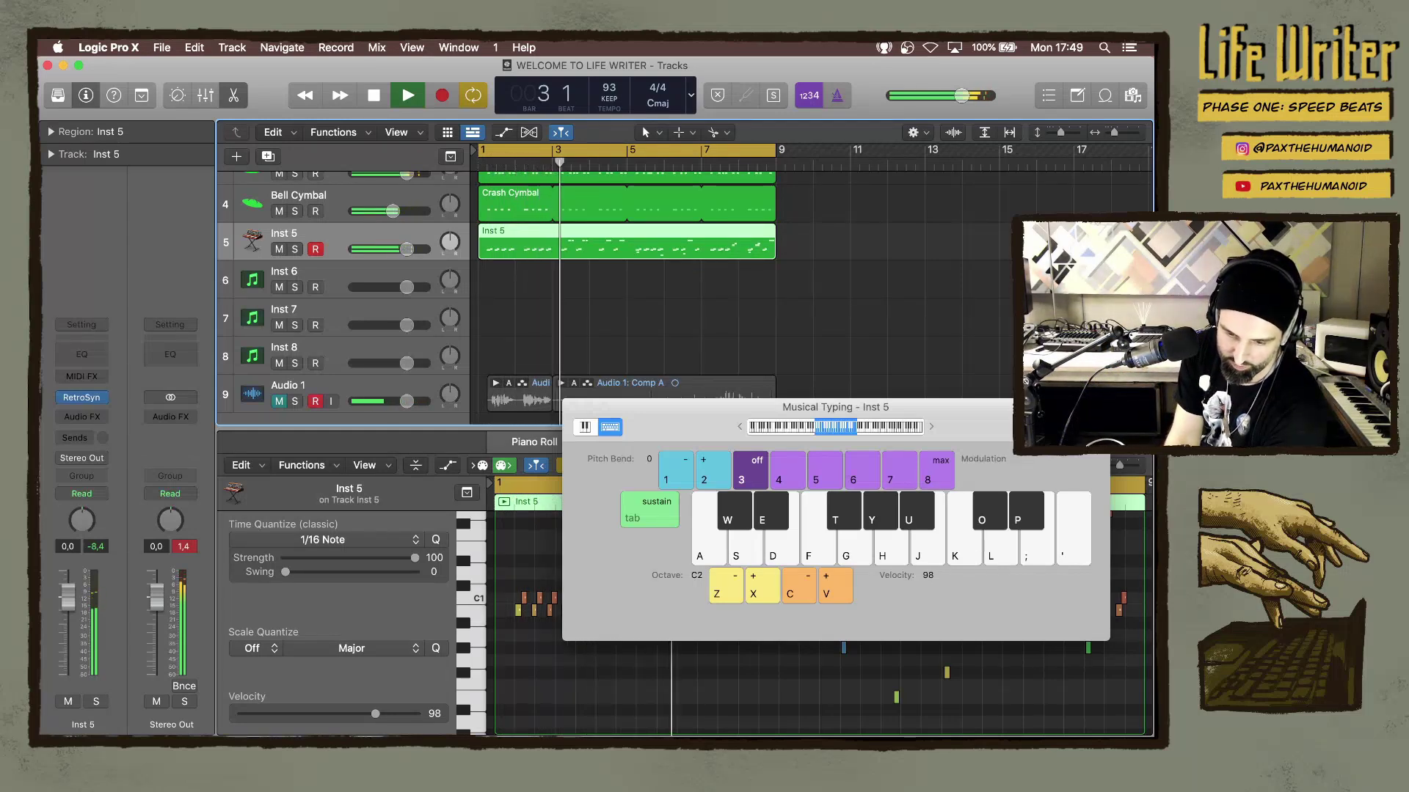
{"action": "left_click", "coordinate": [353, 350]}
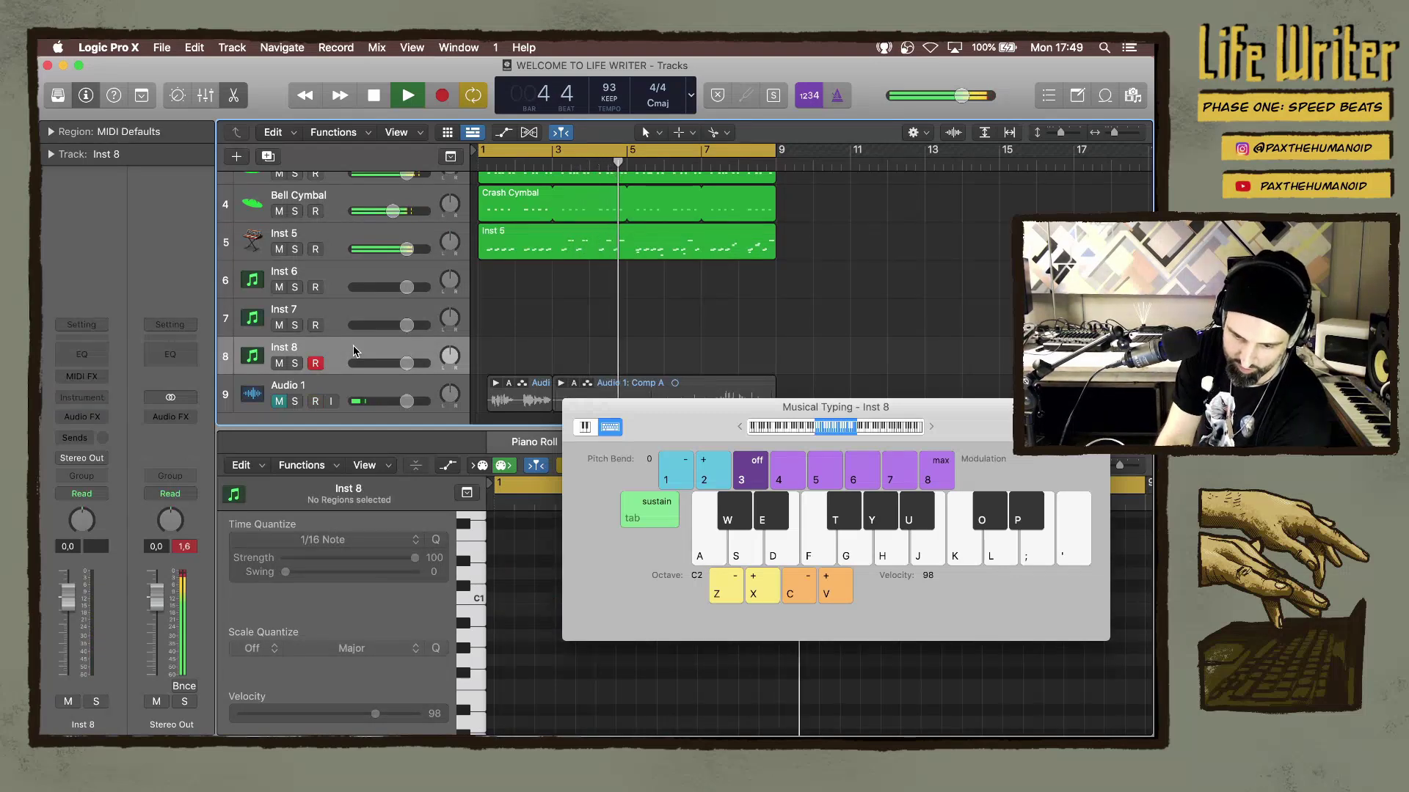
{"action": "left_click", "coordinate": [341, 380]}
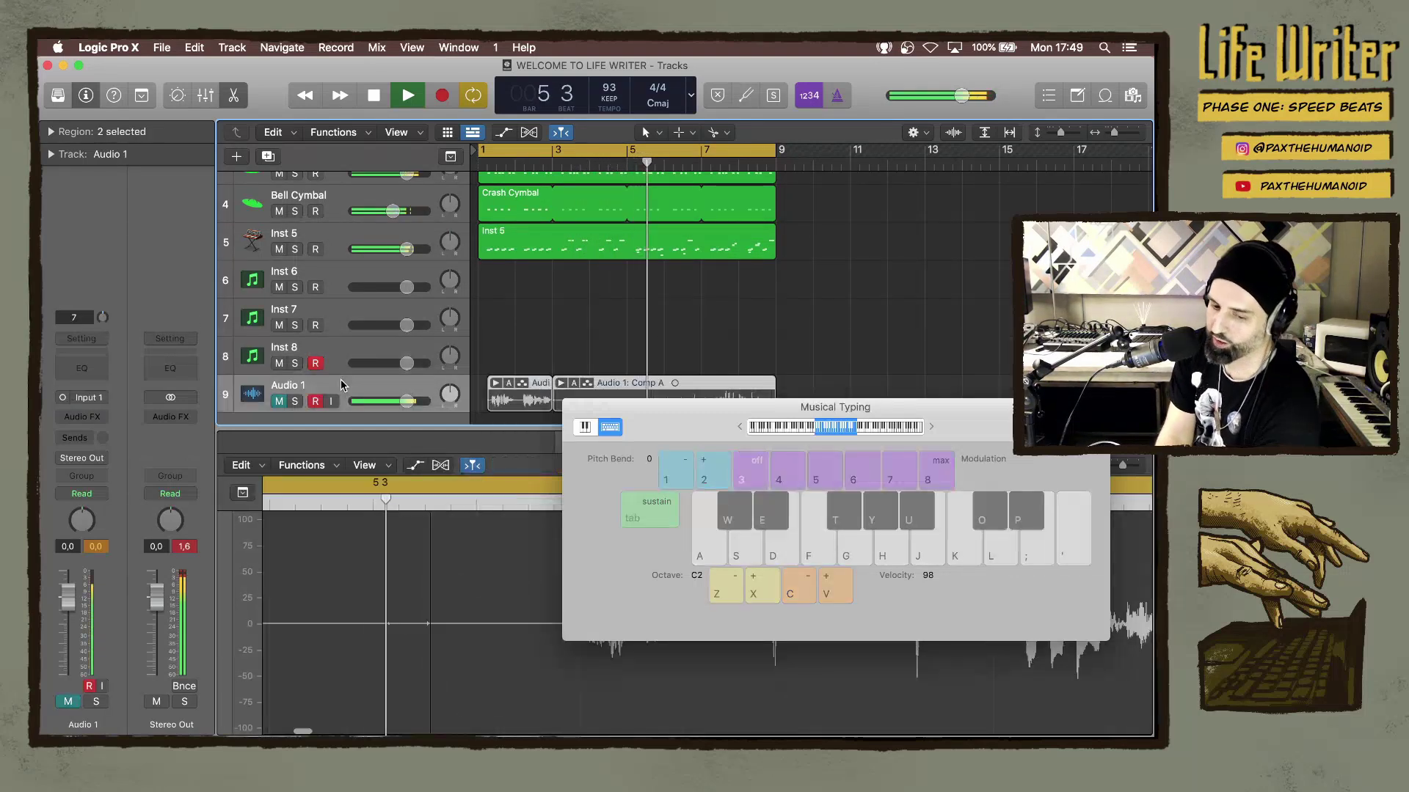
{"action": "key", "text": "super+d"}
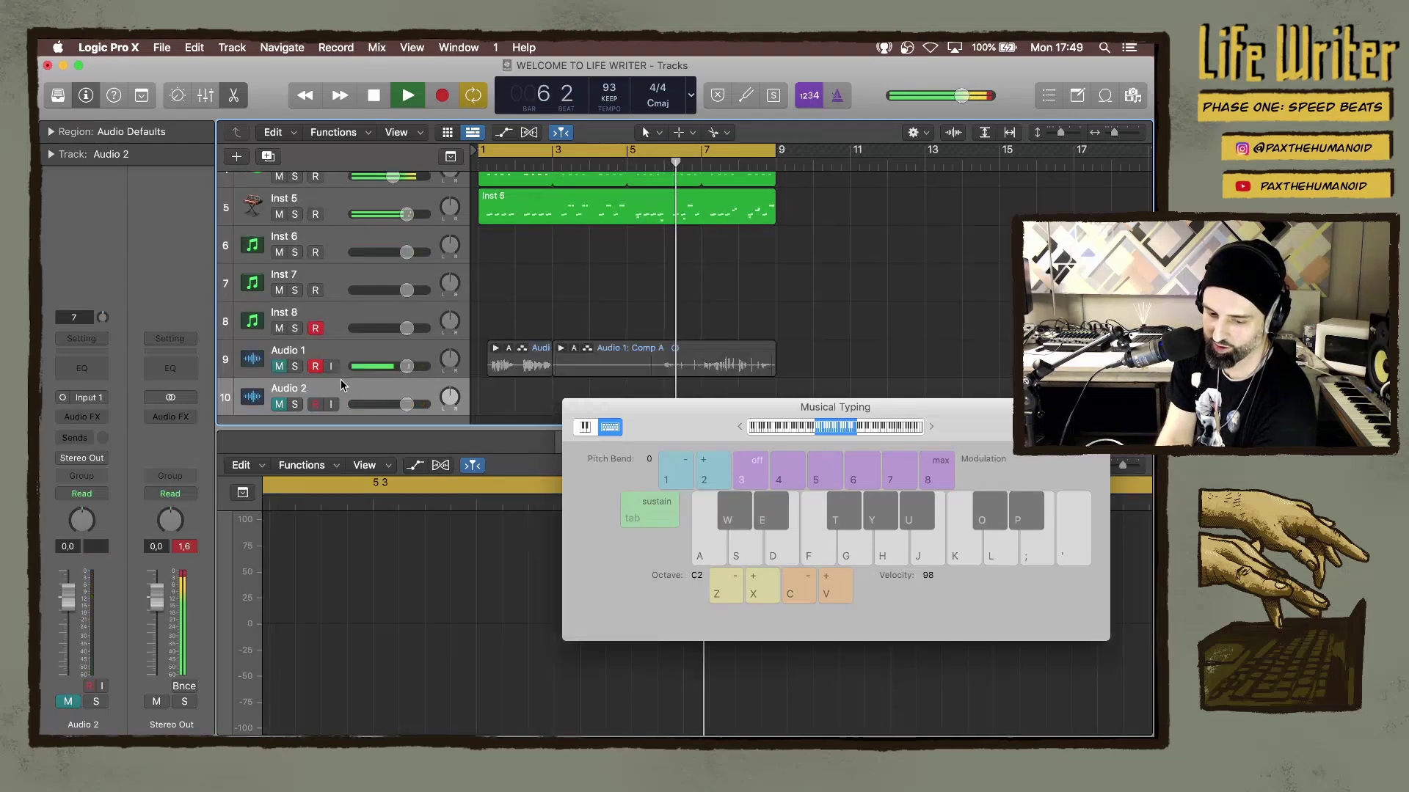
{"action": "left_click", "coordinate": [279, 404]}
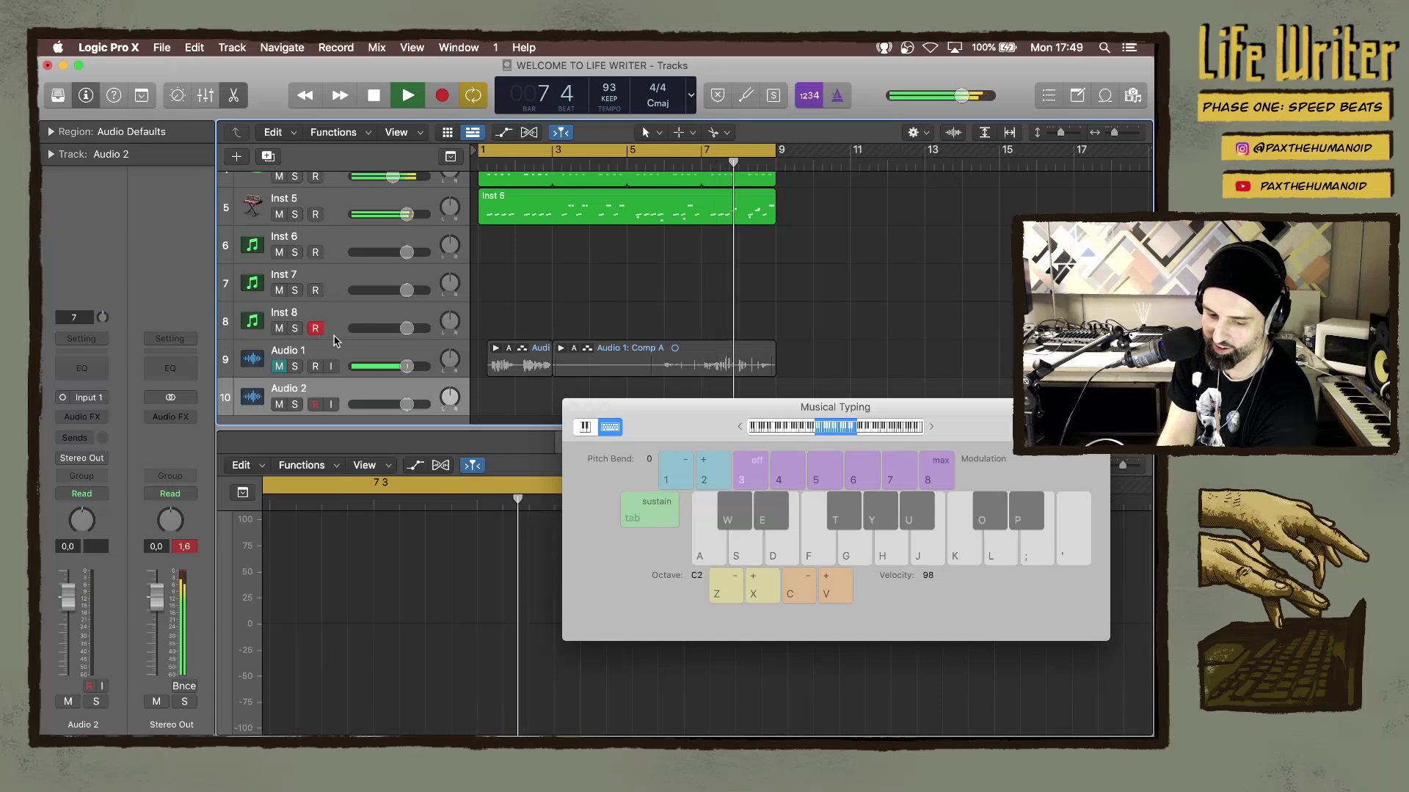
Record an audio take on the Audio 2 track across the cycle from bar 1 to bar 9.
{"action": "key", "text": "space"}
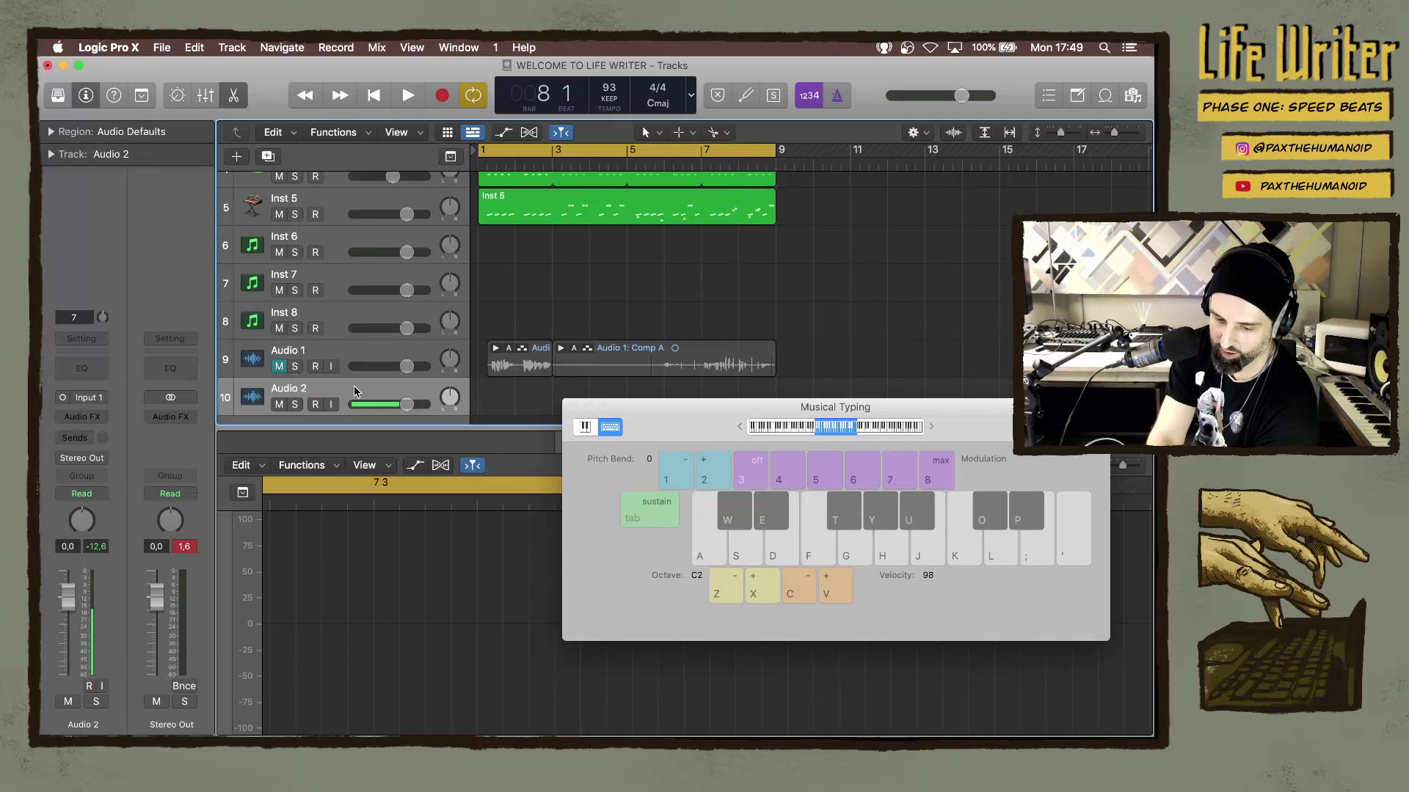
{"action": "key", "text": "r"}
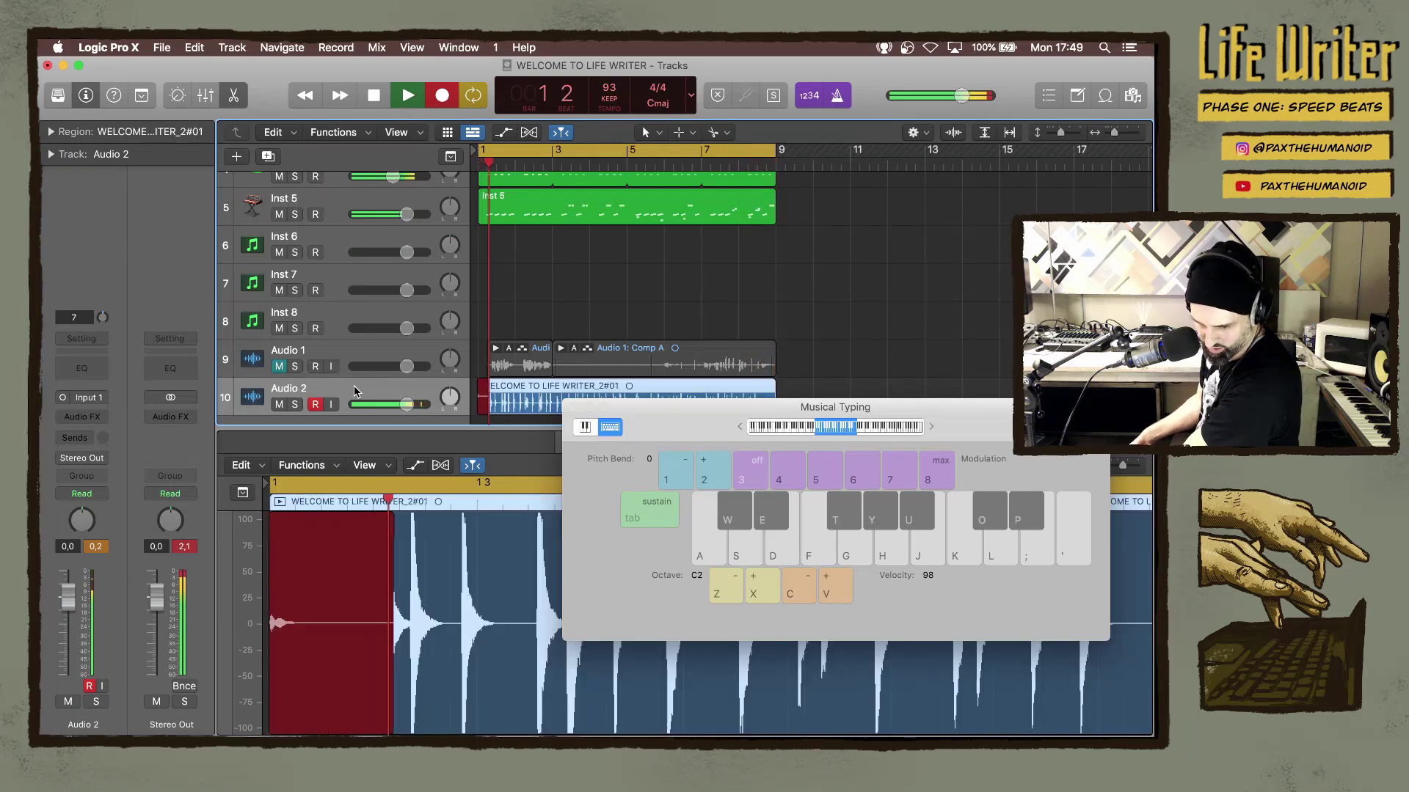
{"action": "key", "text": "space"}
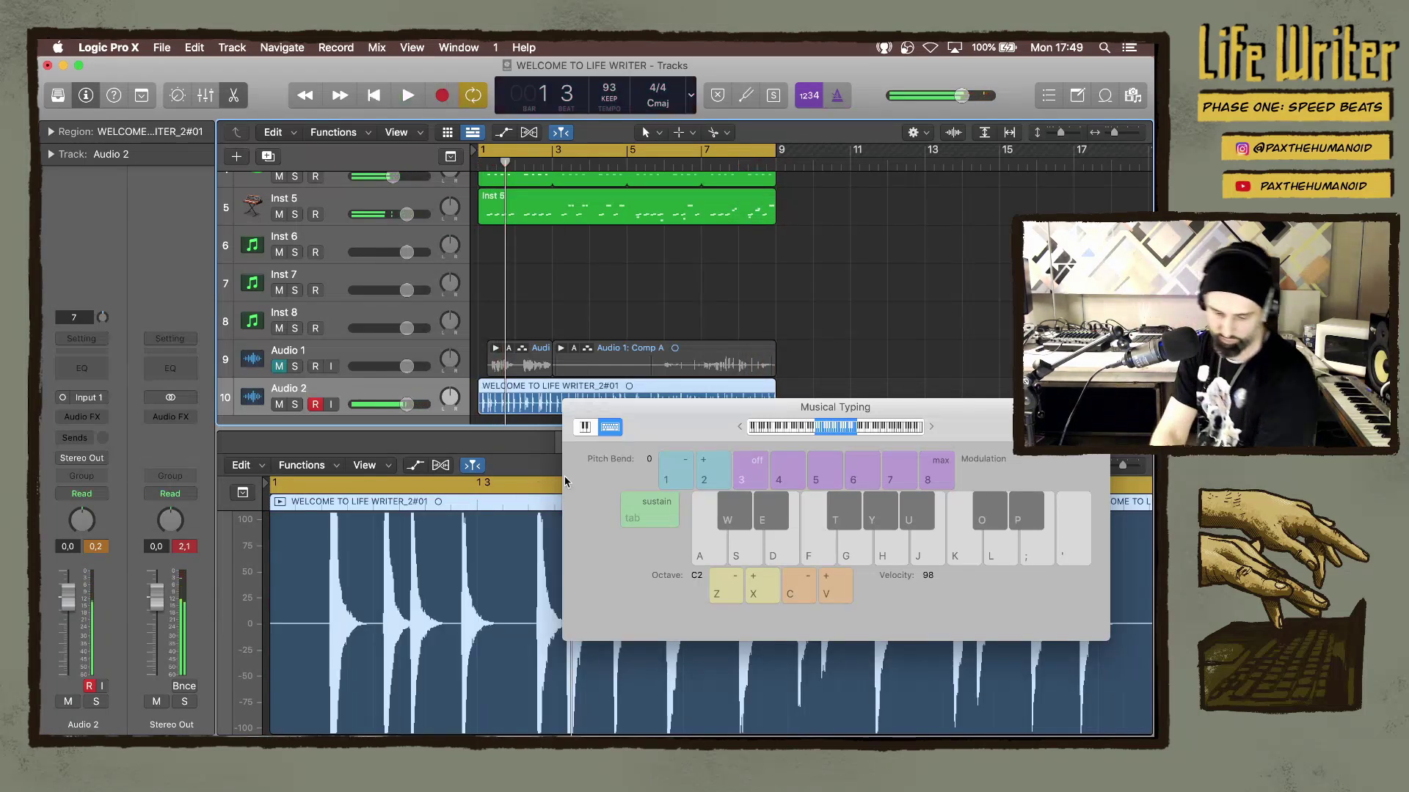
Trim the start of the Audio 2 take to bar 5 beat 3 and duplicate the track as another empty audio track.
{"action": "left_click_drag", "start_coordinate": [658, 422], "coordinate": [595, 567]}
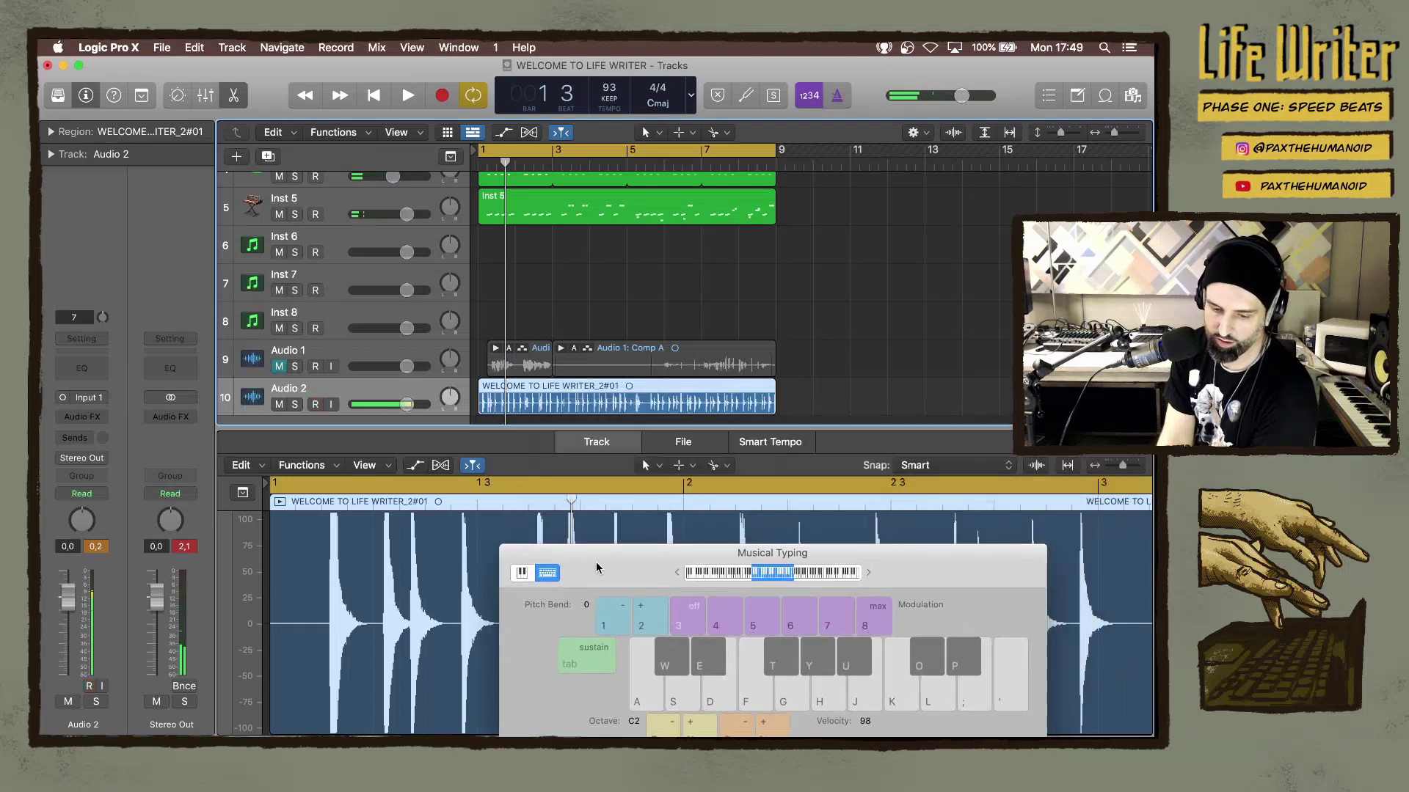
{"action": "left_click_drag", "start_coordinate": [480, 411], "coordinate": [649, 409]}
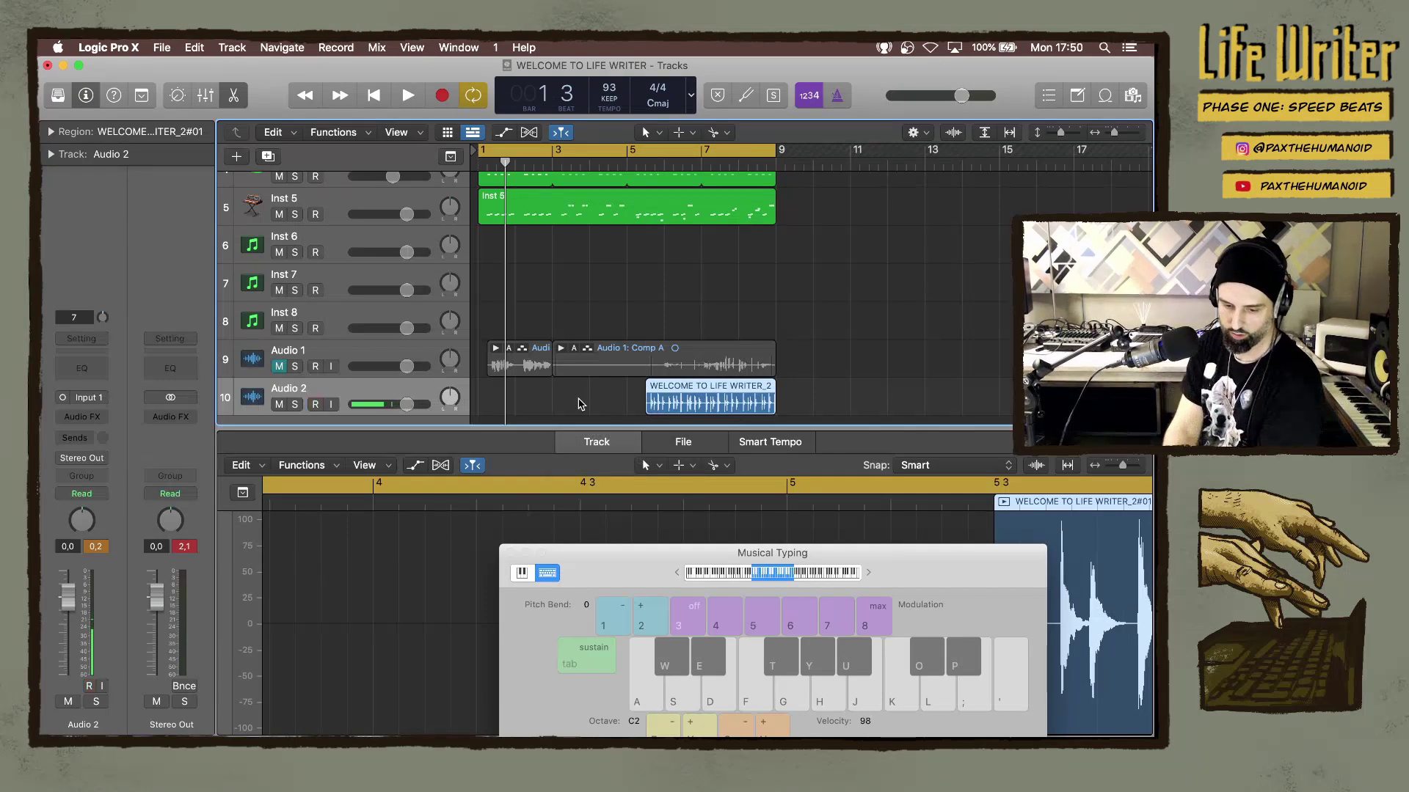
{"action": "key", "text": "super+d"}
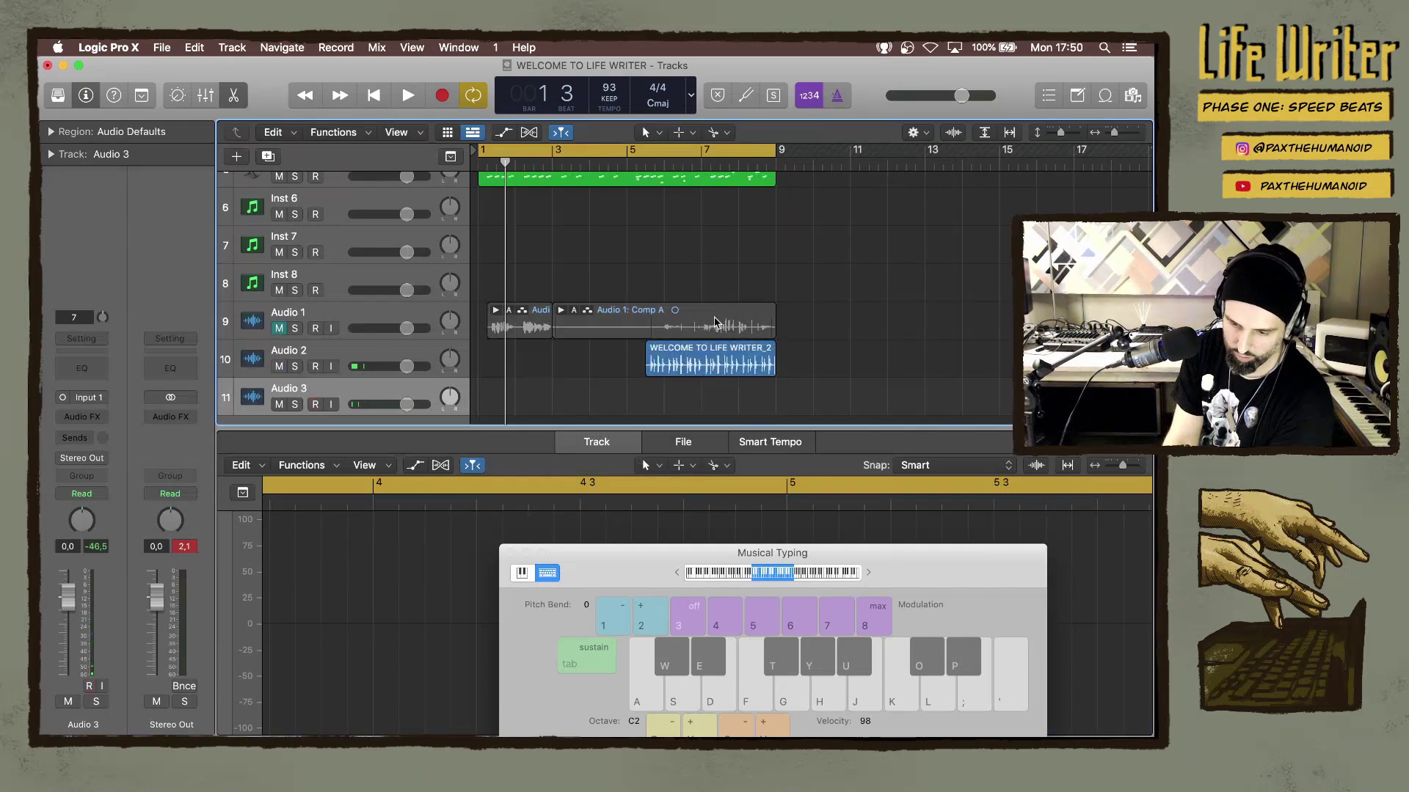
Split the Audio 2 region at bar 7 and delete the part before the cut.
{"action": "mouse_move", "coordinate": [700, 351]}
{"action": "left_mouse_down"}
{"action": "mouse_move", "coordinate": [515, 347]}
{"action": "mouse_move", "coordinate": [699, 350]}
{"action": "left_mouse_up"}
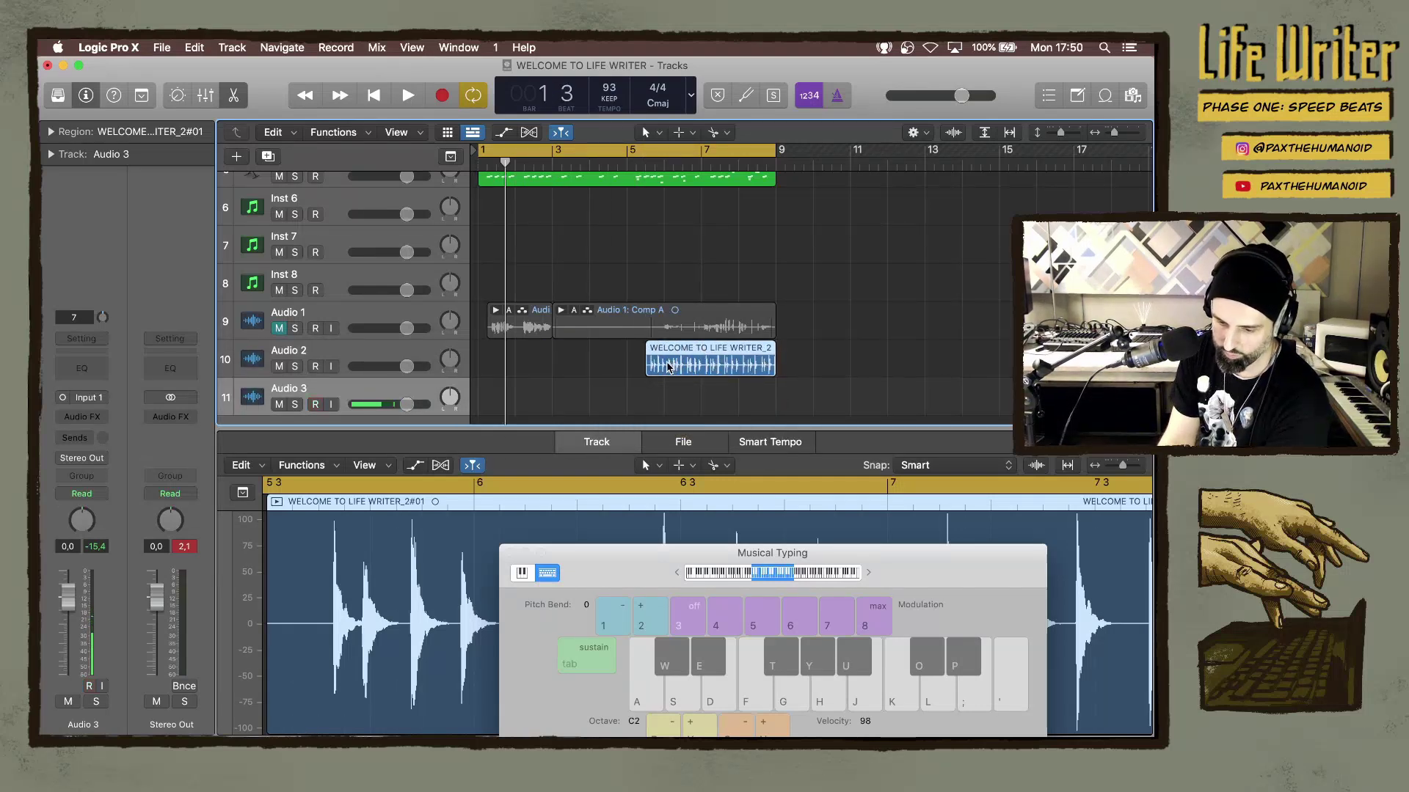
{"action": "left_click", "coordinate": [699, 371], "text": "super"}
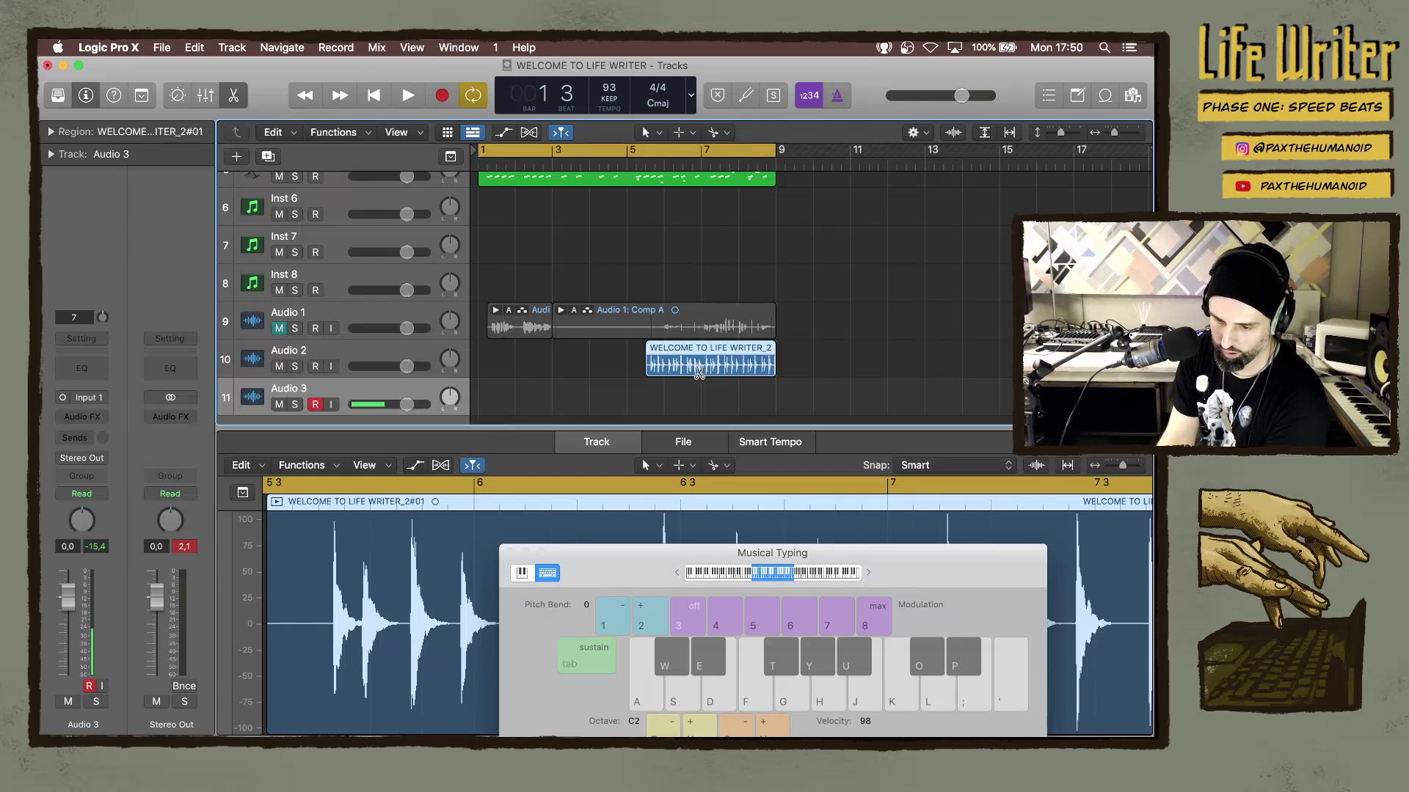
{"action": "key", "text": "space"}
{"action": "left_click", "coordinate": [675, 363]}
{"action": "key", "text": "Delete"}
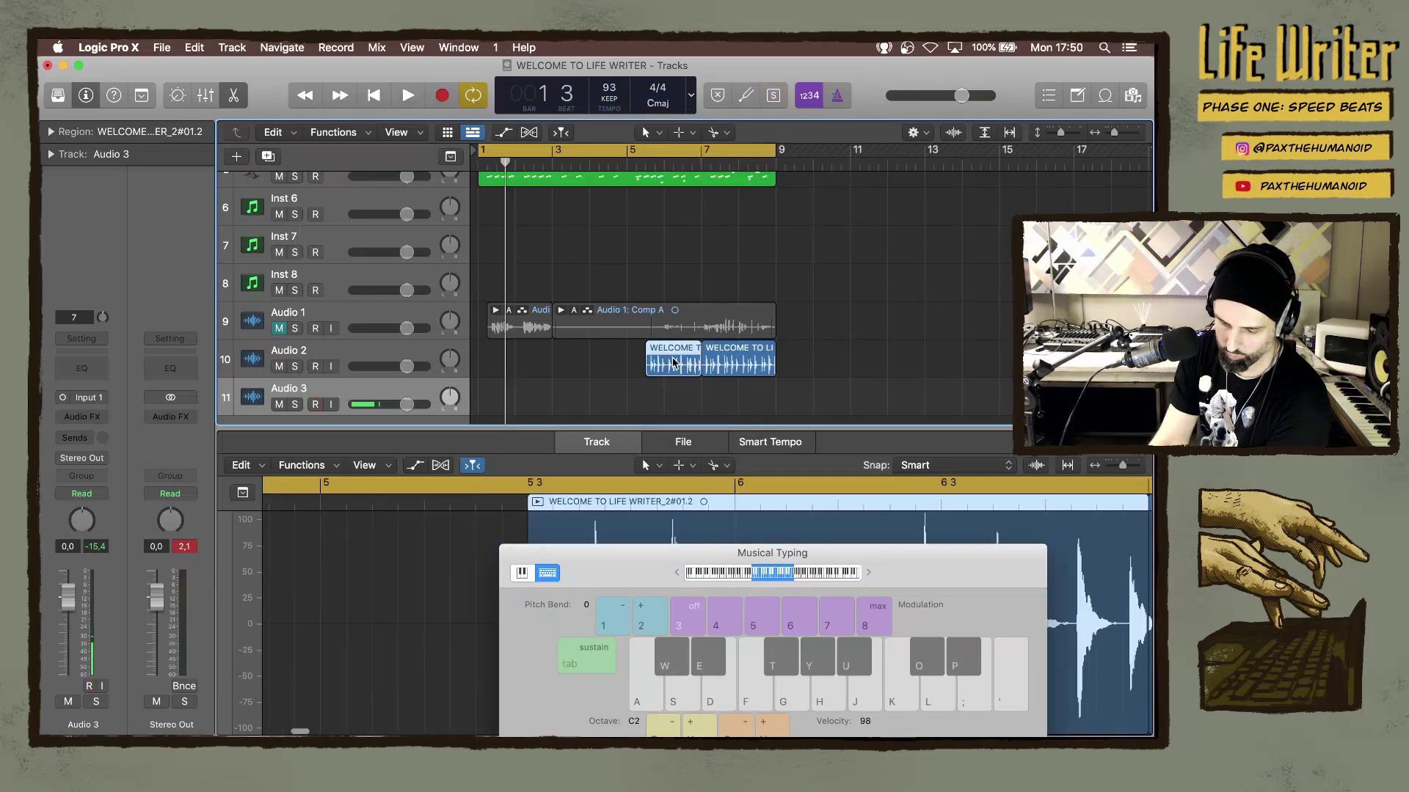
Move the remaining two-bar Audio 2 region to bar 1 and loop it up to bar 9.
{"action": "left_click_drag", "start_coordinate": [693, 360], "coordinate": [497, 354]}
{"action": "left_click", "coordinate": [508, 355]}
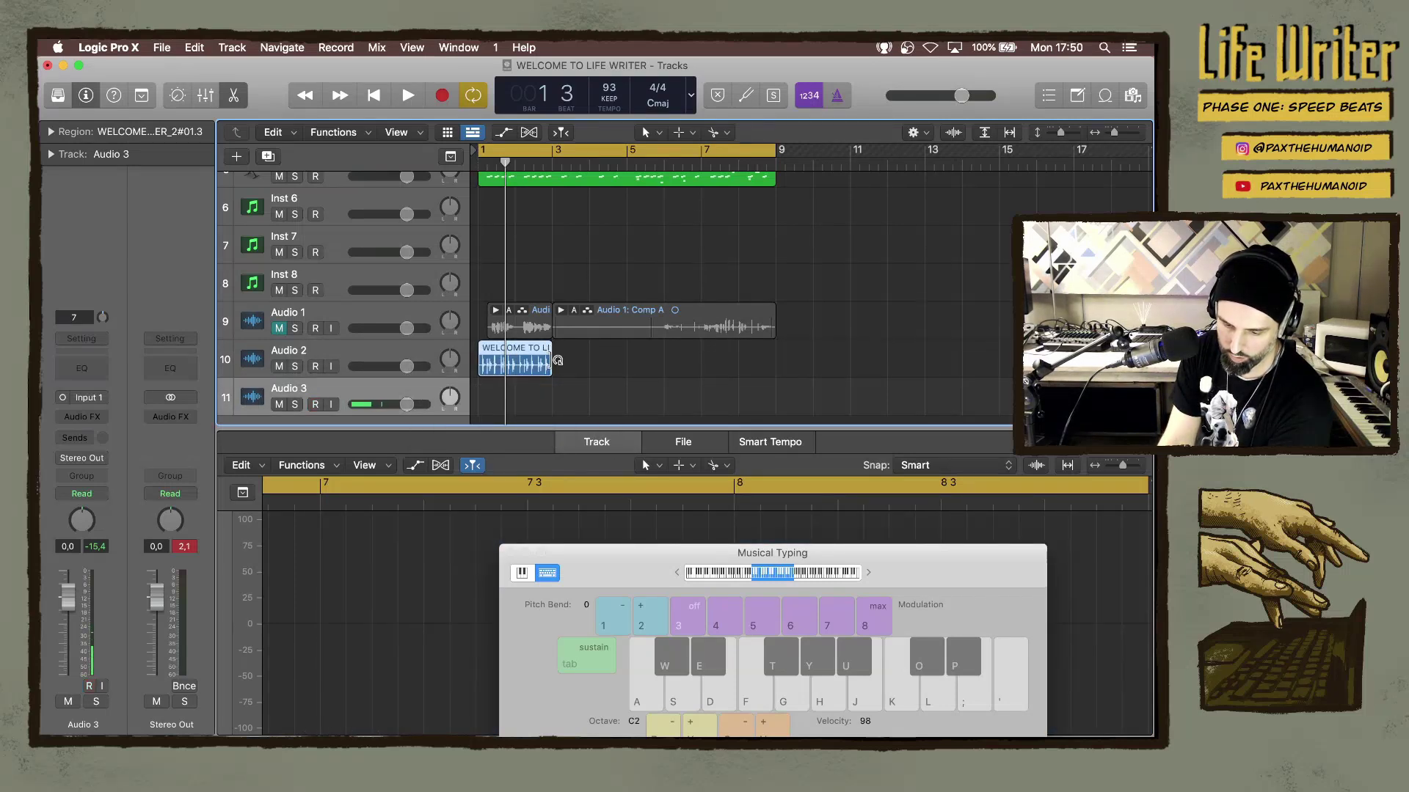
{"action": "left_click_drag", "start_coordinate": [558, 363], "coordinate": [777, 370]}
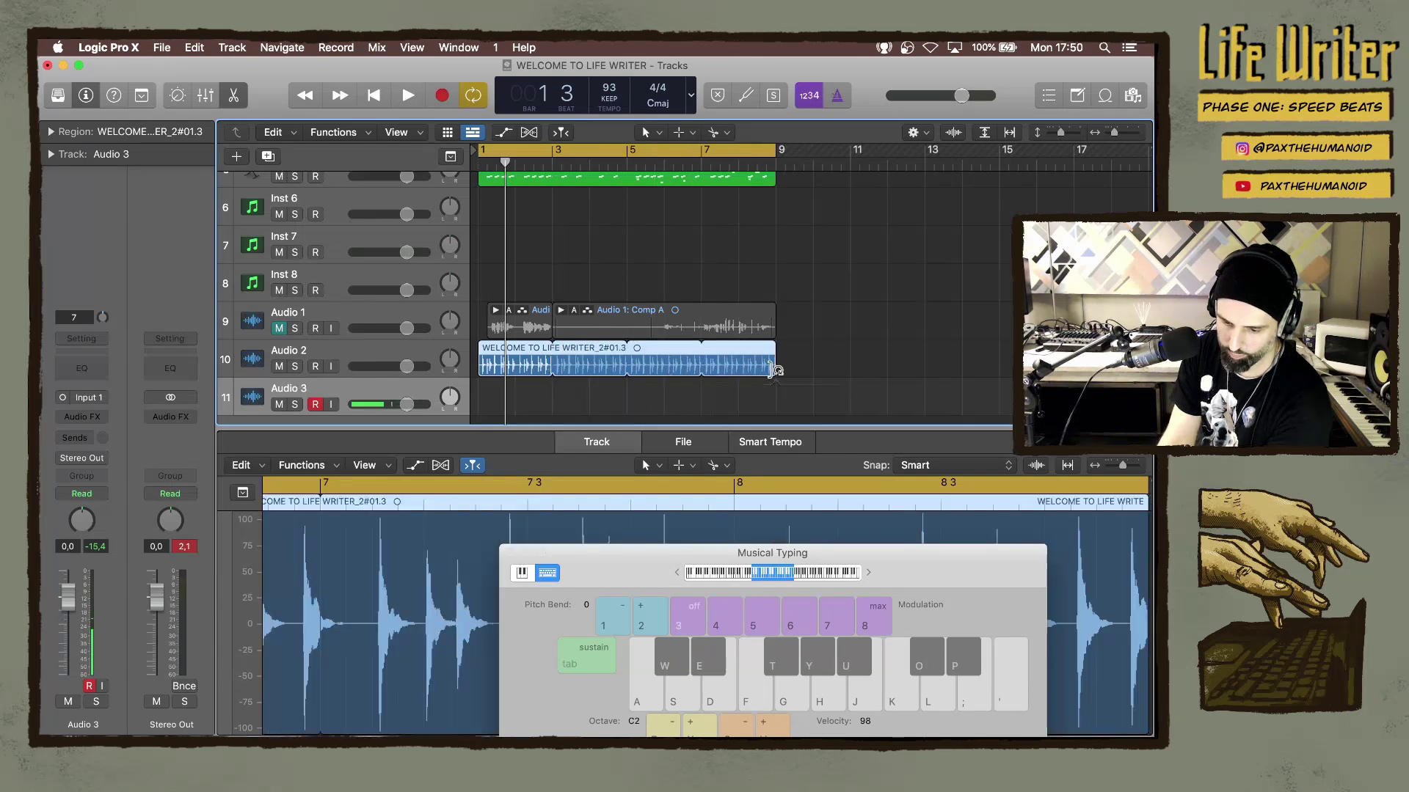
Record an audio take on the Audio 3 track across the cycle from bar 1 to bar 9.
{"action": "left_click", "coordinate": [333, 394]}
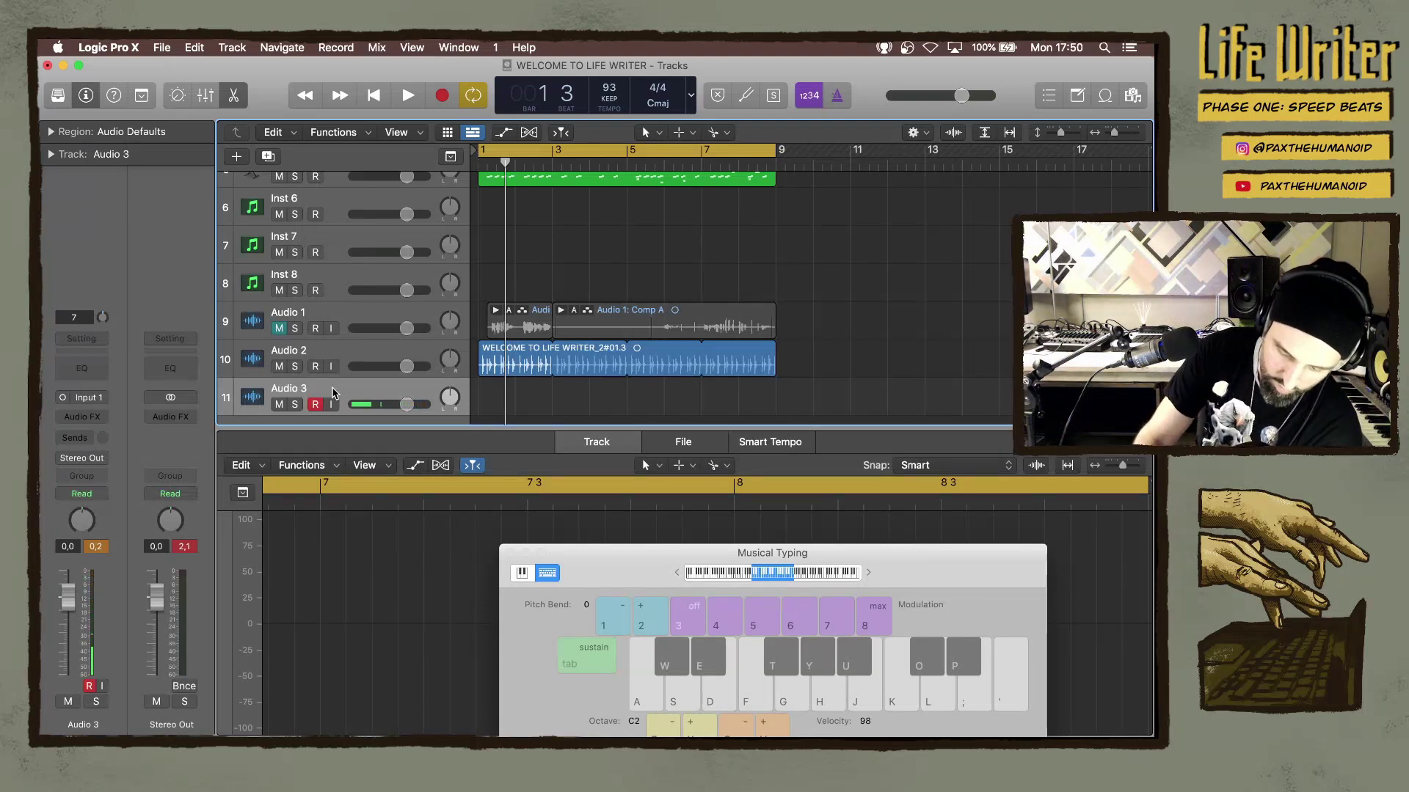
{"action": "key", "text": "r"}
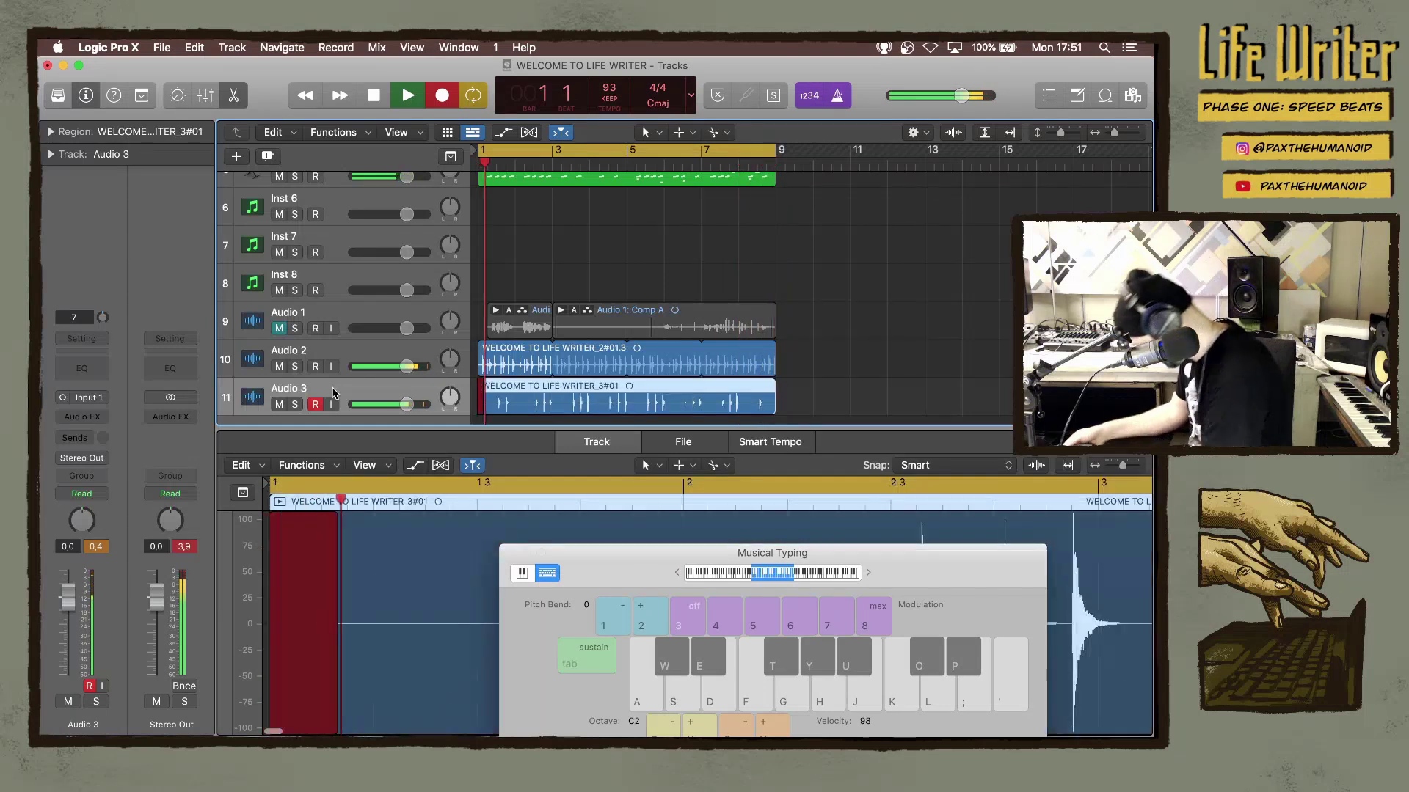
{"action": "key", "text": "space"}
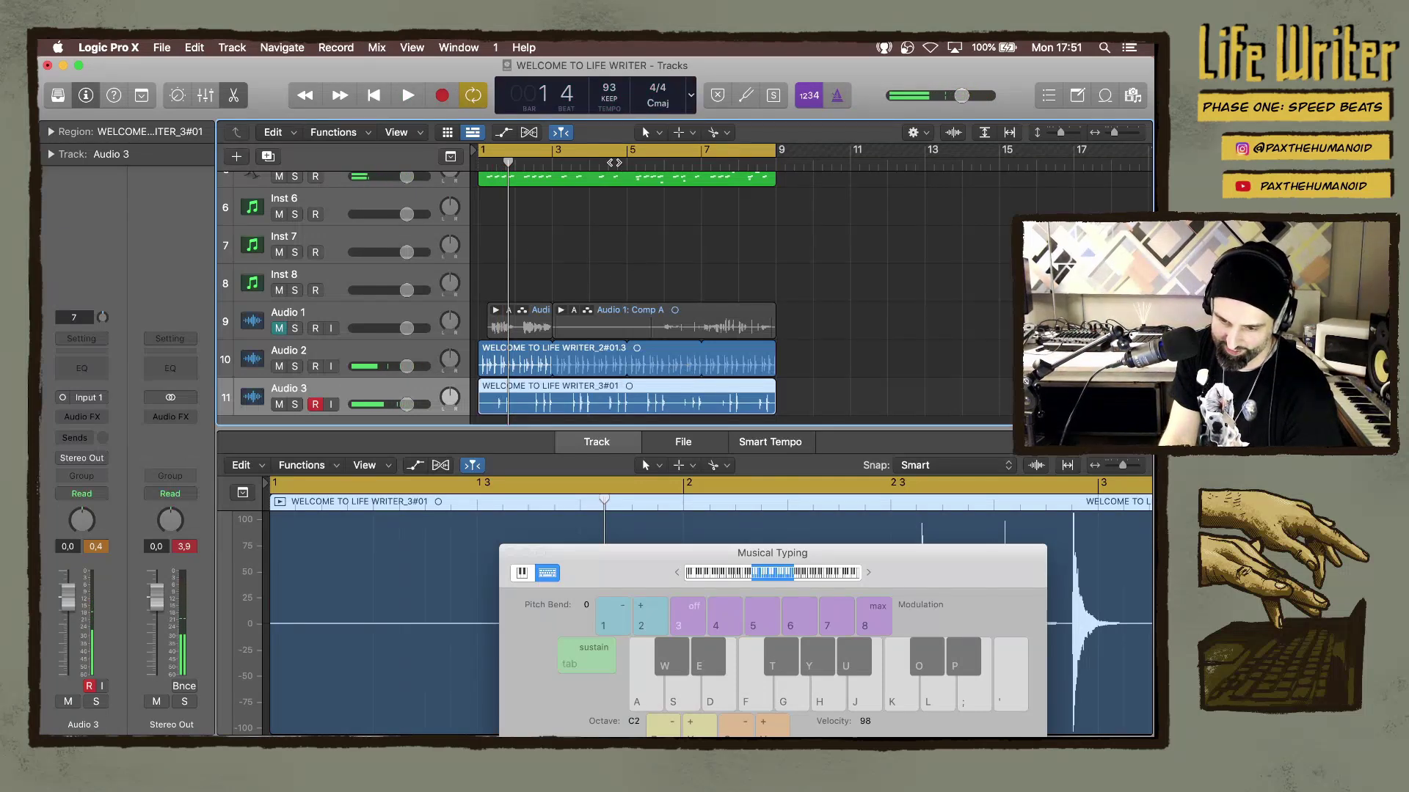
Cut the Audio 3 take down to bars 6 to 8 by trimming its start and deleting the part after bar 8.
{"action": "key", "text": "space"}
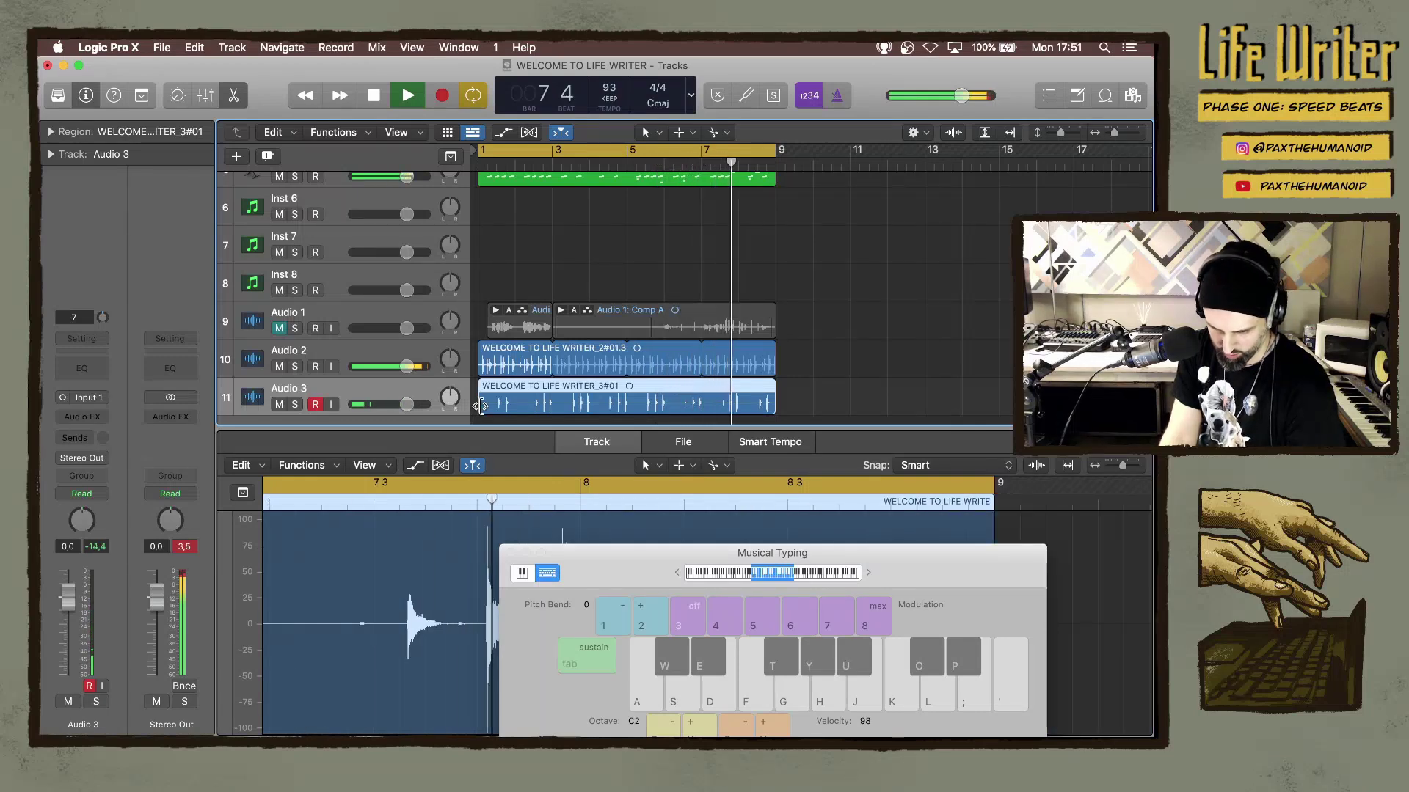
{"action": "left_click_drag", "start_coordinate": [482, 405], "coordinate": [678, 414]}
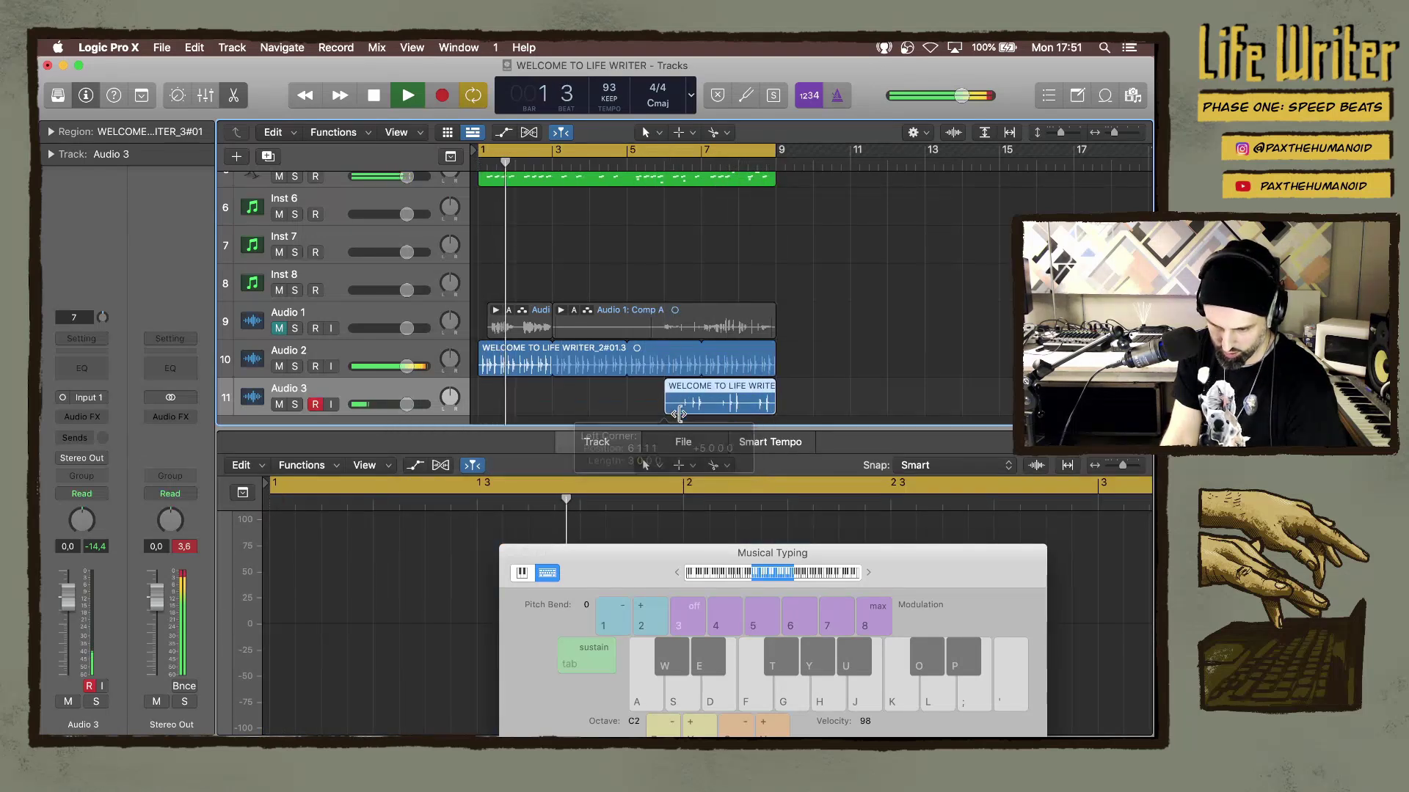
{"action": "right_click", "coordinate": [747, 409]}
{"action": "left_click_drag", "start_coordinate": [747, 409], "coordinate": [738, 409]}
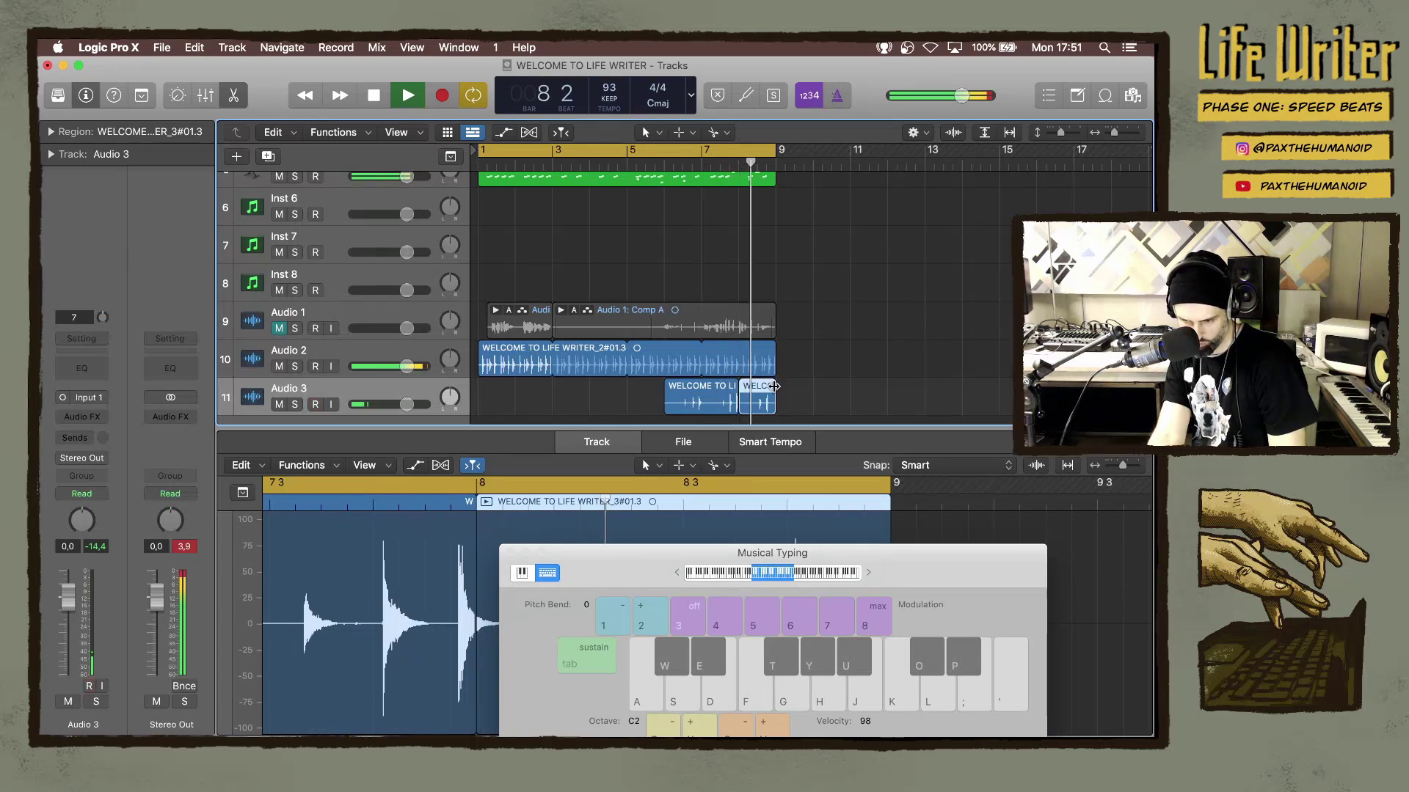
{"action": "key", "text": "Delete"}
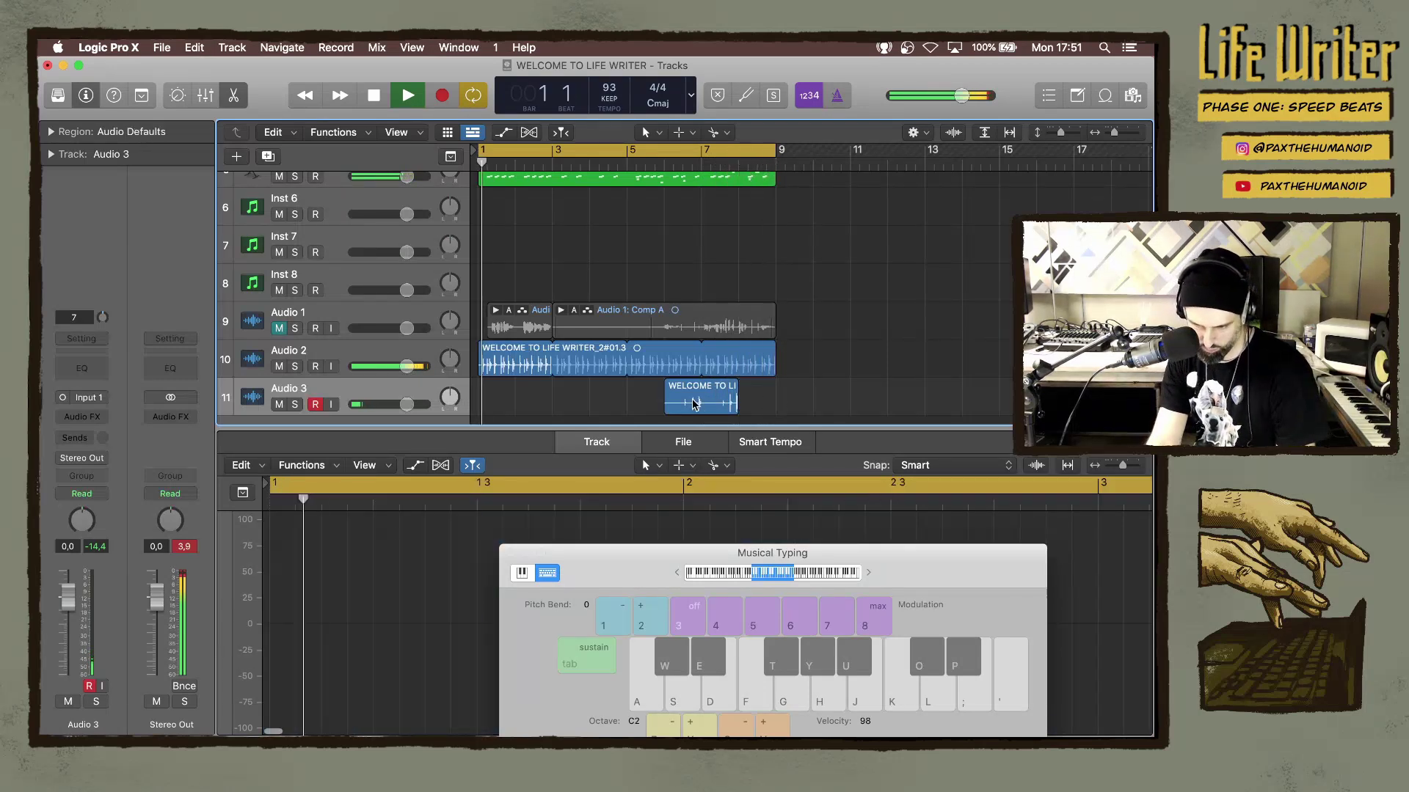
Move the two-bar Audio 3 region to bar 1 and loop it up to bar 9.
{"action": "left_click_drag", "start_coordinate": [734, 388], "coordinate": [551, 386]}
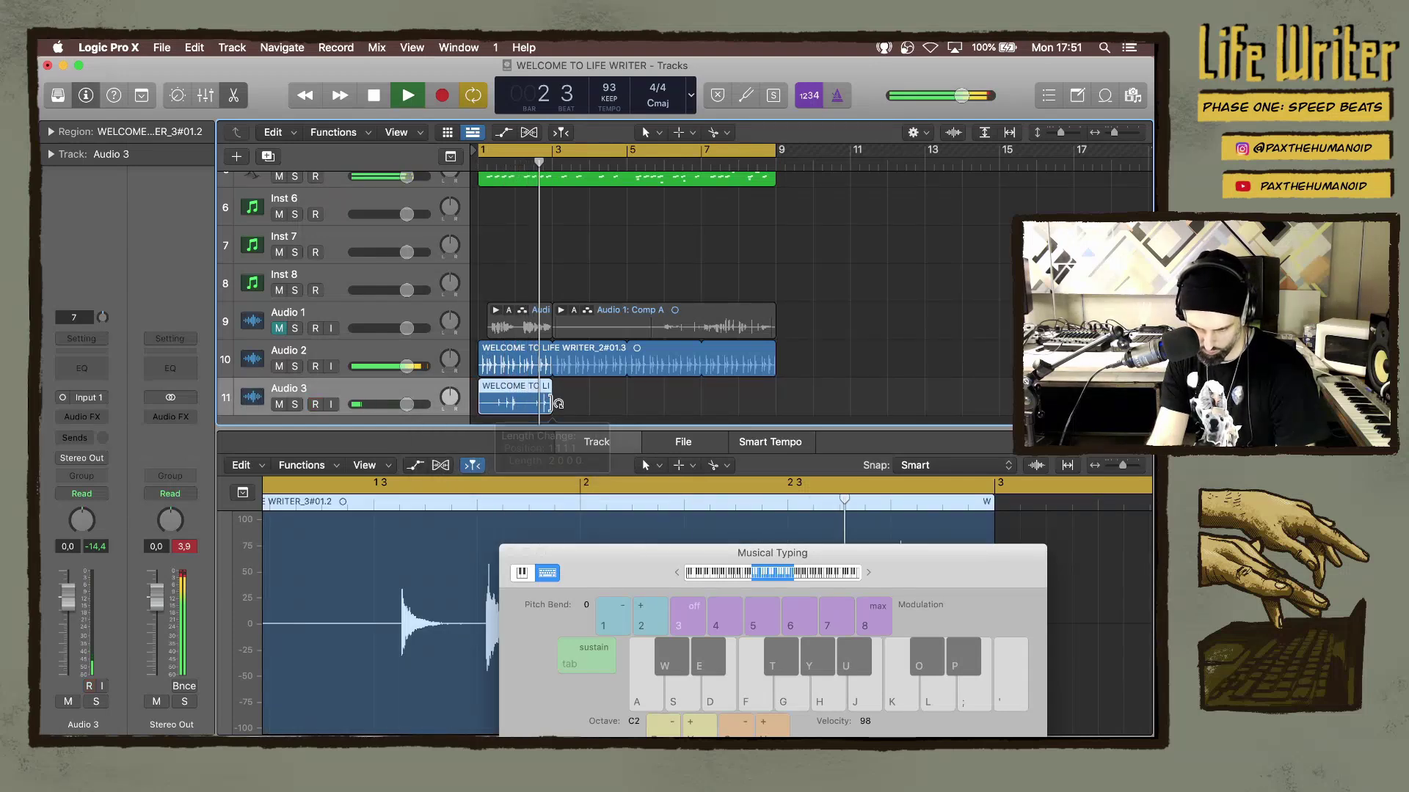
{"action": "left_click_drag", "start_coordinate": [554, 403], "coordinate": [774, 391]}
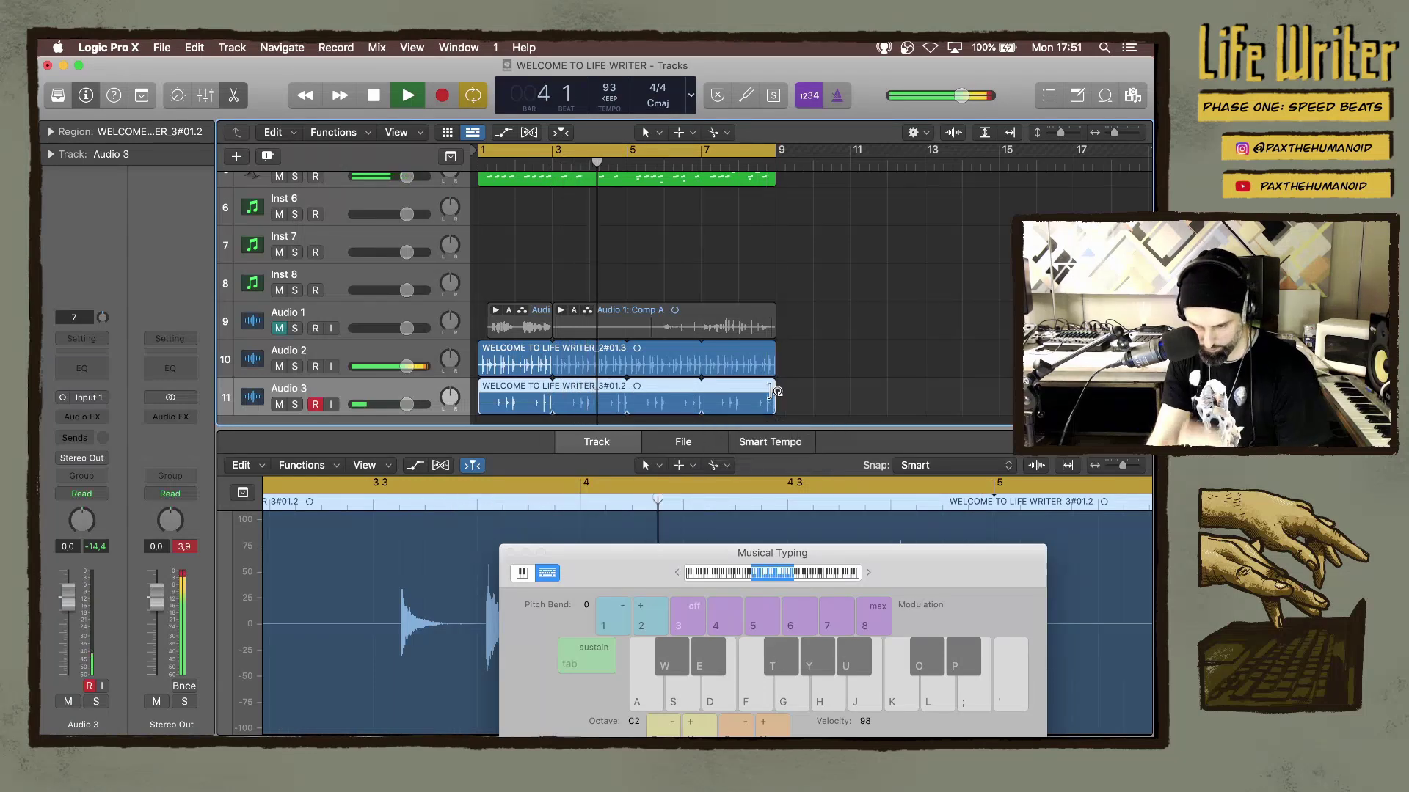
{"action": "left_click", "coordinate": [316, 405]}
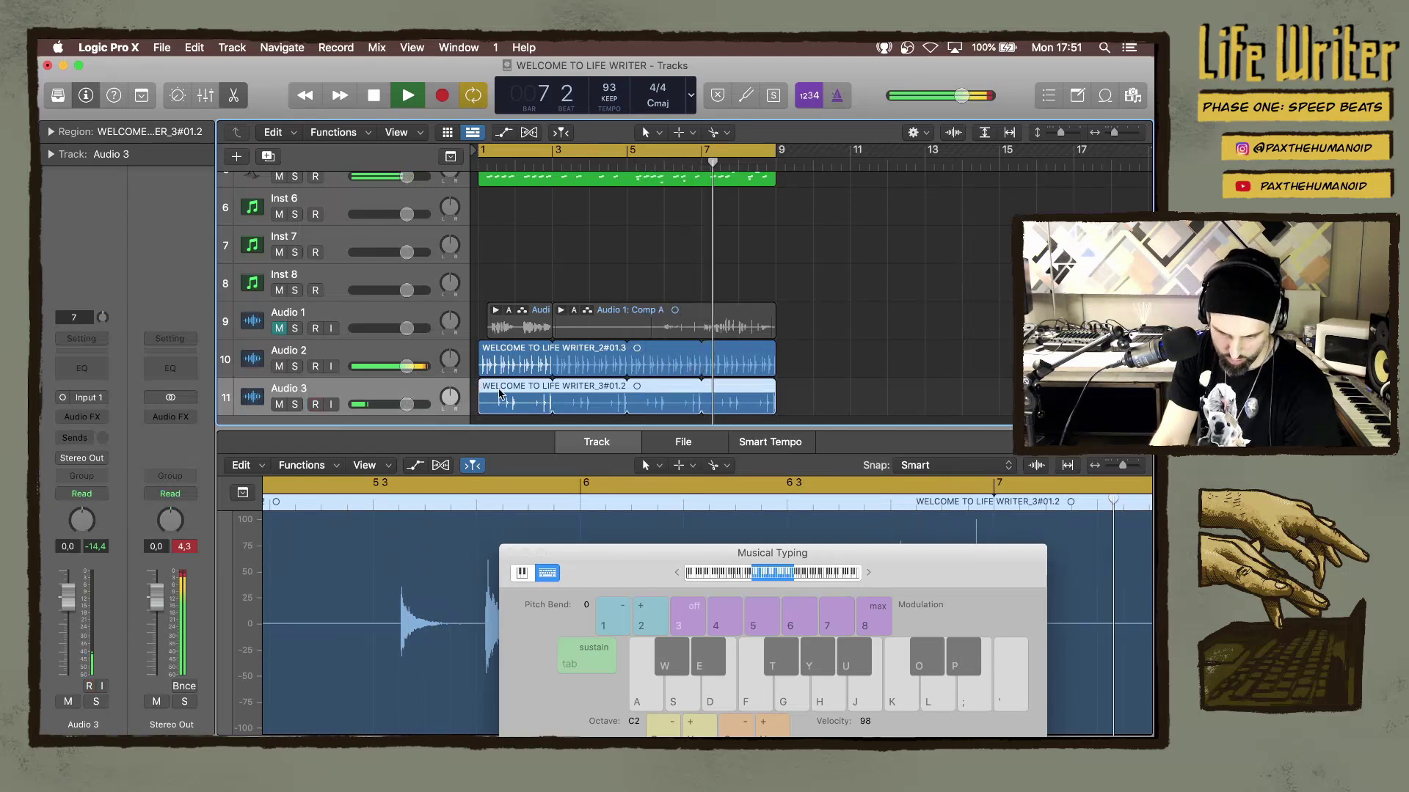
{"action": "key", "text": "ctrl+alt+r"}
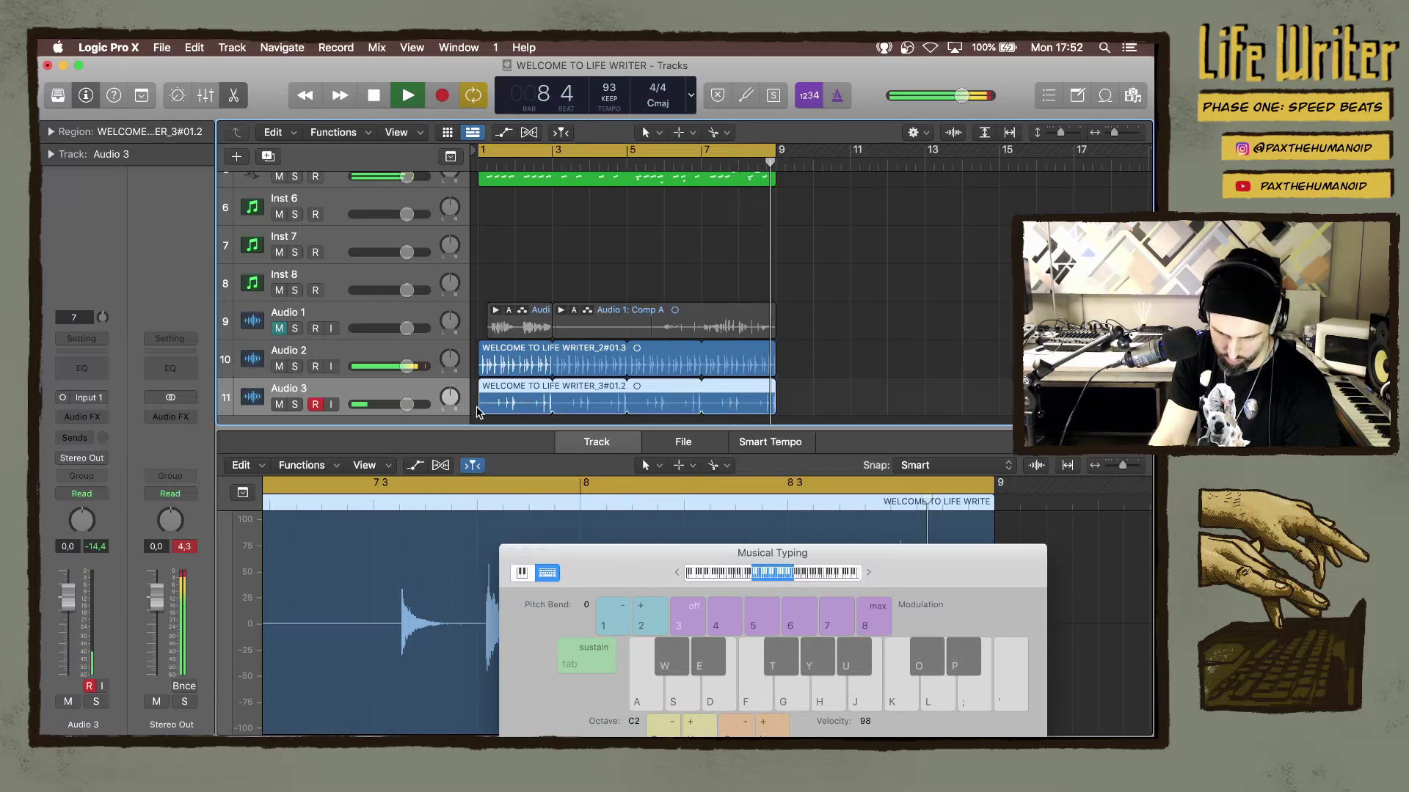
{"action": "left_click_drag", "start_coordinate": [478, 407], "coordinate": [490, 391]}
{"action": "scroll", "coordinate": [492, 398], "scroll_direction": "up", "scroll_amount": 3}
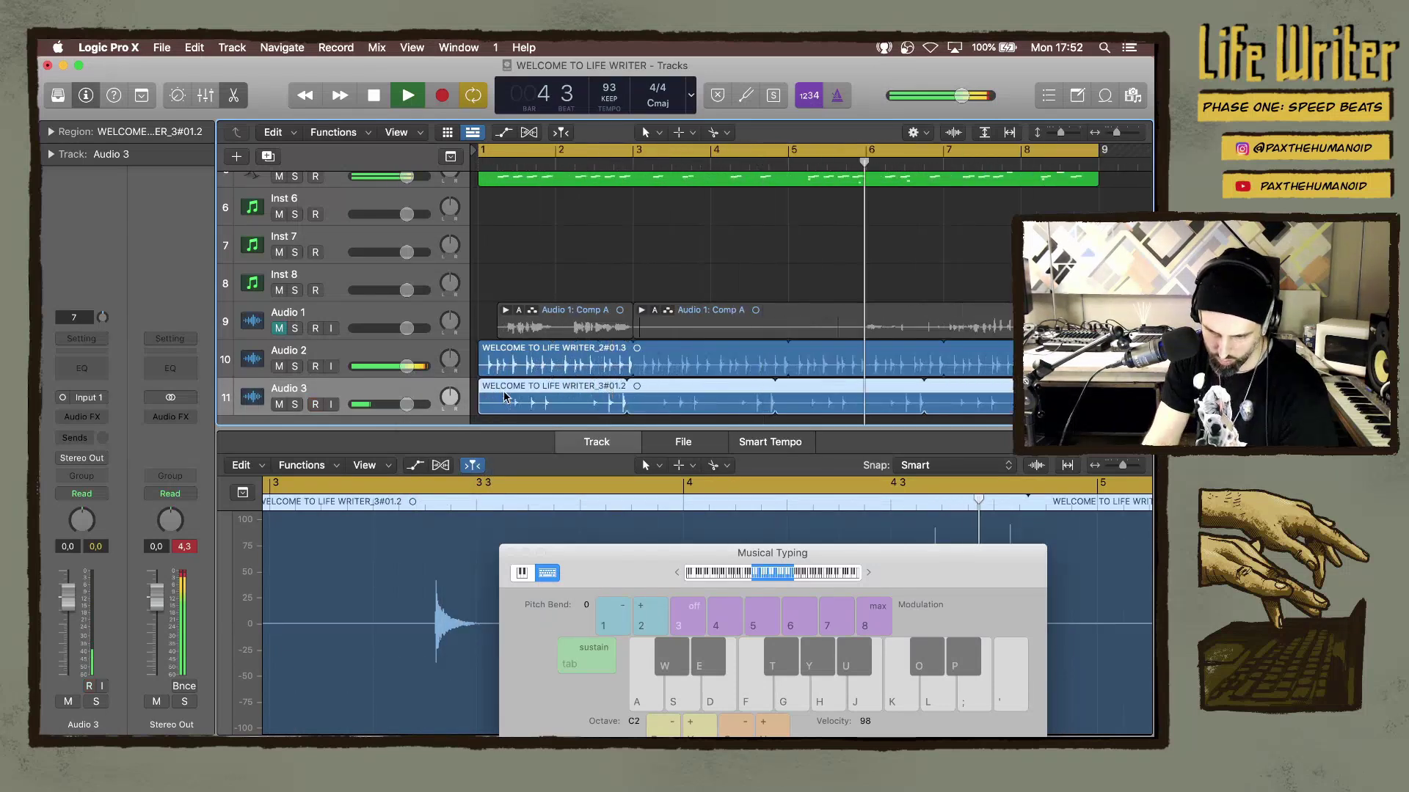
{"action": "key", "text": "space"}
{"action": "key", "text": "super+z"}
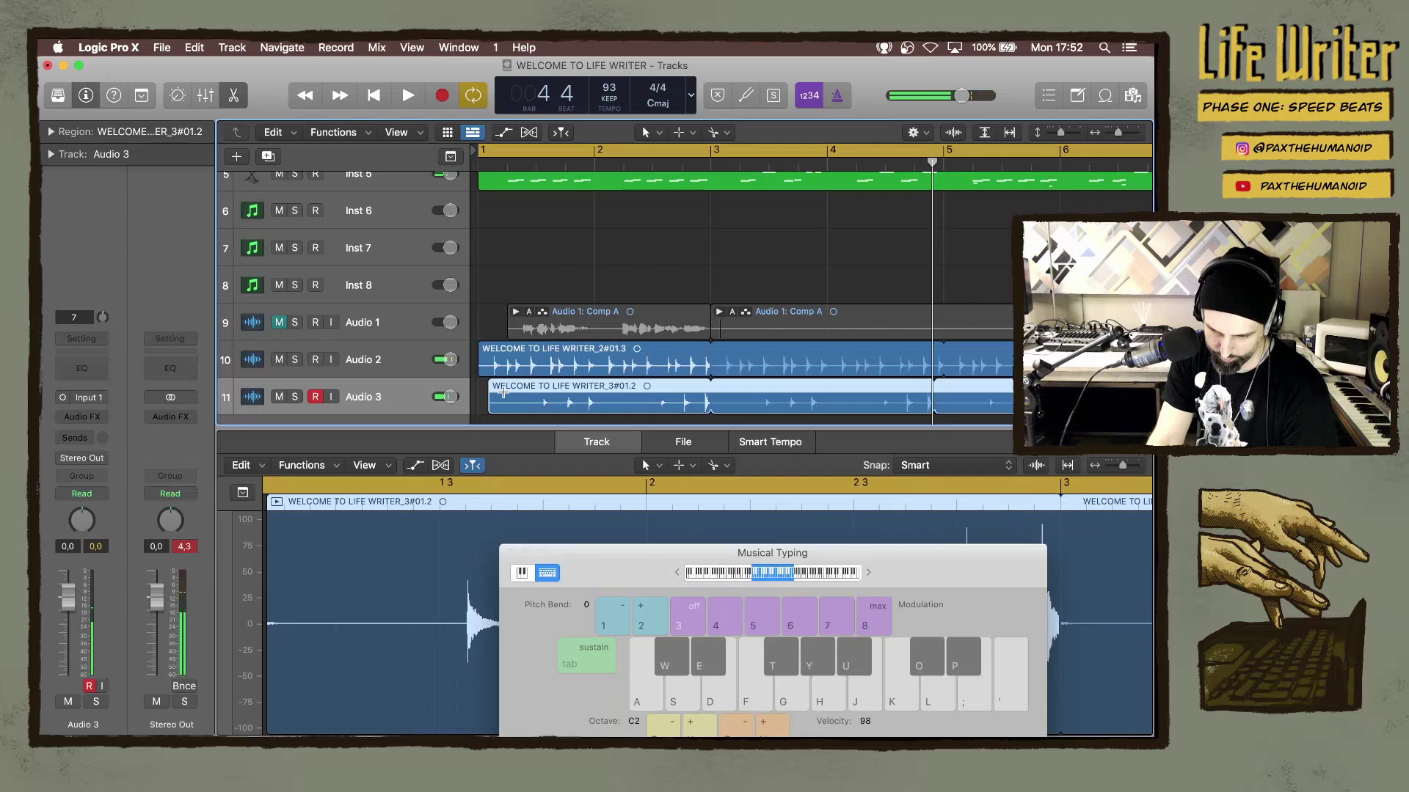
{"action": "key", "text": "super+shift+z"}
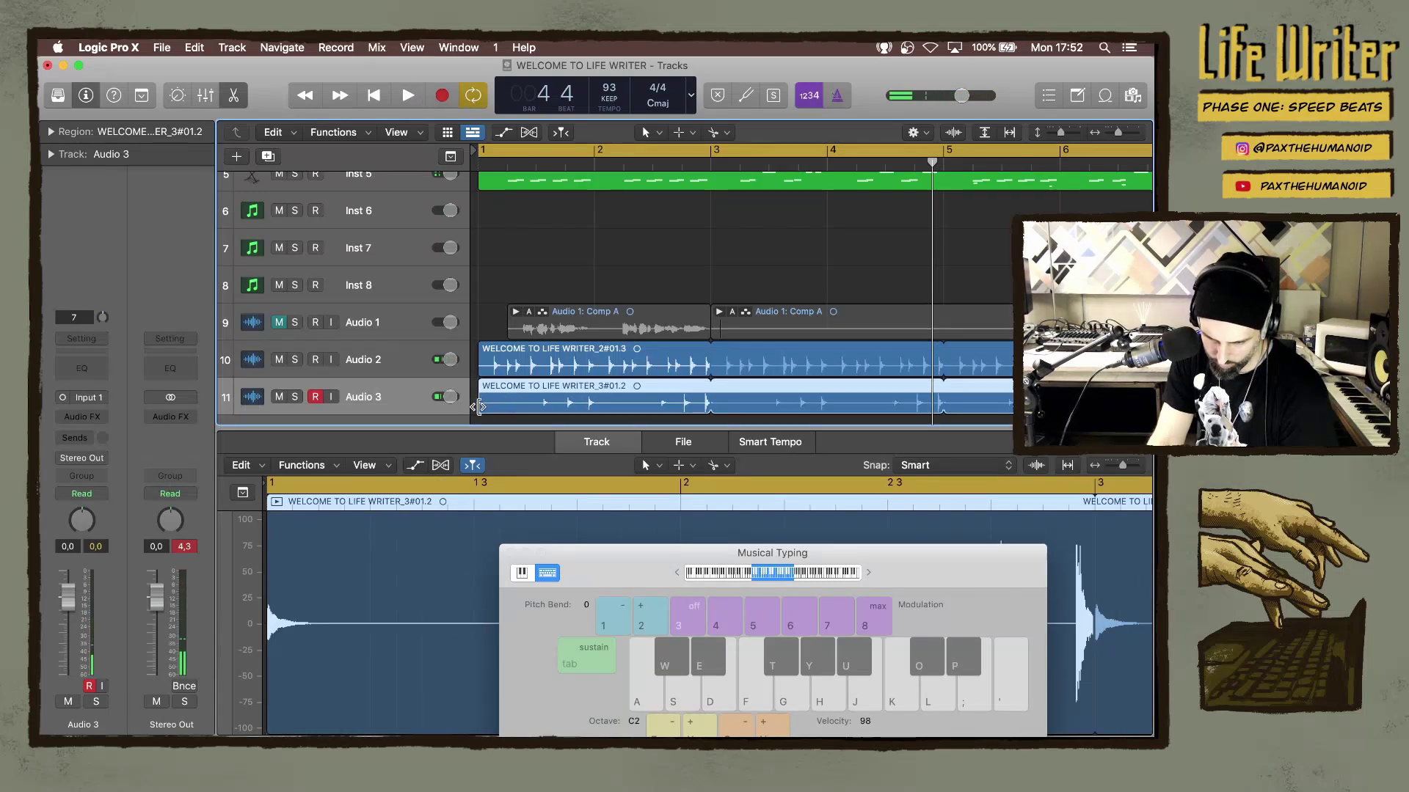
Trim a sliver off the start of the Audio 3 region and remove its looping after bar 3.
{"action": "mouse_move", "coordinate": [479, 408]}
{"action": "left_mouse_down"}
{"action": "mouse_move", "coordinate": [498, 393]}
{"action": "mouse_move", "coordinate": [468, 390]}
{"action": "mouse_move", "coordinate": [505, 389]}
{"action": "mouse_move", "coordinate": [469, 402]}
{"action": "left_mouse_up"}
{"action": "left_click", "coordinate": [484, 401]}
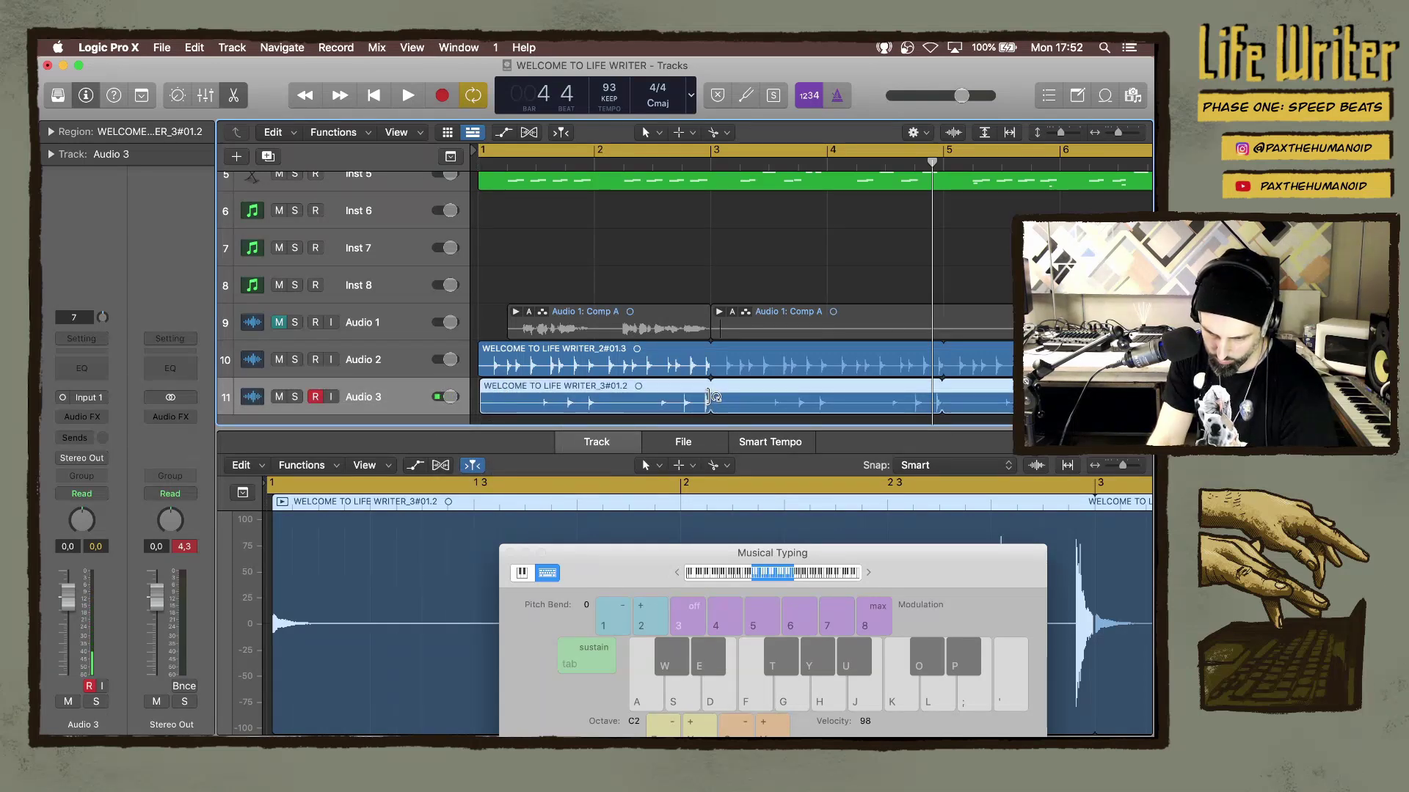
{"action": "left_click_drag", "start_coordinate": [714, 397], "coordinate": [715, 396]}
{"action": "left_click", "coordinate": [598, 388]}
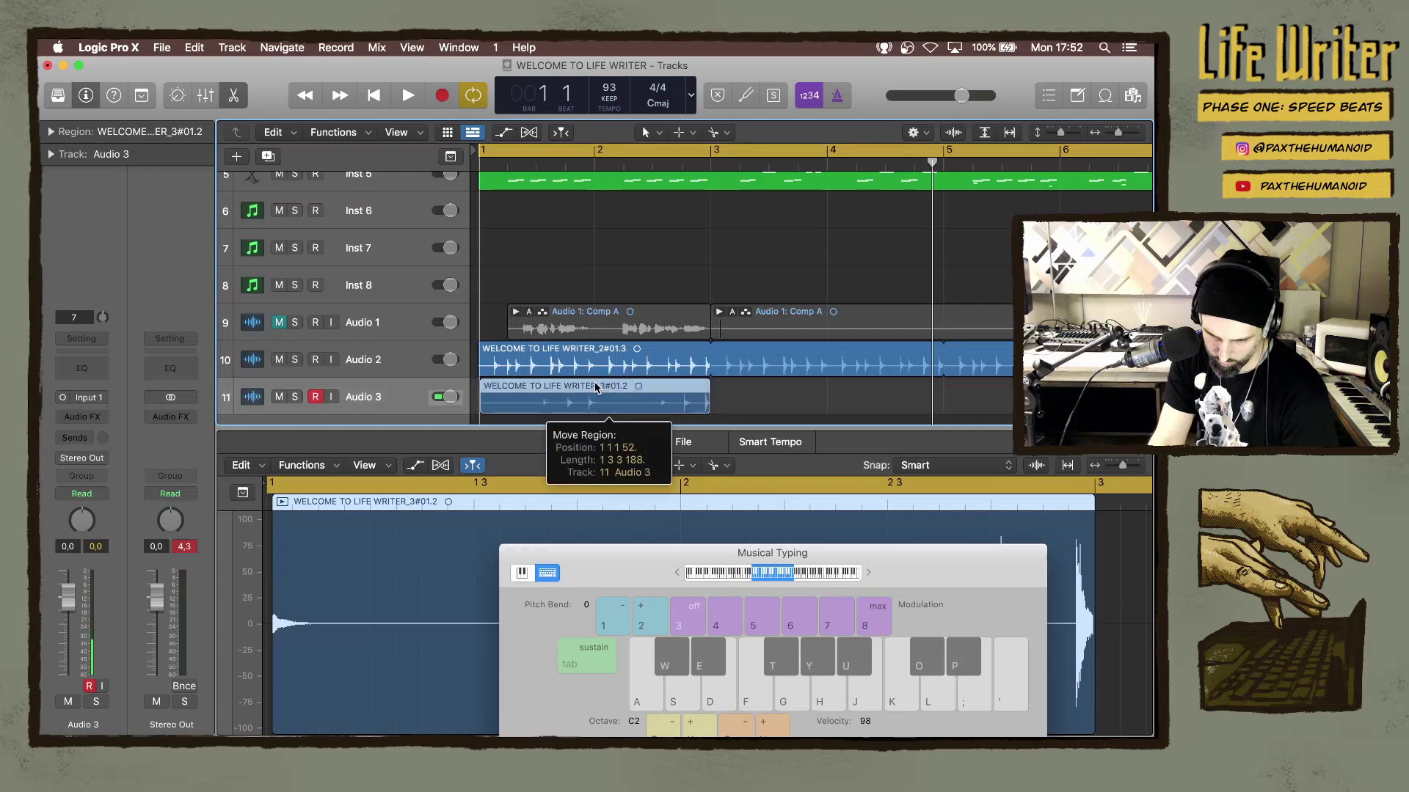
Move the trimmed Audio 3 region back to bar 1 and extend its end to bar 3 during playback.
{"action": "left_click_drag", "start_coordinate": [586, 388], "coordinate": [580, 388]}
{"action": "key", "text": "space"}
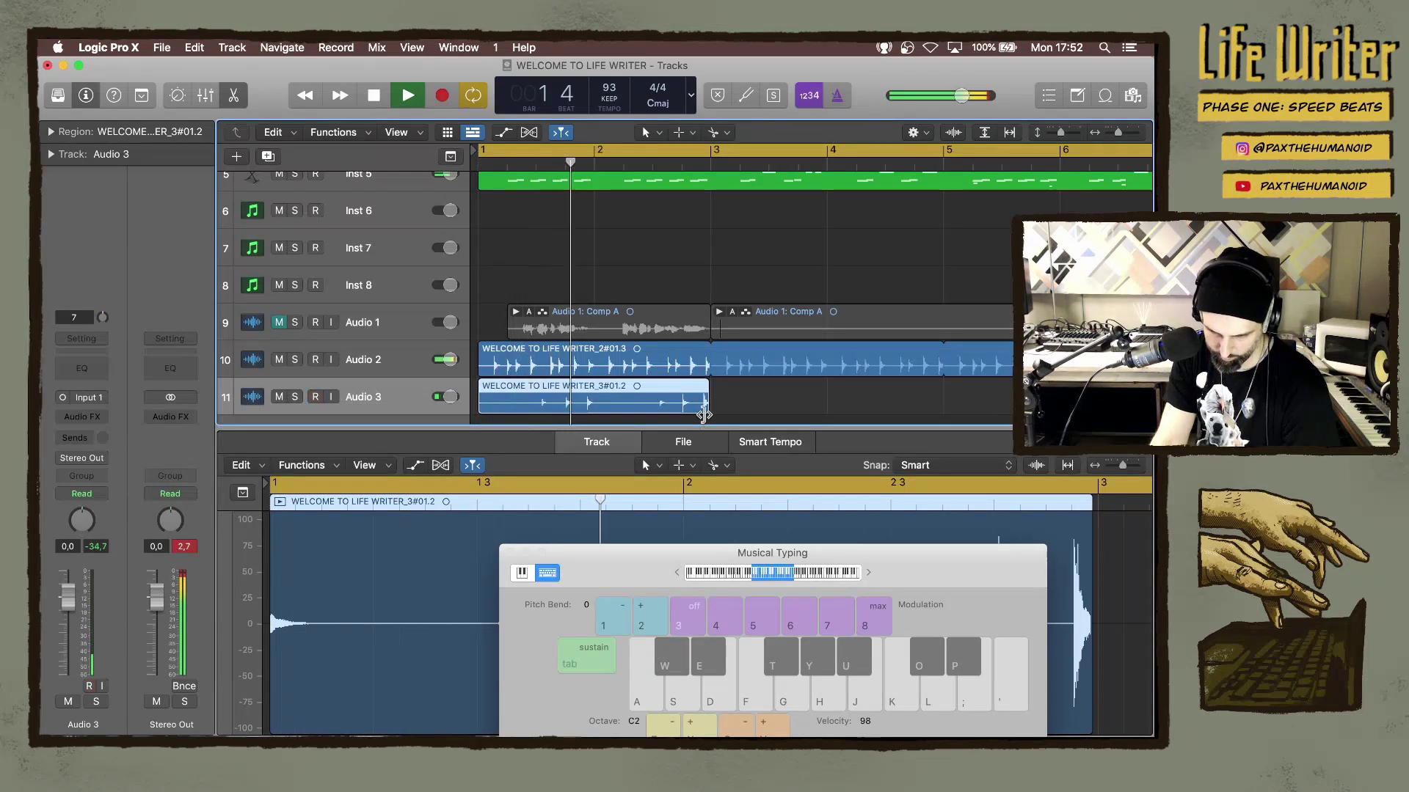
{"action": "mouse_move", "coordinate": [707, 407]}
{"action": "left_mouse_down"}
{"action": "mouse_move", "coordinate": [725, 406]}
{"action": "mouse_move", "coordinate": [710, 400]}
{"action": "left_mouse_up"}
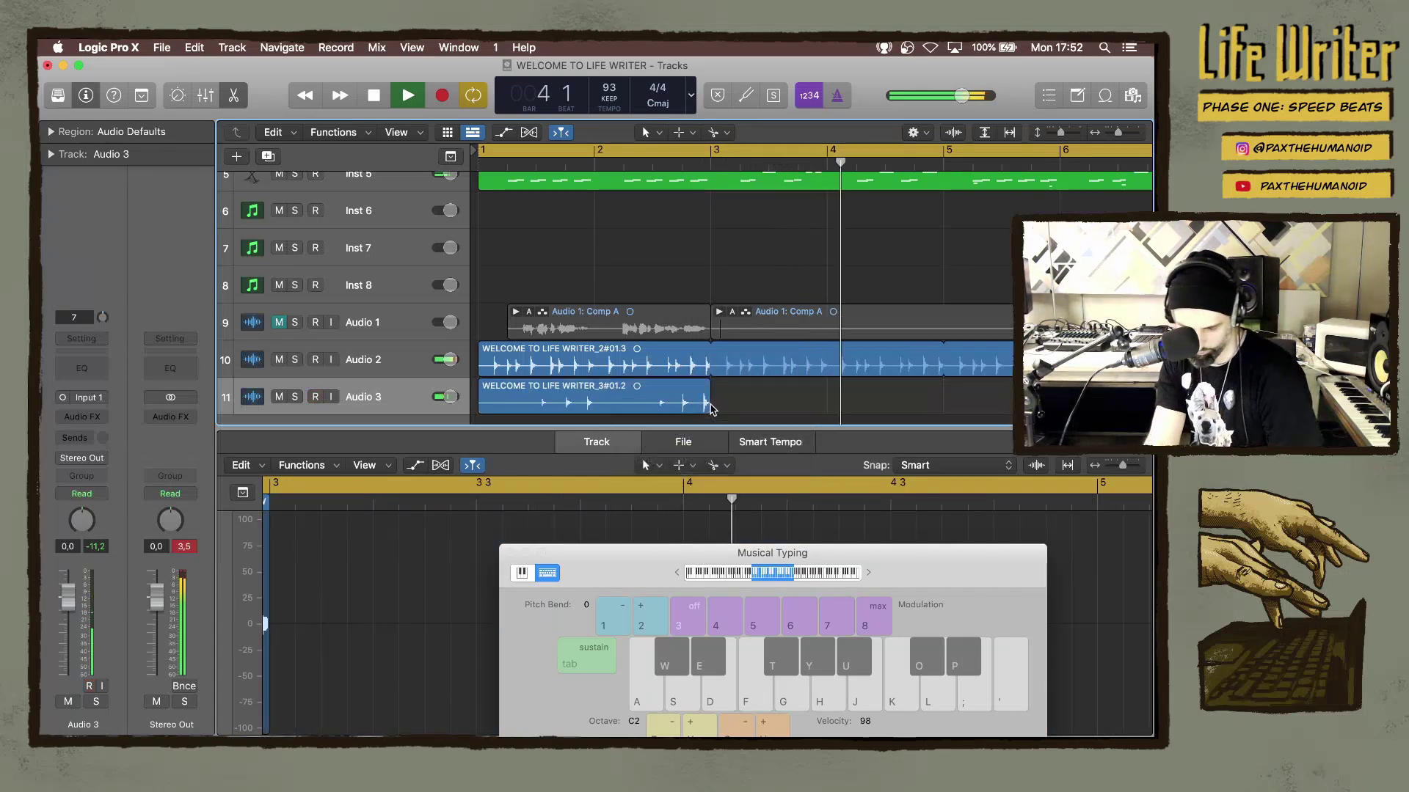
Record a take from bar 1 to bar 9 on a new audio track below Audio 3, and mute that track.
{"action": "left_click", "coordinate": [728, 400], "text": "ctrl+alt"}
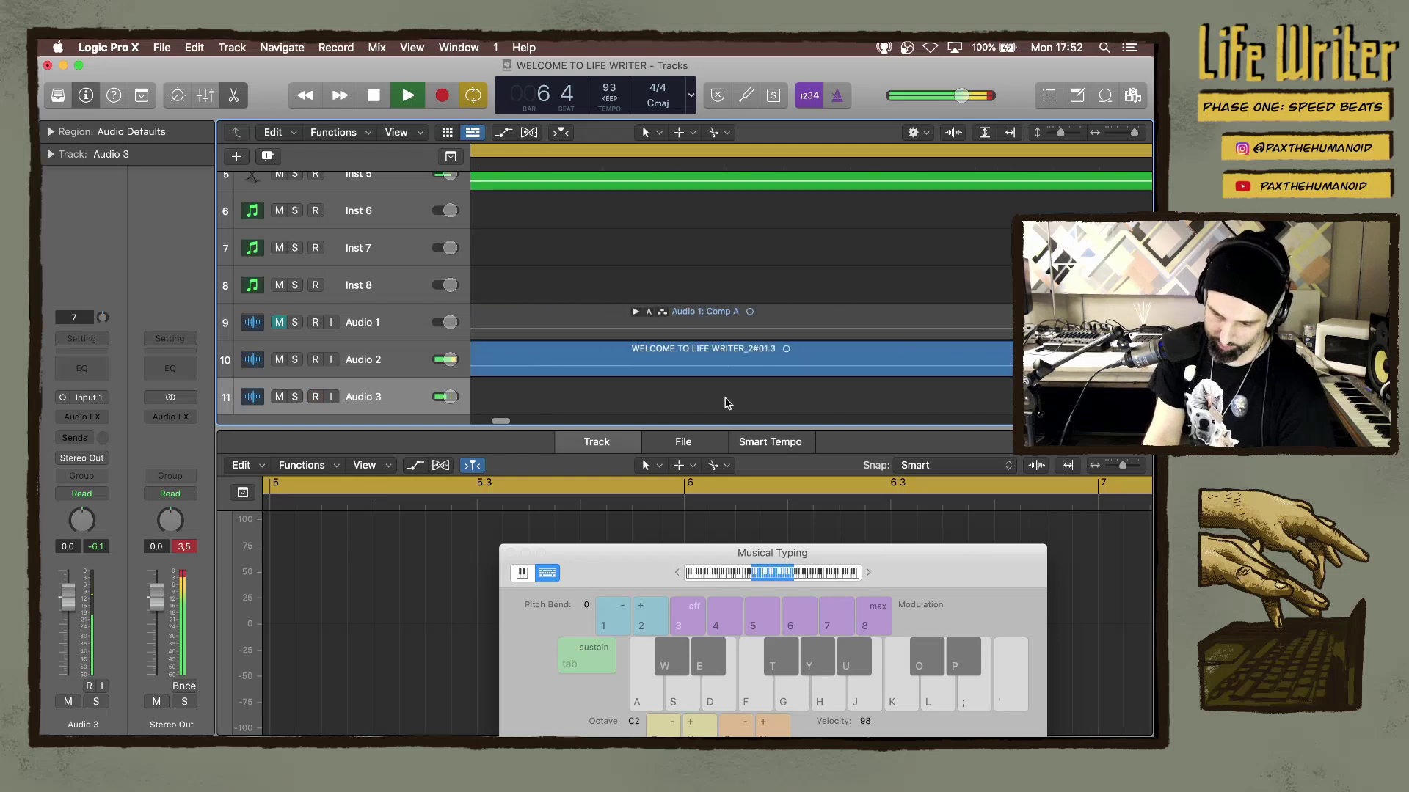
{"action": "left_click", "coordinate": [823, 393], "text": "ctrl+alt"}
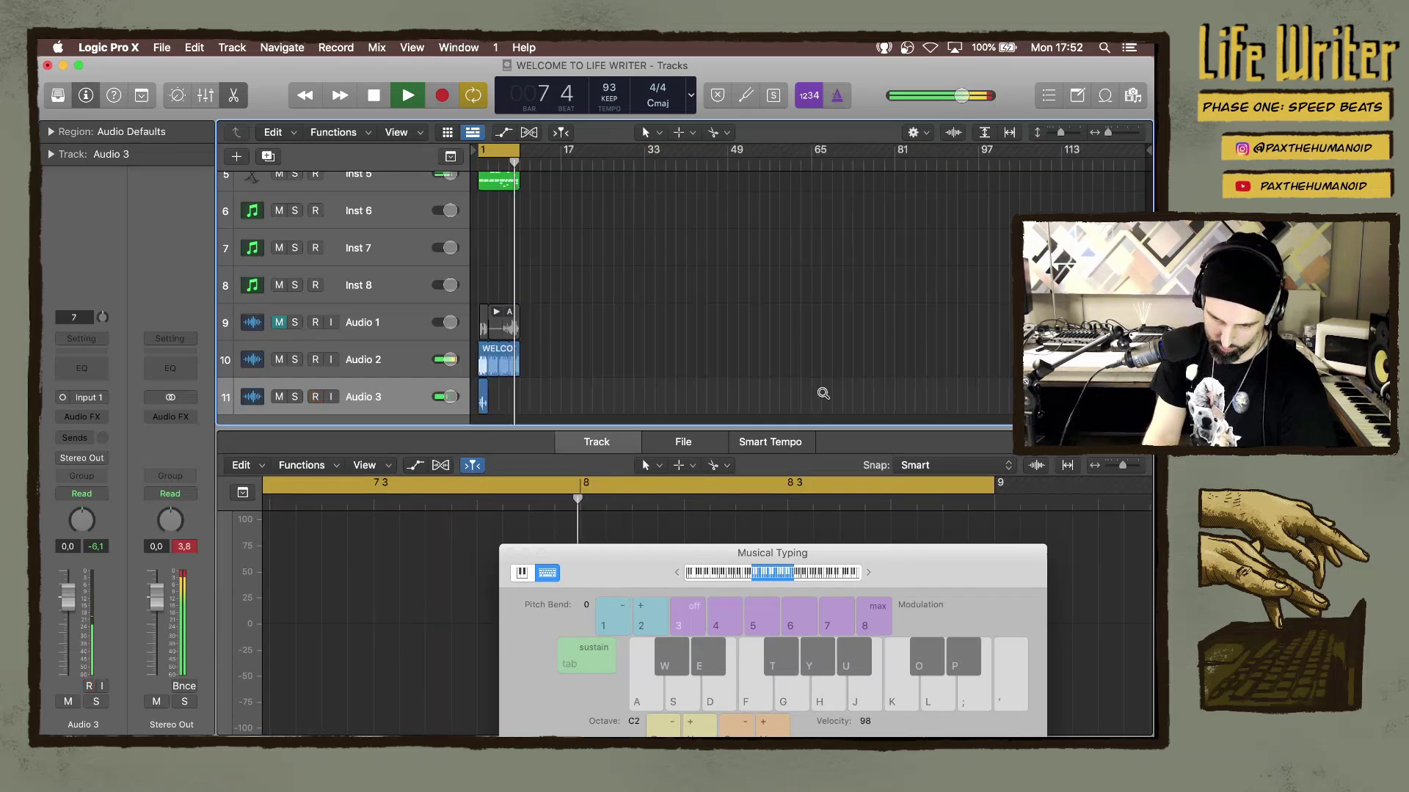
{"action": "key", "text": "super+d"}
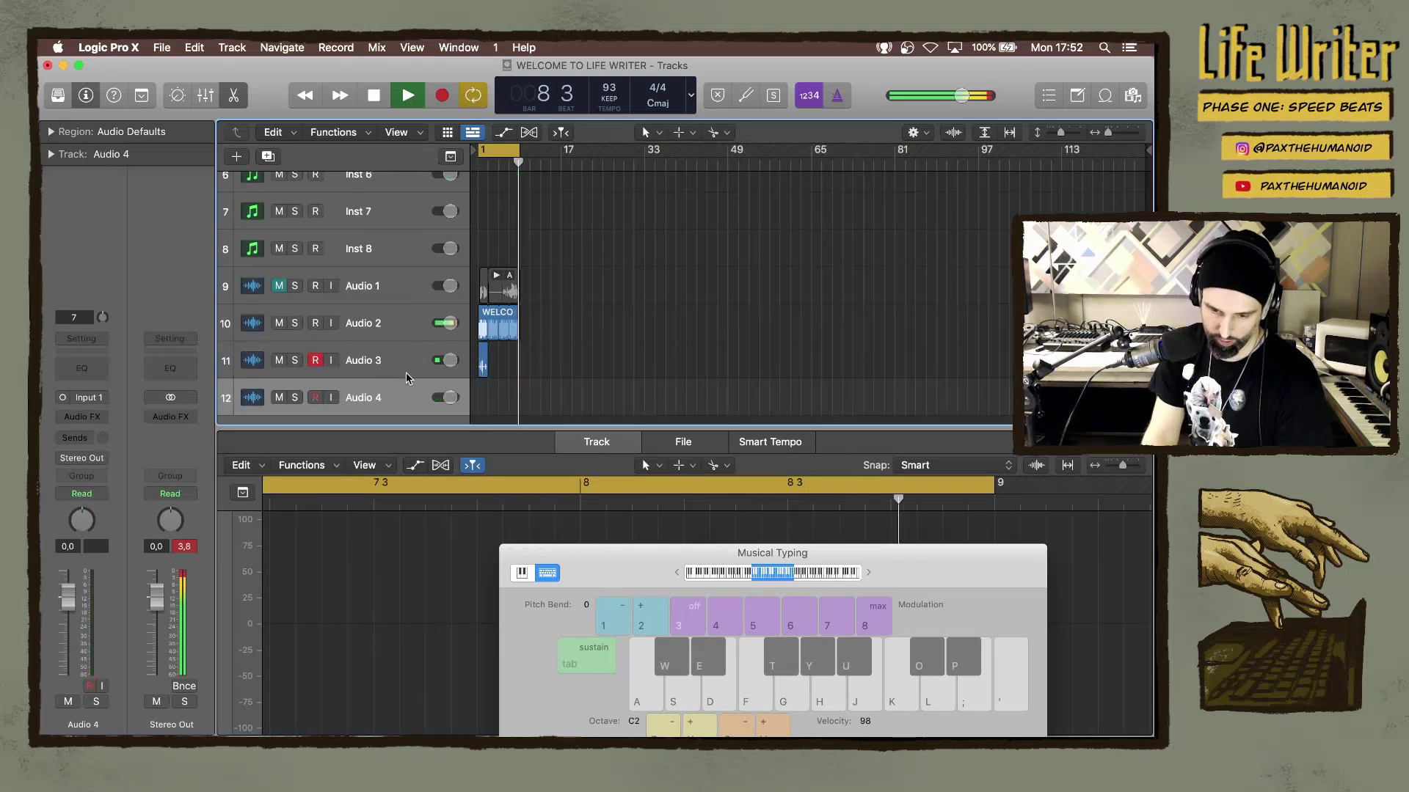
{"action": "left_click", "coordinate": [315, 360]}
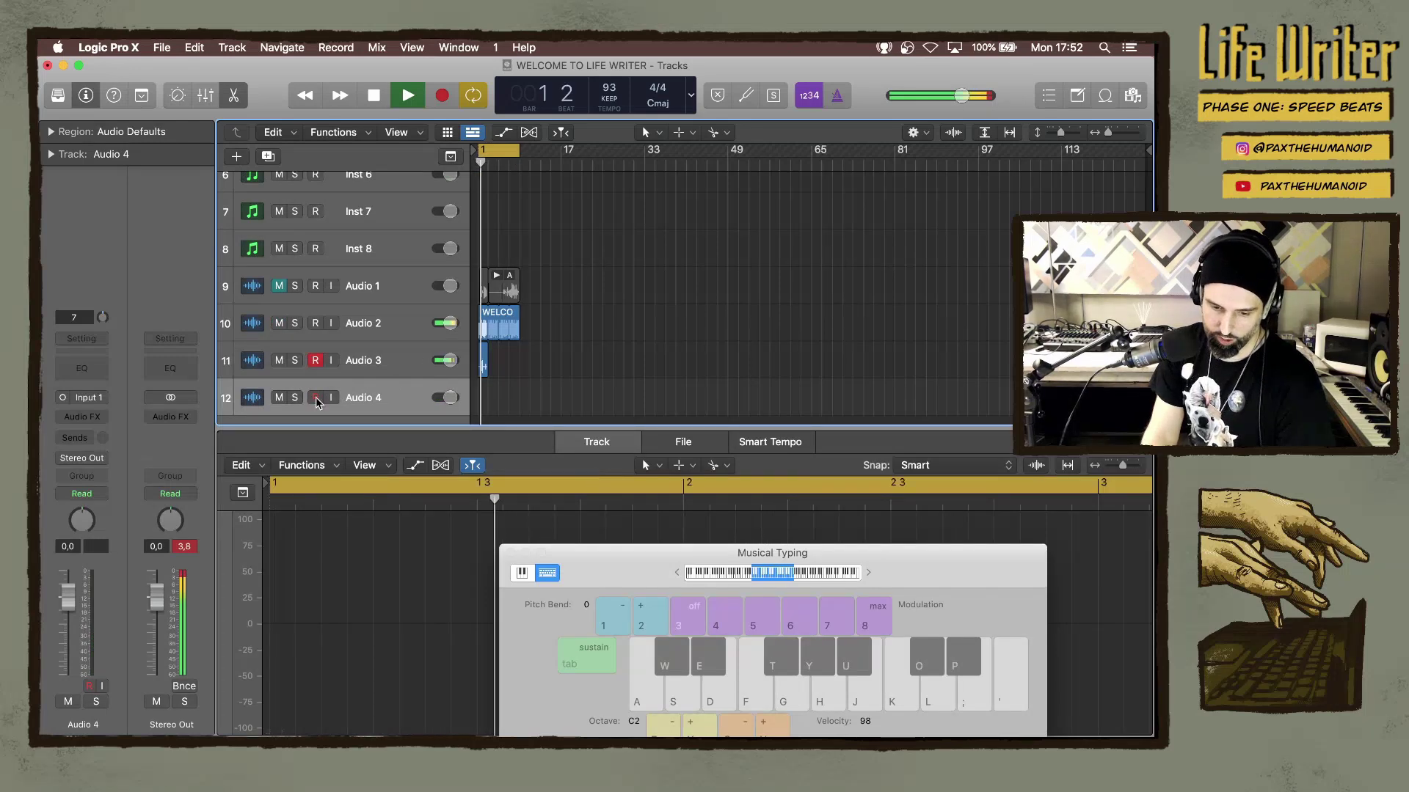
{"action": "key", "text": "r"}
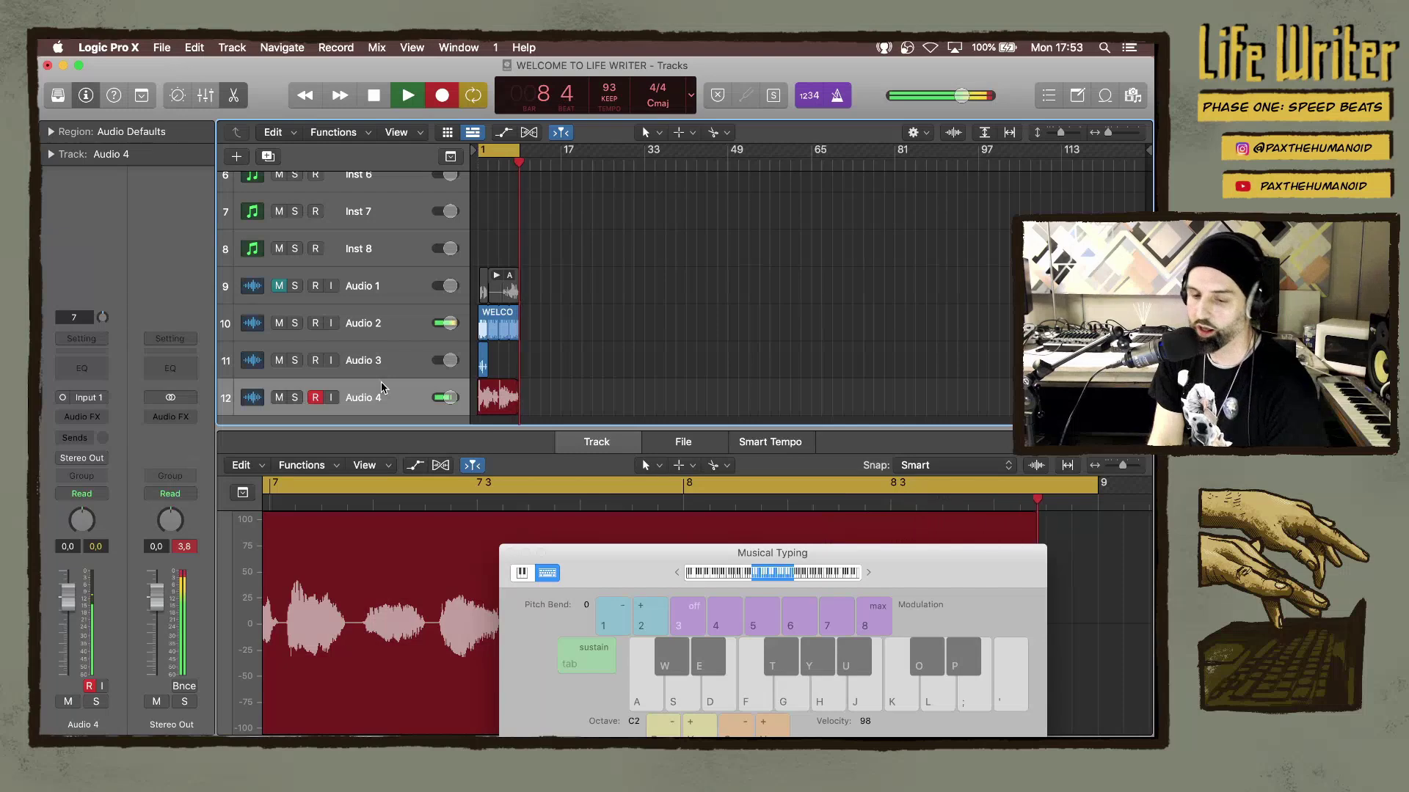
{"action": "left_click", "coordinate": [278, 398]}
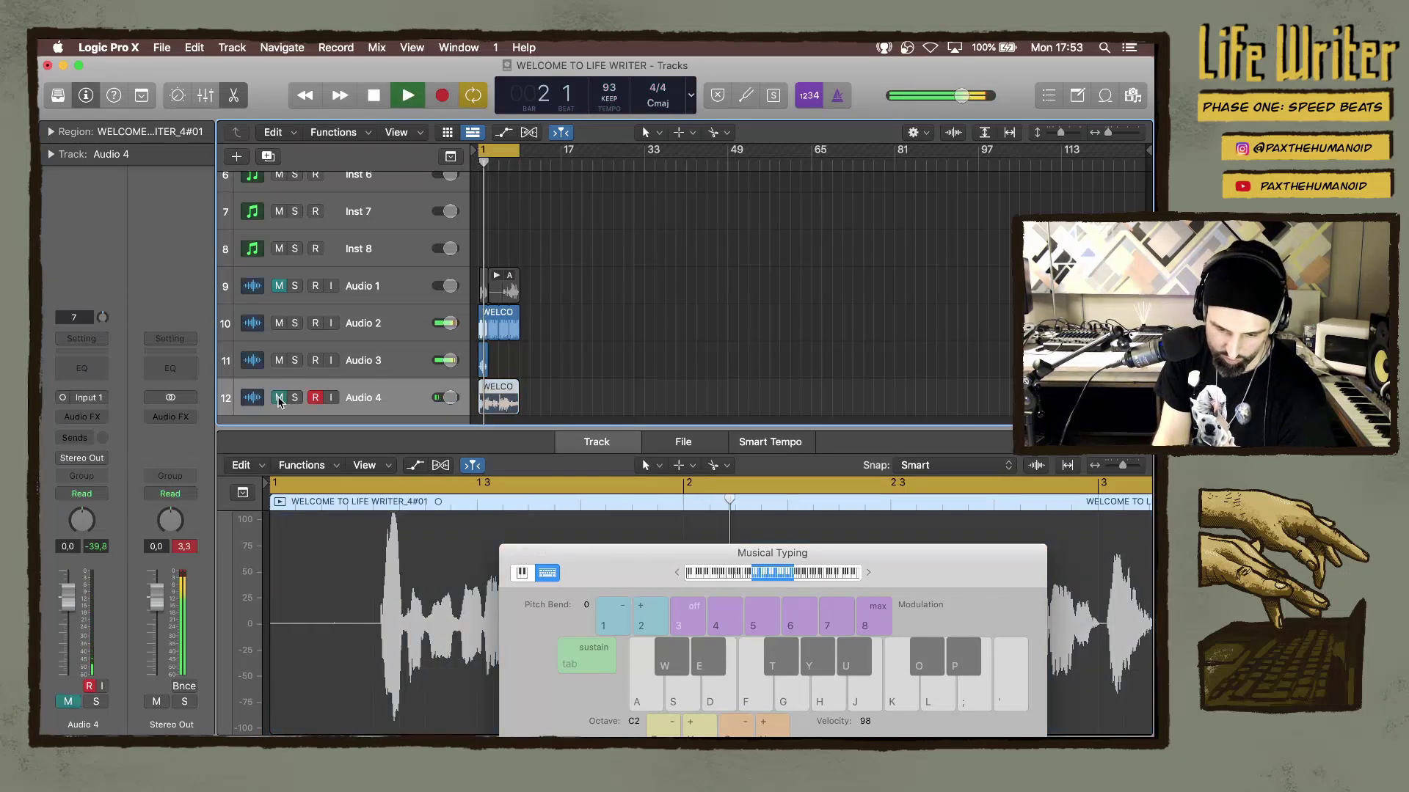
Line up the end of the Audio 3 region exactly with bar 3 and loop the region up to bar 9.
{"action": "key", "text": "z"}
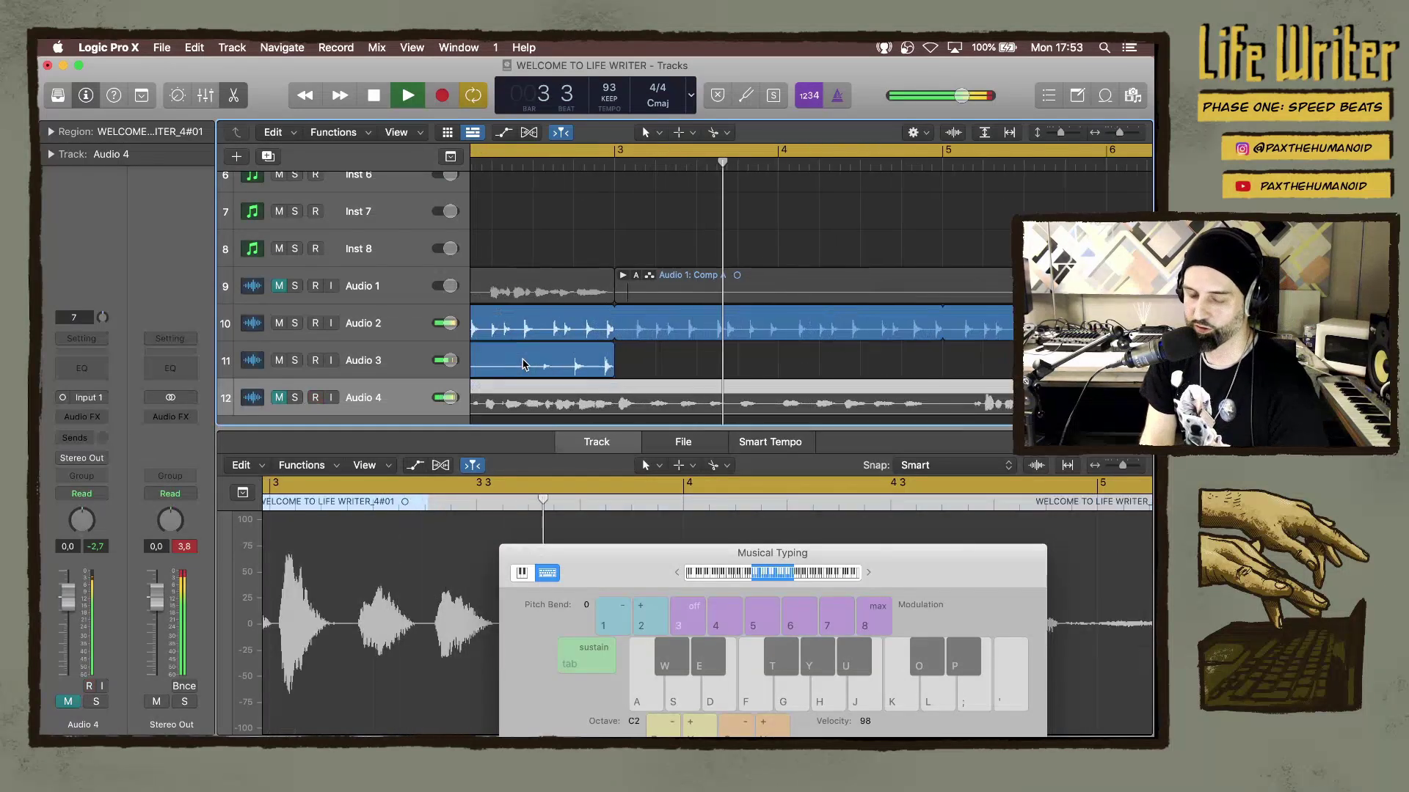
{"action": "key", "text": "super+Right"}
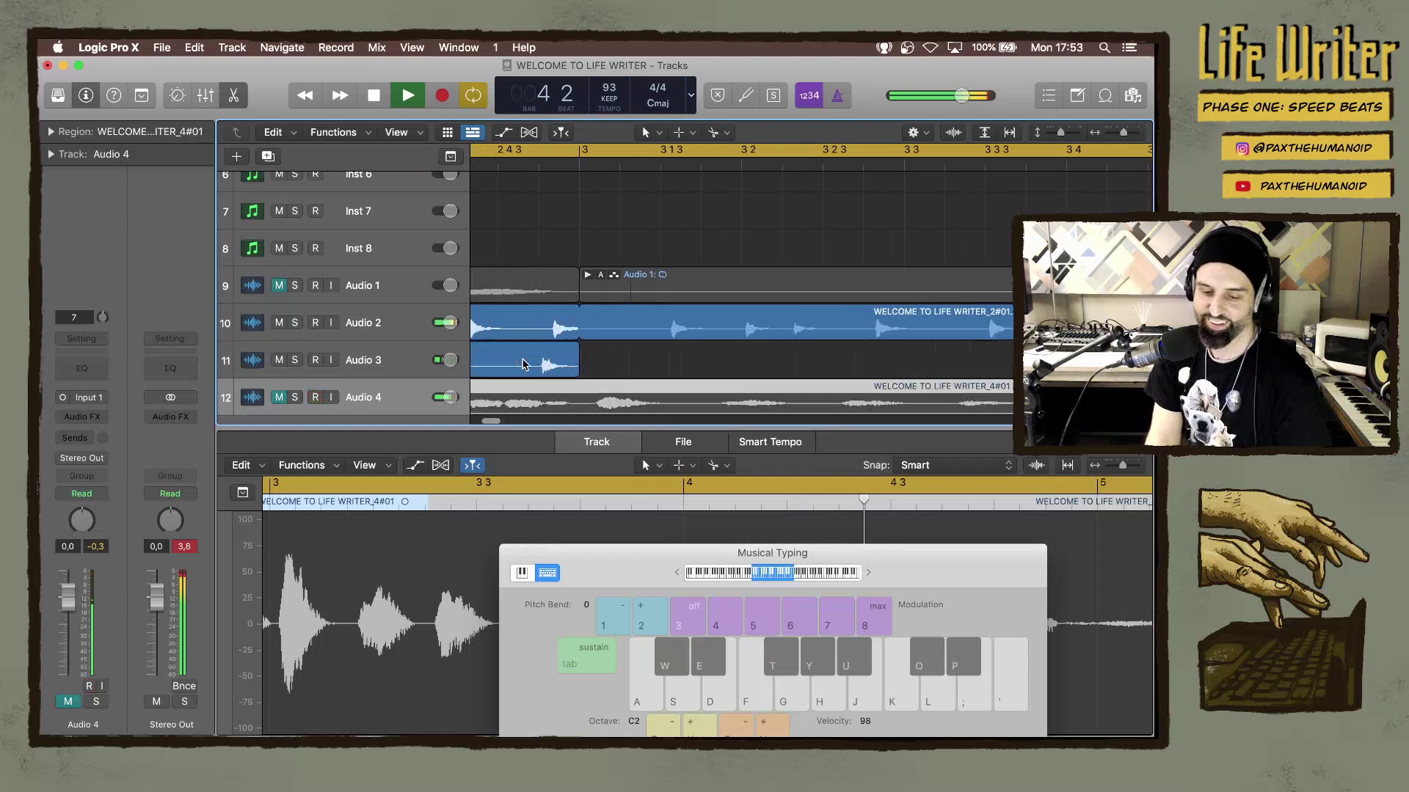
{"action": "left_click_drag", "start_coordinate": [576, 360], "coordinate": [592, 359]}
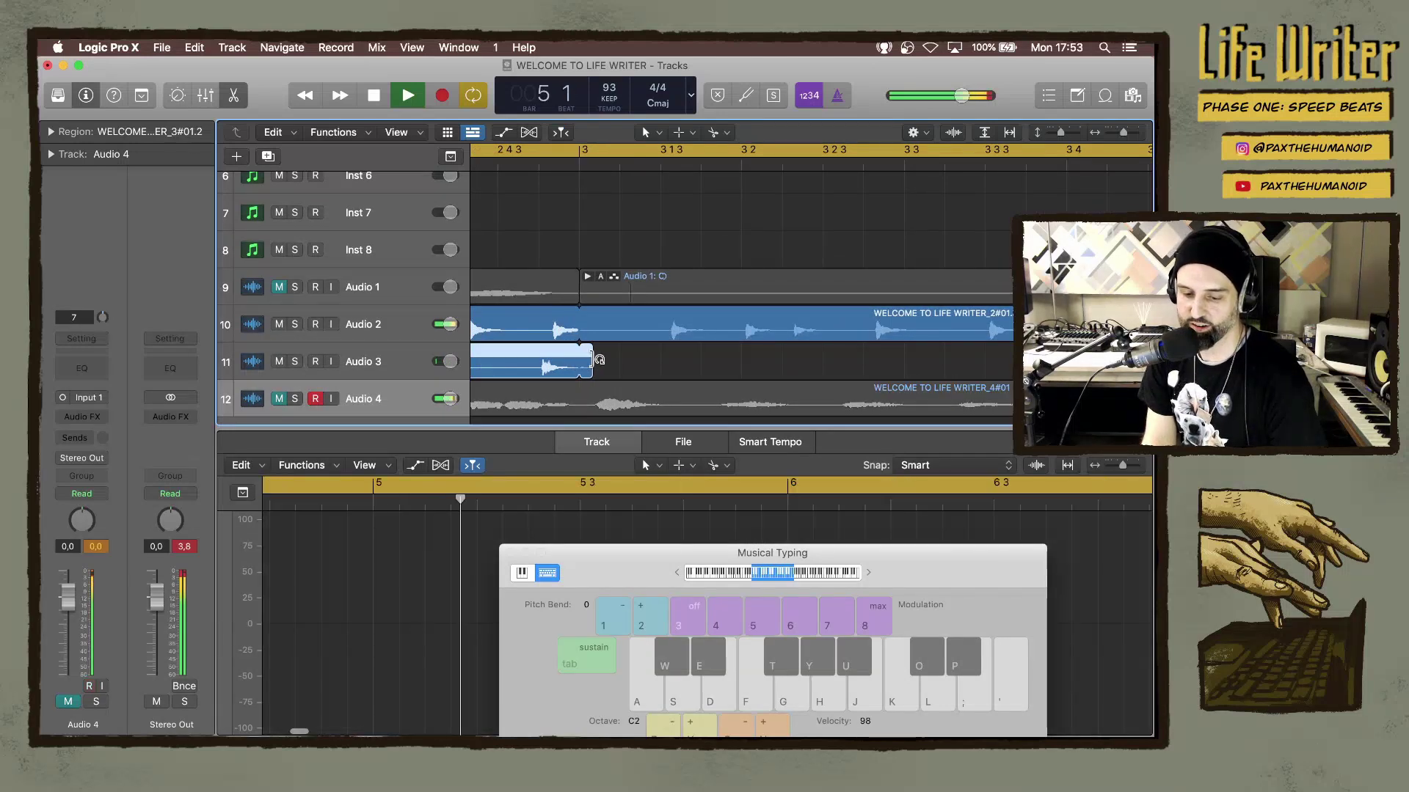
{"action": "key", "text": "super+Right"}
{"action": "key", "text": "super+Right"}
{"action": "key", "text": "super+Right"}
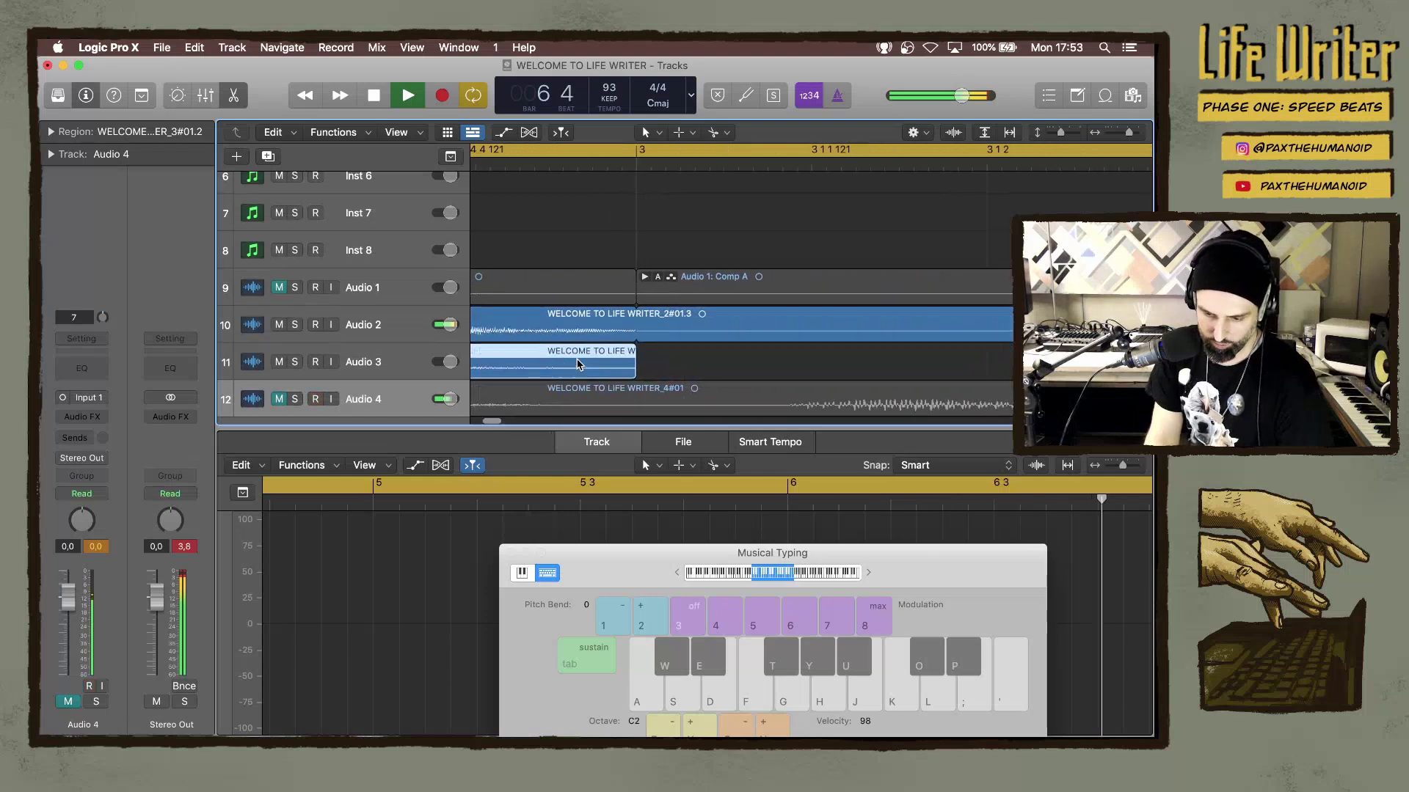
{"action": "left_click", "coordinate": [578, 362], "text": "ctrl+alt"}
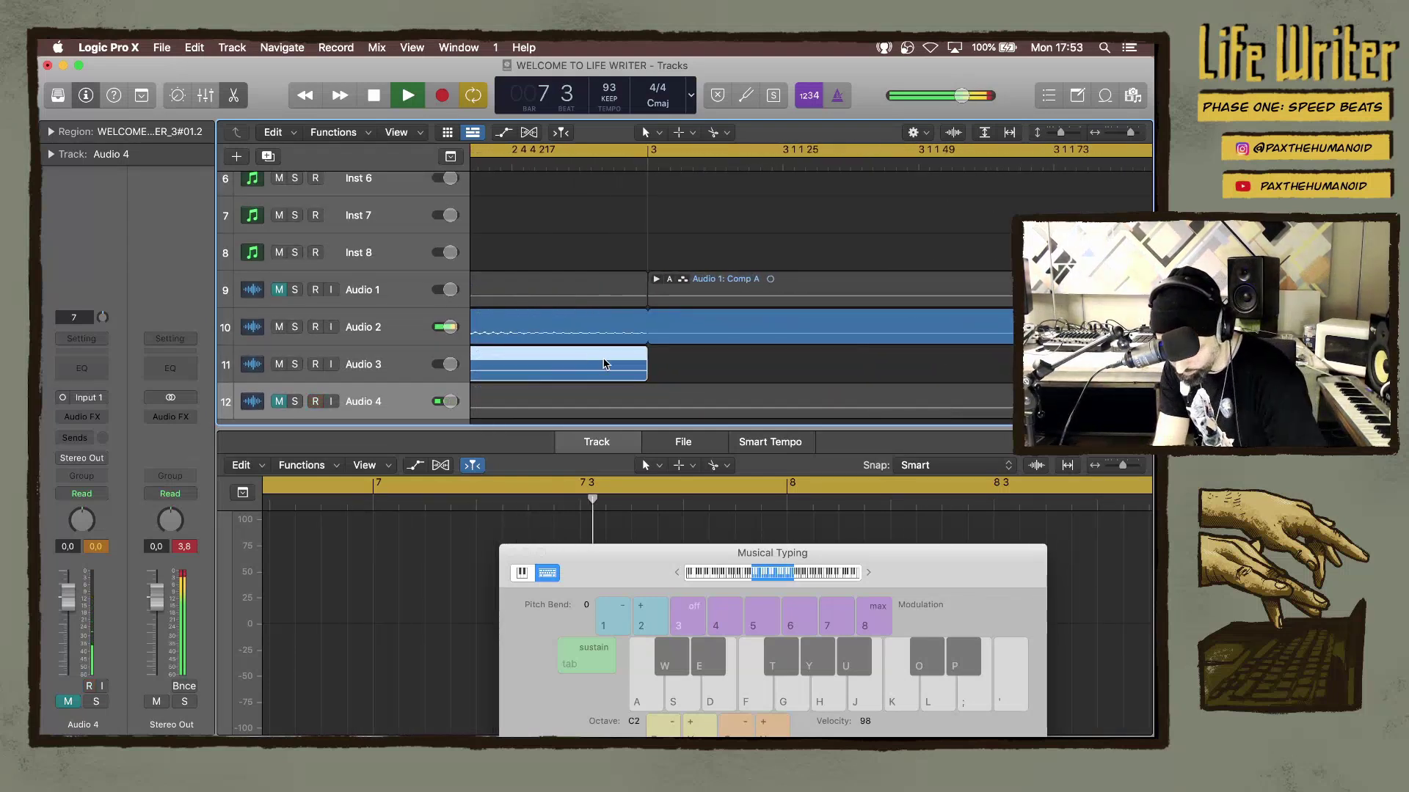
{"action": "left_click", "coordinate": [681, 396], "text": "ctrl+alt"}
{"action": "left_click", "coordinate": [681, 401], "text": "ctrl+alt"}
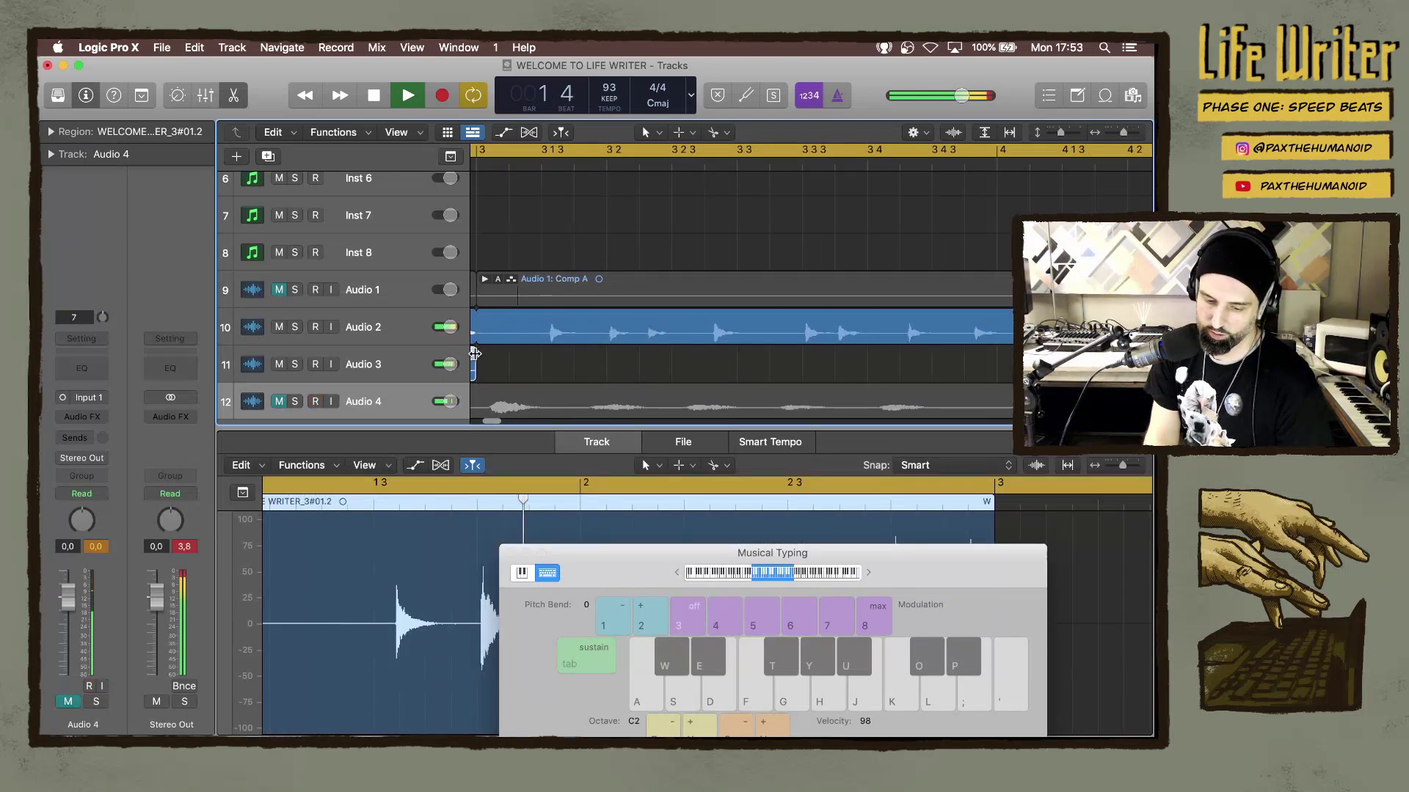
{"action": "left_click", "coordinate": [516, 370], "text": "ctrl+alt"}
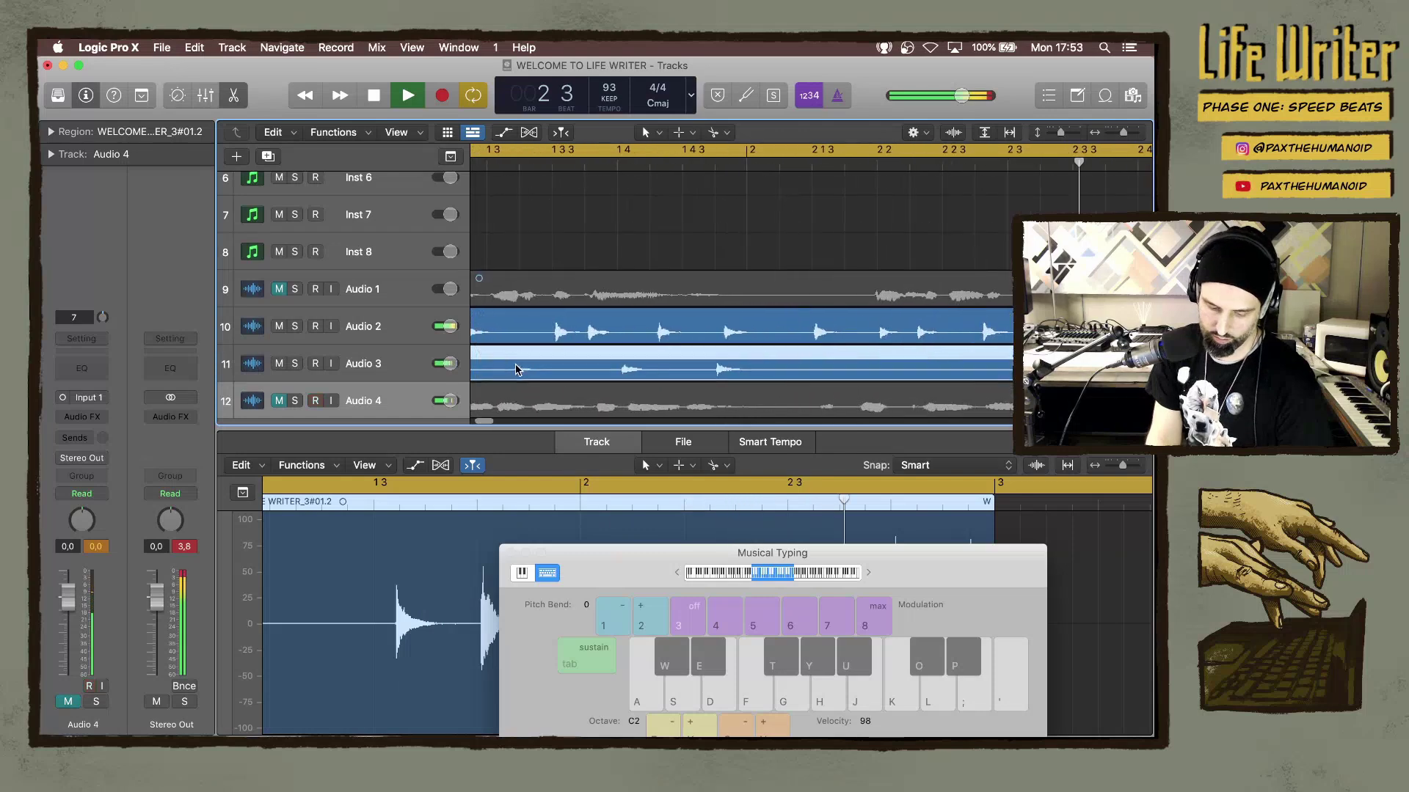
{"action": "left_click", "coordinate": [516, 371], "text": "ctrl+alt"}
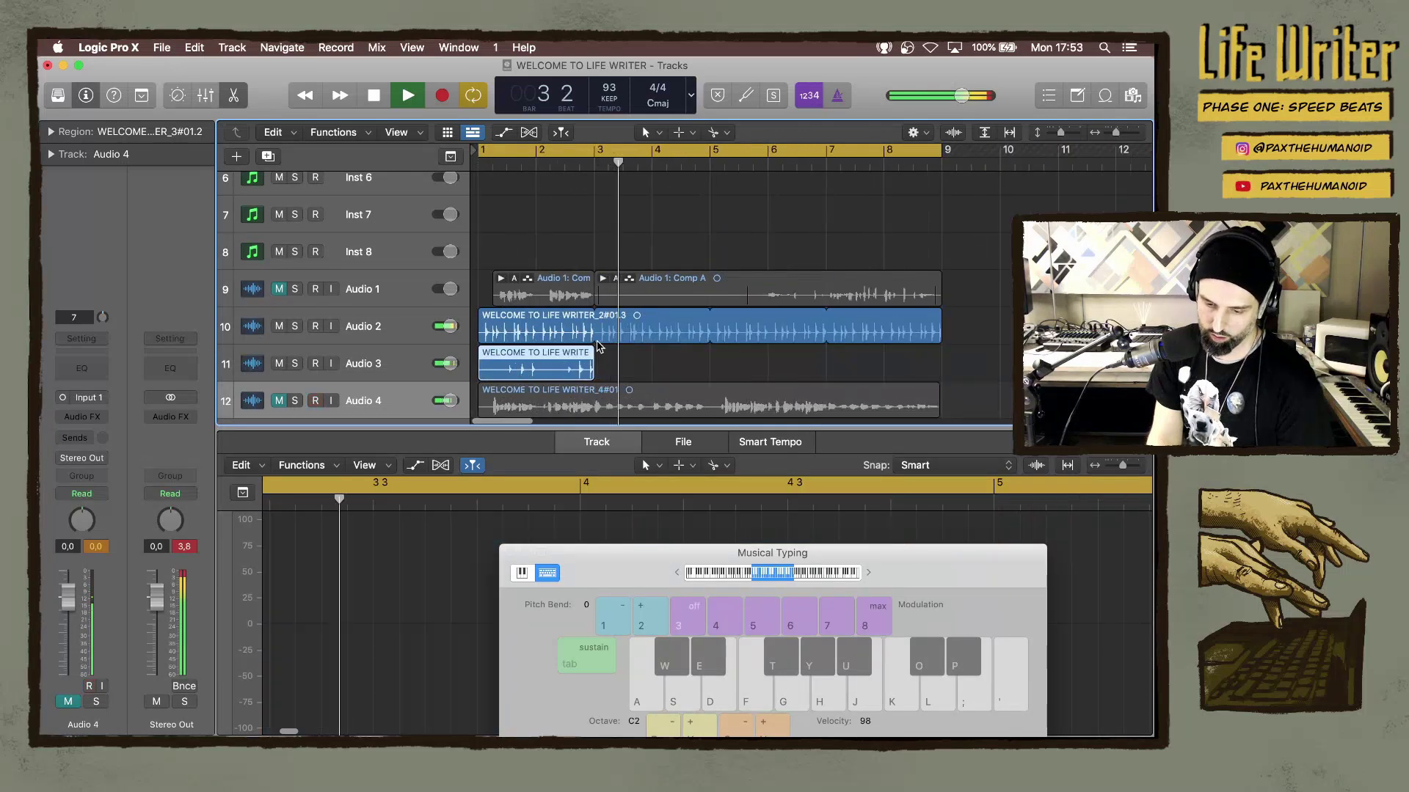
{"action": "left_click_drag", "start_coordinate": [593, 355], "coordinate": [947, 353]}
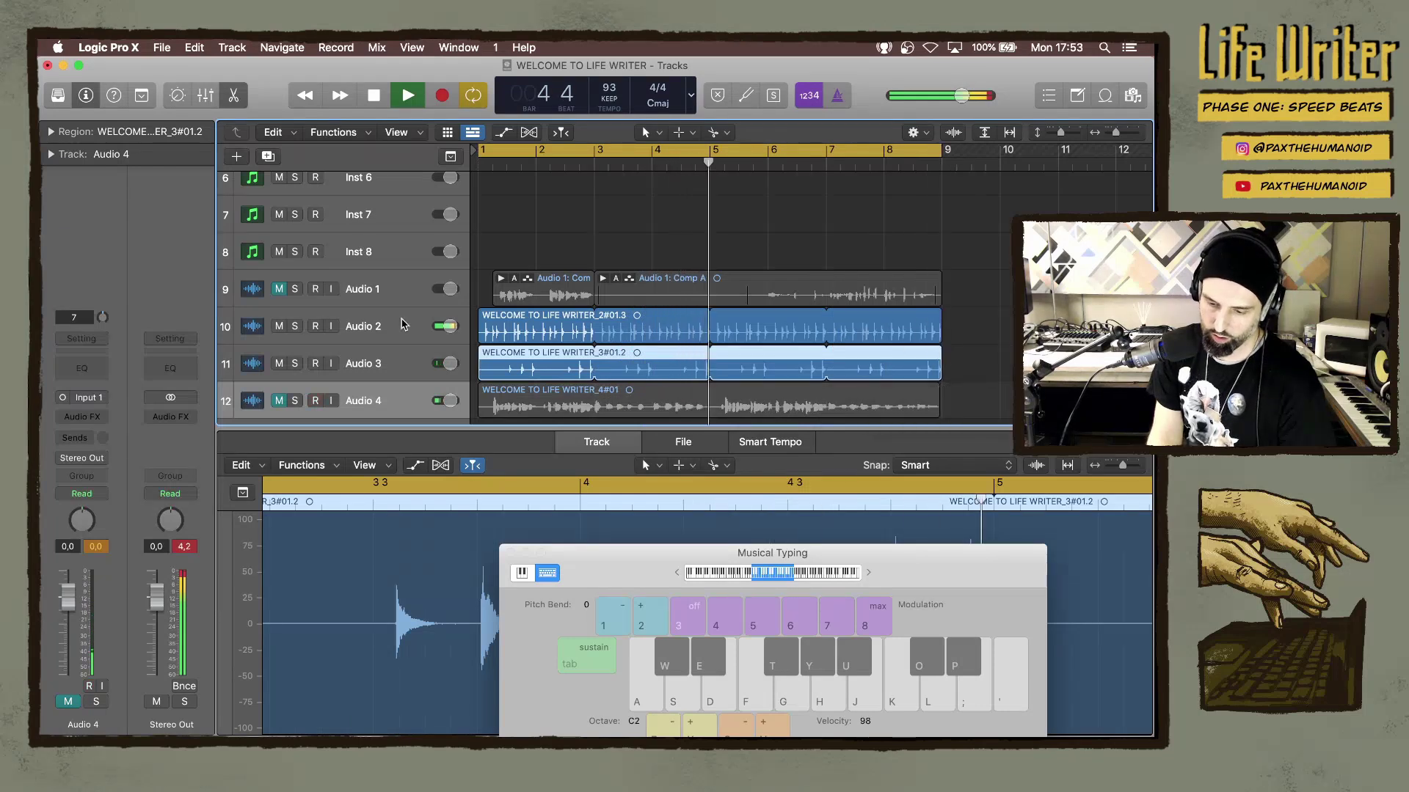
Add another audio track directly below Audio 3 and record cycled takes on it from bar 1 to bar 9.
{"action": "left_click", "coordinate": [372, 357]}
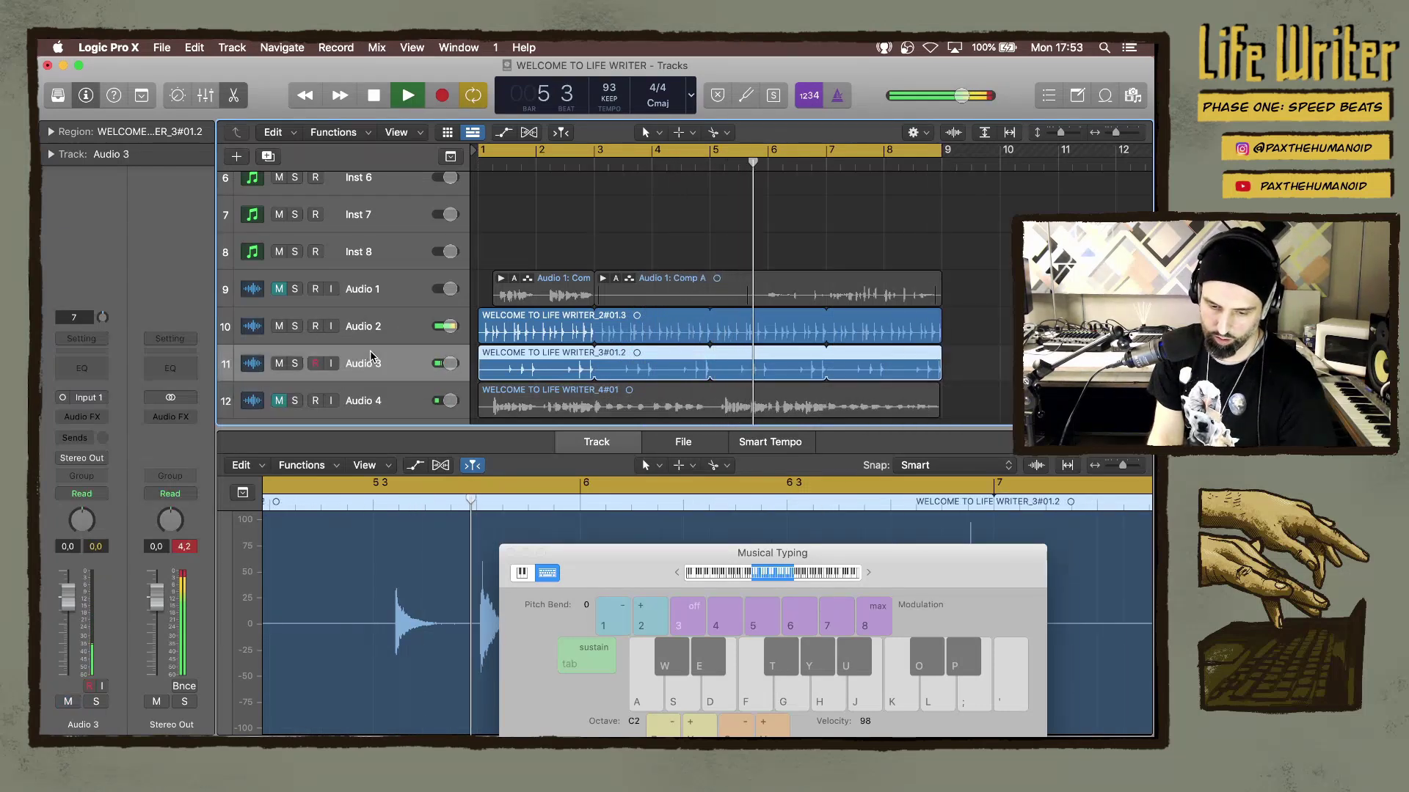
{"action": "key", "text": "alt+super+a"}
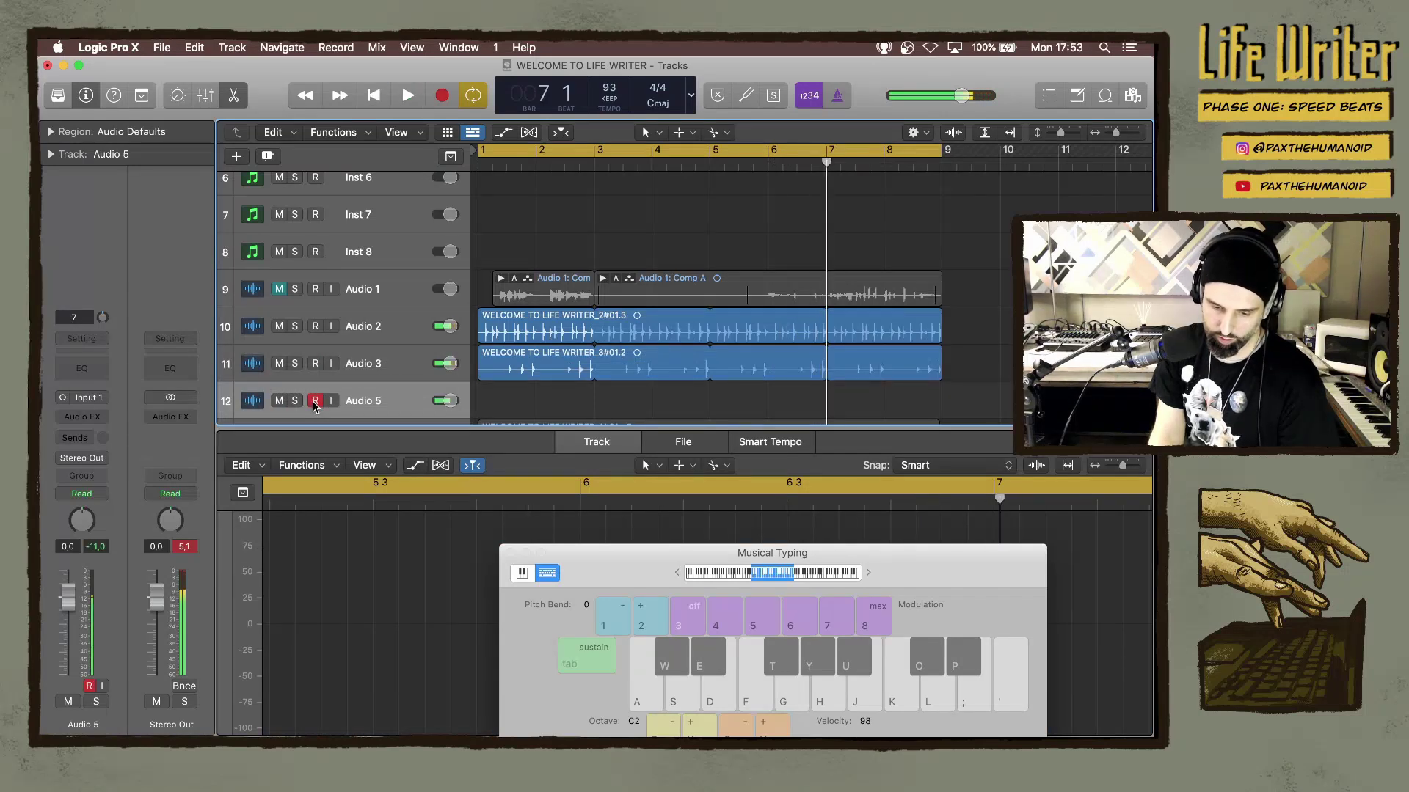
{"action": "key", "text": "r"}
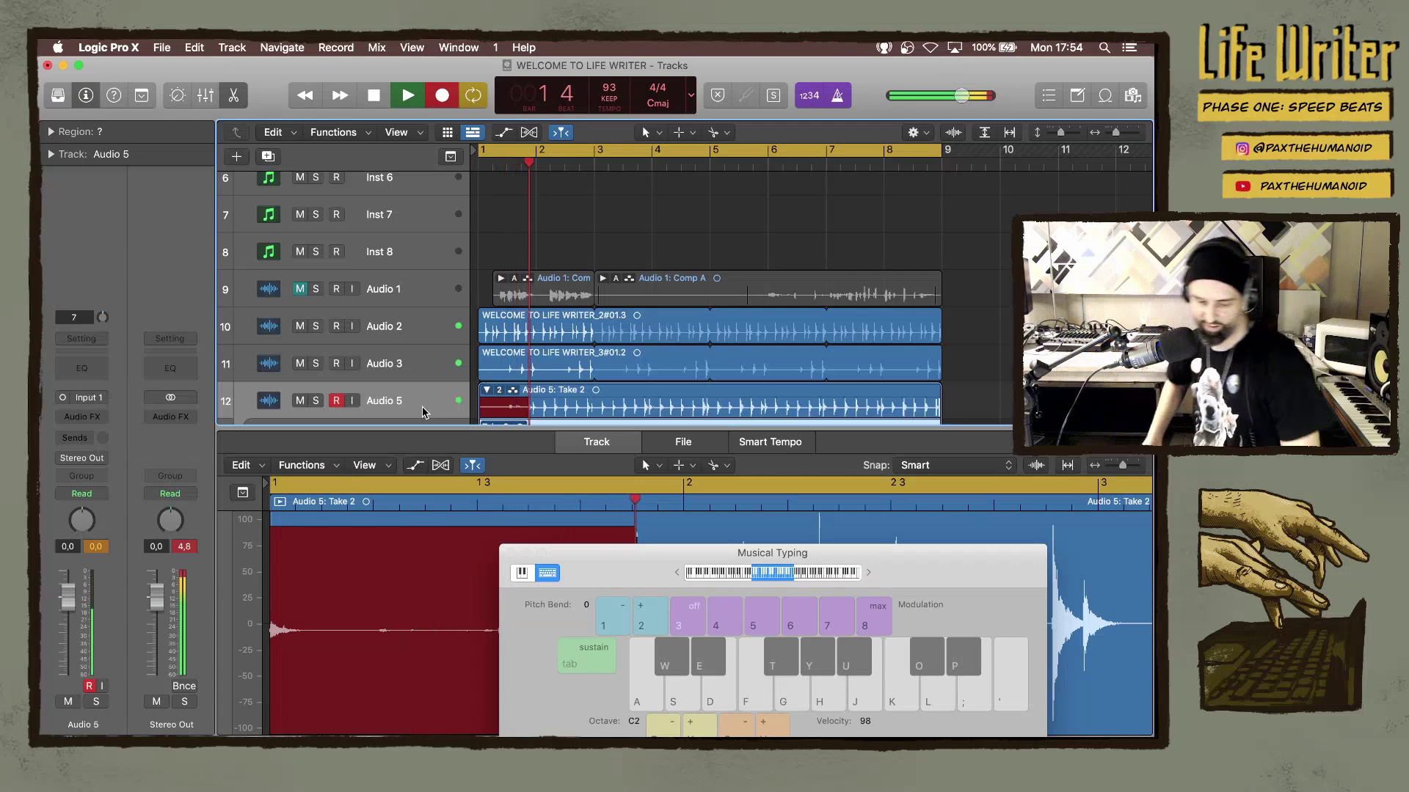
{"action": "key", "text": "space"}
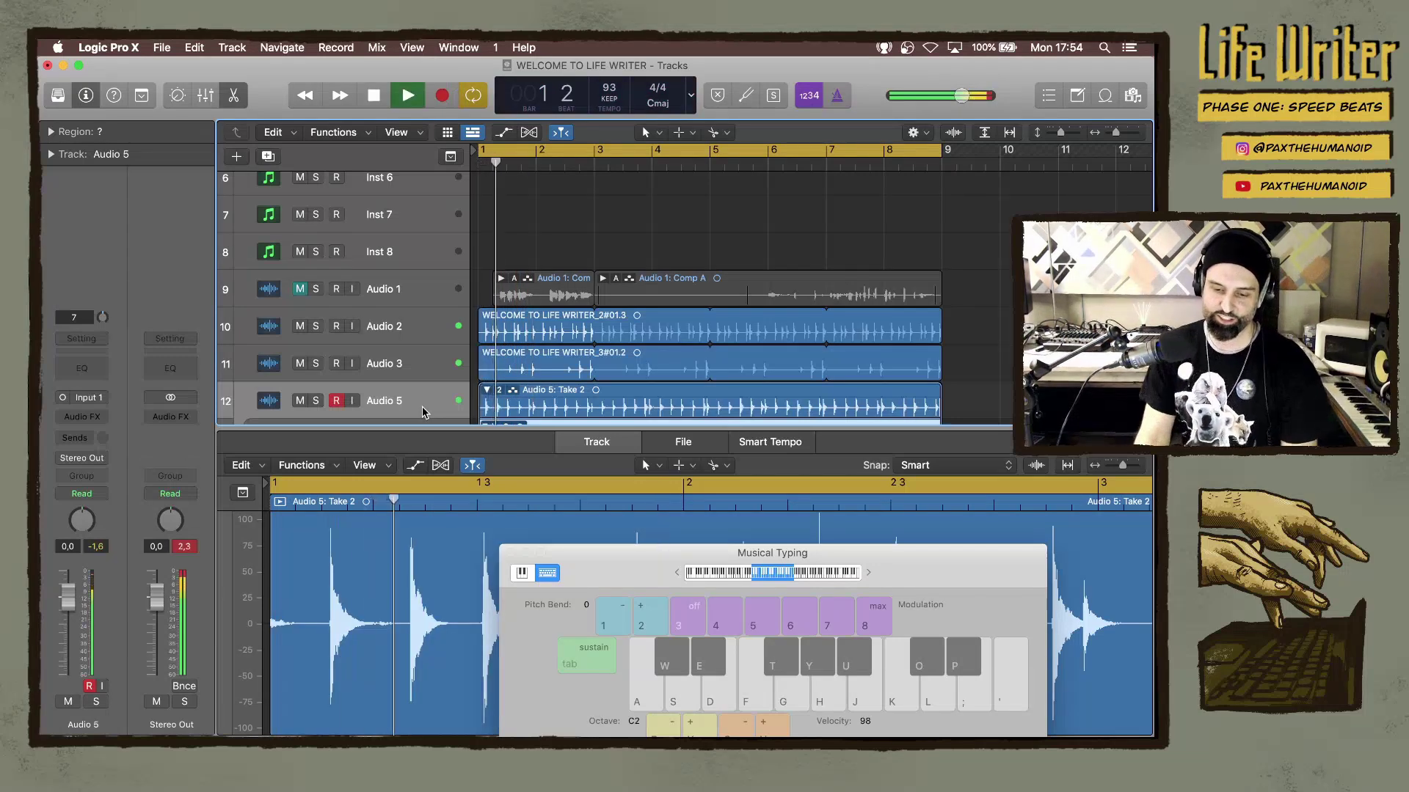
Select the Audio 5 take folder and collapse it to hide its individual takes.
{"action": "scroll", "coordinate": [661, 293], "scroll_direction": "down", "scroll_amount": 3}
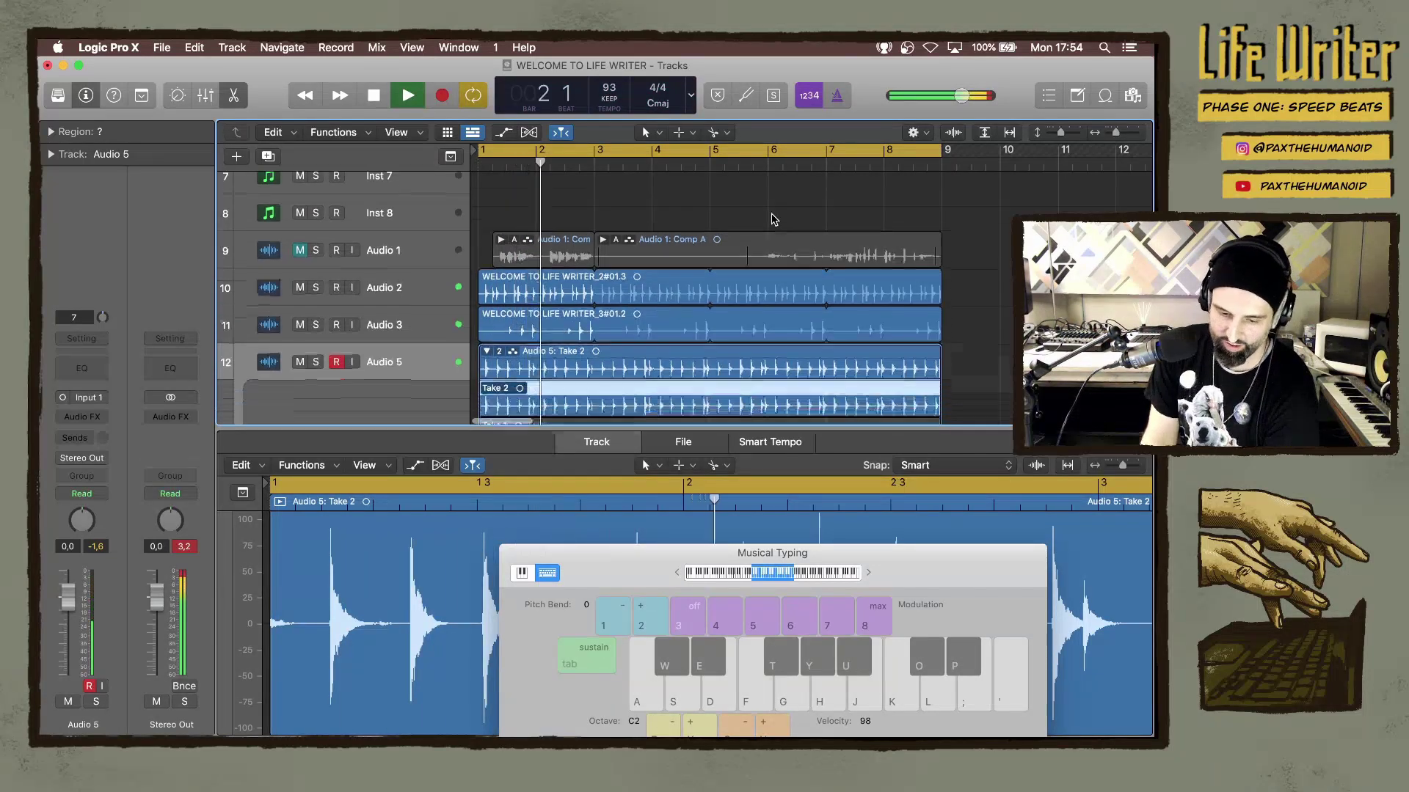
{"action": "double_click", "coordinate": [552, 296]}
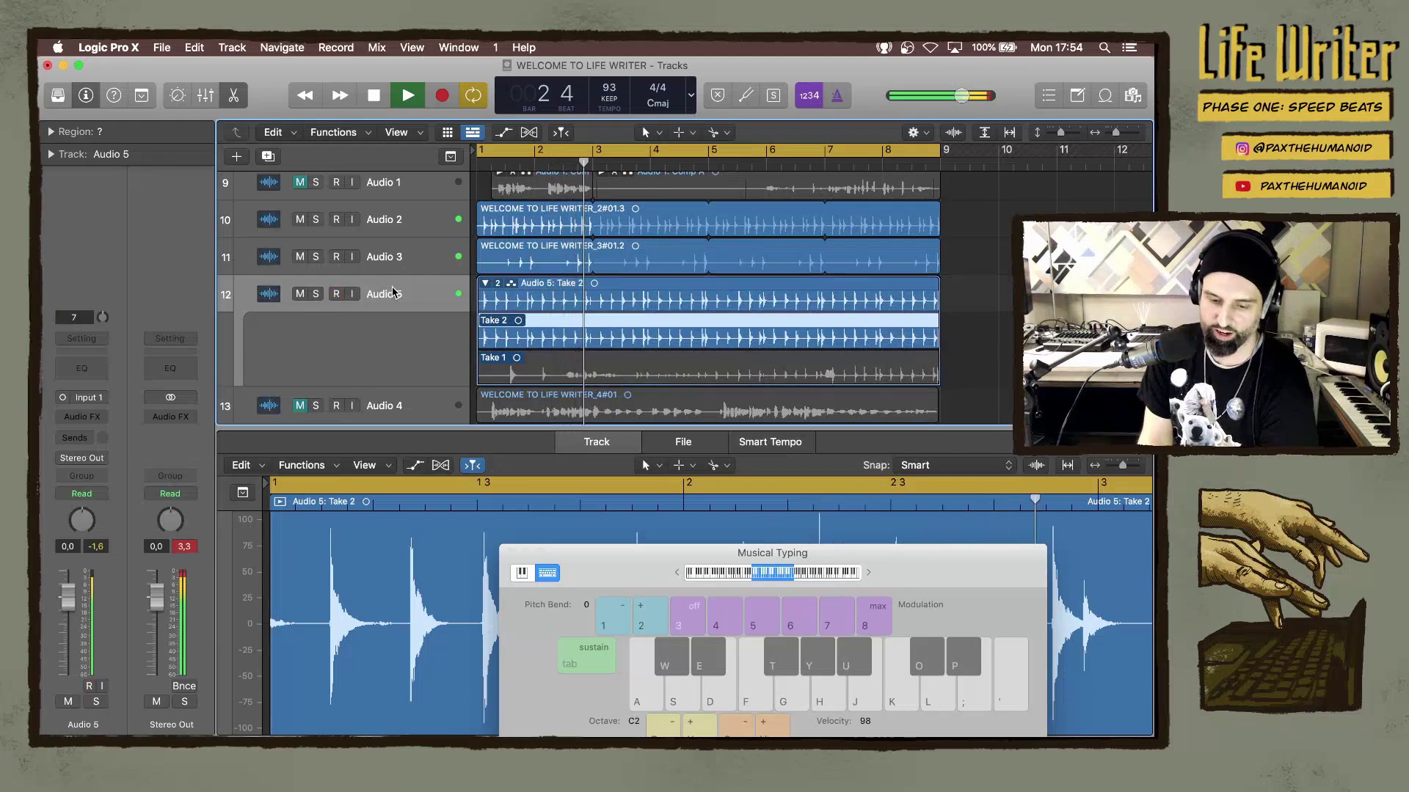
{"action": "left_click", "coordinate": [336, 295]}
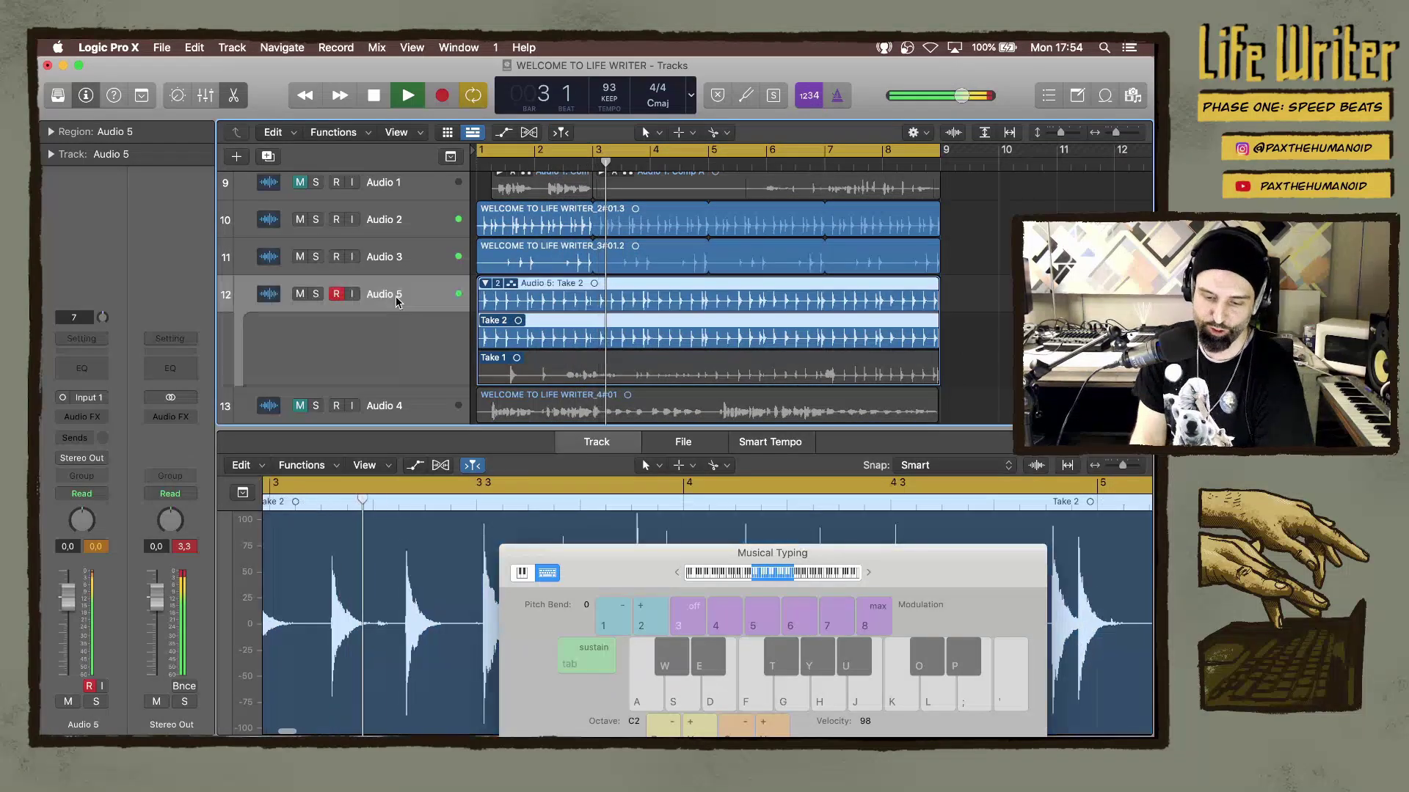
{"action": "left_click", "coordinate": [485, 283]}
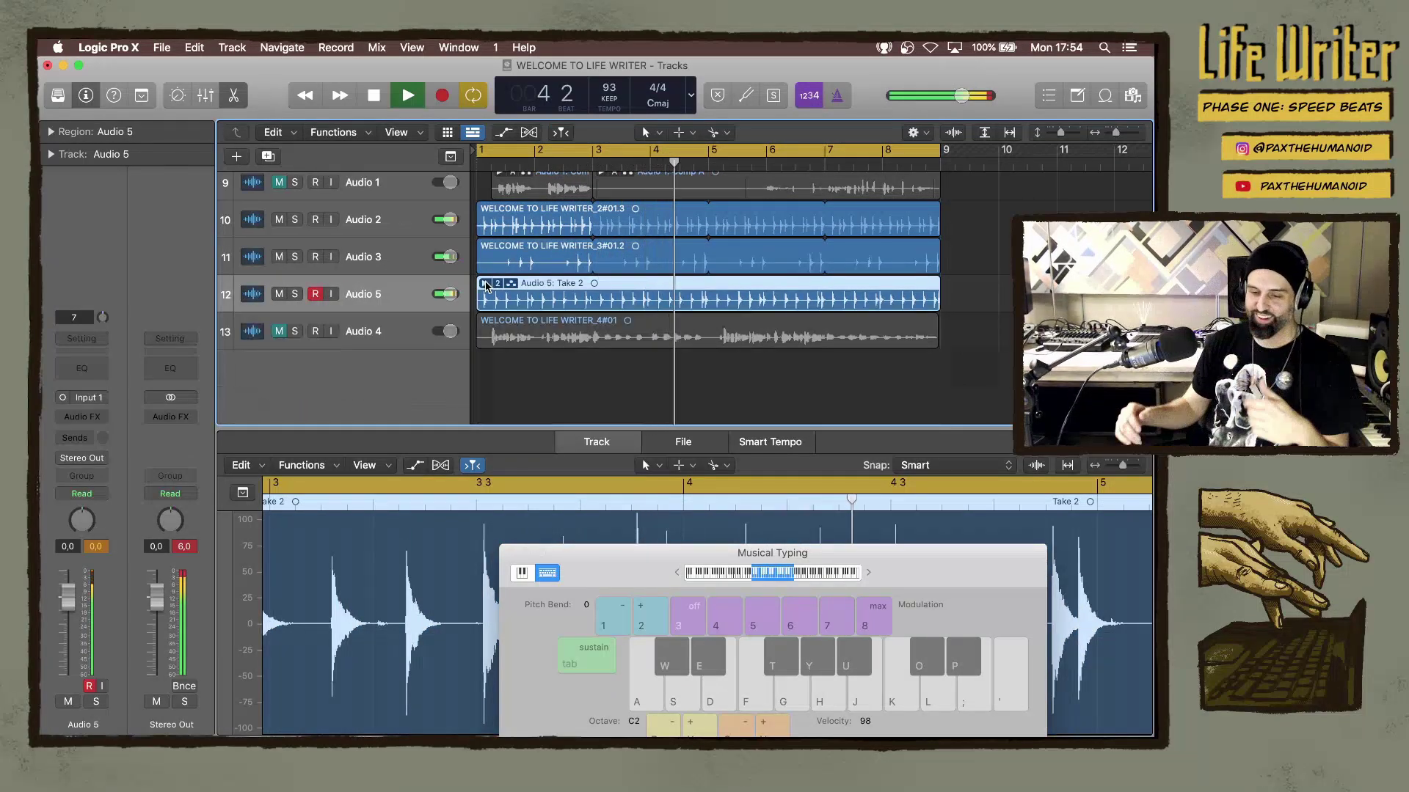
{"action": "key", "text": "alt+ctrl+r"}
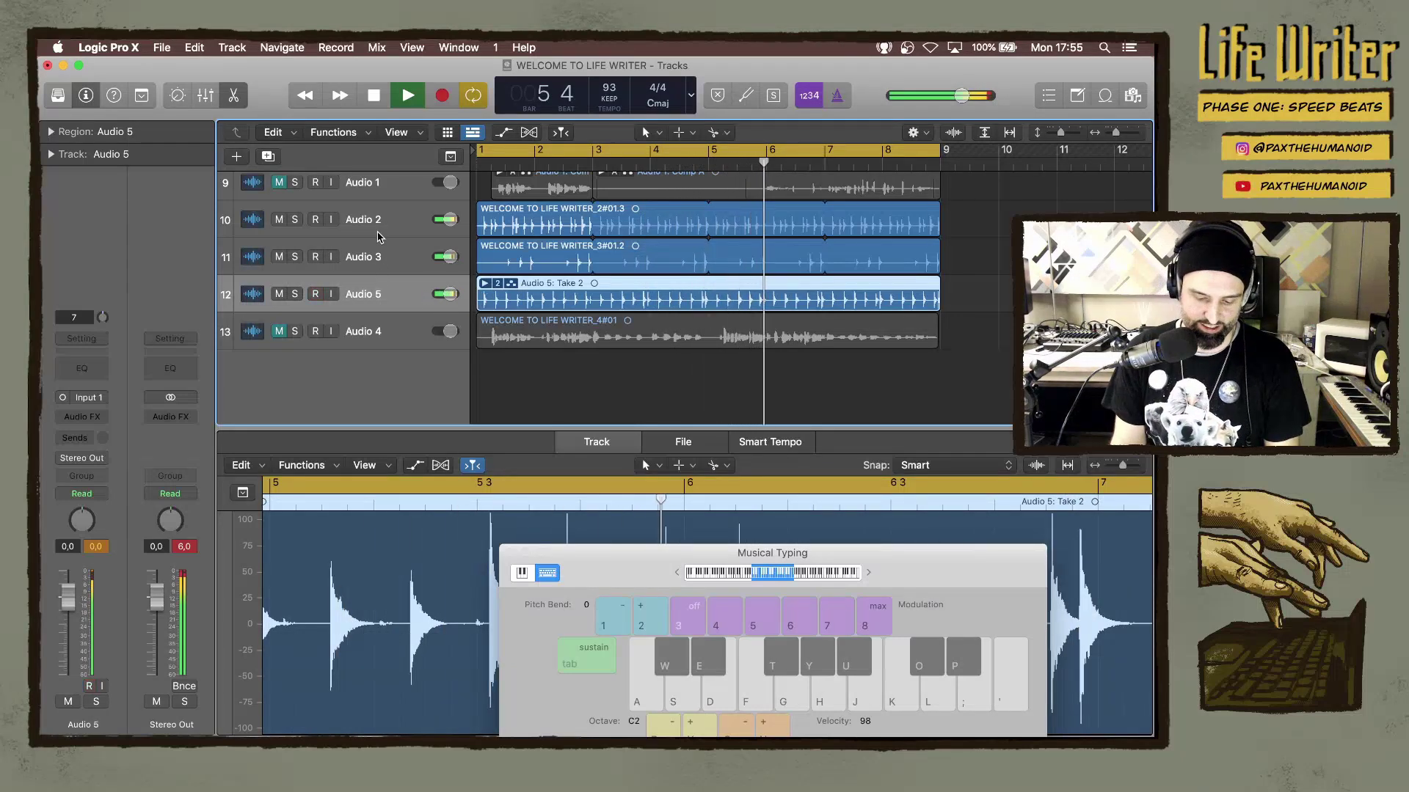
Make the Audio 2, Audio 3 and Audio 5 tracks taller, then pan Audio 2 to -37 and Audio 5 to +25.
{"action": "left_click_drag", "start_coordinate": [400, 236], "coordinate": [400, 259]}
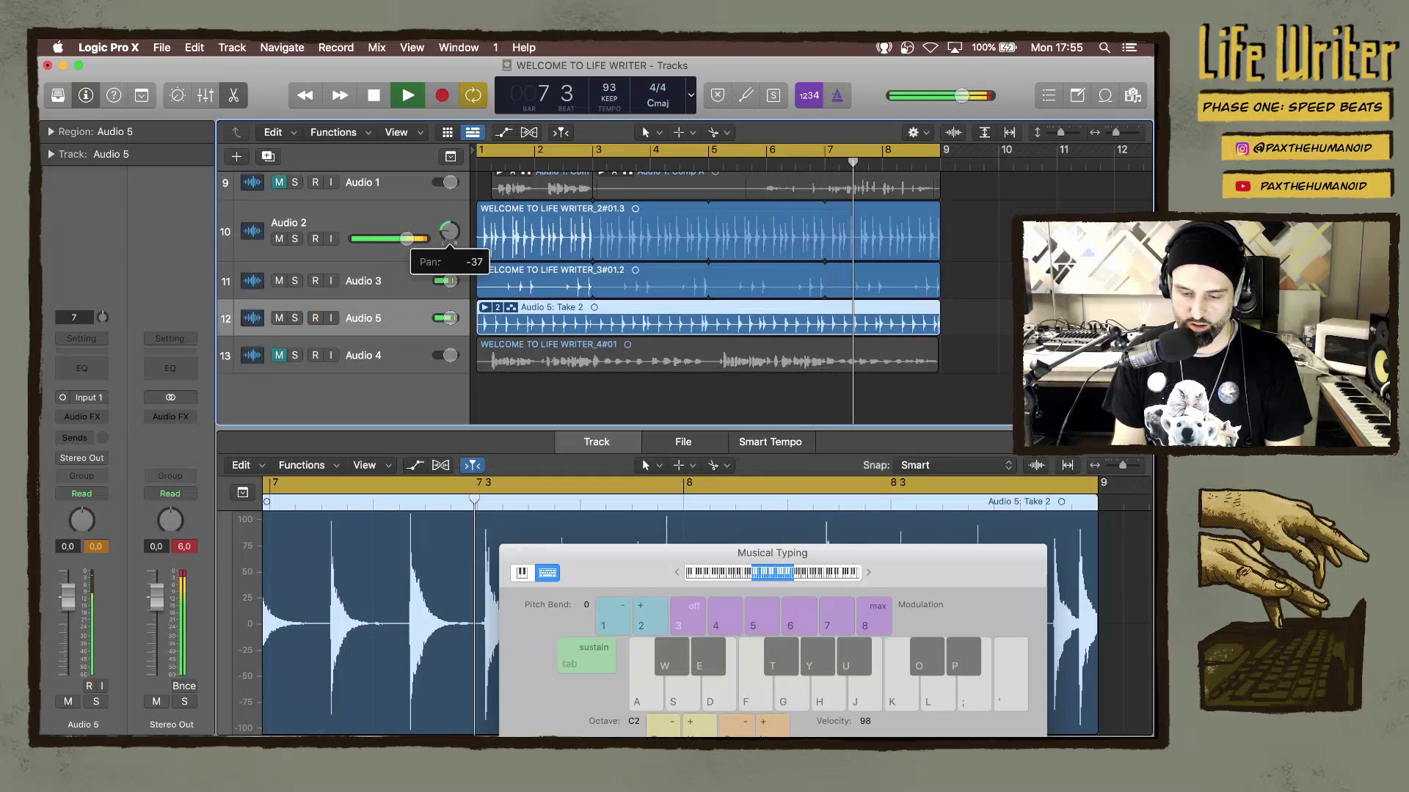
{"action": "left_click", "coordinate": [400, 289]}
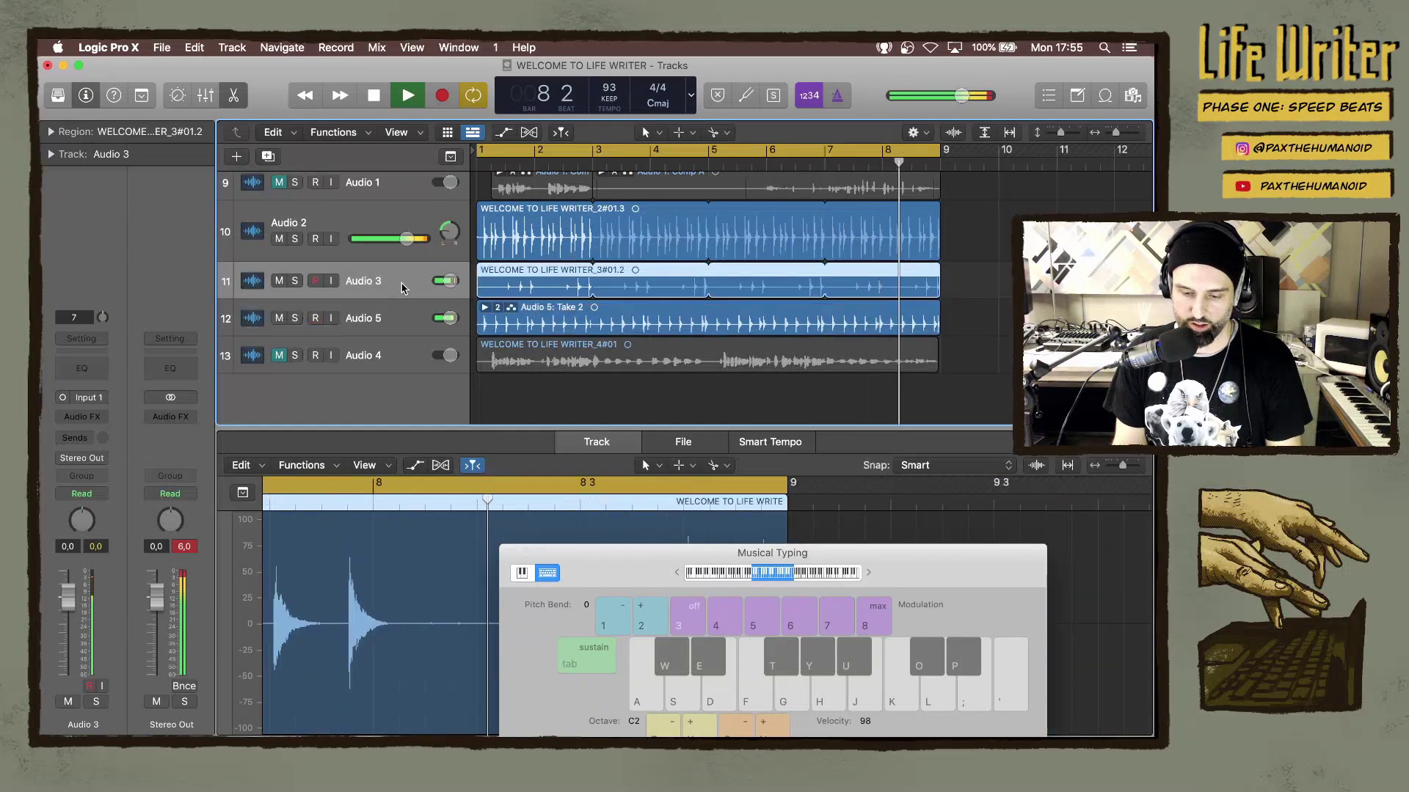
{"action": "left_click_drag", "start_coordinate": [389, 300], "coordinate": [389, 386]}
{"action": "left_click", "coordinate": [395, 338]}
{"action": "mouse_move", "coordinate": [449, 349]}
{"action": "left_mouse_down"}
{"action": "mouse_move", "coordinate": [436, 317]}
{"action": "mouse_move", "coordinate": [449, 343]}
{"action": "left_mouse_up"}
Lower the volumes of Audio 2 and Audio 3 slightly, set Audio 5 to -2.7 dB, and restart playback from bar 1.
{"action": "left_click_drag", "start_coordinate": [407, 238], "coordinate": [392, 238]}
{"action": "left_click_drag", "start_coordinate": [407, 299], "coordinate": [391, 299]}
{"action": "left_click_drag", "start_coordinate": [406, 356], "coordinate": [397, 355]}
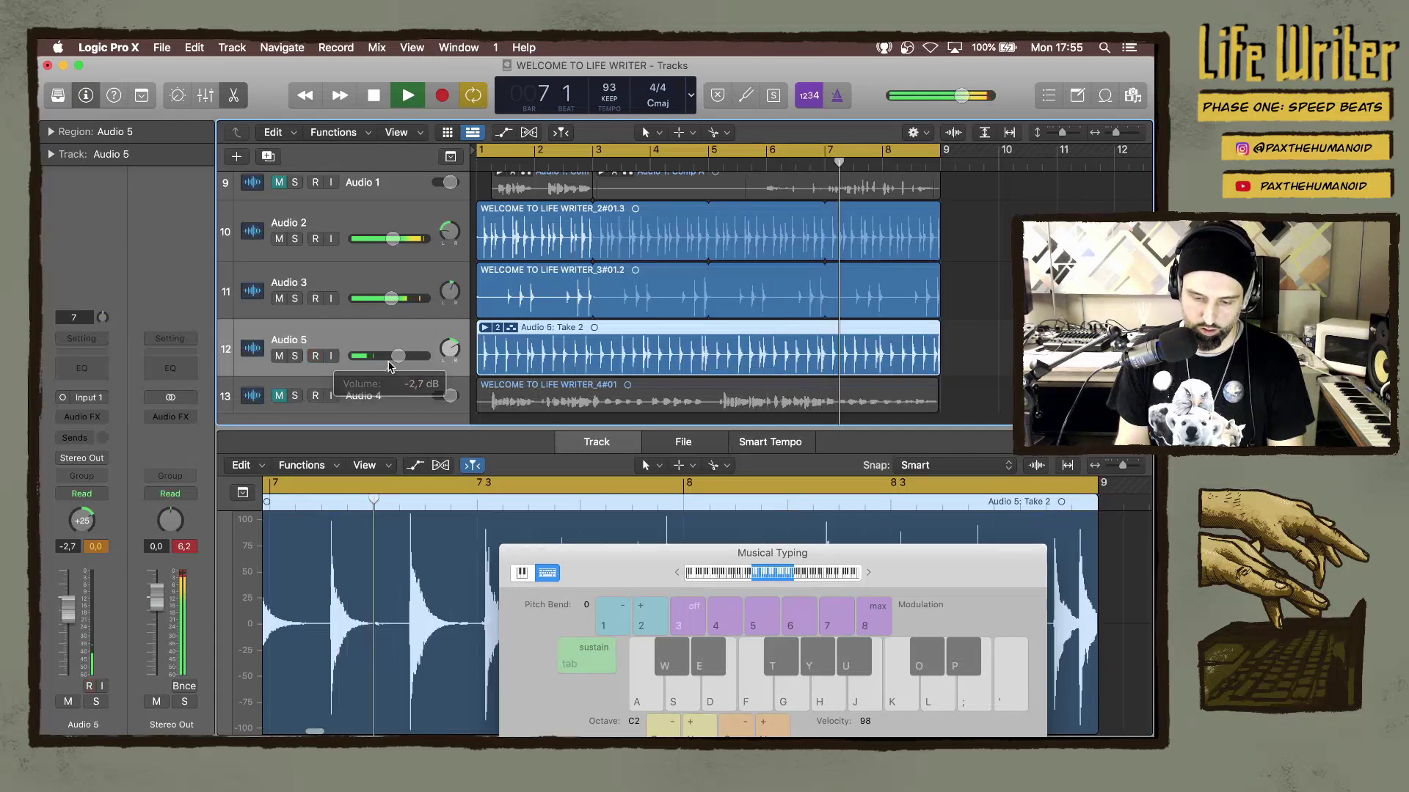
{"action": "left_click_drag", "start_coordinate": [391, 299], "coordinate": [400, 299]}
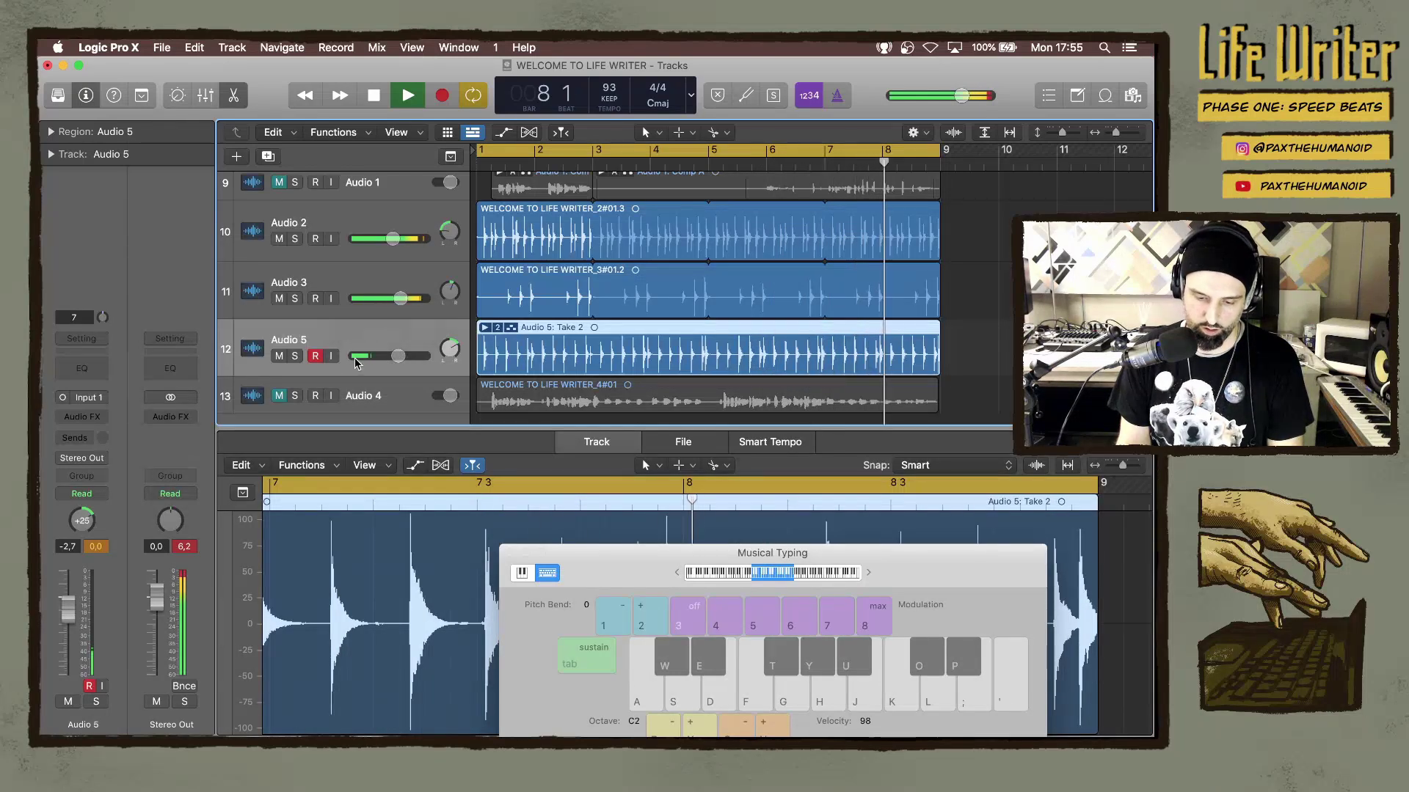
{"action": "key", "text": "space"}
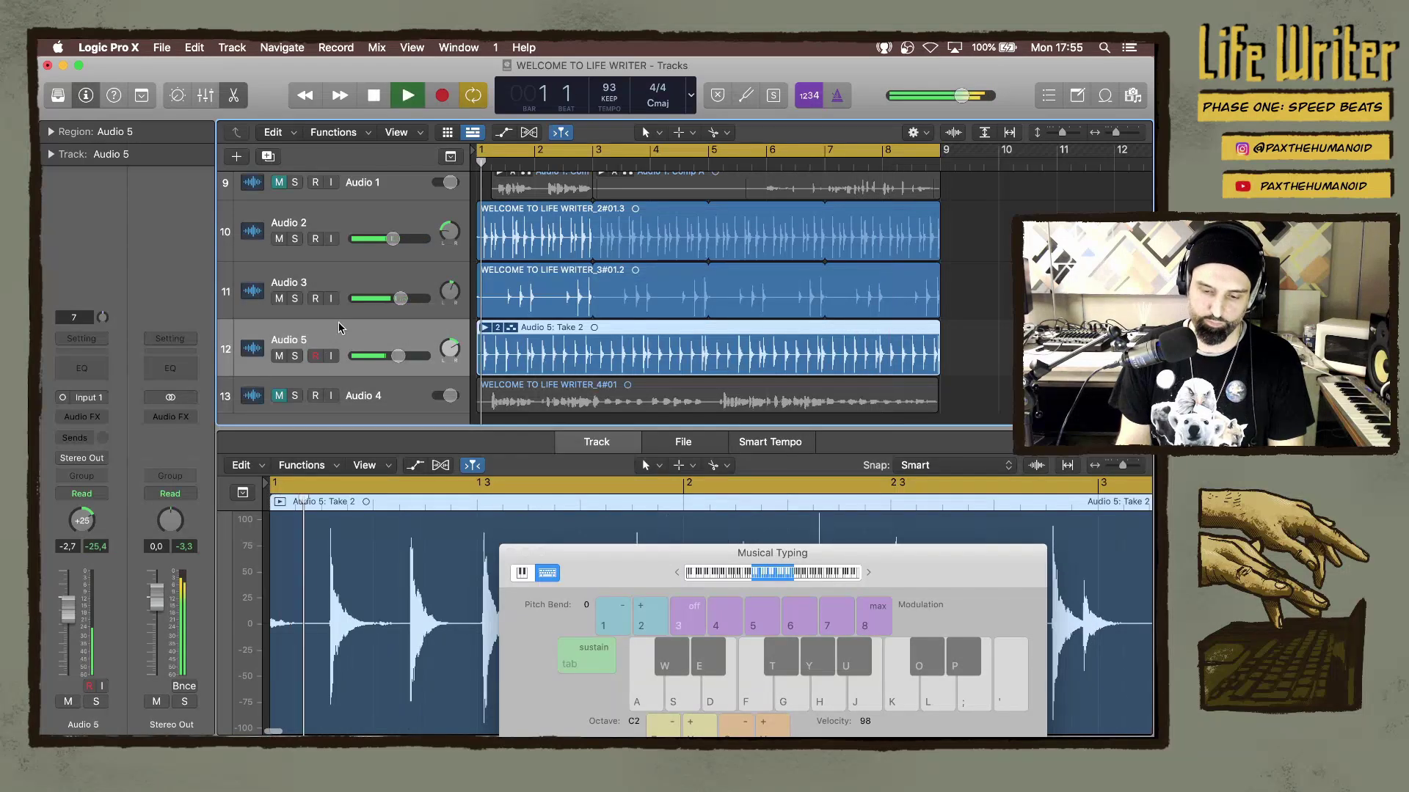
Unmute Audio 4 and insert a Compressor on it with the make-up gain adjusted slightly.
{"action": "left_click", "coordinate": [279, 396]}
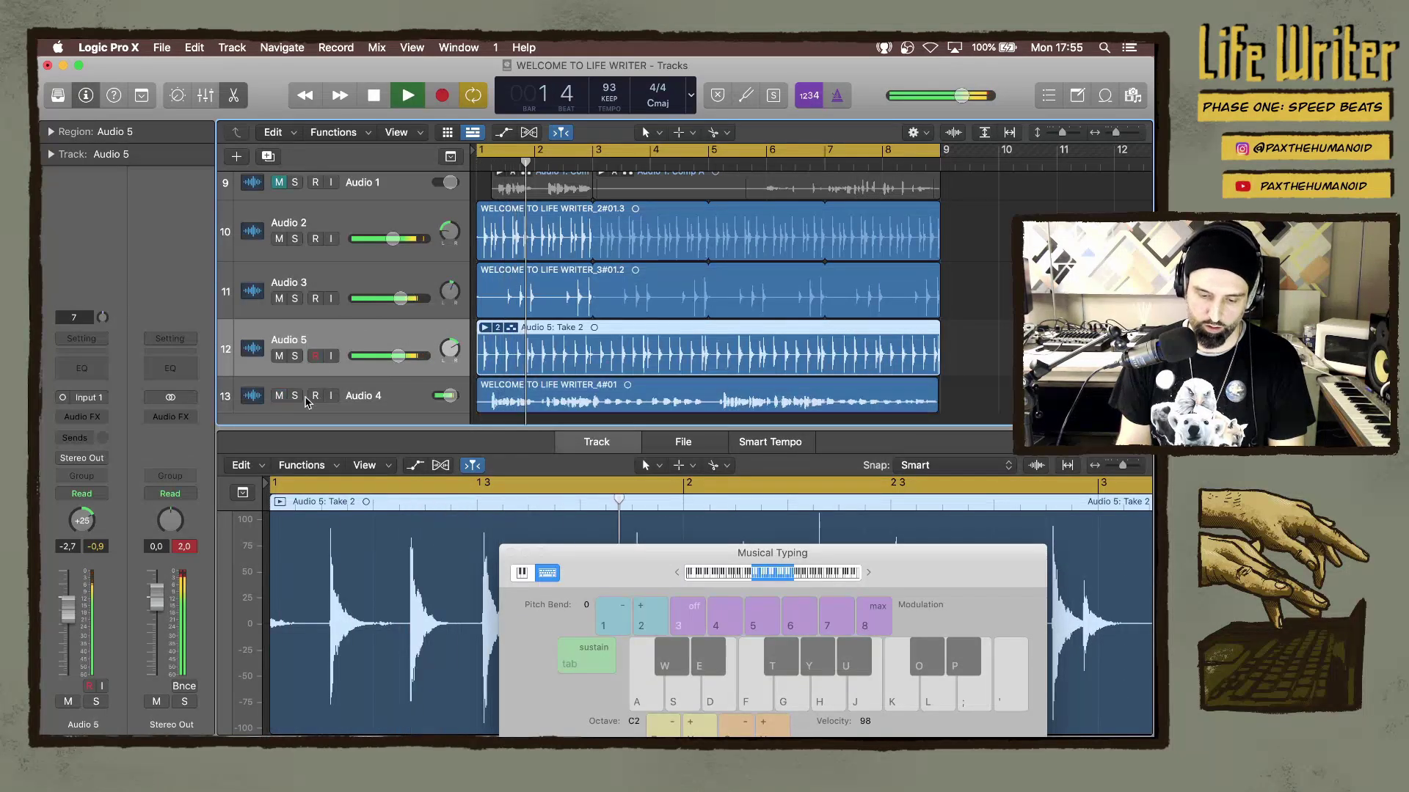
{"action": "left_click", "coordinate": [381, 400]}
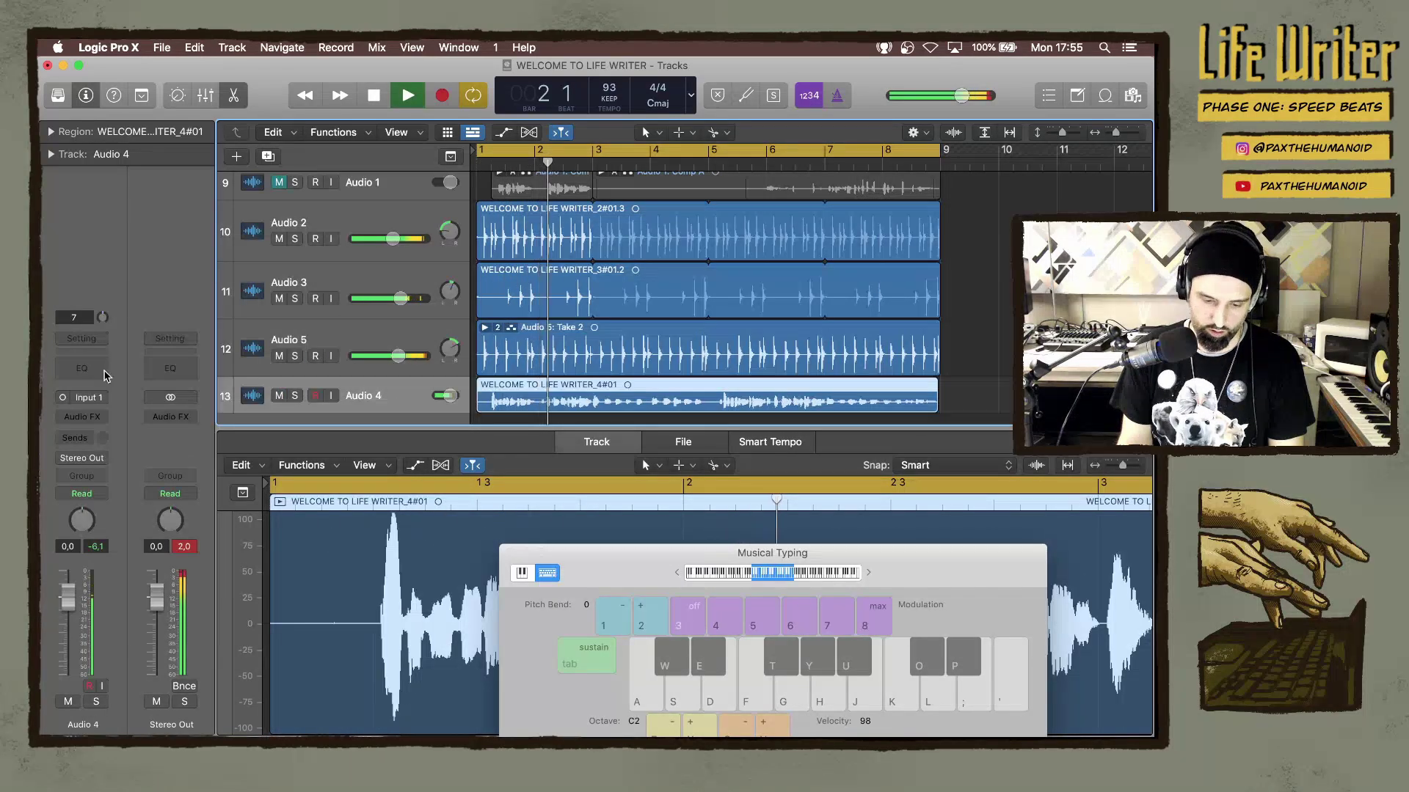
{"action": "left_click", "coordinate": [82, 416]}
{"action": "mouse_move", "coordinate": [110, 557]}
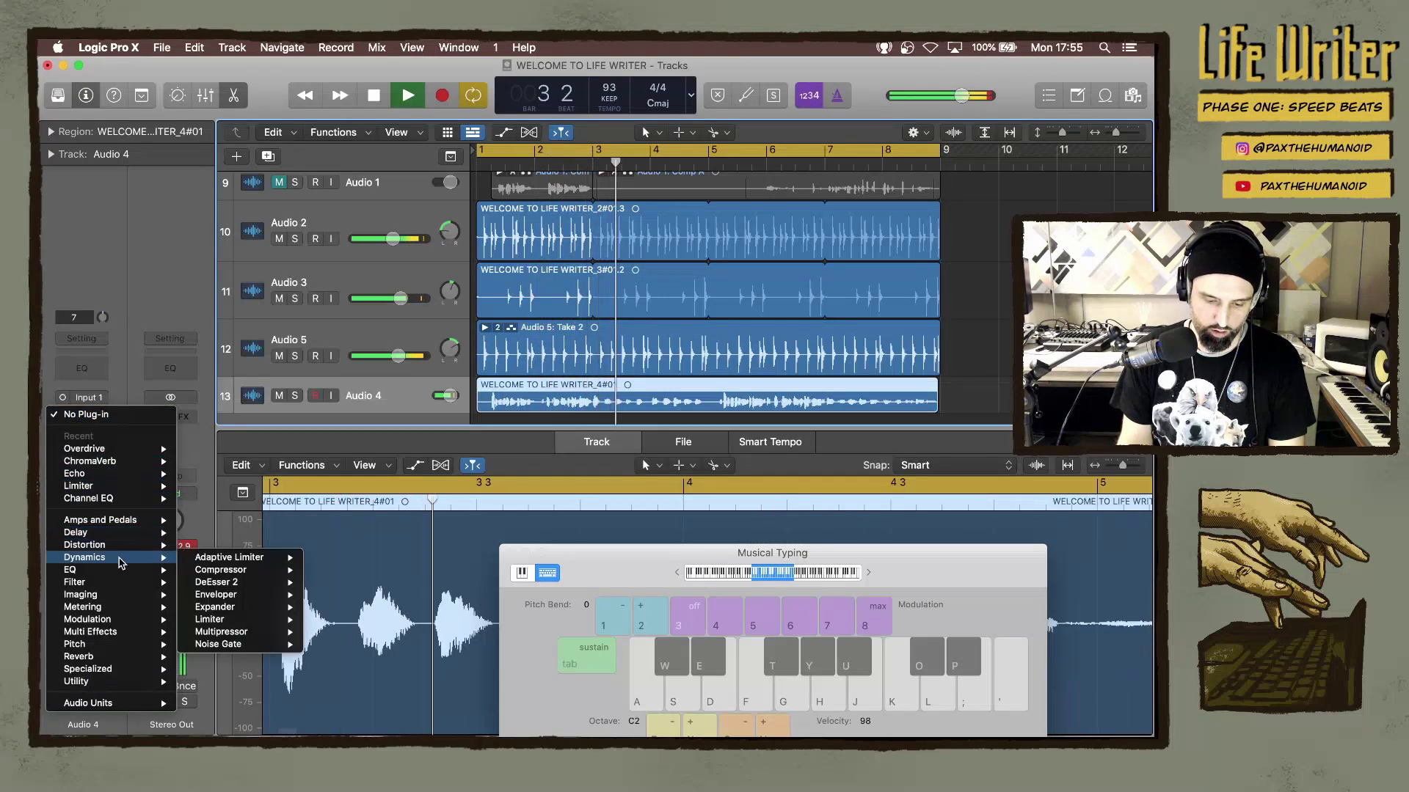
{"action": "key", "text": "Escape"}
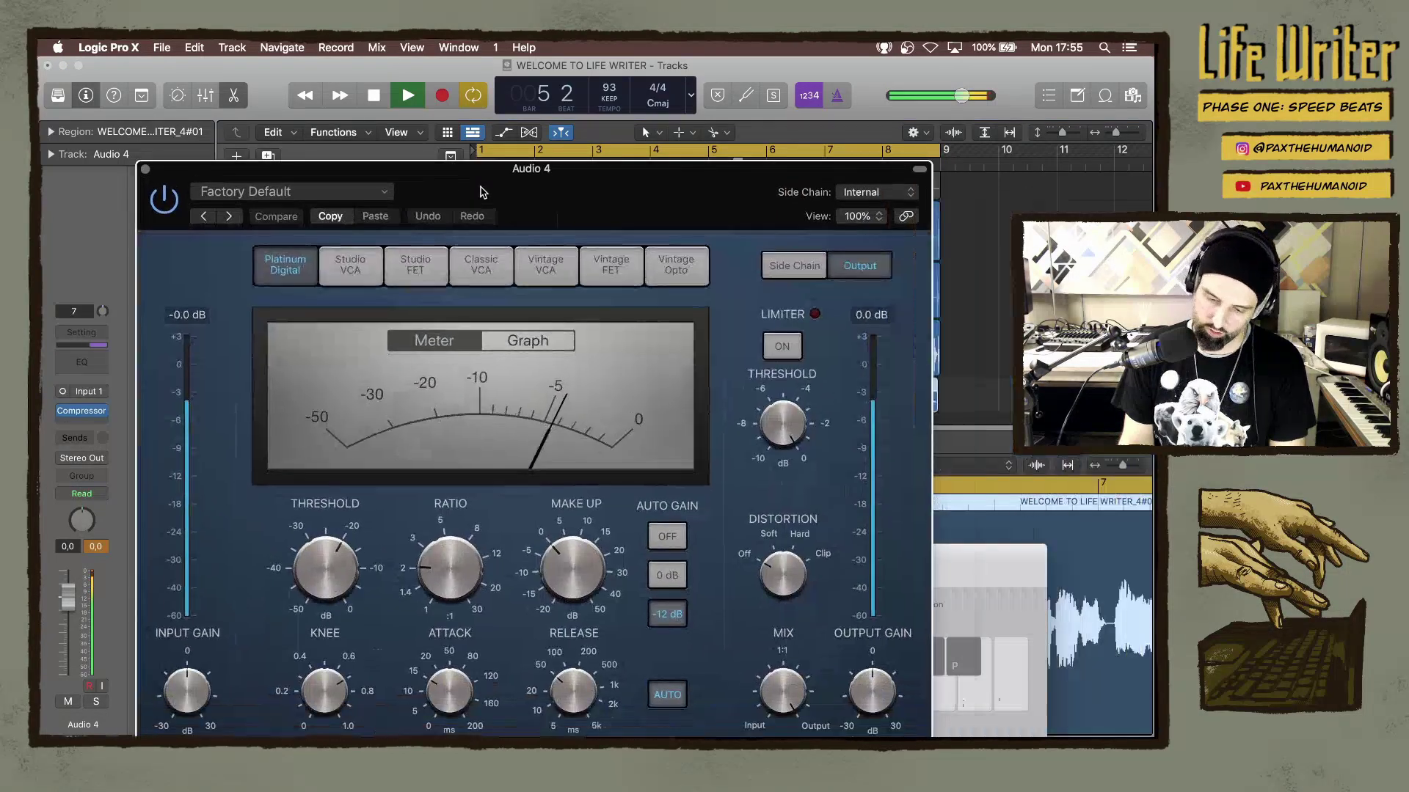
{"action": "left_click_drag", "start_coordinate": [483, 192], "coordinate": [489, 101]}
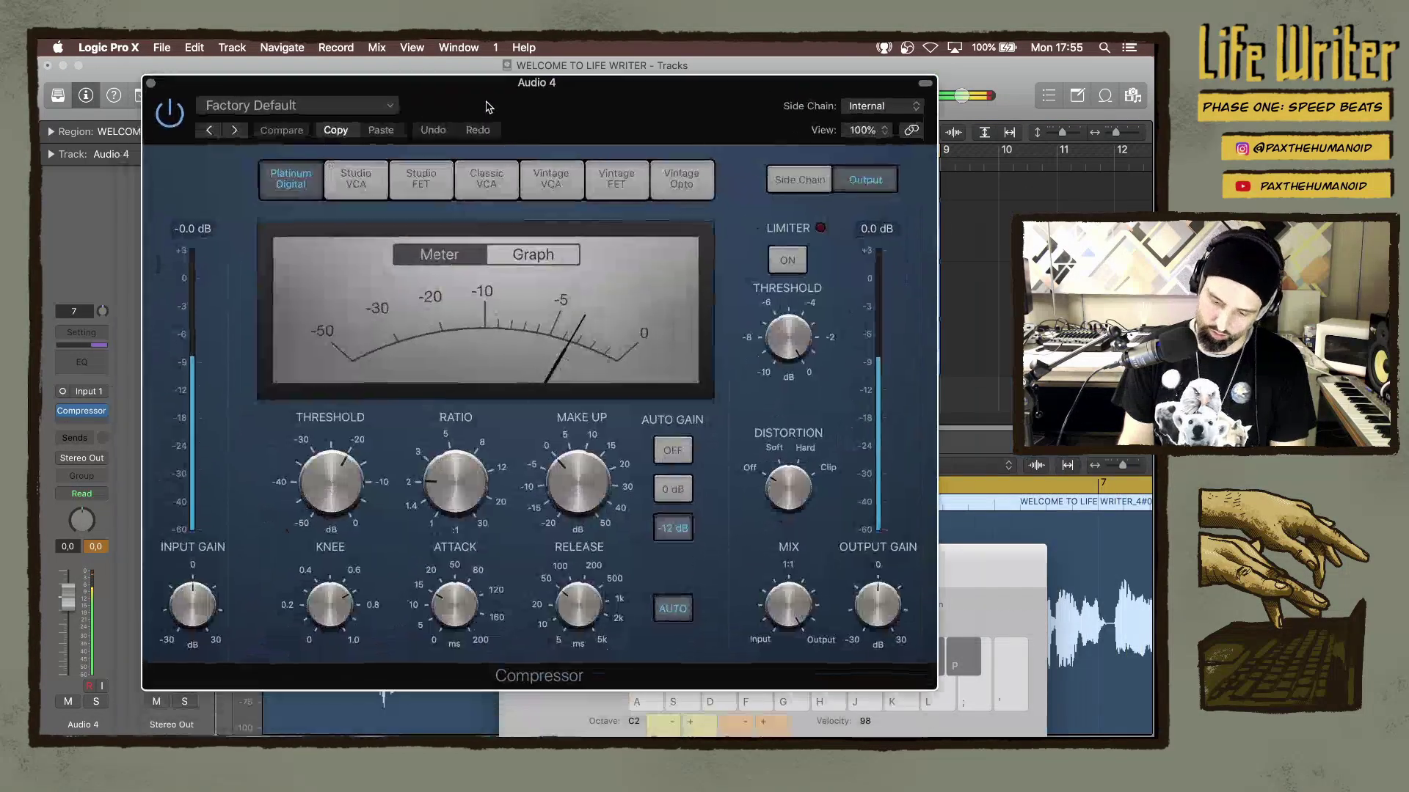
{"action": "mouse_move", "coordinate": [558, 487]}
{"action": "left_mouse_down"}
{"action": "mouse_move", "coordinate": [553, 438]}
{"action": "mouse_move", "coordinate": [555, 471]}
{"action": "left_mouse_up"}
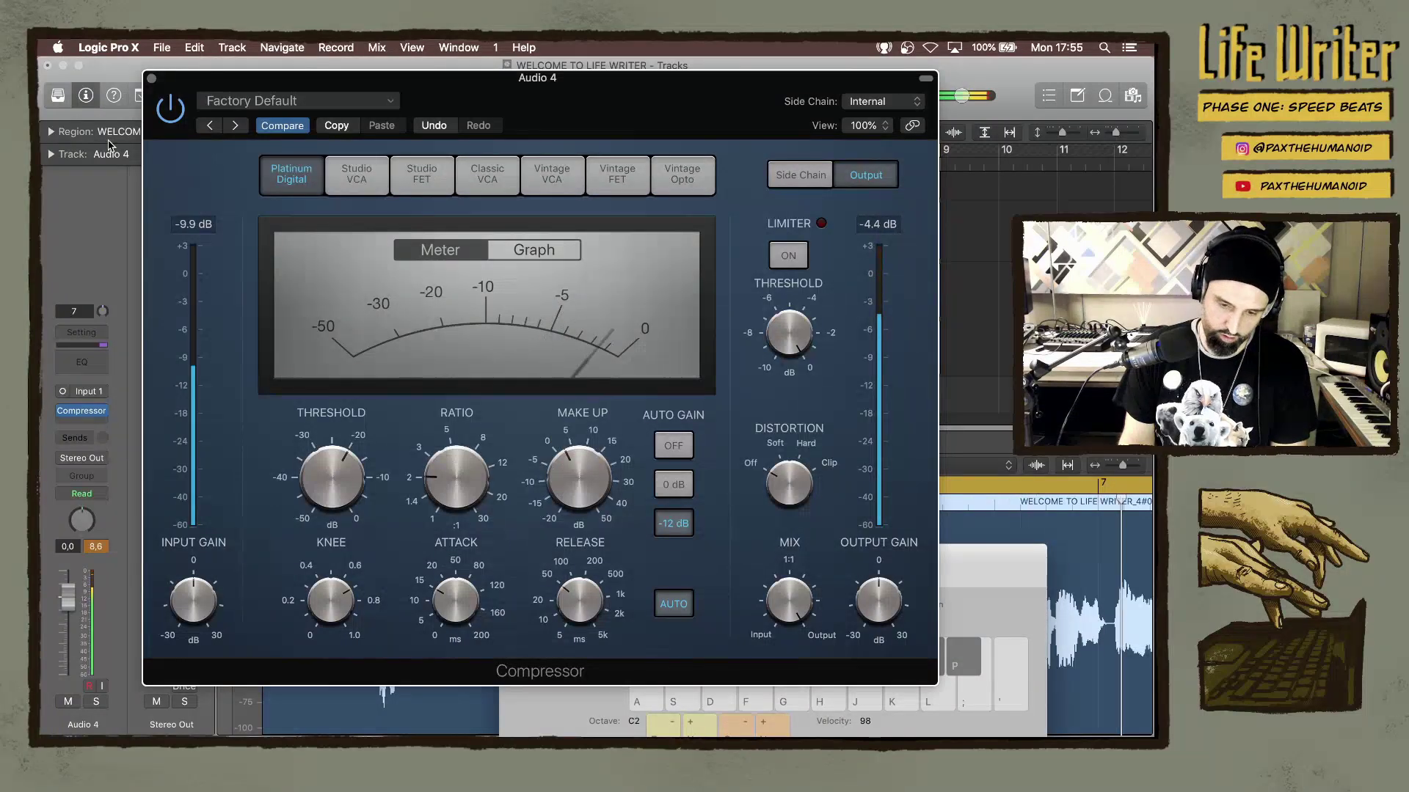
{"action": "left_click", "coordinate": [152, 78]}
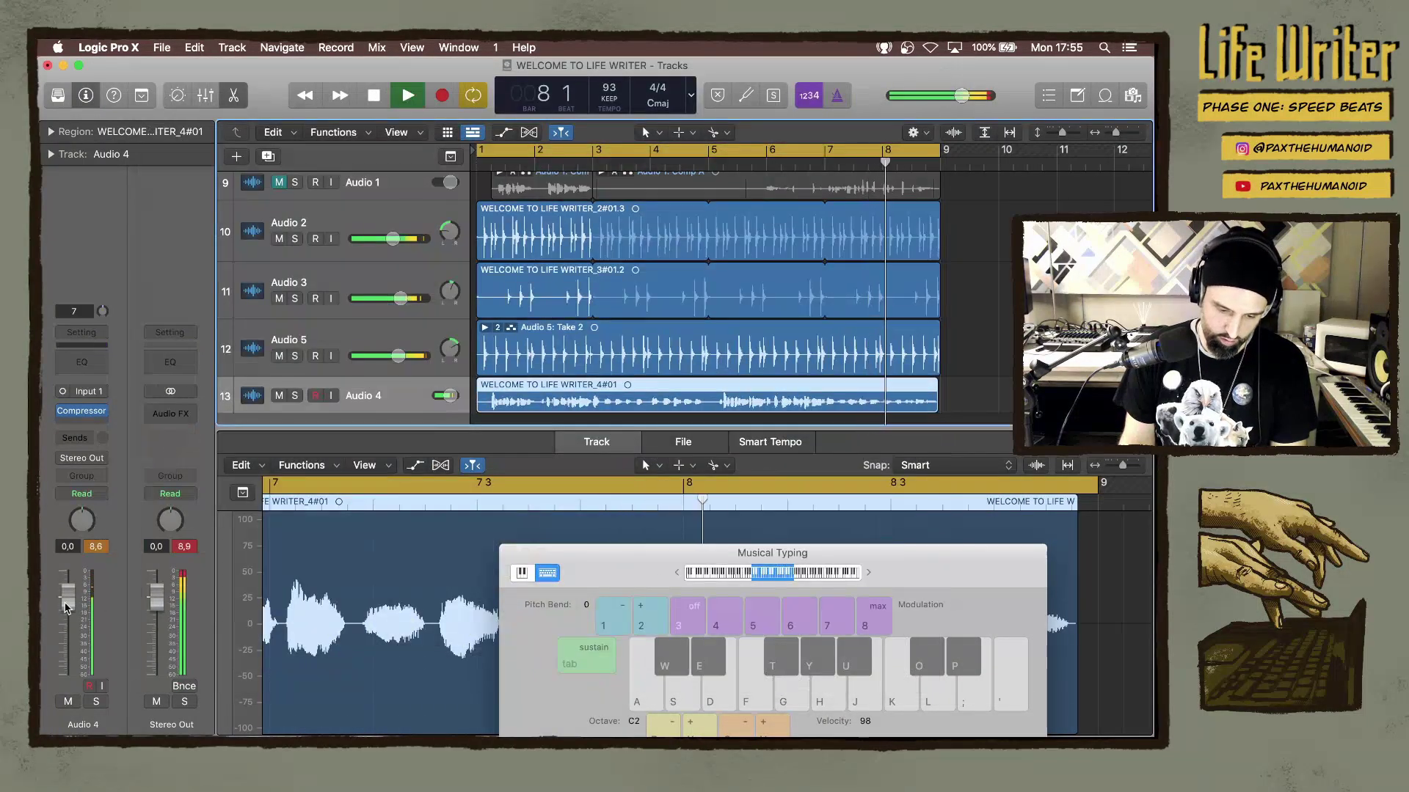
Set the Audio 4 volume to -2.1 dB and insert a Tape Delay after its Compressor.
{"action": "left_click", "coordinate": [86, 425]}
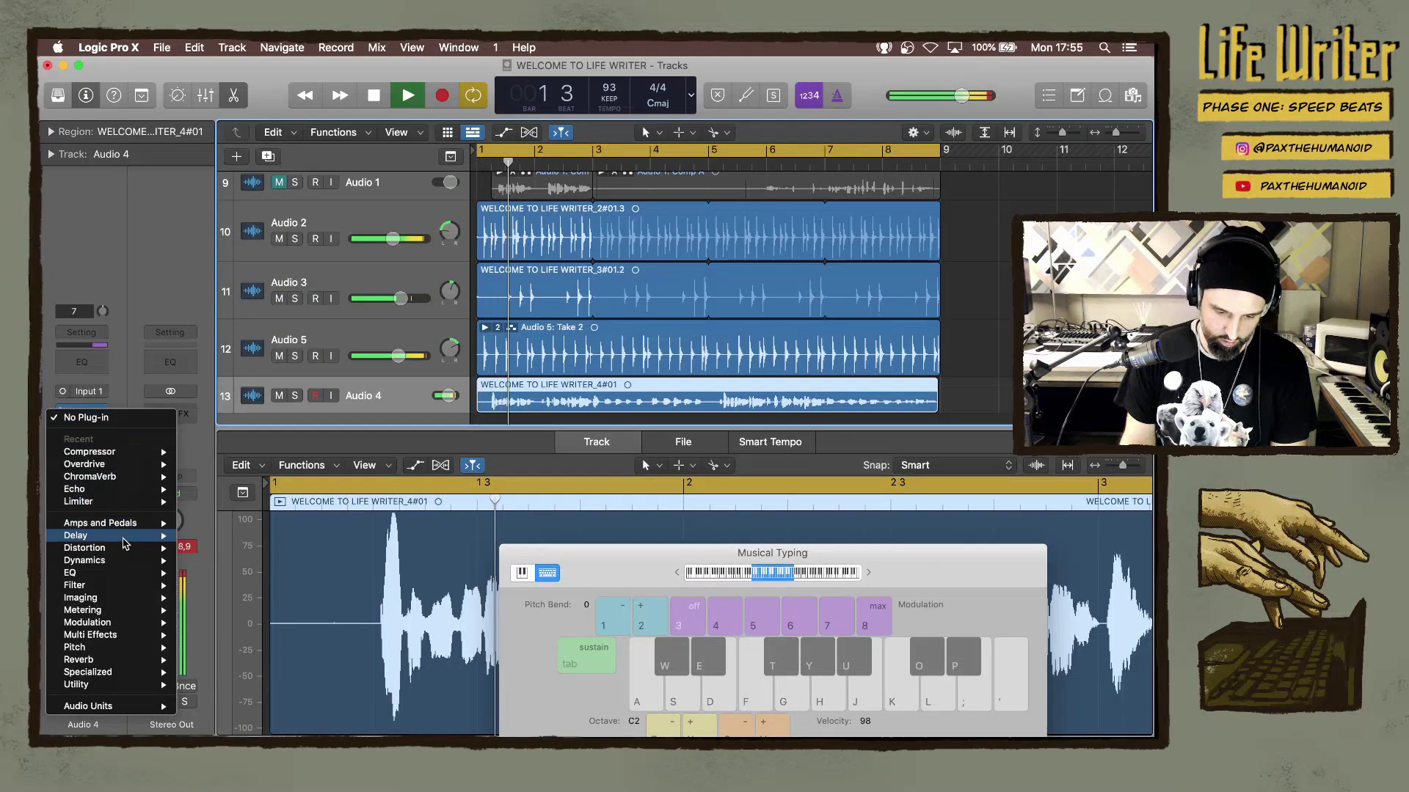
{"action": "mouse_move", "coordinate": [286, 549]}
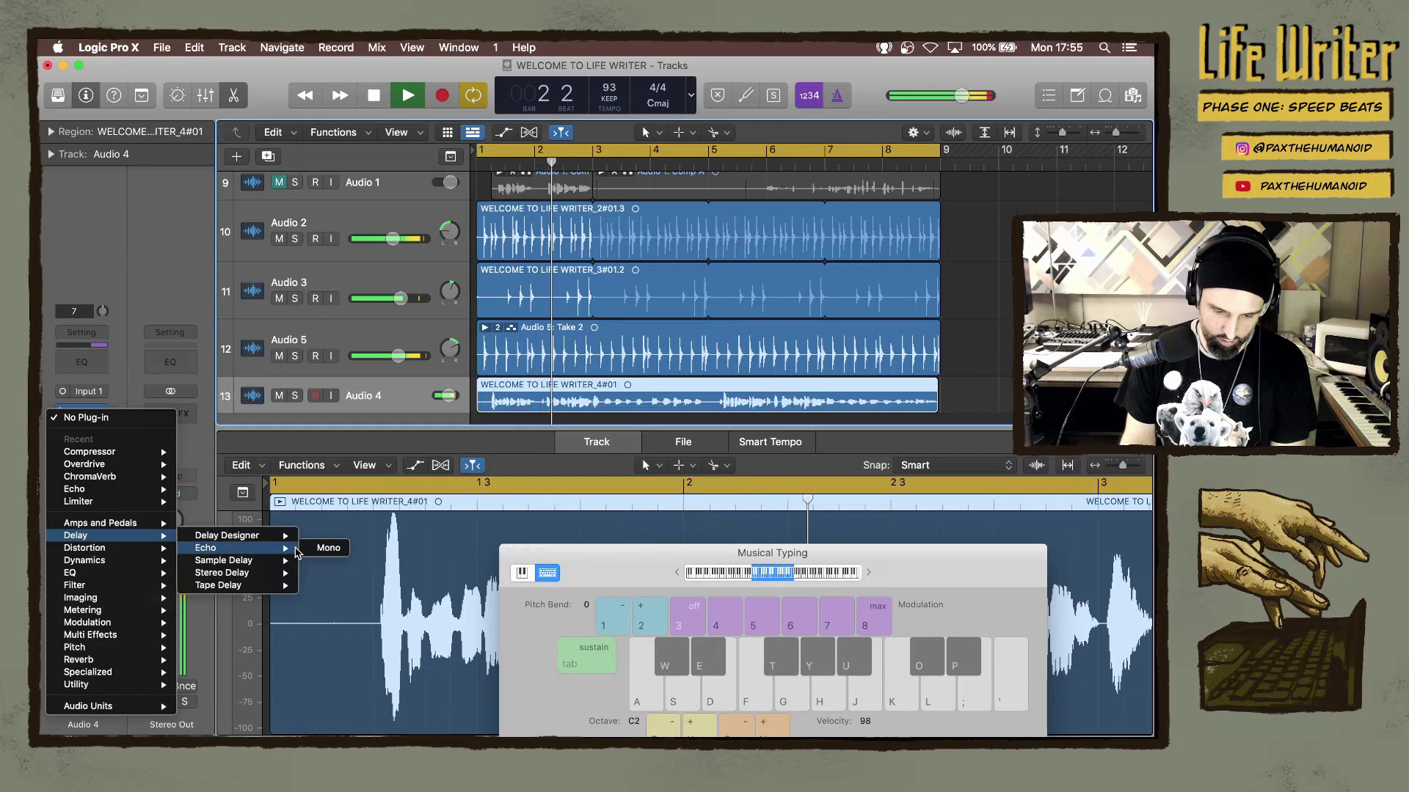
{"action": "key", "text": "Escape"}
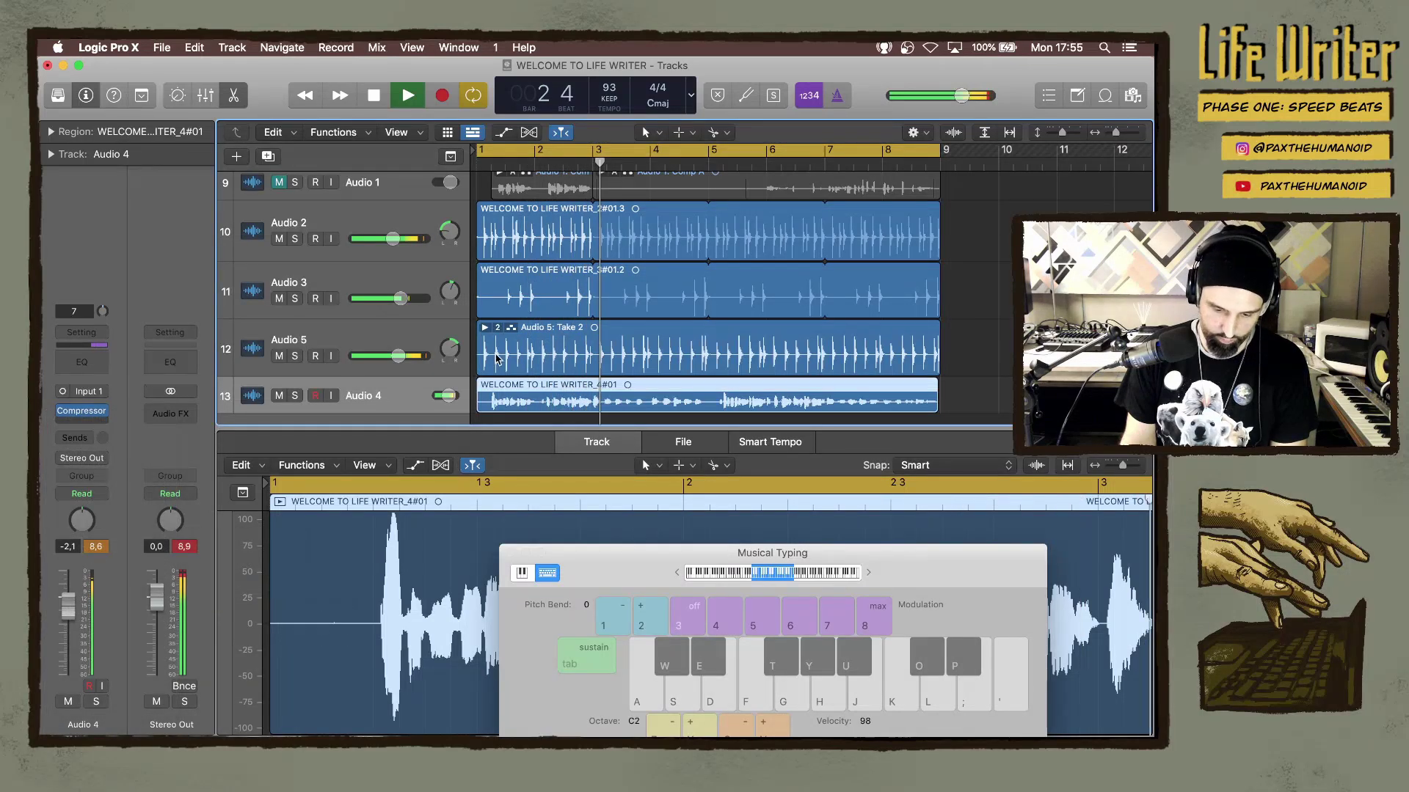
{"action": "left_click_drag", "start_coordinate": [572, 268], "coordinate": [291, 133]}
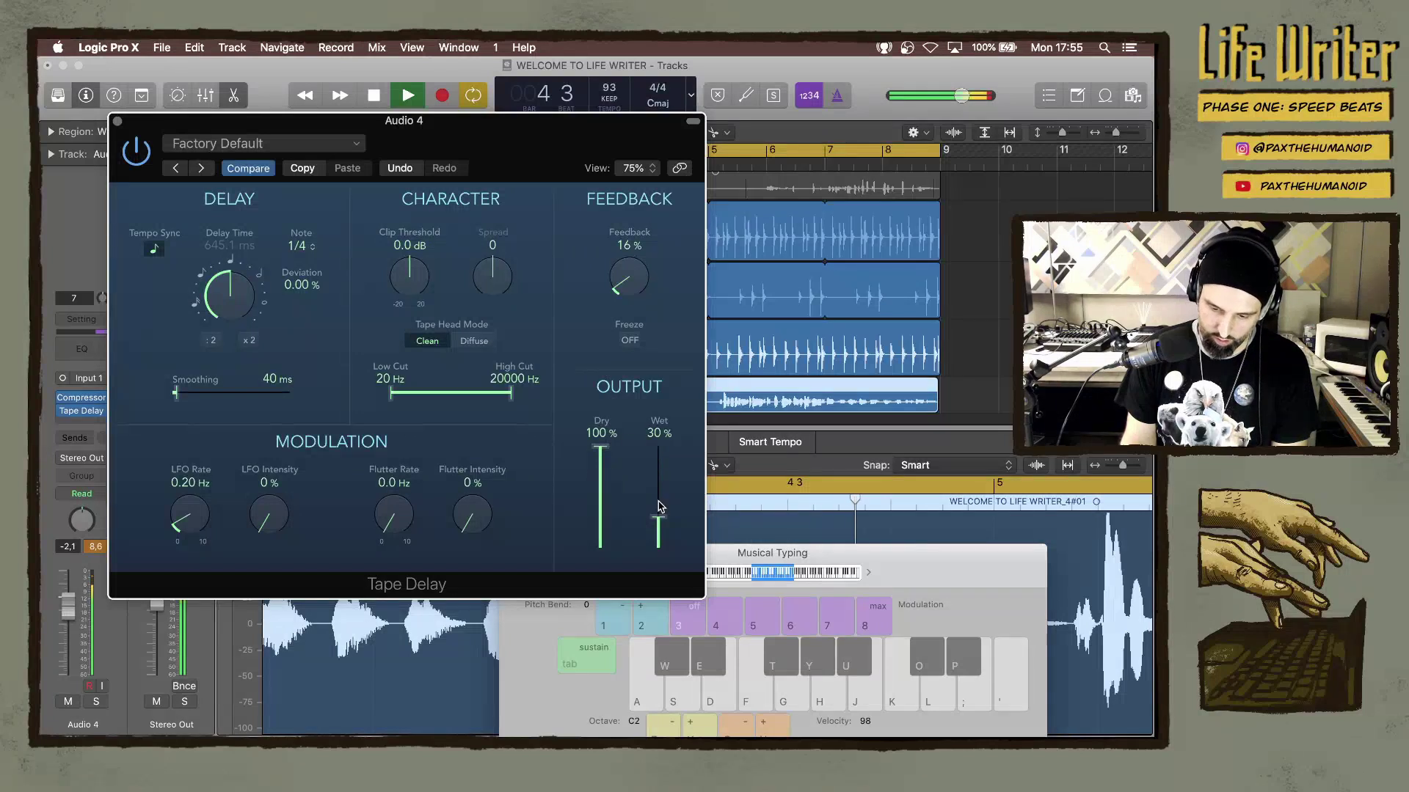
Set the Tape Delay to 1/8 dotted, 490 ms smoothing, 45% feedback, 340 Hz low cut, 15000 Hz high cut and 22% wet.
{"action": "scroll", "coordinate": [664, 493], "scroll_direction": "down", "scroll_amount": 5}
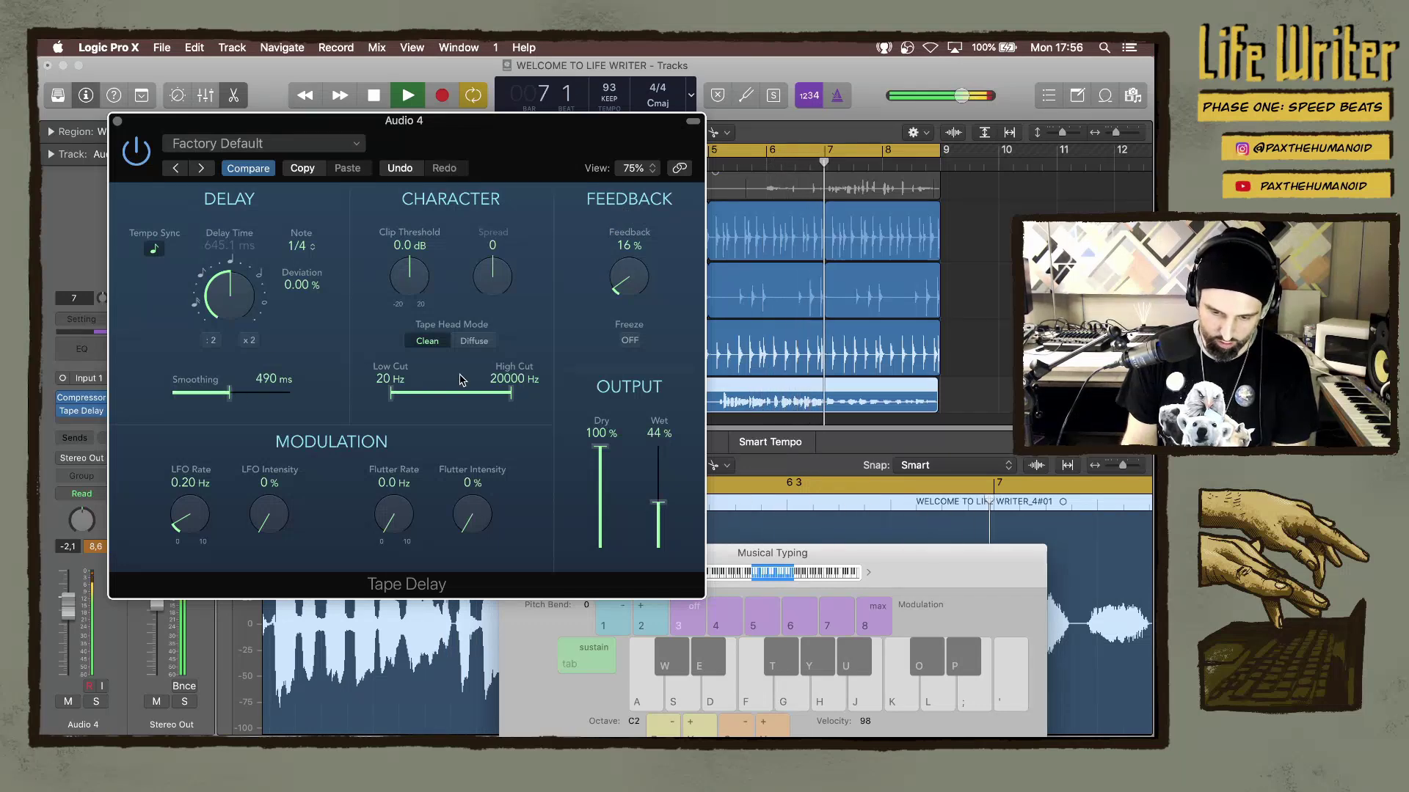
{"action": "scroll", "coordinate": [394, 398], "scroll_direction": "up", "scroll_amount": 8}
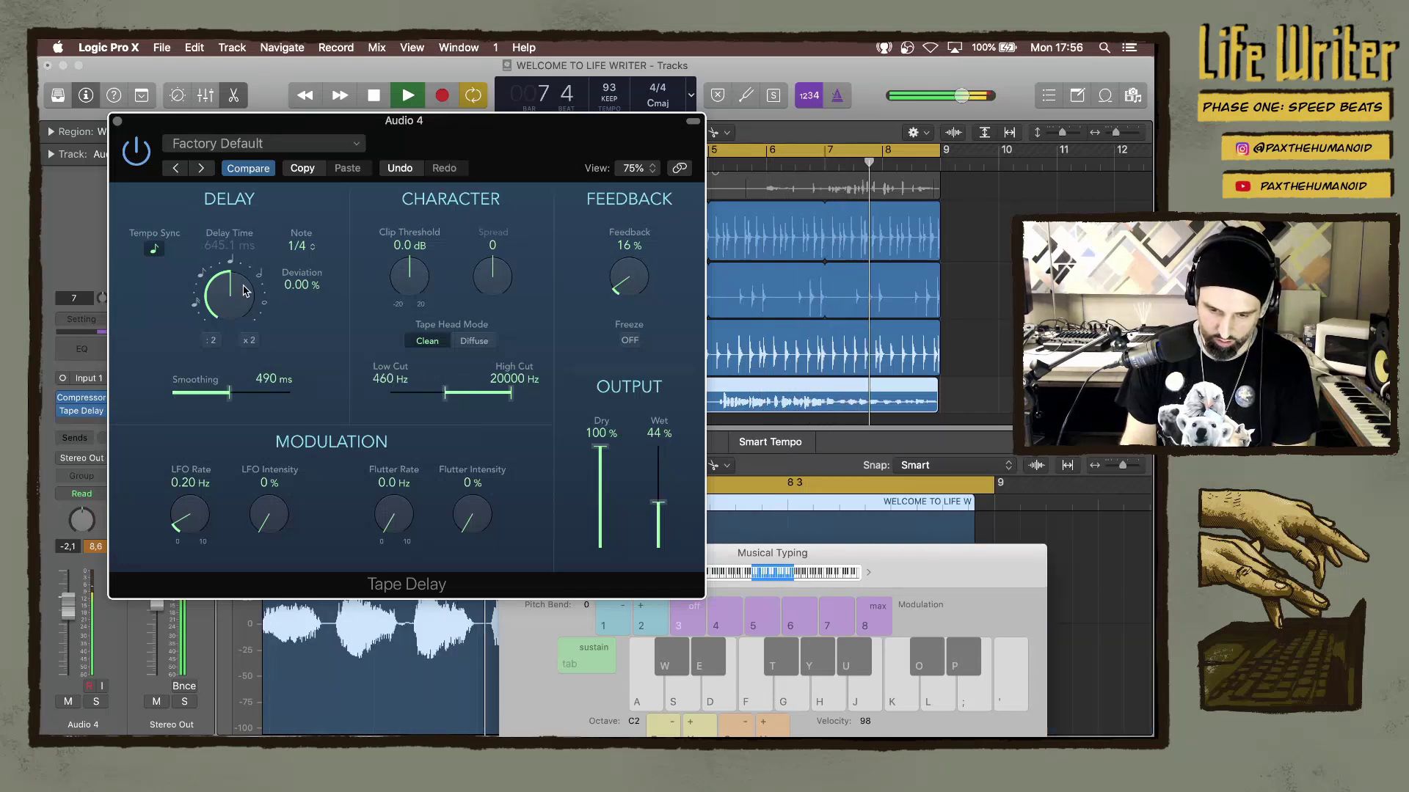
{"action": "left_click", "coordinate": [299, 248]}
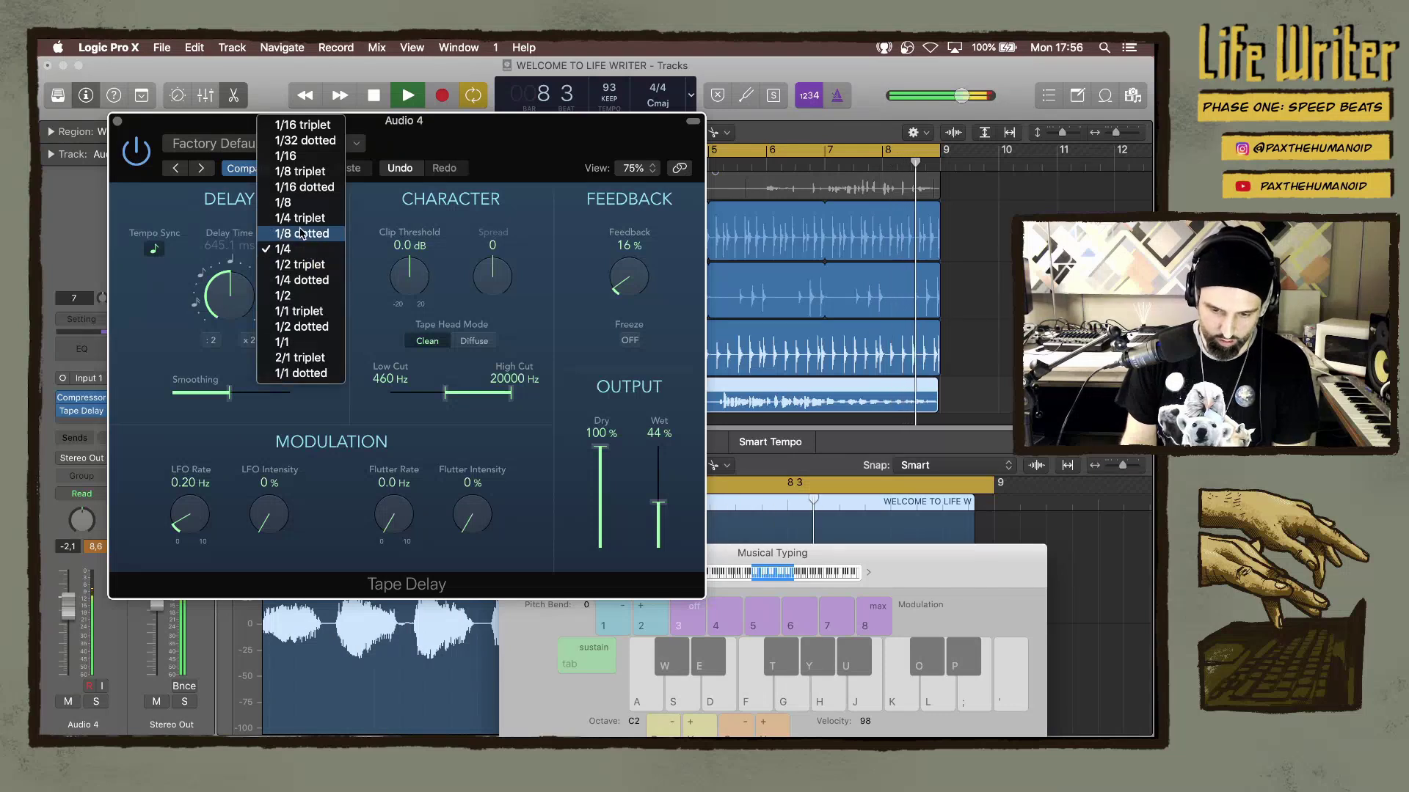
{"action": "left_click", "coordinate": [301, 233]}
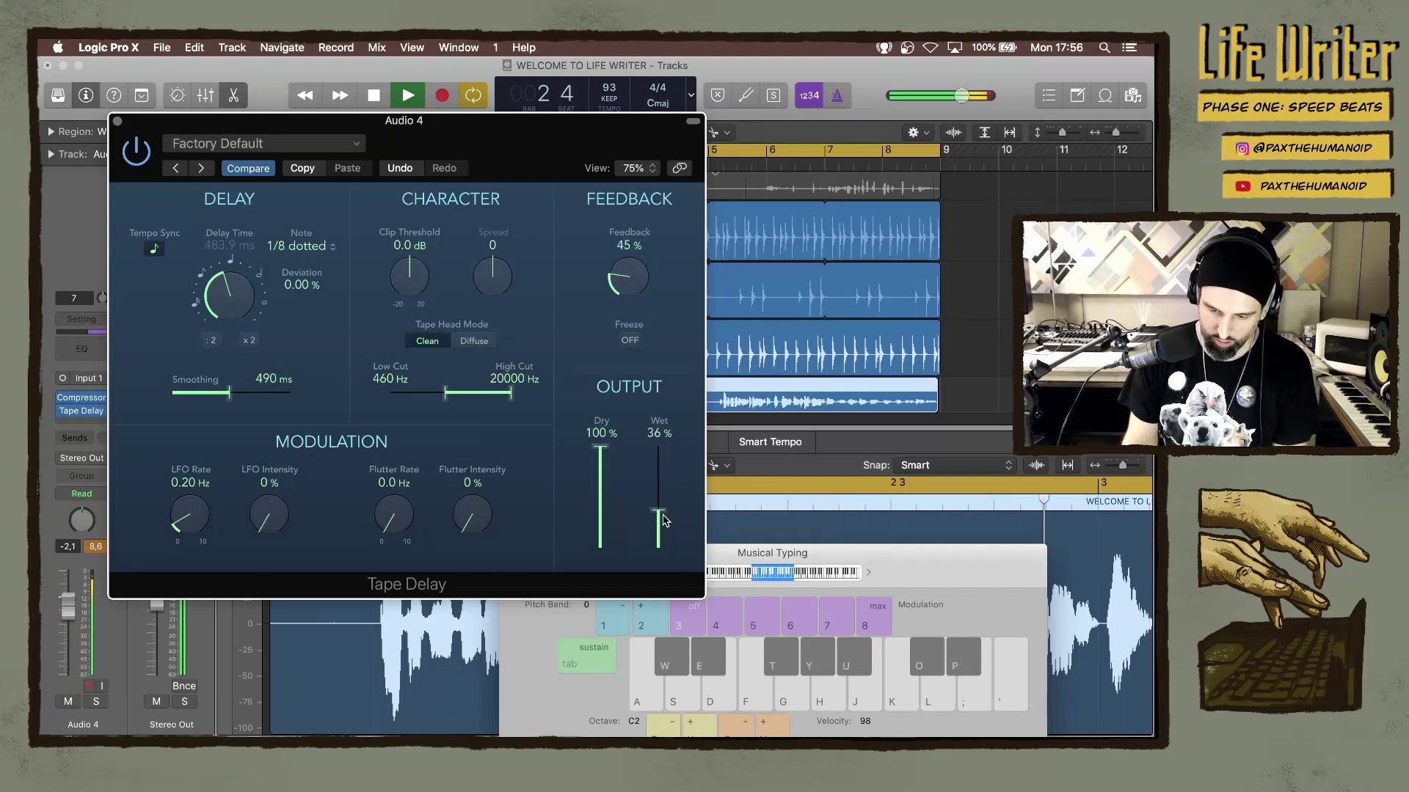
{"action": "left_click_drag", "start_coordinate": [663, 526], "coordinate": [663, 524]}
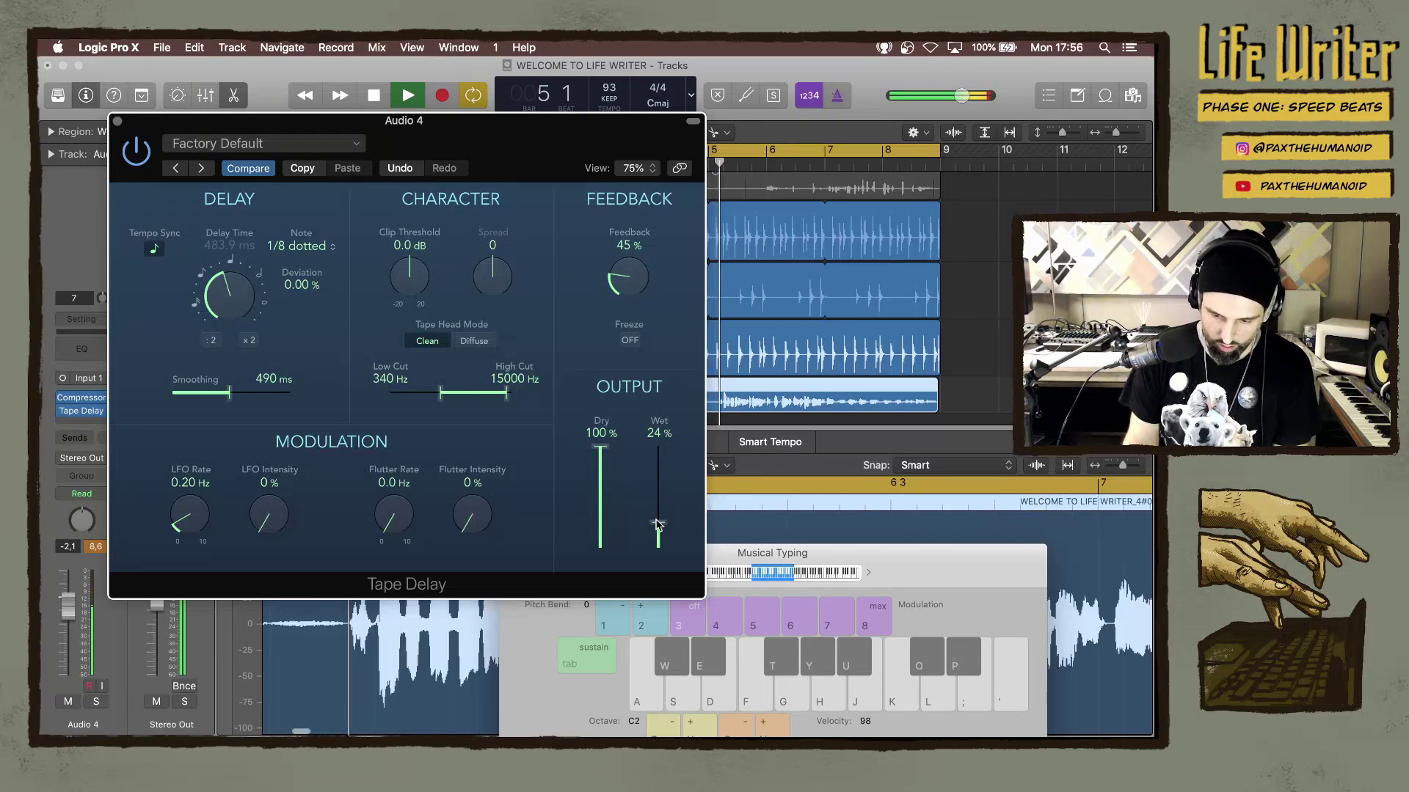
{"action": "left_click_drag", "start_coordinate": [658, 523], "coordinate": [656, 526]}
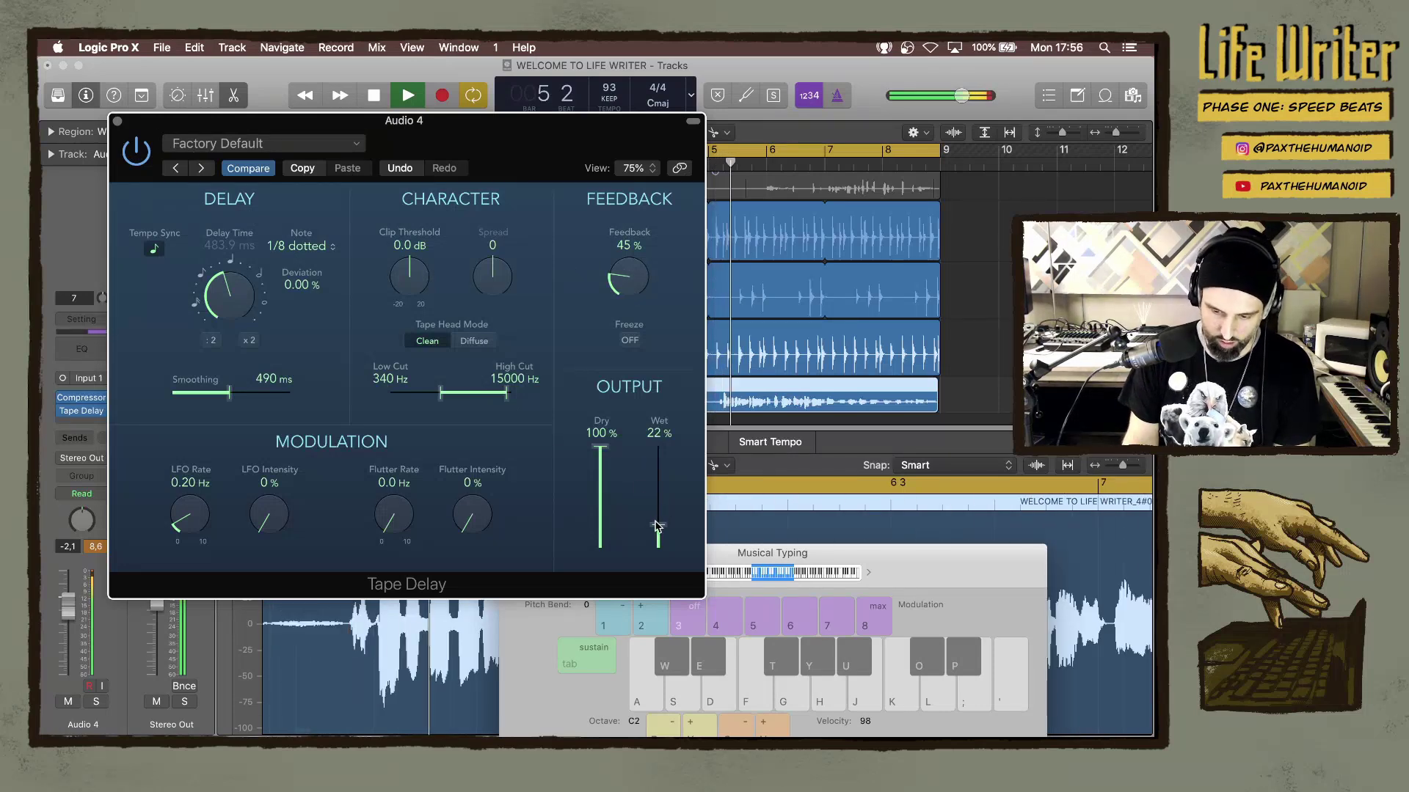
{"action": "left_click", "coordinate": [117, 122]}
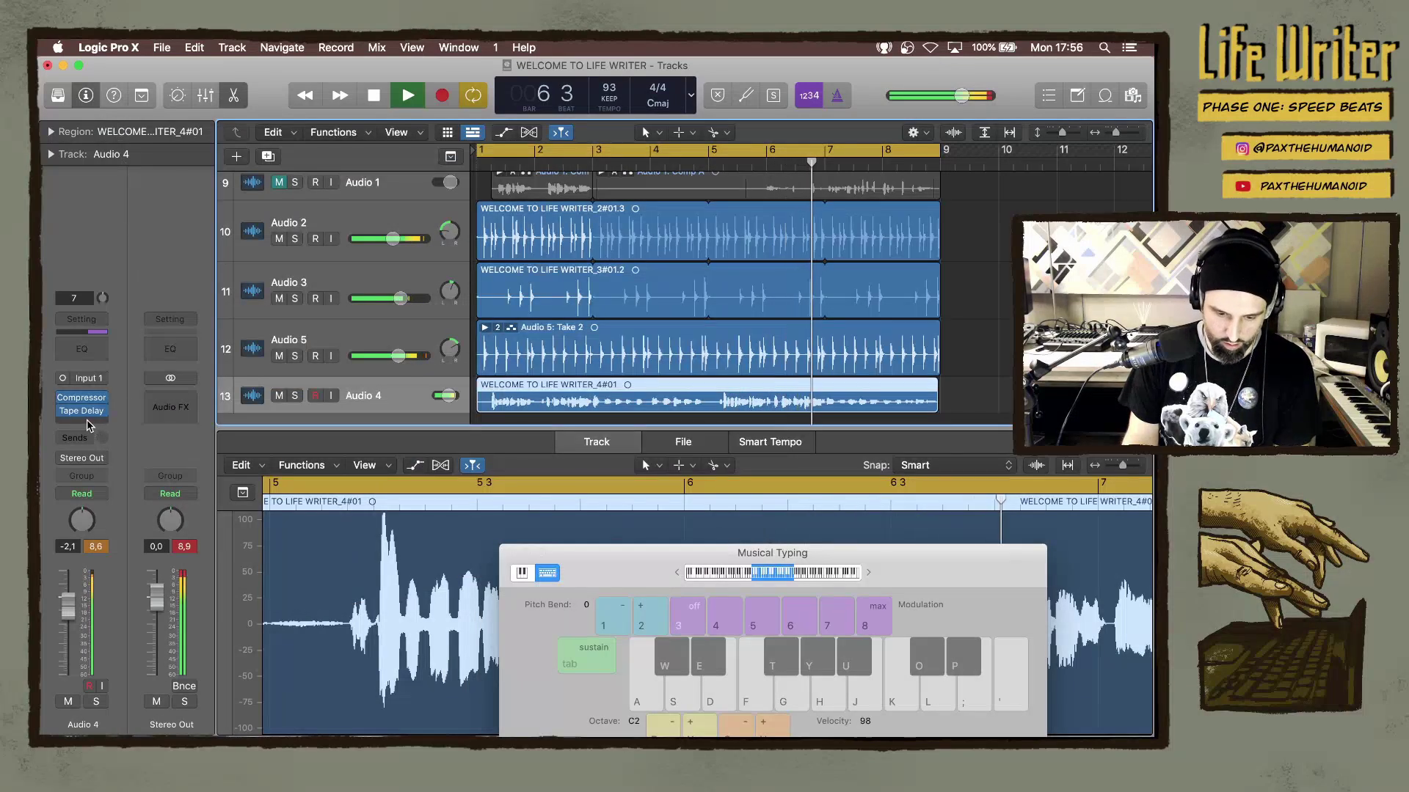
Insert ChromaVerb after the Tape Delay on Audio 4 and set its wet level to 14%.
{"action": "left_click", "coordinate": [101, 411]}
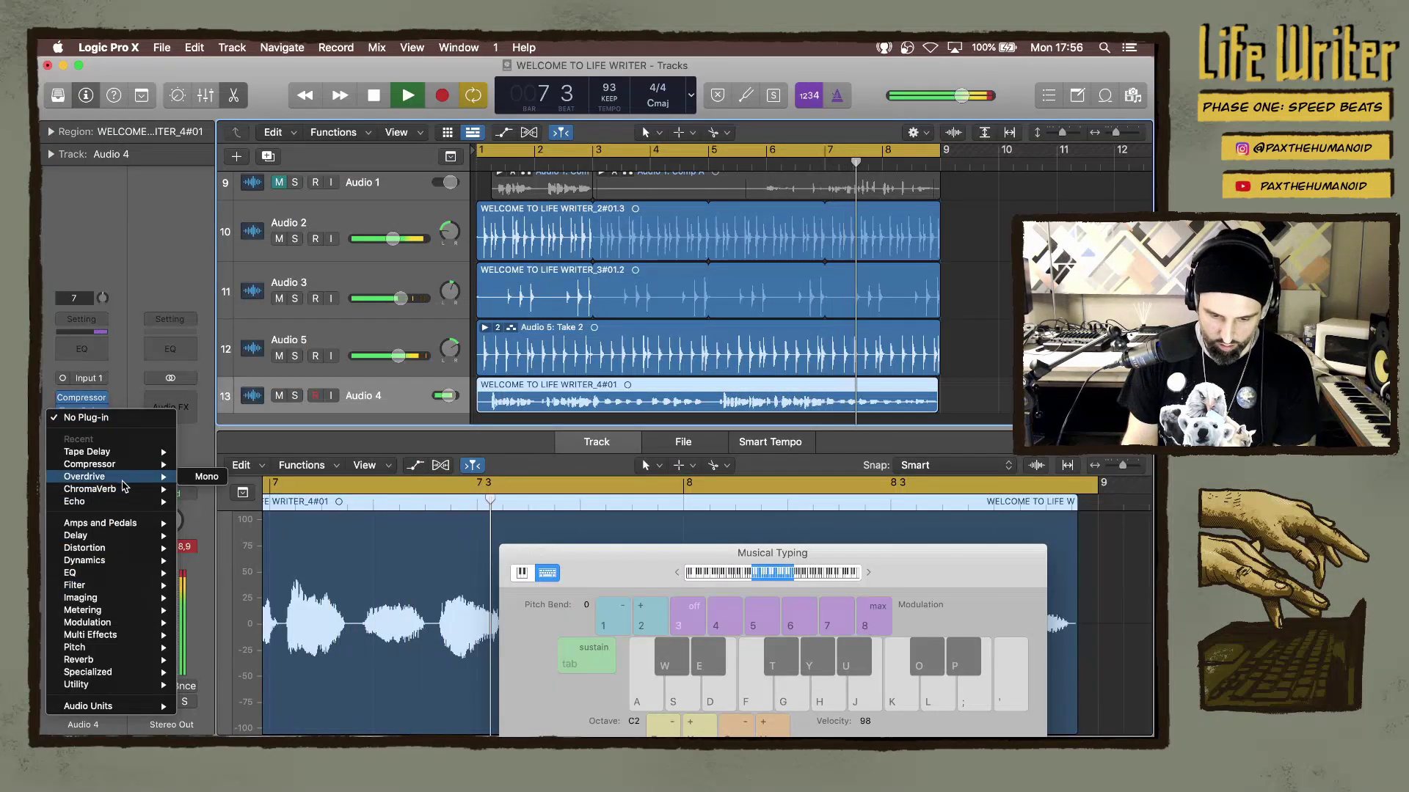
{"action": "mouse_move", "coordinate": [123, 494]}
{"action": "left_click", "coordinate": [364, 464]}
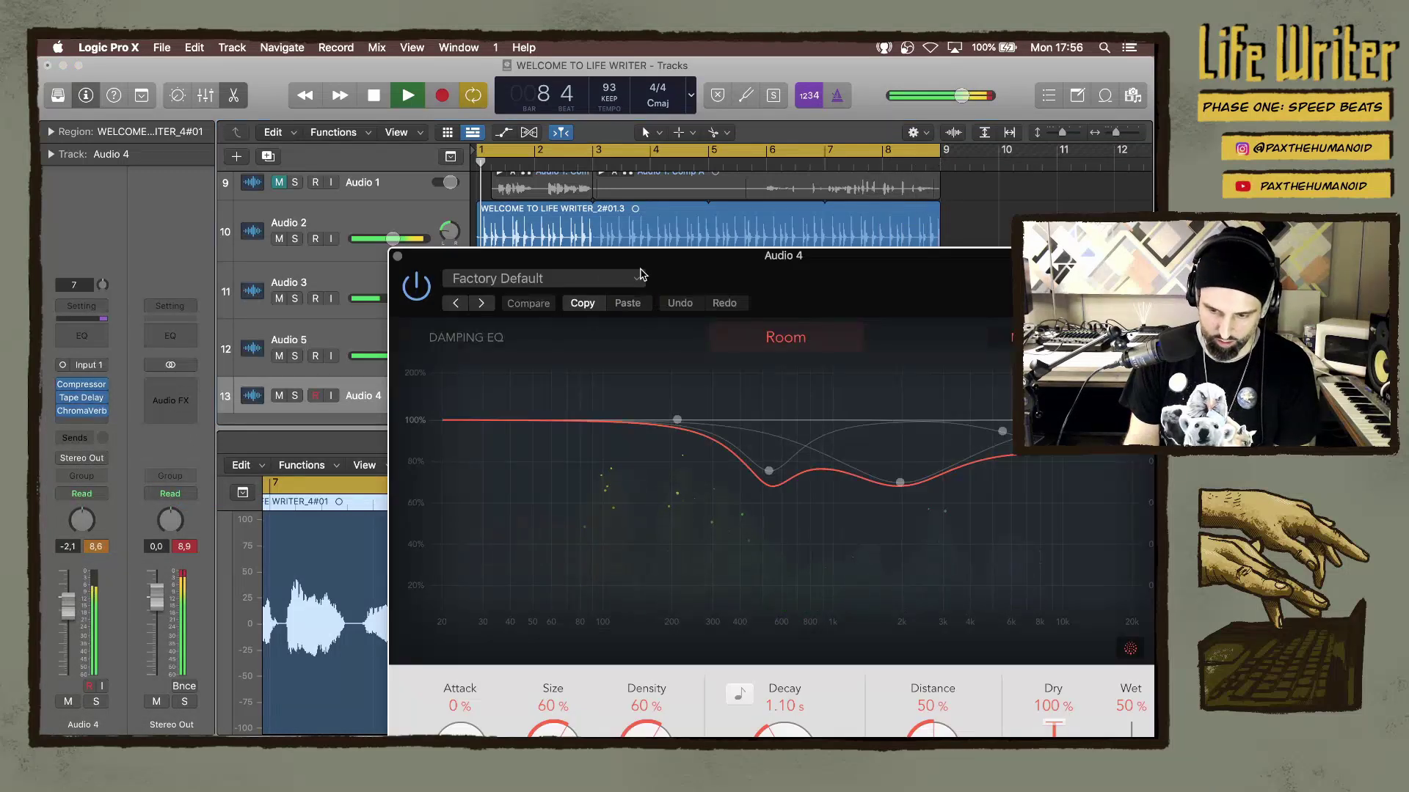
{"action": "left_click_drag", "start_coordinate": [638, 270], "coordinate": [384, 150]}
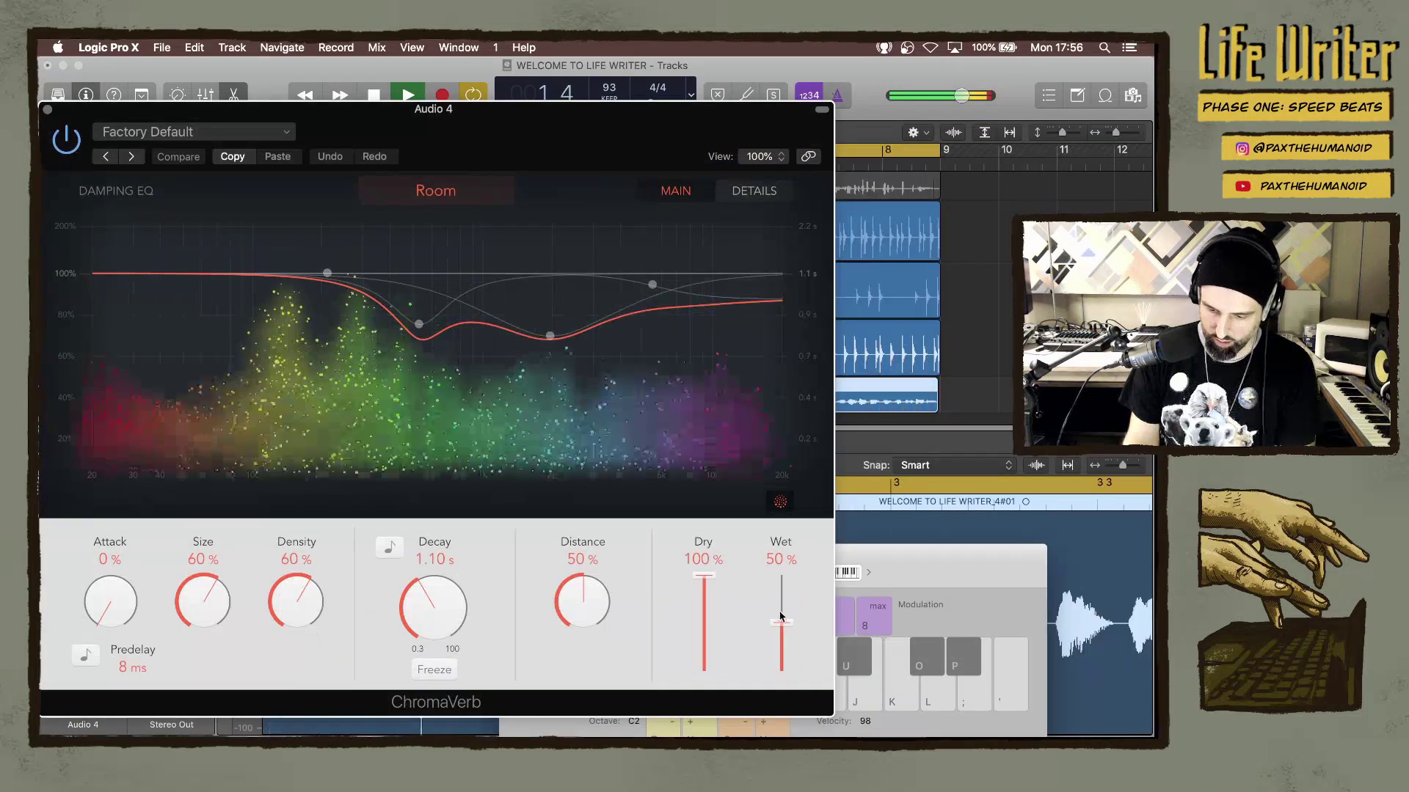
{"action": "left_click_drag", "start_coordinate": [781, 622], "coordinate": [785, 660]}
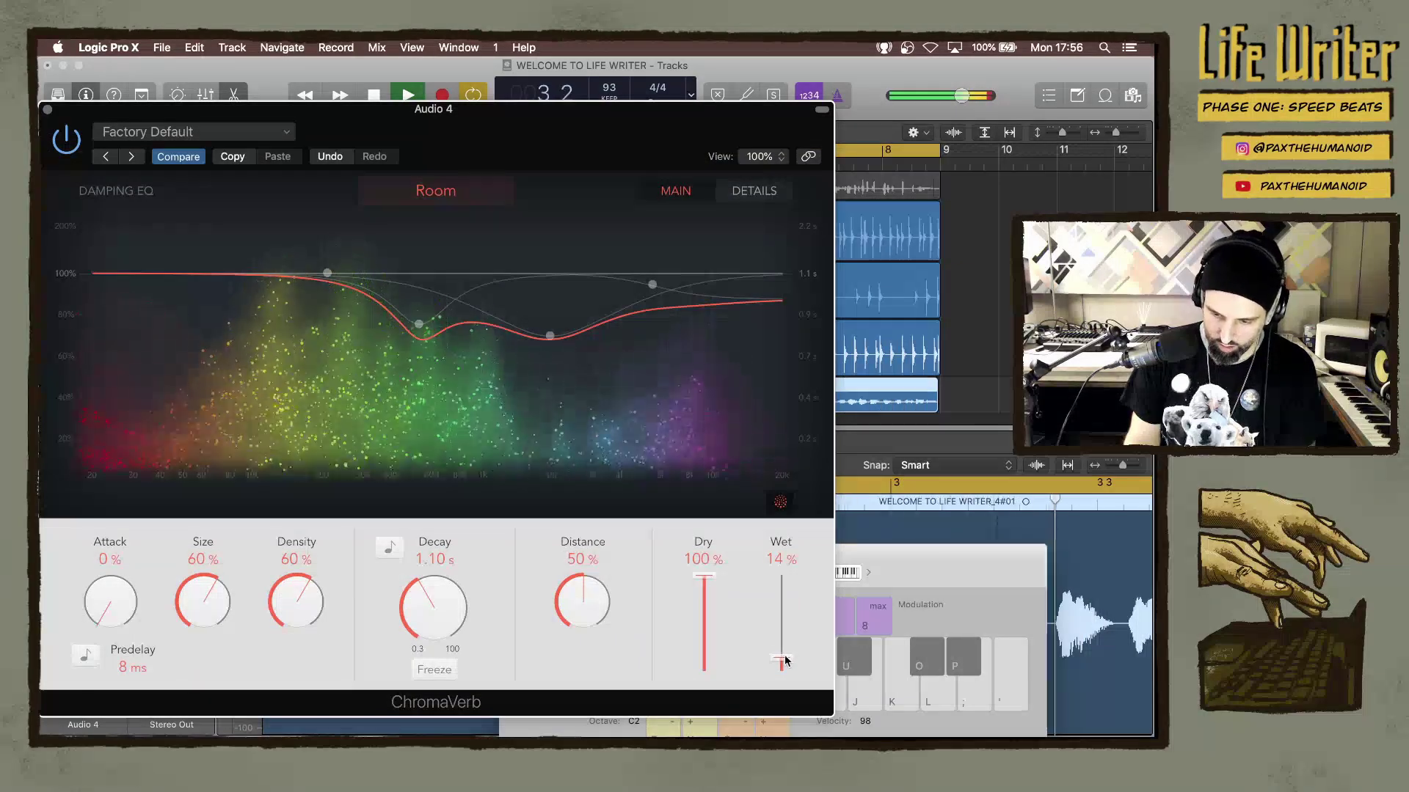
{"action": "left_click", "coordinate": [47, 109]}
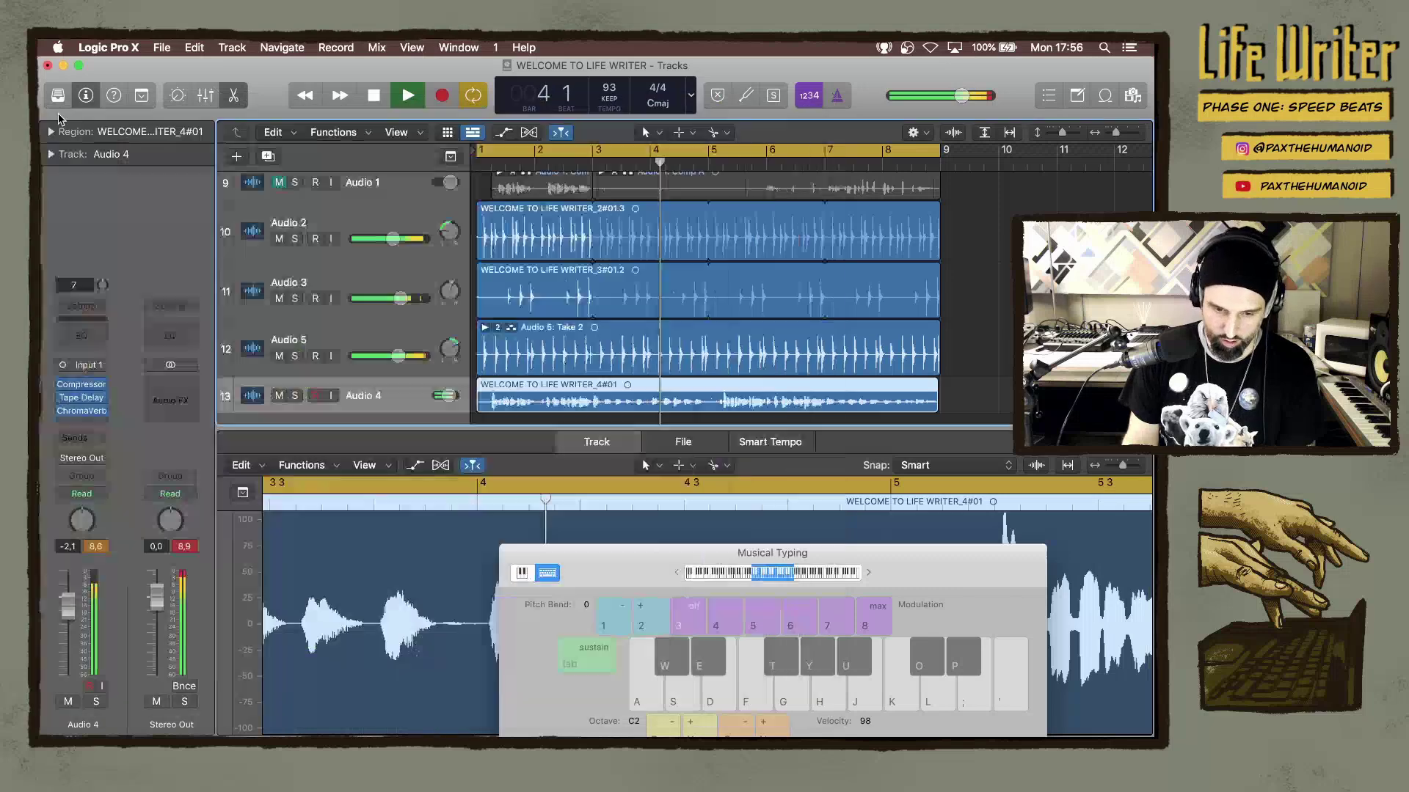
Mute Audio 4, lower the volumes of Audio 3, Audio 2 and Audio 5 a little further, and stop playback.
{"action": "left_click", "coordinate": [277, 396]}
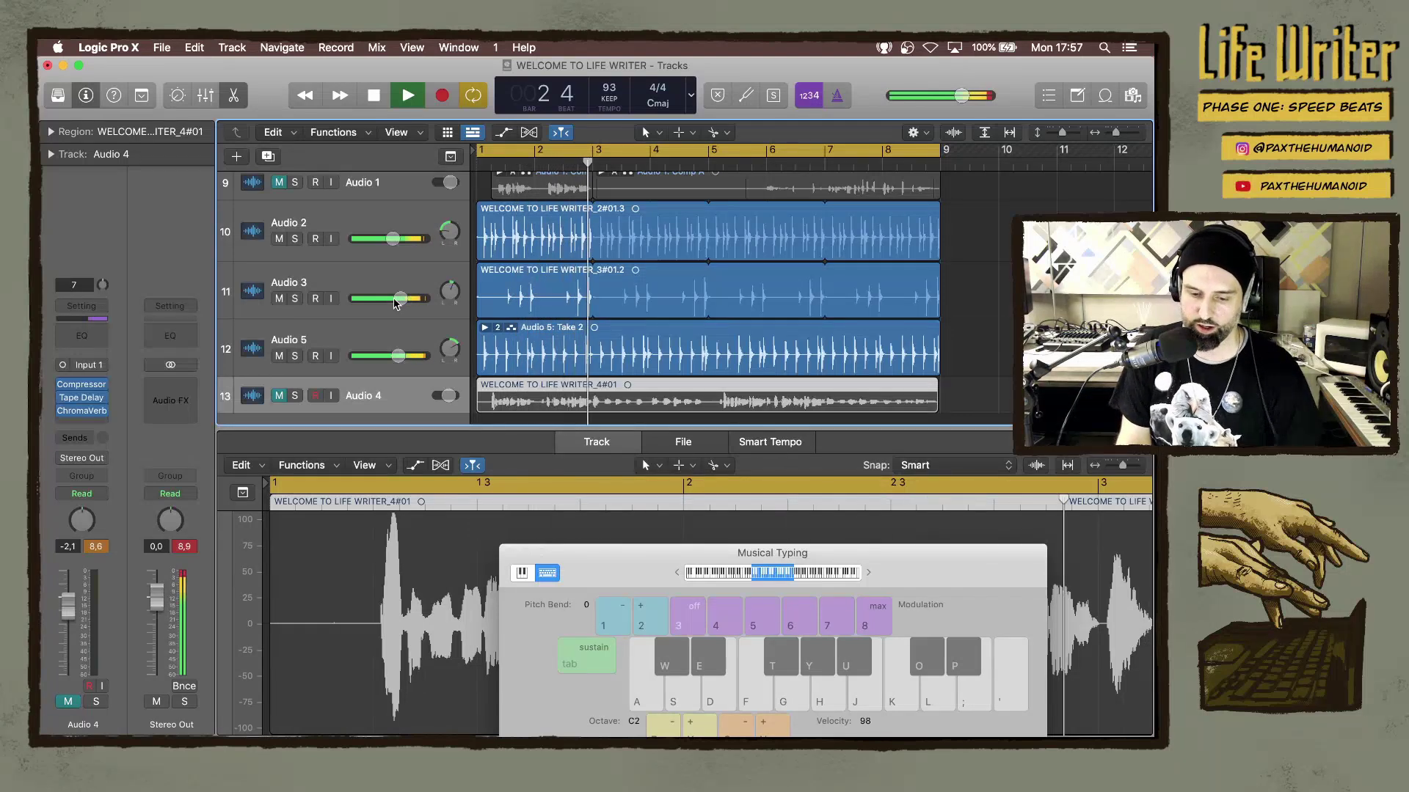
{"action": "left_click_drag", "start_coordinate": [400, 298], "coordinate": [384, 298]}
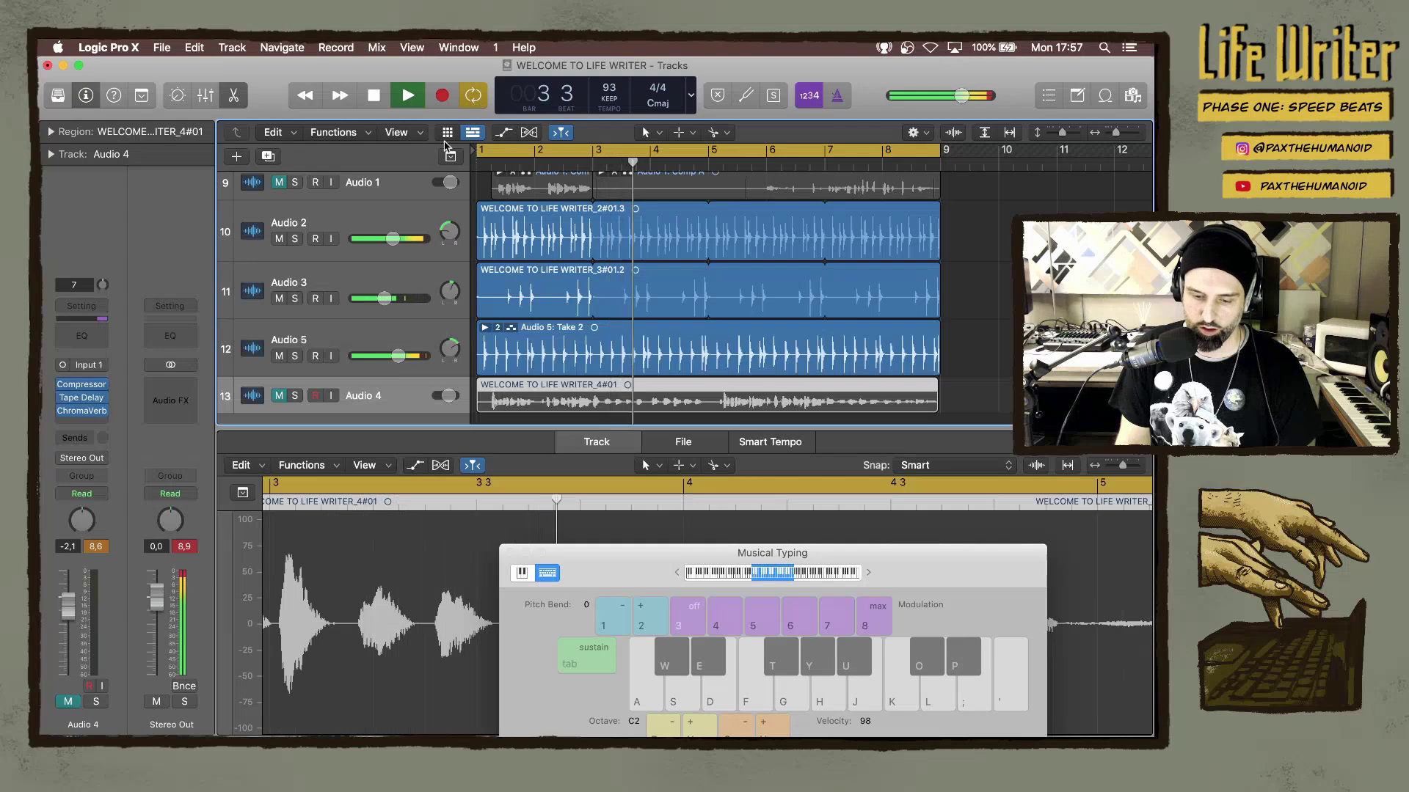
{"action": "left_click_drag", "start_coordinate": [390, 240], "coordinate": [382, 239]}
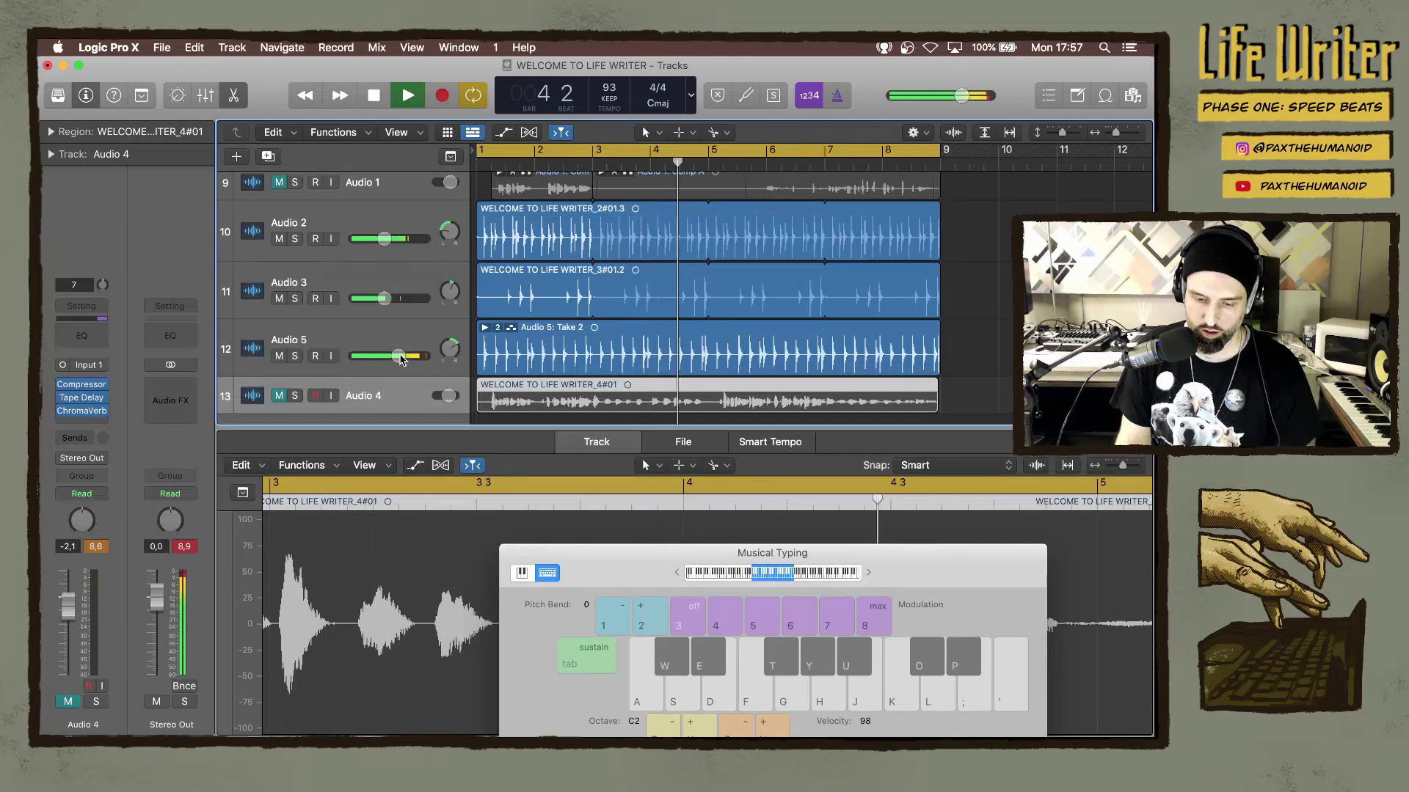
{"action": "left_click_drag", "start_coordinate": [401, 358], "coordinate": [385, 358]}
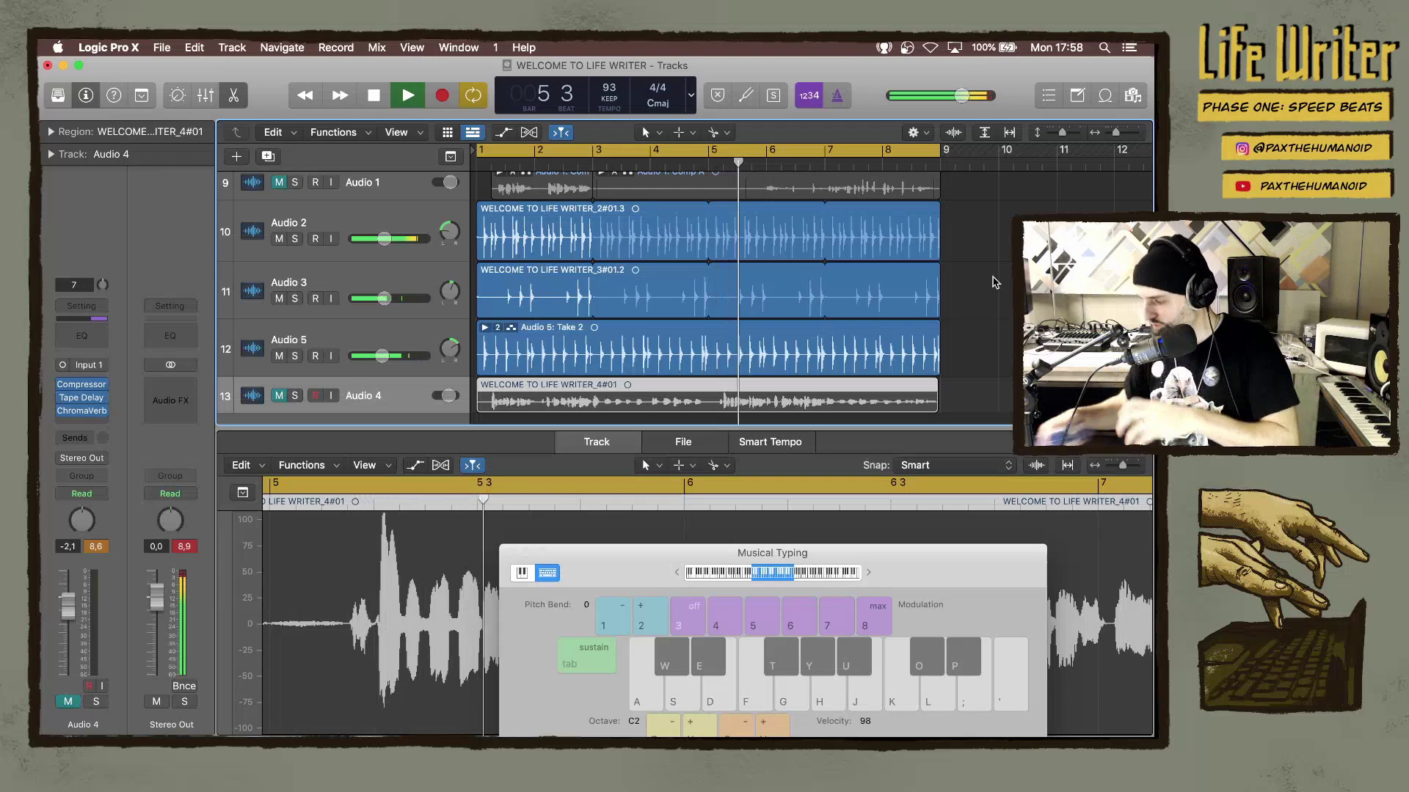
{"action": "key", "text": "space"}
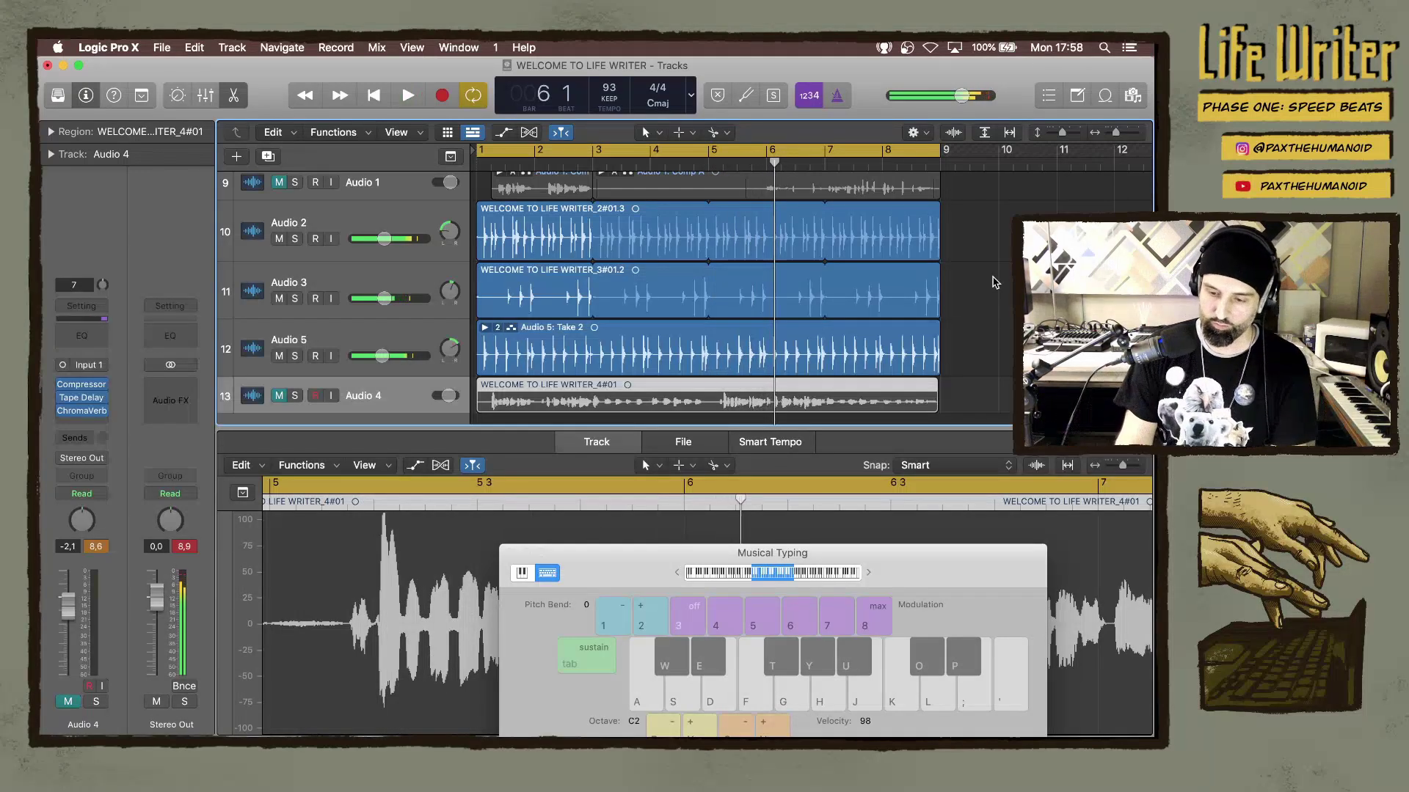
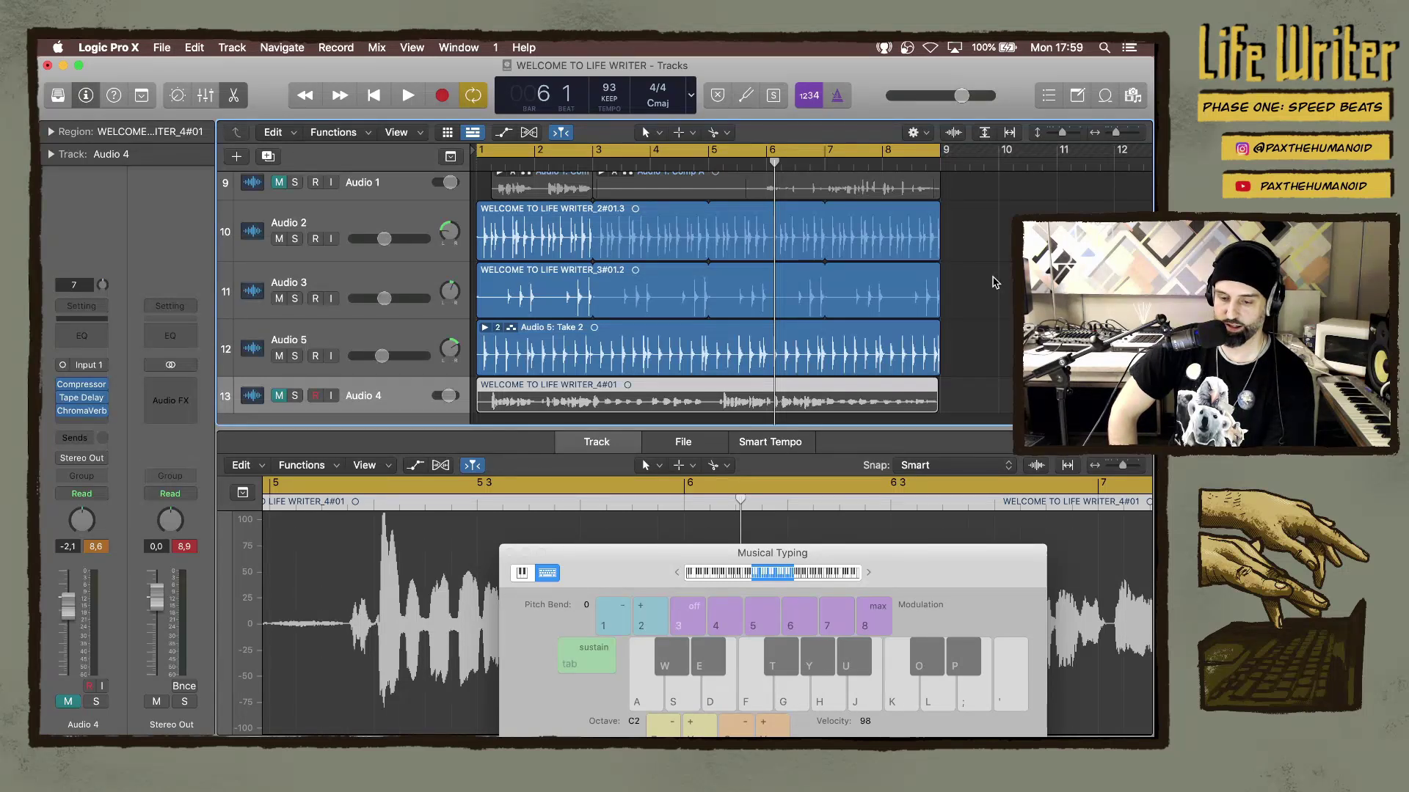
Play the arrangement from the start and insert a stereo Compressor on the Inst 5 track.
{"action": "key", "text": "space"}
{"action": "key", "text": "Return"}
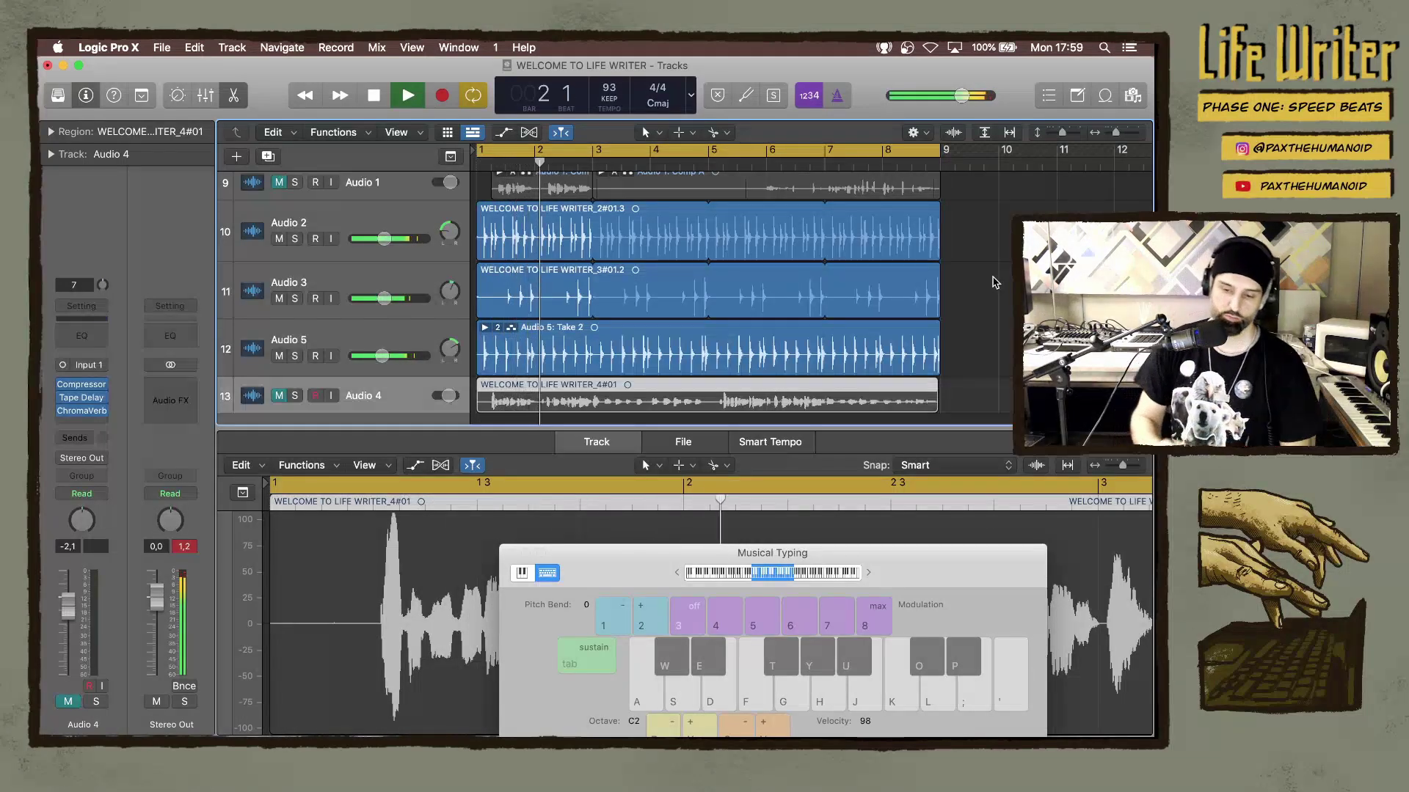
{"action": "scroll", "coordinate": [682, 307], "scroll_direction": "up", "scroll_amount": 5}
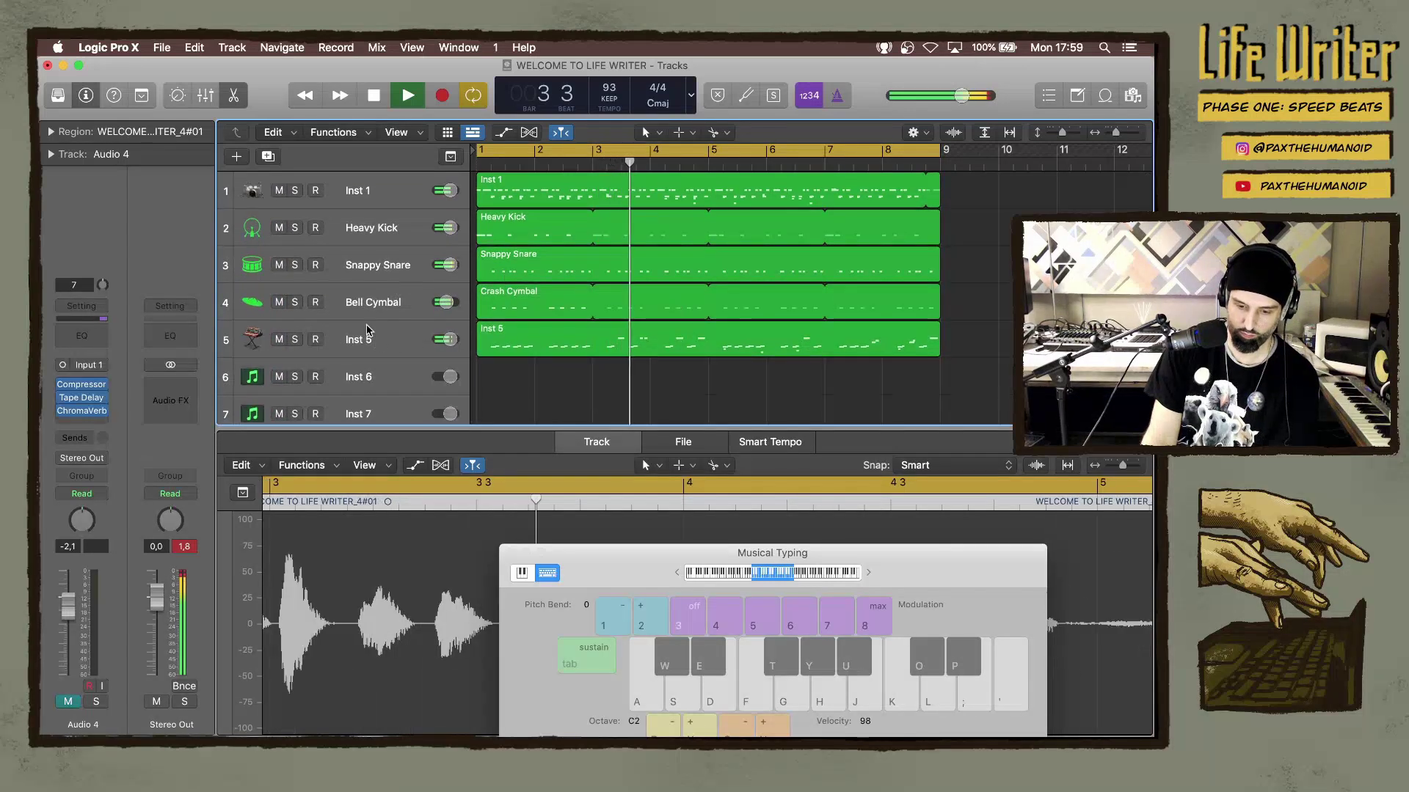
{"action": "left_click", "coordinate": [374, 334]}
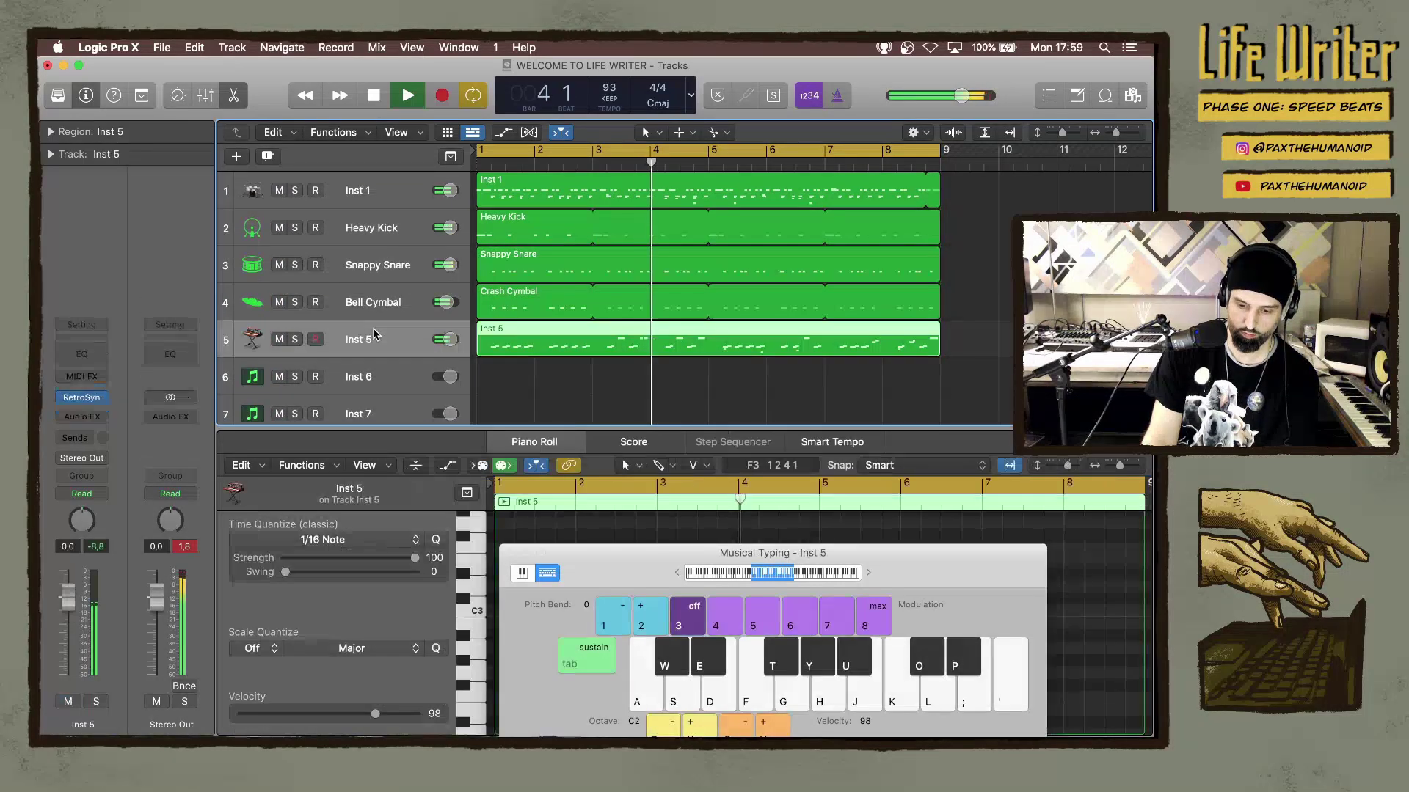
{"action": "left_click", "coordinate": [84, 417]}
{"action": "mouse_move", "coordinate": [110, 473]}
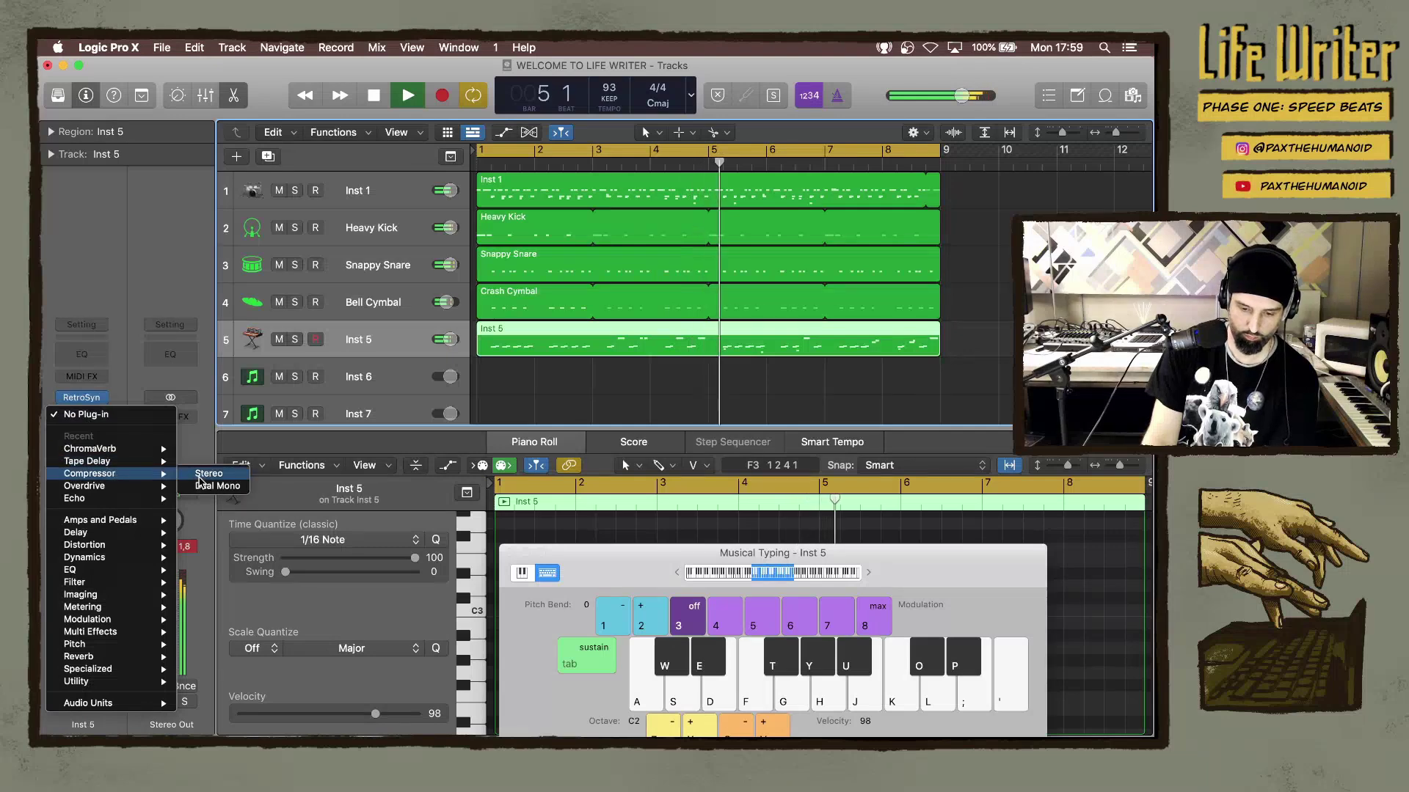
{"action": "left_click", "coordinate": [201, 475]}
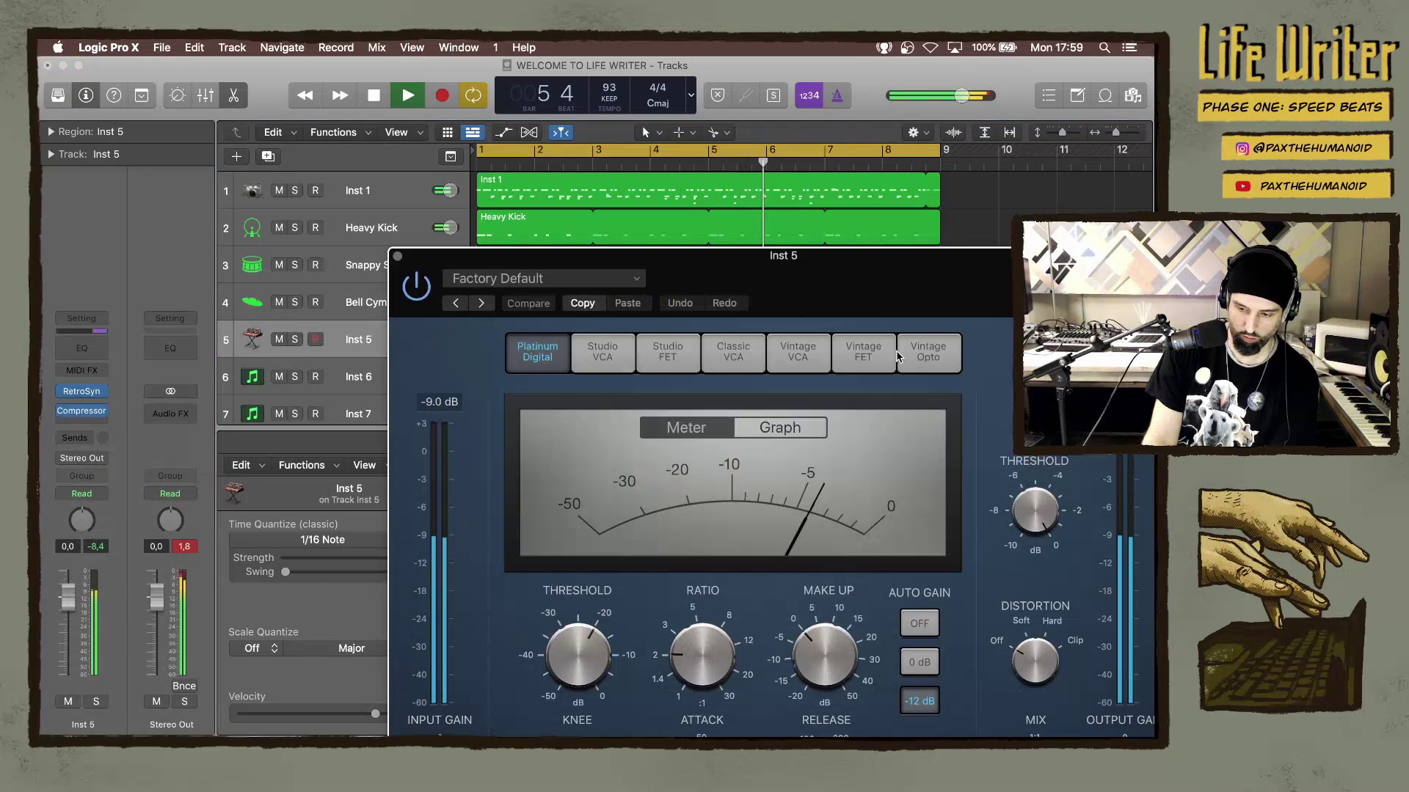
Raise the Inst 5 Compressor's make-up gain to 10 dB, trim it slightly and close the plug-in.
{"action": "left_click_drag", "start_coordinate": [817, 637], "coordinate": [816, 616]}
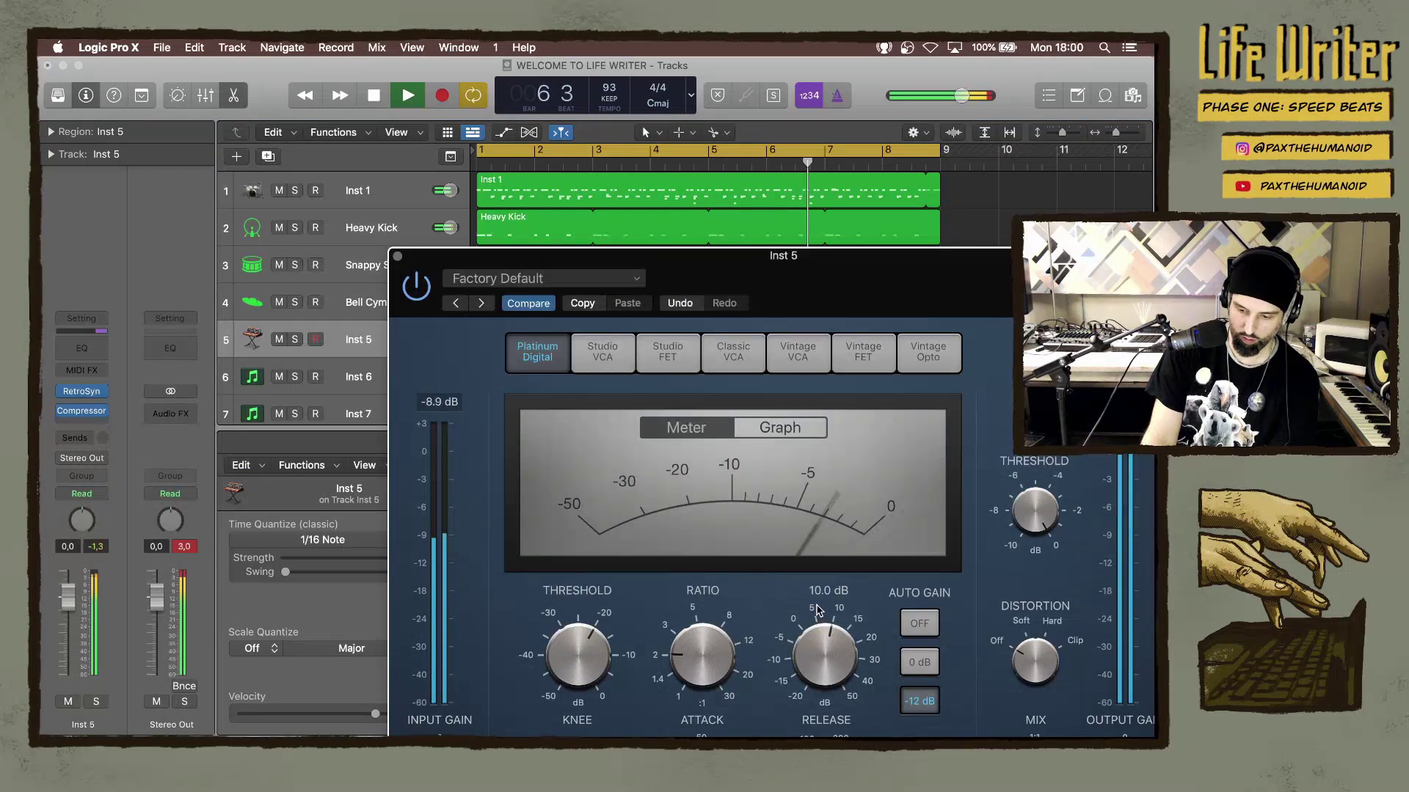
{"action": "left_click_drag", "start_coordinate": [887, 289], "coordinate": [679, 112]}
{"action": "left_click_drag", "start_coordinate": [609, 461], "coordinate": [608, 480]}
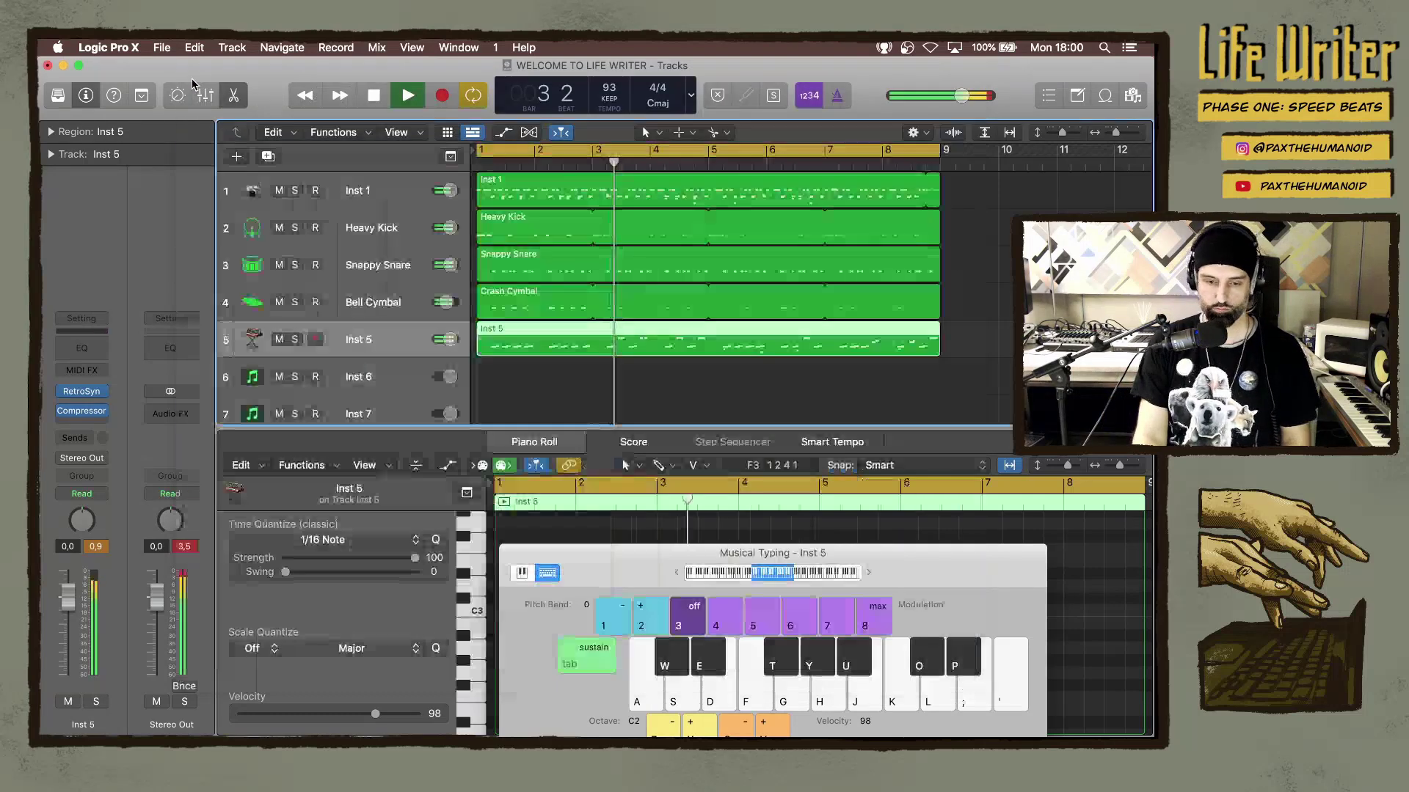
{"action": "left_click", "coordinate": [189, 76]}
{"action": "scroll", "coordinate": [404, 306], "scroll_direction": "down", "scroll_amount": 1}
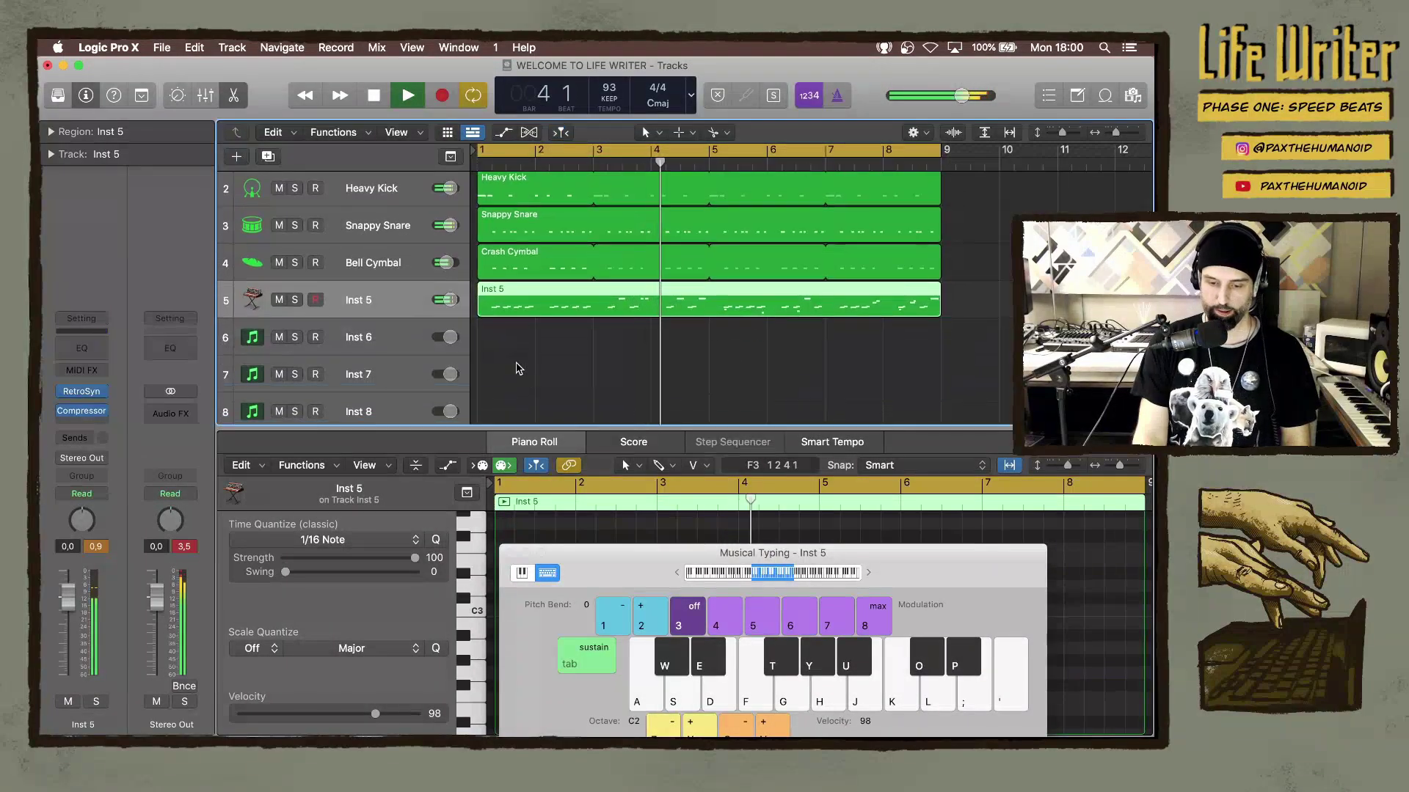
{"action": "key", "text": "a"}
{"action": "key", "text": "a"}
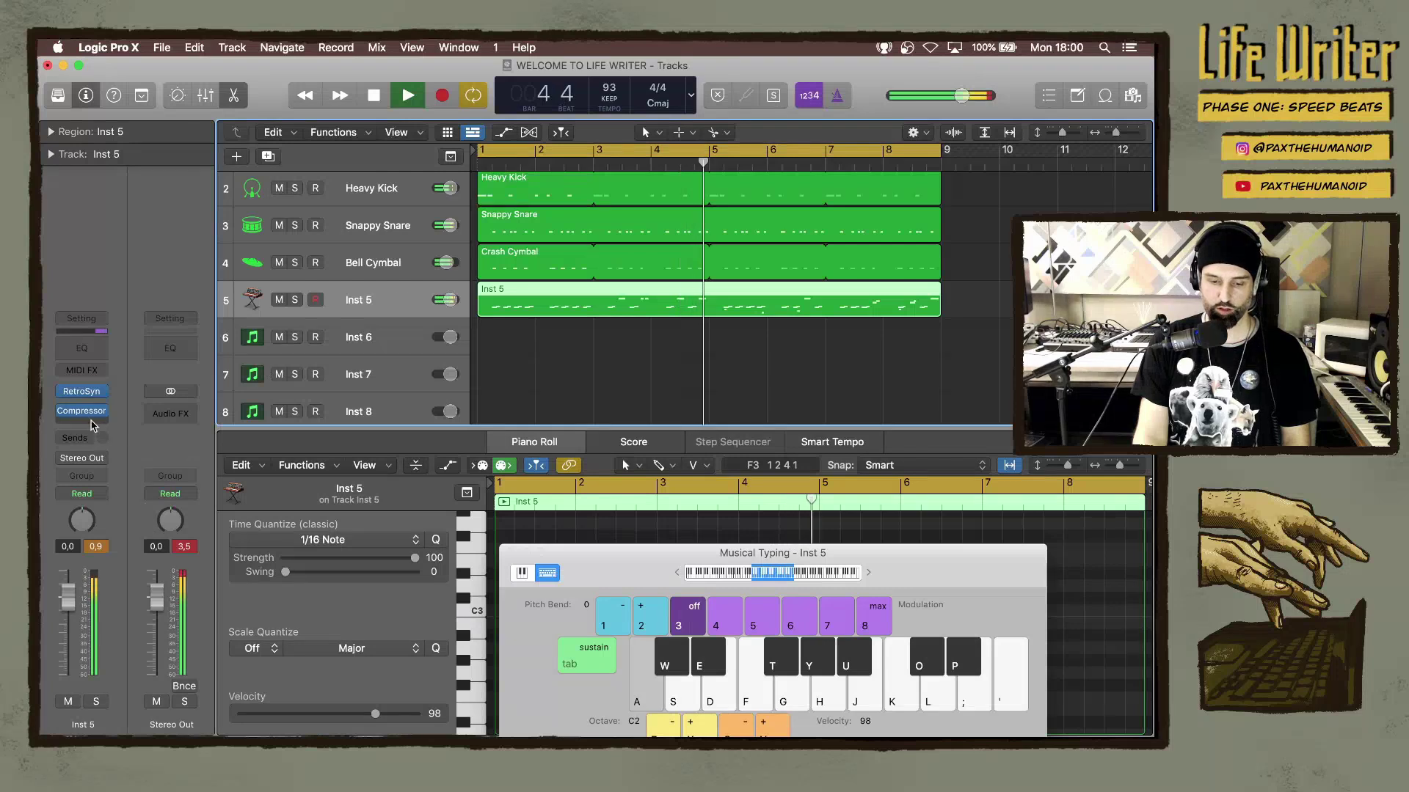
{"action": "mouse_move", "coordinate": [63, 416]}
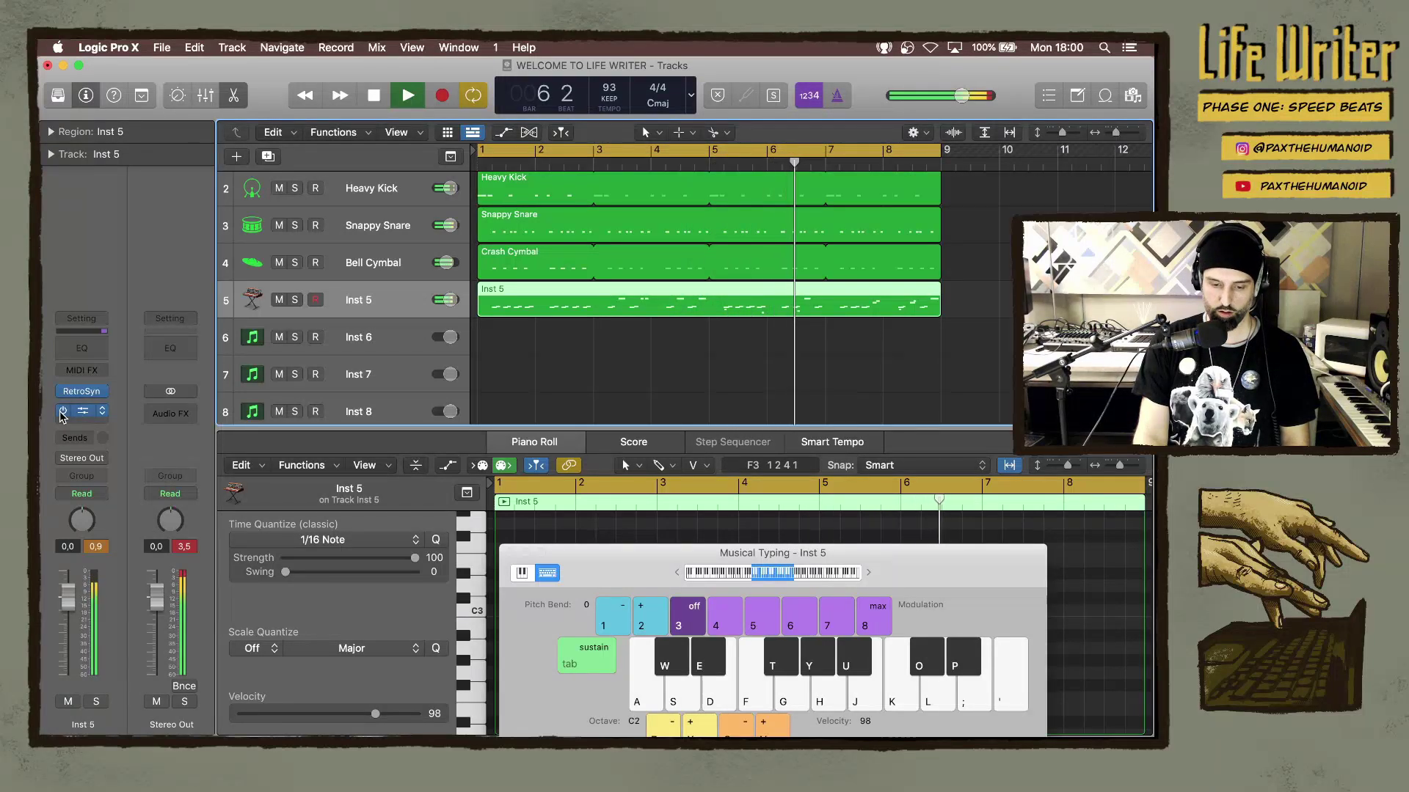
{"action": "key", "text": "a"}
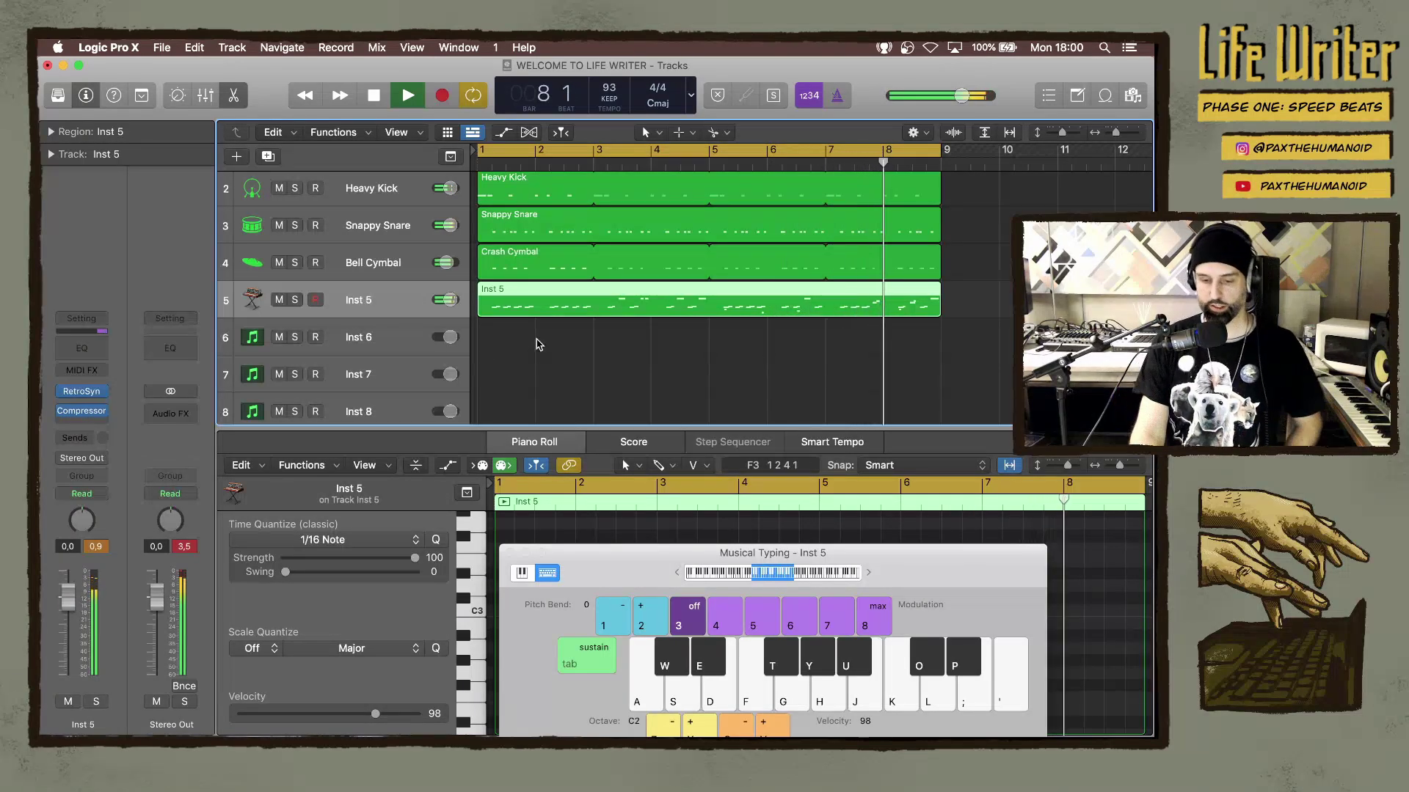
{"action": "scroll", "coordinate": [547, 368], "scroll_direction": "down", "scroll_amount": 5}
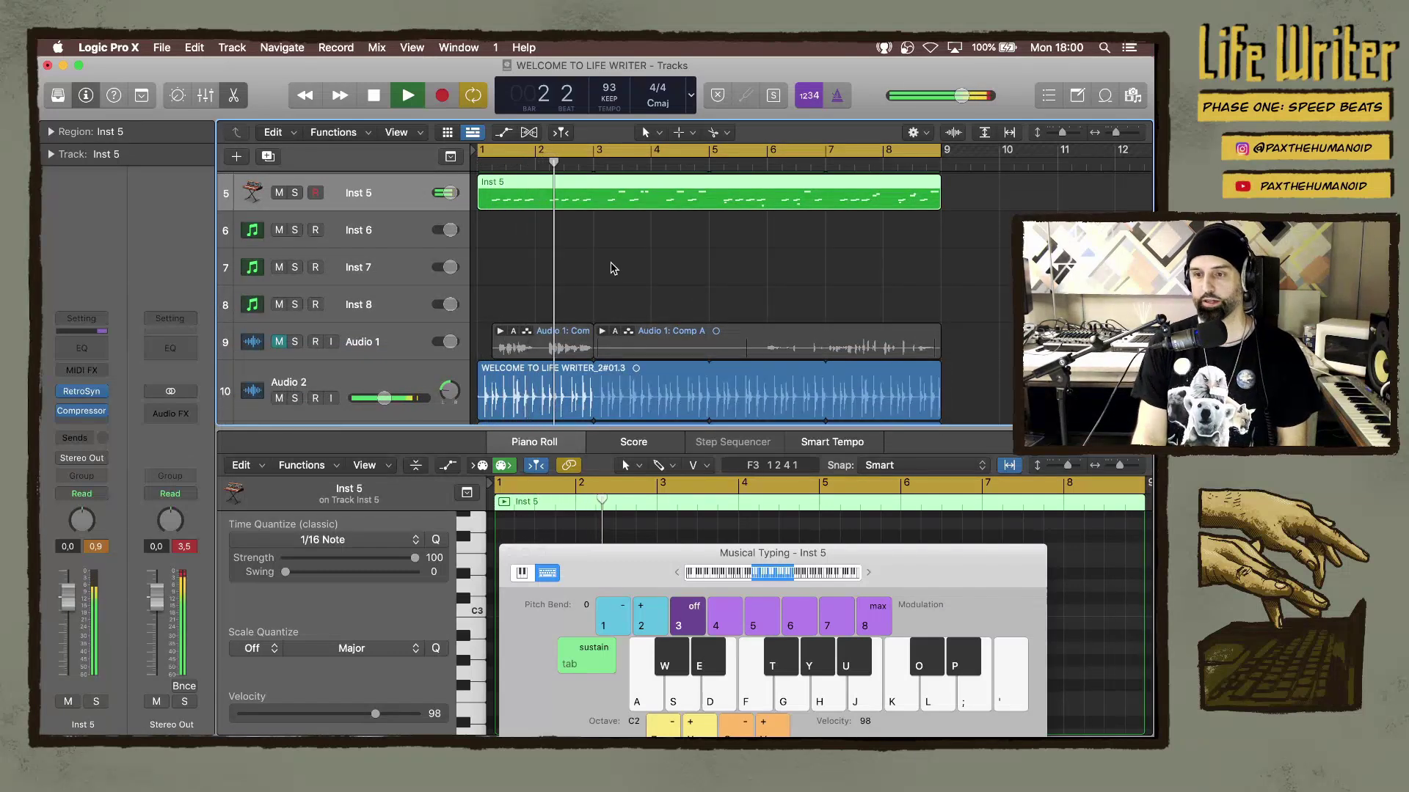
In Inst 5's Retro Synth, set the filter LFO amount to 0.33, adjust Filter FM and Env, and slightly raise the LFO depth slider.
{"action": "mouse_move", "coordinate": [84, 395]}
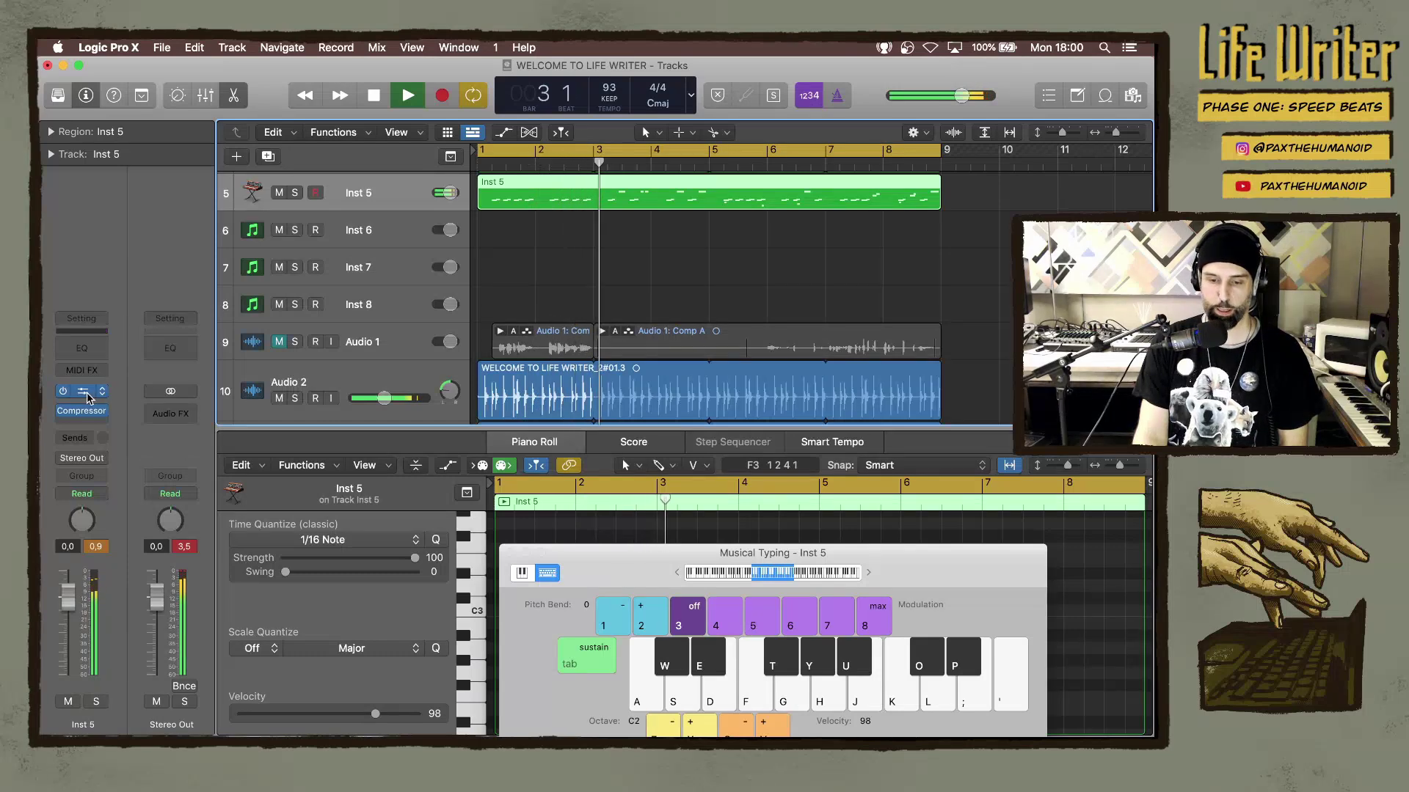
{"action": "left_click", "coordinate": [83, 394]}
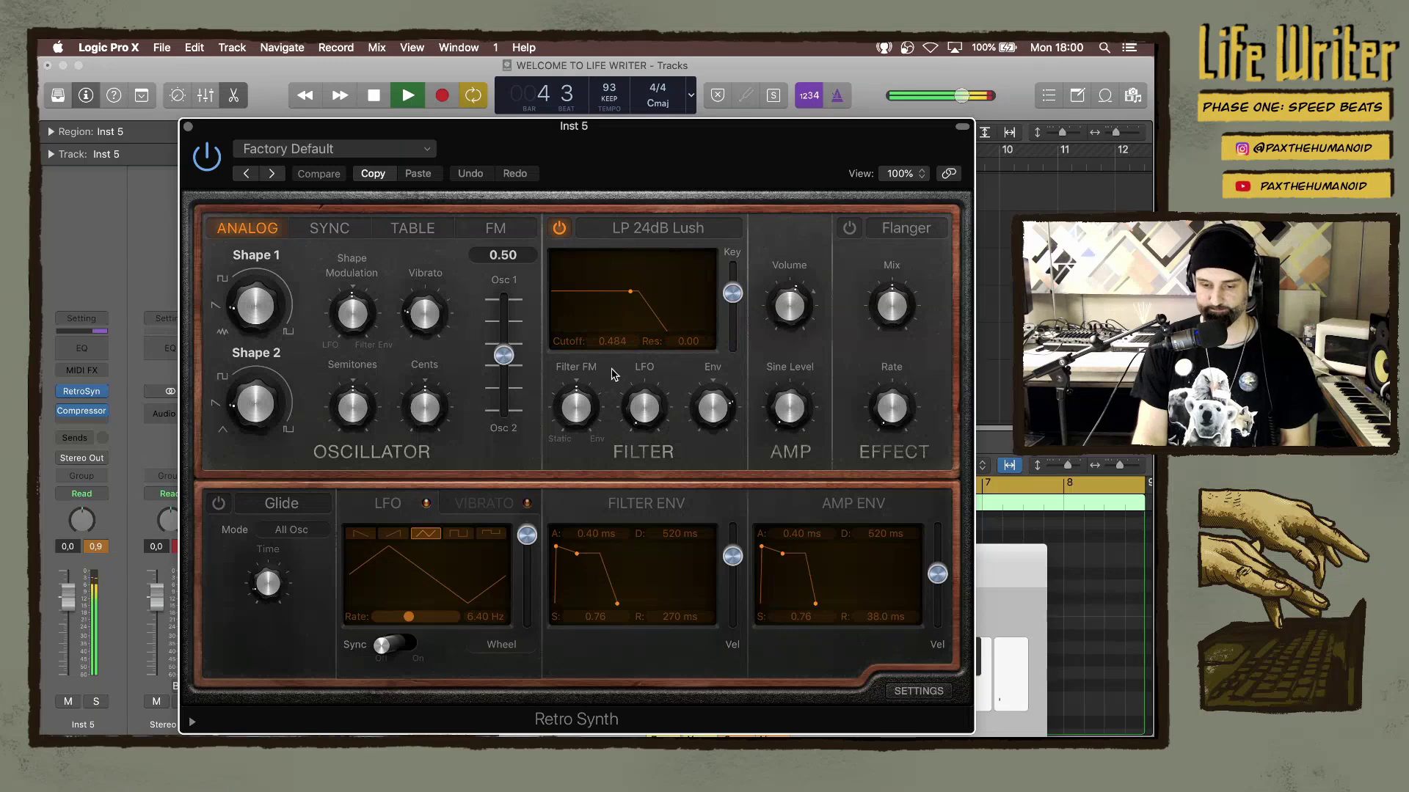
{"action": "mouse_move", "coordinate": [576, 413]}
{"action": "left_click_drag", "start_coordinate": [576, 412], "coordinate": [547, 375]}
{"action": "mouse_move", "coordinate": [643, 402]}
{"action": "left_mouse_down"}
{"action": "mouse_move", "coordinate": [640, 364]}
{"action": "mouse_move", "coordinate": [635, 385]}
{"action": "left_mouse_up"}
{"action": "mouse_move", "coordinate": [527, 536]}
{"action": "left_mouse_down"}
{"action": "mouse_move", "coordinate": [550, 637]}
{"action": "mouse_move", "coordinate": [527, 530]}
{"action": "left_mouse_up"}
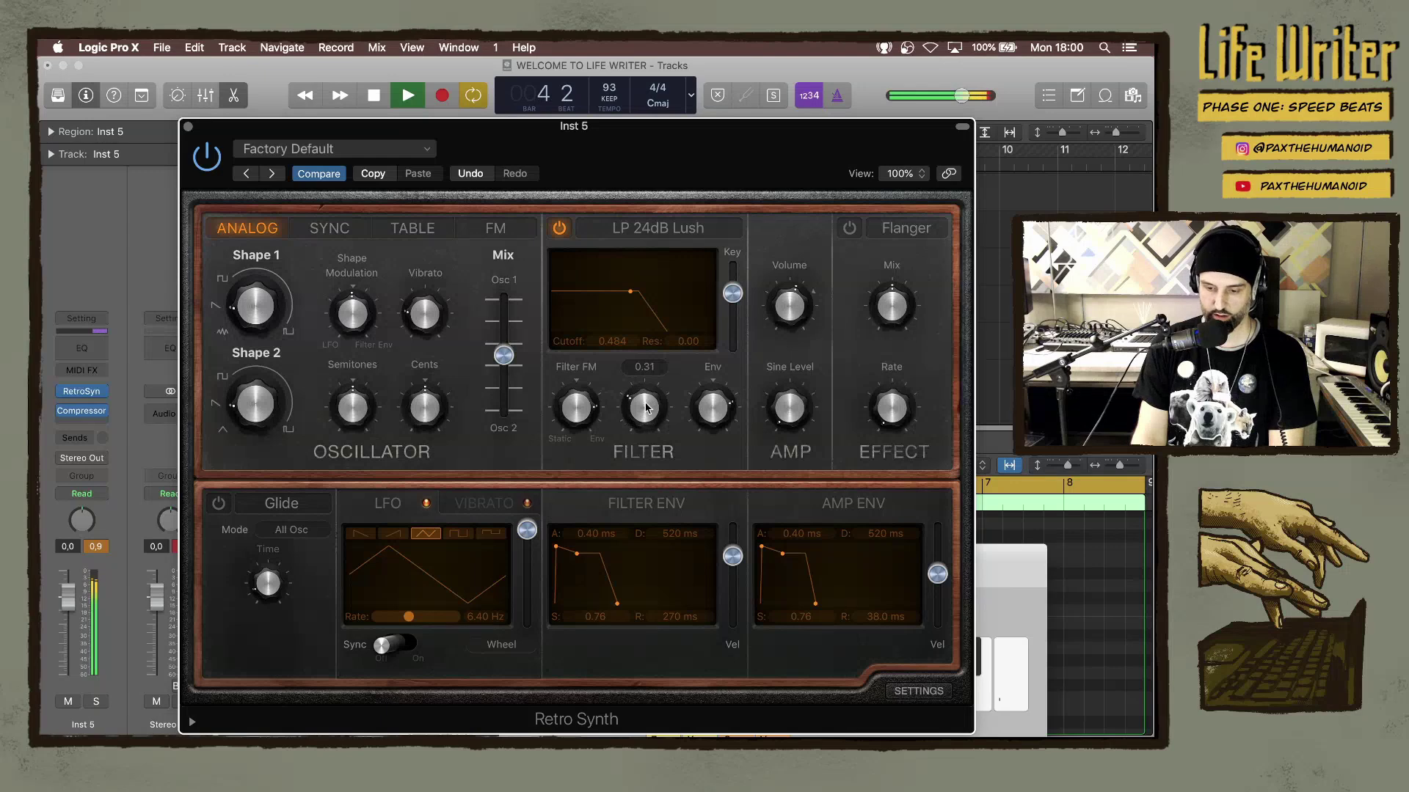
{"action": "mouse_move", "coordinate": [710, 408]}
{"action": "left_mouse_down"}
{"action": "mouse_move", "coordinate": [717, 440]}
{"action": "mouse_move", "coordinate": [712, 419]}
{"action": "left_mouse_up"}
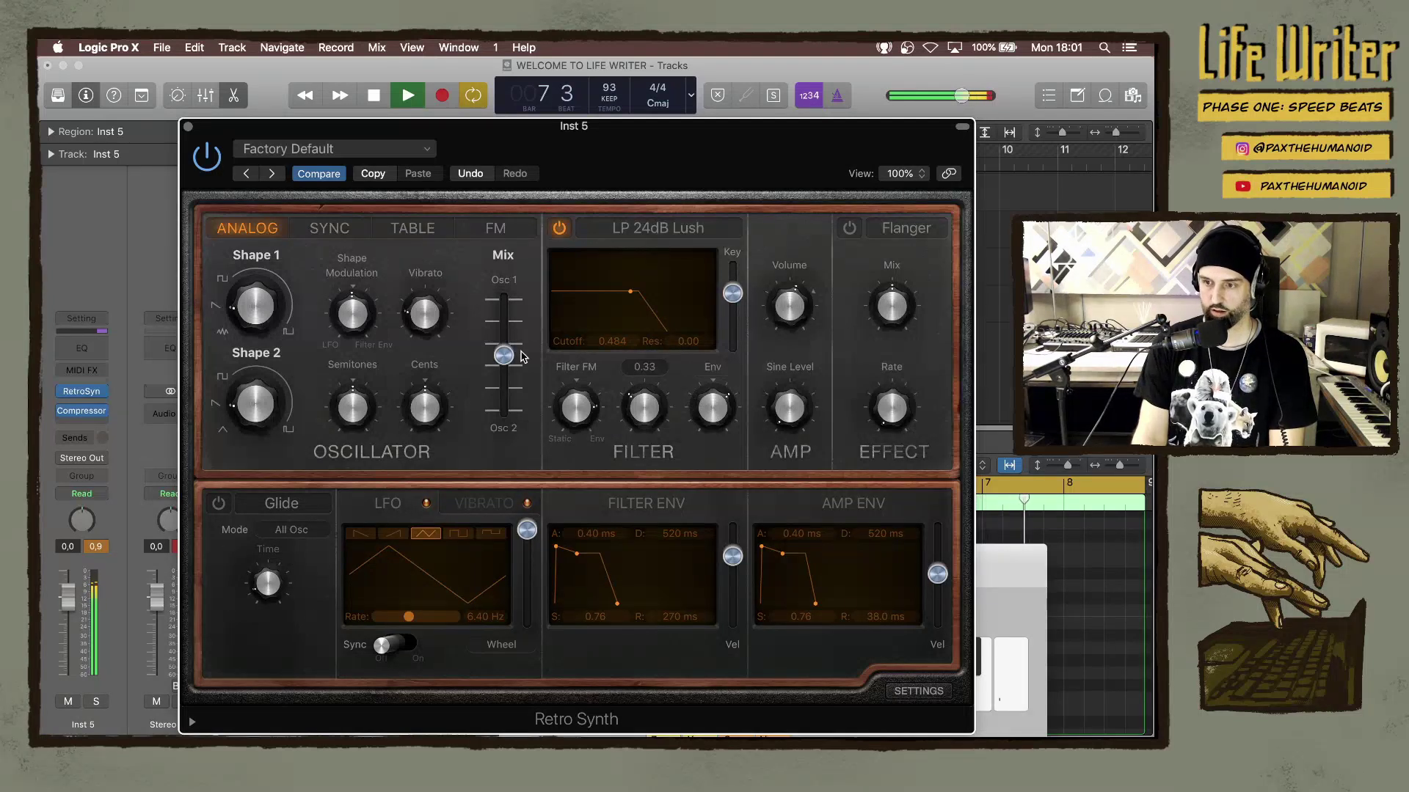
{"action": "mouse_move", "coordinate": [523, 356]}
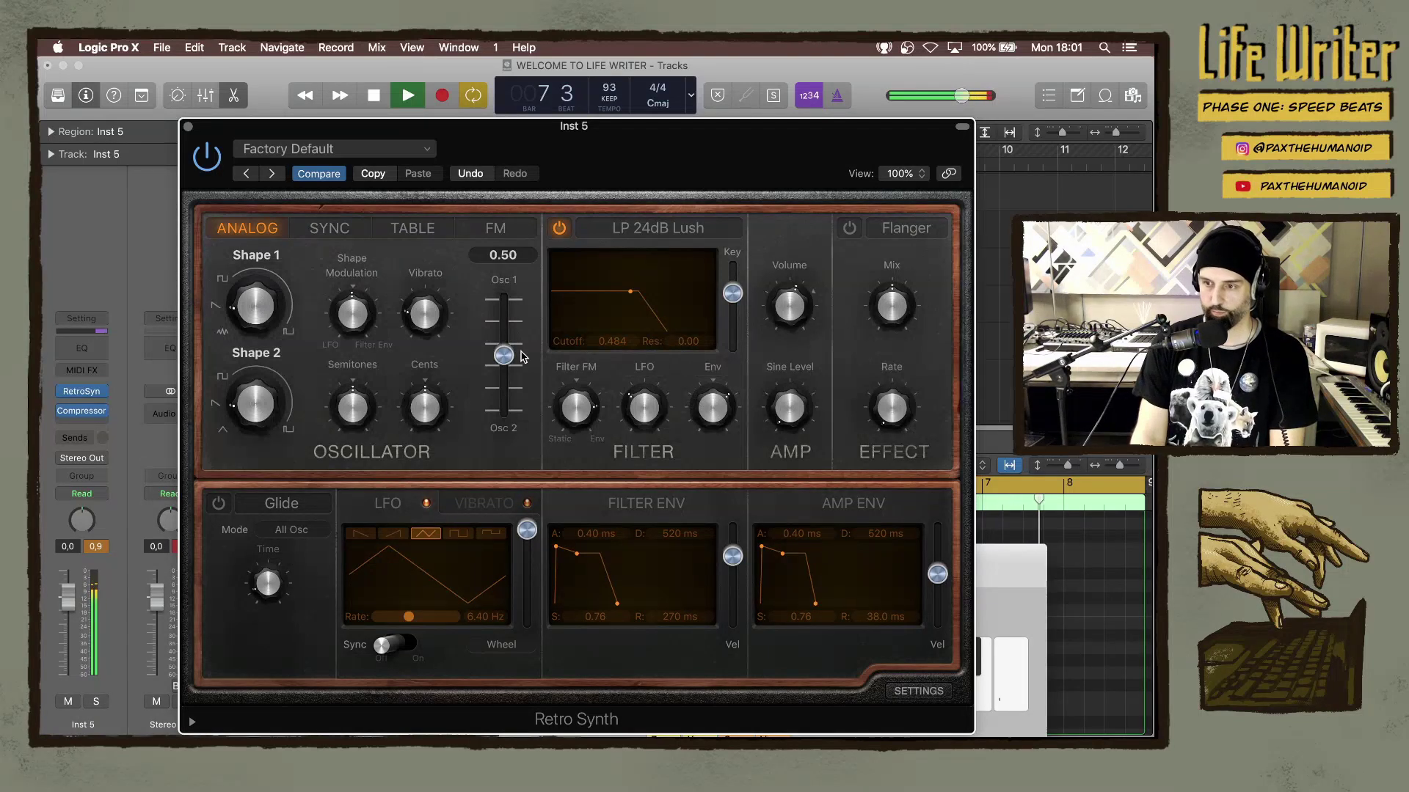
{"action": "left_click", "coordinate": [188, 128]}
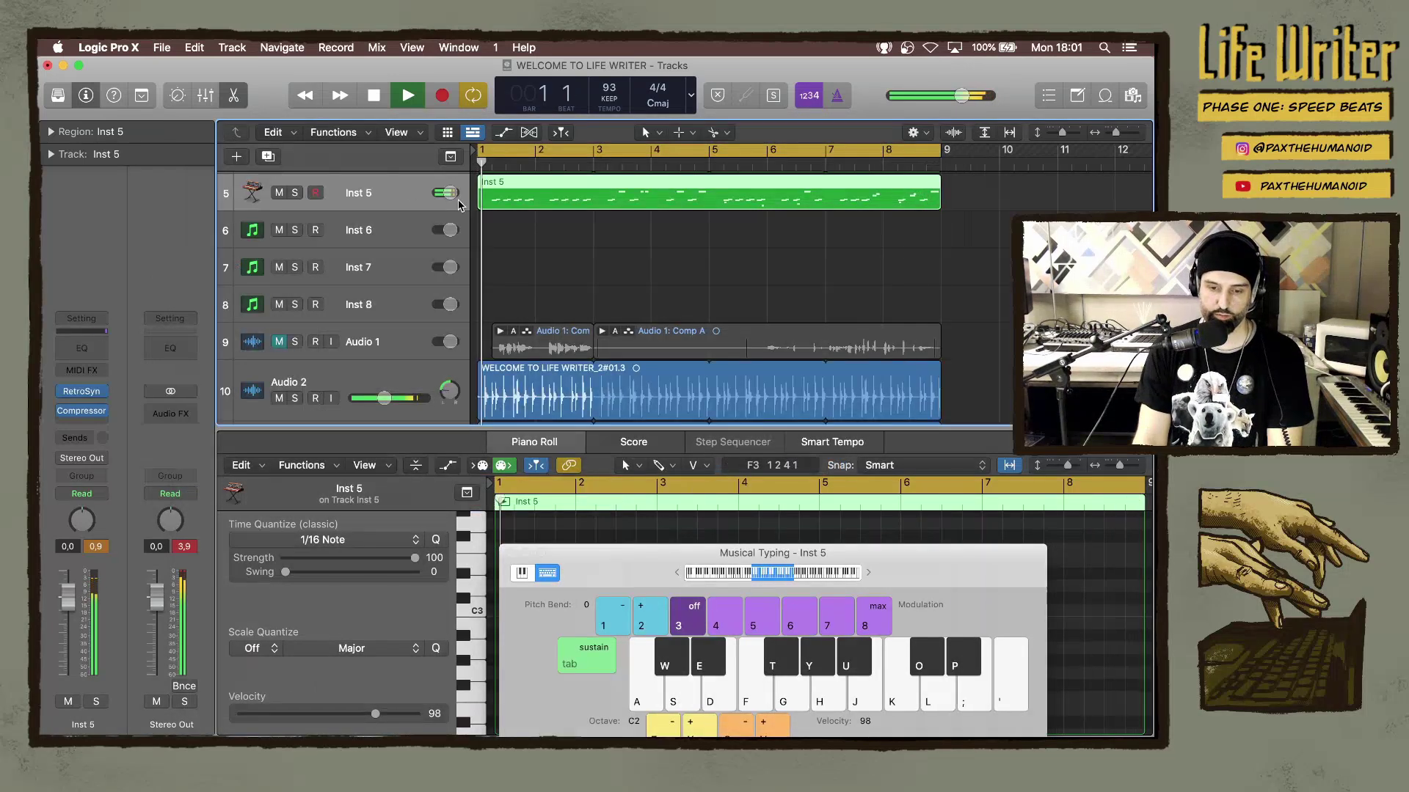
Load a stereo Retro Synth as the instrument on the empty Inst 6 track.
{"action": "scroll", "coordinate": [546, 267], "scroll_direction": "up", "scroll_amount": 1}
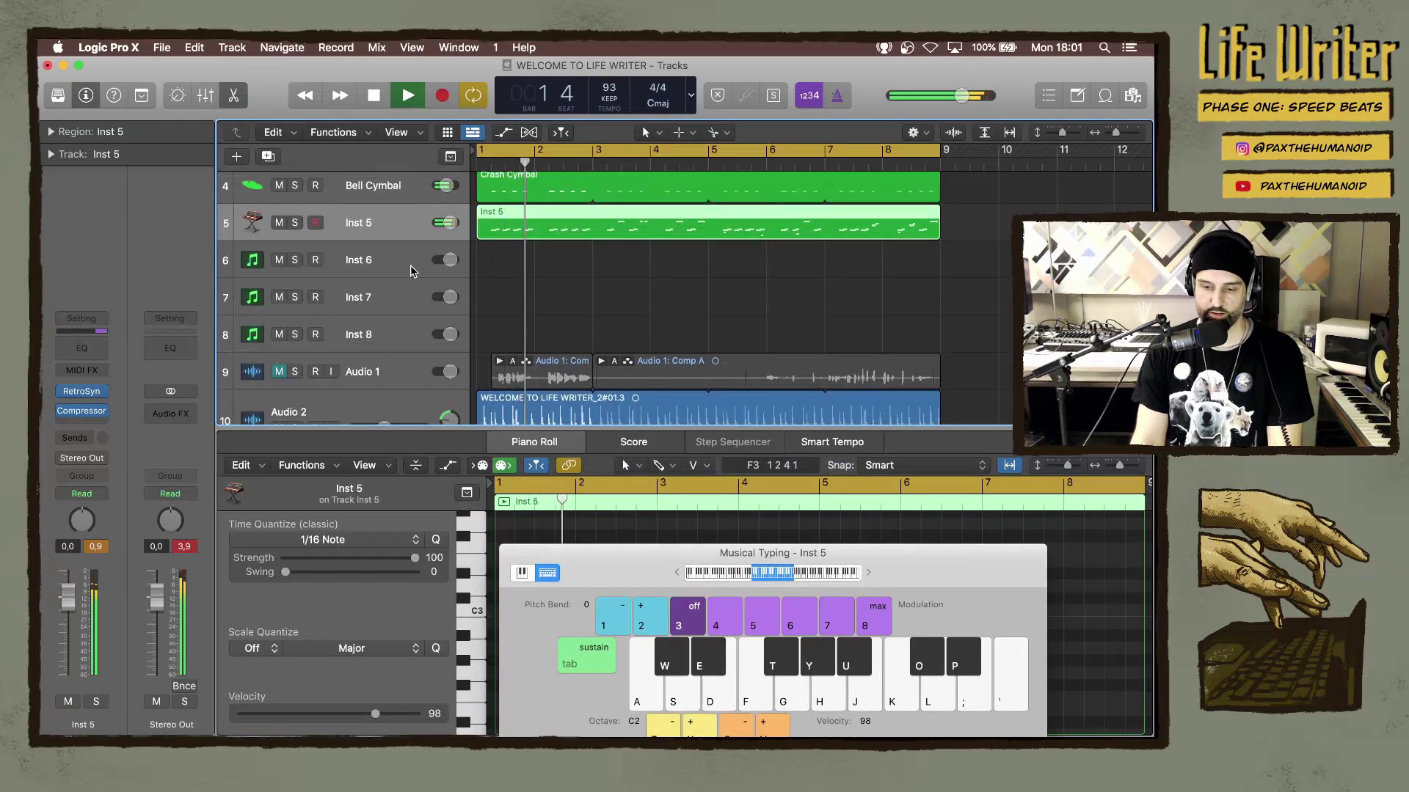
{"action": "left_click", "coordinate": [384, 263]}
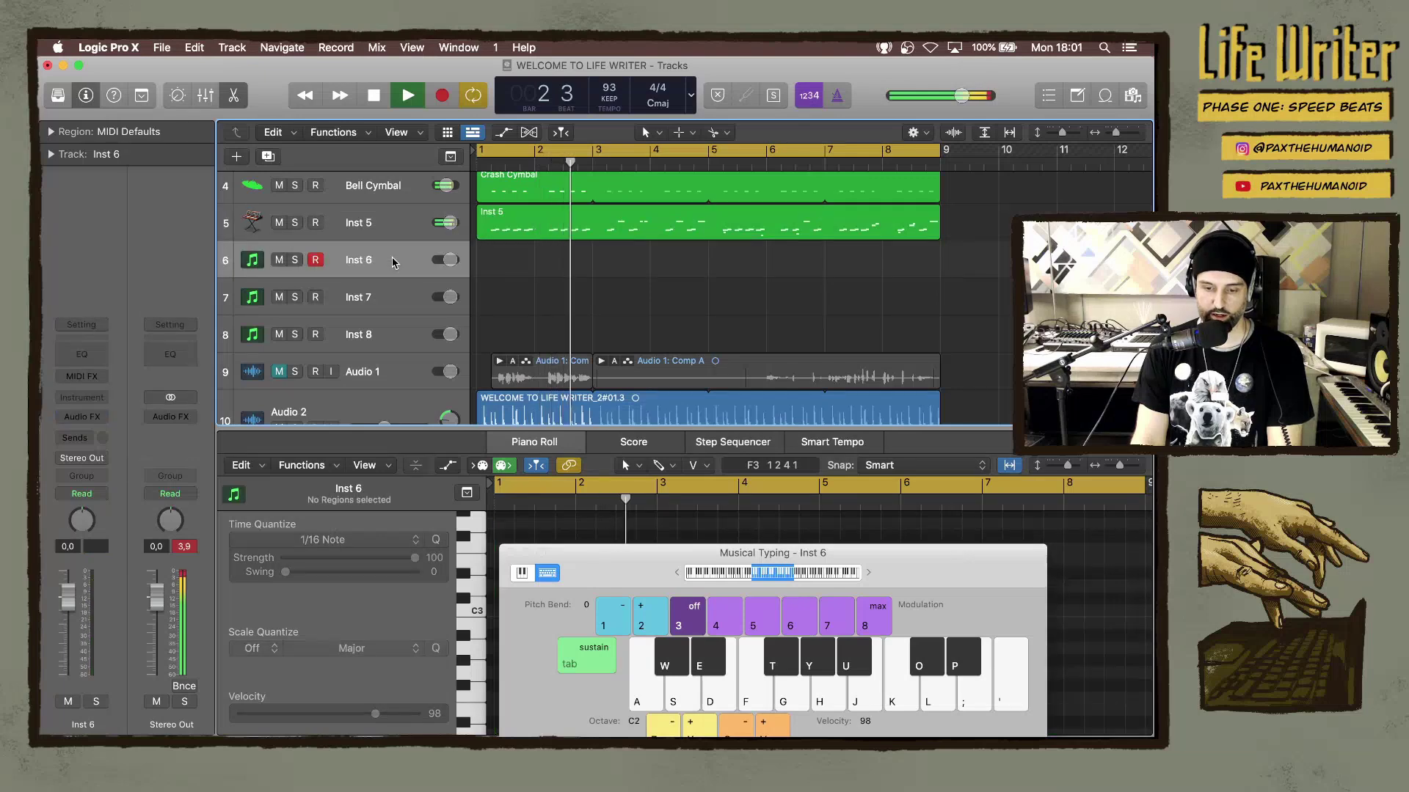
{"action": "left_click", "coordinate": [99, 397]}
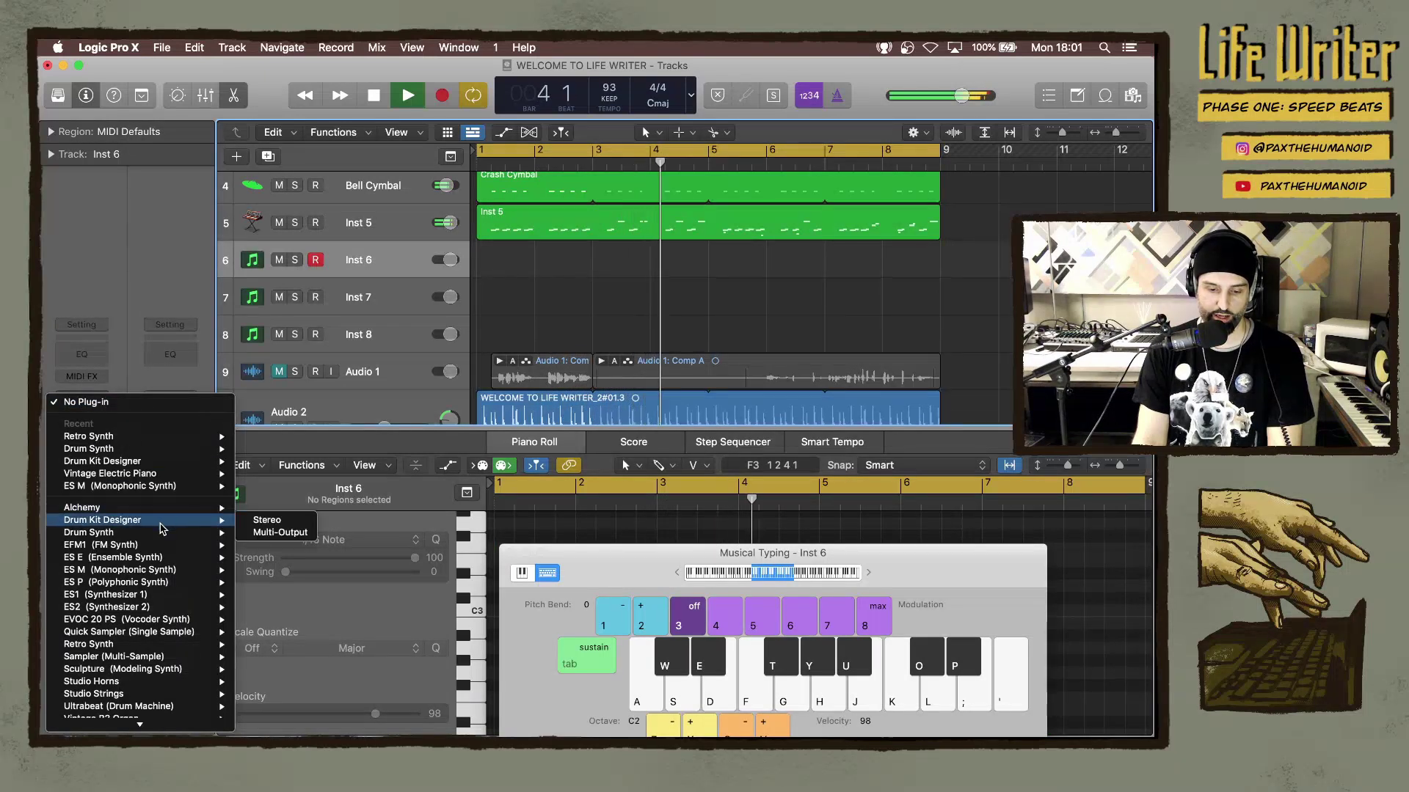
{"action": "mouse_move", "coordinate": [163, 536]}
{"action": "mouse_move", "coordinate": [158, 647]}
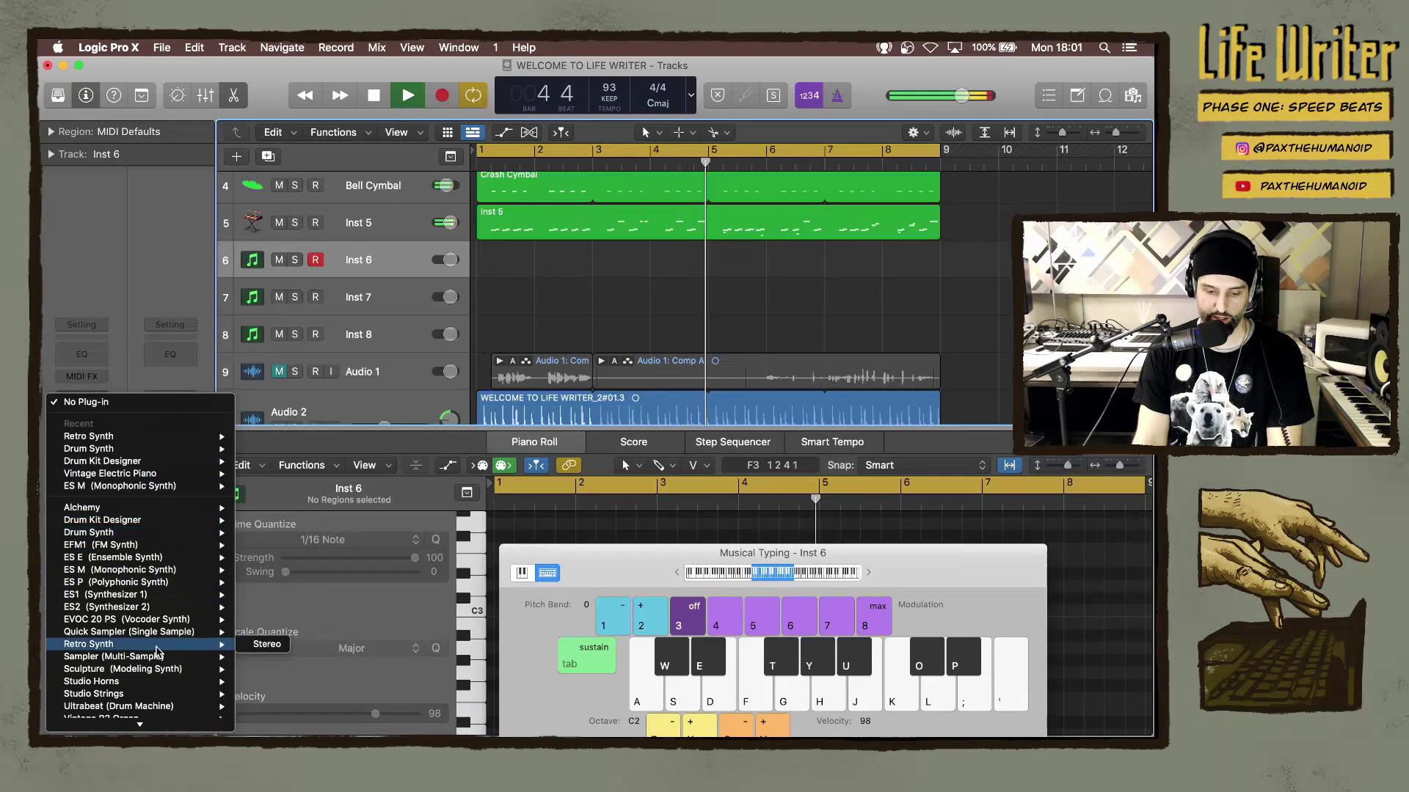
{"action": "left_click", "coordinate": [249, 646]}
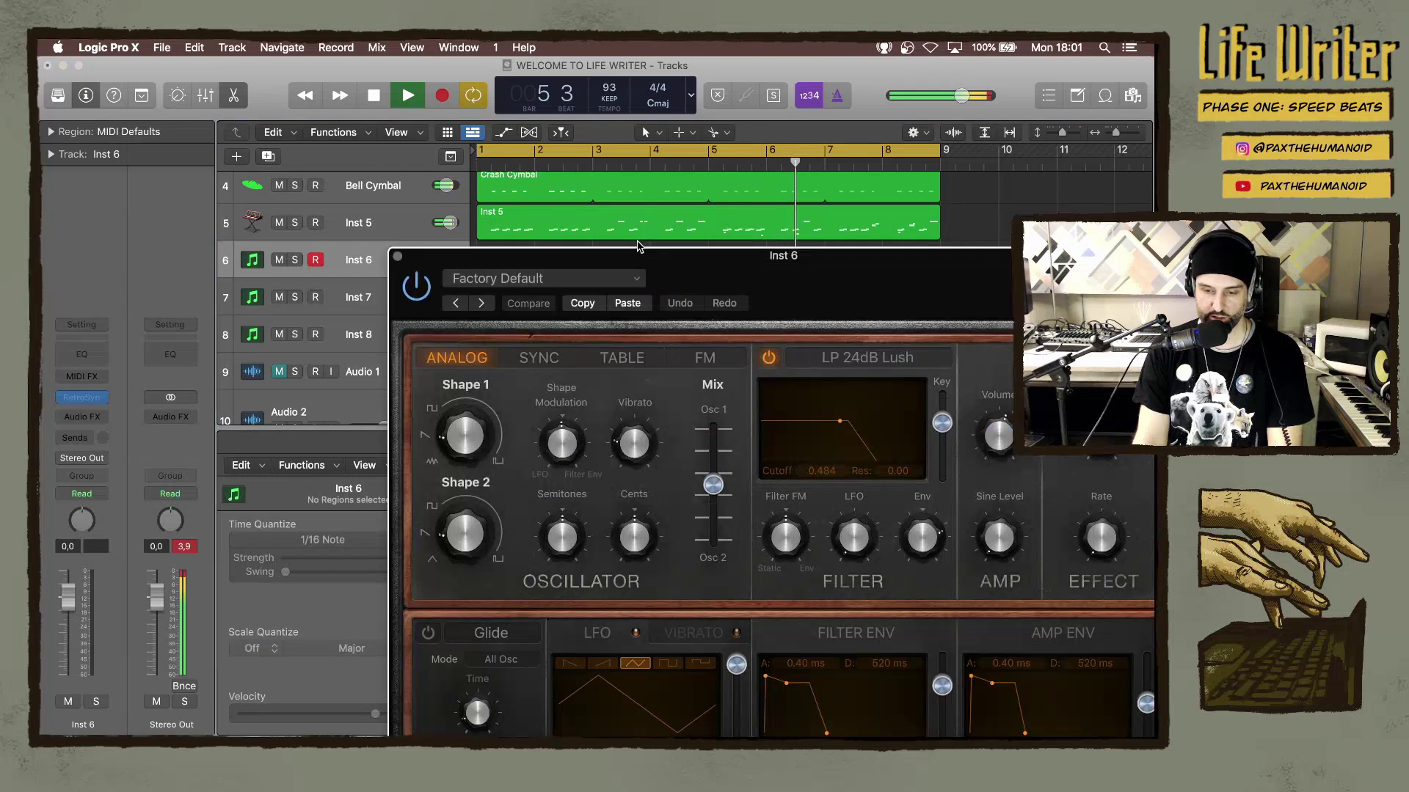
{"action": "left_click_drag", "start_coordinate": [702, 273], "coordinate": [416, 127]}
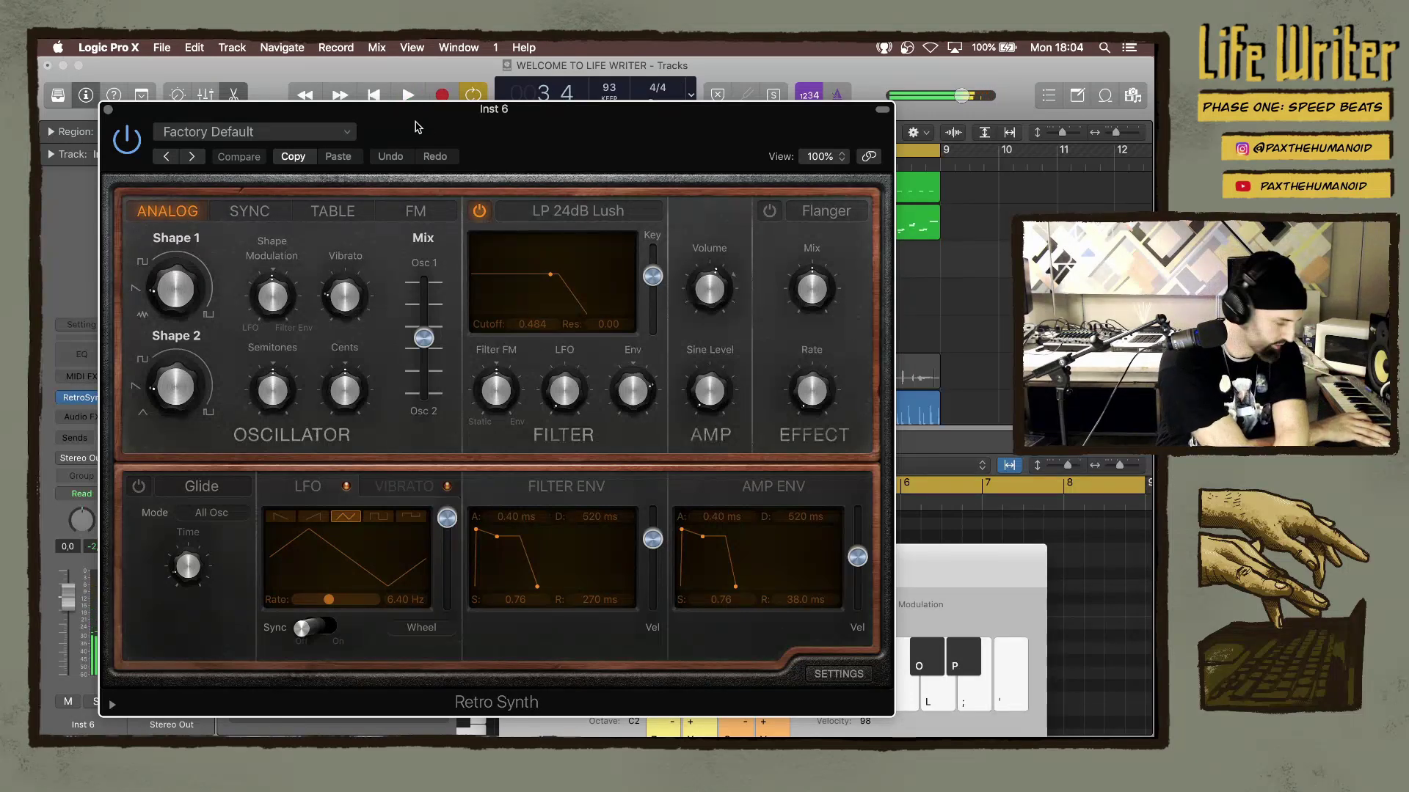
Record a four-bar chord part on Inst 6 and loop its region up to bar 9.
{"action": "key", "text": "r"}
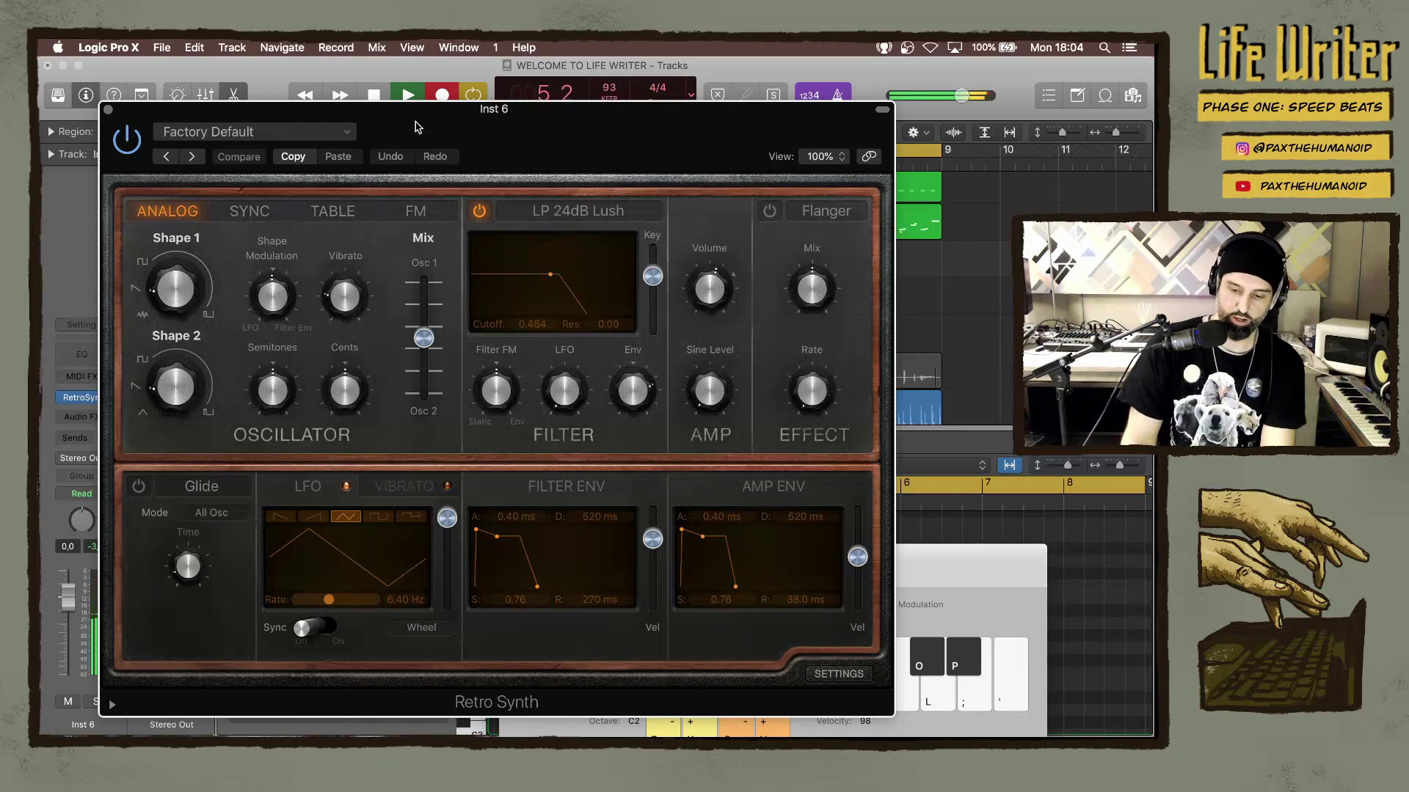
{"action": "key", "text": "space"}
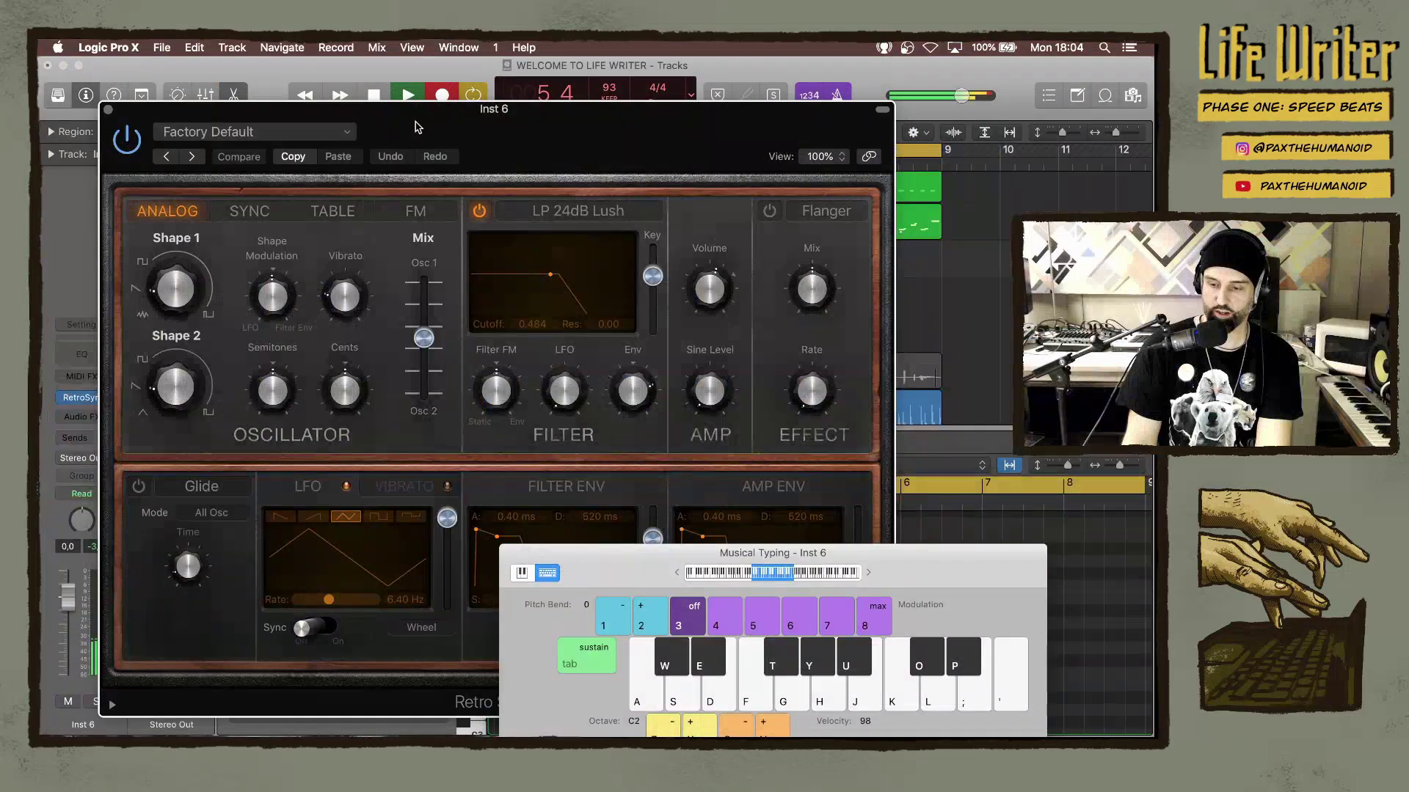
{"action": "left_click_drag", "start_coordinate": [182, 118], "coordinate": [370, 433]}
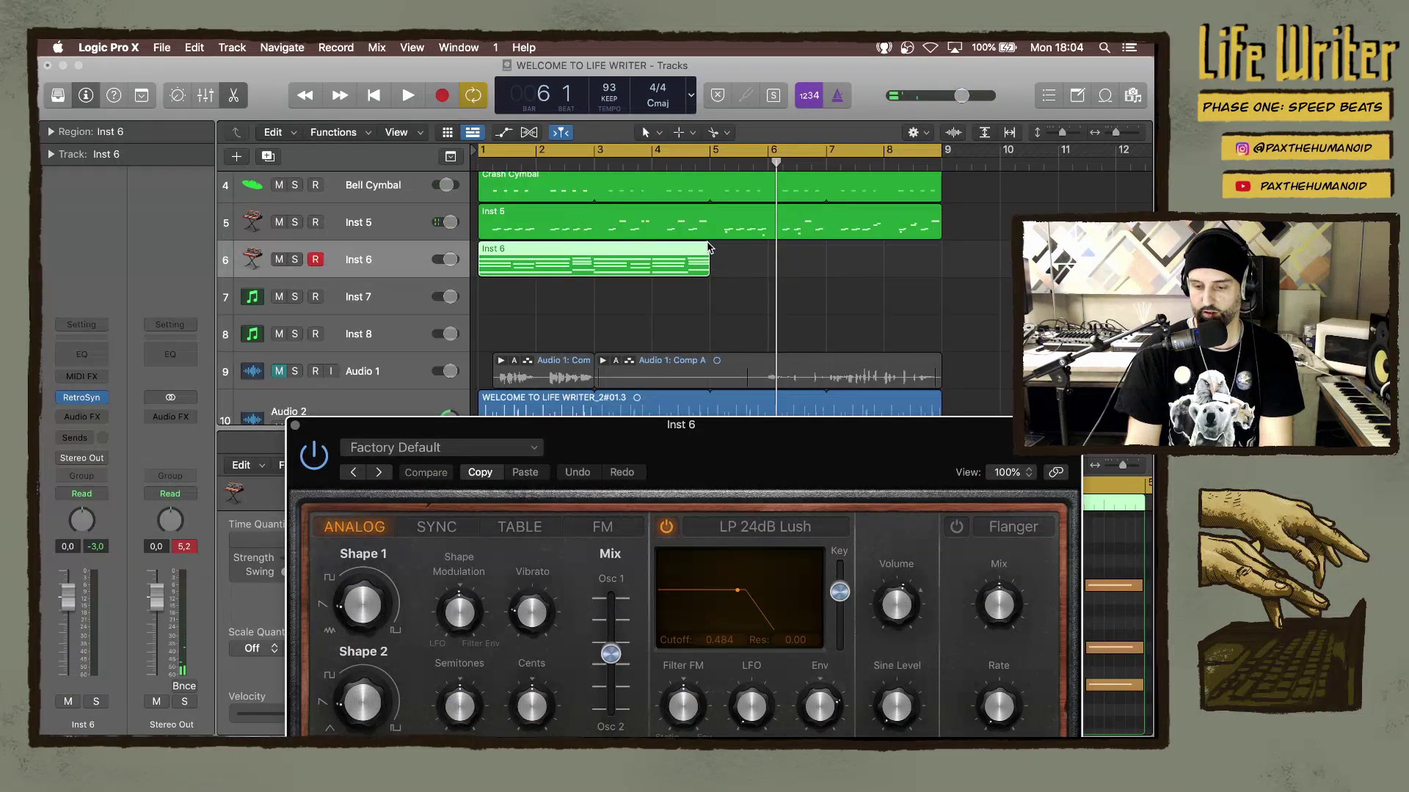
{"action": "left_click_drag", "start_coordinate": [708, 248], "coordinate": [945, 255]}
{"action": "key", "text": "space"}
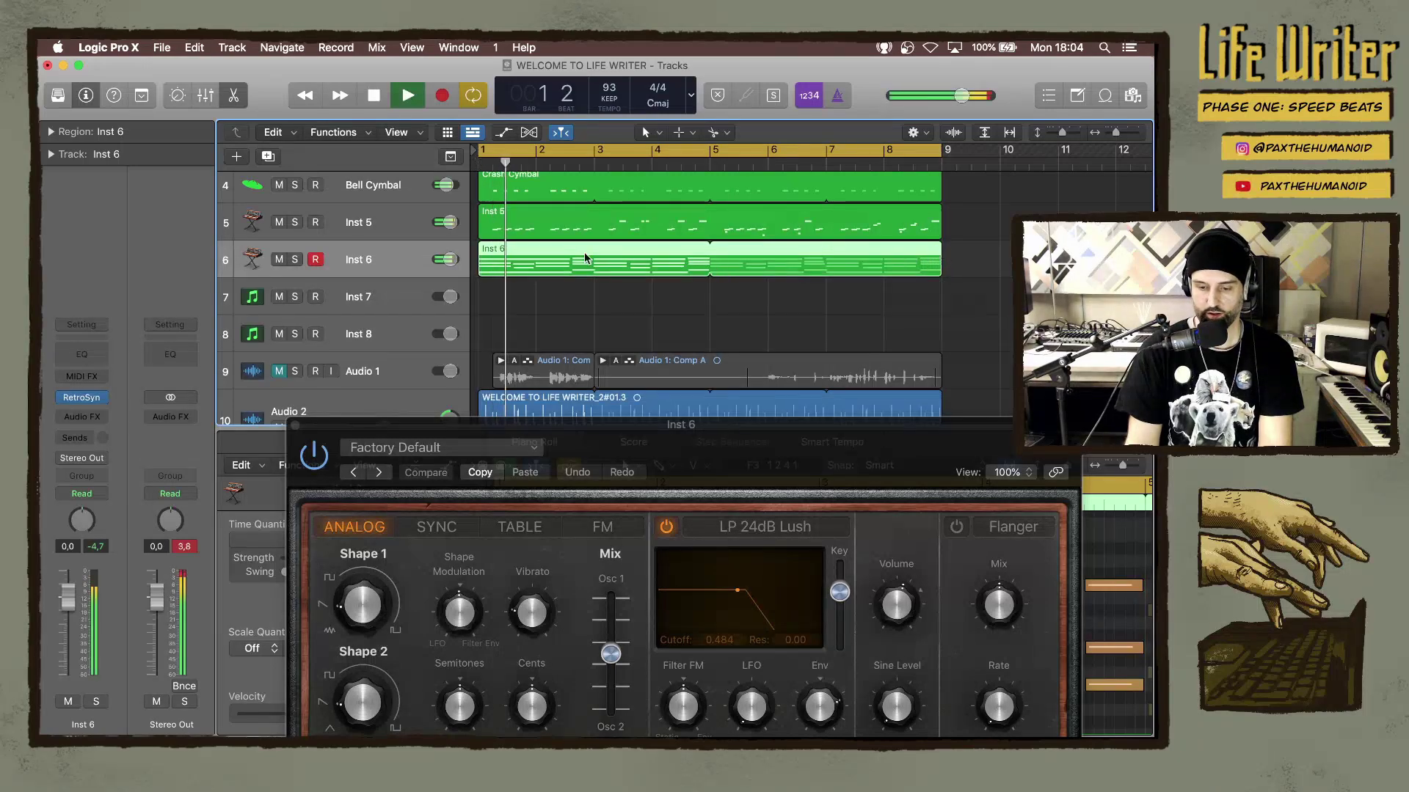
In Inst 6's Retro Synth, raise the filter Env amount, adjust the filter LFO, and set Sine Level to 0.02 and Volume to -4.5 dB.
{"action": "left_click_drag", "start_coordinate": [616, 424], "coordinate": [522, 158]}
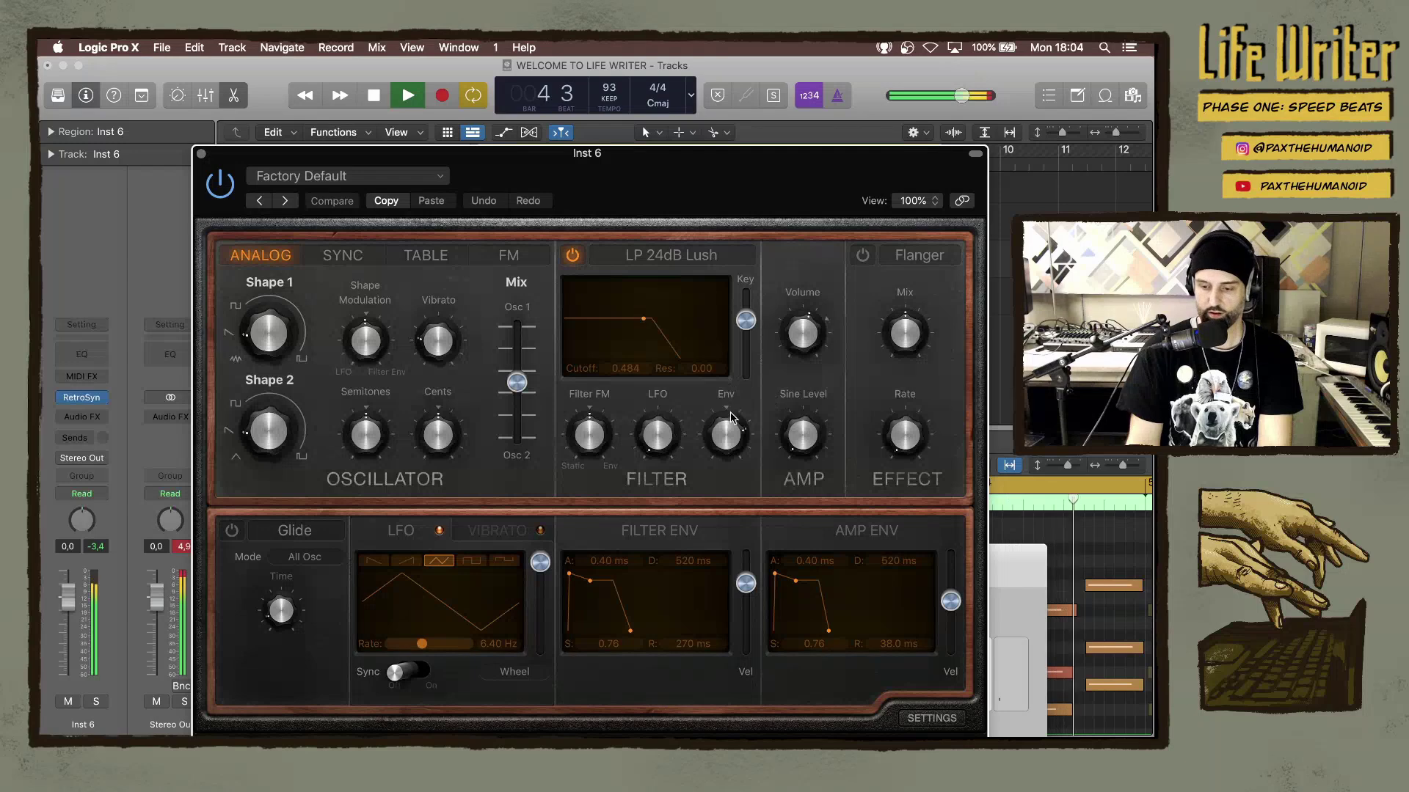
{"action": "left_click_drag", "start_coordinate": [730, 419], "coordinate": [727, 451]}
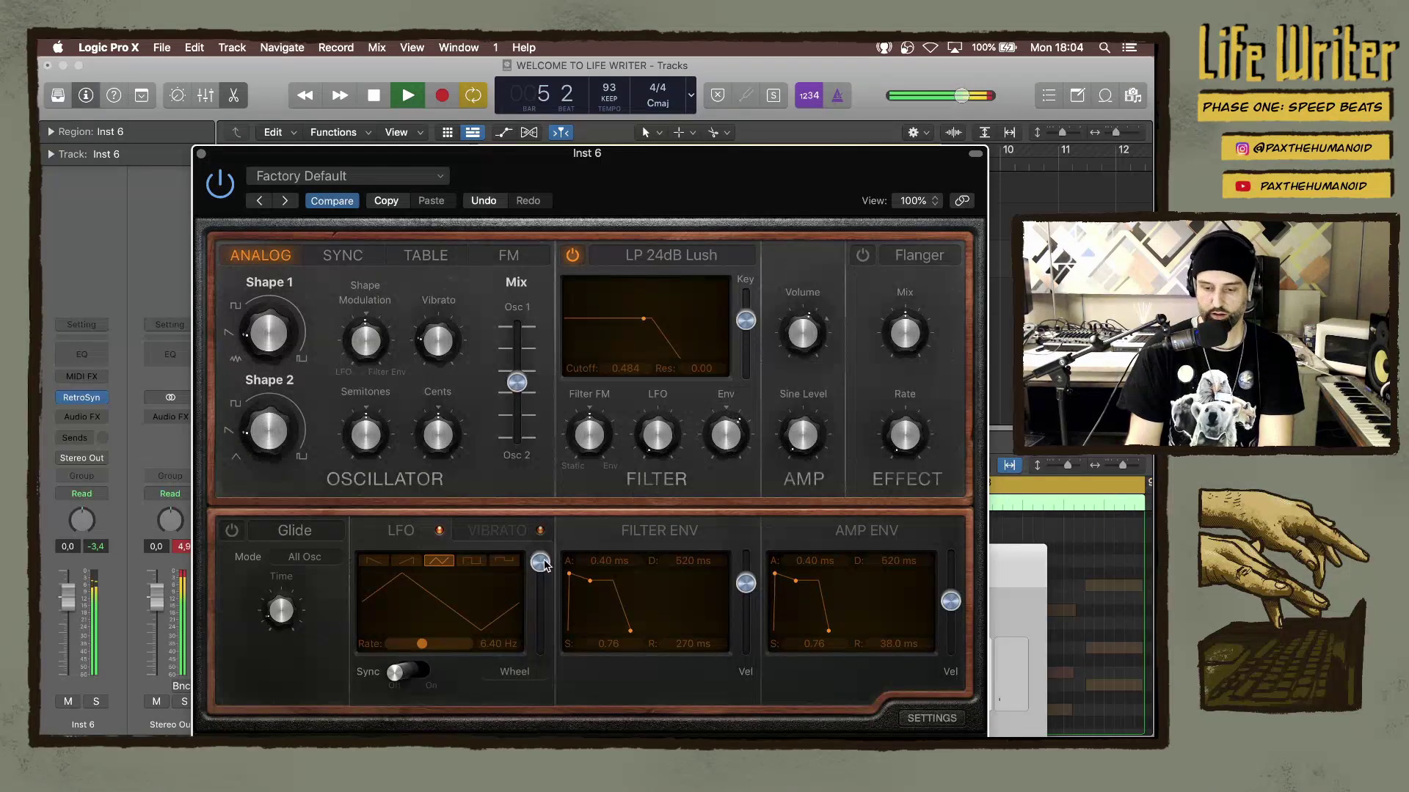
{"action": "left_click_drag", "start_coordinate": [544, 603], "coordinate": [543, 614]}
{"action": "left_click_drag", "start_coordinate": [666, 454], "coordinate": [655, 407]}
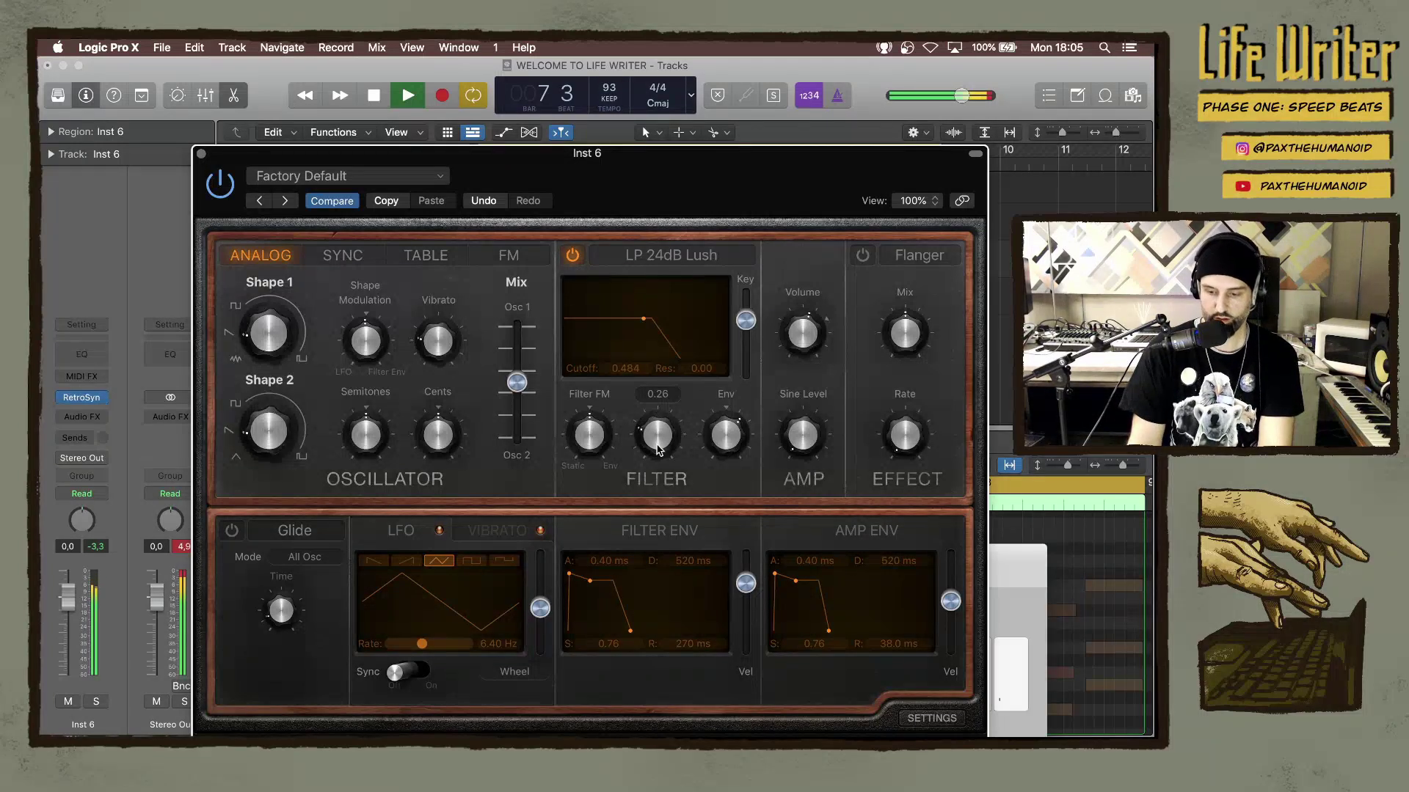
{"action": "left_click_drag", "start_coordinate": [663, 484], "coordinate": [543, 558]}
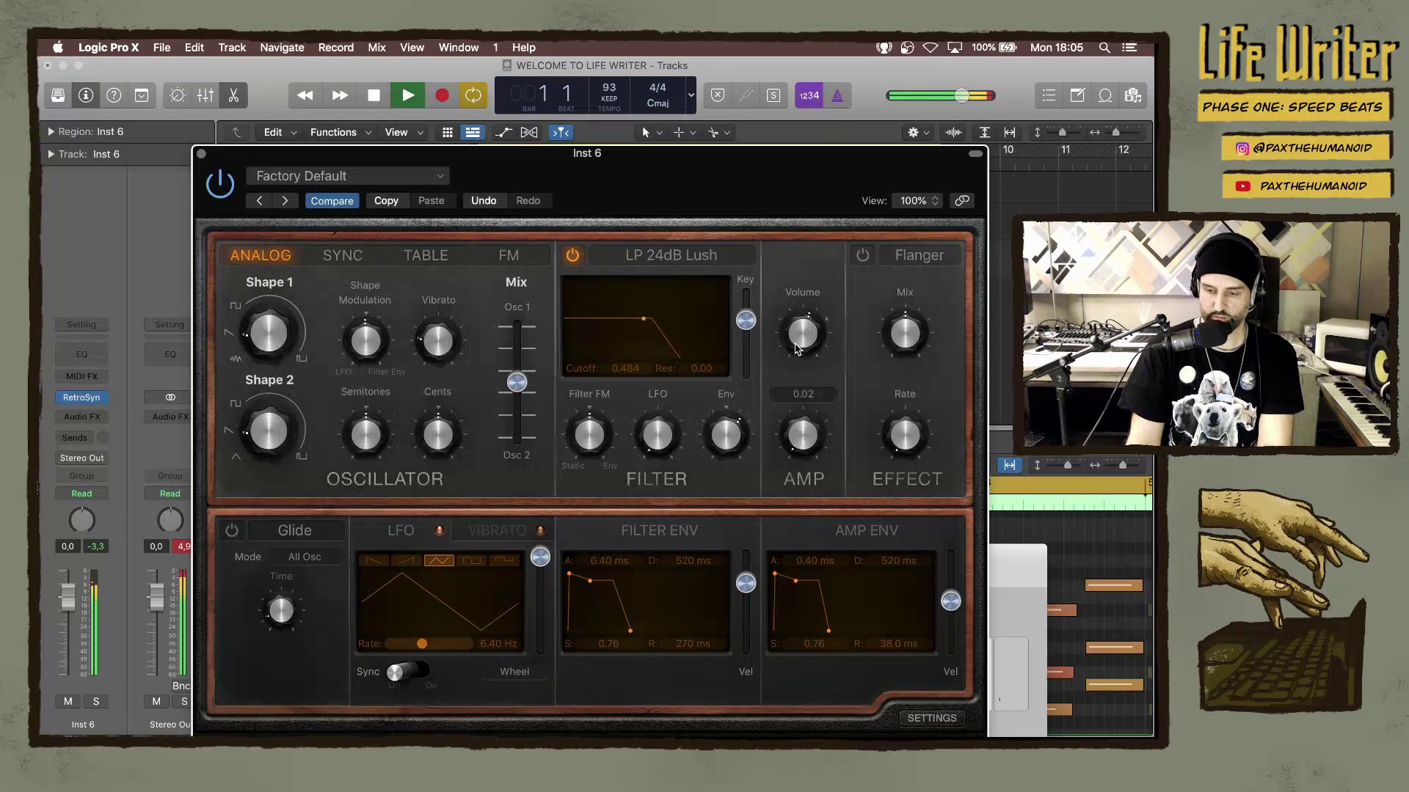
{"action": "mouse_move", "coordinate": [801, 325]}
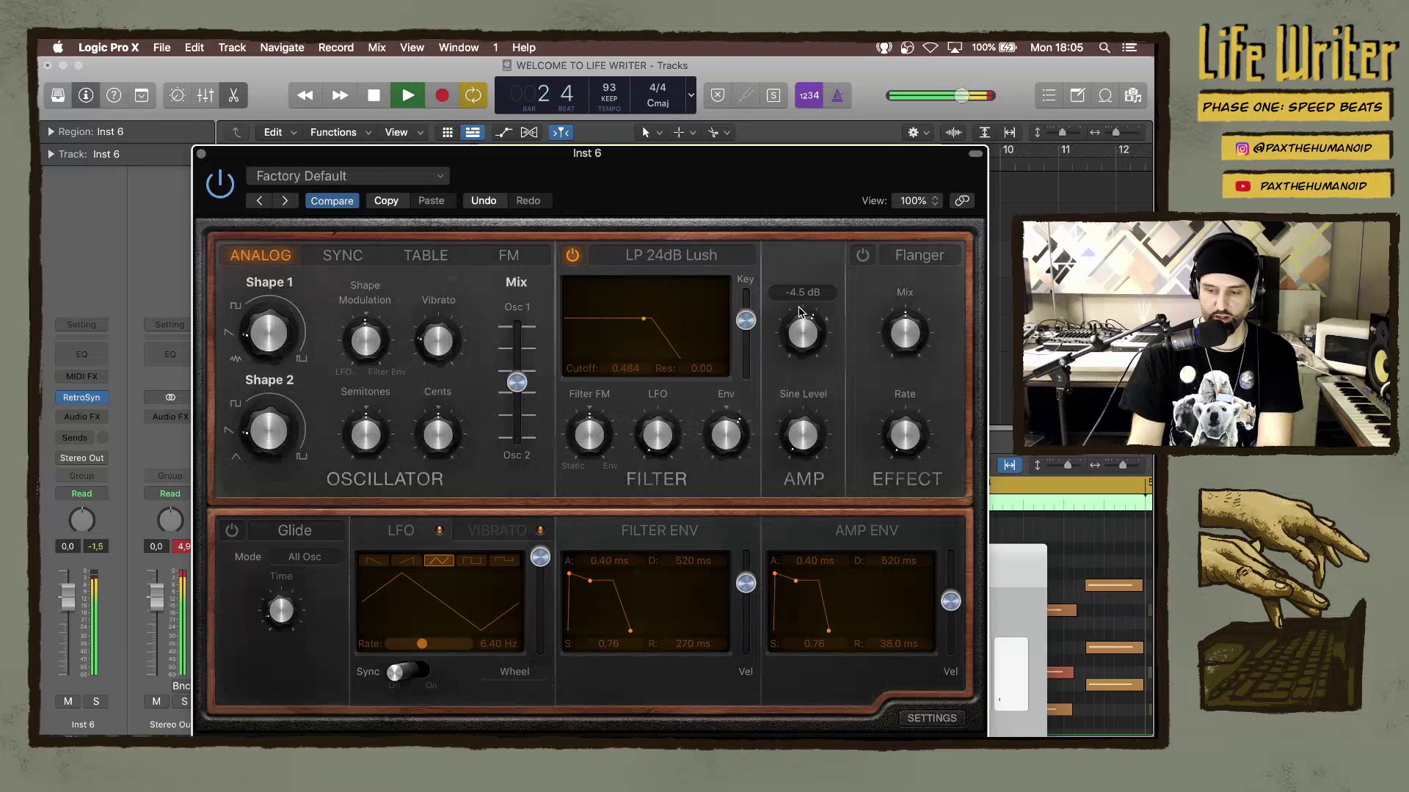
{"action": "left_click_drag", "start_coordinate": [633, 177], "coordinate": [706, 437]}
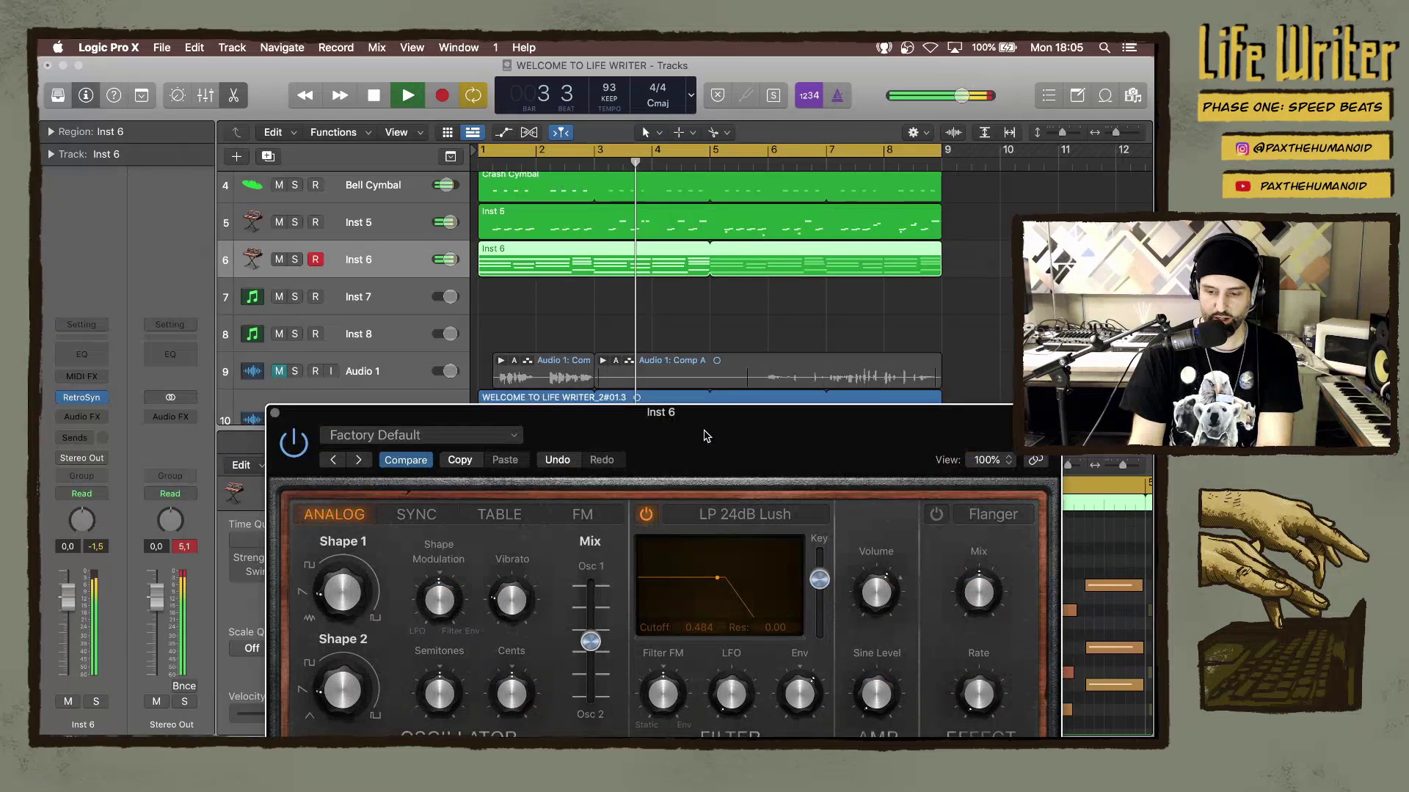
Add a new audio track directly below Audio 1 and record an eight-bar take on it.
{"action": "left_click", "coordinate": [388, 334]}
{"action": "scroll", "coordinate": [388, 339], "scroll_direction": "down", "scroll_amount": 3}
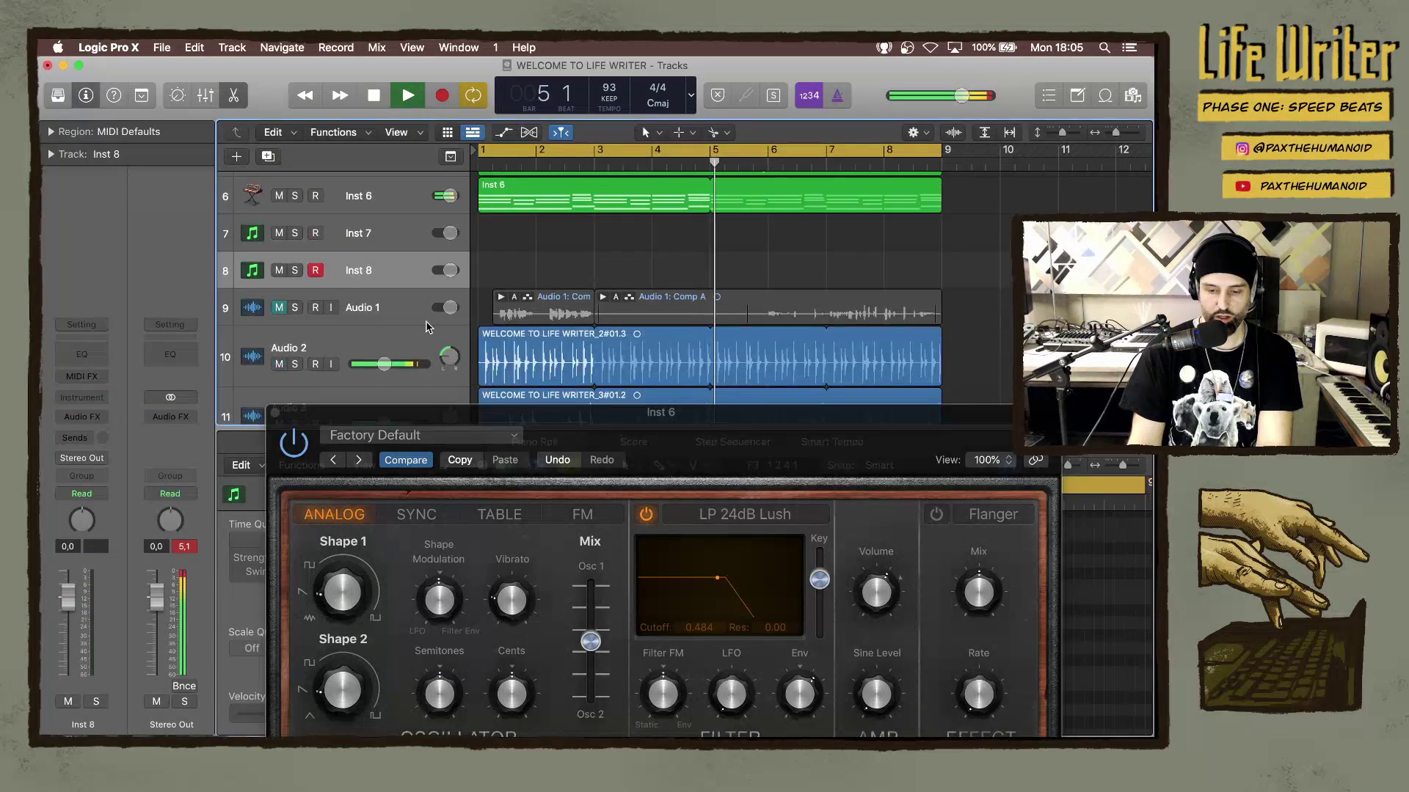
{"action": "scroll", "coordinate": [526, 272], "scroll_direction": "down", "scroll_amount": 3}
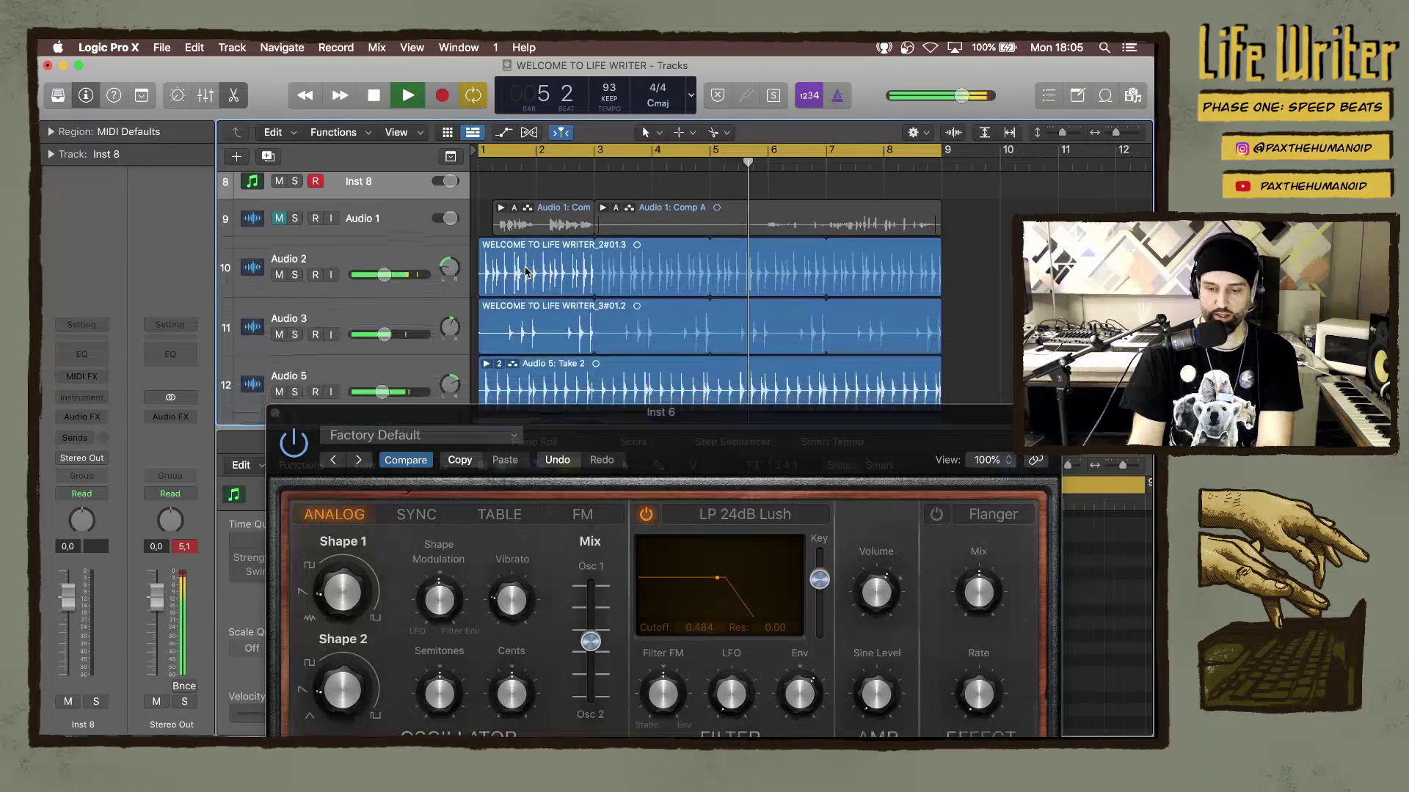
{"action": "left_click", "coordinate": [394, 220]}
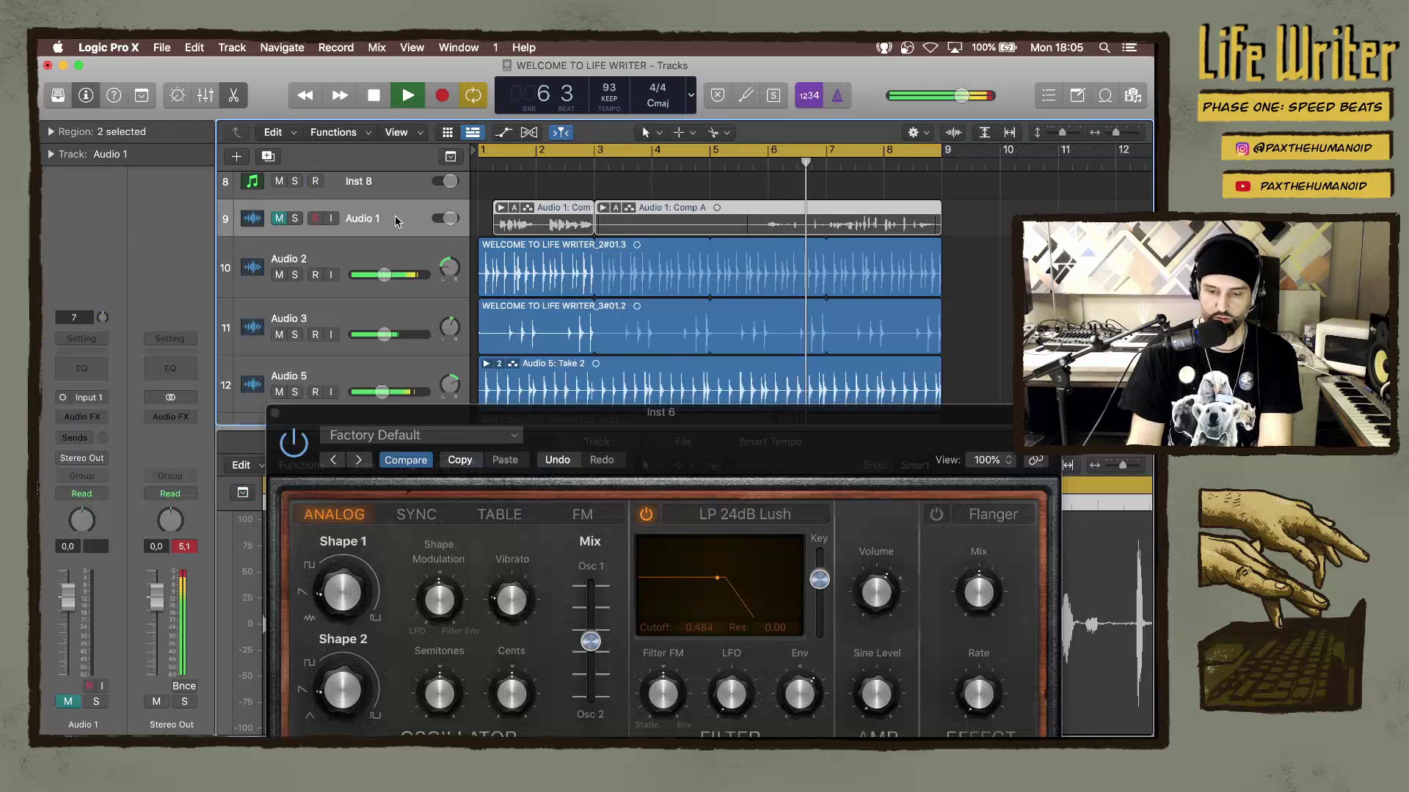
{"action": "key", "text": "alt+super+a"}
{"action": "key", "text": "space"}
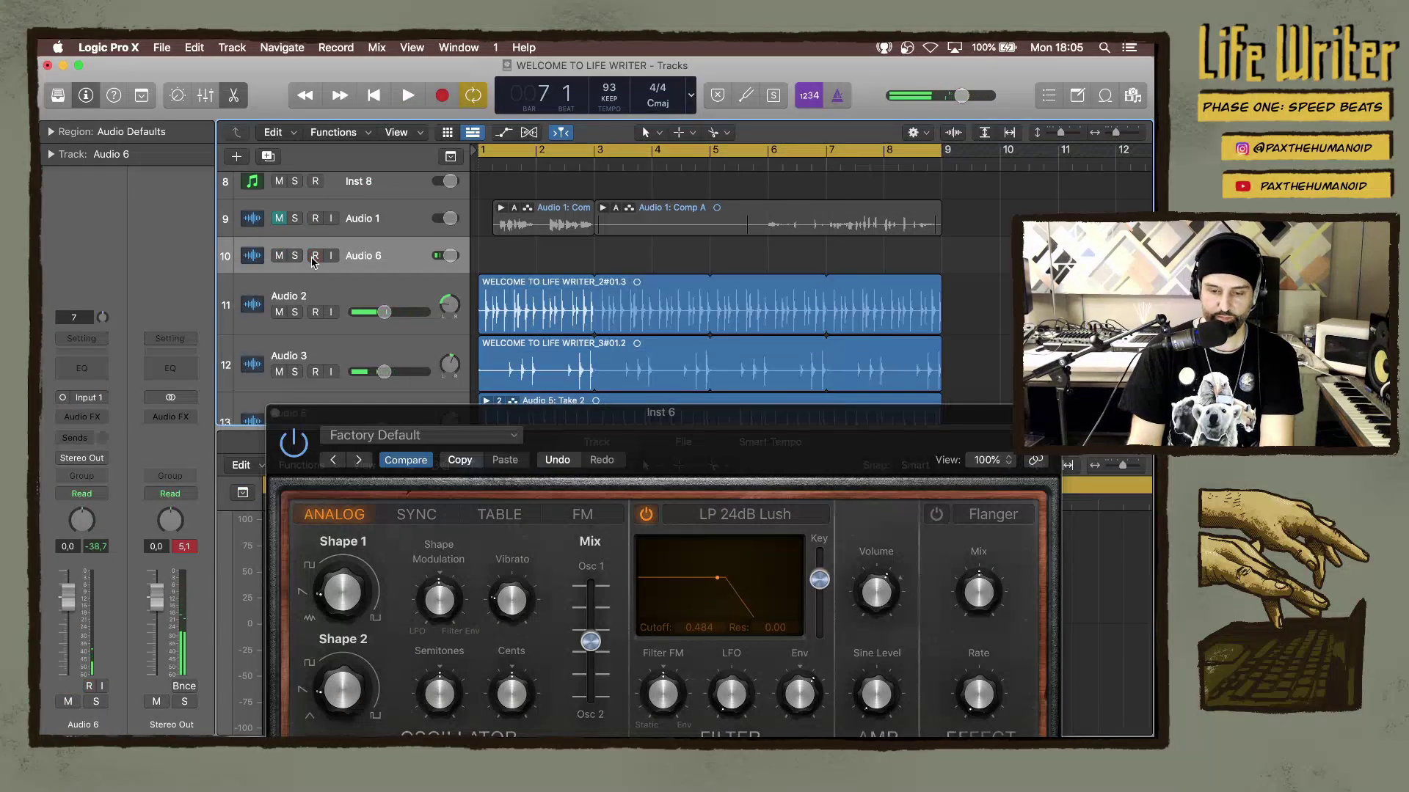
{"action": "left_click", "coordinate": [314, 256]}
{"action": "key", "text": "r"}
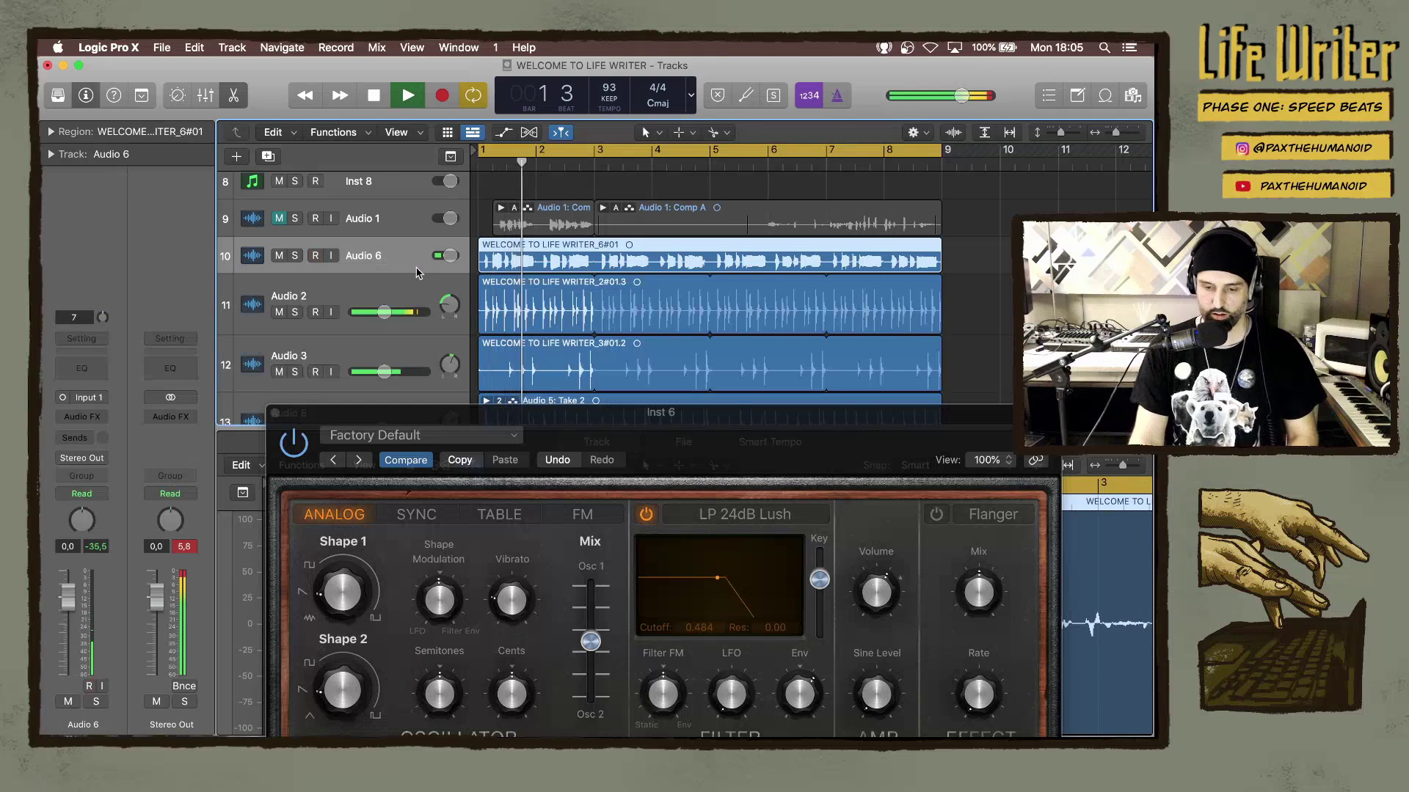
Duplicate the Audio 6 track without its region and record a second eight-bar take on the new track.
{"action": "key", "text": "super+d"}
{"action": "key", "text": "space"}
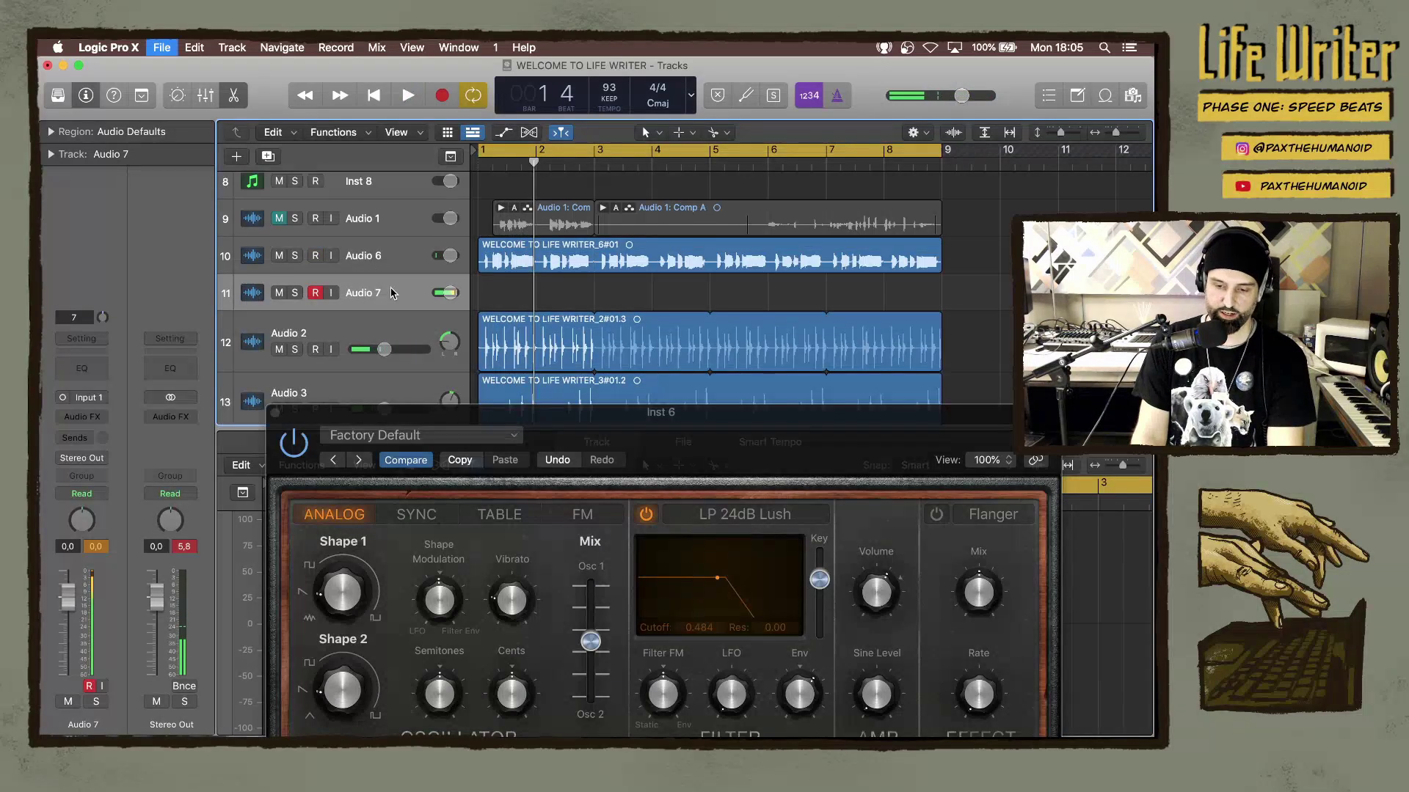
{"action": "key", "text": "r"}
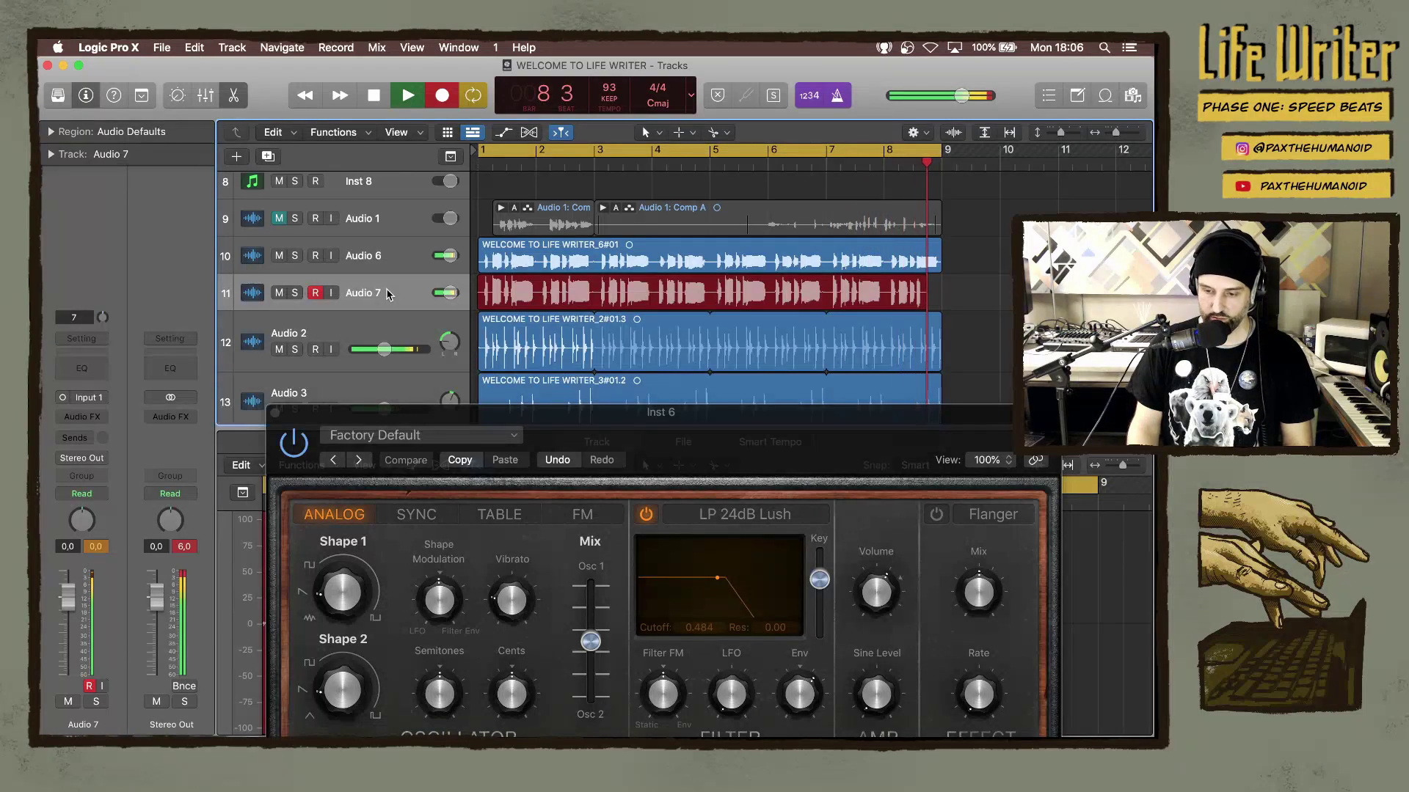
{"action": "key", "text": "space"}
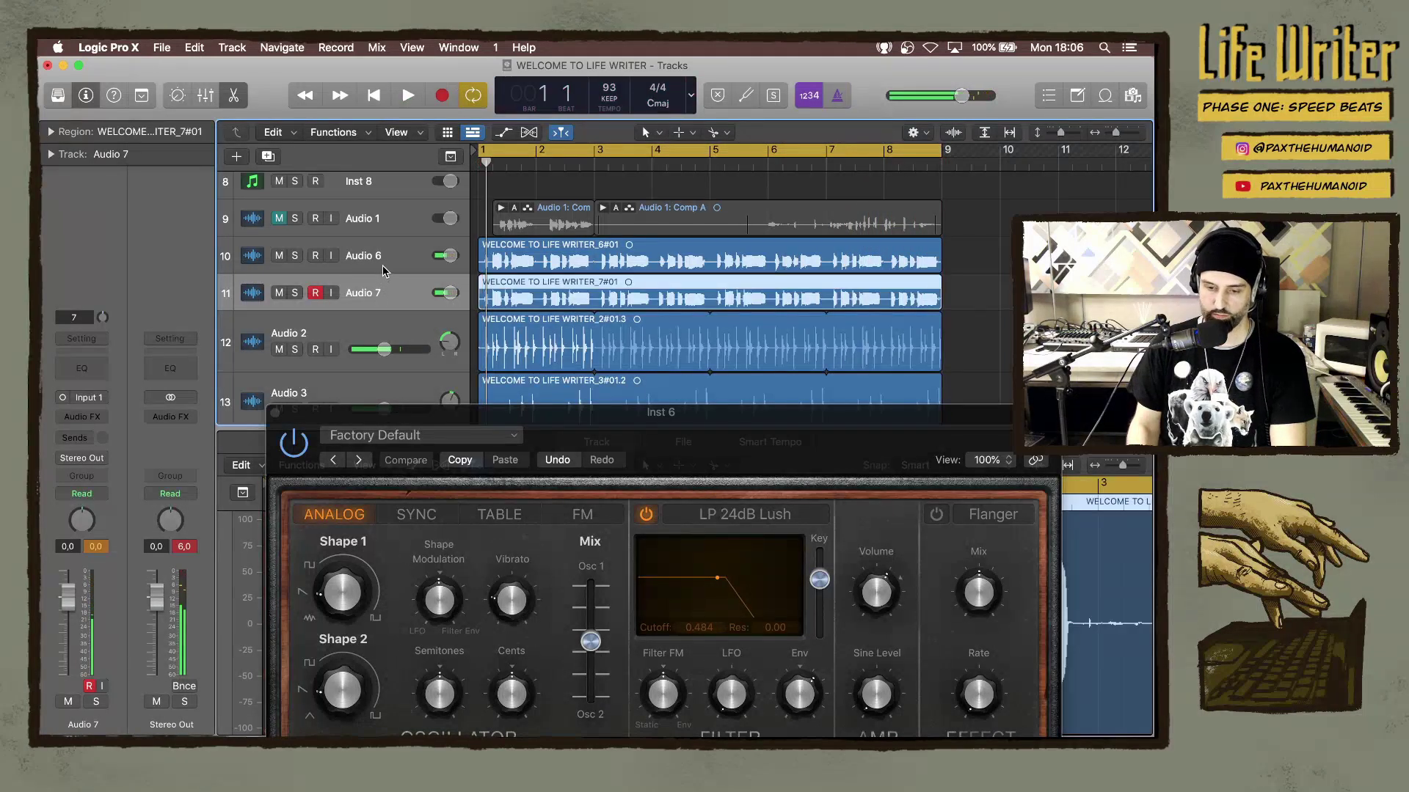
Enlarge the Audio 6 and Audio 7 rows and pan the two tracks to opposite sides, with Audio 7 at +18.
{"action": "left_click_drag", "start_coordinate": [381, 271], "coordinate": [381, 312]}
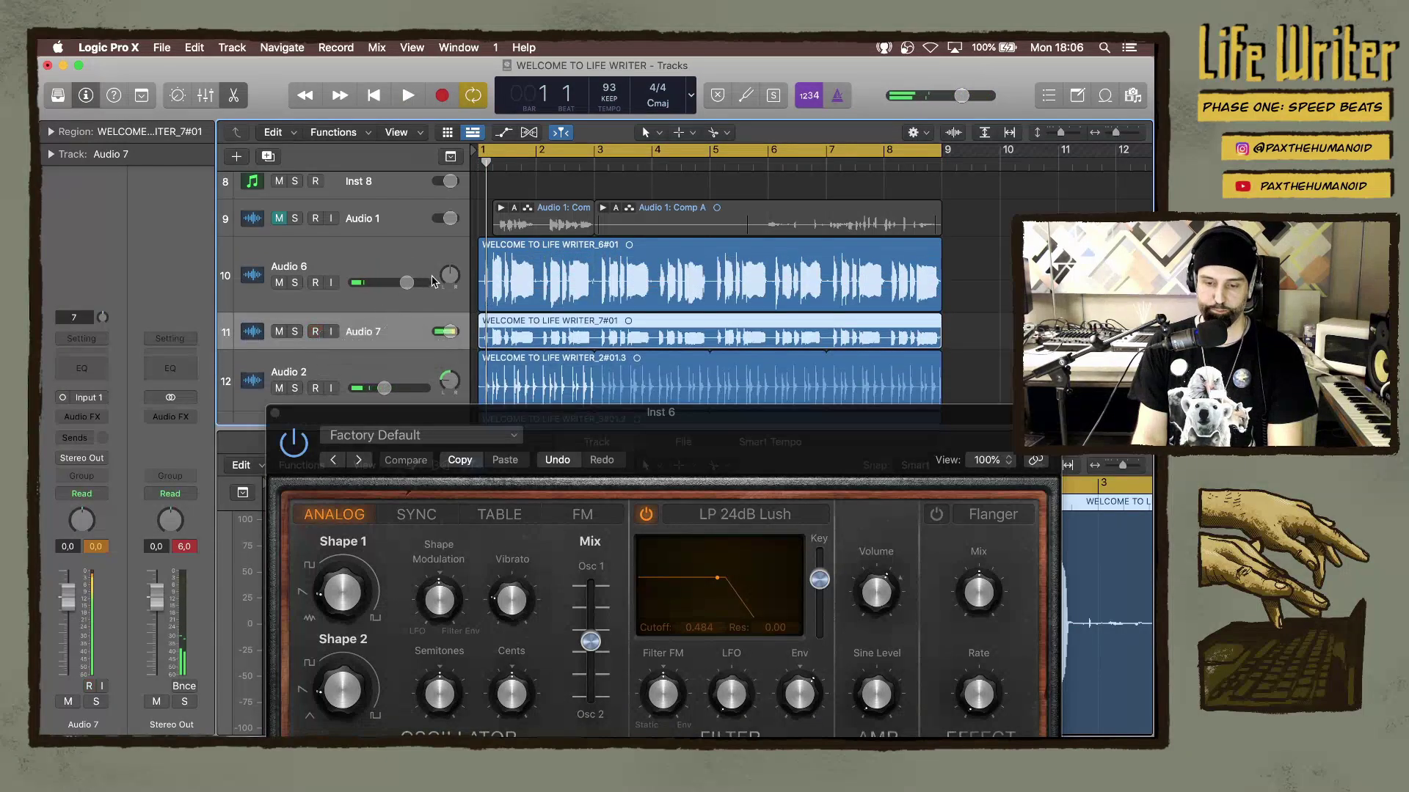
{"action": "left_click_drag", "start_coordinate": [449, 275], "coordinate": [443, 336]}
{"action": "key", "text": "space"}
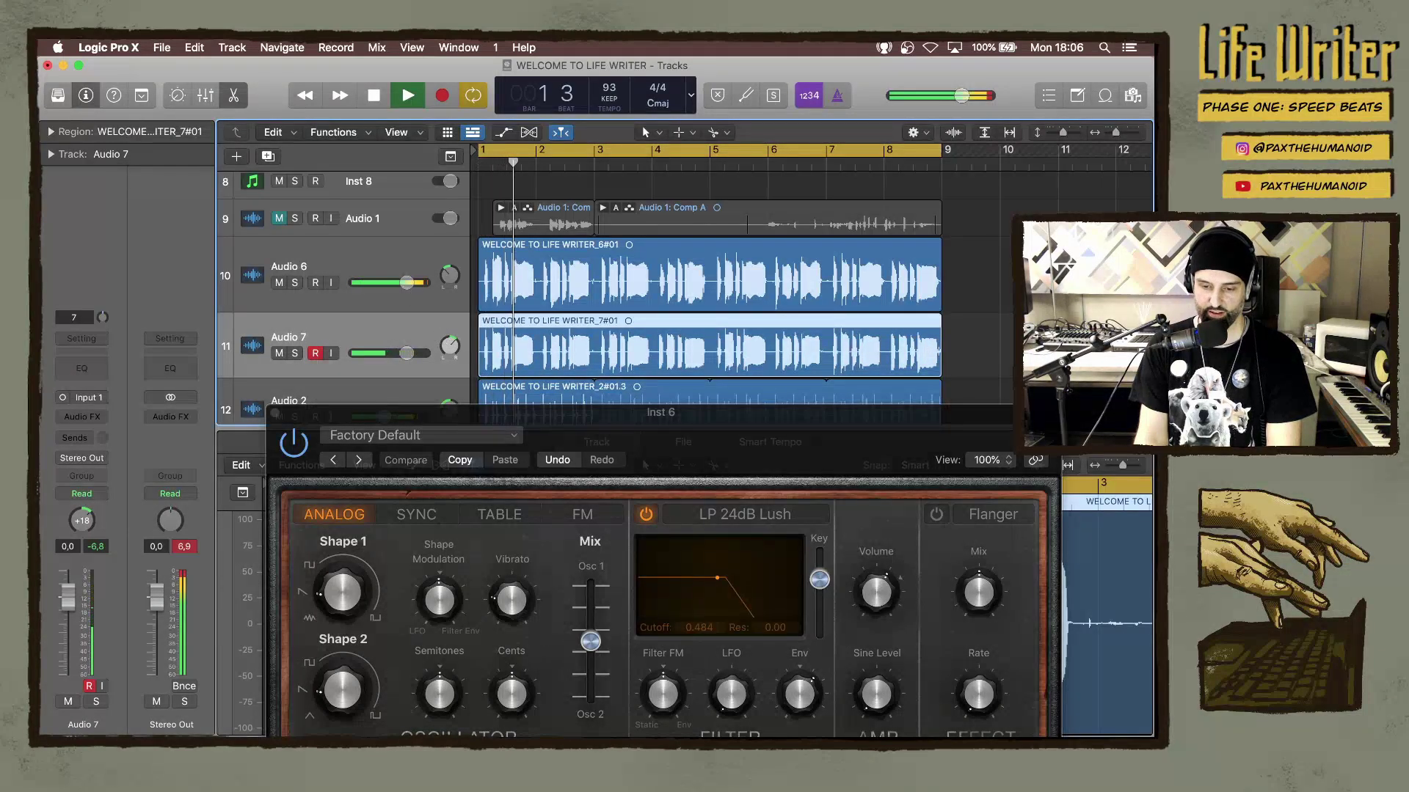
Lower the volumes of Audio 6 and Audio 7 during playback, setting Audio 7 to -4.1 dB.
{"action": "left_click_drag", "start_coordinate": [407, 283], "coordinate": [391, 283]}
{"action": "left_click_drag", "start_coordinate": [405, 352], "coordinate": [387, 353]}
{"action": "left_click", "coordinate": [391, 282]}
{"action": "left_click_drag", "start_coordinate": [391, 283], "coordinate": [392, 283]}
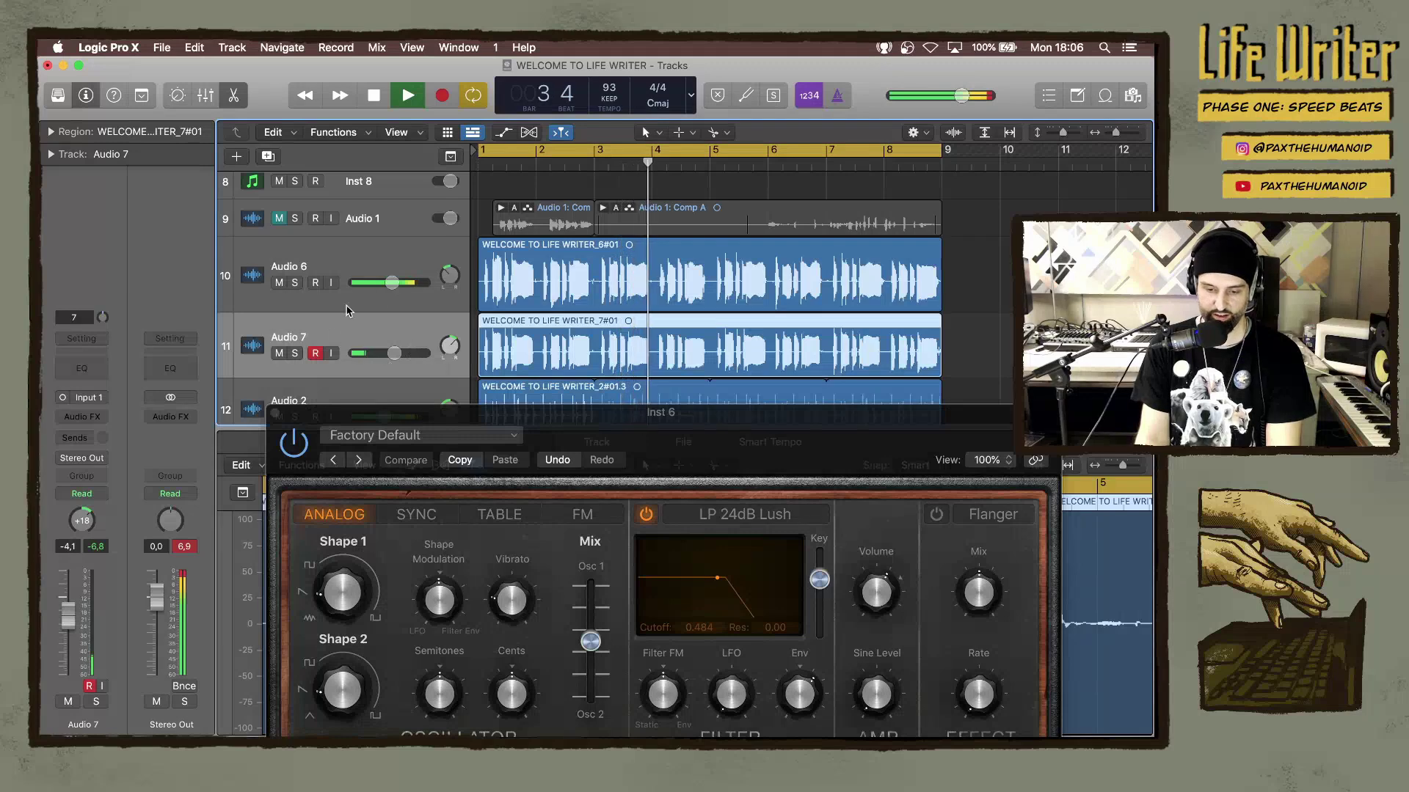
{"action": "key", "text": "space"}
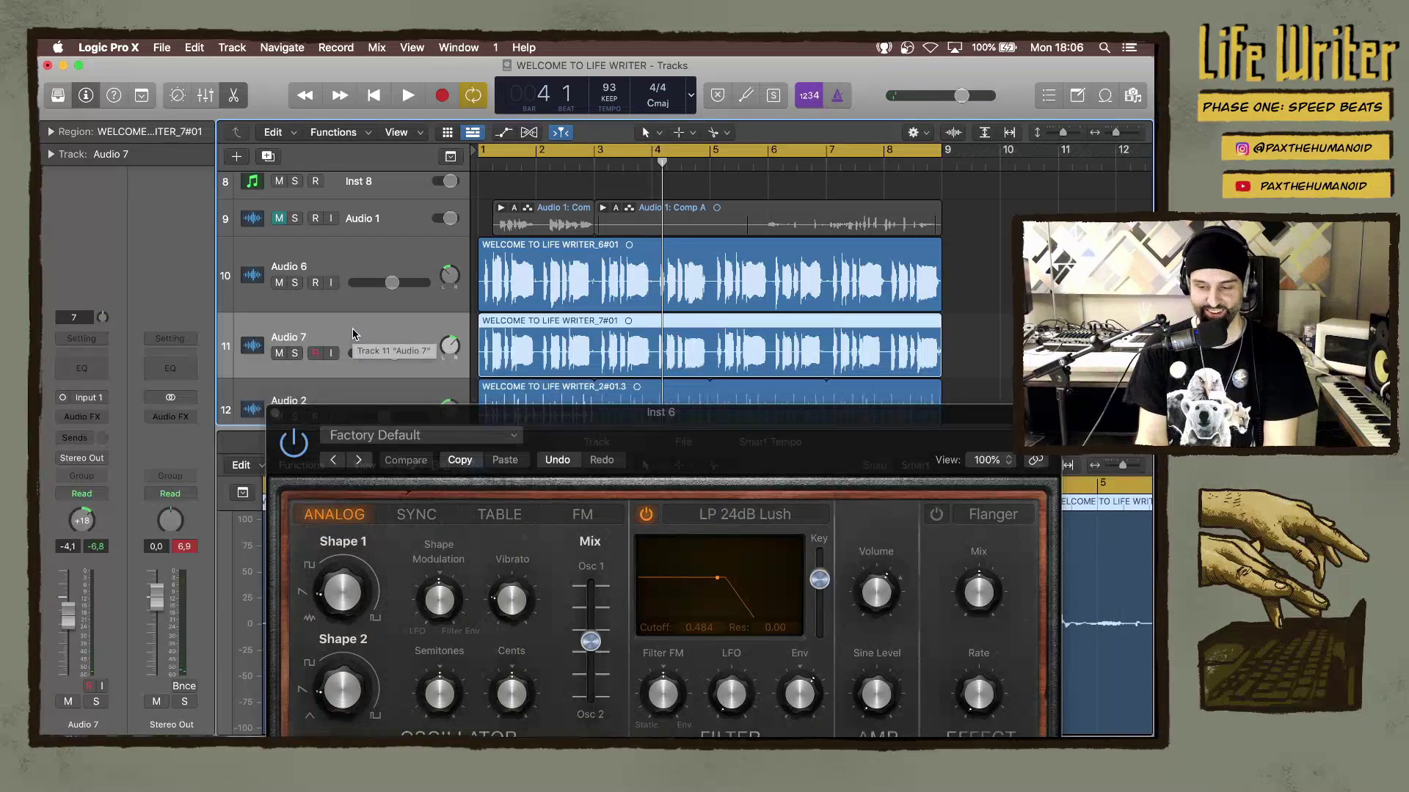
Add two duplicate audio tracks below Audio 7, centre the pan of the first and set the second's pan to +7.
{"action": "key", "text": "super+d"}
{"action": "key", "text": "super+d"}
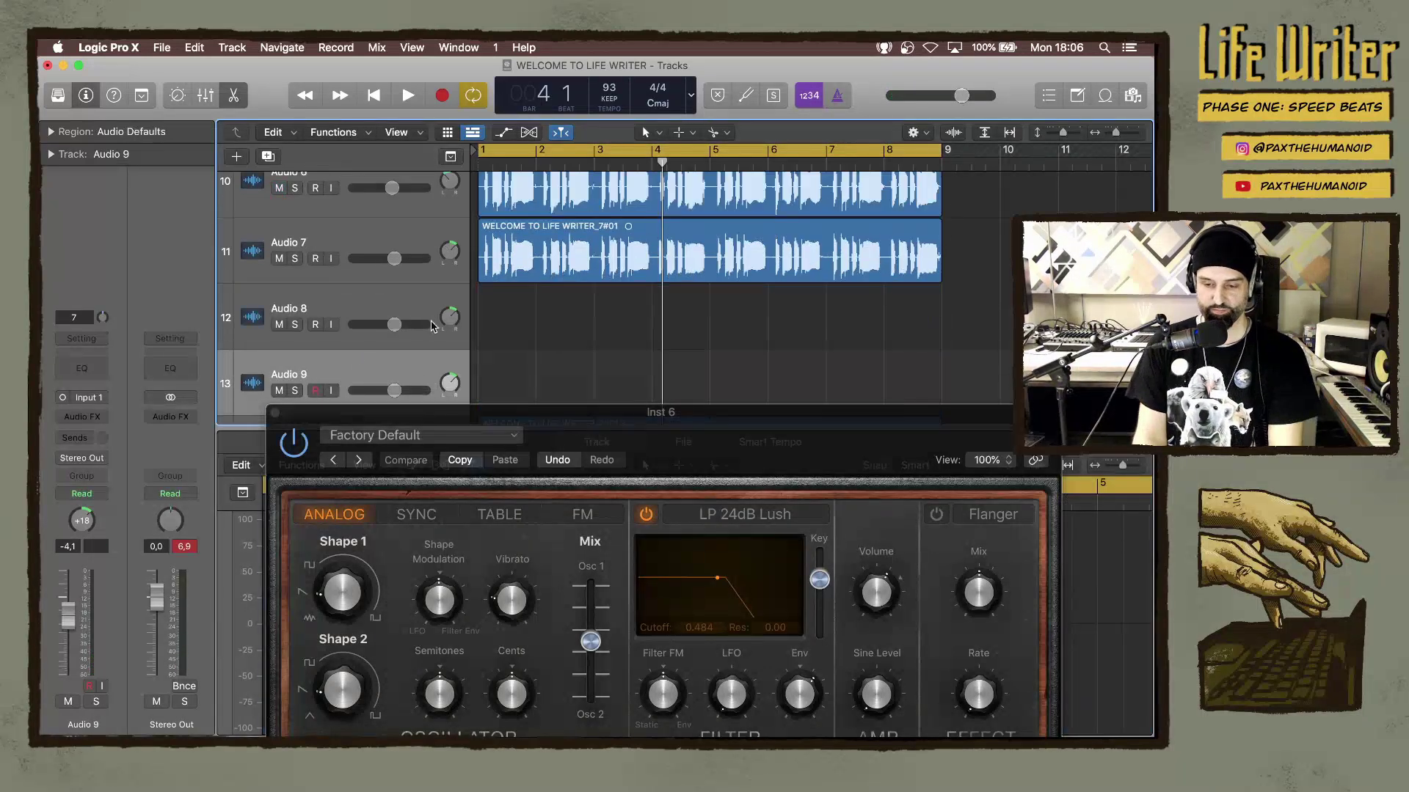
{"action": "mouse_move", "coordinate": [450, 317]}
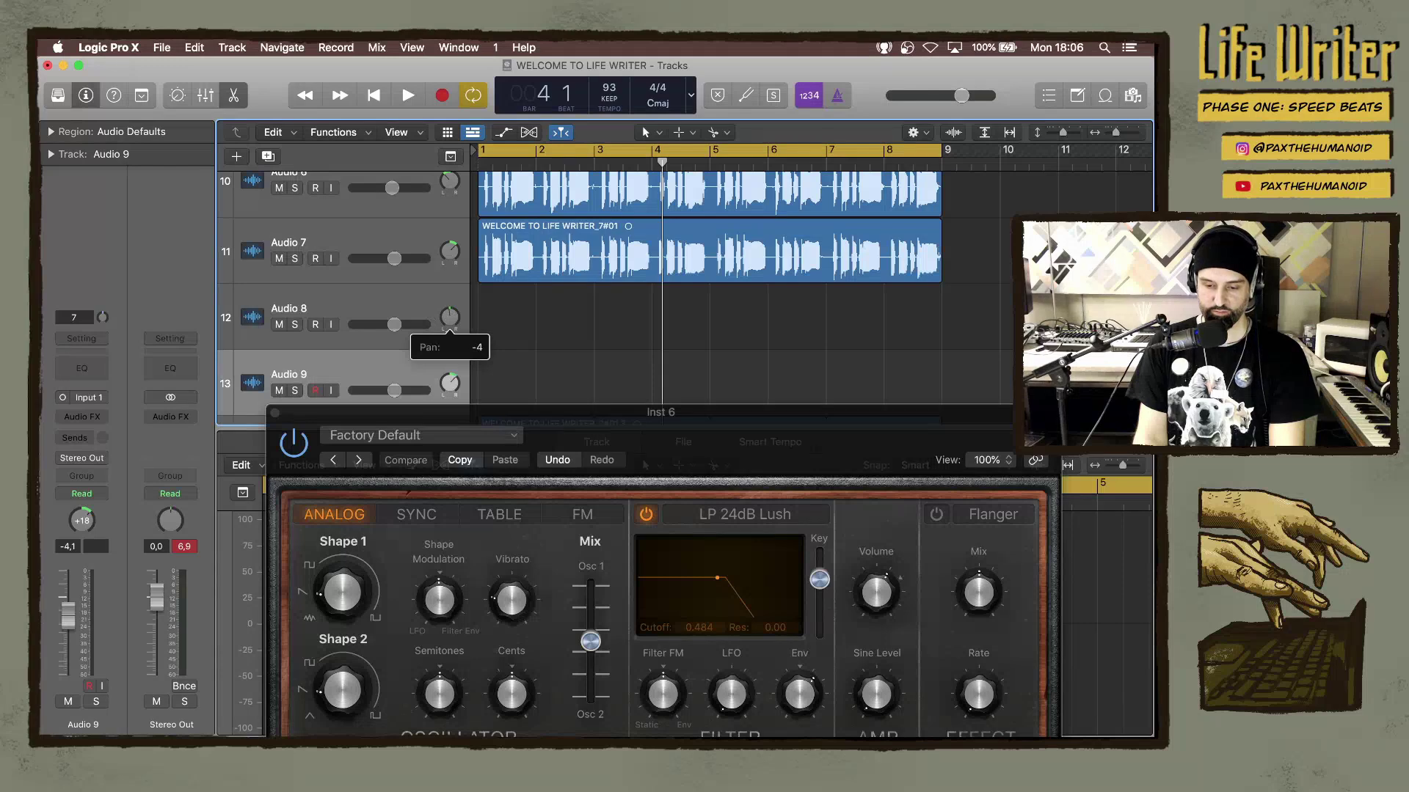
{"action": "left_click_drag", "start_coordinate": [450, 383], "coordinate": [450, 392]}
Record an eight-bar take on the empty Audio 8 track.
{"action": "left_click", "coordinate": [332, 311]}
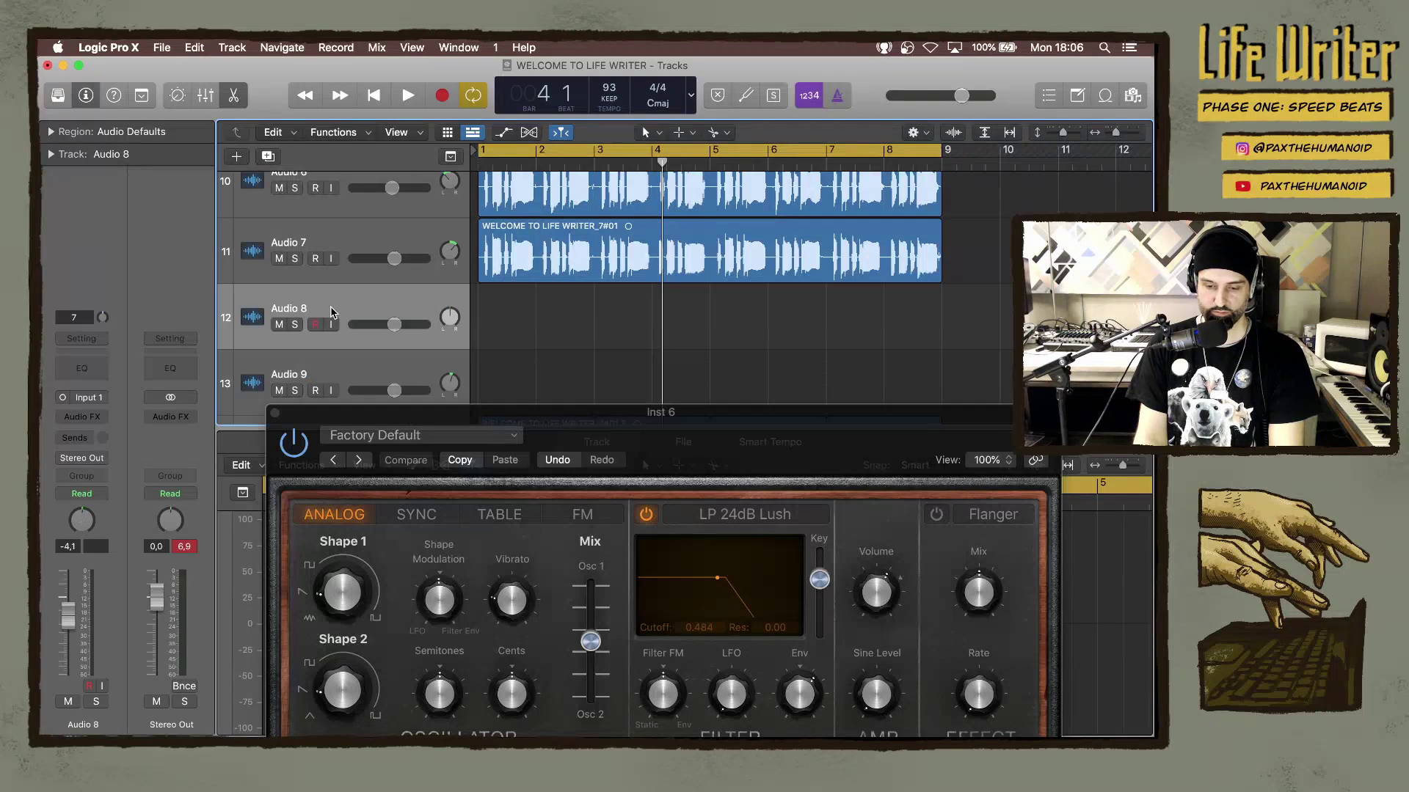
{"action": "key", "text": "space"}
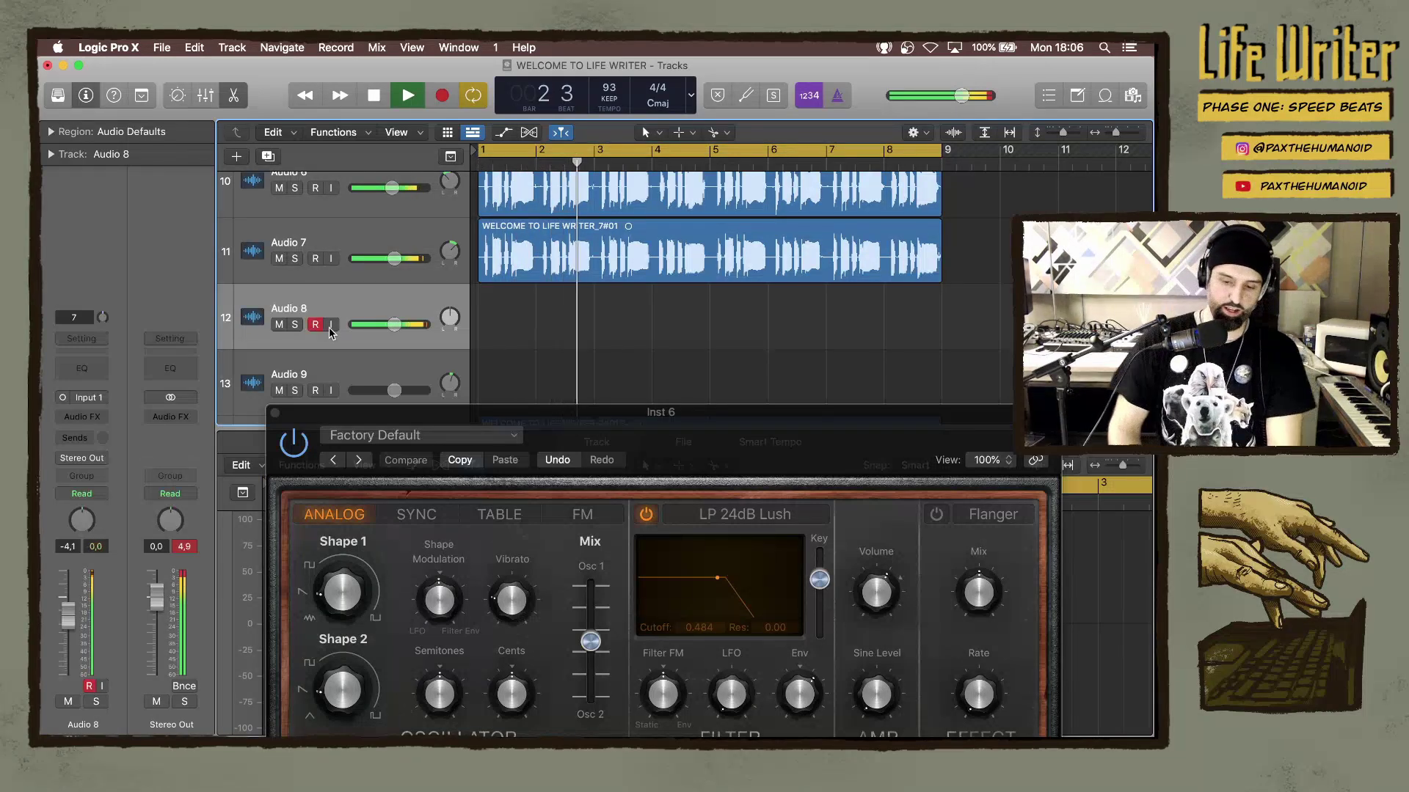
{"action": "key", "text": "r"}
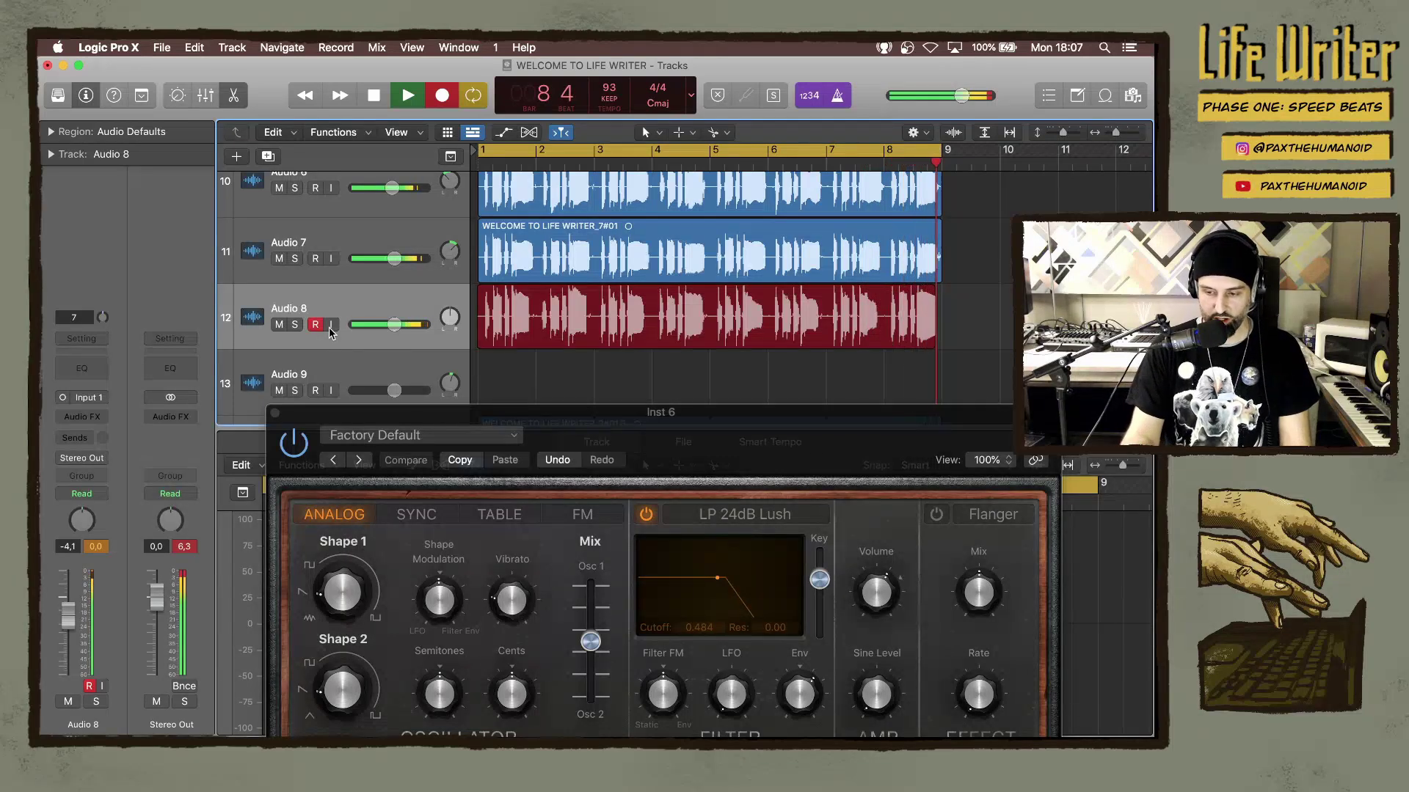
{"action": "key", "text": "space"}
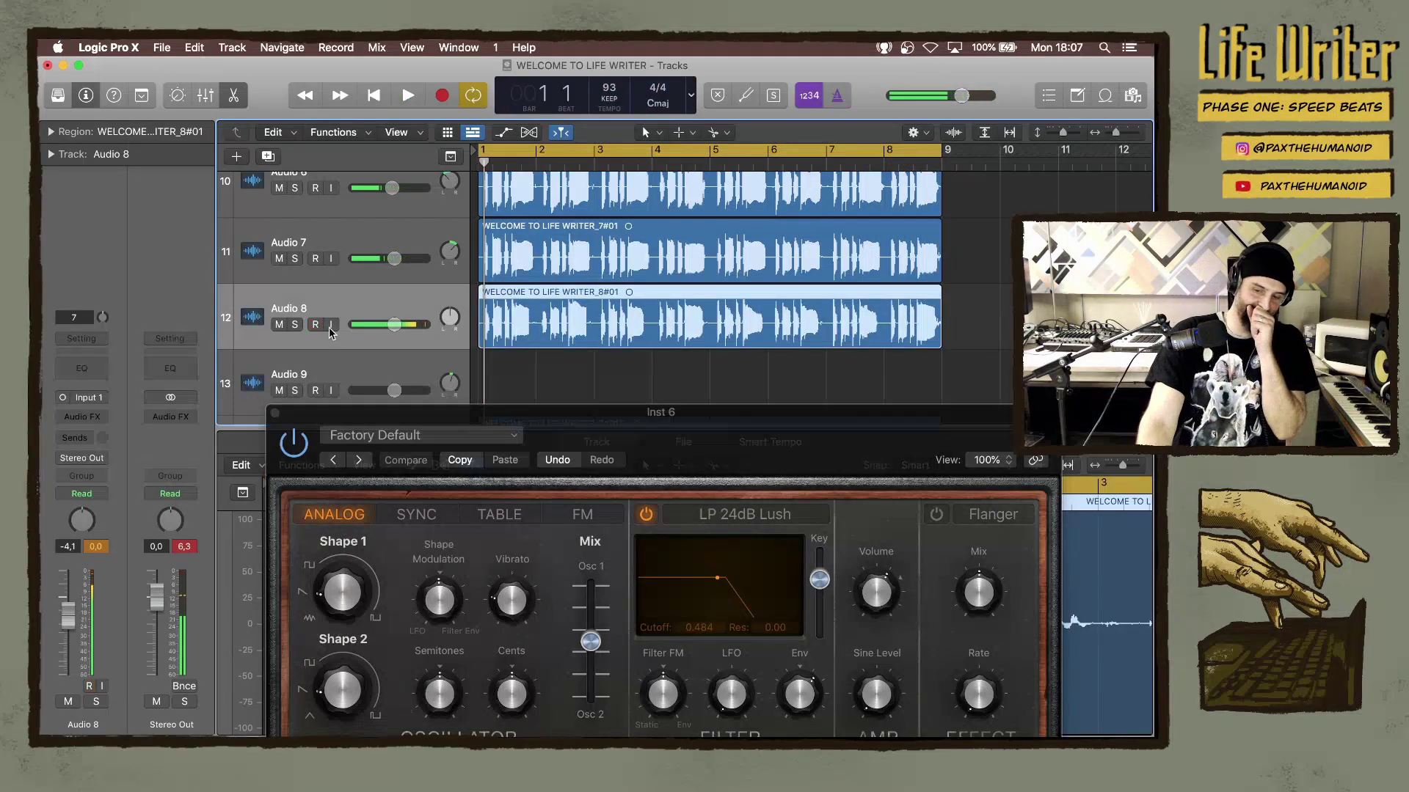
{"action": "left_click", "coordinate": [318, 324]}
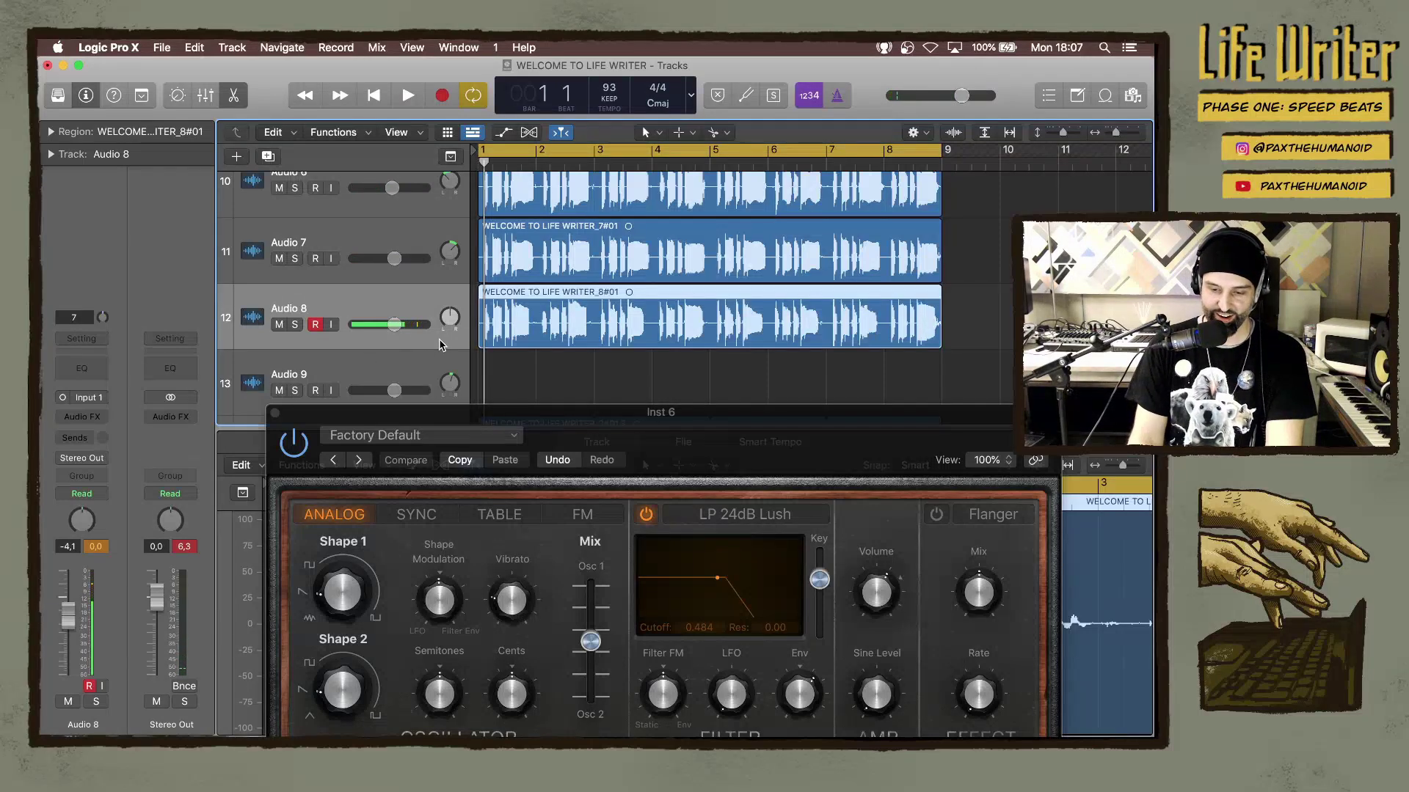
Duplicate the Audio 8 track and record another eight-bar take on the new track below it.
{"action": "key", "text": "super+d"}
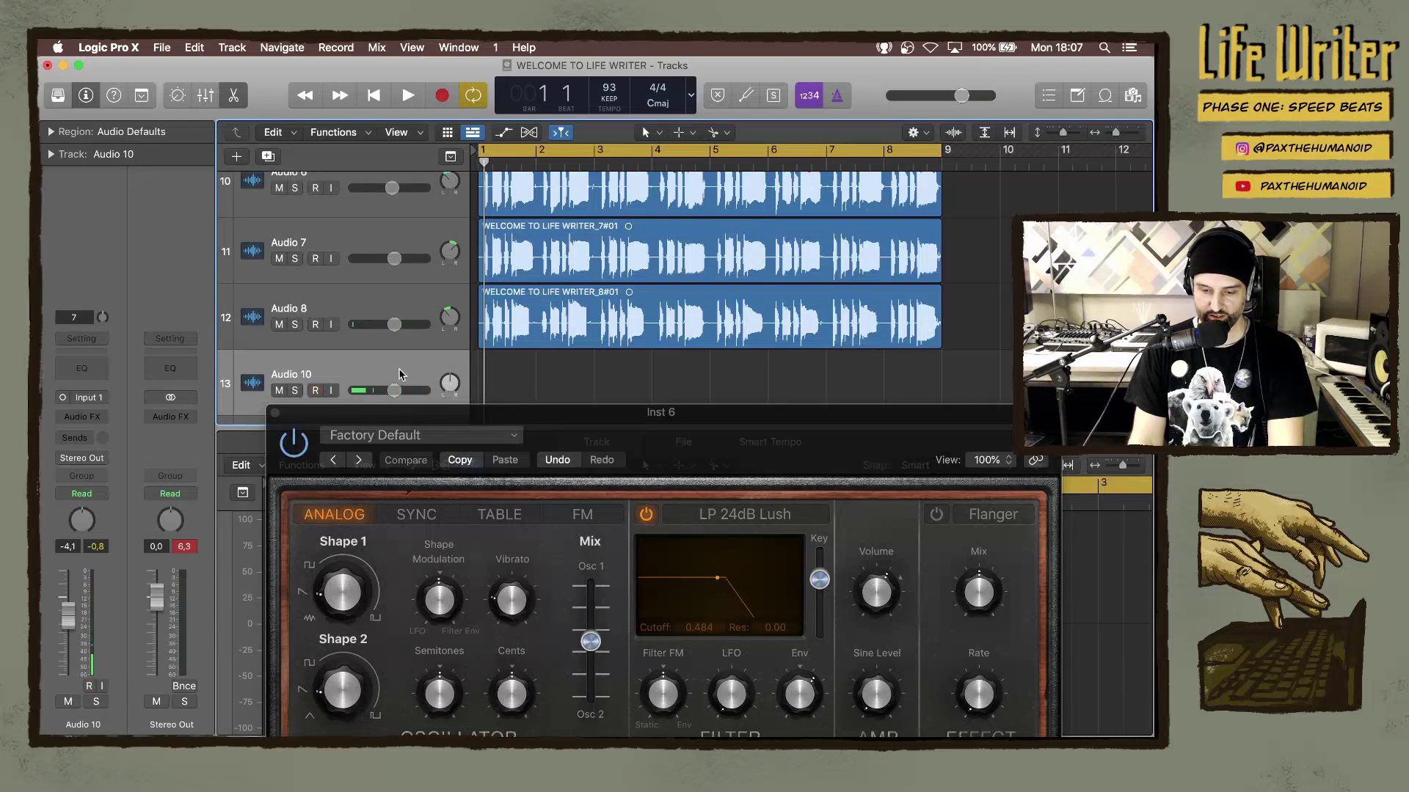
{"action": "key", "text": "r"}
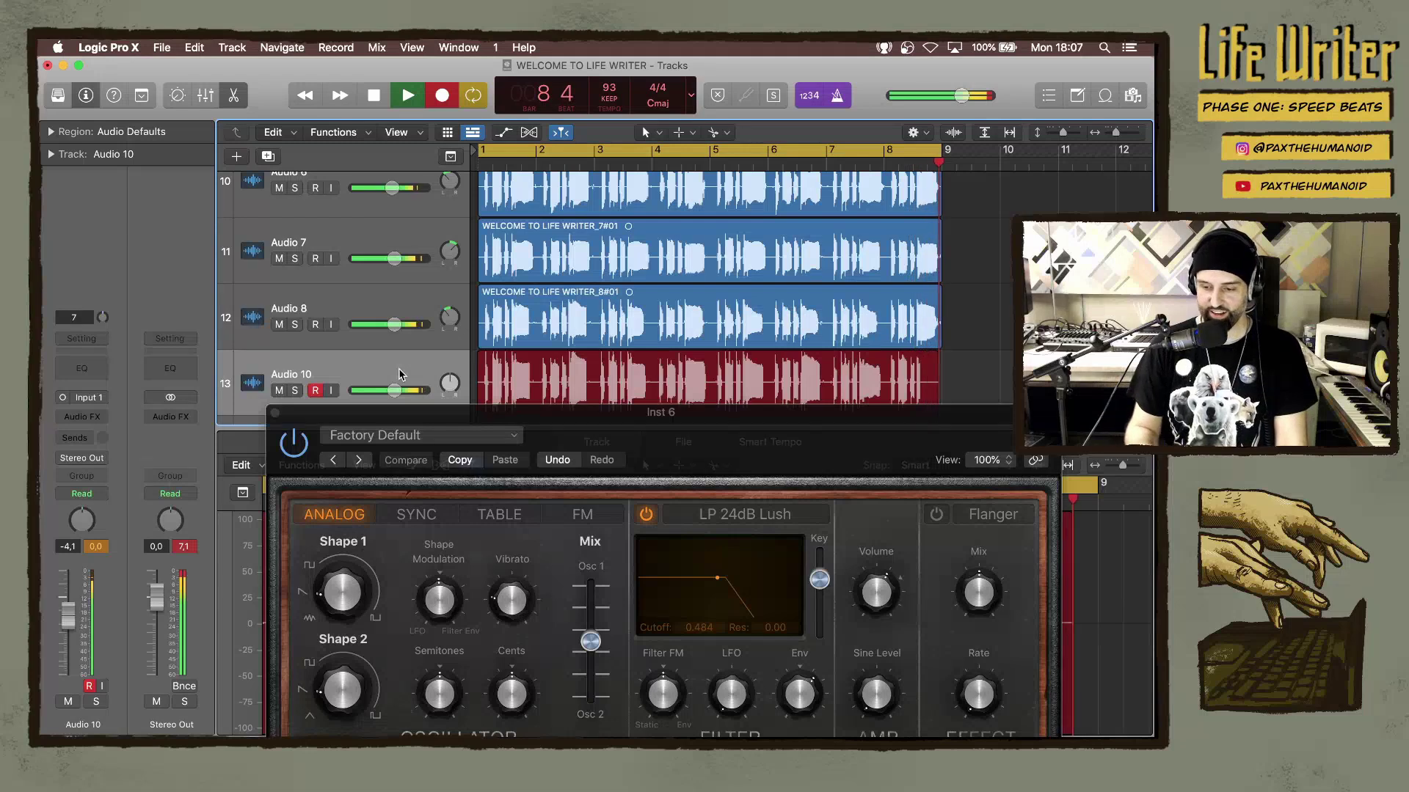
{"action": "key", "text": "space"}
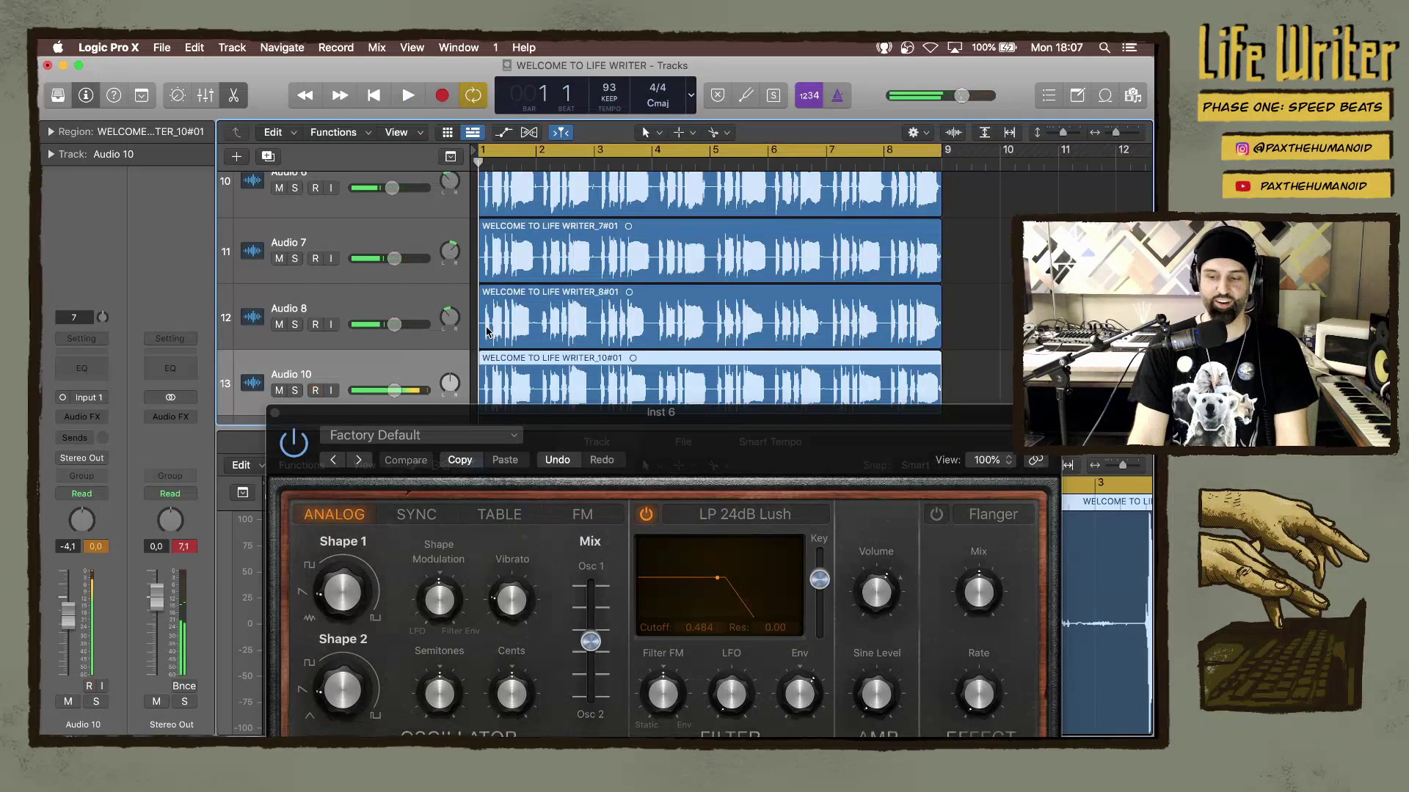
Pan Audio 10 to +43 with volume -9.4 dB, lower Audio 8's volume, pan it further left, and play the mix.
{"action": "left_click_drag", "start_coordinate": [449, 384], "coordinate": [450, 378]}
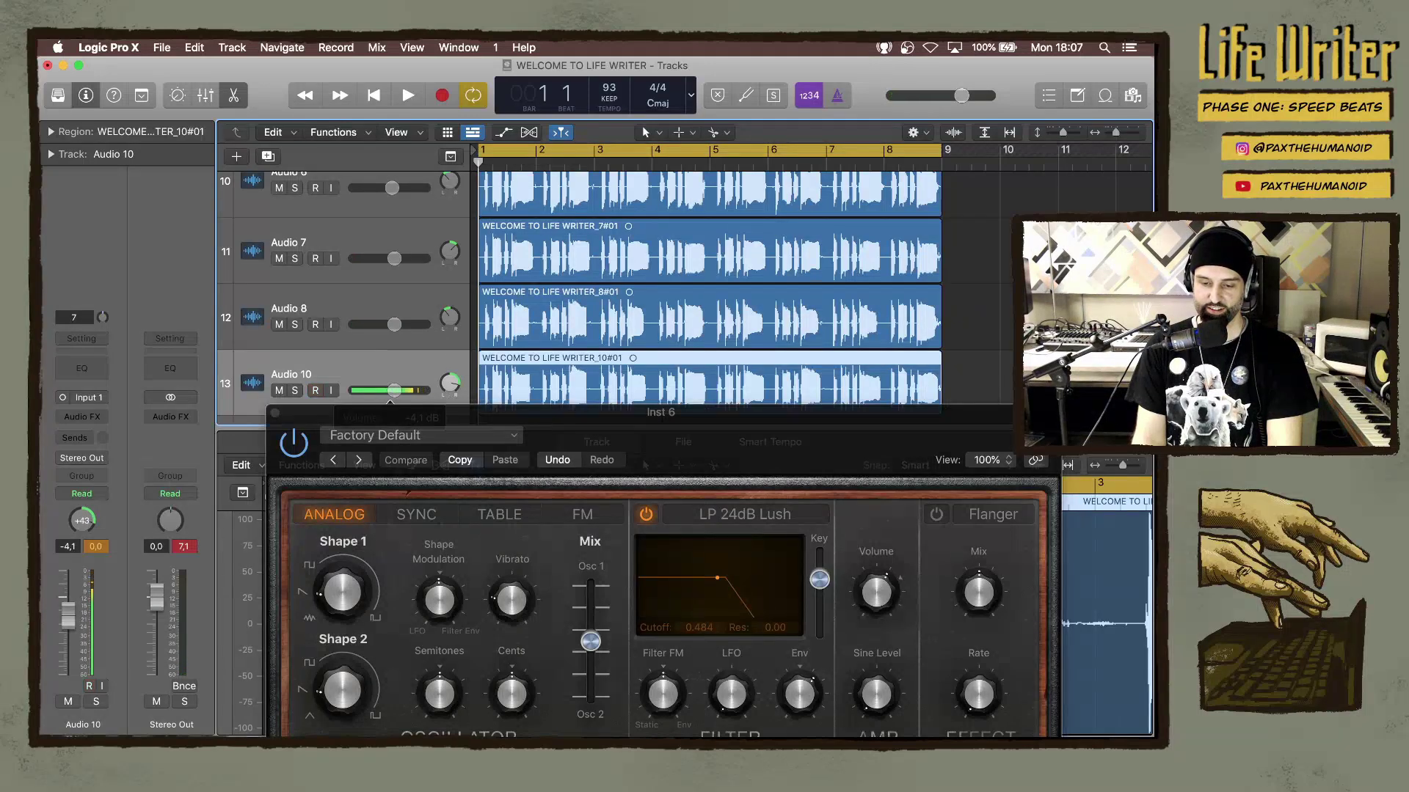
{"action": "left_click", "coordinate": [394, 324]}
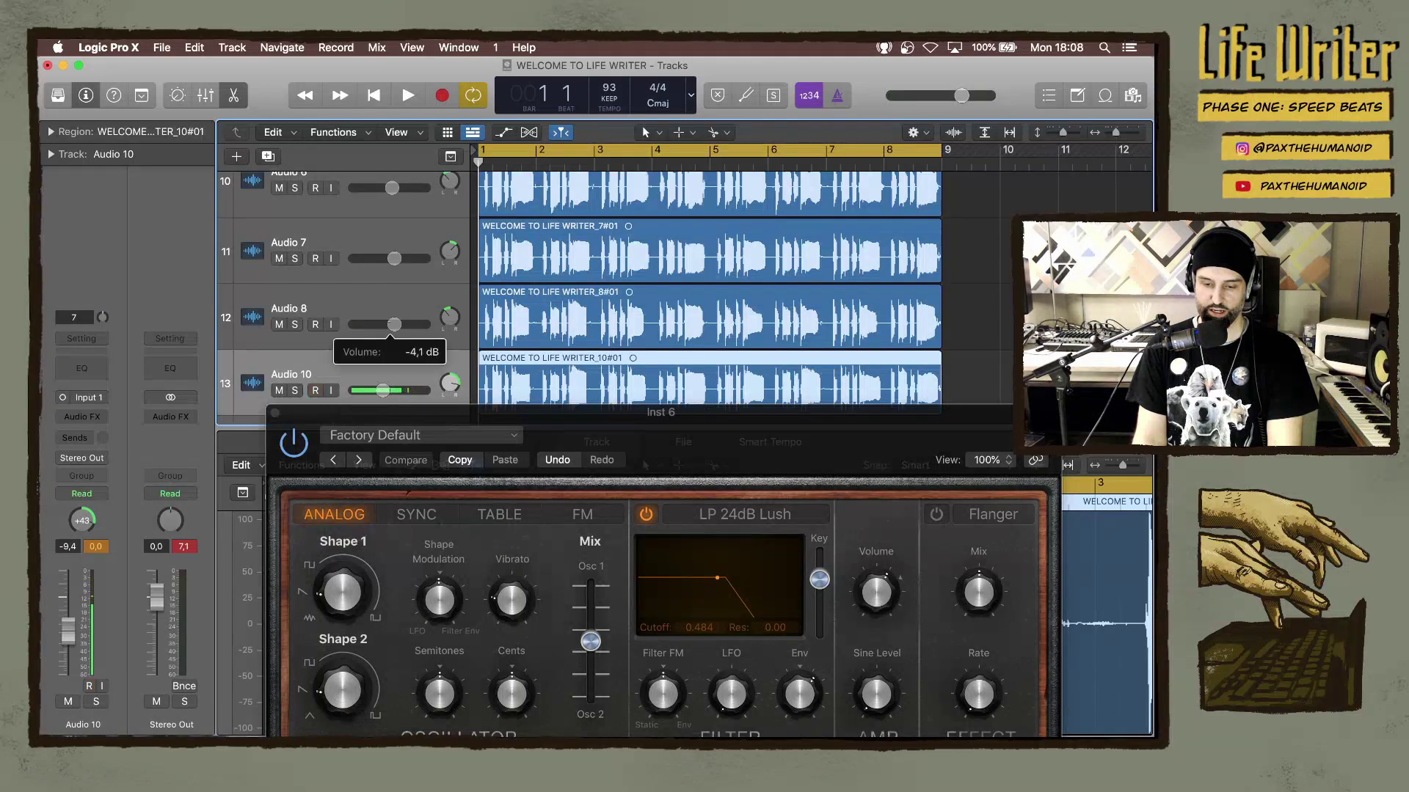
{"action": "left_click_drag", "start_coordinate": [381, 324], "coordinate": [452, 333]}
{"action": "key", "text": "space"}
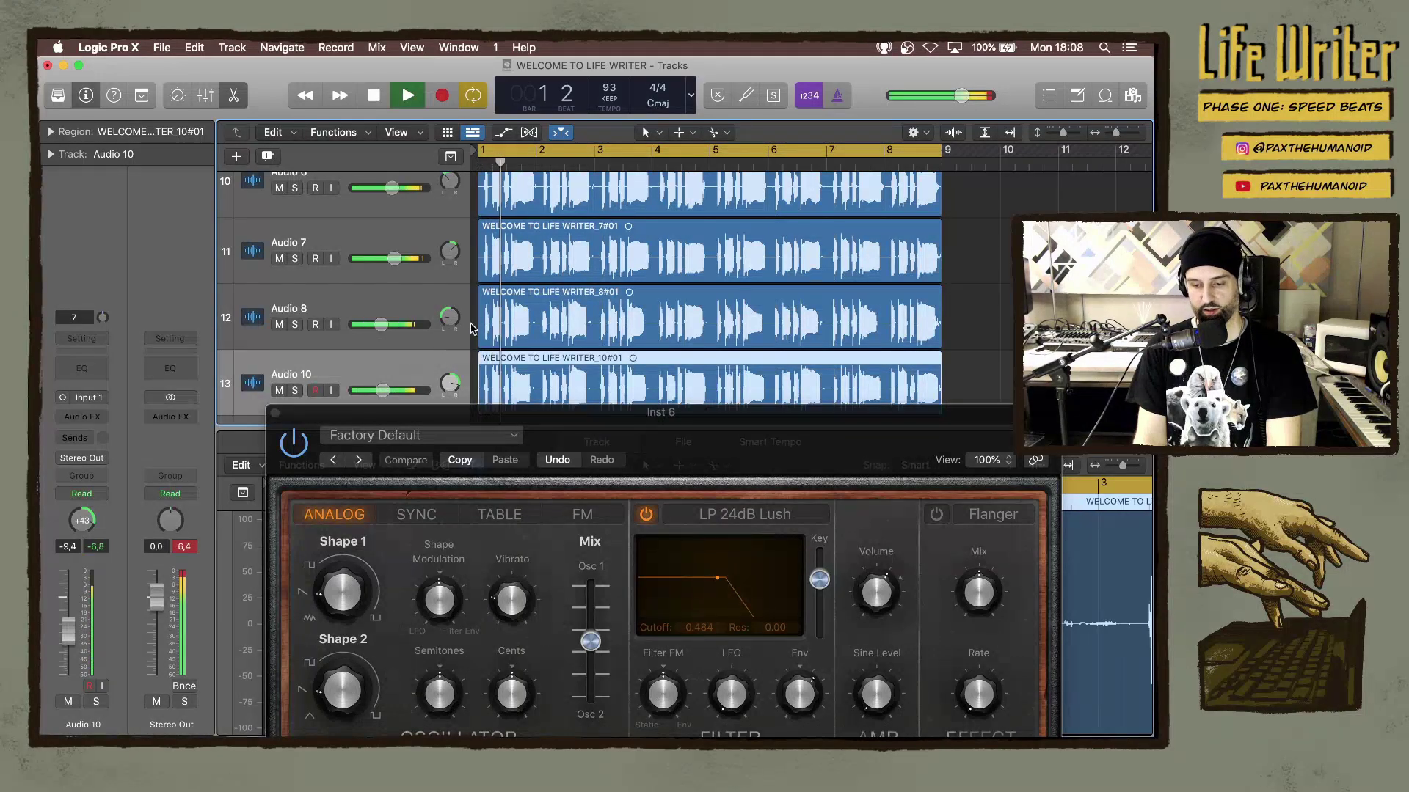
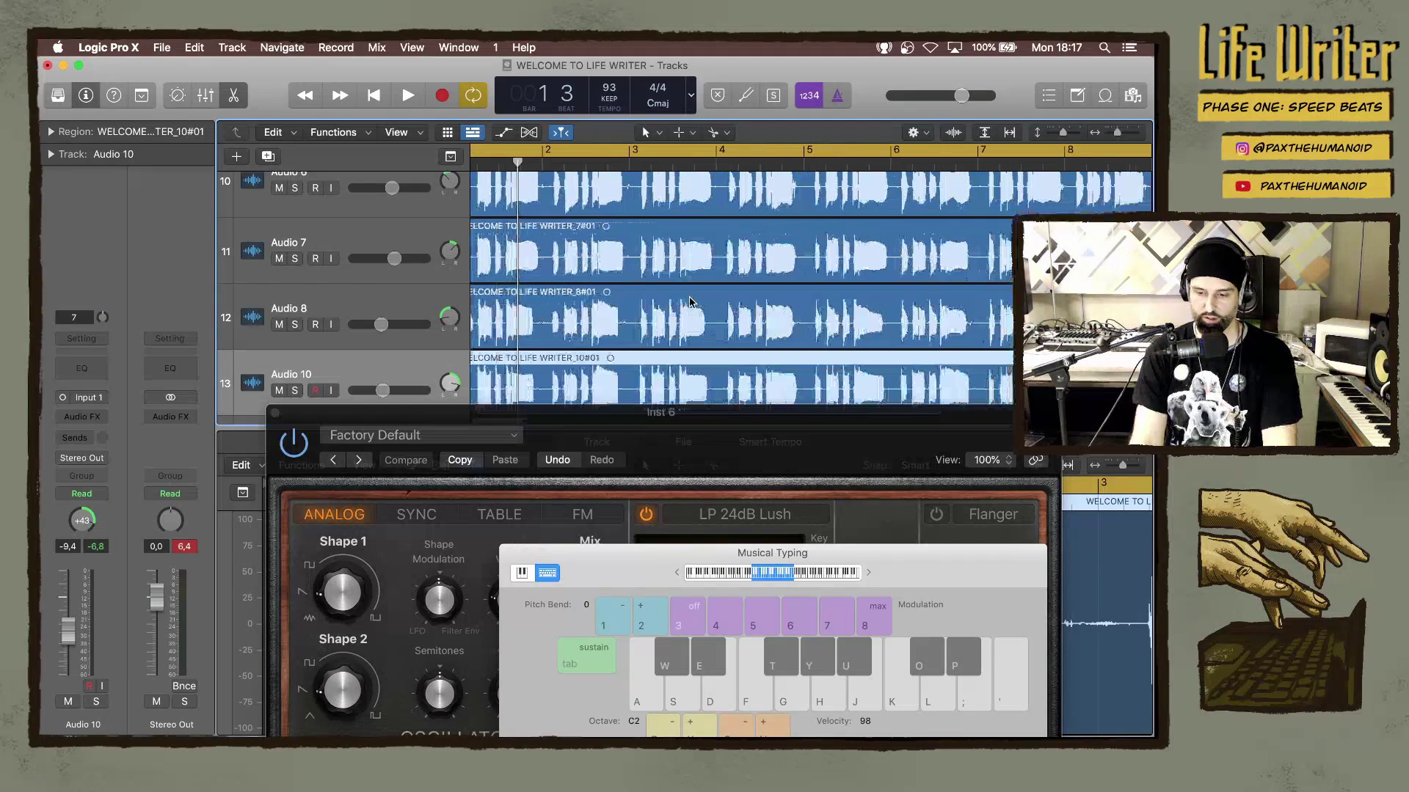
Zoom the arrangement to show the track stack with the full eight-bar section and review its layout.
{"action": "key", "text": "super+Up"}
{"action": "key", "text": "super+Right"}
{"action": "key", "text": "super+Up"}
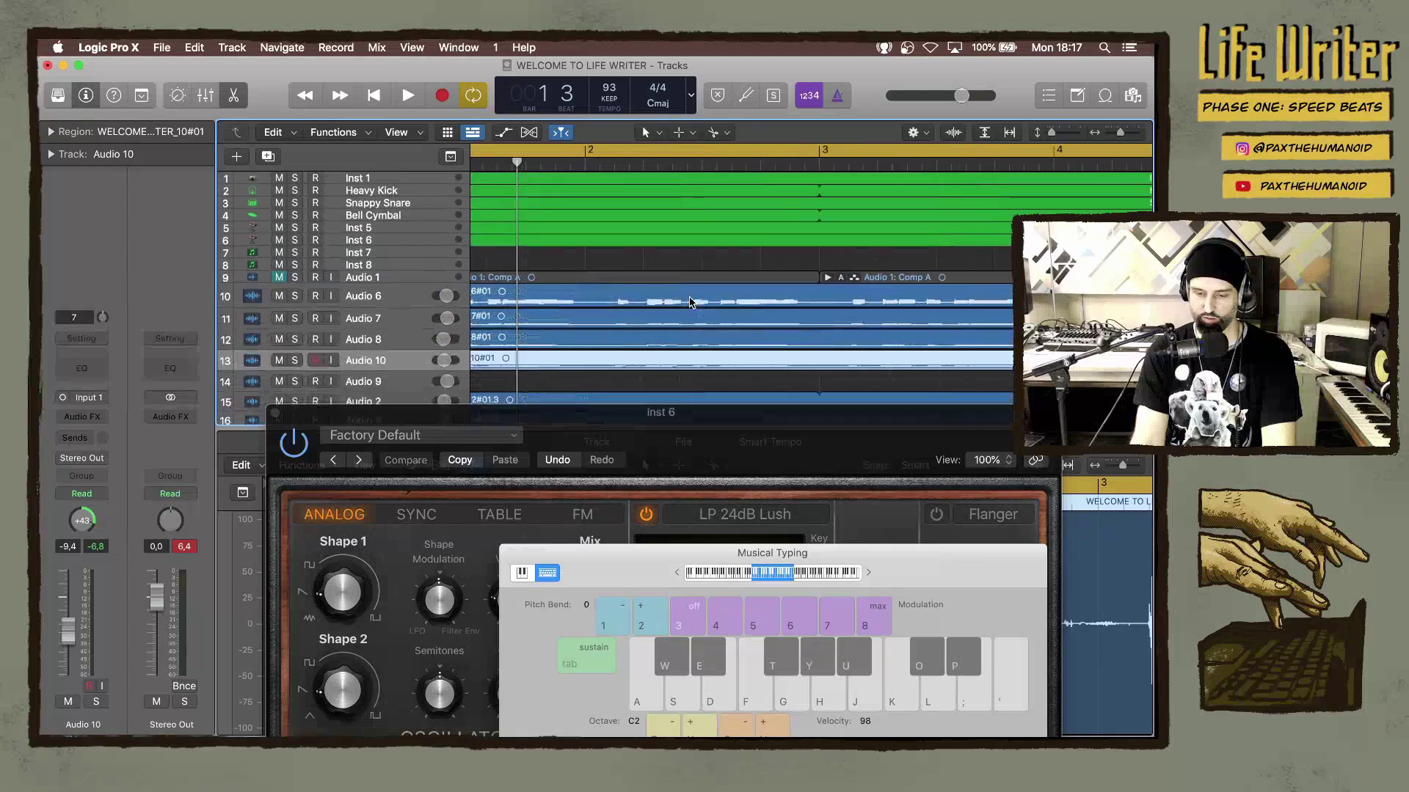
{"action": "key", "text": "super+Left"}
{"action": "key", "text": "super+Left"}
{"action": "key", "text": "super+Left"}
{"action": "key", "text": "super+Right"}
{"action": "key", "text": "super+Right"}
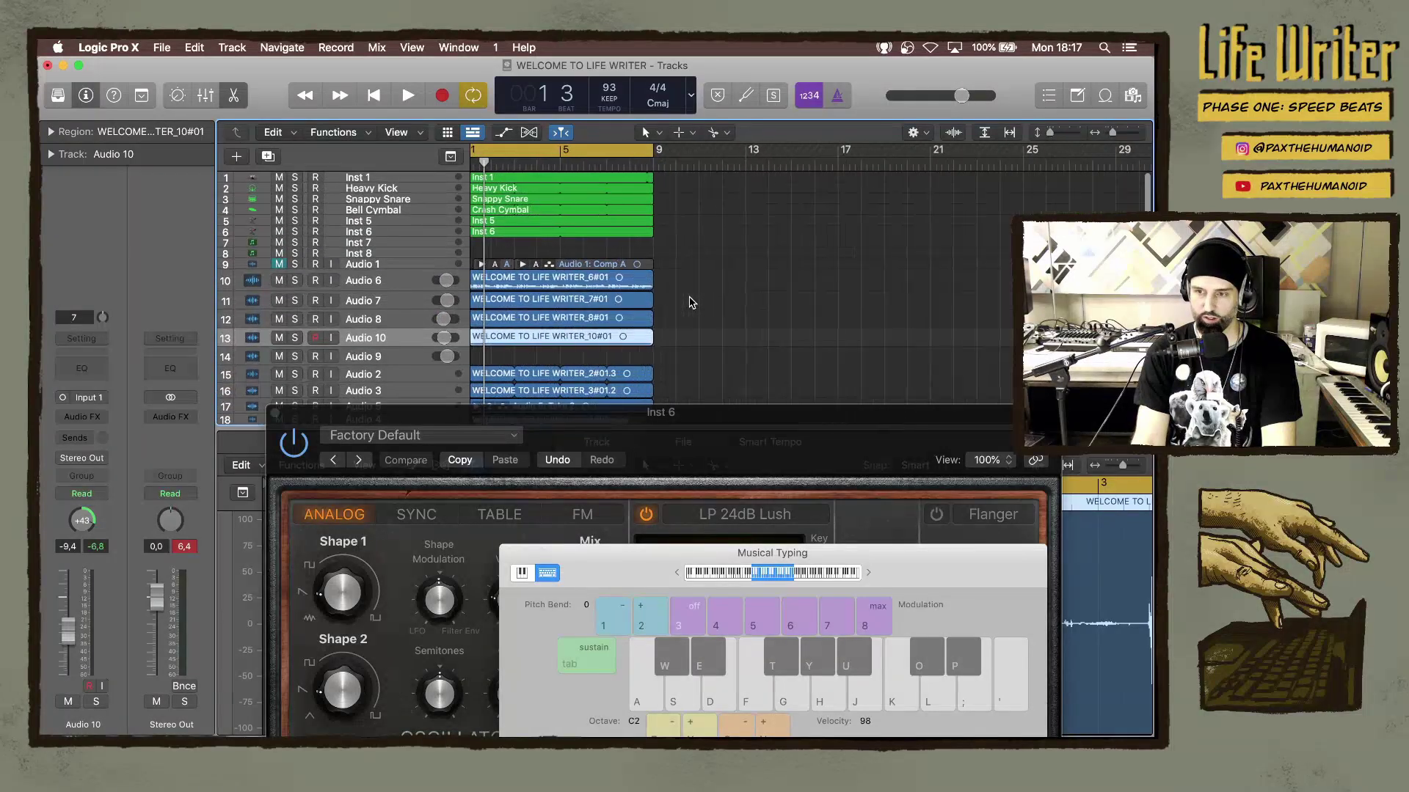
{"action": "key", "text": "super+Right"}
{"action": "key", "text": "super+Right"}
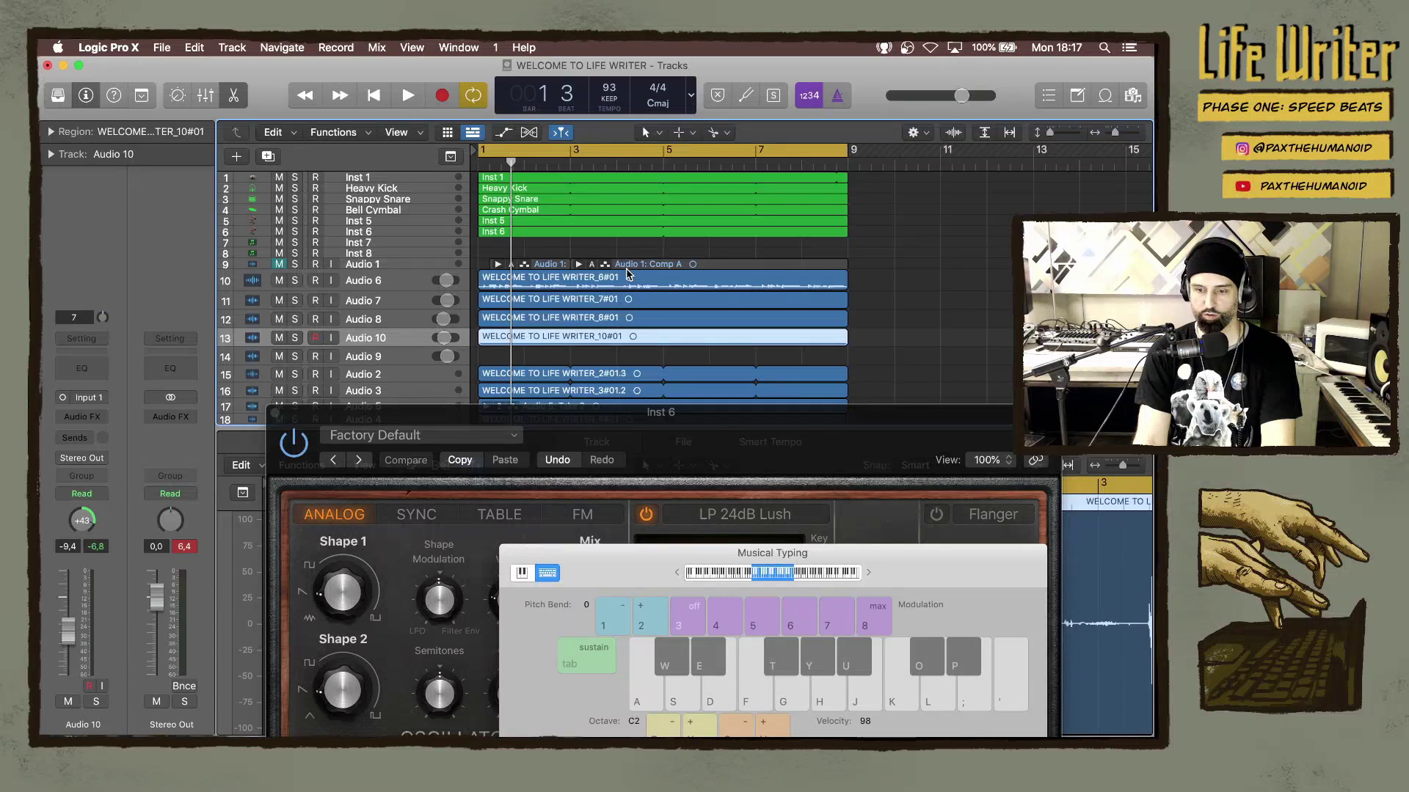
Record-enable the empty Audio 9 track, record a take around the eight-bar cycle, and play it back.
{"action": "key", "text": "space"}
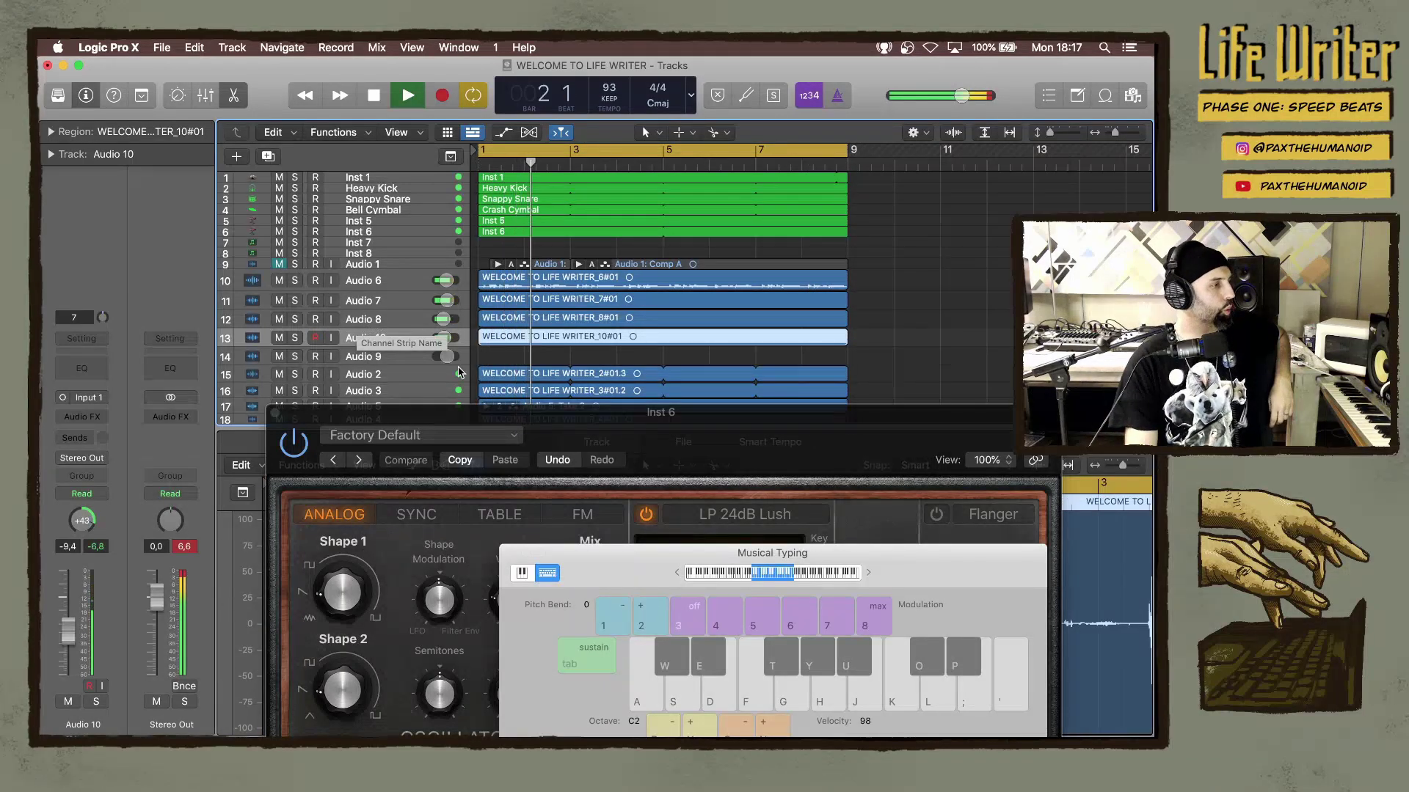
{"action": "left_click", "coordinate": [389, 357]}
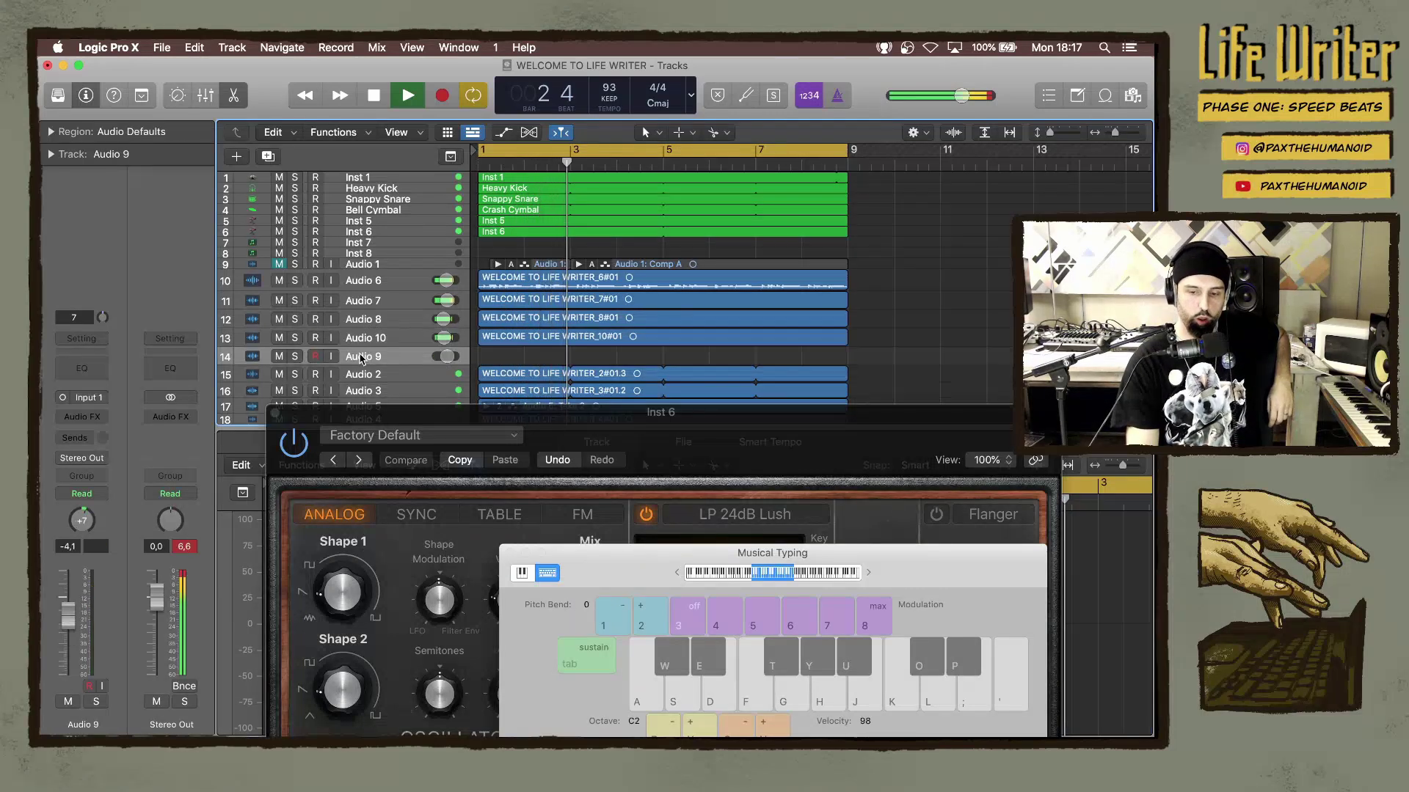
{"action": "left_click", "coordinate": [315, 357]}
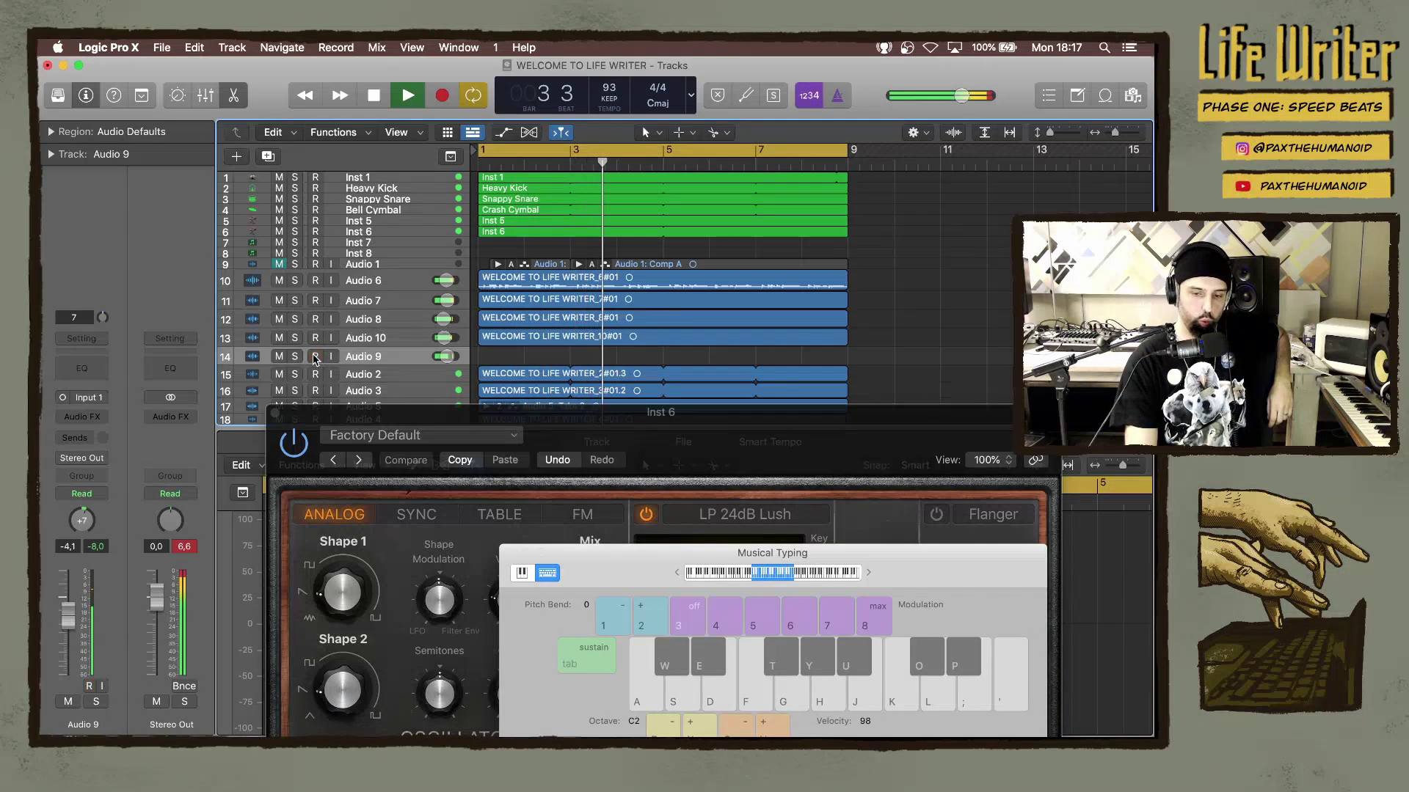
{"action": "key", "text": "r"}
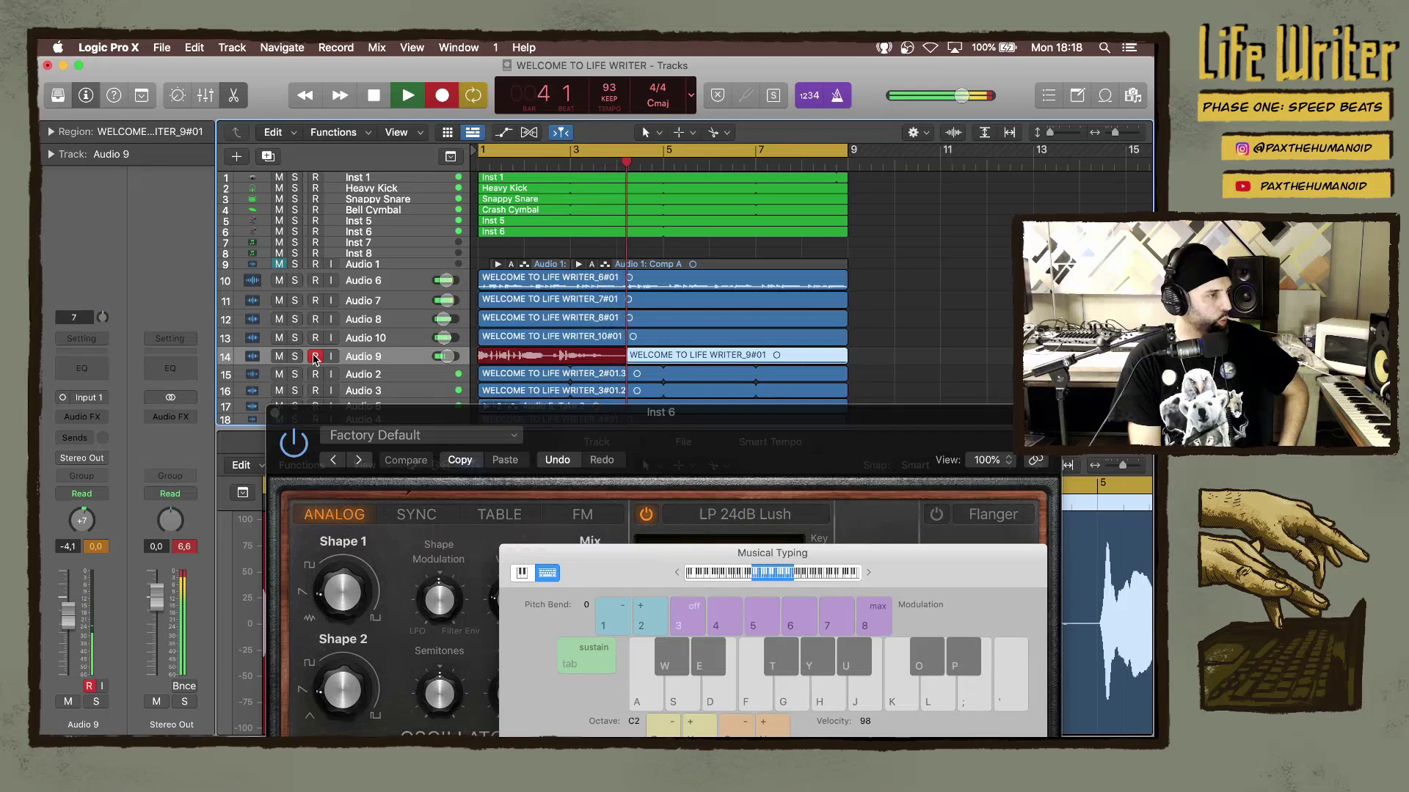
{"action": "key", "text": "space"}
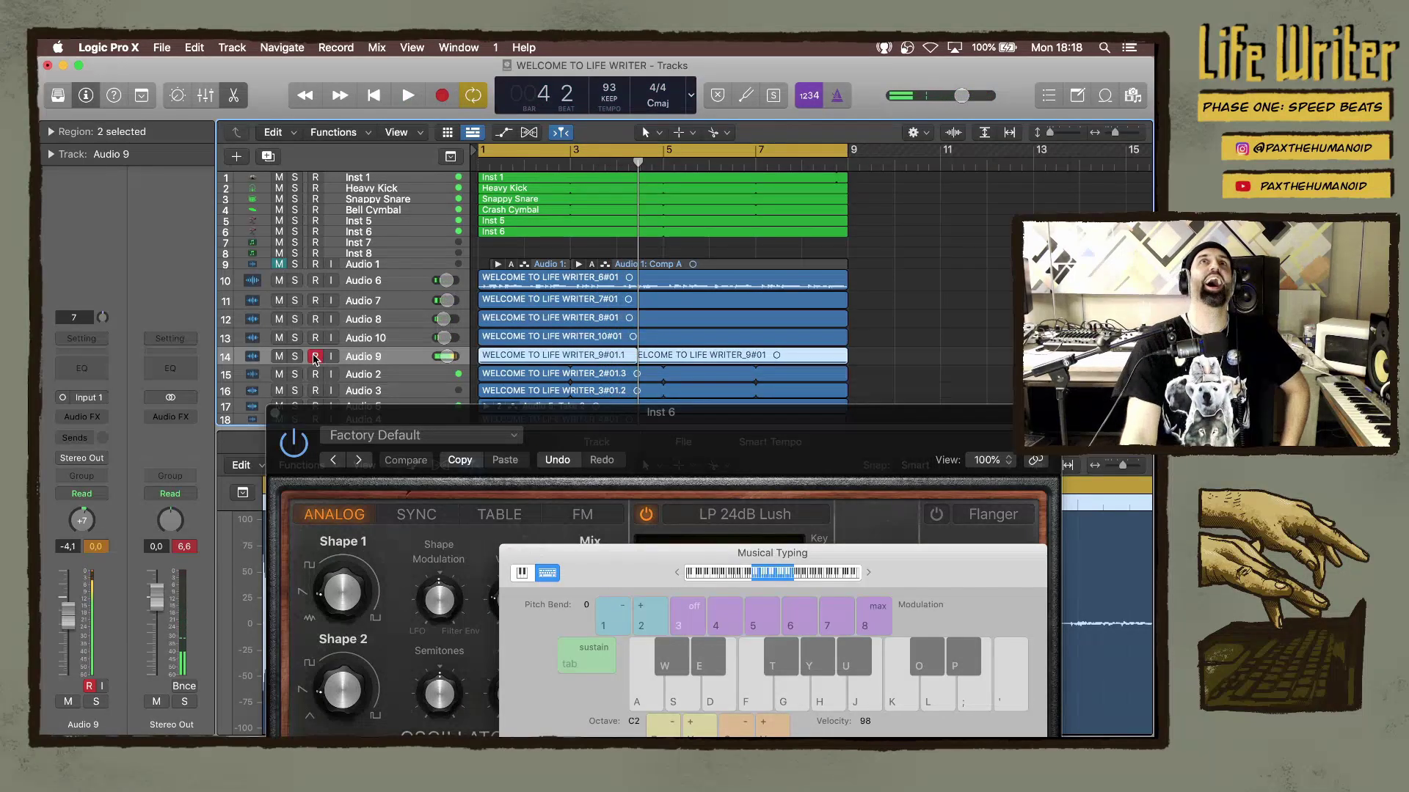
{"action": "key", "text": "space"}
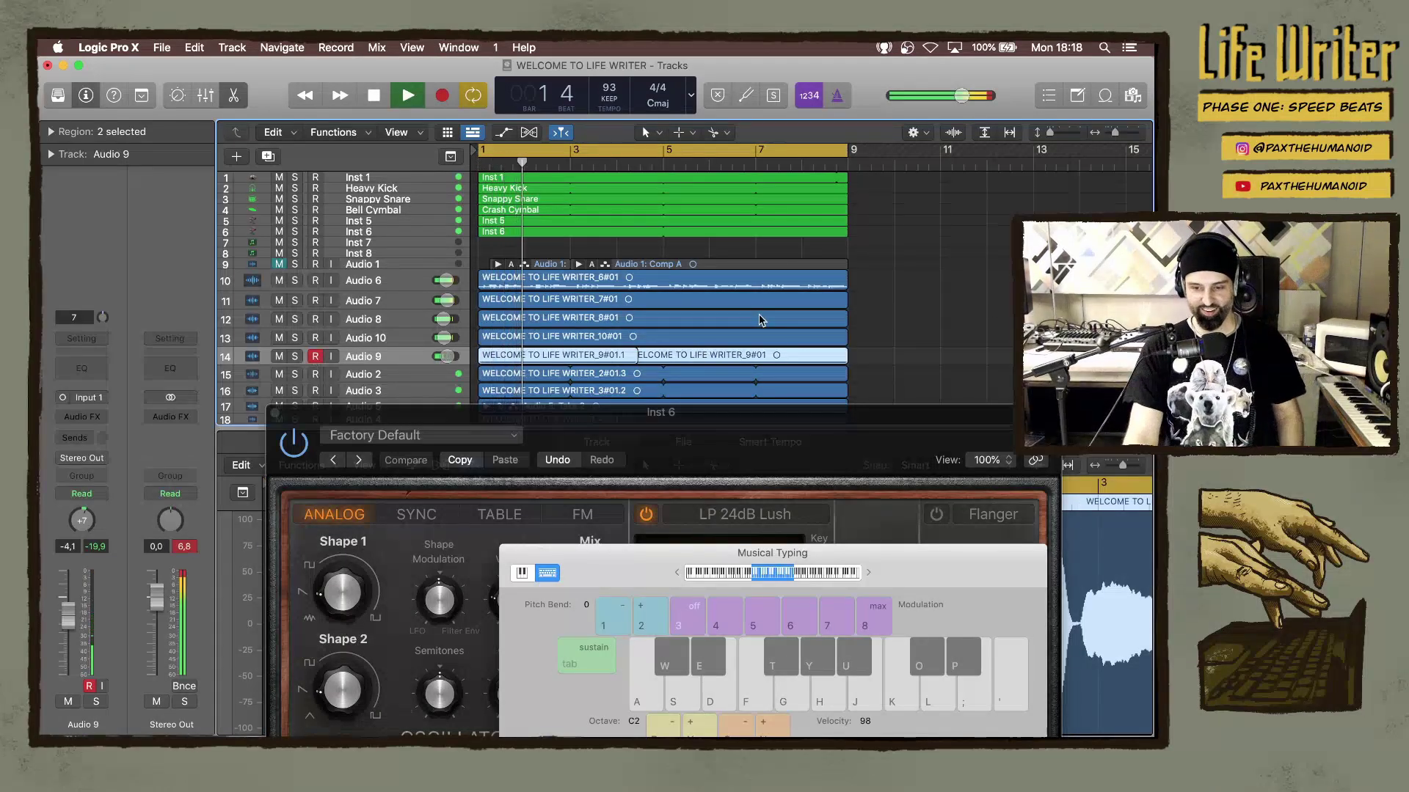
Select the tracks from Audio 6 through Audio 9, audition them soloed, and clear the solos to return to the full mix.
{"action": "scroll", "coordinate": [759, 314], "scroll_direction": "up", "scroll_amount": 5}
{"action": "scroll", "coordinate": [758, 314], "scroll_direction": "up", "scroll_amount": 2}
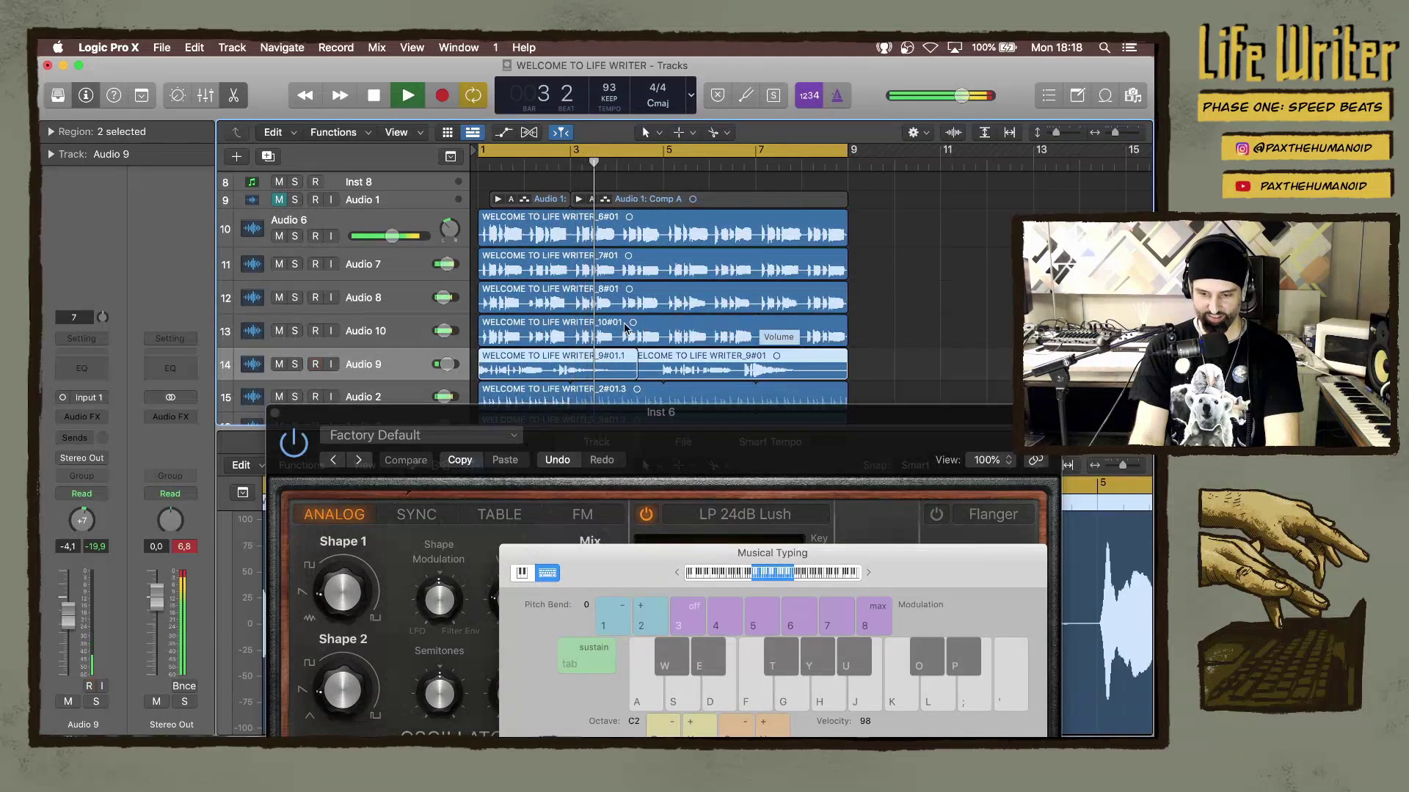
{"action": "scroll", "coordinate": [543, 324], "scroll_direction": "down", "scroll_amount": 1}
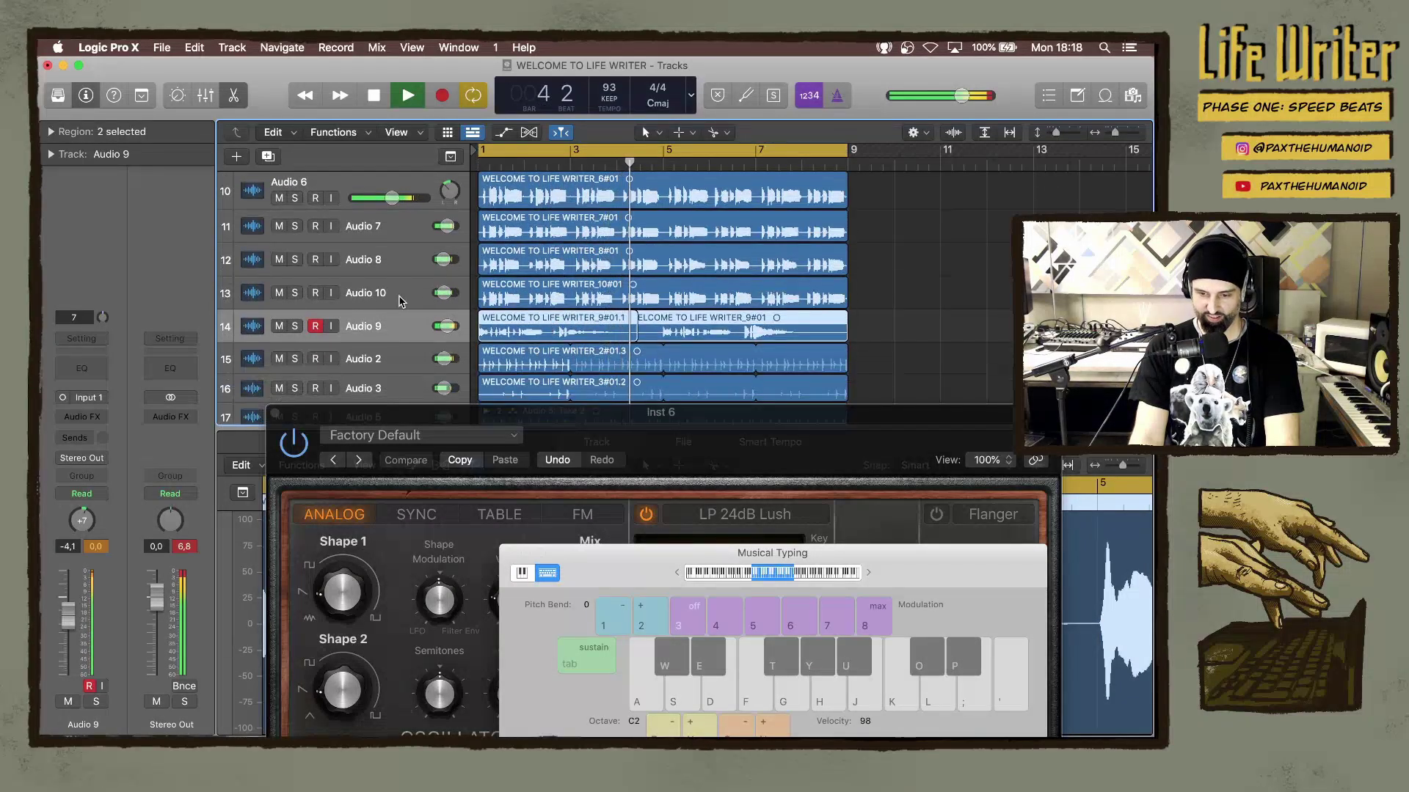
{"action": "scroll", "coordinate": [511, 303], "scroll_direction": "up", "scroll_amount": 2}
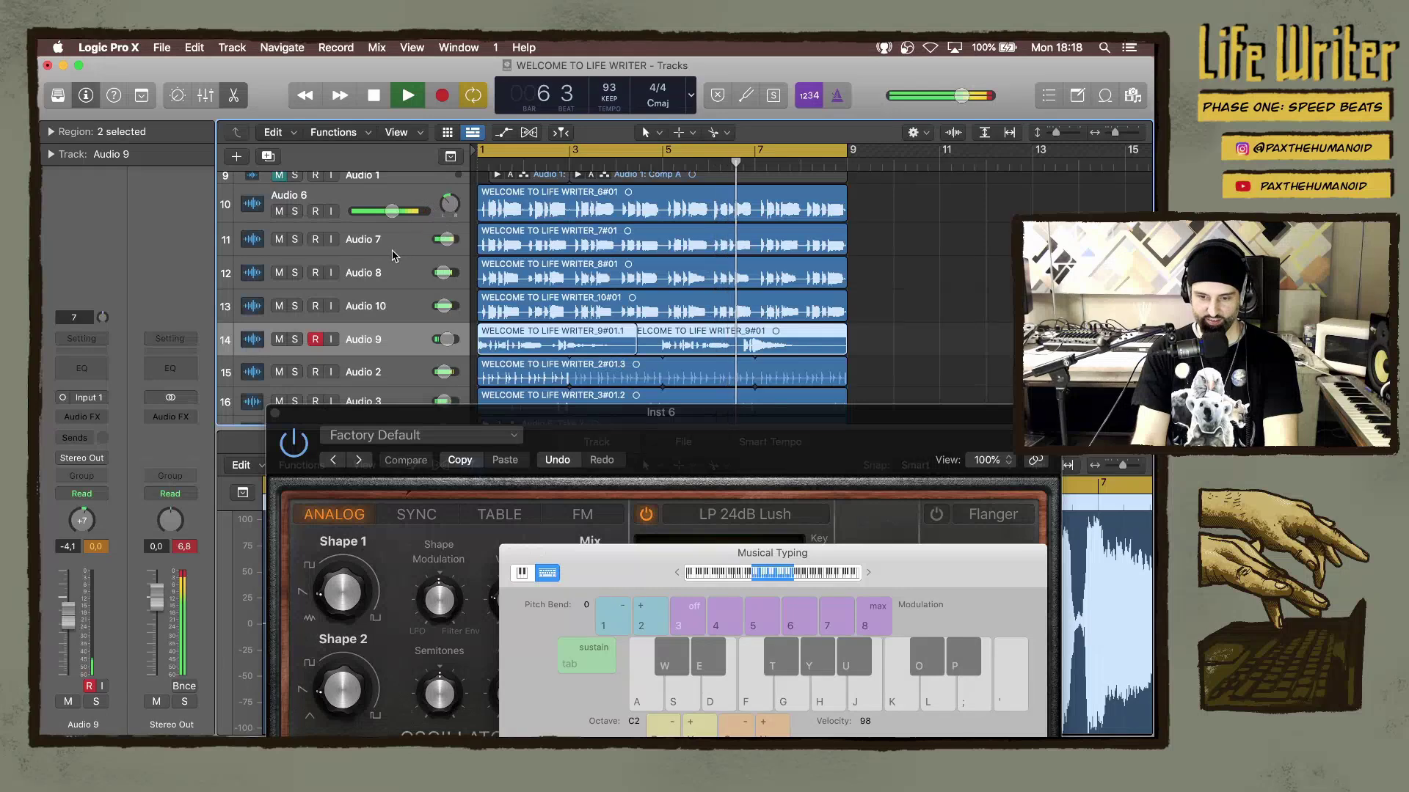
{"action": "left_click", "coordinate": [372, 205]}
{"action": "scroll", "coordinate": [382, 248], "scroll_direction": "up", "scroll_amount": 1}
{"action": "scroll", "coordinate": [382, 248], "scroll_direction": "down", "scroll_amount": 1}
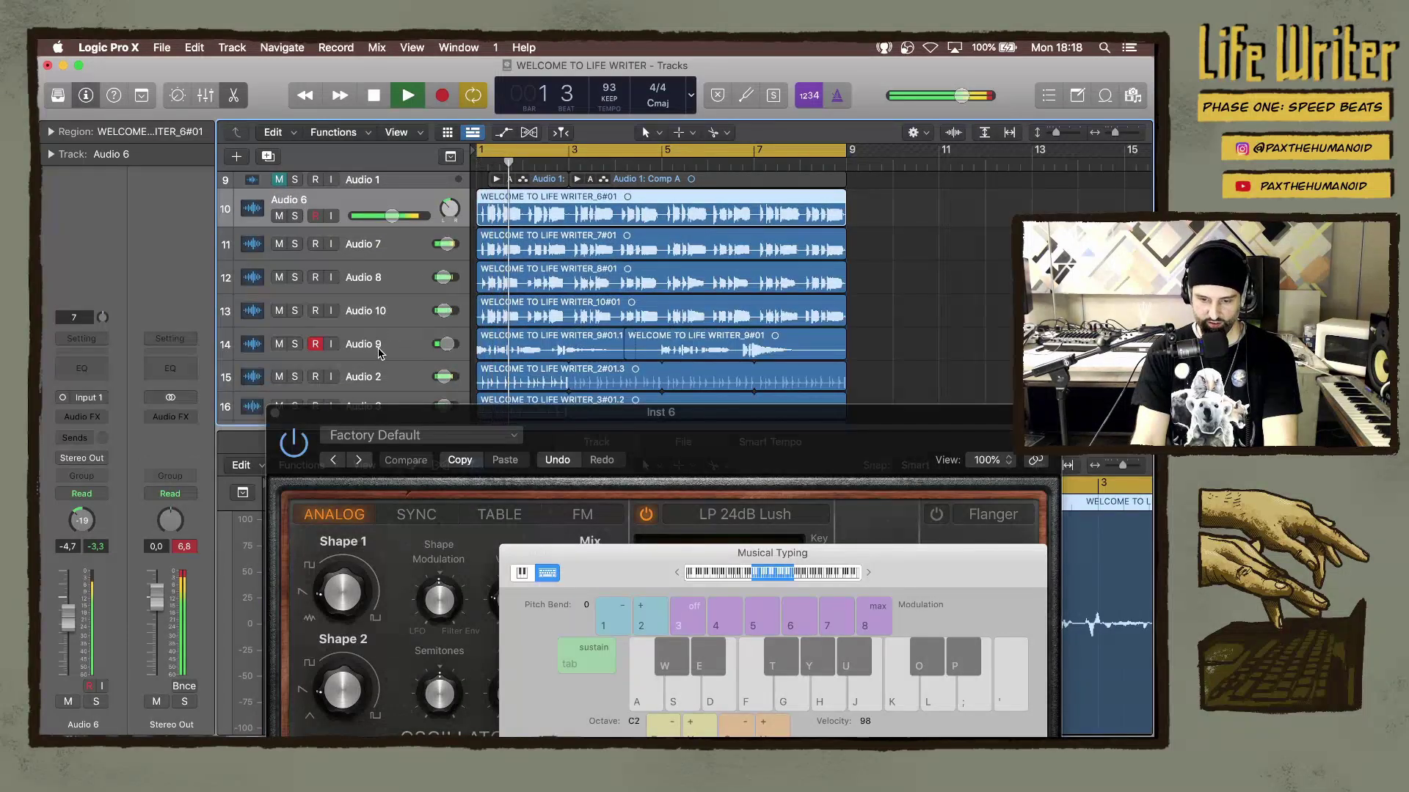
{"action": "left_click", "coordinate": [363, 345], "text": "shift"}
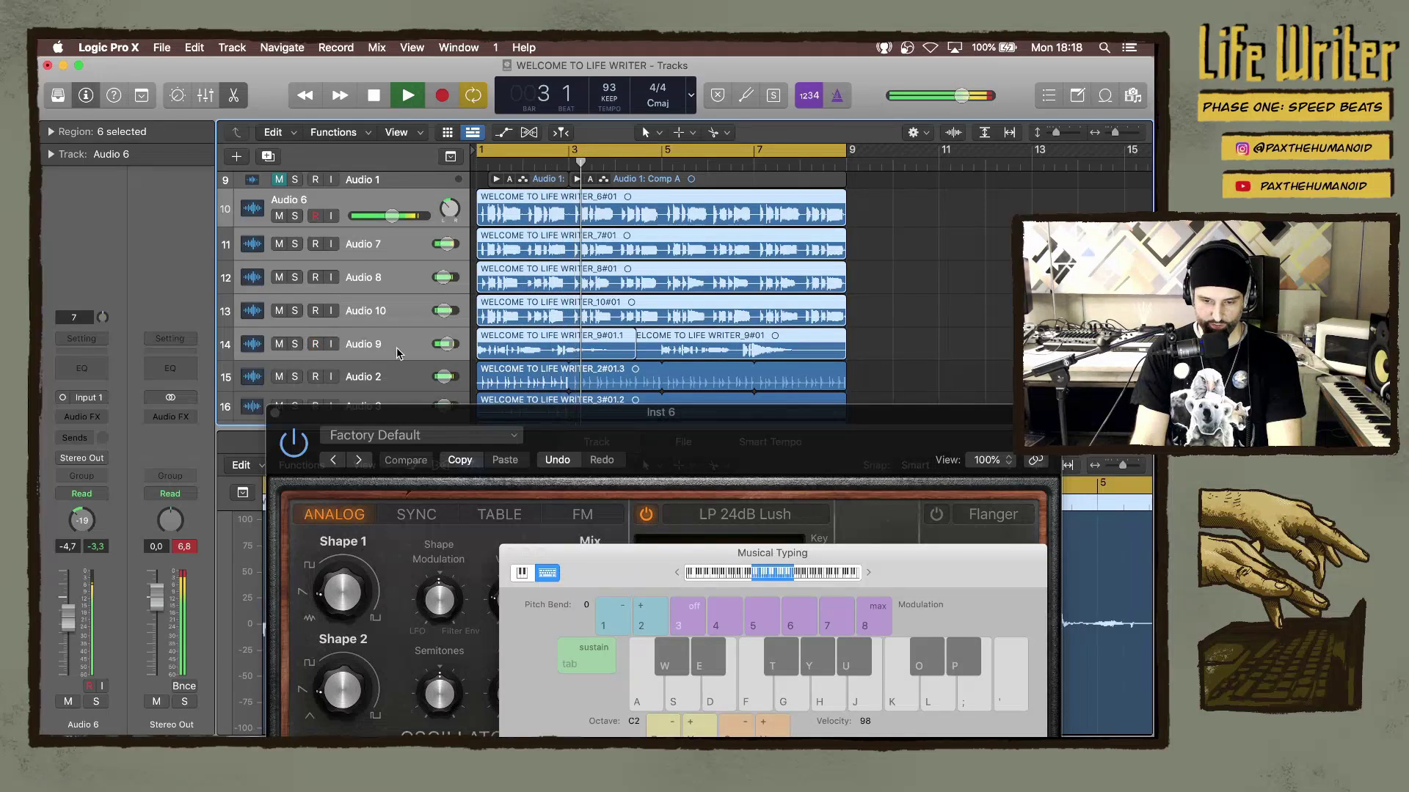
{"action": "scroll", "coordinate": [394, 322], "scroll_direction": "down", "scroll_amount": 2}
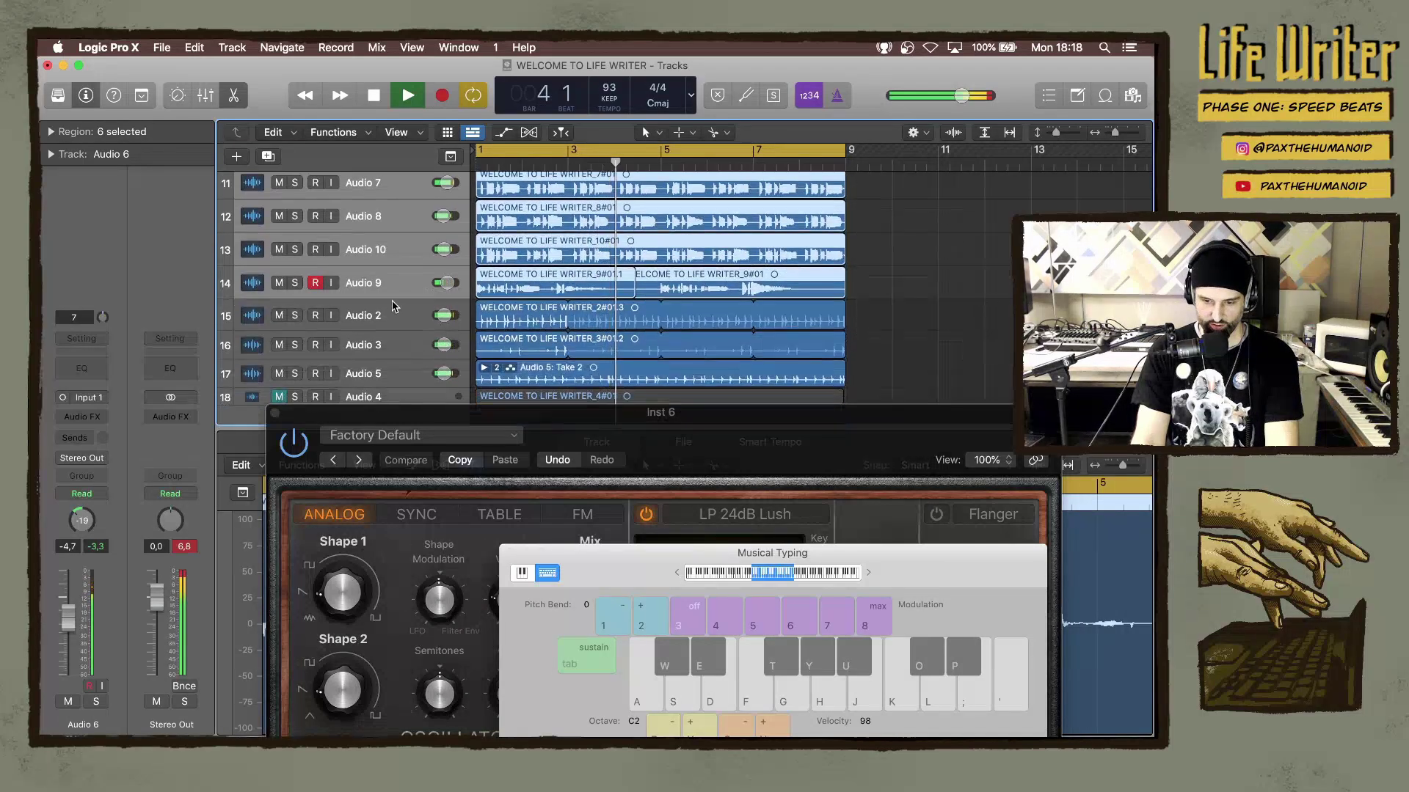
{"action": "scroll", "coordinate": [400, 293], "scroll_direction": "down", "scroll_amount": 1}
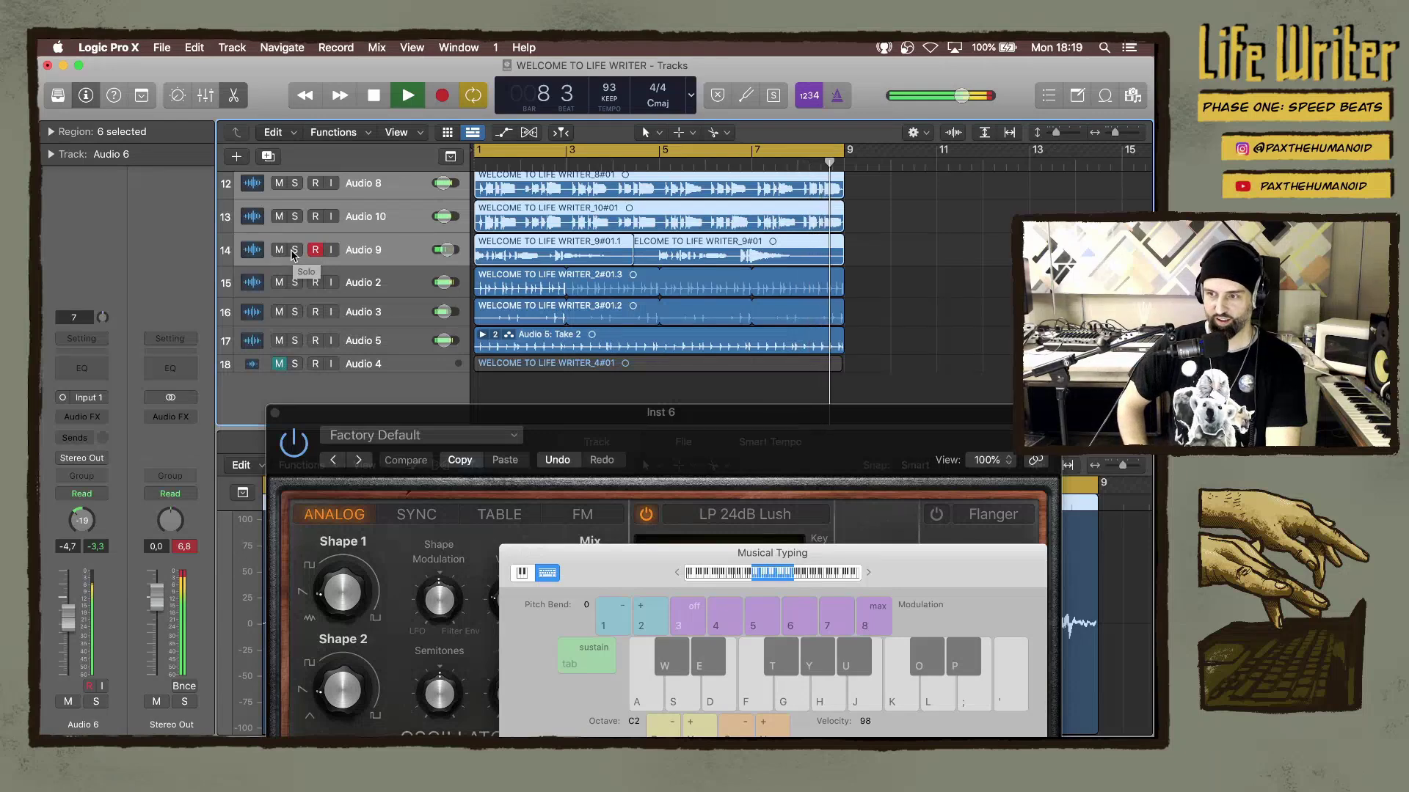
{"action": "left_click", "coordinate": [293, 251]}
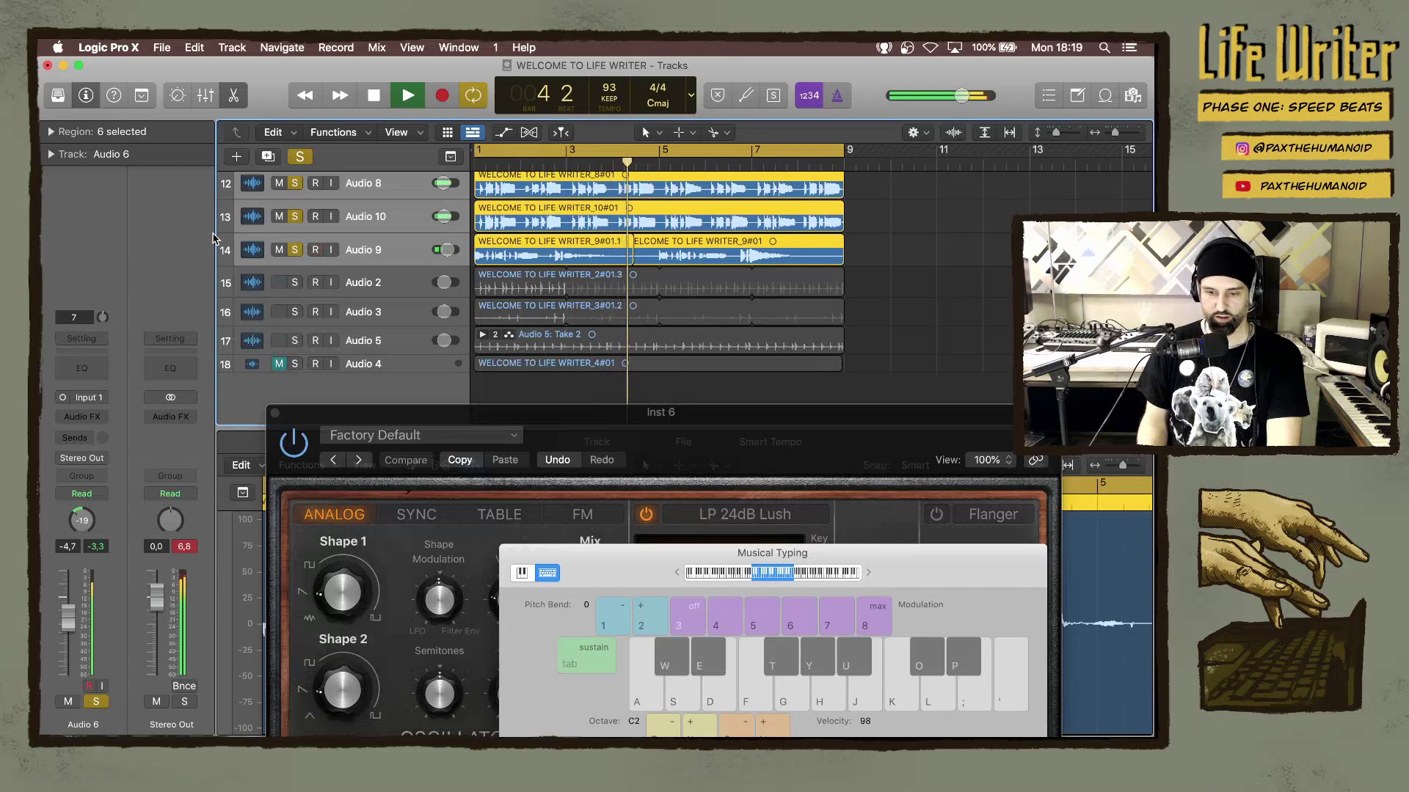
{"action": "left_click", "coordinate": [299, 157]}
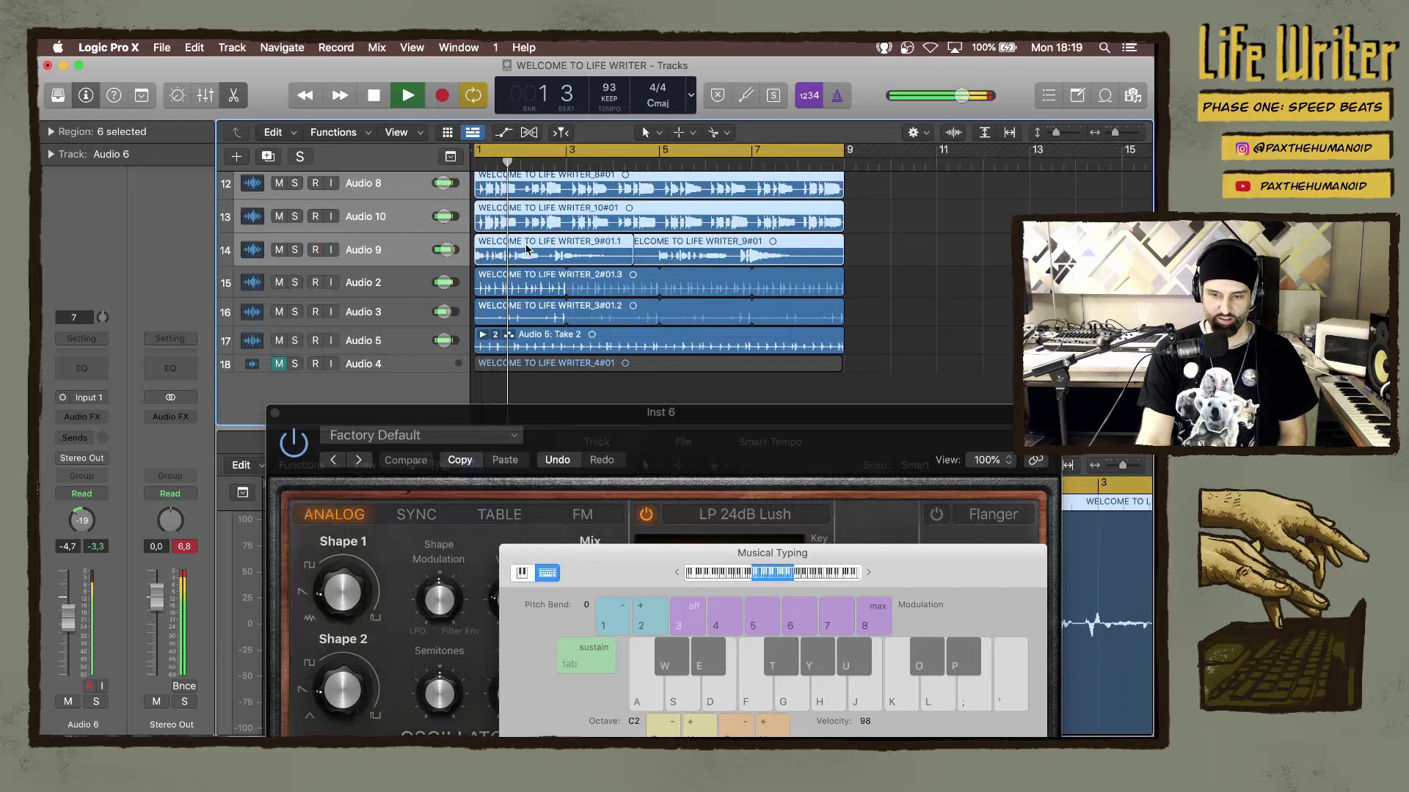
Turn off record-enable on Audio 9, stop playback, and reduce the multi-track selection to a single track.
{"action": "left_click", "coordinate": [316, 249]}
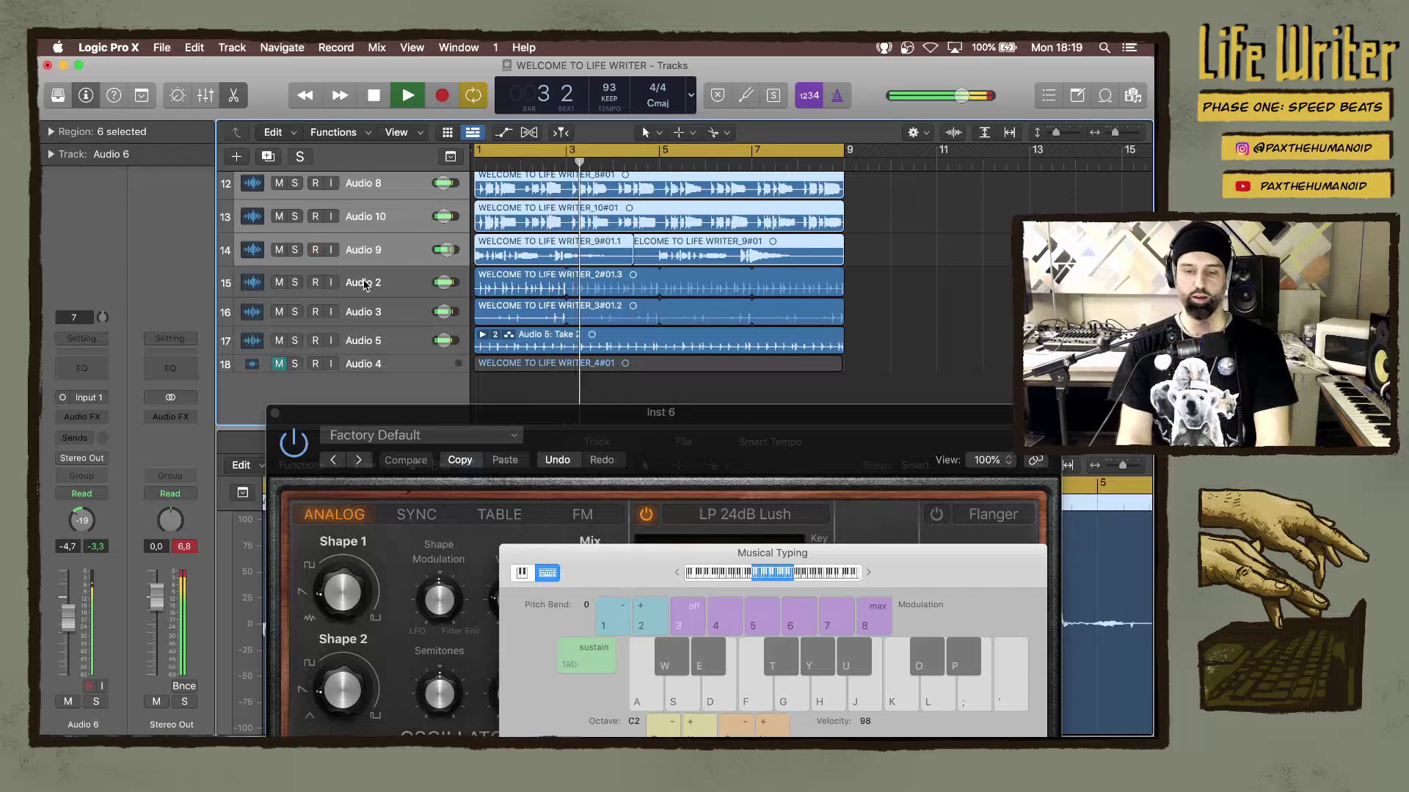
{"action": "left_click", "coordinate": [316, 249]}
{"action": "left_click", "coordinate": [317, 251]}
{"action": "key", "text": "space"}
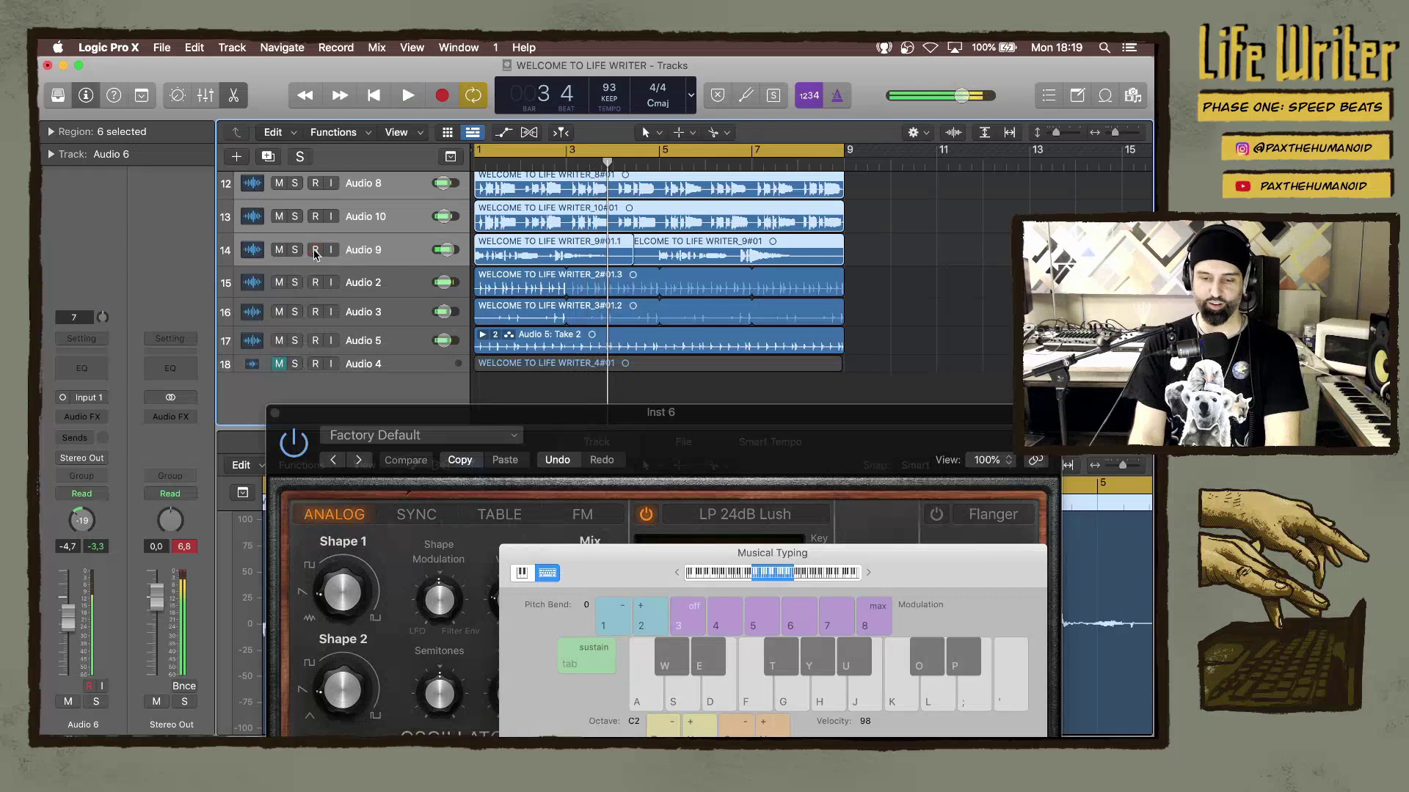
{"action": "left_click", "coordinate": [382, 276]}
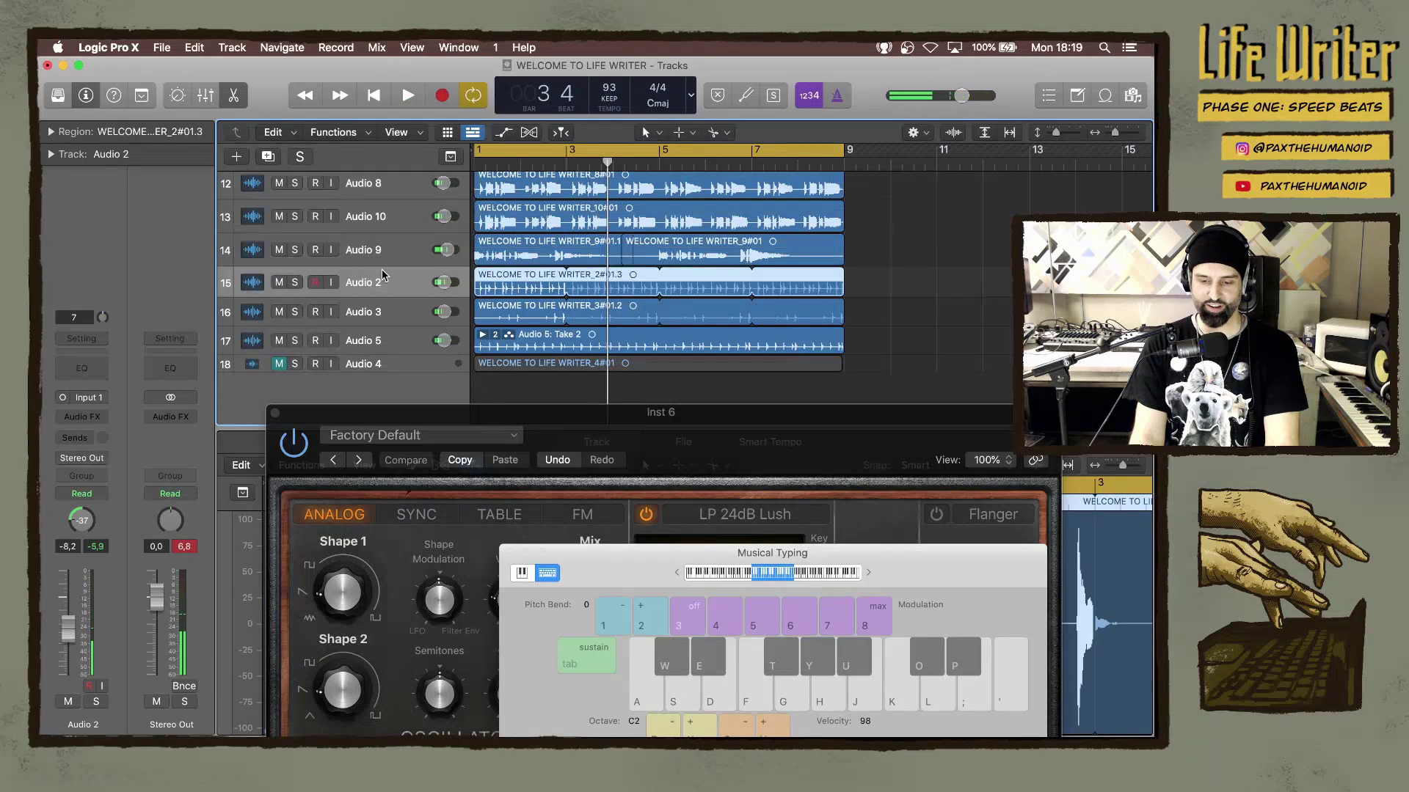
Insert a mono ChromaVerb on Audio 9 and set its wet level to 25% during playback.
{"action": "left_click", "coordinate": [387, 256]}
{"action": "key", "text": "space"}
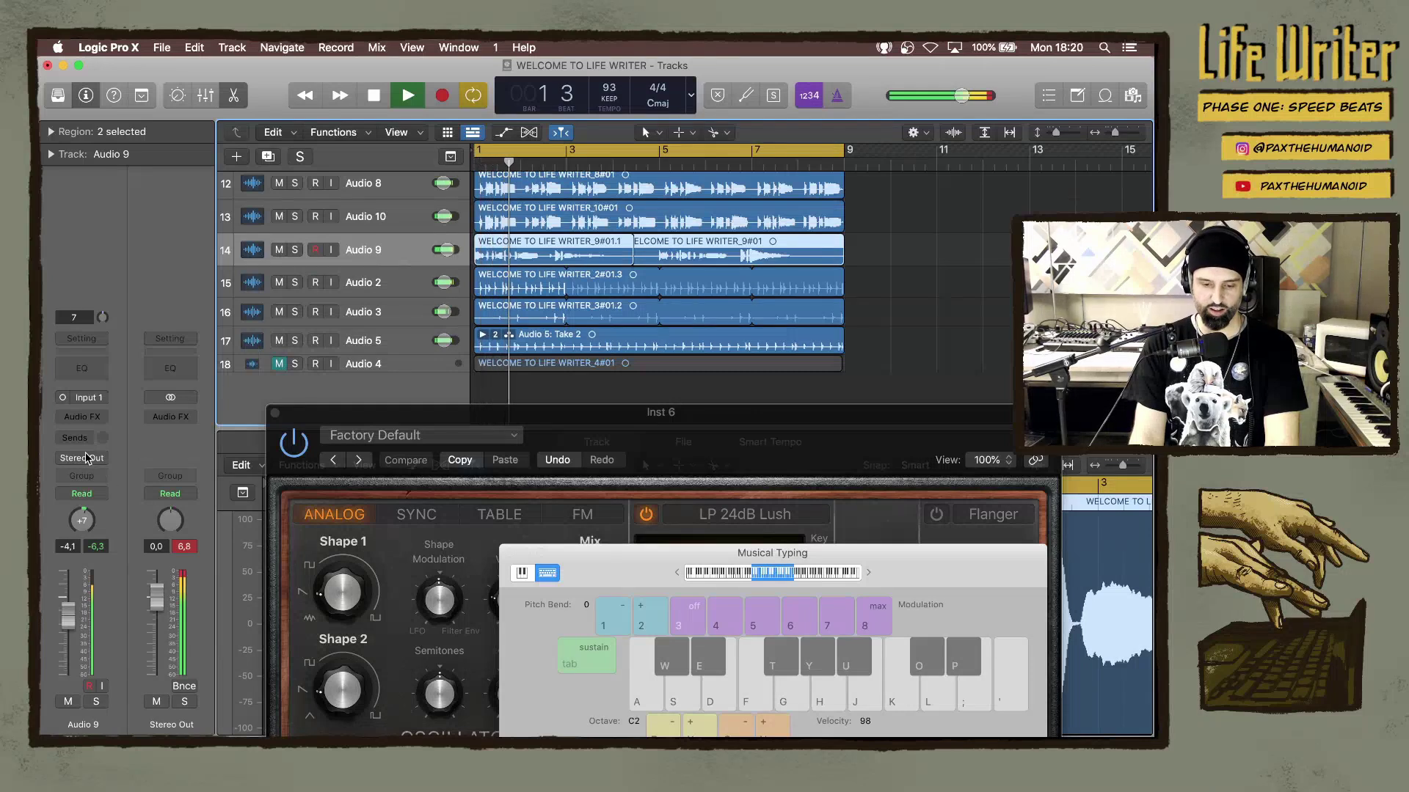
{"action": "left_click", "coordinate": [87, 416]}
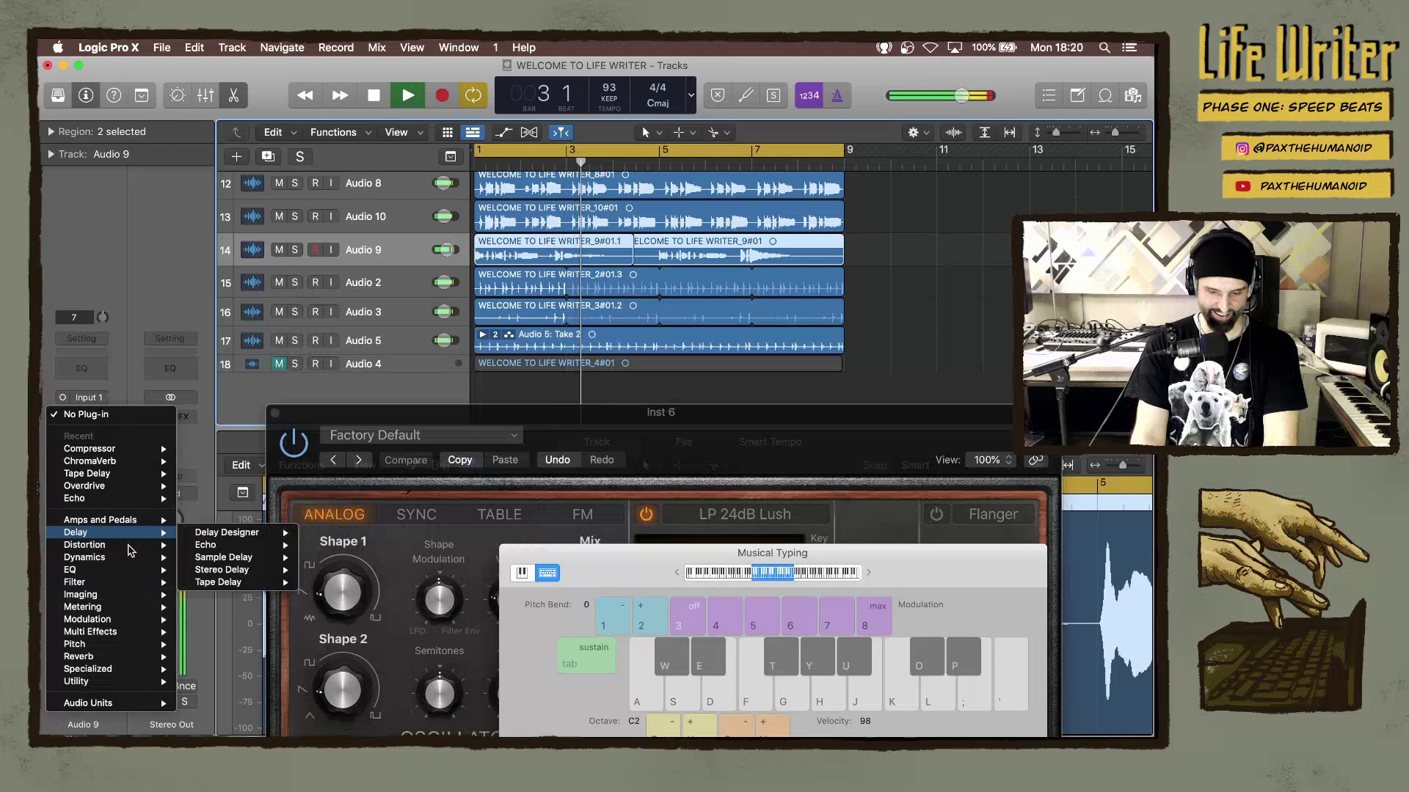
{"action": "mouse_move", "coordinate": [117, 649]}
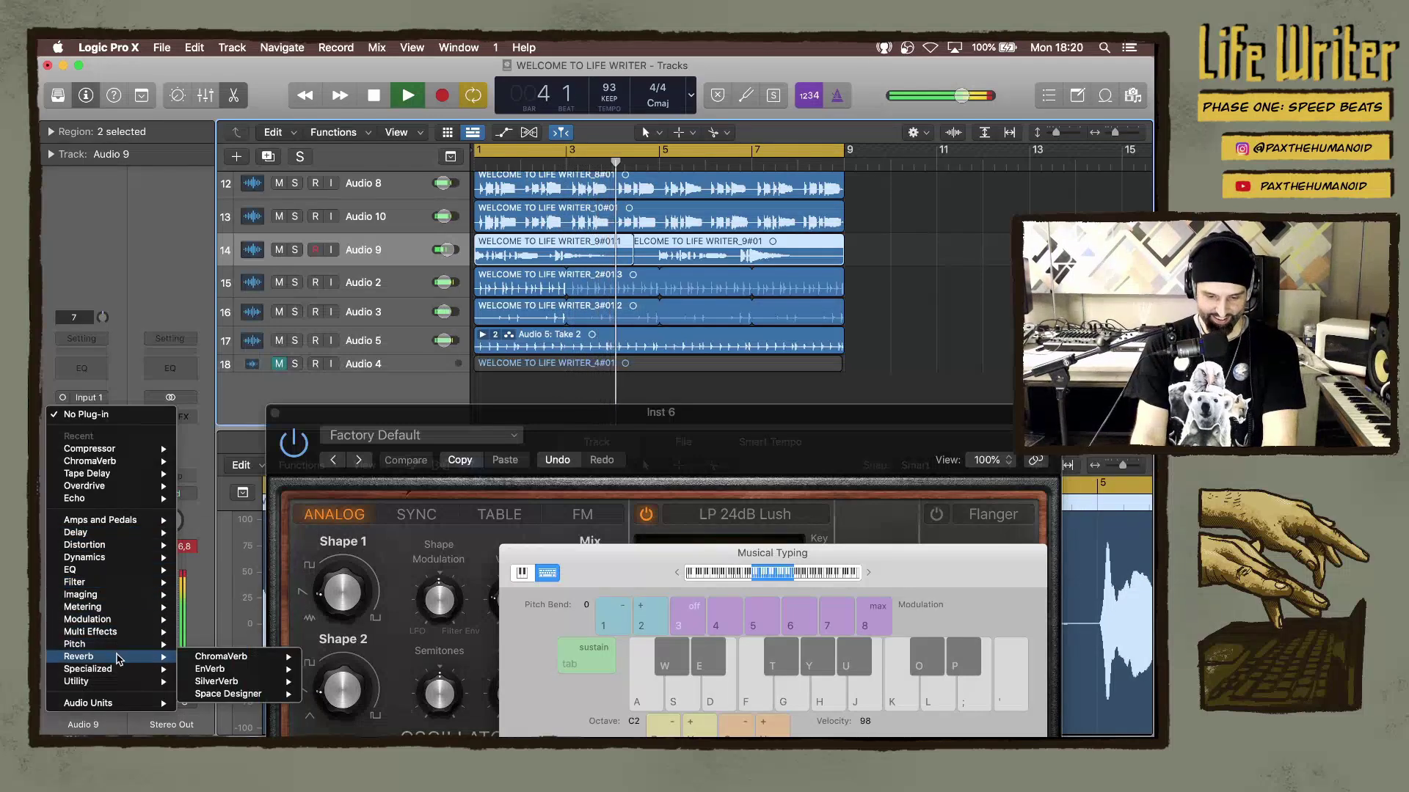
{"action": "mouse_move", "coordinate": [242, 657]}
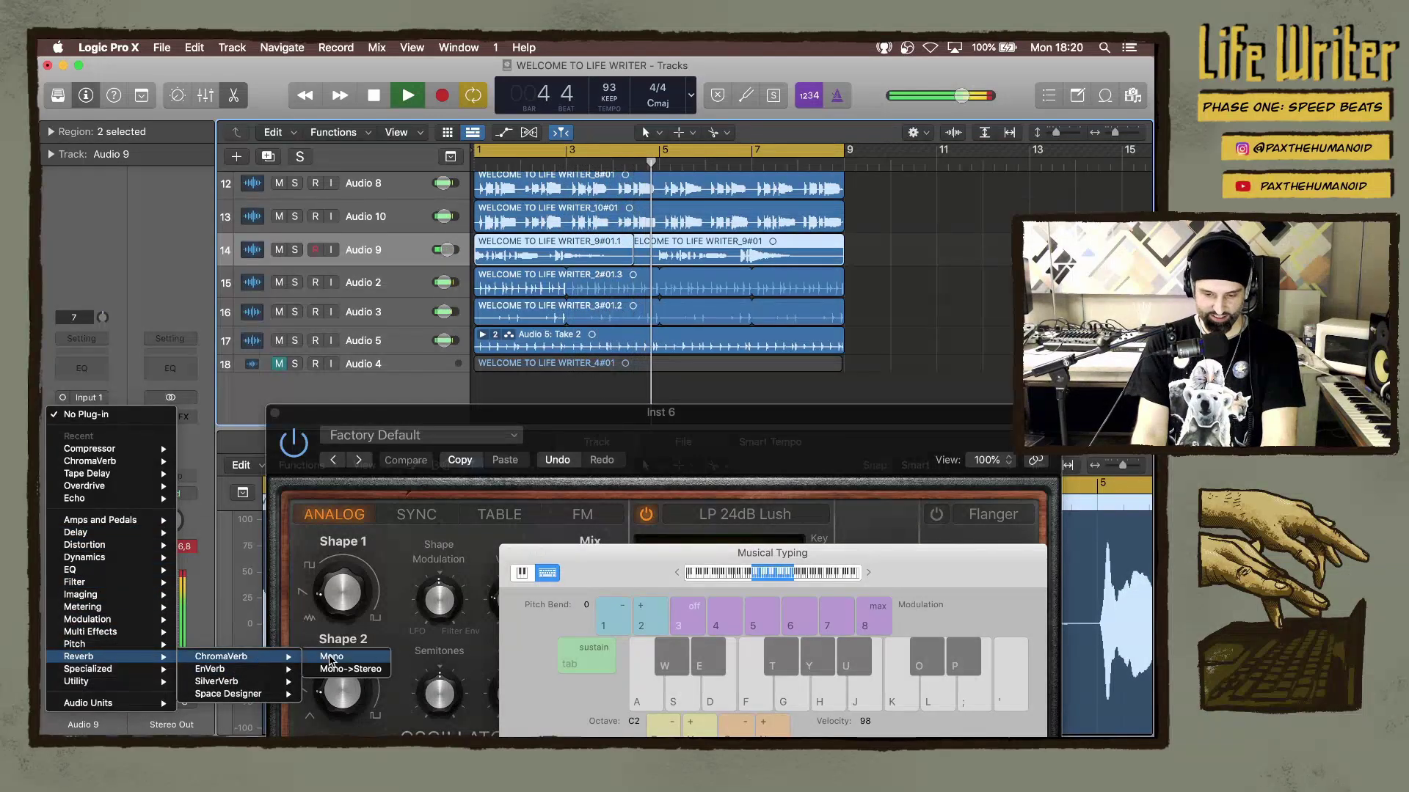
{"action": "left_click", "coordinate": [329, 657]}
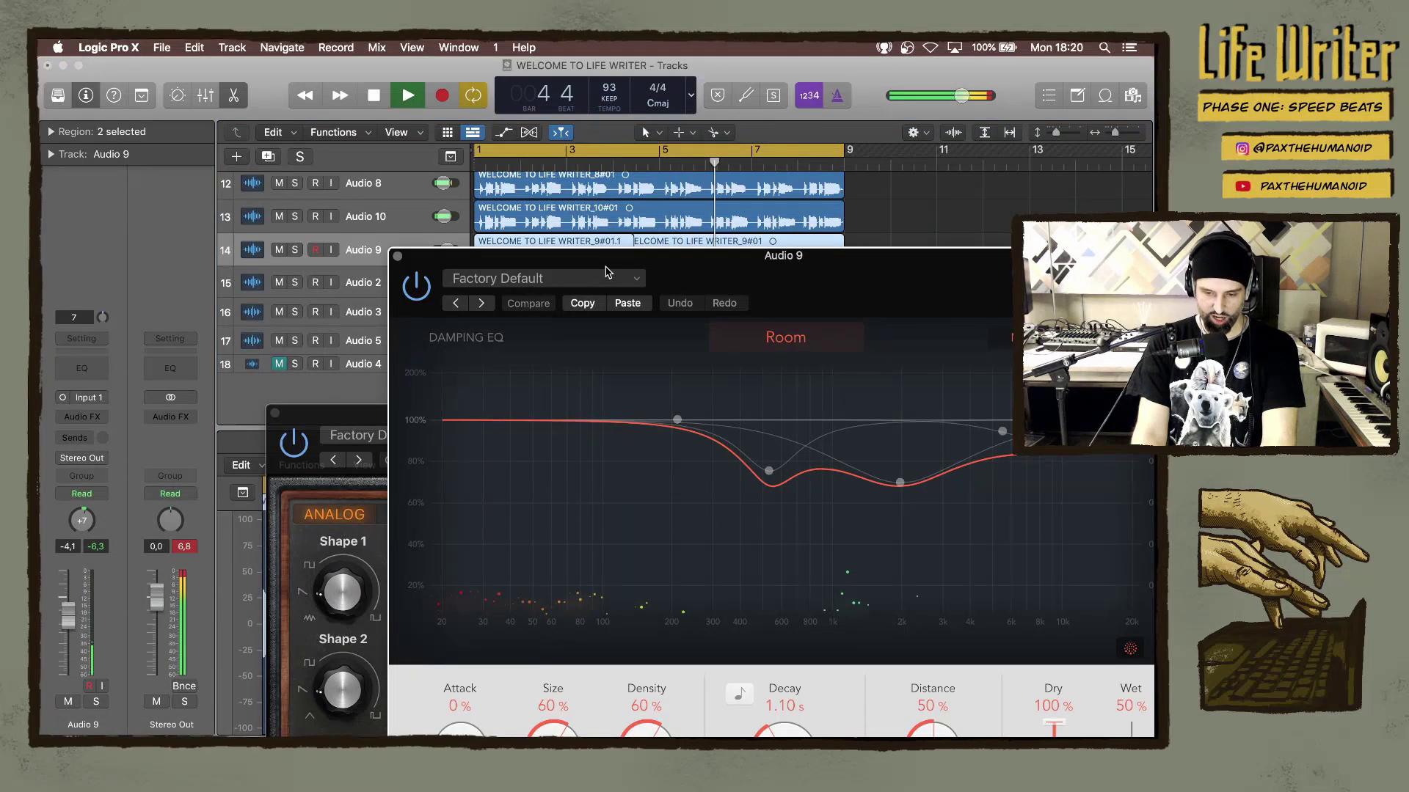
{"action": "left_click_drag", "start_coordinate": [606, 272], "coordinate": [354, 121]}
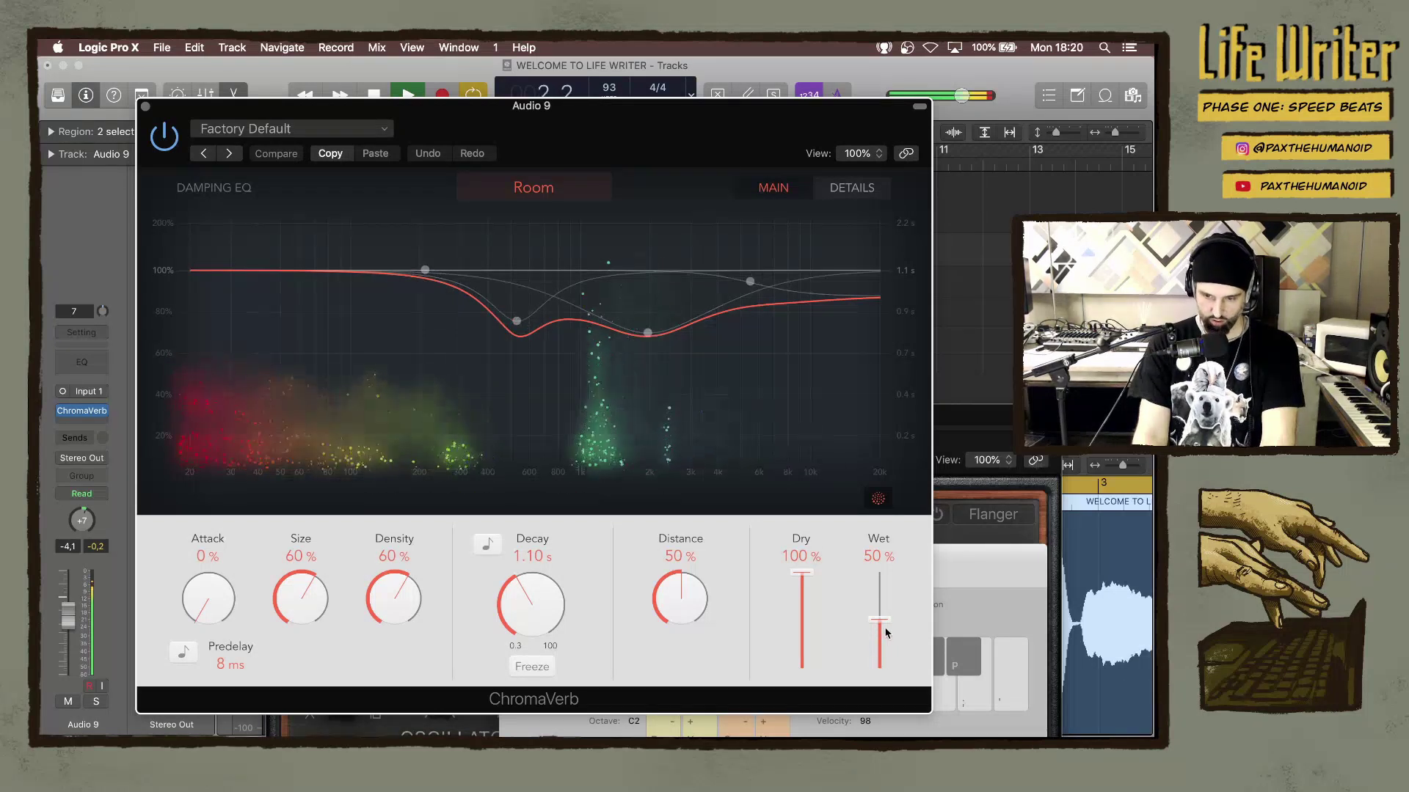
{"action": "left_click_drag", "start_coordinate": [885, 633], "coordinate": [883, 646]}
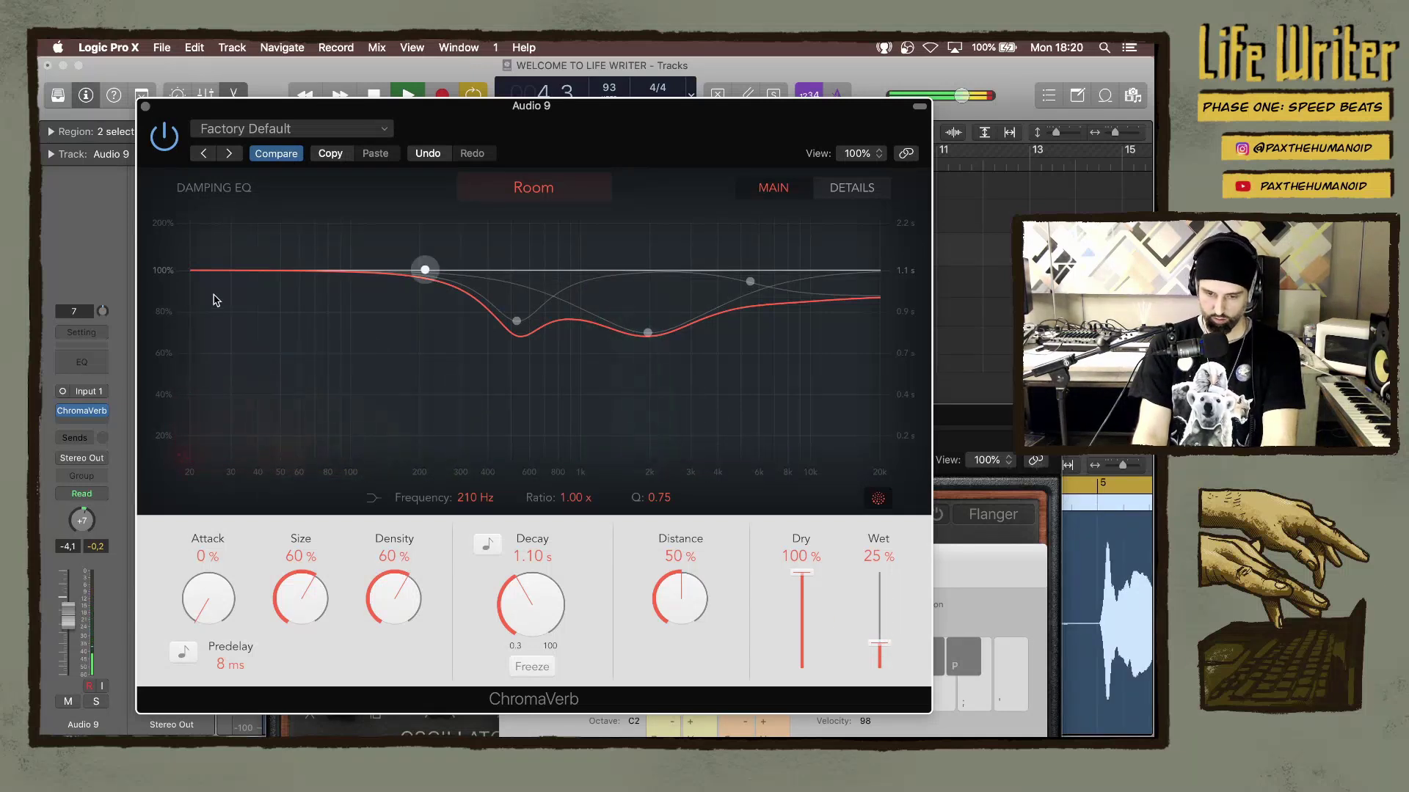
{"action": "left_click", "coordinate": [144, 108]}
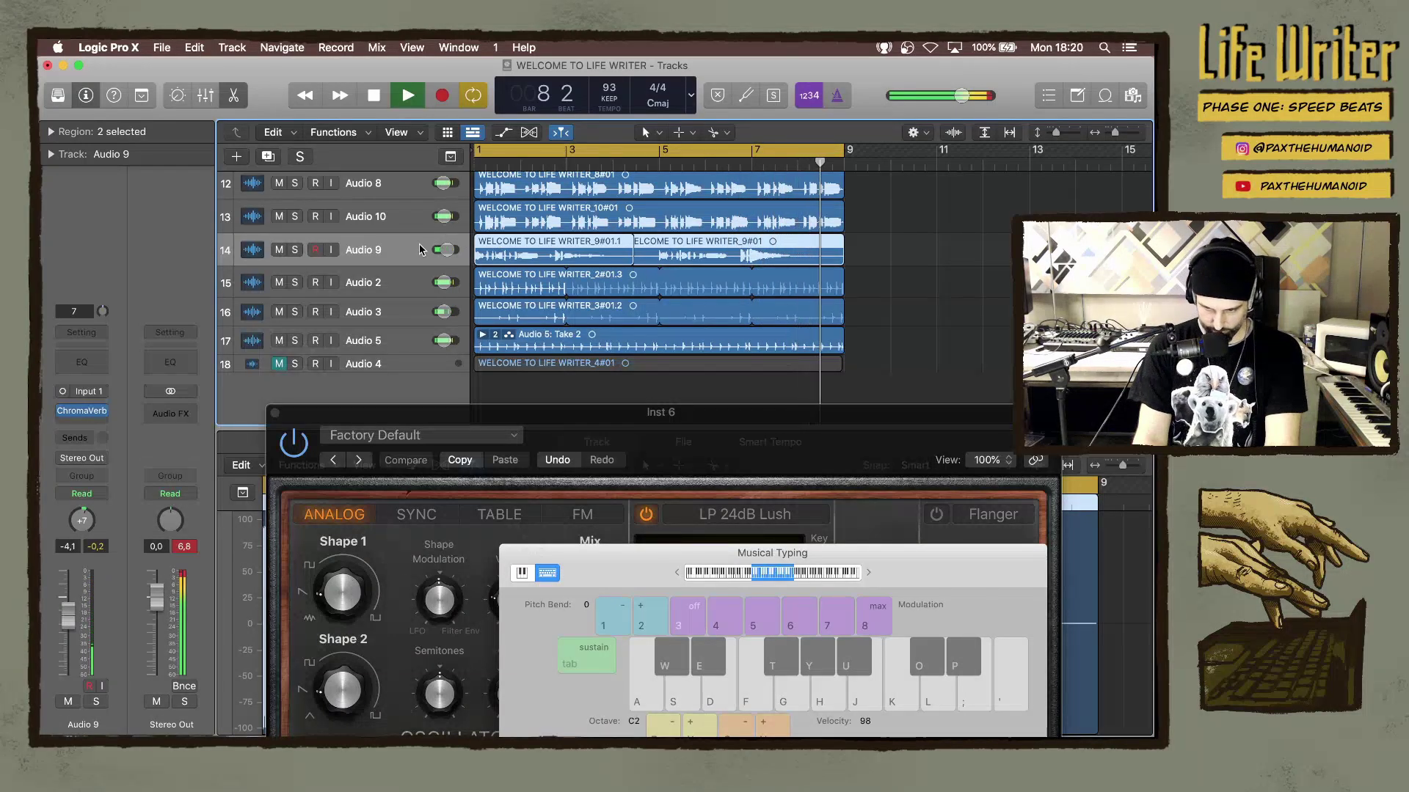
Solo the four drum tracks from Inst 1 to Bell Cymbal, play them from the start, and clear the solos.
{"action": "key", "text": "space"}
{"action": "scroll", "coordinate": [665, 290], "scroll_direction": "up", "scroll_amount": 2}
{"action": "scroll", "coordinate": [665, 290], "scroll_direction": "up", "scroll_amount": 4}
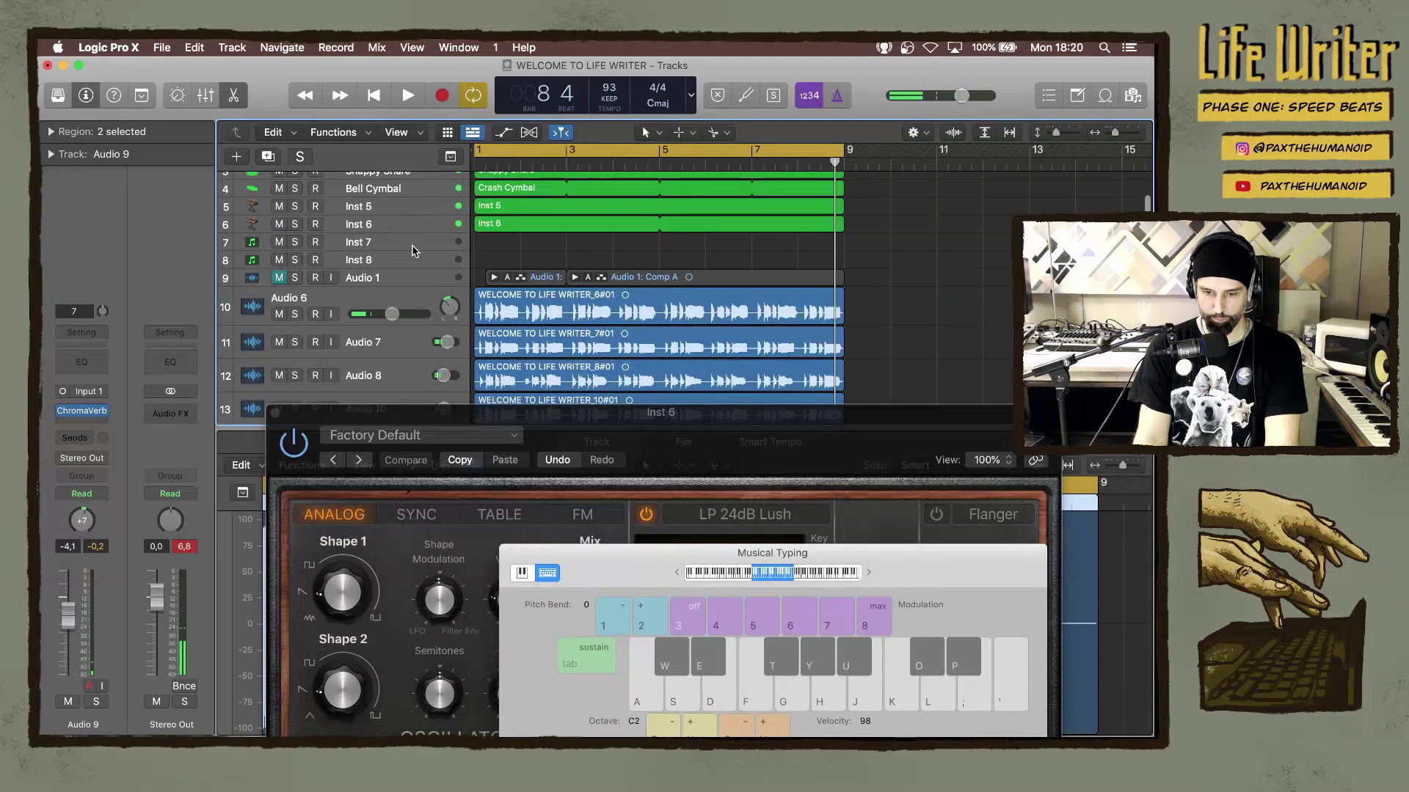
{"action": "scroll", "coordinate": [413, 250], "scroll_direction": "up", "scroll_amount": 5}
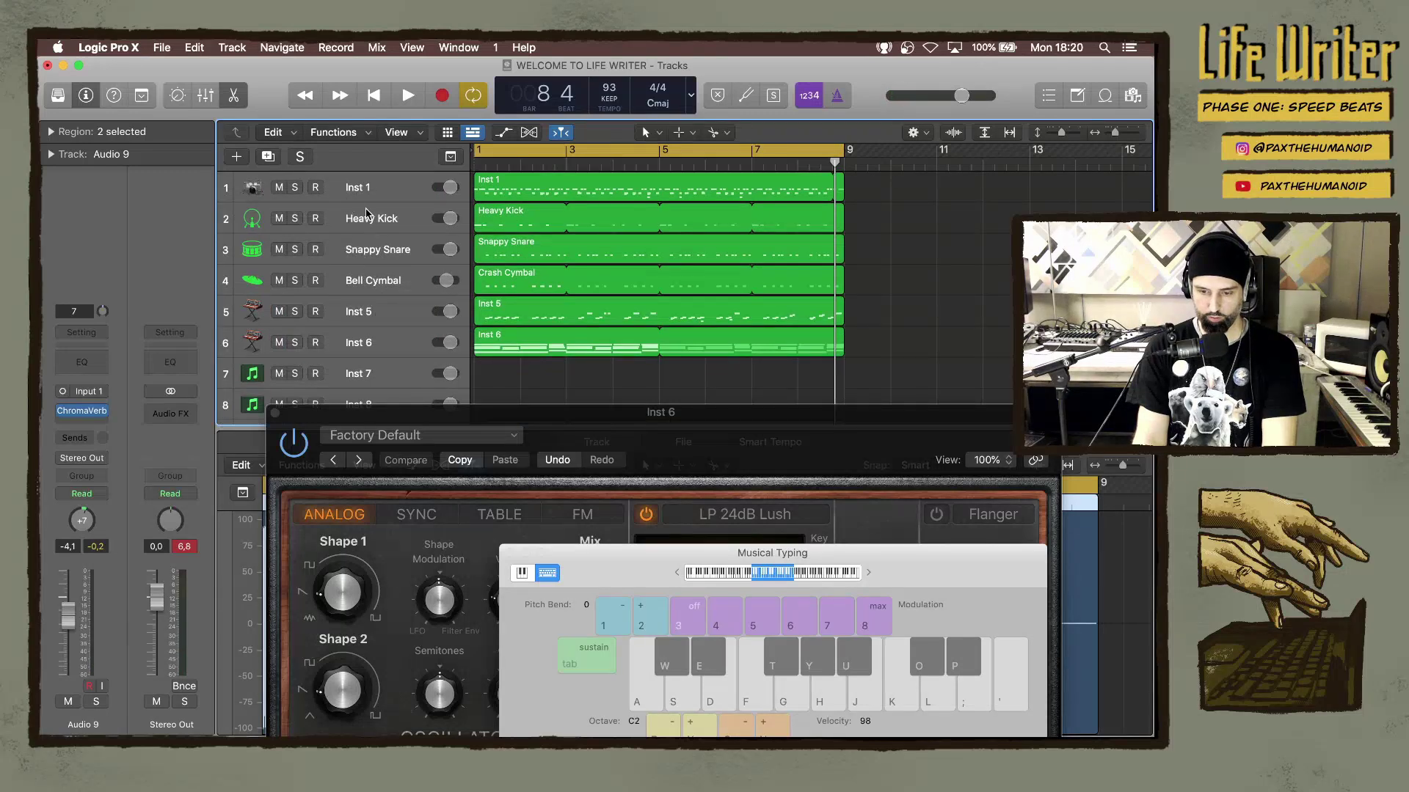
{"action": "key", "text": "space"}
{"action": "left_click_drag", "start_coordinate": [294, 190], "coordinate": [297, 282]}
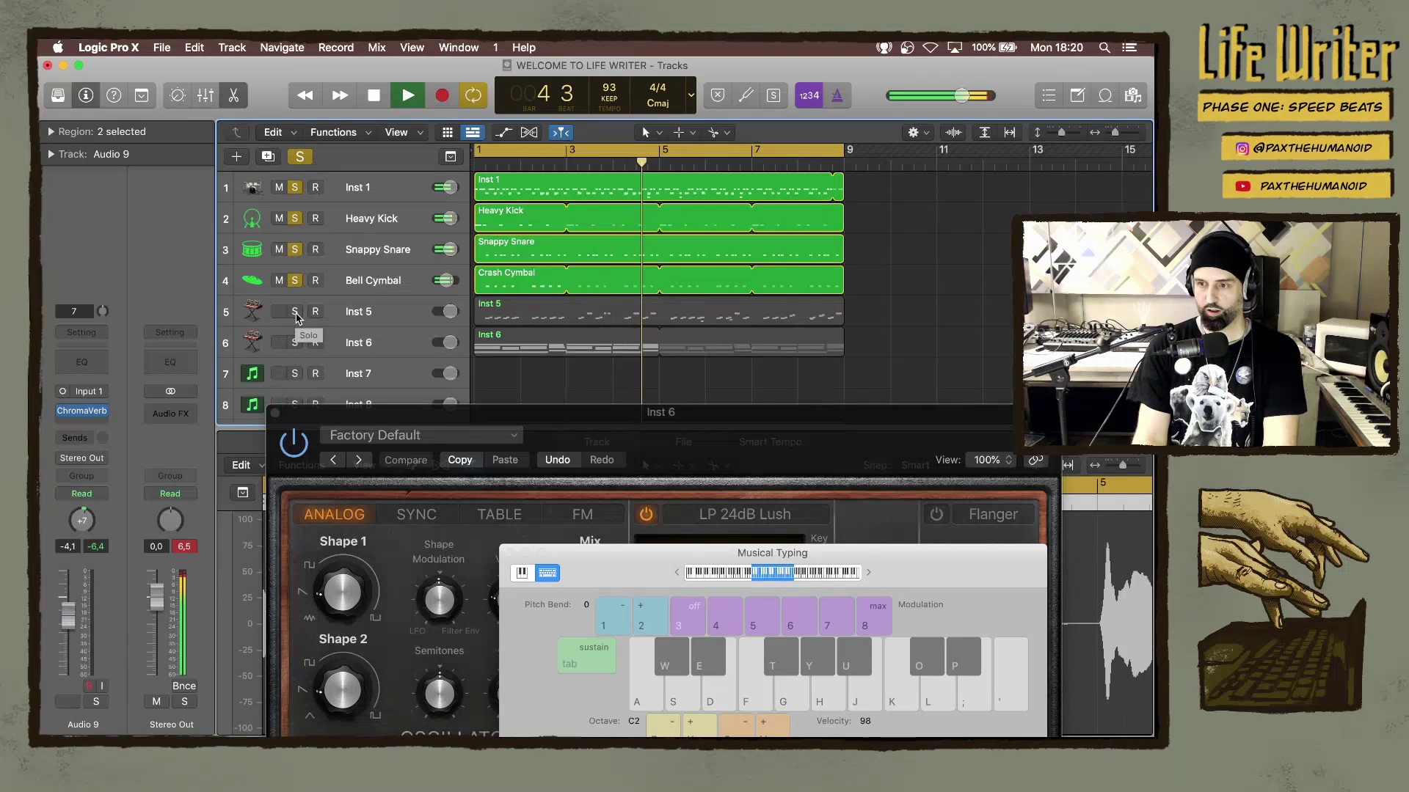
{"action": "key", "text": "space"}
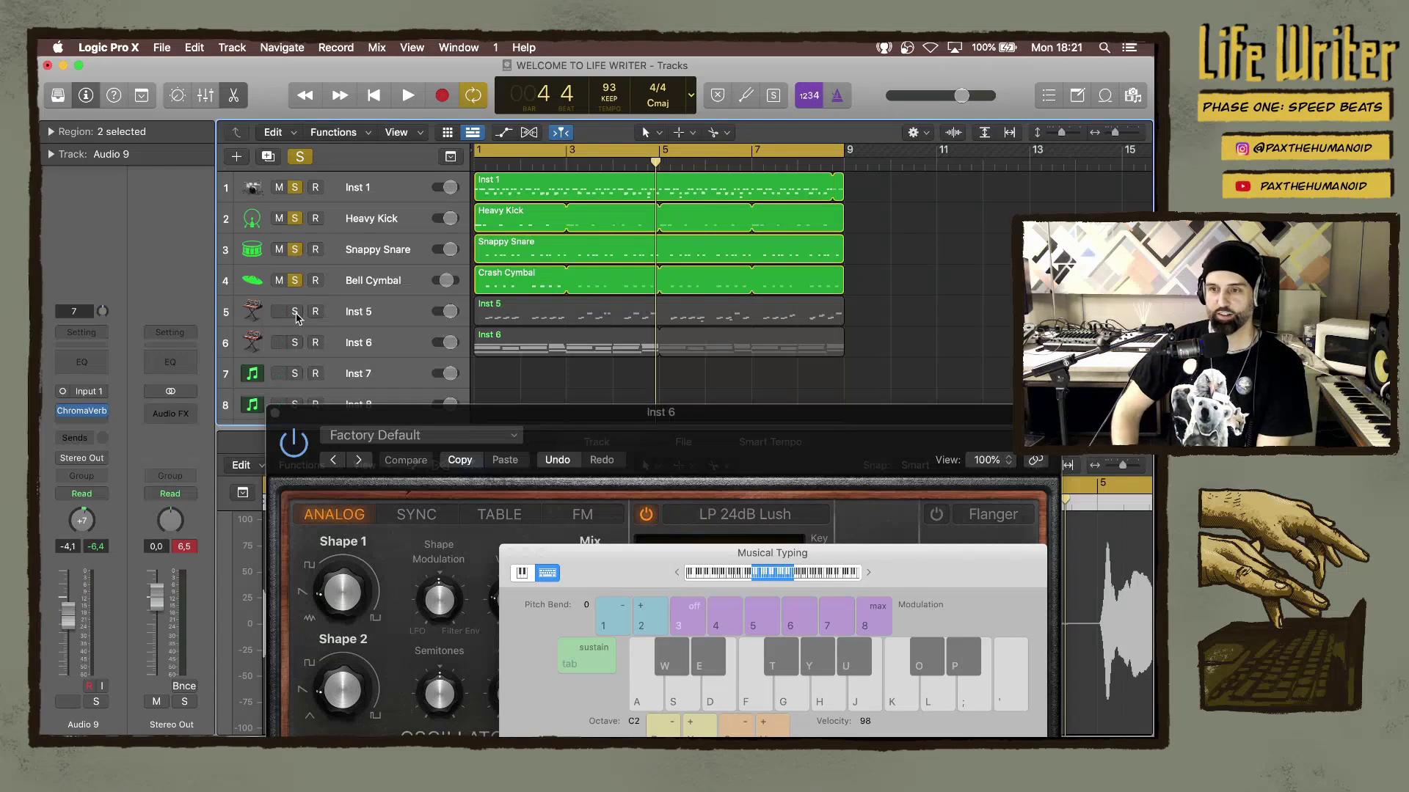
{"action": "key", "text": "Return"}
{"action": "key", "text": "space"}
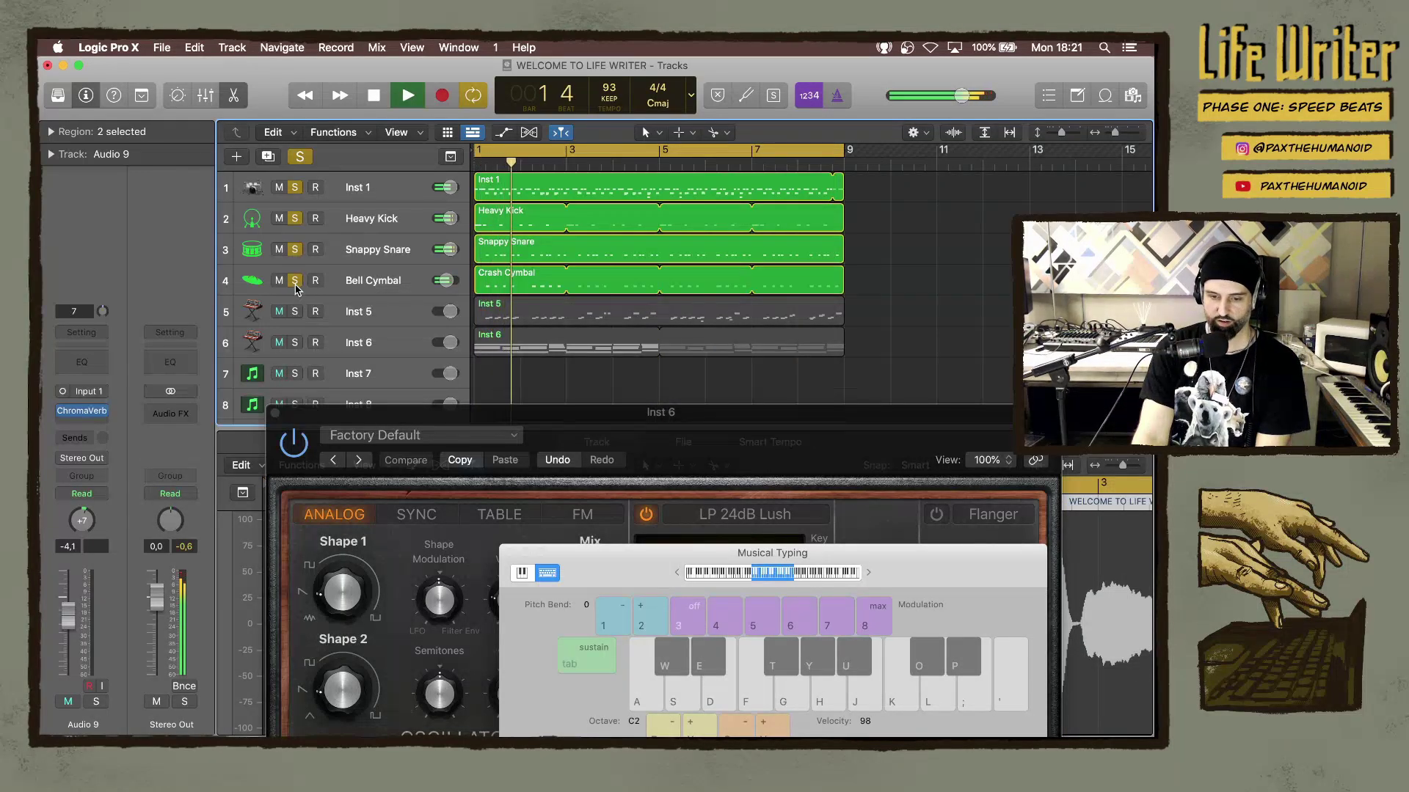
{"action": "left_click", "coordinate": [300, 159]}
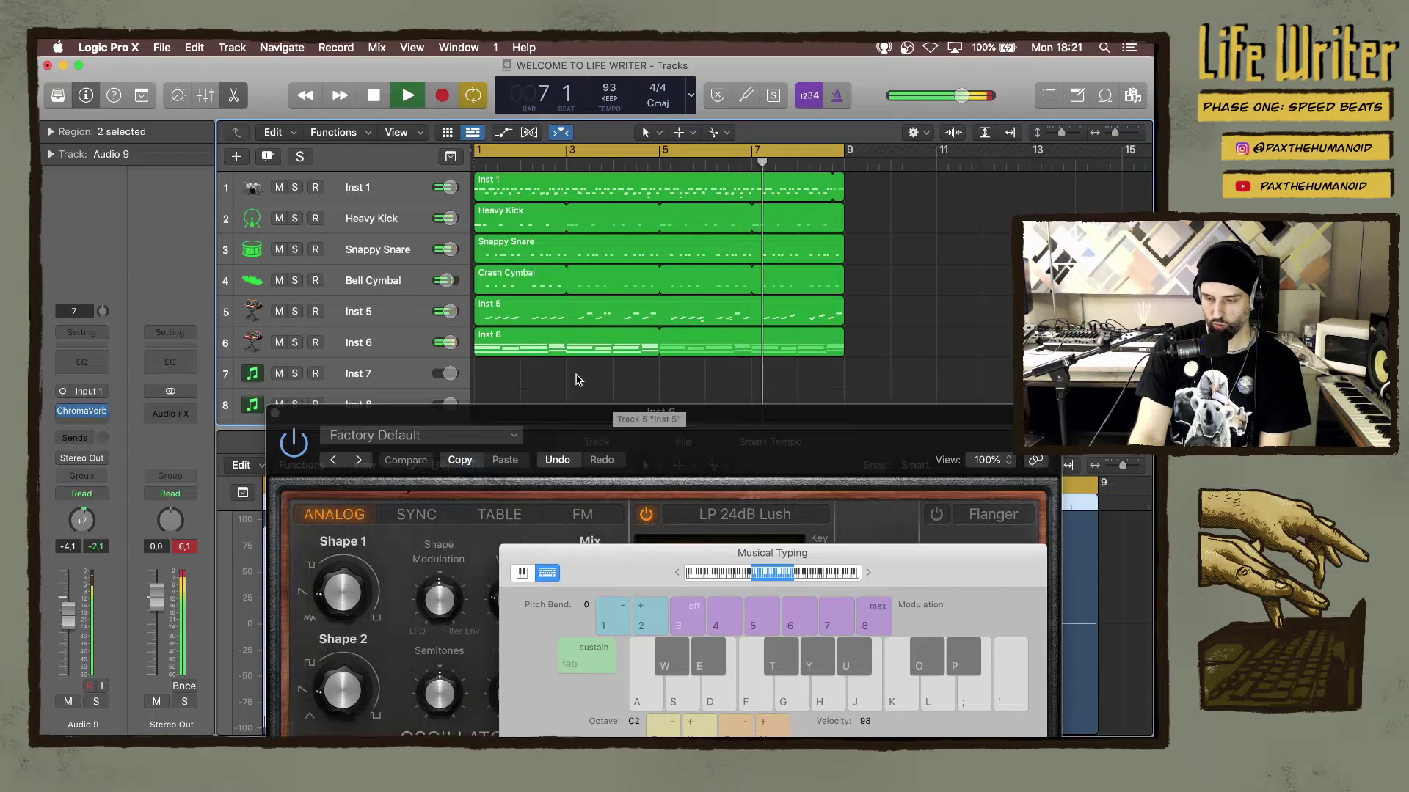
Duplicate the muted Audio 4 track, record takes over the eight-bar cycle on the new track, and collapse its take folder.
{"action": "scroll", "coordinate": [587, 367], "scroll_direction": "down", "scroll_amount": 10}
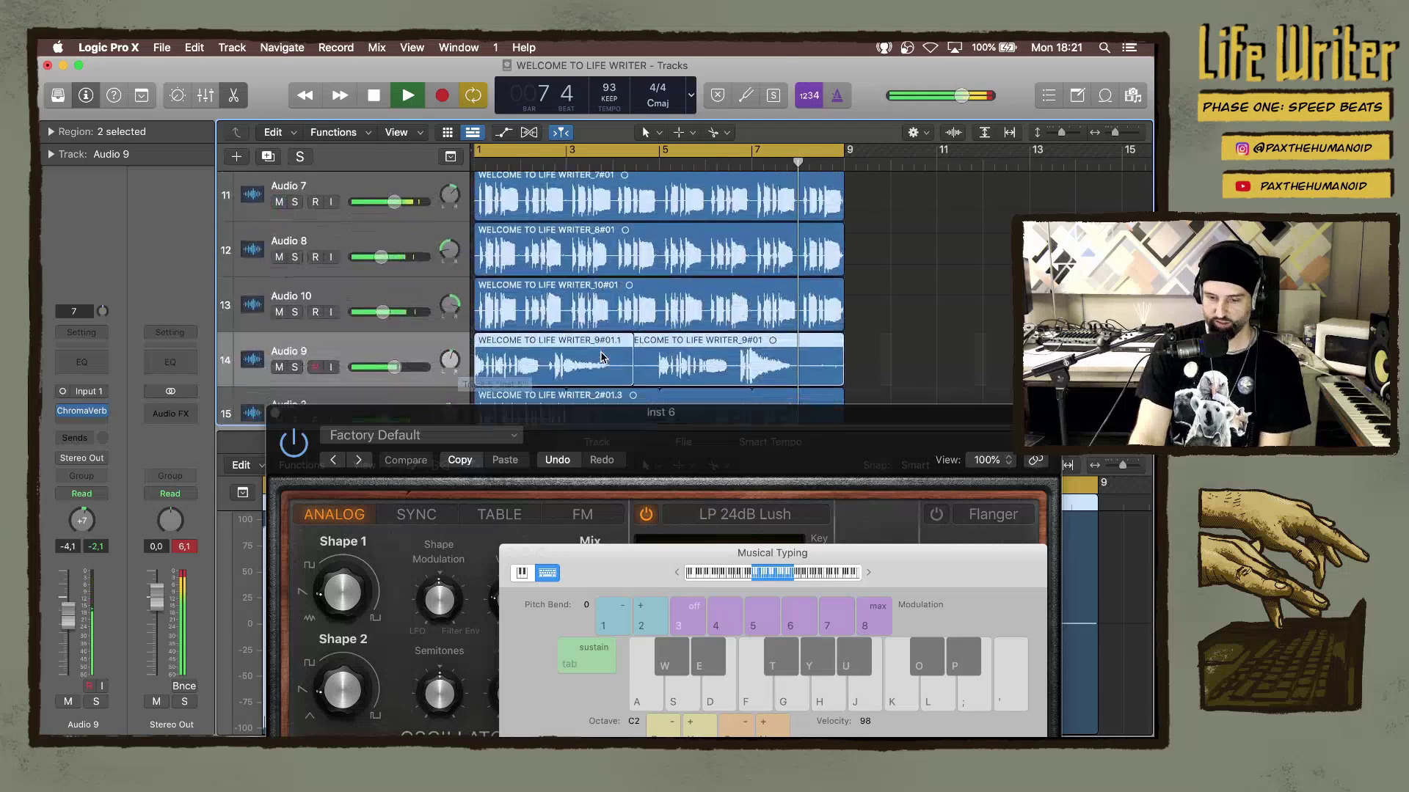
{"action": "scroll", "coordinate": [600, 357], "scroll_direction": "down", "scroll_amount": 5}
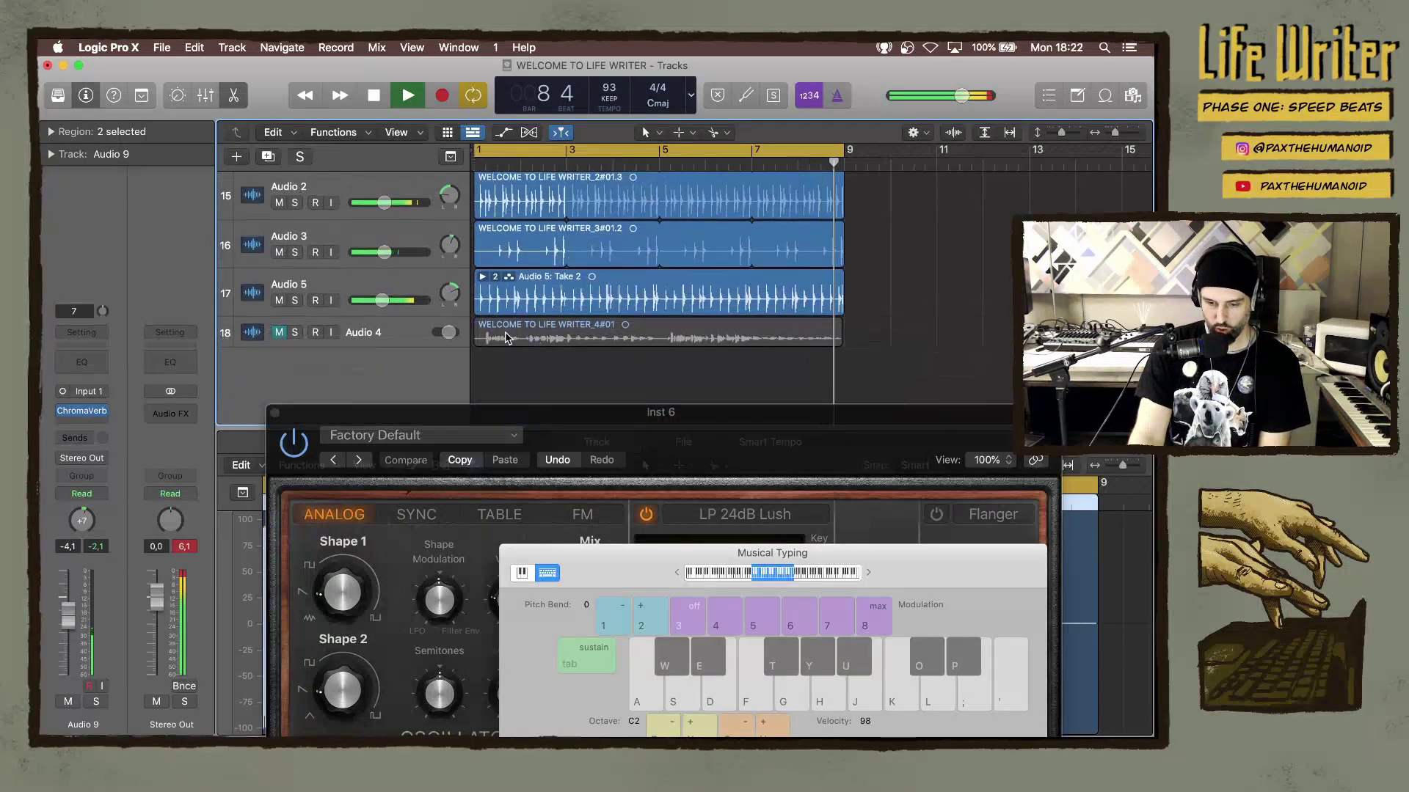
{"action": "left_click", "coordinate": [388, 333]}
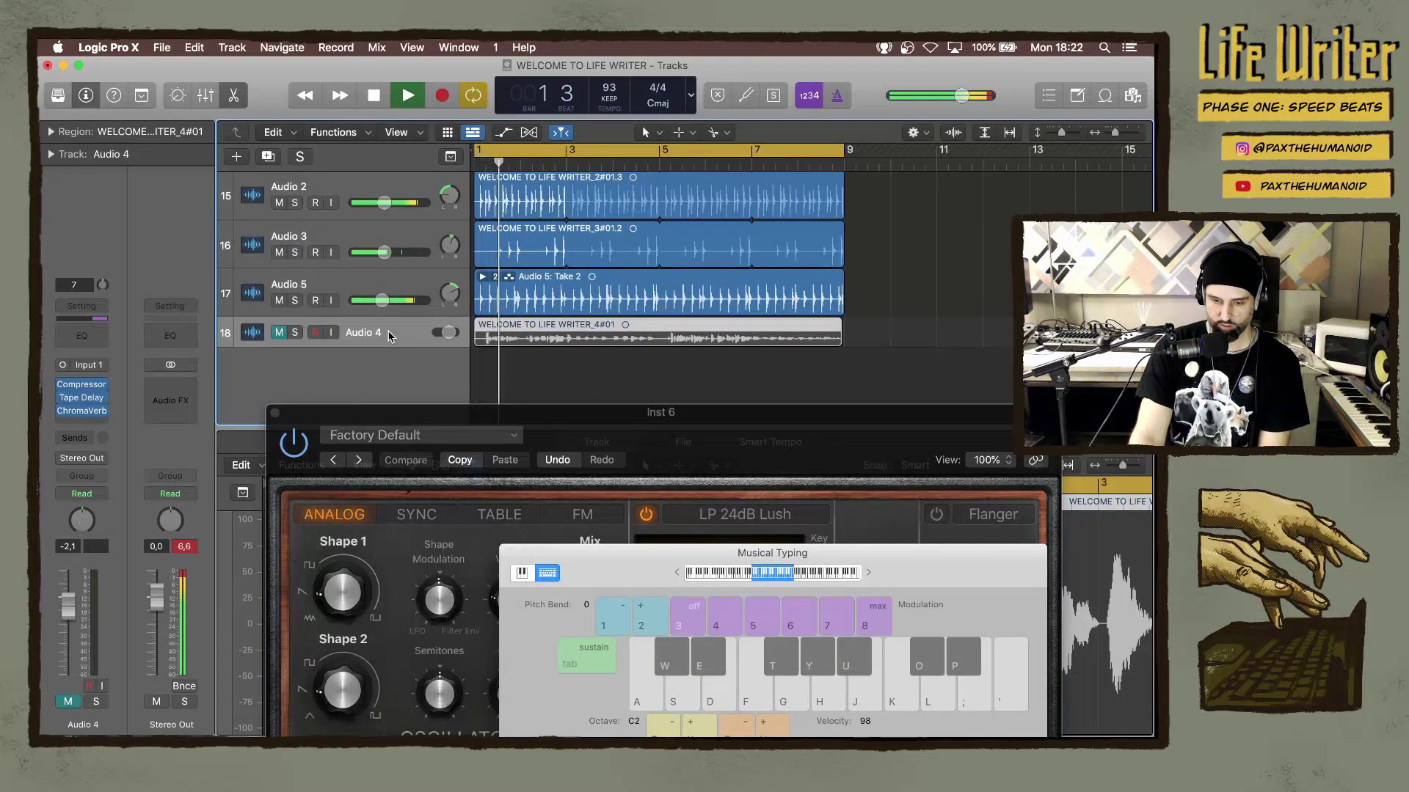
{"action": "key", "text": "super+d"}
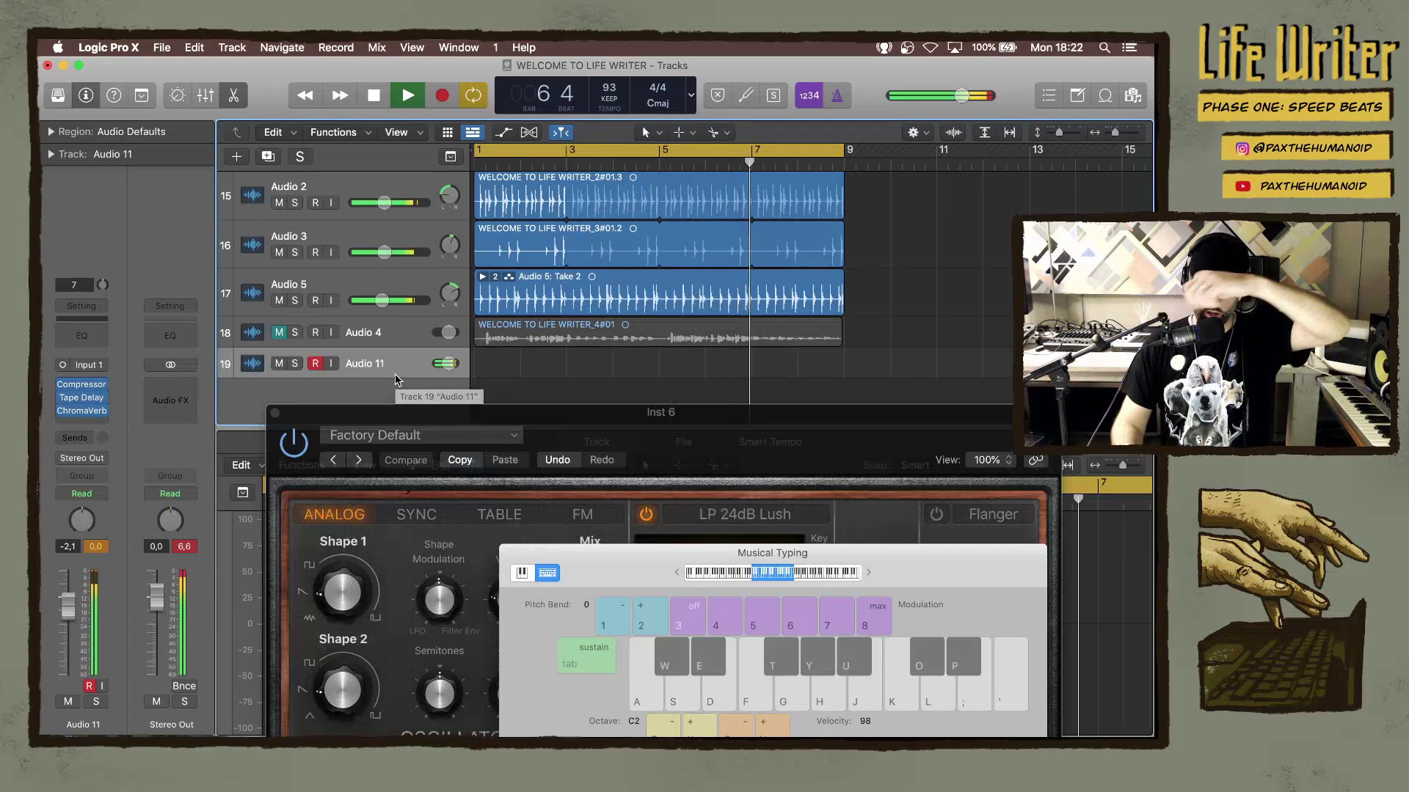
{"action": "key", "text": "r"}
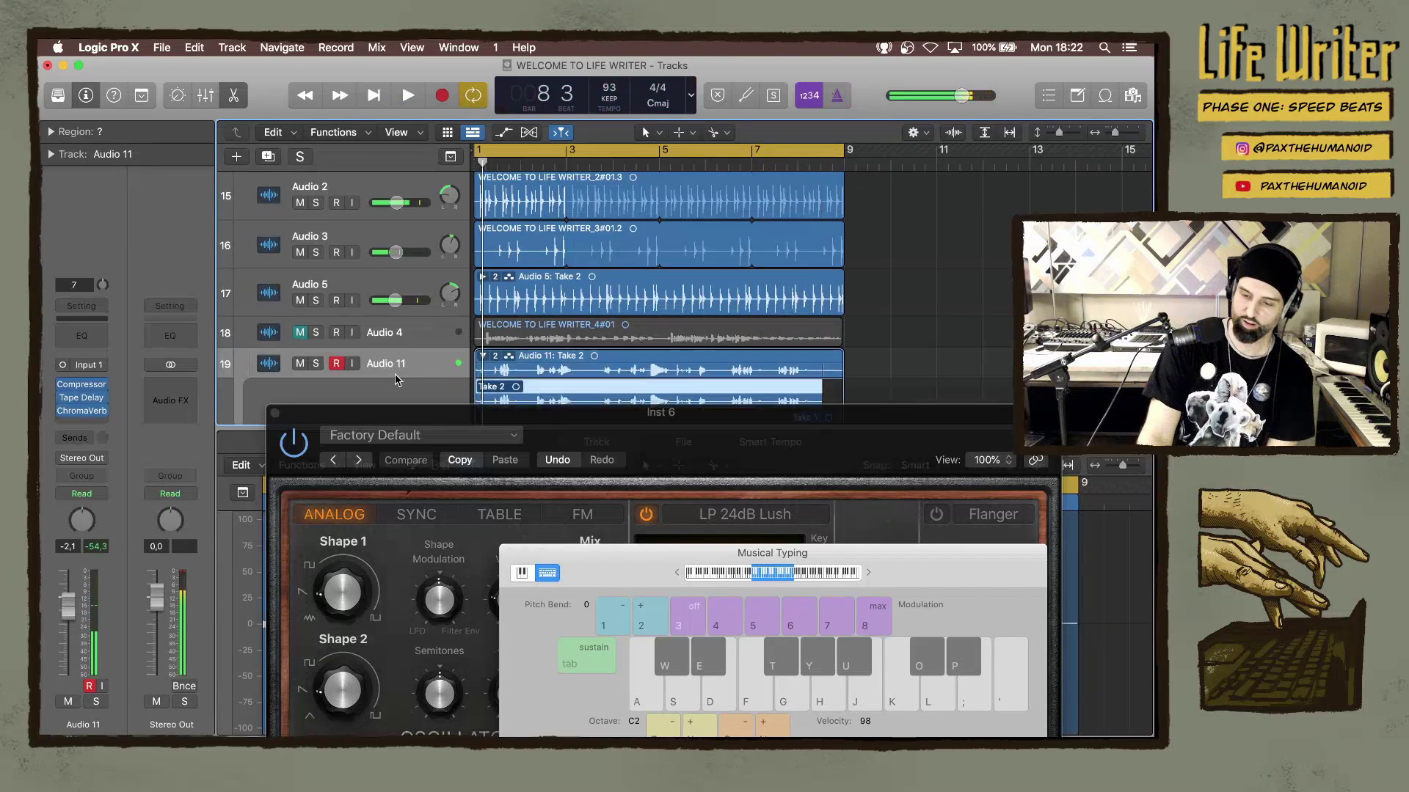
{"action": "left_click", "coordinate": [483, 356]}
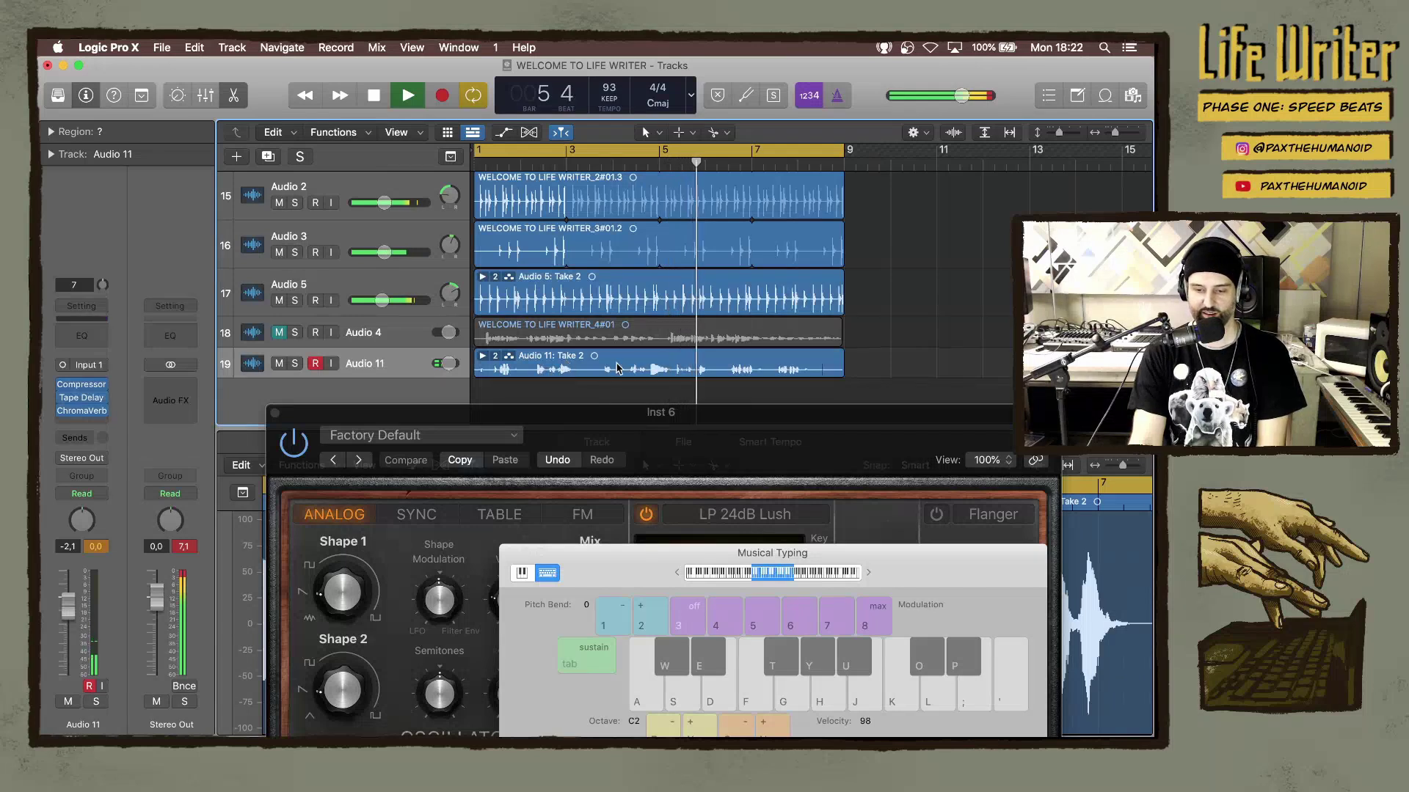
Split the Audio 11 take folder and delete its section between about bars 5 and 6.5.
{"action": "left_click", "coordinate": [672, 376]}
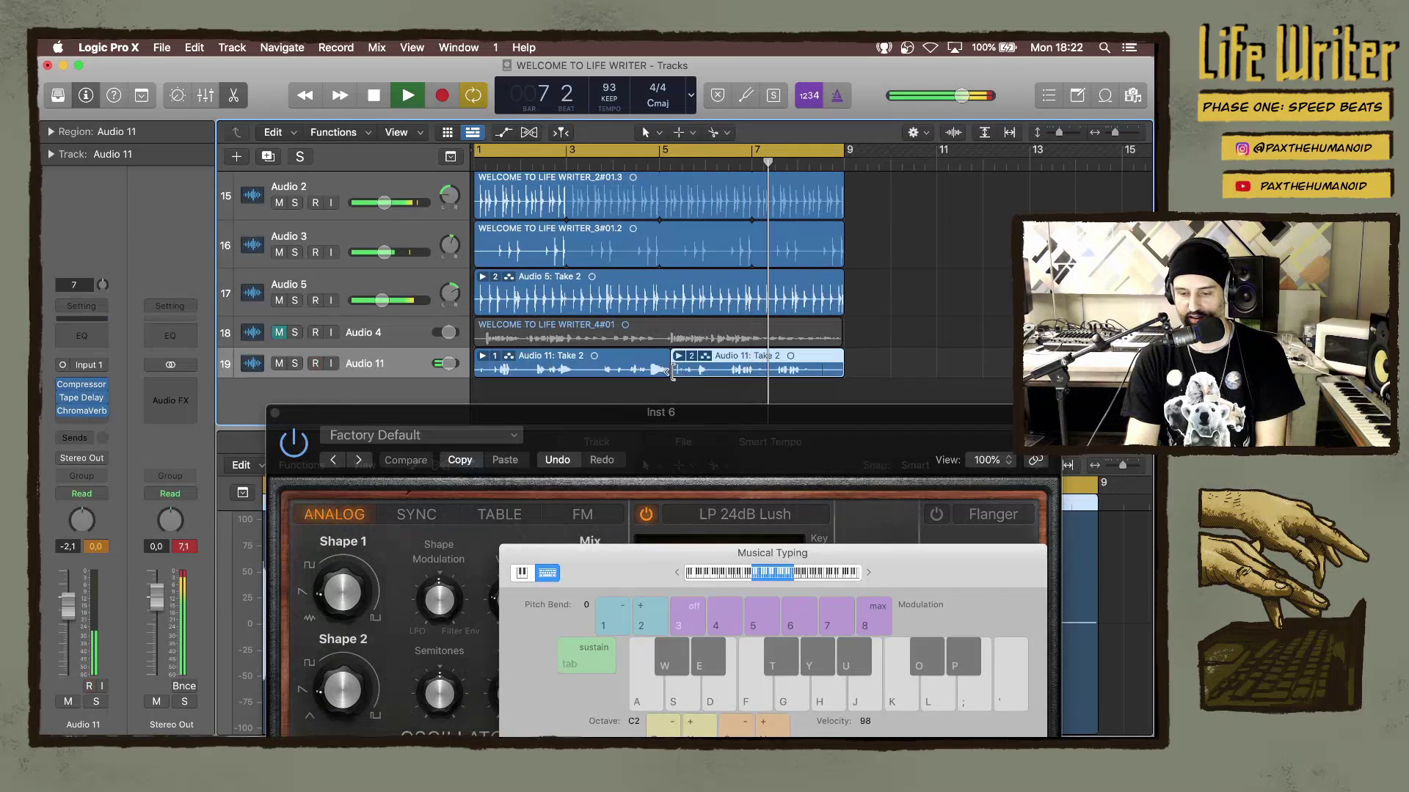
{"action": "left_click", "coordinate": [720, 372]}
{"action": "key", "text": "Delete"}
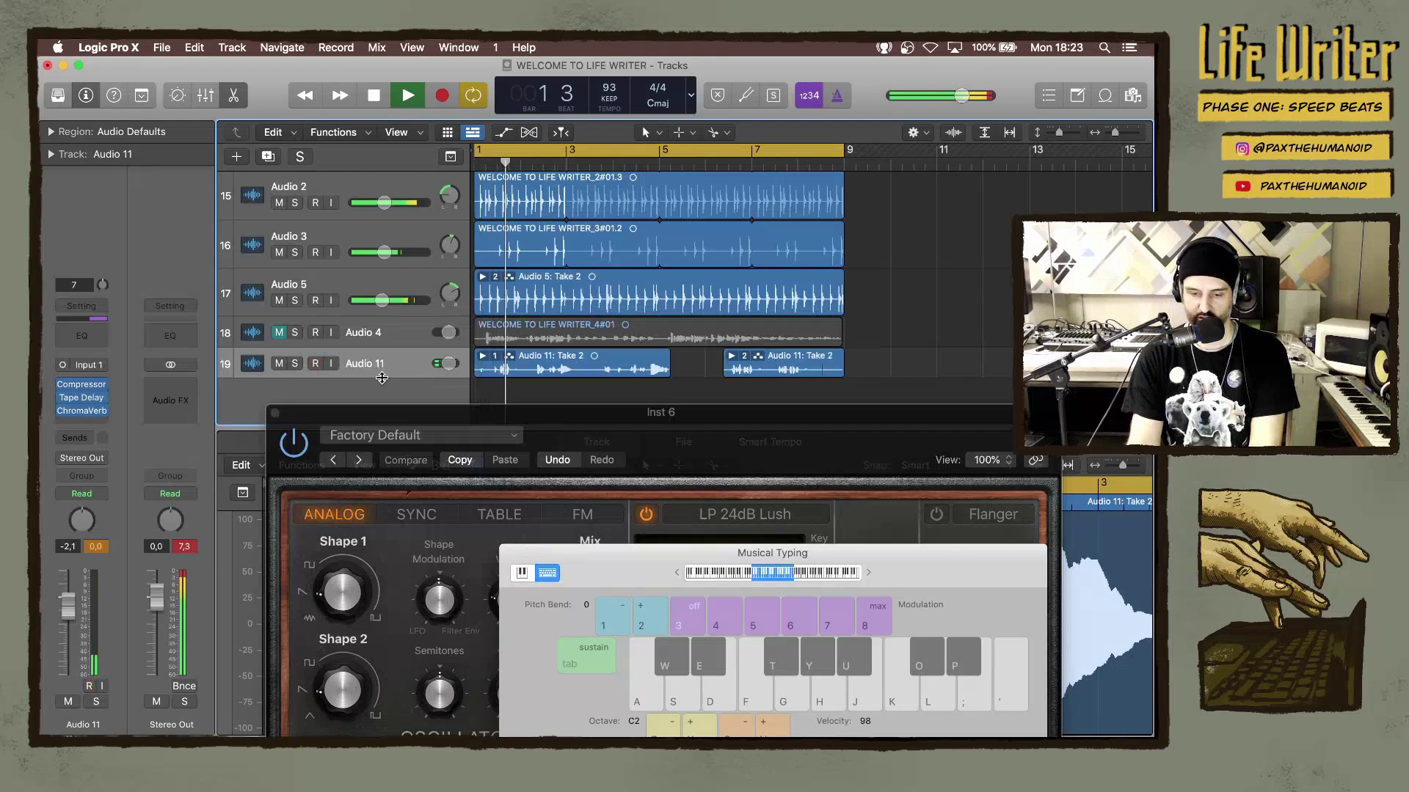
Increase the Audio 11 track's height and pan the track to -13.
{"action": "left_click_drag", "start_coordinate": [381, 378], "coordinate": [443, 411]}
{"action": "scroll", "coordinate": [431, 354], "scroll_direction": "down", "scroll_amount": 3}
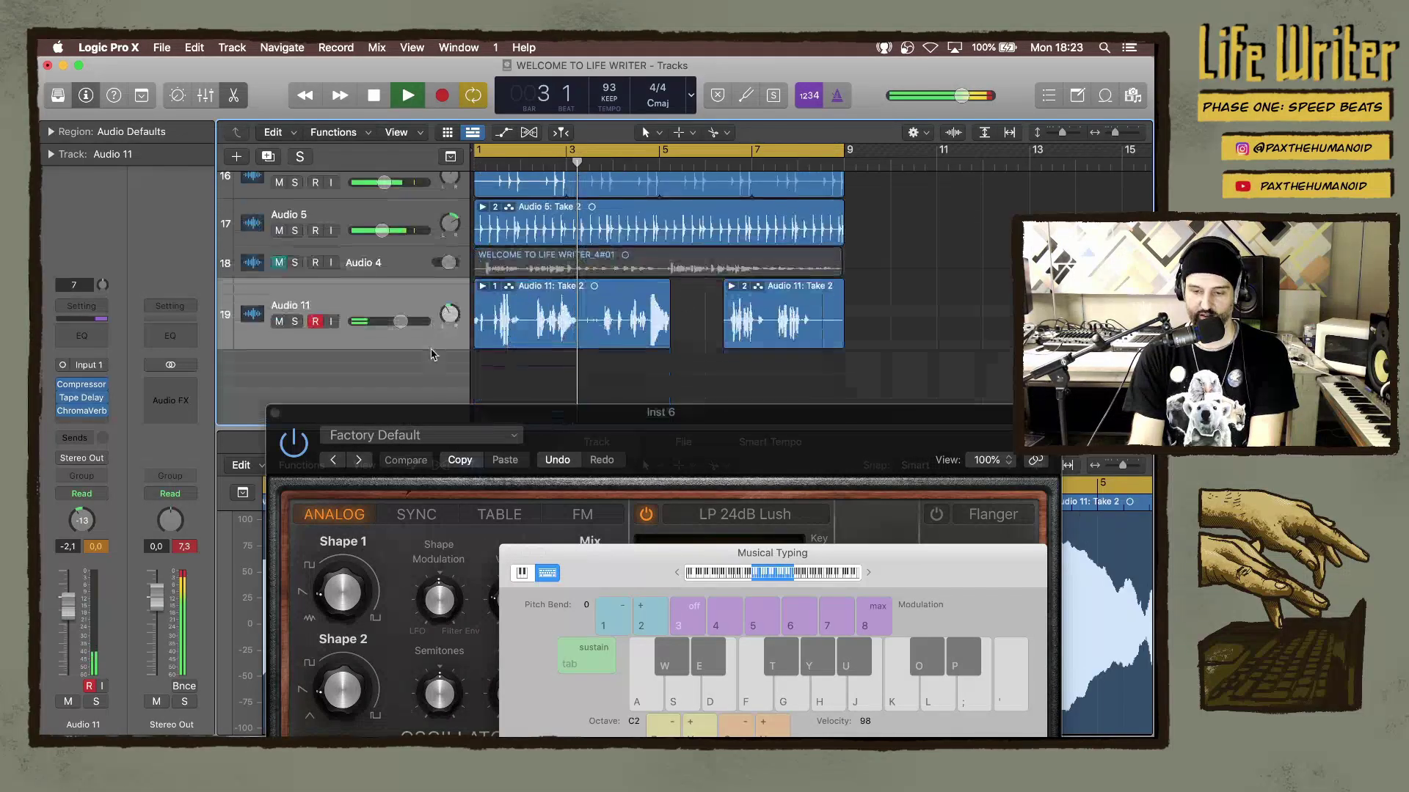
Split off and delete the opening sliver of the first Audio 11 region, up to about beat 2 of bar 1.
{"action": "key", "text": "space"}
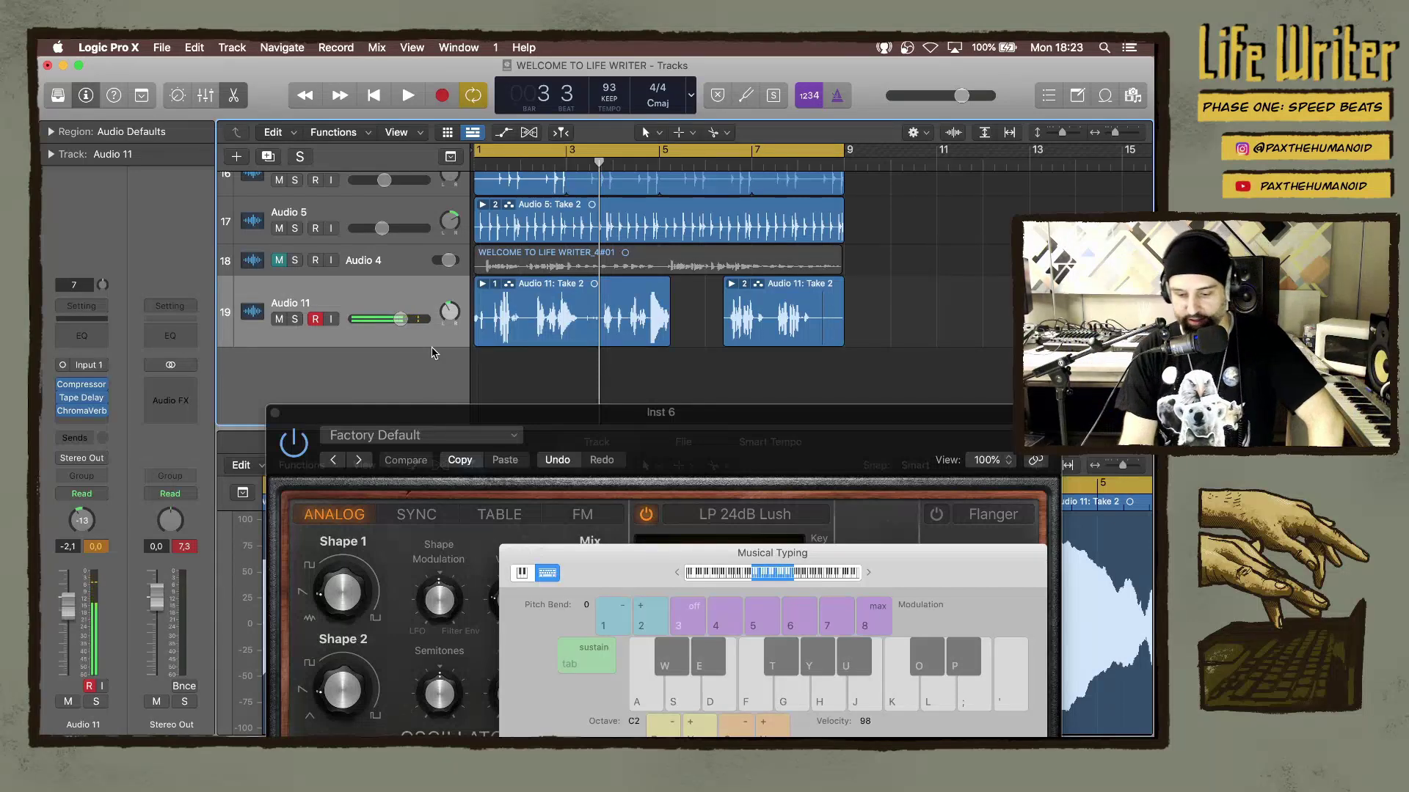
{"action": "key", "text": "space"}
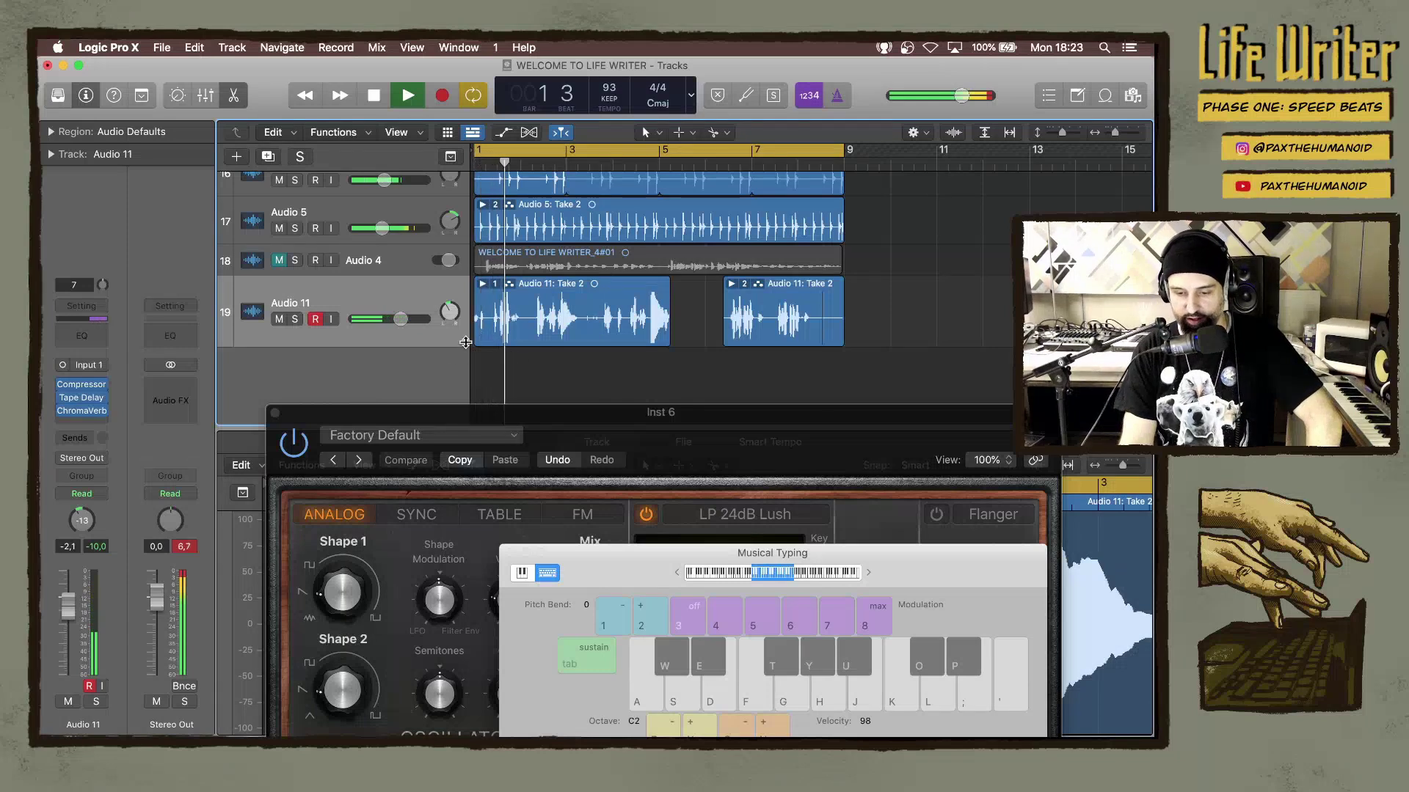
{"action": "left_click_drag", "start_coordinate": [478, 339], "coordinate": [484, 327]}
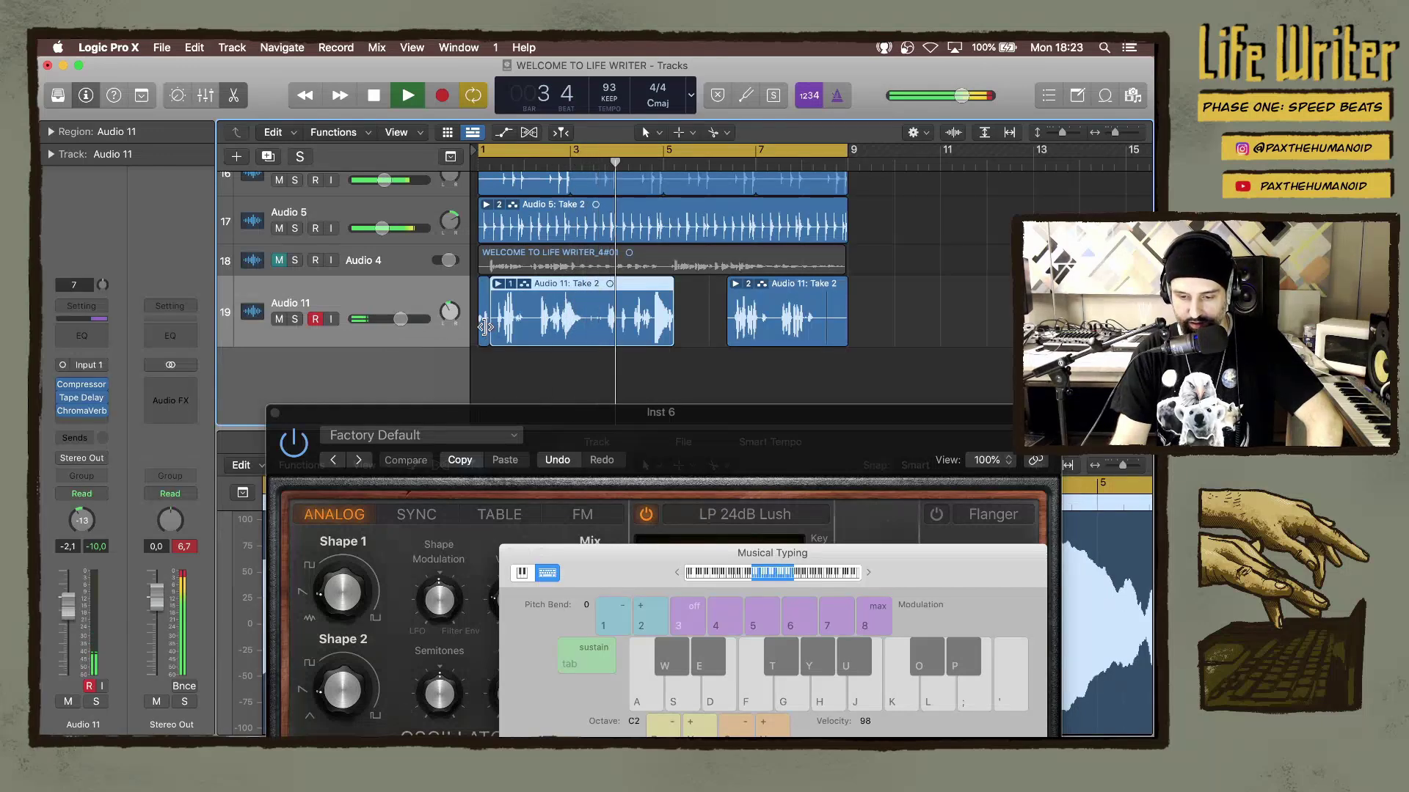
{"action": "left_click", "coordinate": [484, 327]}
{"action": "scroll", "coordinate": [526, 319], "scroll_direction": "up", "scroll_amount": 1}
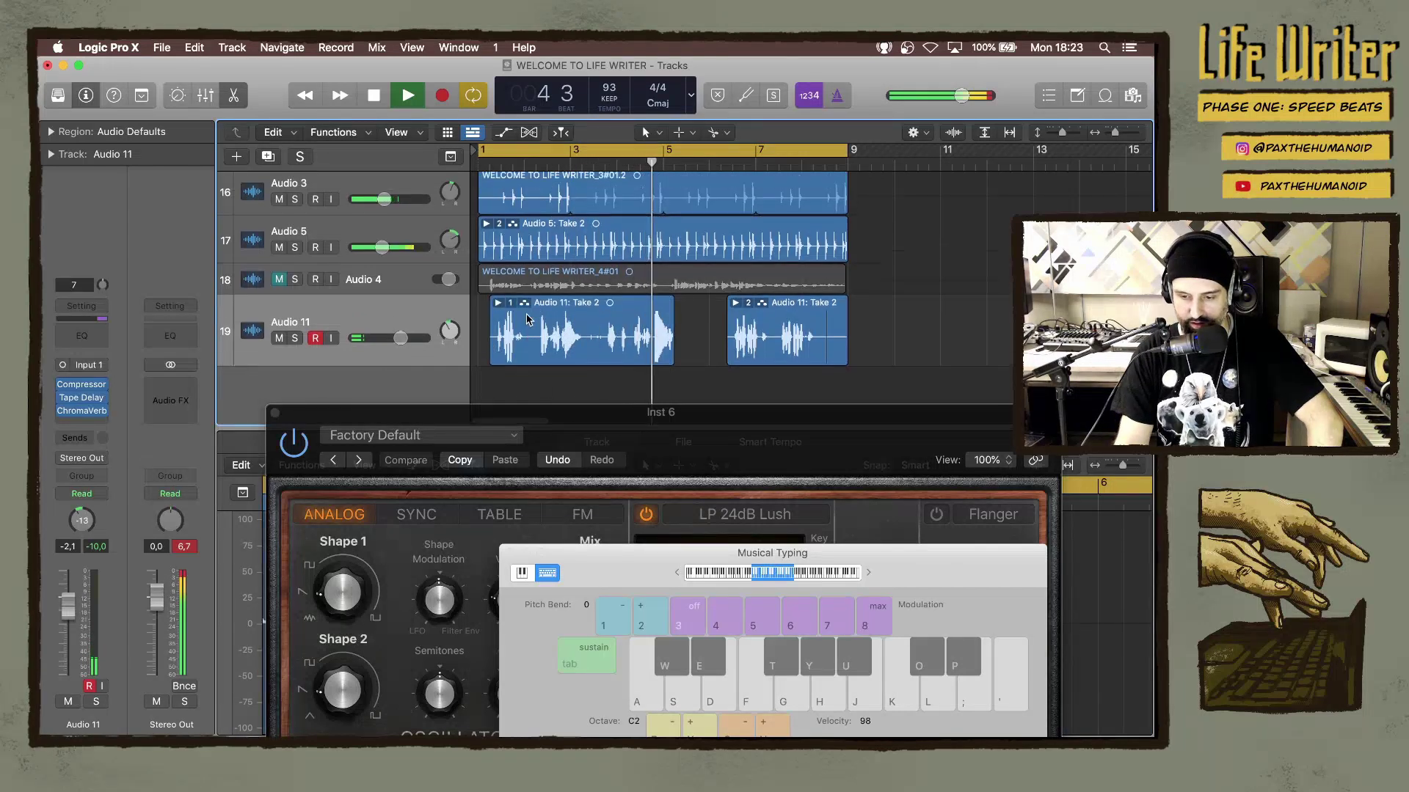
Select the Inst 6 track and play the arrangement from the start.
{"action": "scroll", "coordinate": [527, 319], "scroll_direction": "up", "scroll_amount": 15}
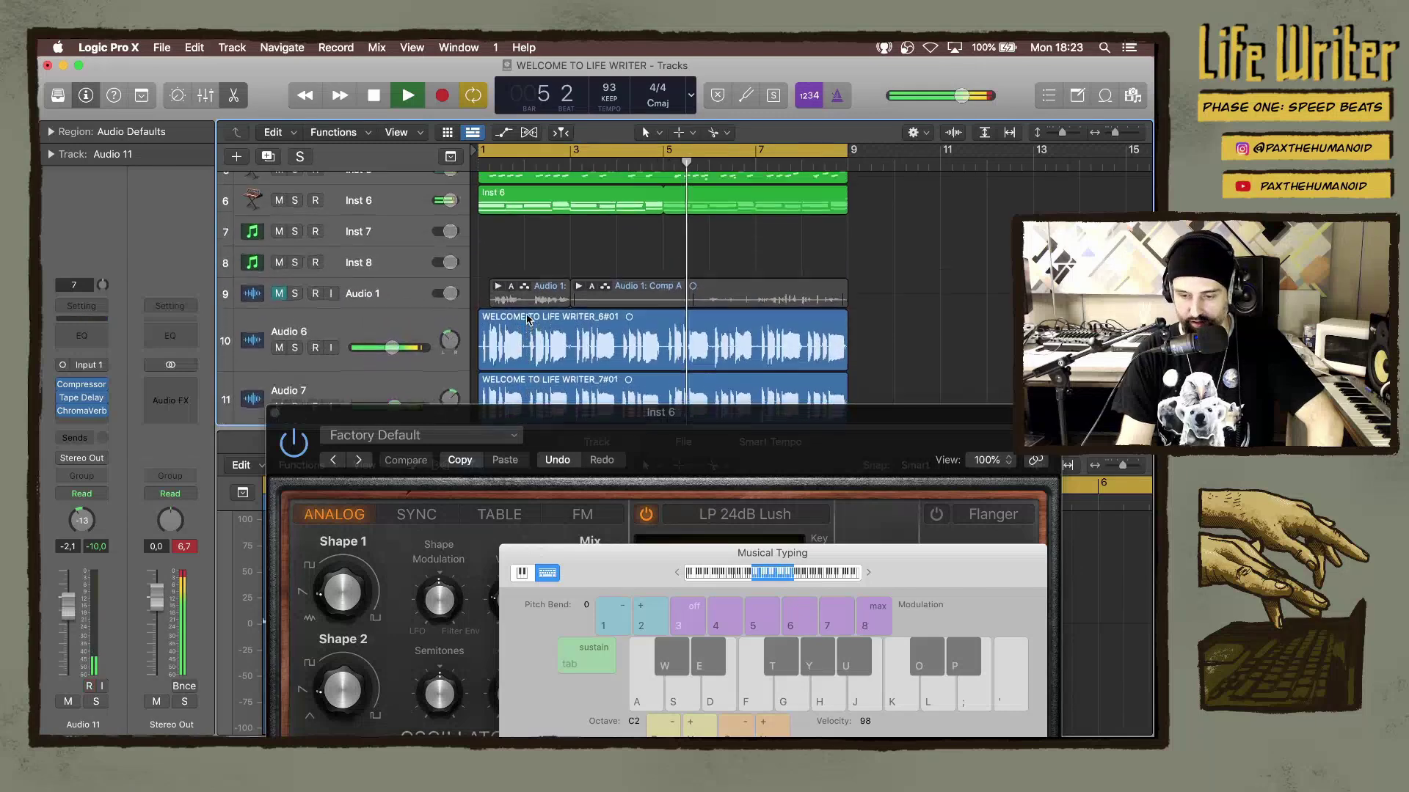
{"action": "scroll", "coordinate": [526, 319], "scroll_direction": "up", "scroll_amount": 5}
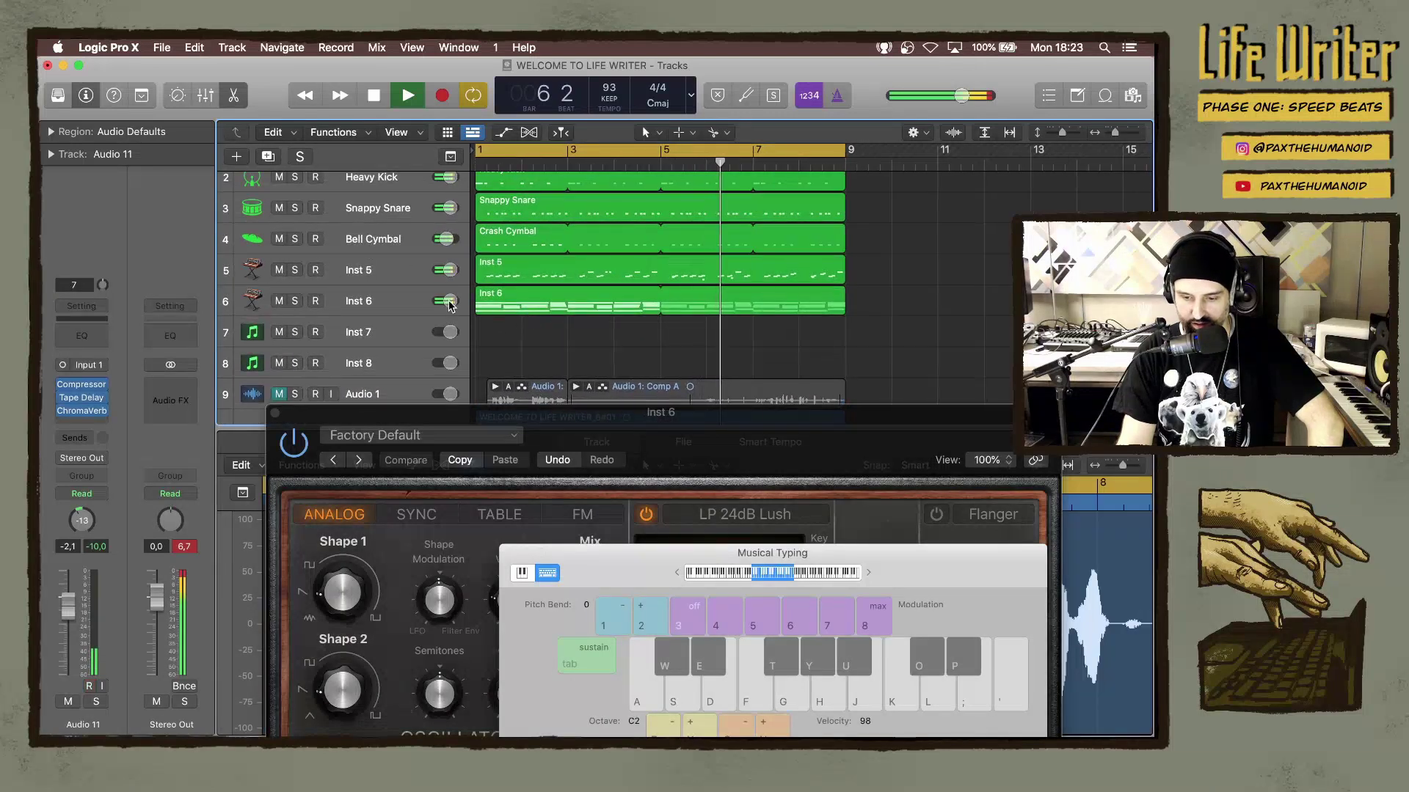
{"action": "left_click", "coordinate": [409, 307]}
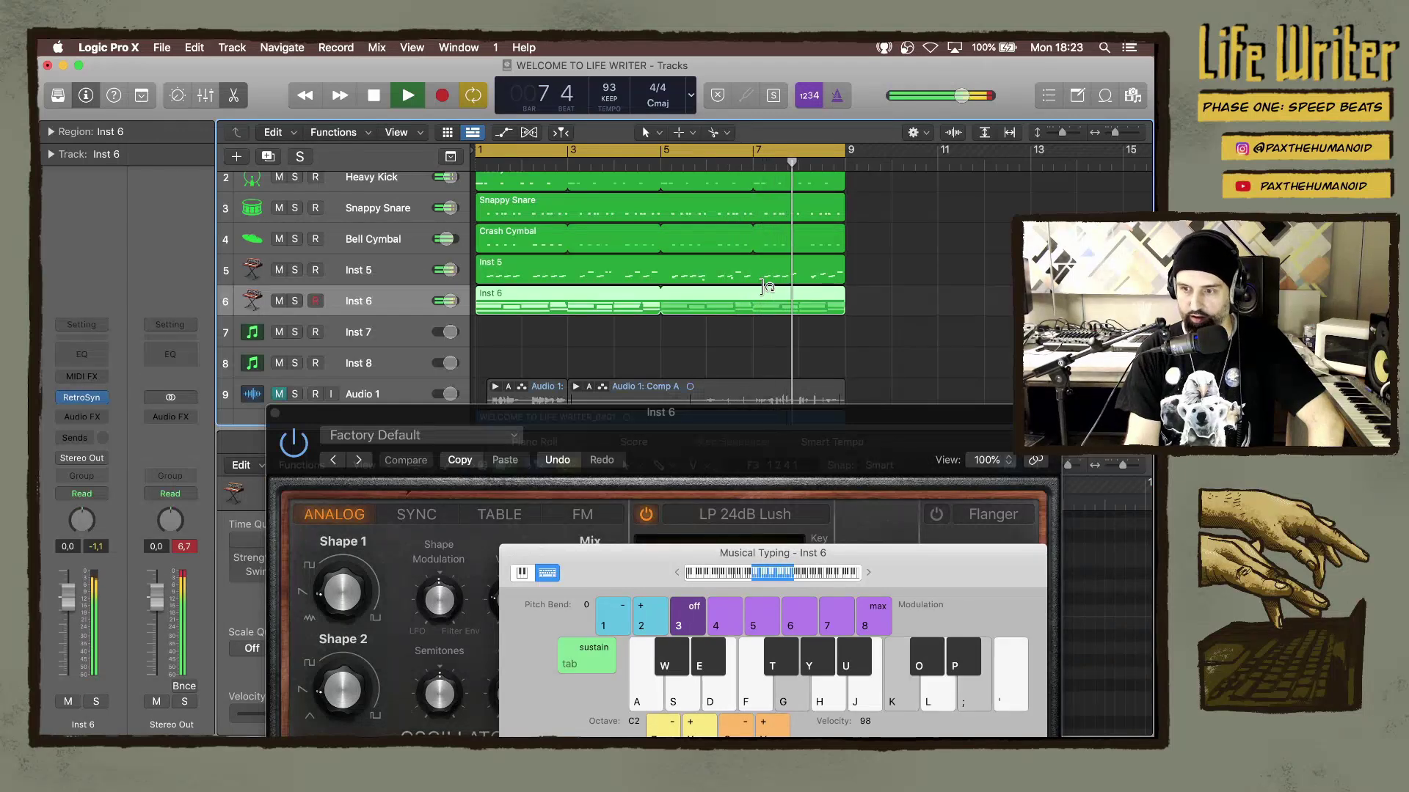
{"action": "key", "text": "space"}
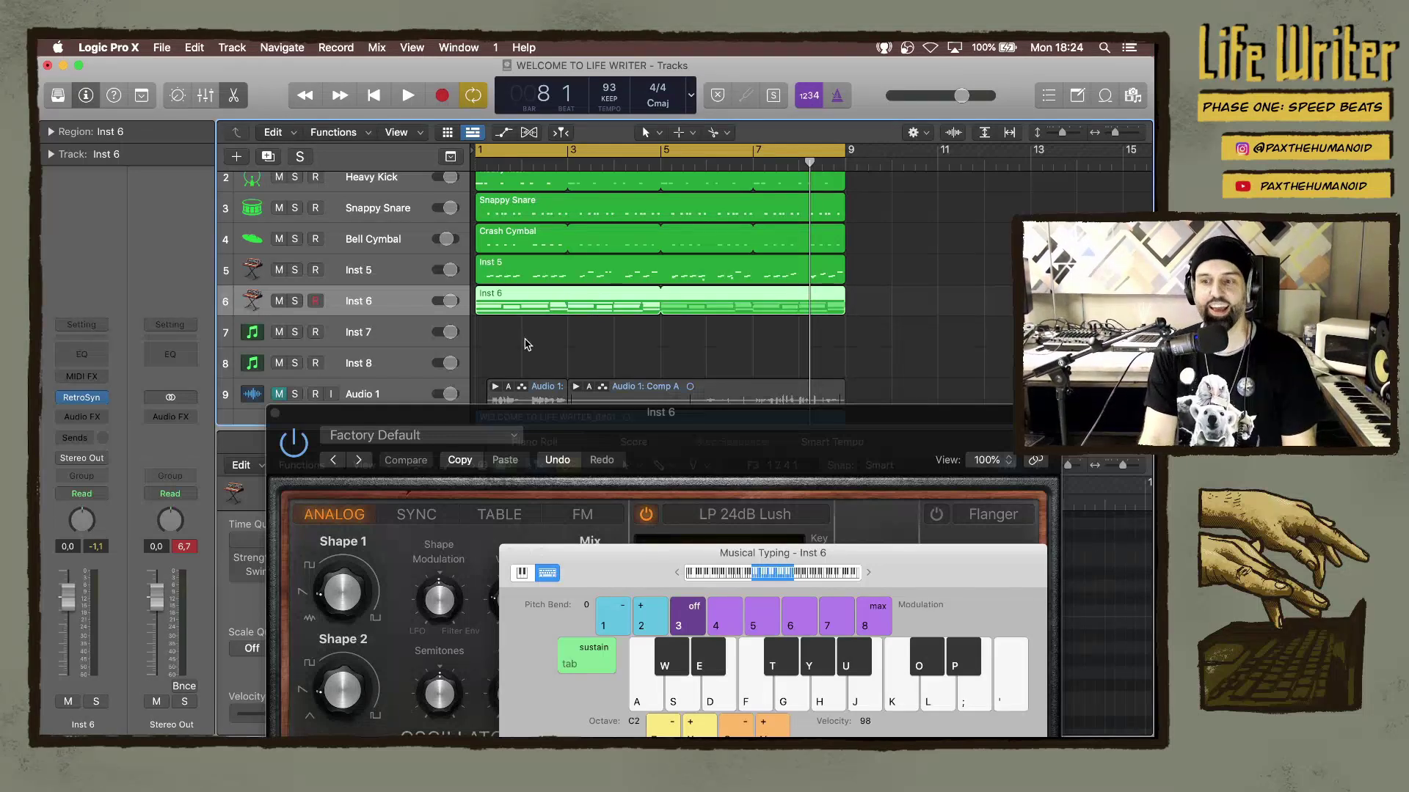
{"action": "key", "text": "Return"}
{"action": "key", "text": "space"}
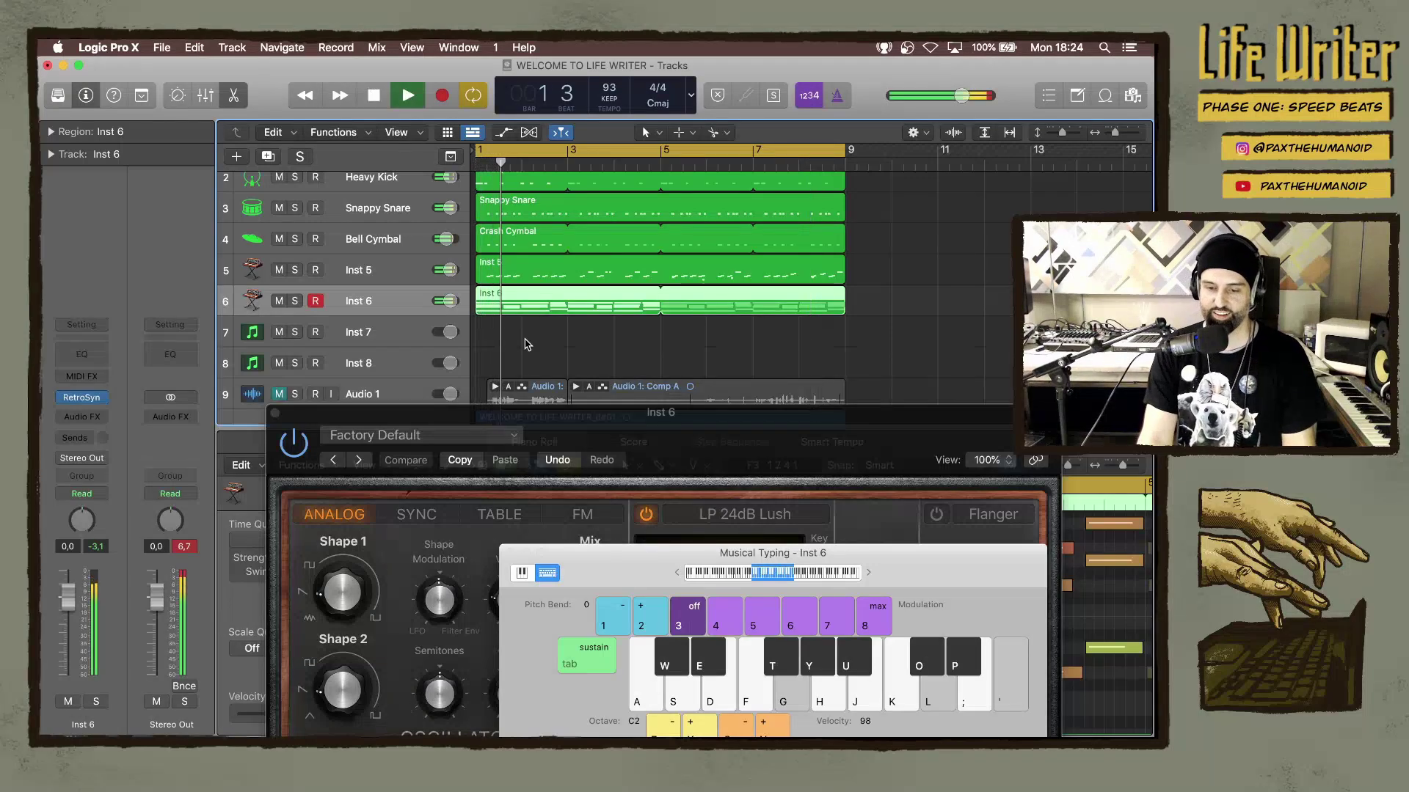
{"action": "key", "text": "l"}
{"action": "key", "text": "apostrophe"}
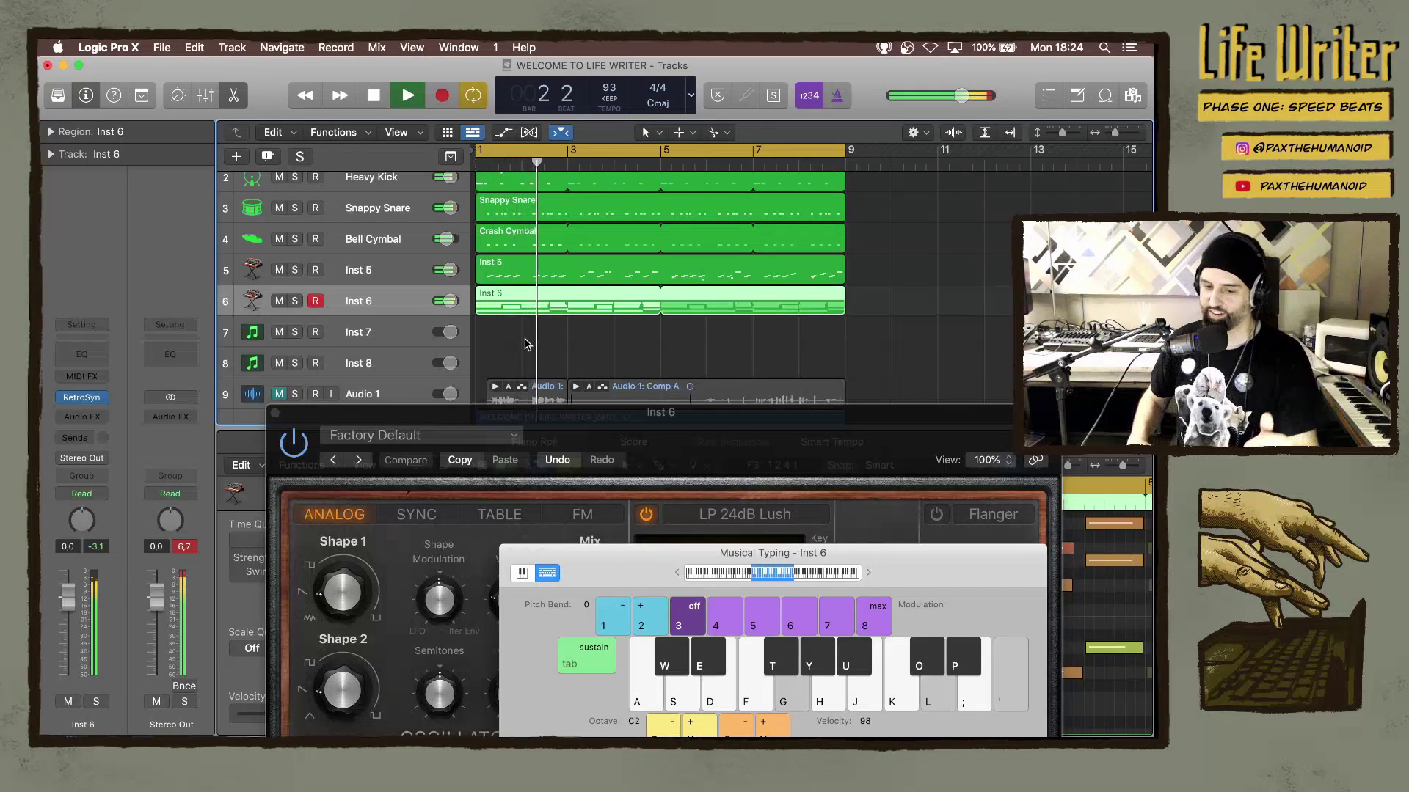
{"action": "key", "text": "g"}
{"action": "key", "text": "apostrophe"}
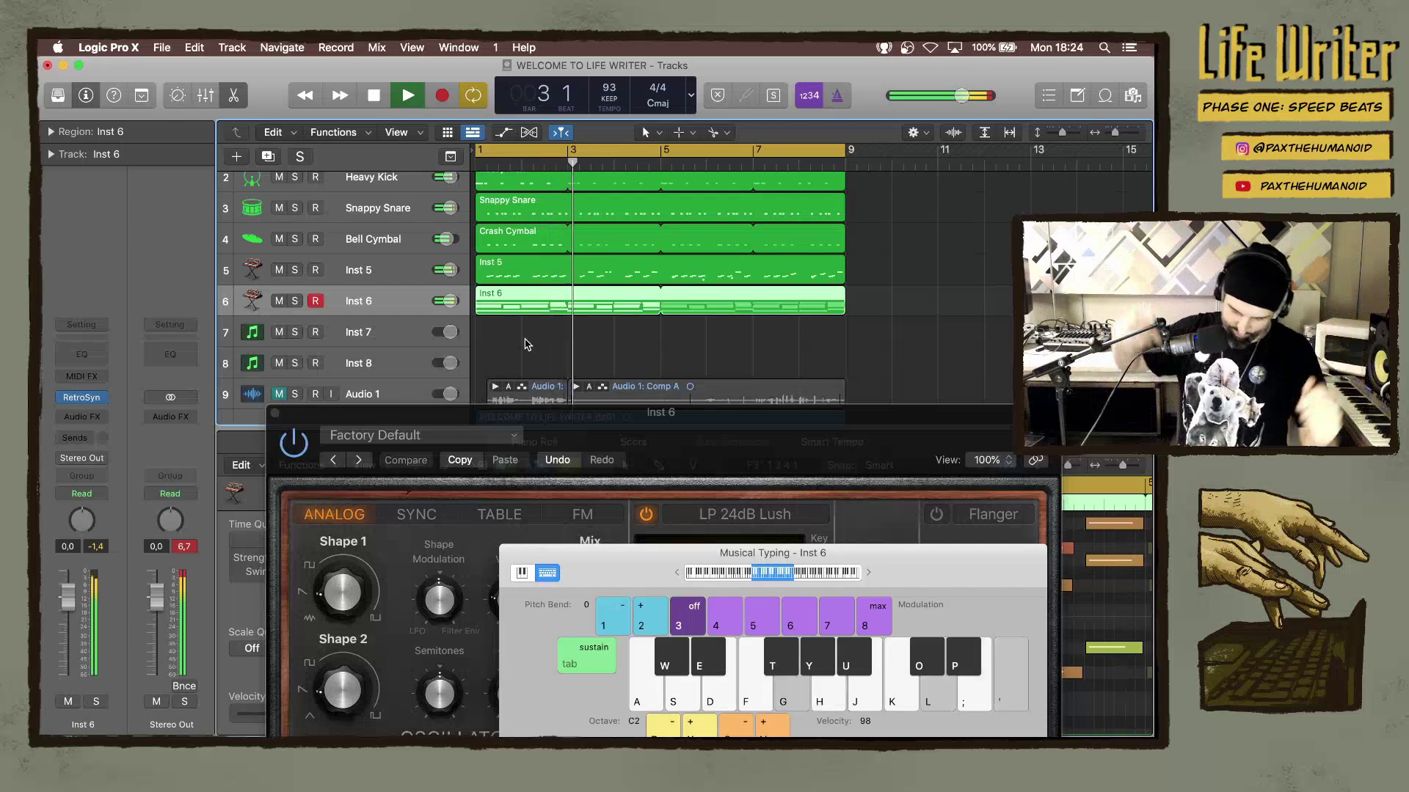
{"action": "key", "text": "l"}
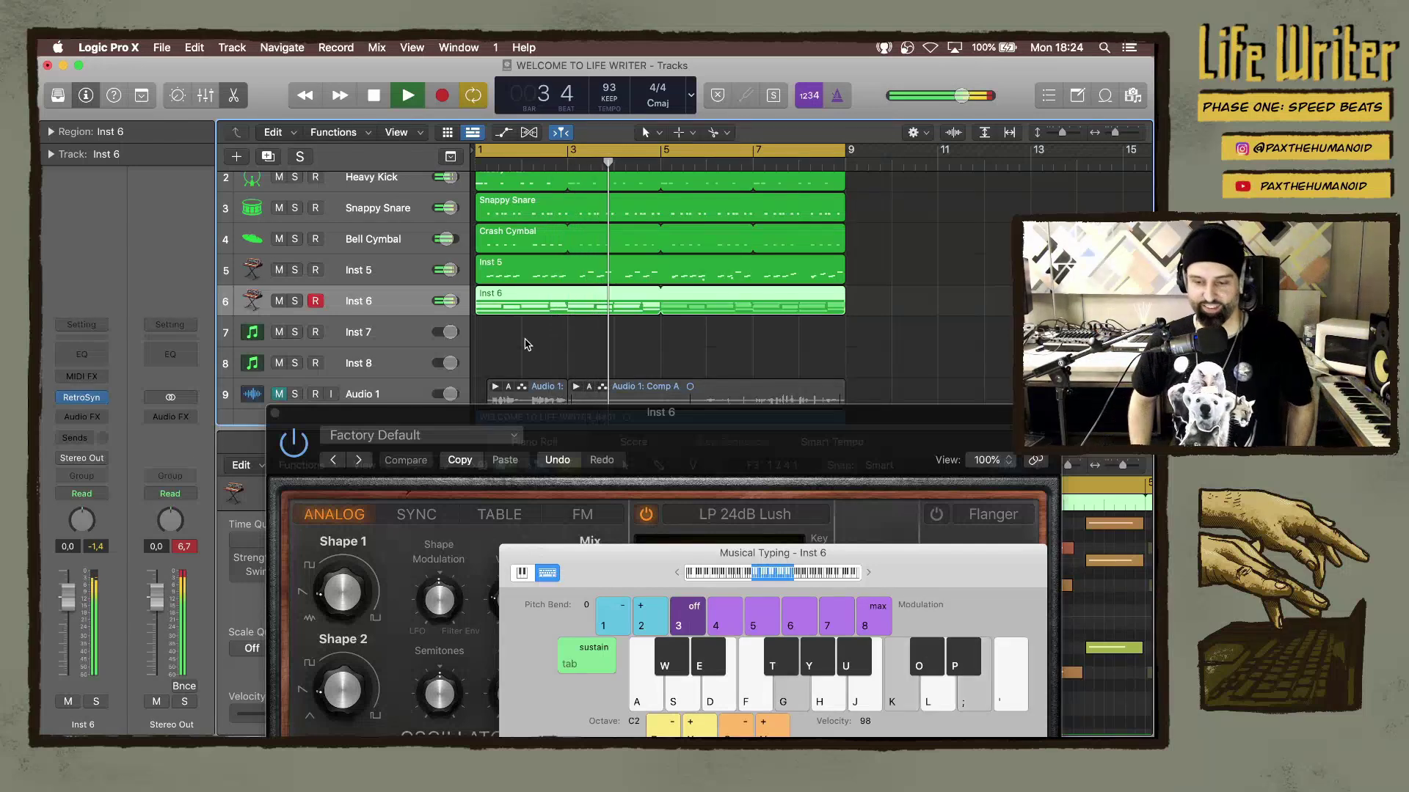
Select the Audio 11 track, look through the audio tracks during playback, and stop the playback.
{"action": "scroll", "coordinate": [525, 345], "scroll_direction": "down", "scroll_amount": 5}
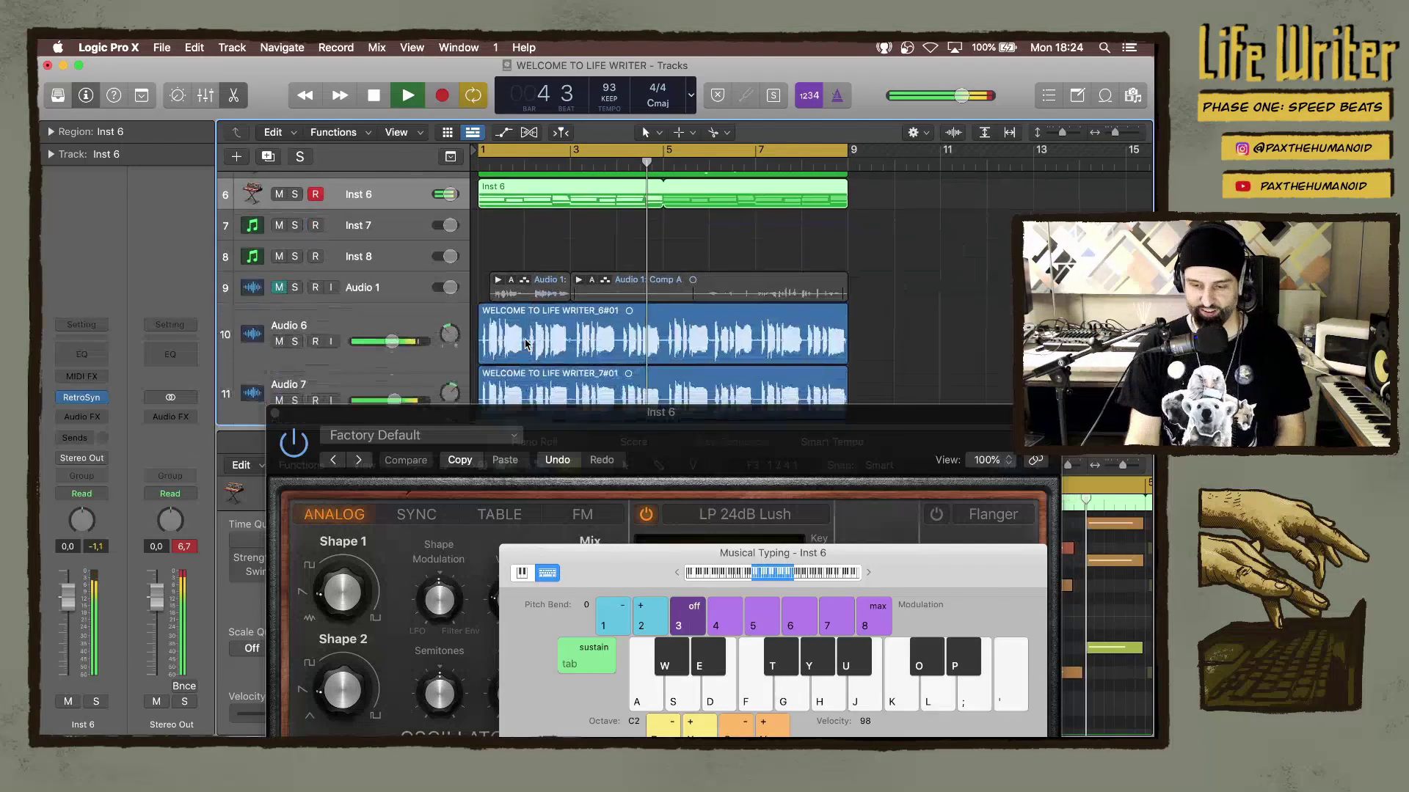
{"action": "scroll", "coordinate": [525, 344], "scroll_direction": "down", "scroll_amount": 6}
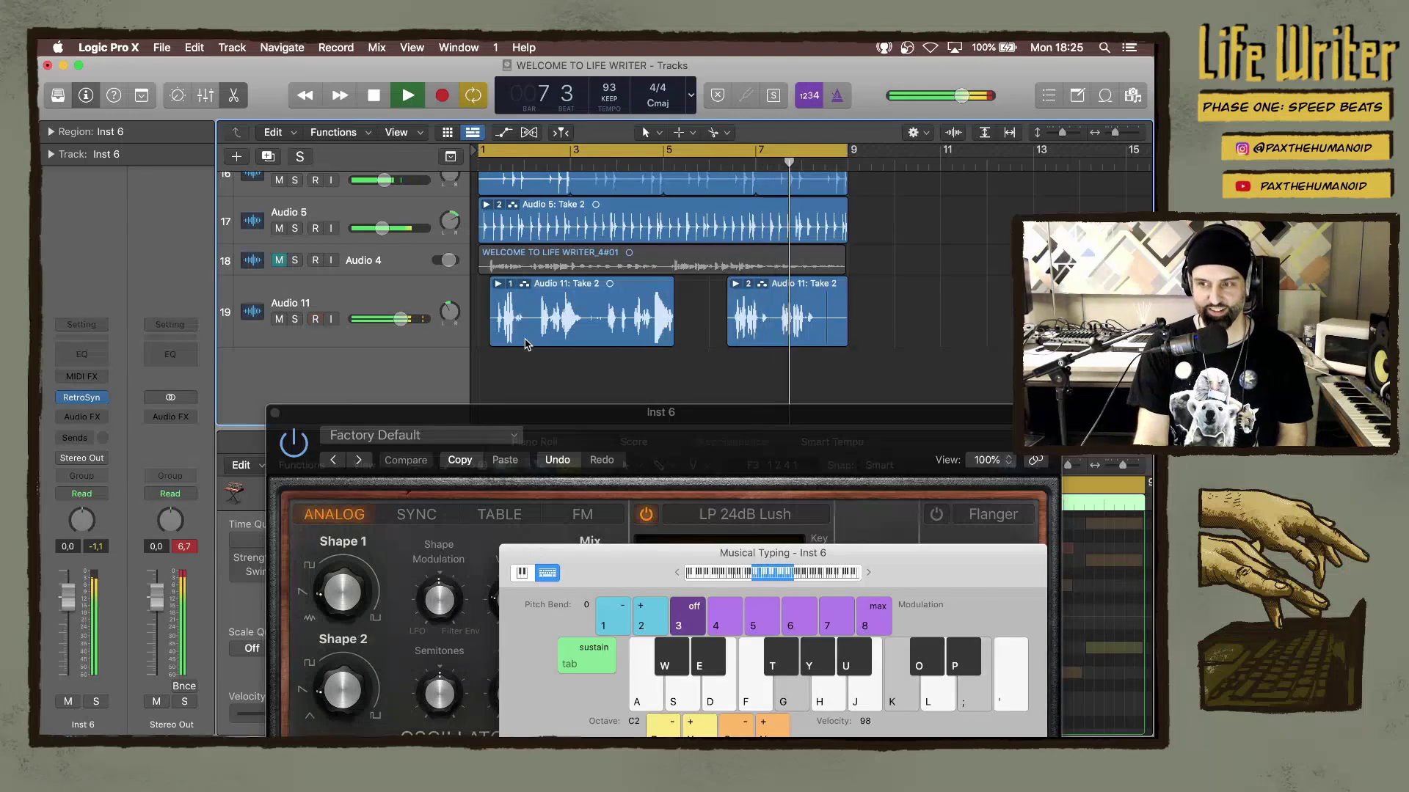
{"action": "left_click", "coordinate": [371, 299]}
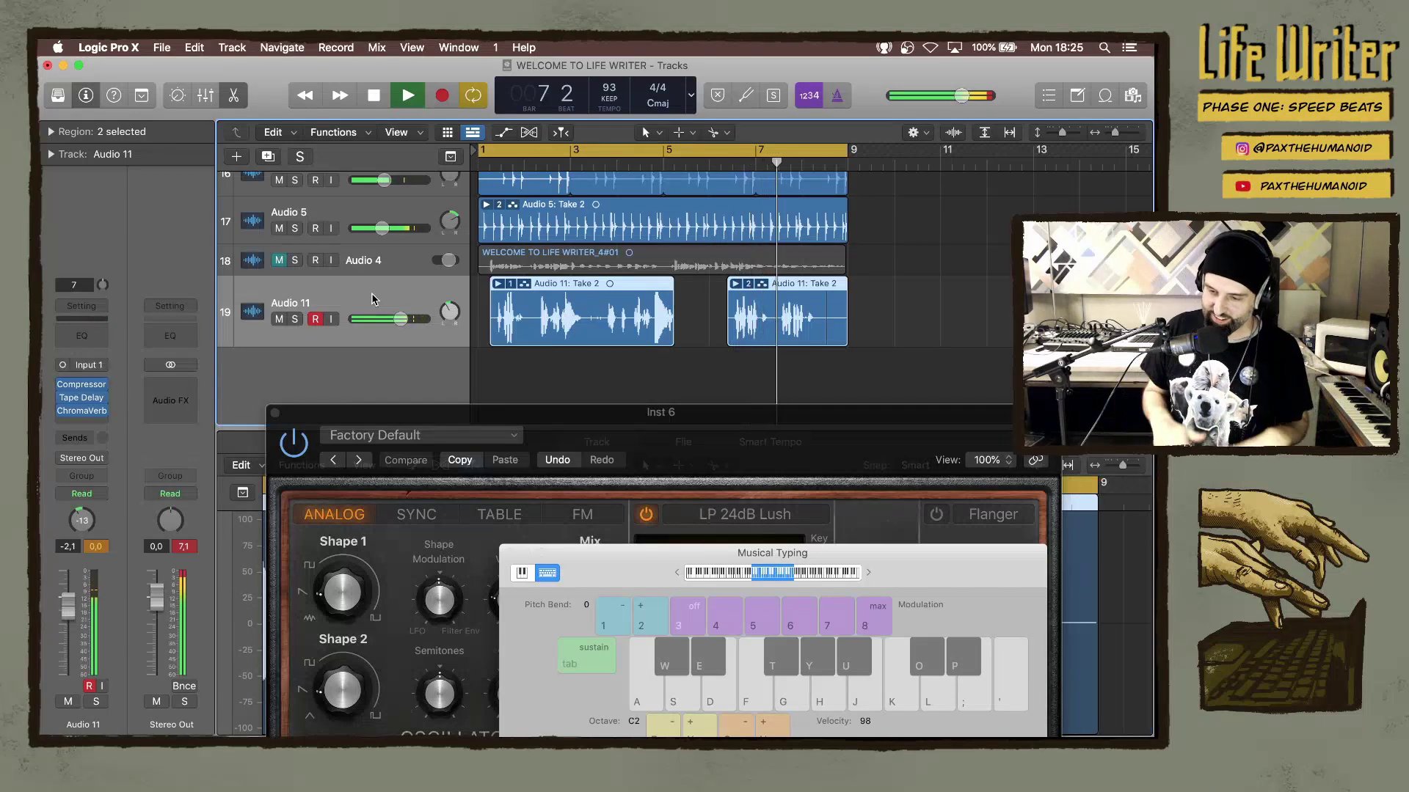
{"action": "scroll", "coordinate": [654, 307], "scroll_direction": "up", "scroll_amount": 10}
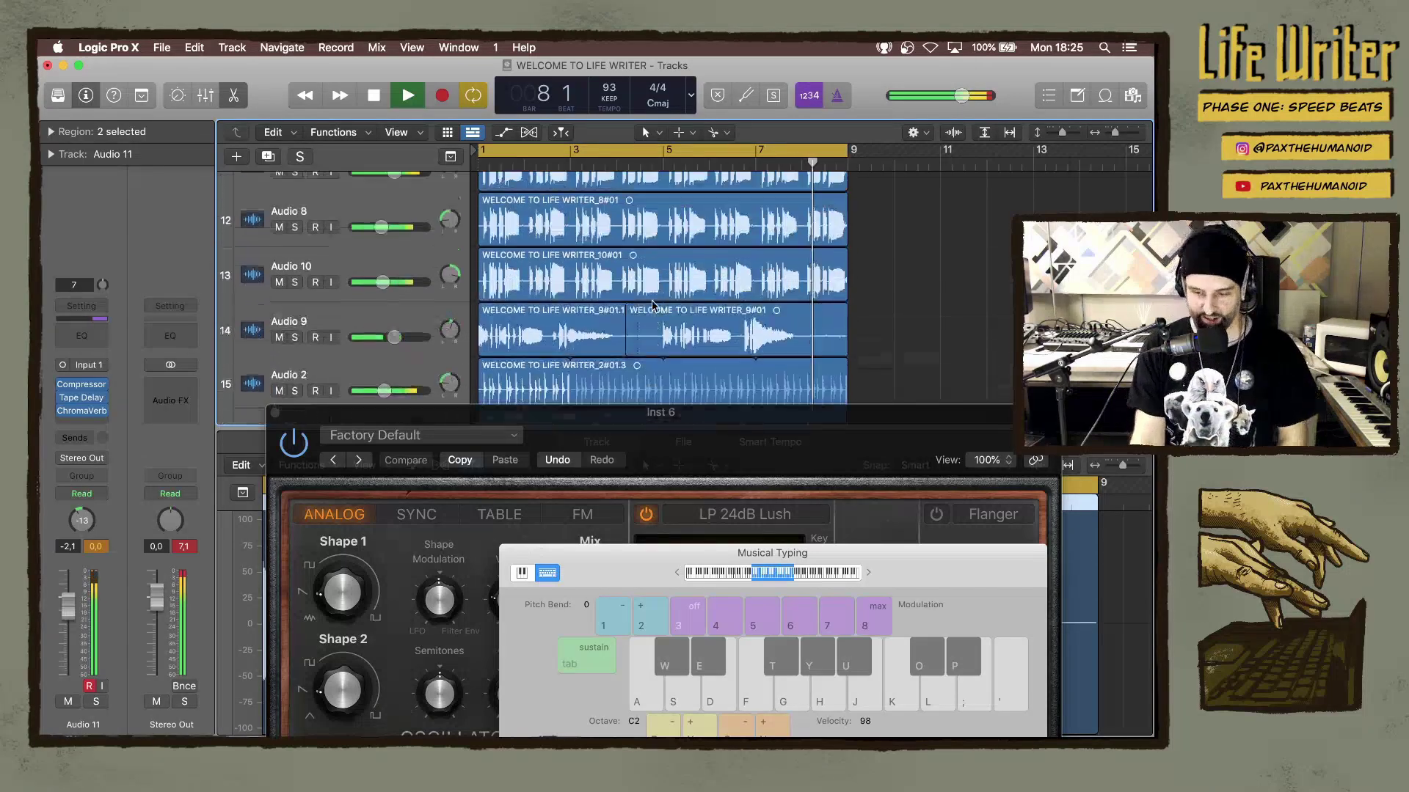
{"action": "scroll", "coordinate": [654, 307], "scroll_direction": "up", "scroll_amount": 1}
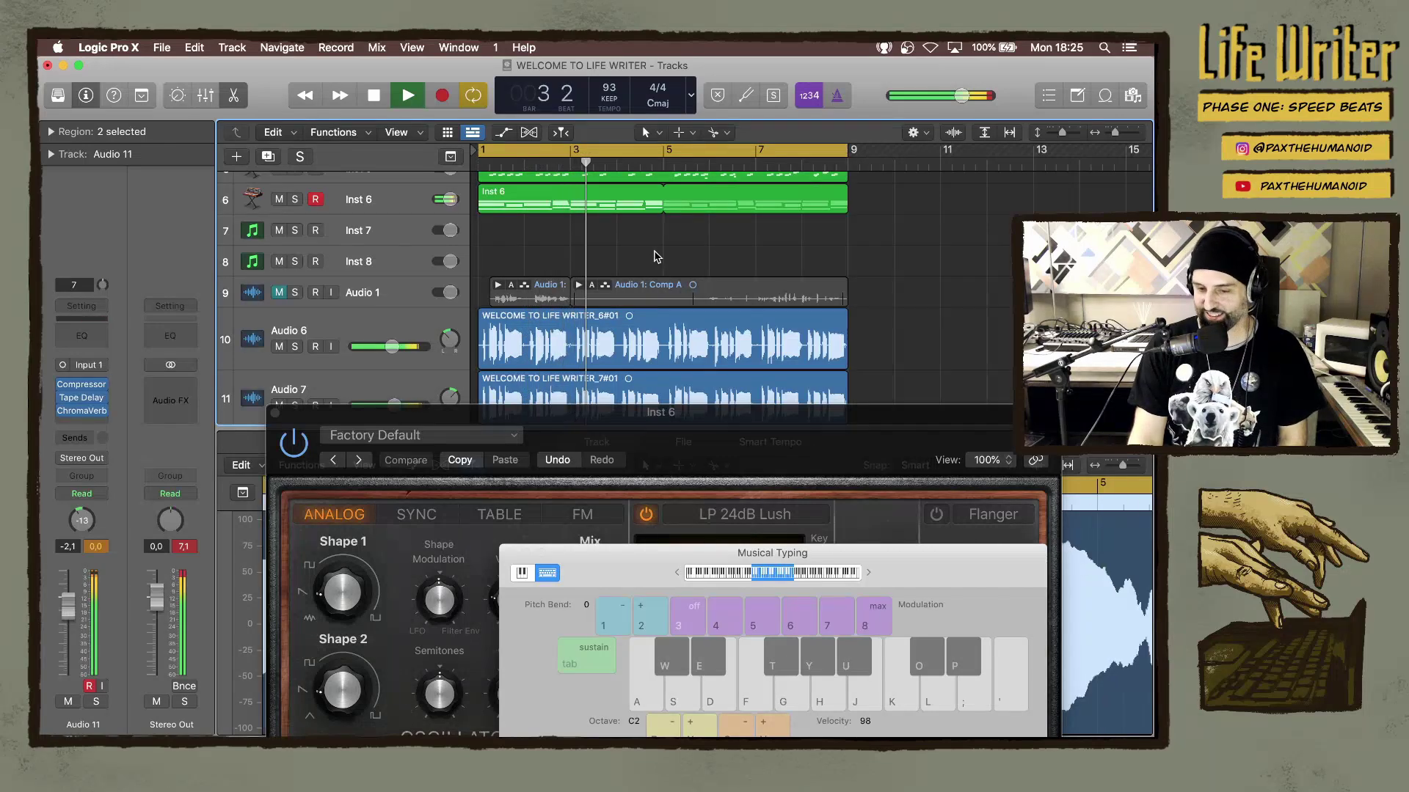
{"action": "scroll", "coordinate": [656, 256], "scroll_direction": "down", "scroll_amount": 10}
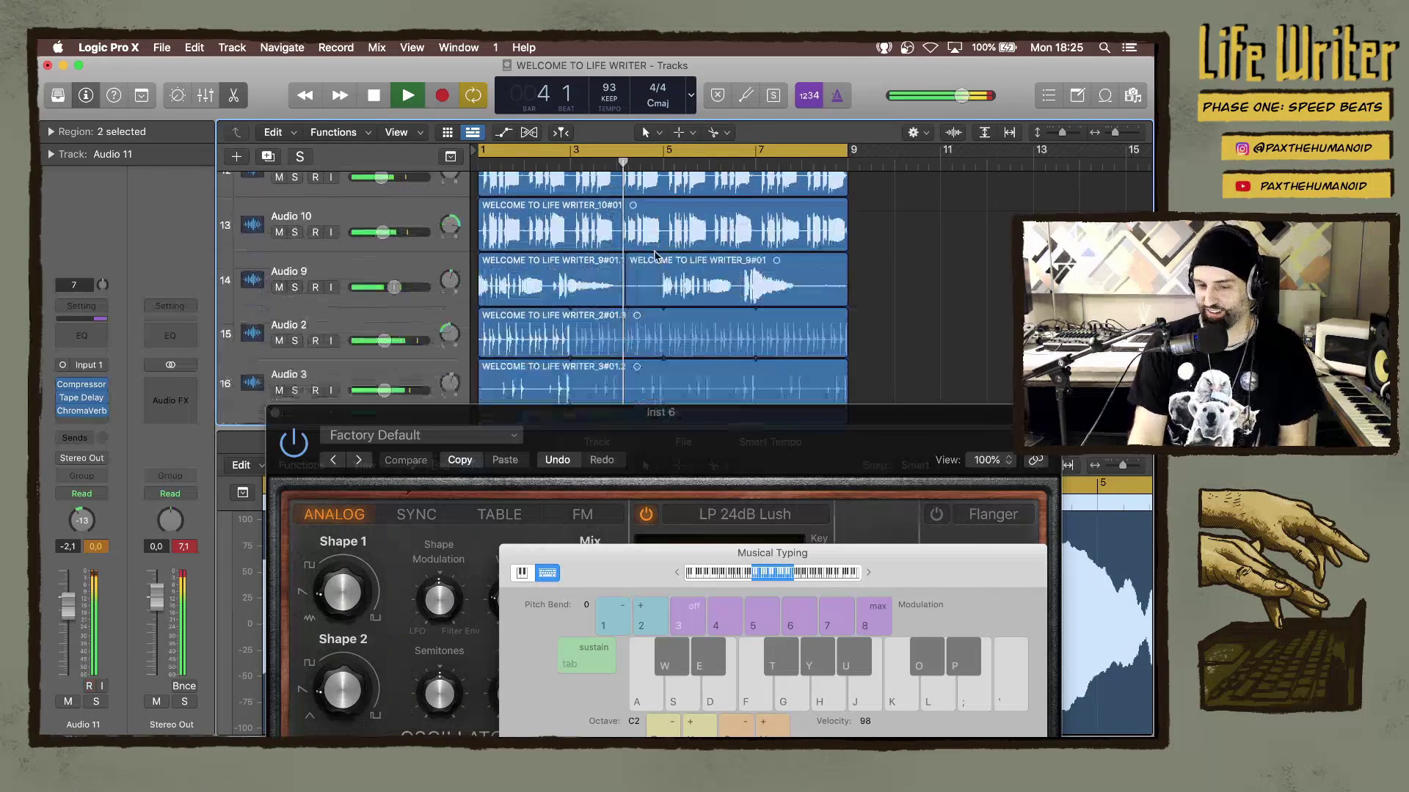
{"action": "scroll", "coordinate": [656, 256], "scroll_direction": "down", "scroll_amount": 2}
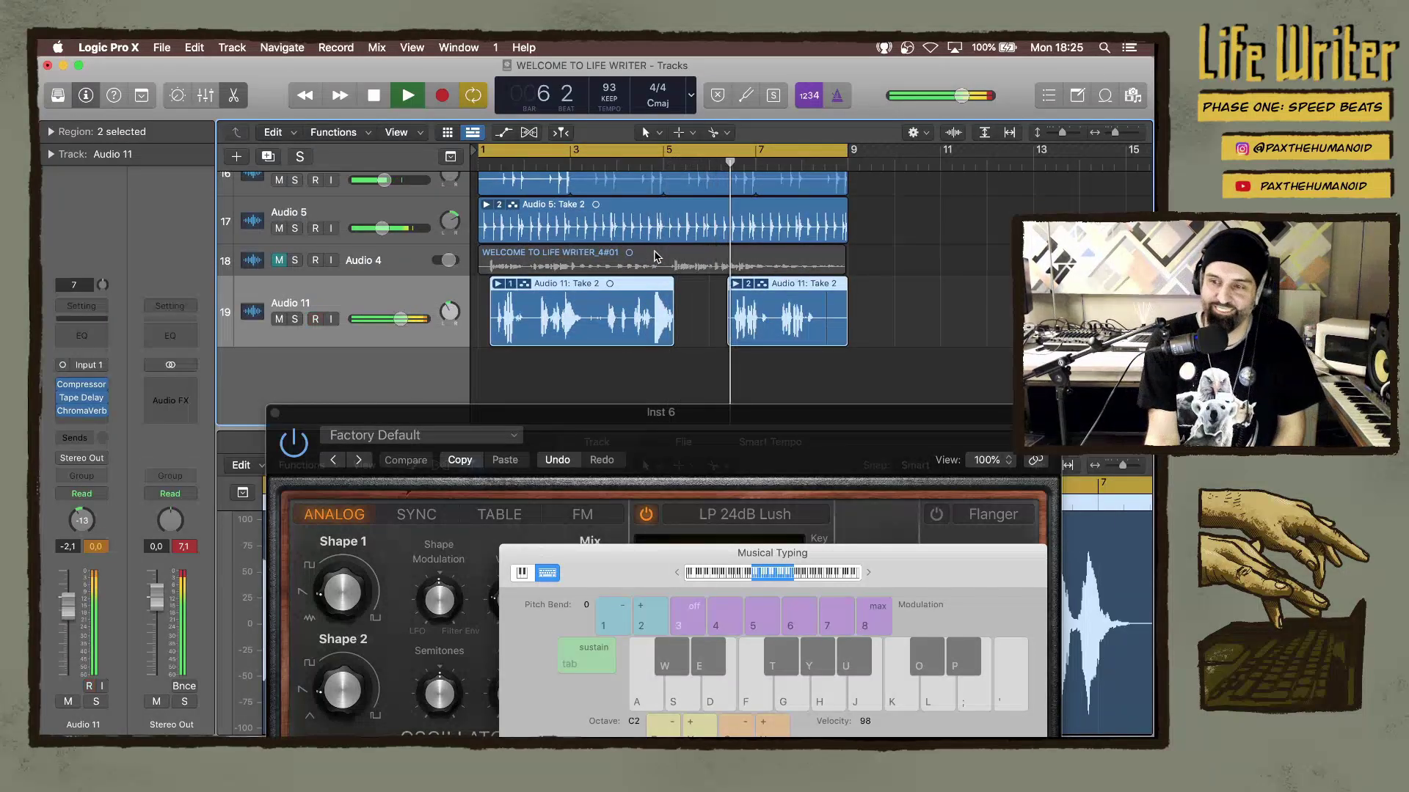
{"action": "key", "text": "space"}
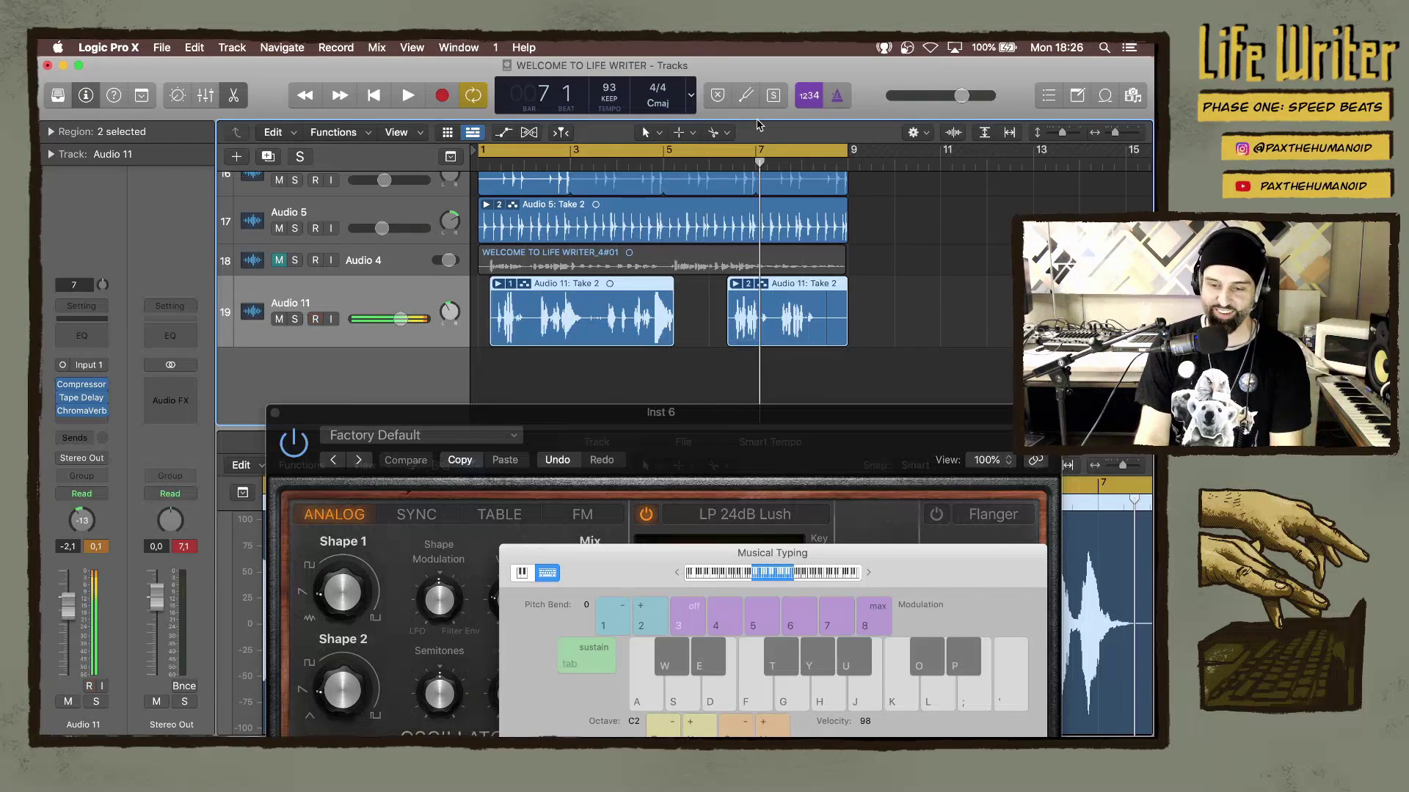
Solo the Audio 2, Audio 3 and Audio 5 tracks and play them.
{"action": "scroll", "coordinate": [638, 257], "scroll_direction": "up", "scroll_amount": 5}
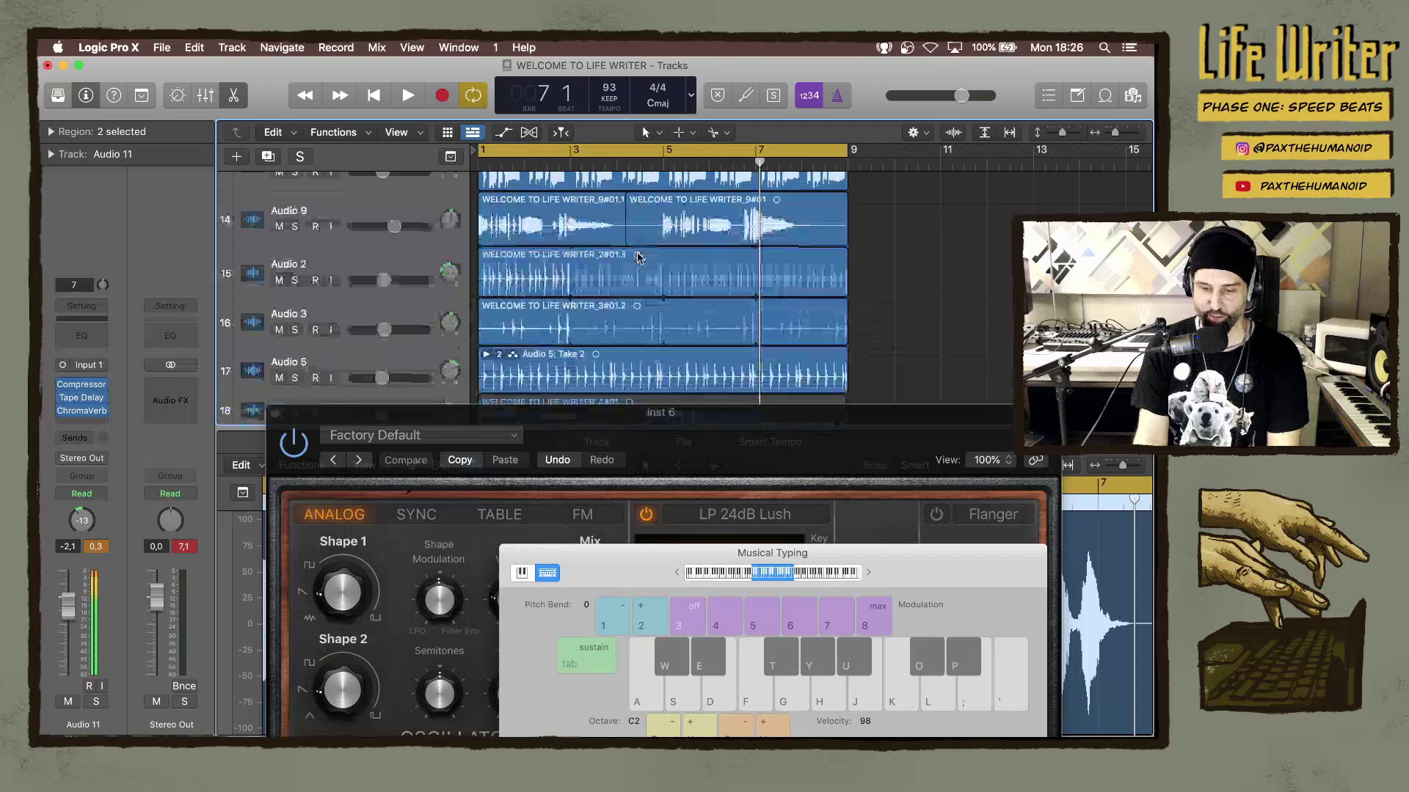
{"action": "scroll", "coordinate": [638, 257], "scroll_direction": "down", "scroll_amount": 3}
{"action": "scroll", "coordinate": [638, 257], "scroll_direction": "up", "scroll_amount": 3}
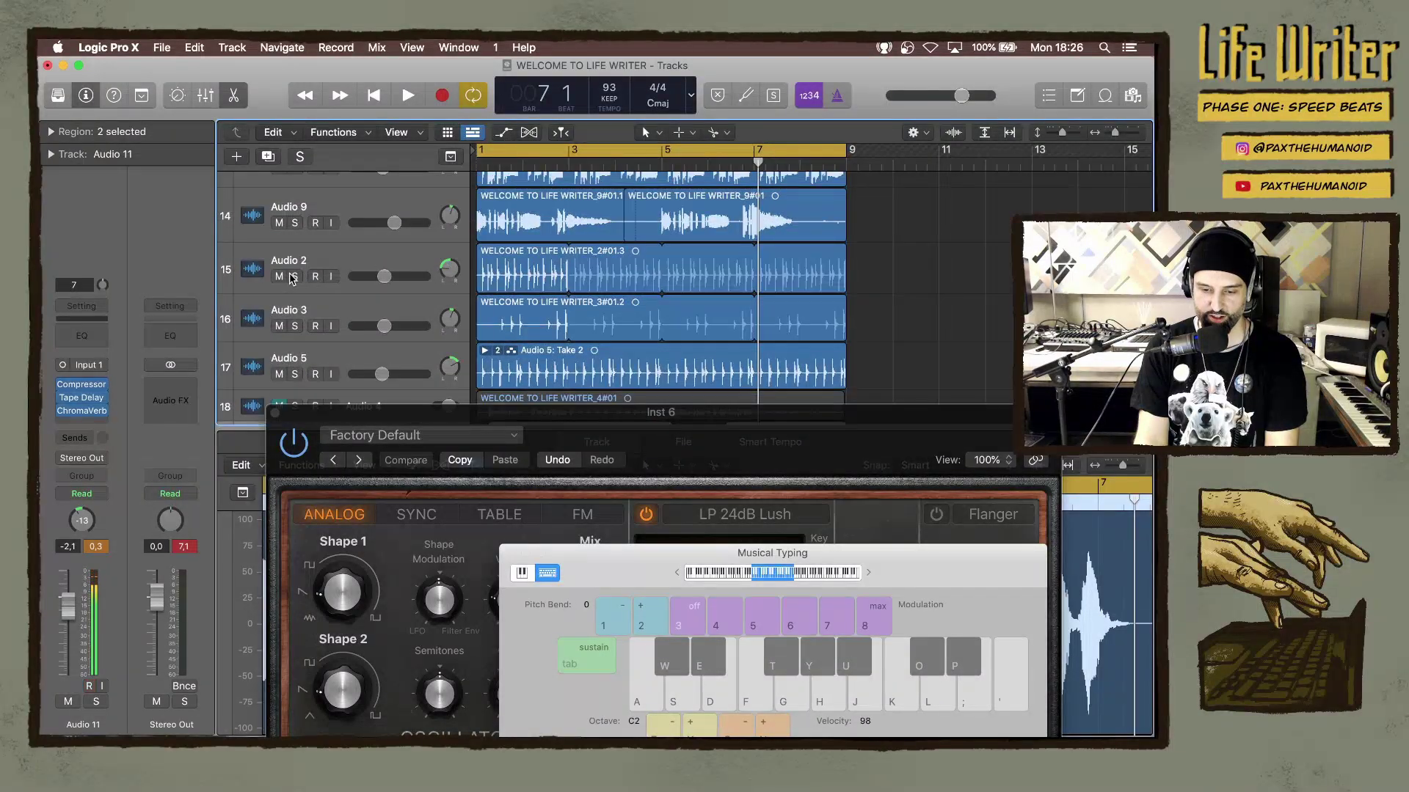
{"action": "left_click_drag", "start_coordinate": [292, 277], "coordinate": [297, 373]}
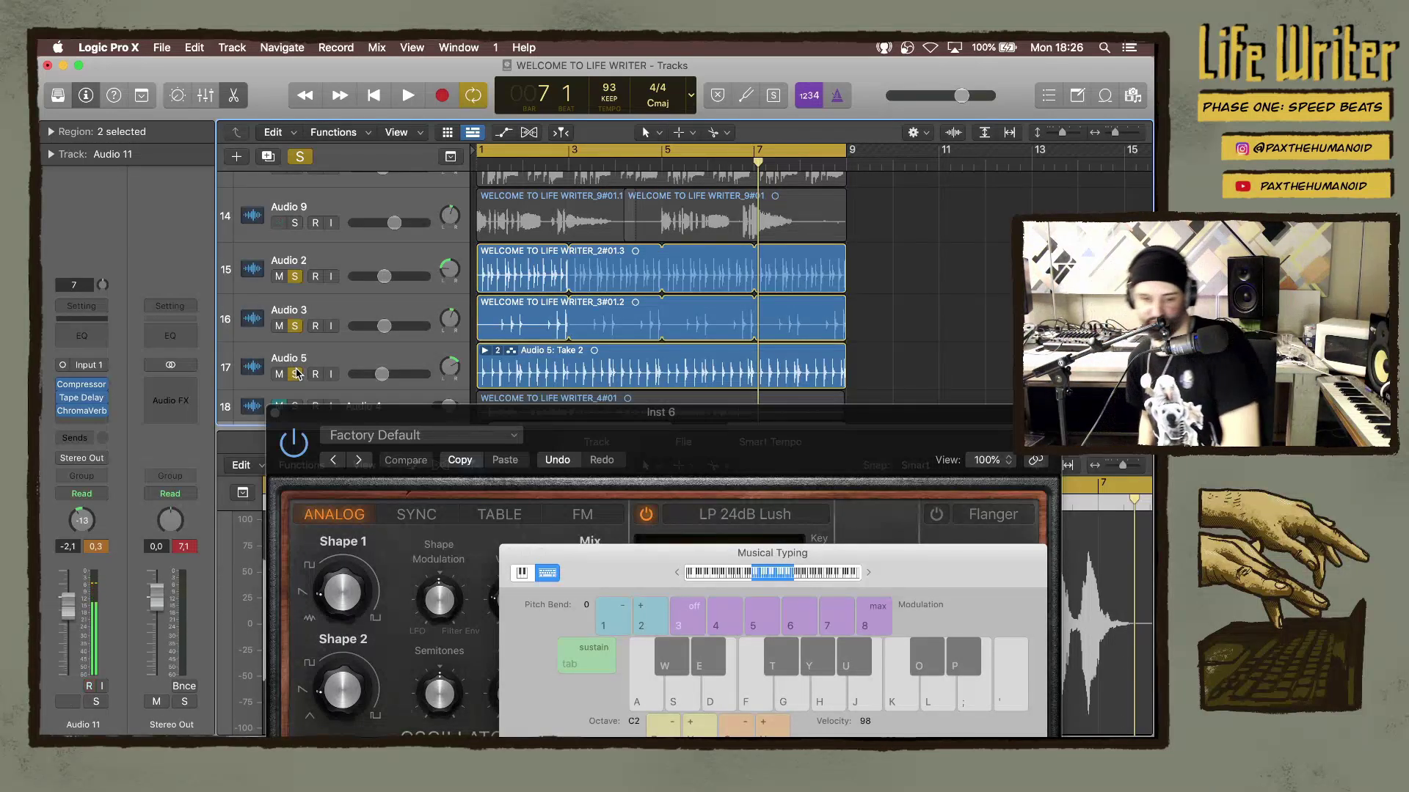
{"action": "key", "text": "space"}
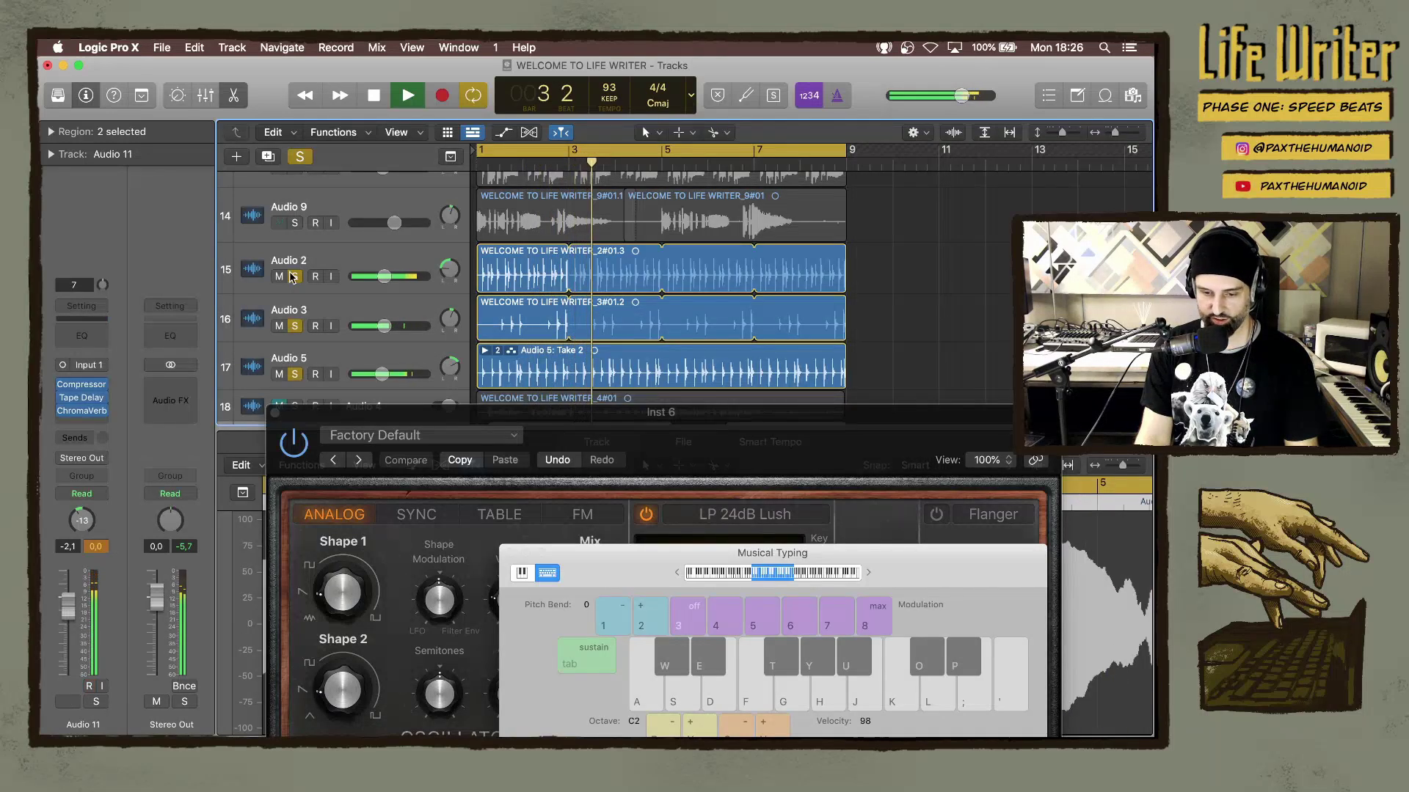
{"action": "scroll", "coordinate": [301, 242], "scroll_direction": "up", "scroll_amount": 3}
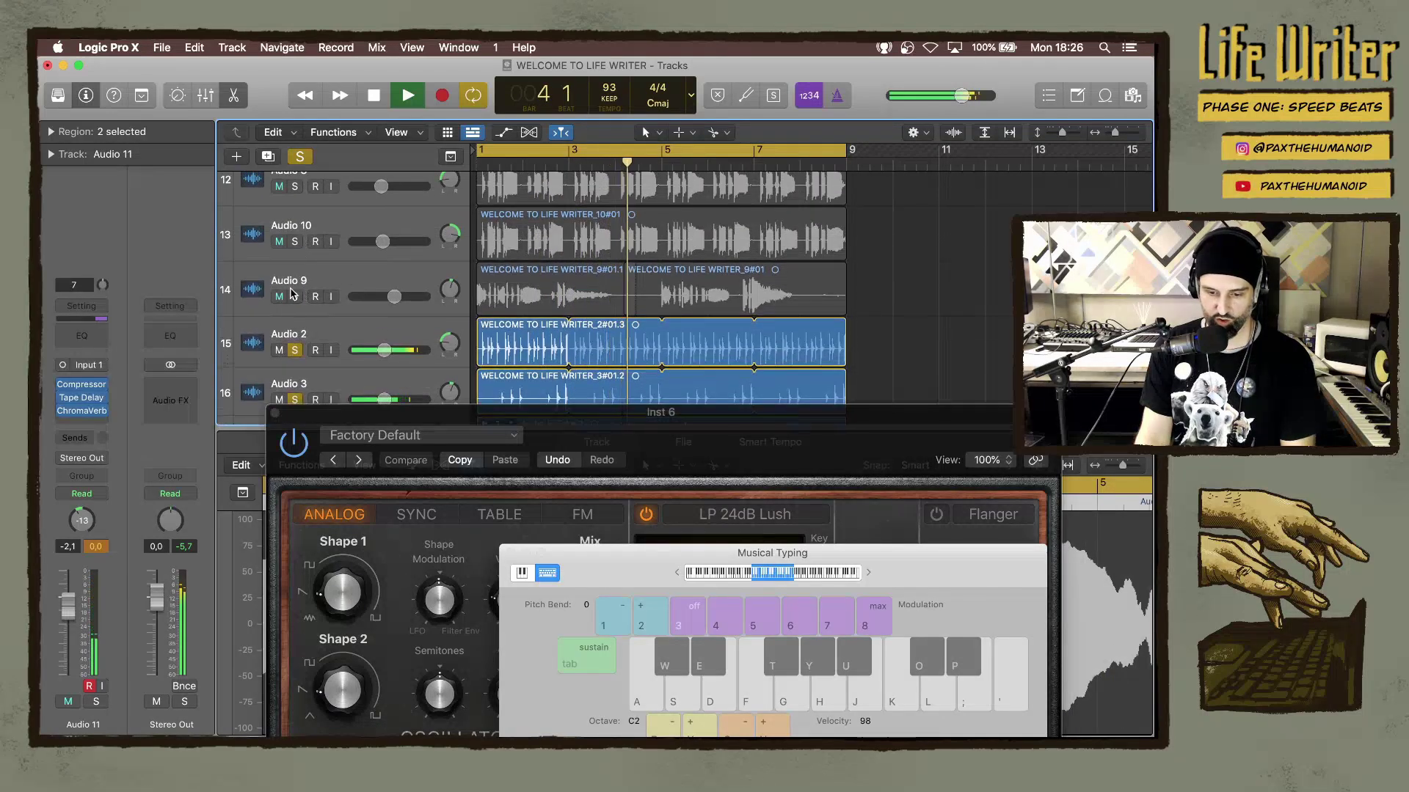
{"action": "left_click", "coordinate": [294, 297]}
{"action": "left_click", "coordinate": [295, 243]}
{"action": "left_click", "coordinate": [294, 186]}
{"action": "scroll", "coordinate": [291, 183], "scroll_direction": "up", "scroll_amount": 1}
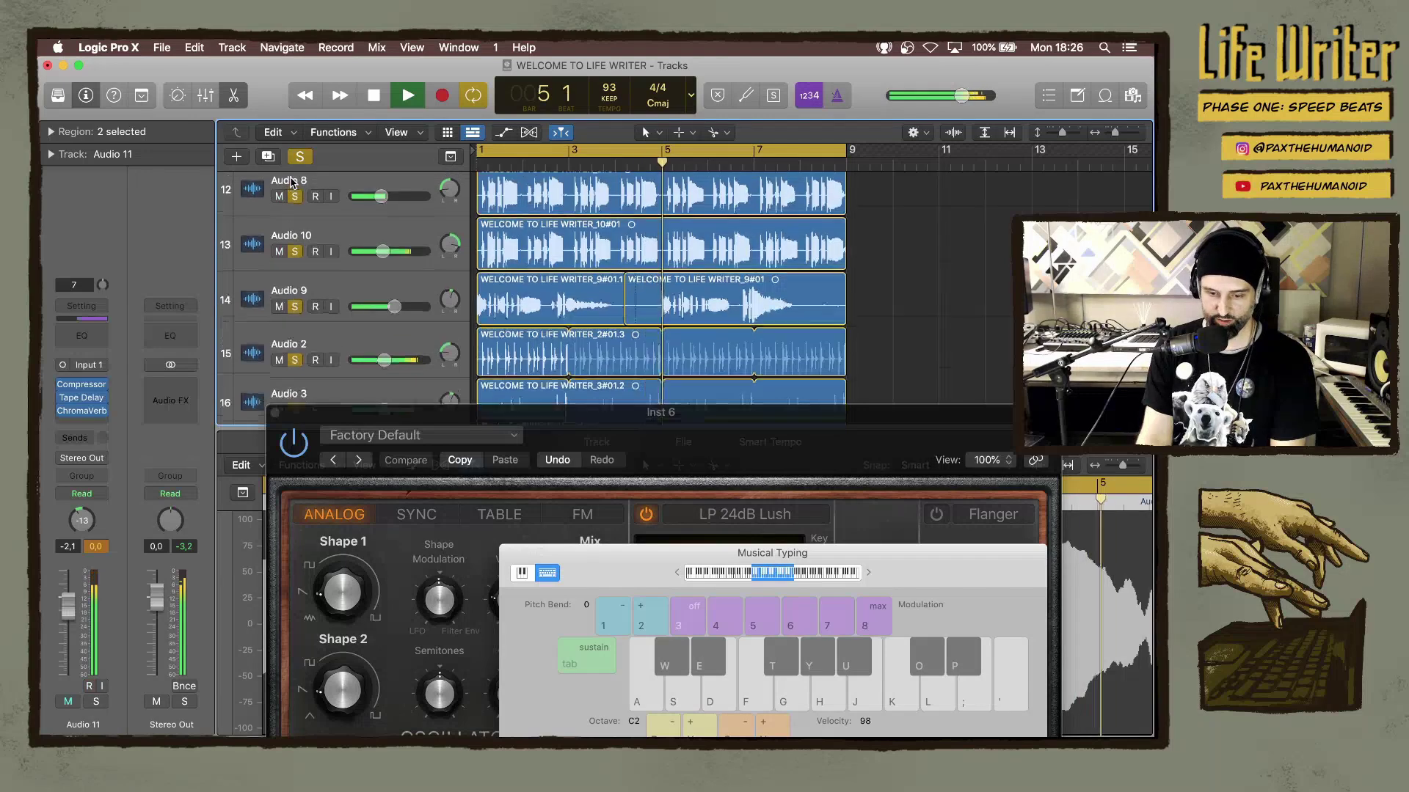
{"action": "scroll", "coordinate": [291, 191], "scroll_direction": "up", "scroll_amount": 1}
{"action": "left_click", "coordinate": [294, 316]}
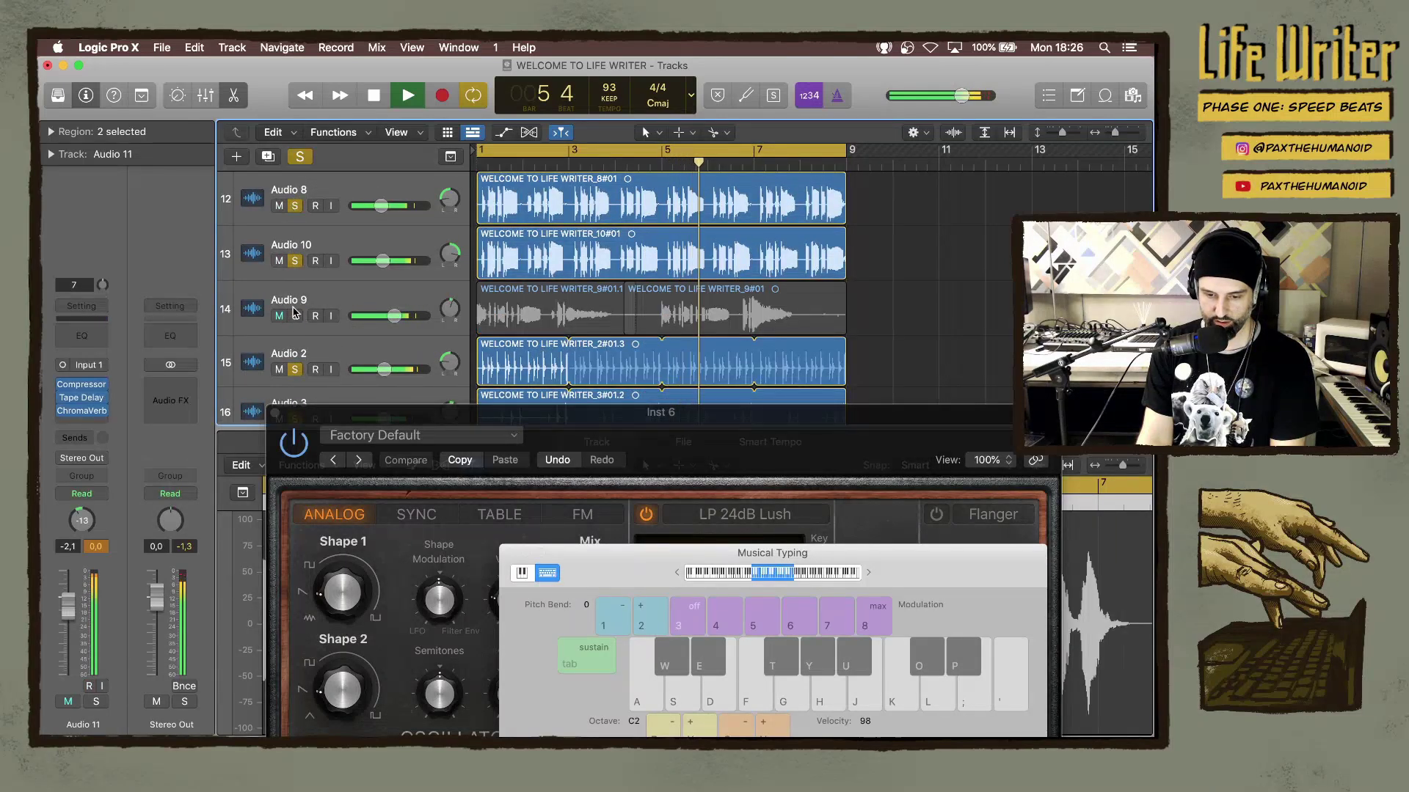
{"action": "left_click", "coordinate": [294, 262]}
{"action": "left_click", "coordinate": [294, 205]}
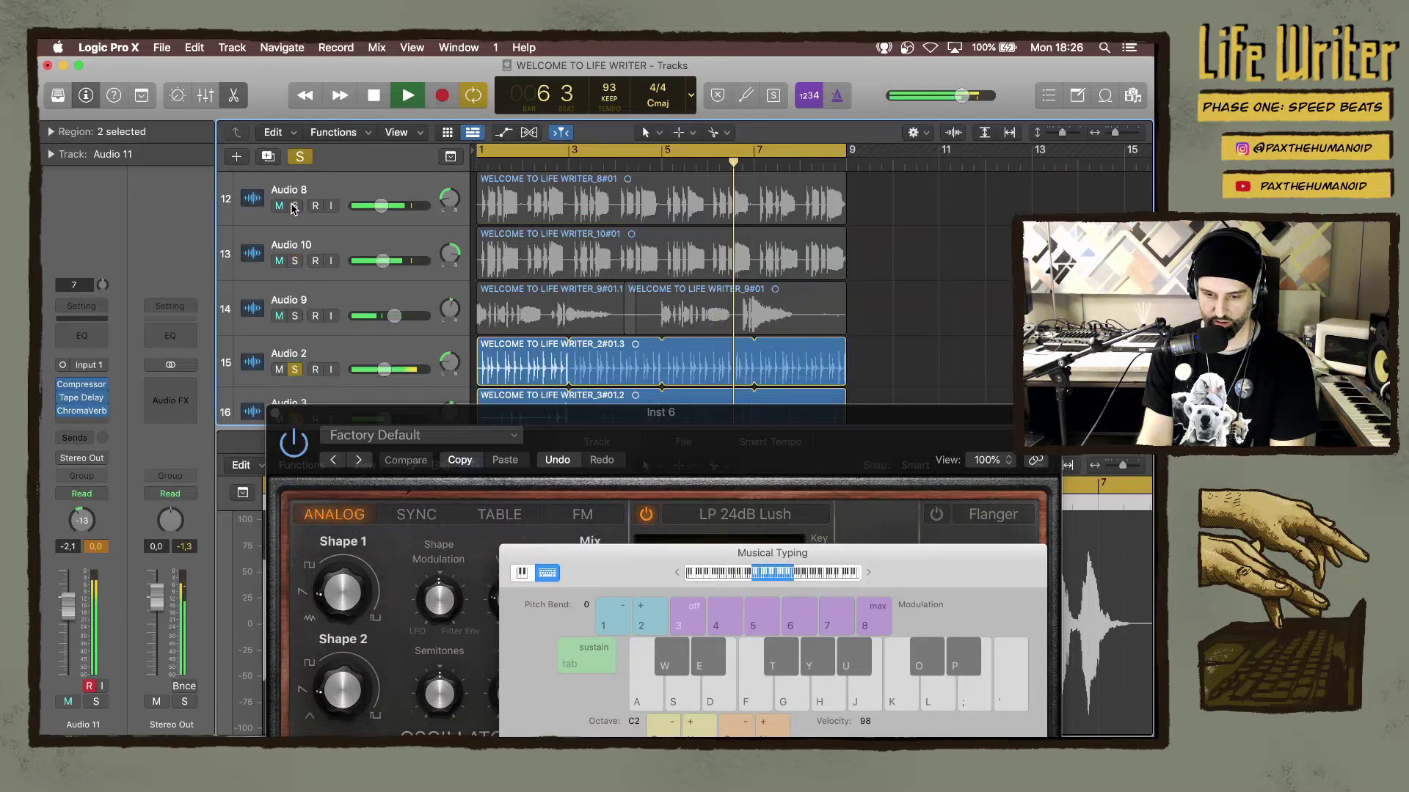
Add the Inst 1, Heavy Kick, Snappy Snare and Bell Cymbal tracks to the soloed tracks, leaving Inst 5 out.
{"action": "scroll", "coordinate": [294, 213], "scroll_direction": "up", "scroll_amount": 5}
{"action": "scroll", "coordinate": [292, 213], "scroll_direction": "up", "scroll_amount": 15}
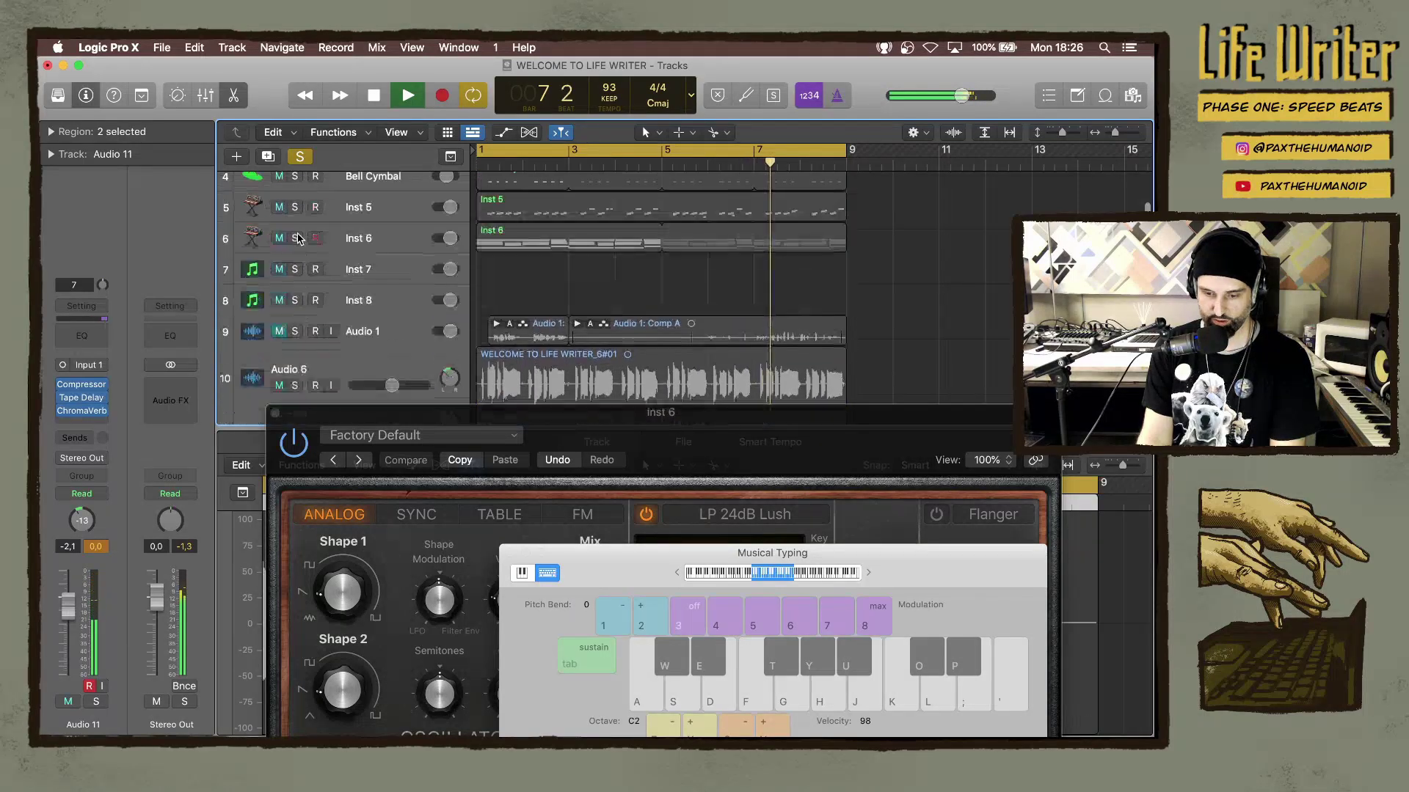
{"action": "left_click", "coordinate": [294, 187]}
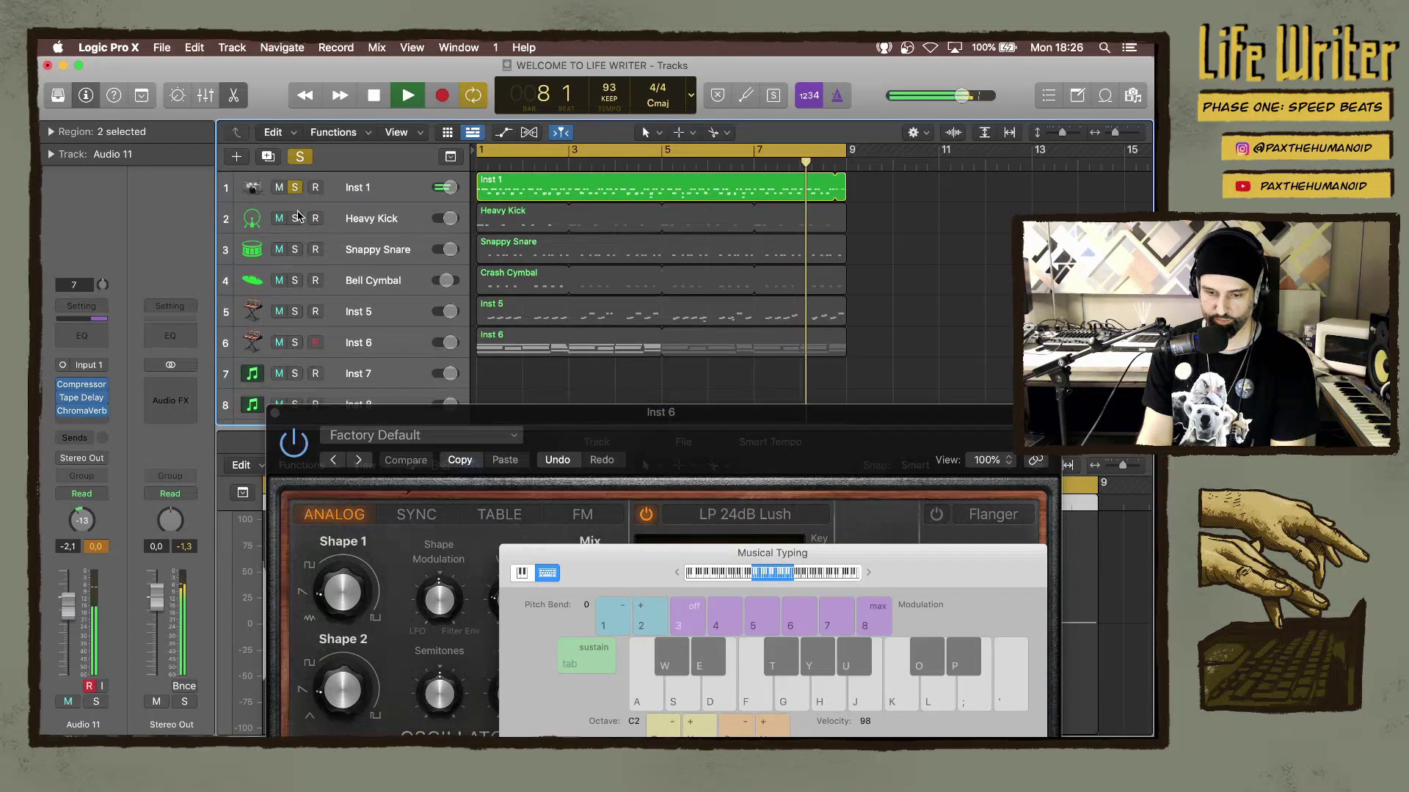
{"action": "left_click", "coordinate": [294, 218]}
{"action": "left_click", "coordinate": [295, 249]}
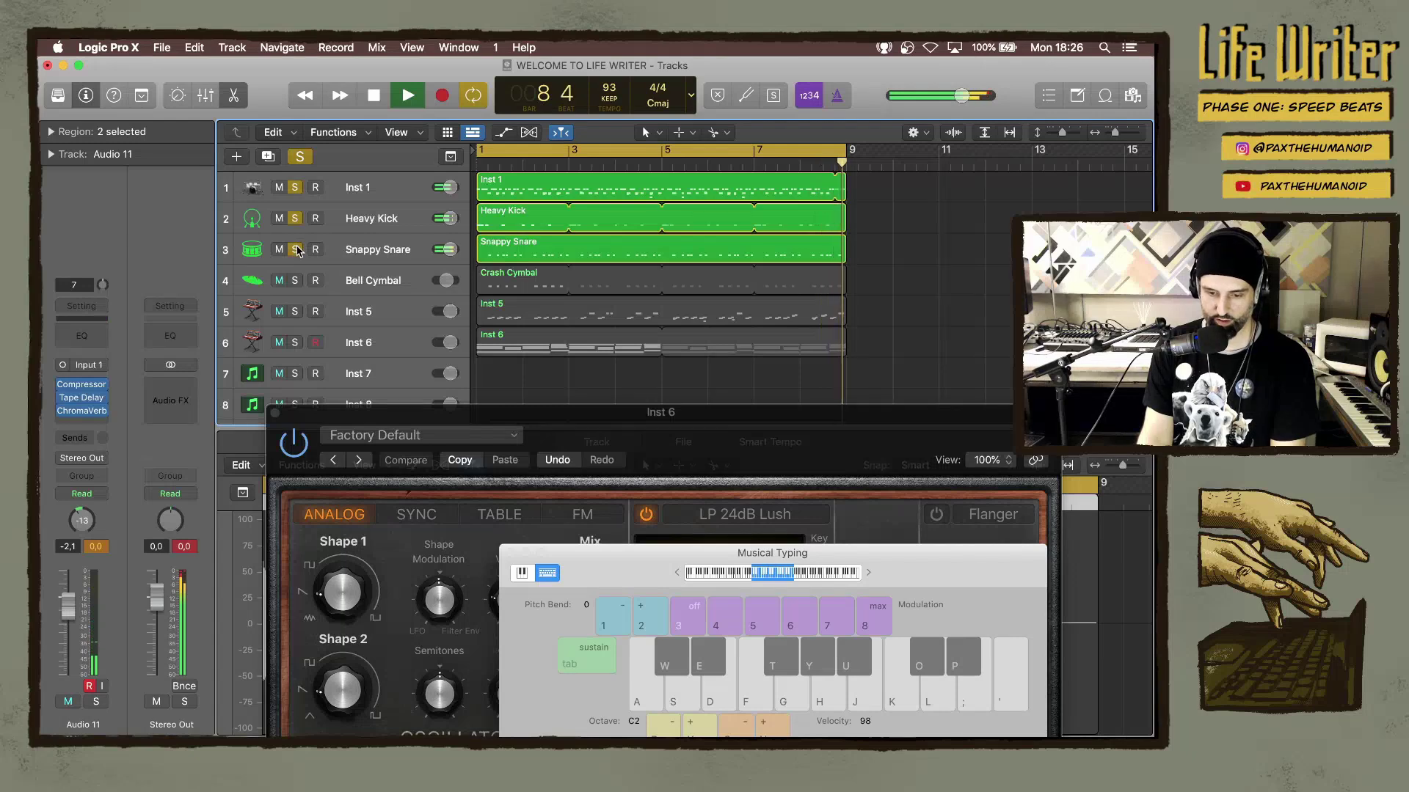
{"action": "left_click", "coordinate": [295, 281]}
{"action": "left_click", "coordinate": [295, 311]}
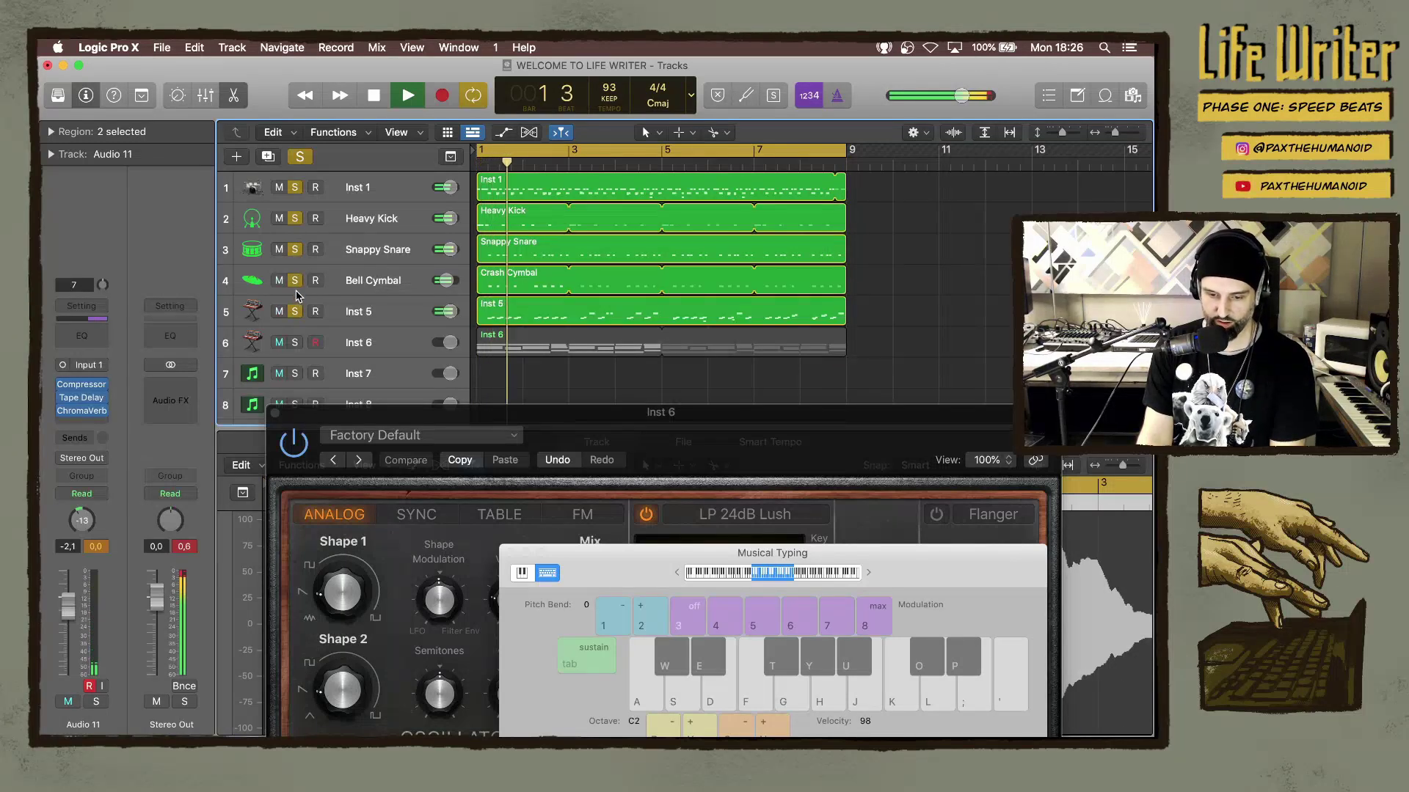
{"action": "left_click", "coordinate": [295, 311]}
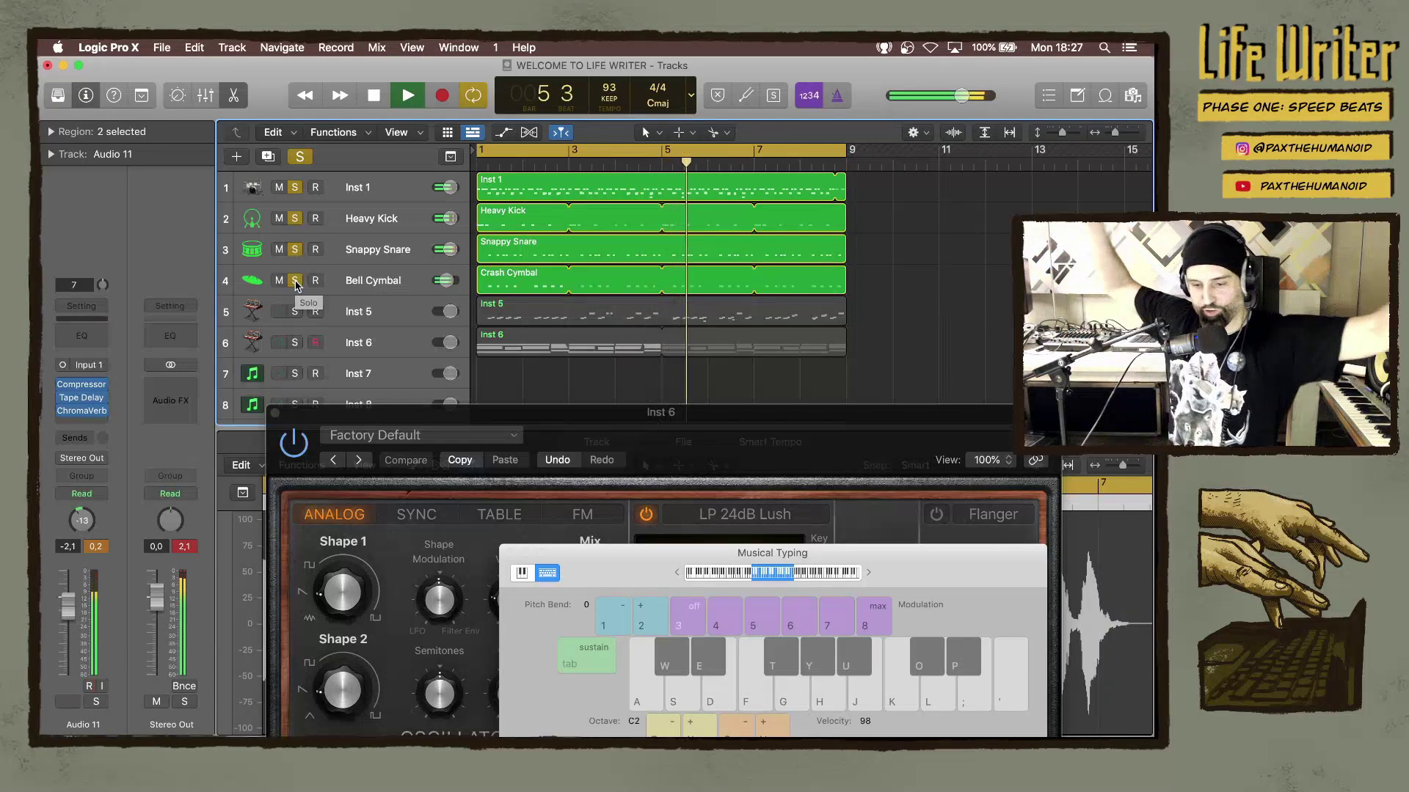
{"action": "scroll", "coordinate": [305, 284], "scroll_direction": "down", "scroll_amount": 2}
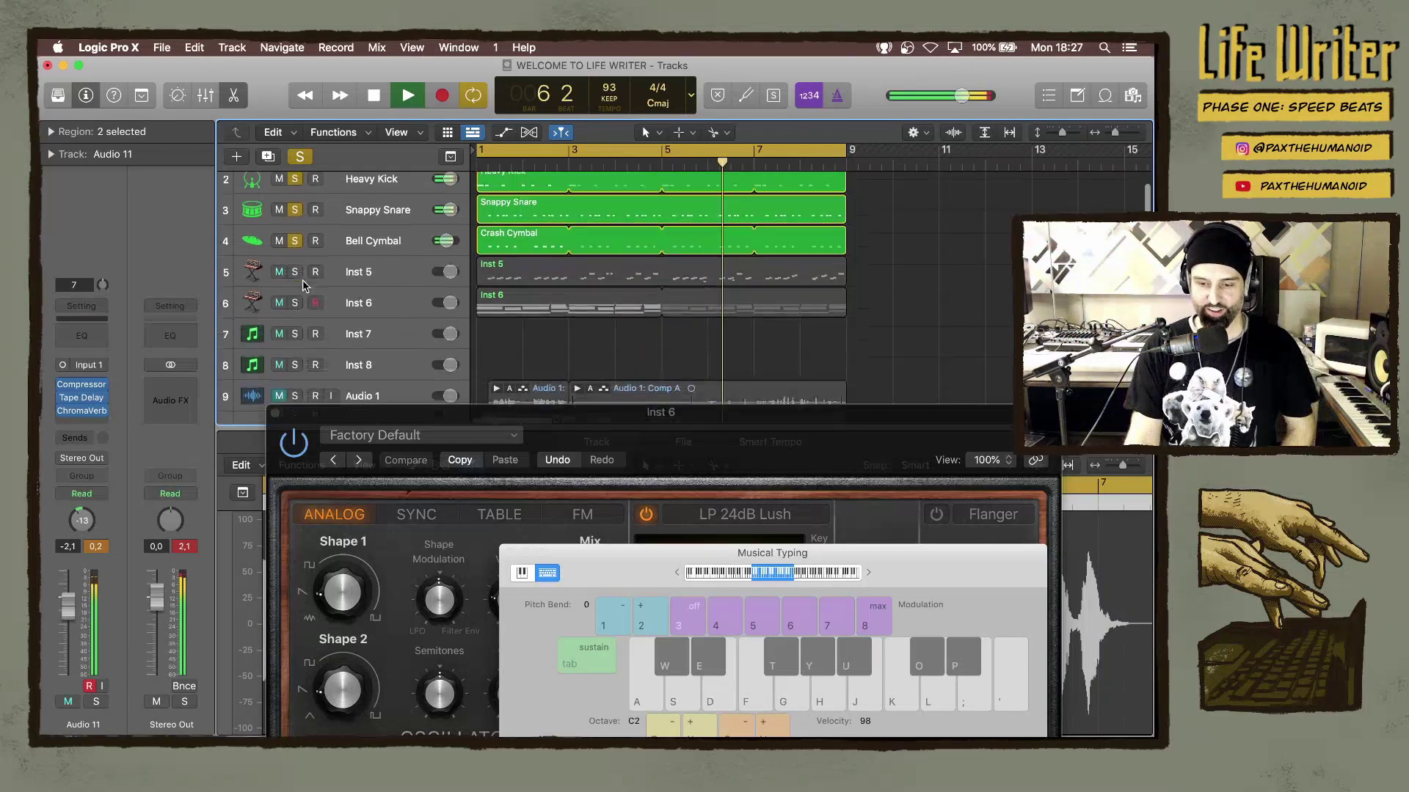
{"action": "scroll", "coordinate": [305, 285], "scroll_direction": "up", "scroll_amount": 1}
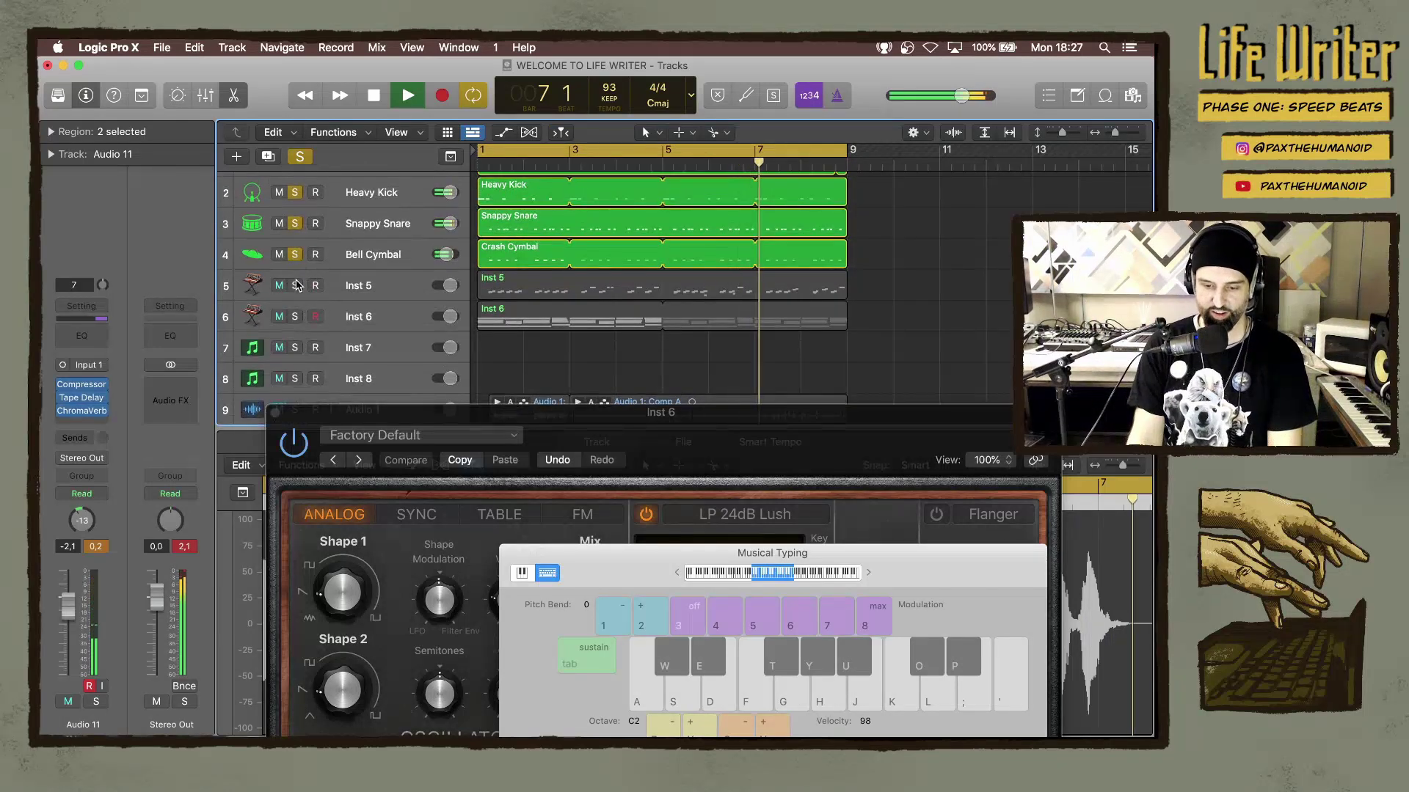
Add the Inst 5 and Inst 6 tracks to the soloed tracks and select Inst 6.
{"action": "left_click", "coordinate": [295, 286]}
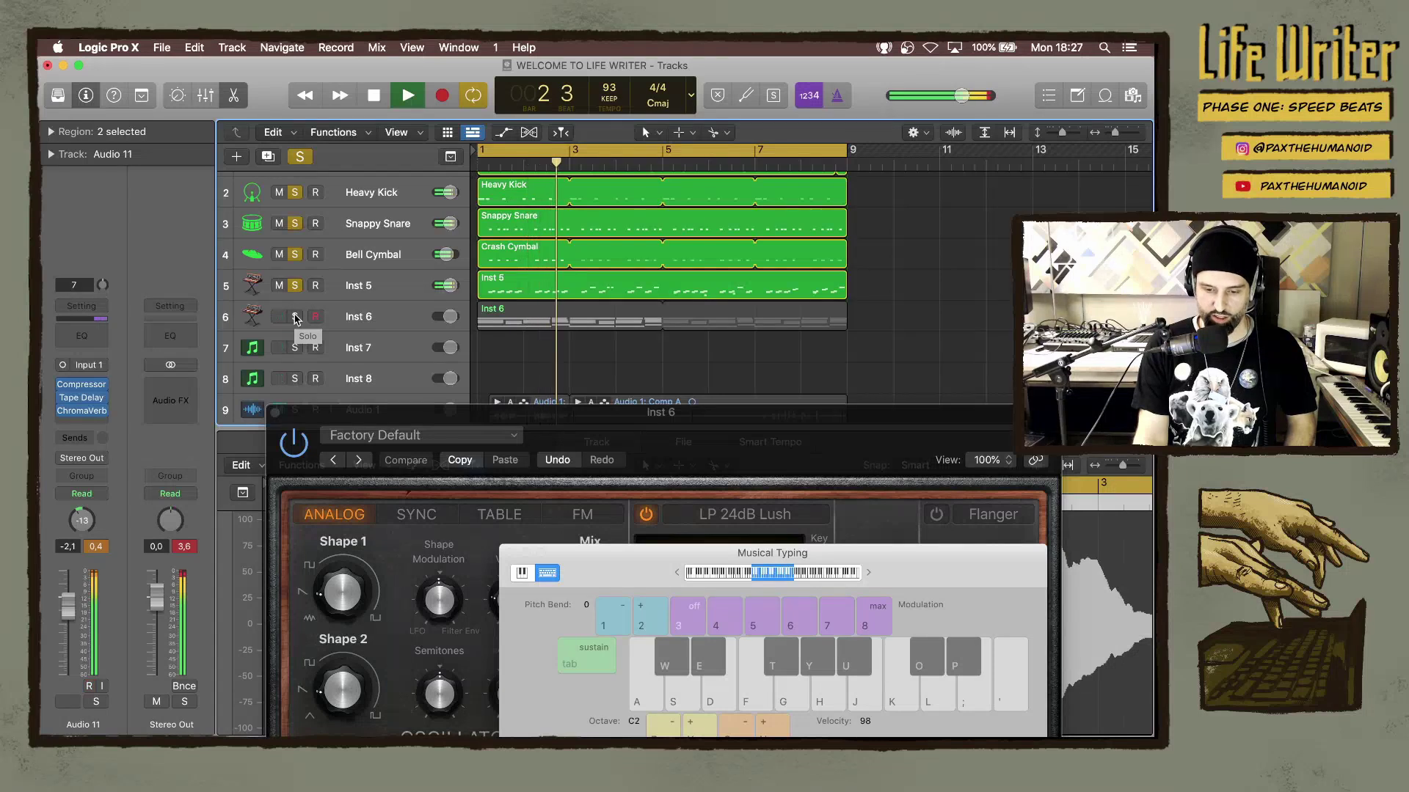
{"action": "left_click", "coordinate": [296, 316]}
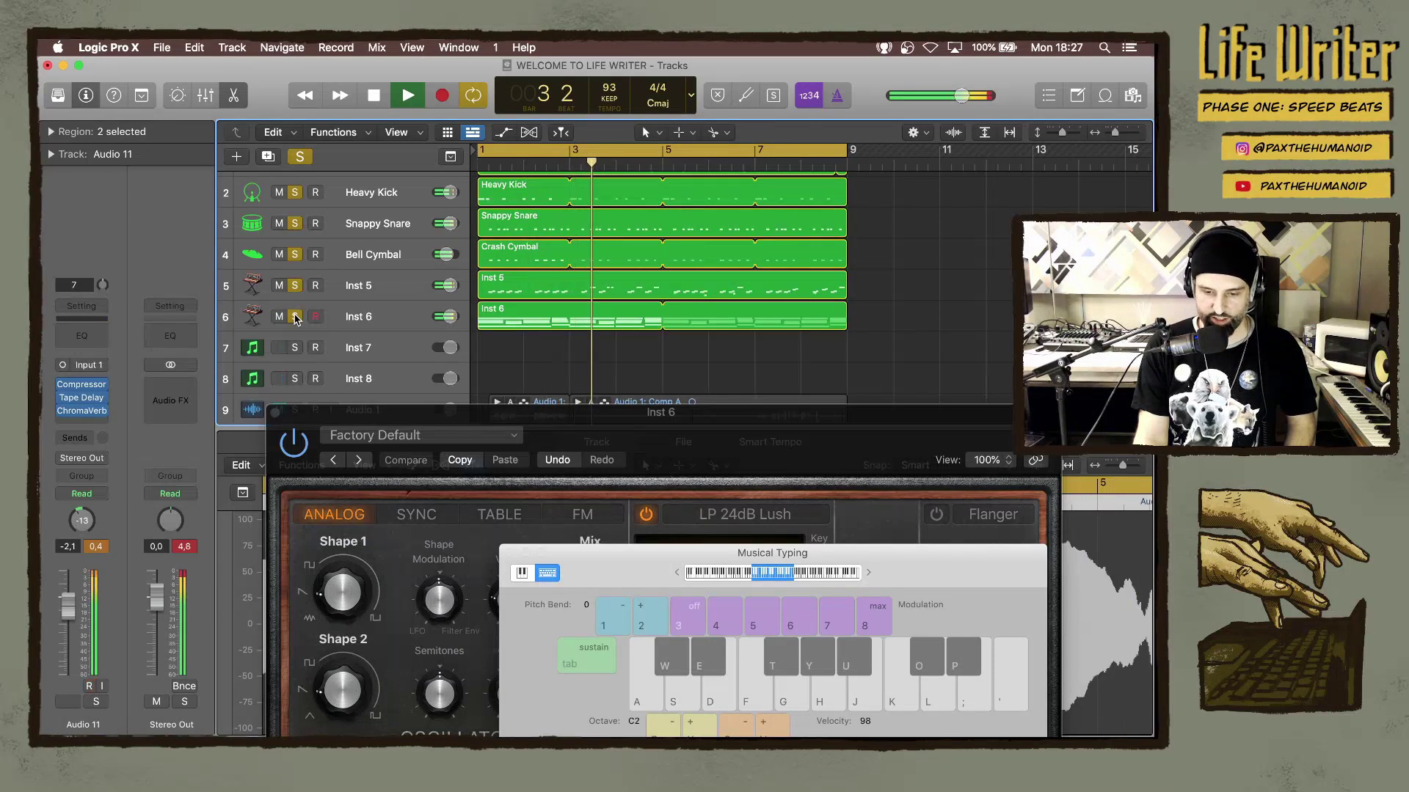
{"action": "left_click", "coordinate": [413, 321]}
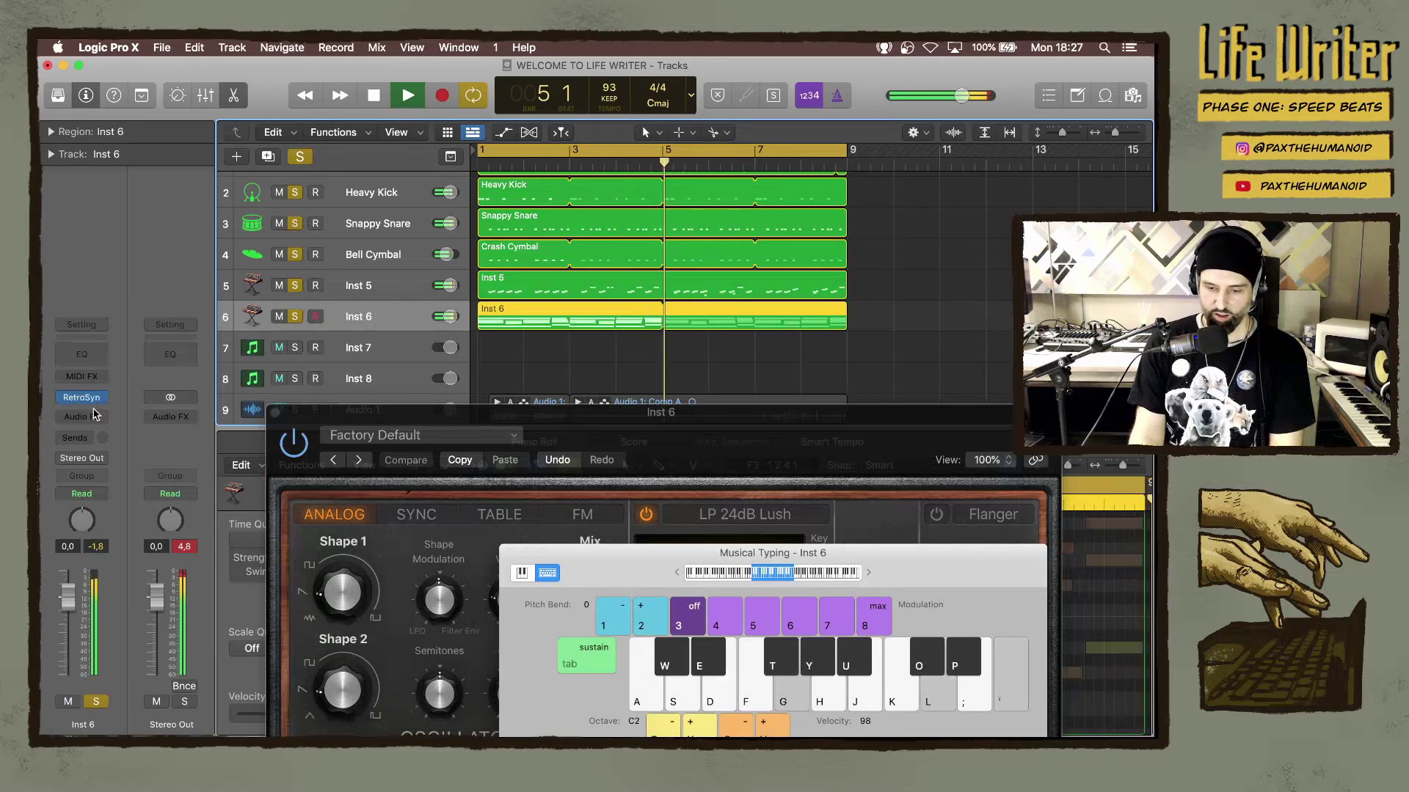
Insert a stereo ChromaVerb on Inst 6 and set its wet level to 18%.
{"action": "left_click", "coordinate": [94, 416]}
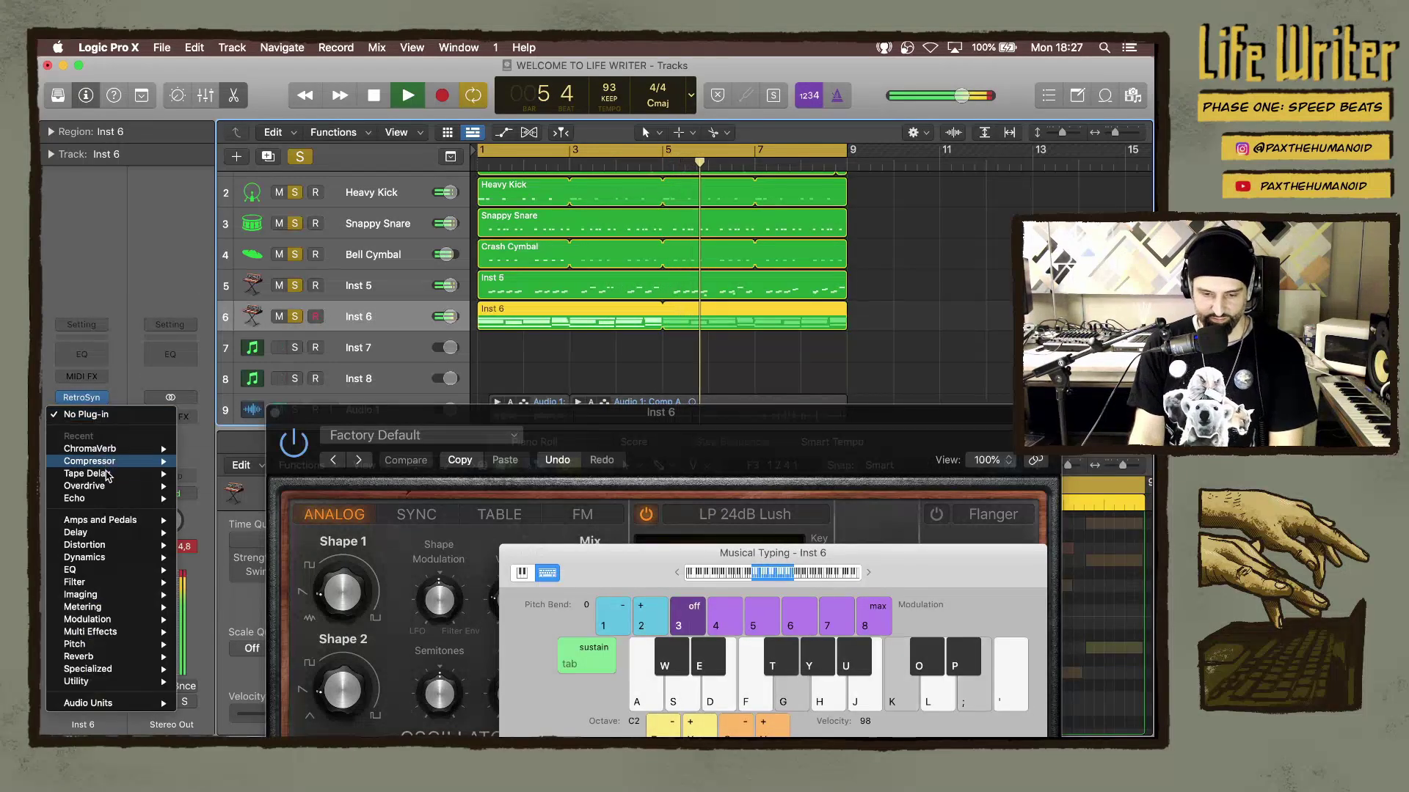
{"action": "mouse_move", "coordinate": [139, 448]}
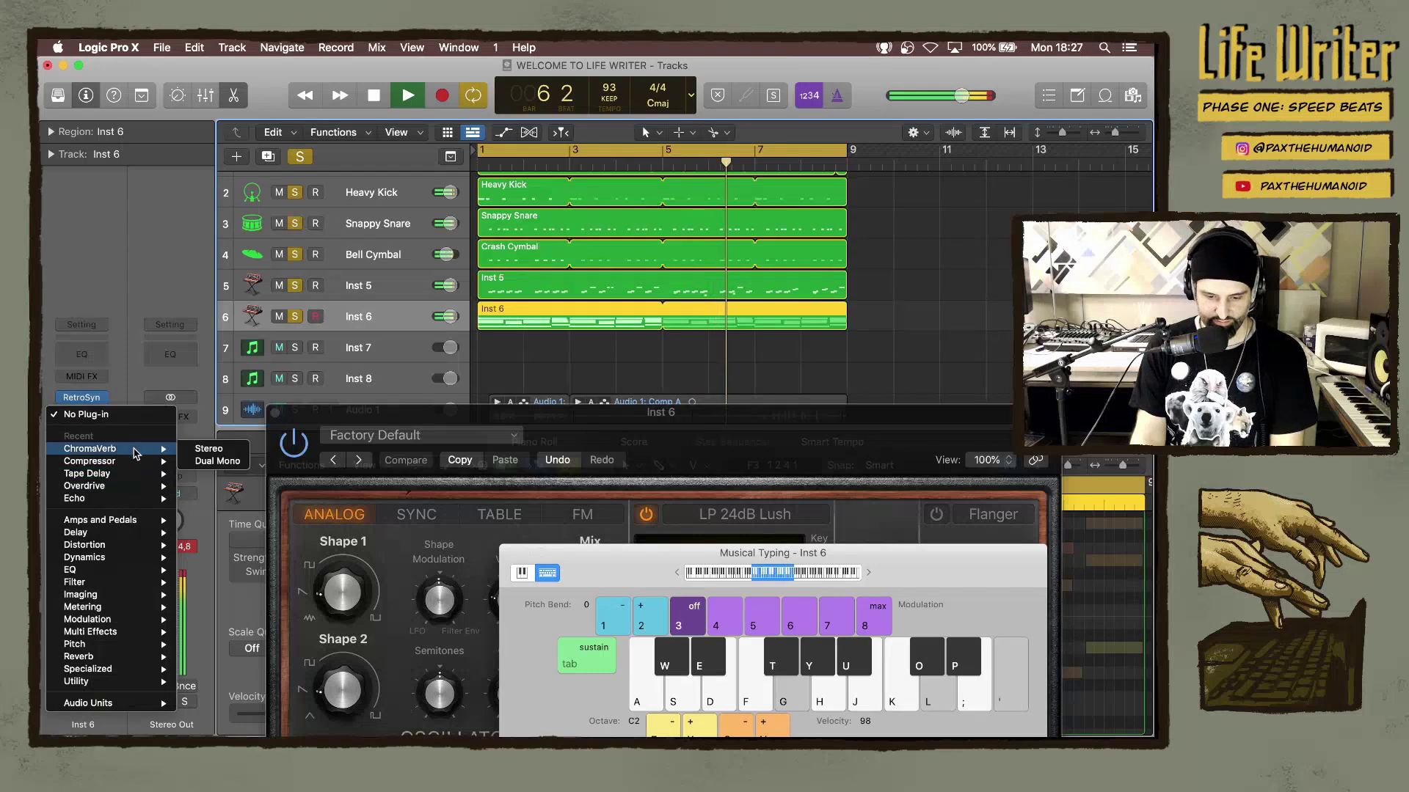
{"action": "left_click", "coordinate": [211, 450]}
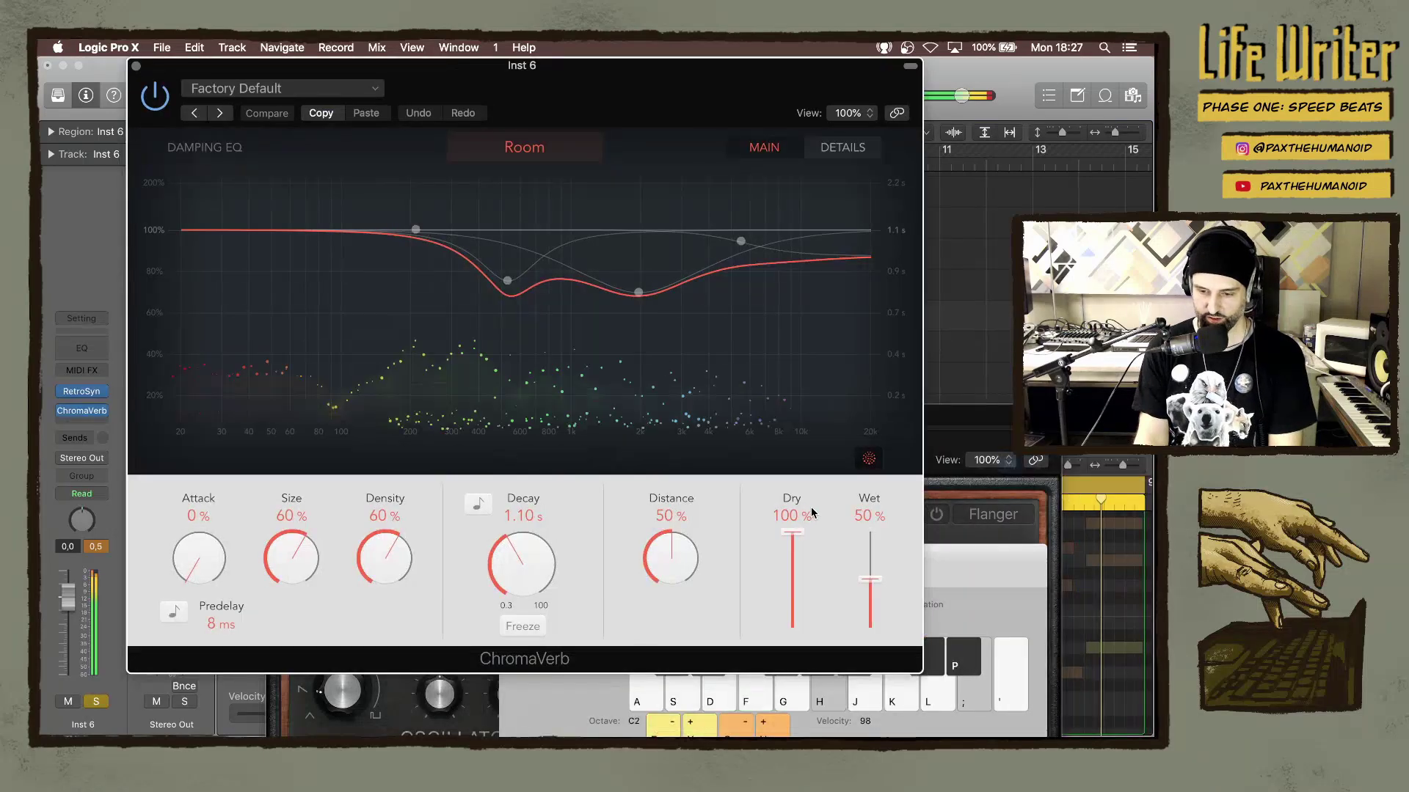
{"action": "left_click_drag", "start_coordinate": [870, 580], "coordinate": [871, 612]}
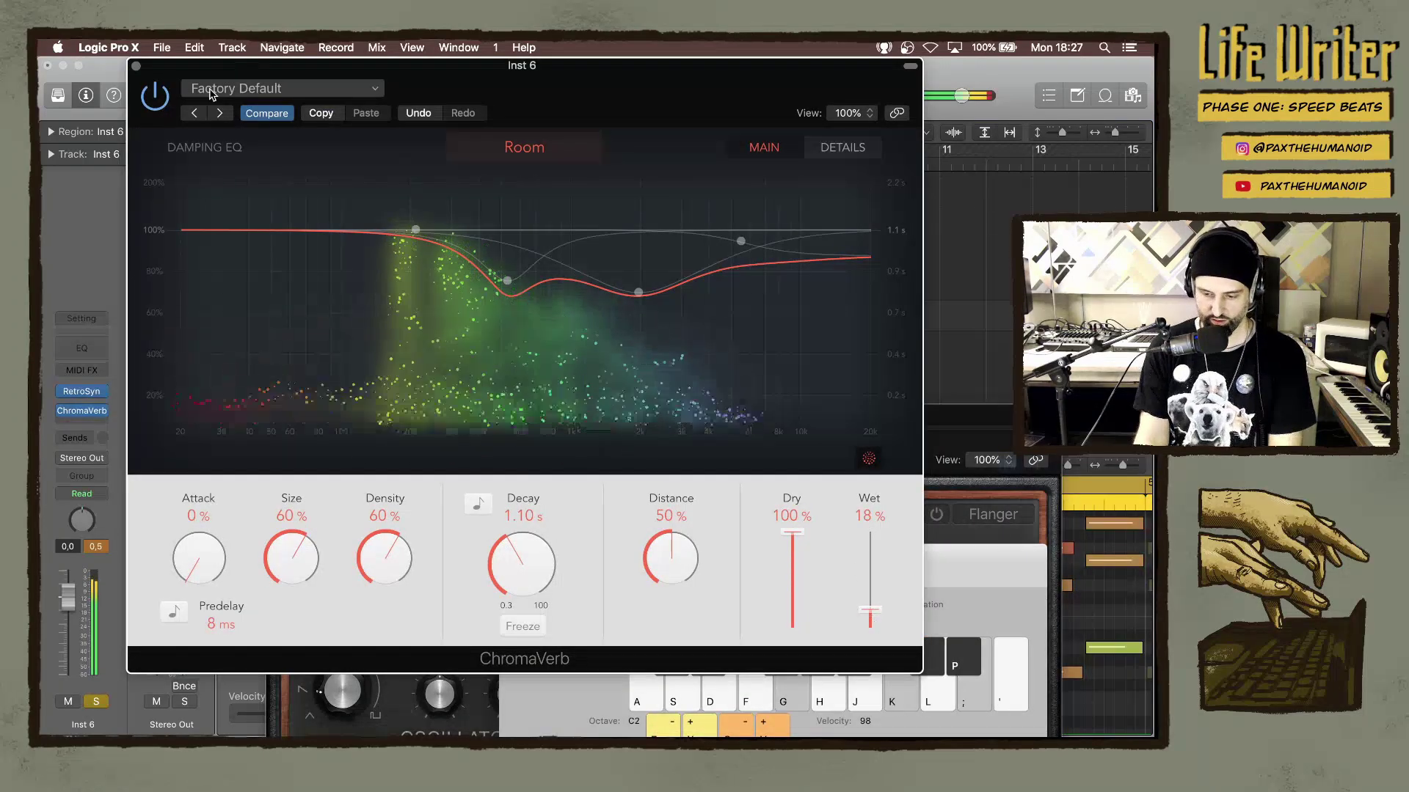
{"action": "left_click", "coordinate": [136, 66]}
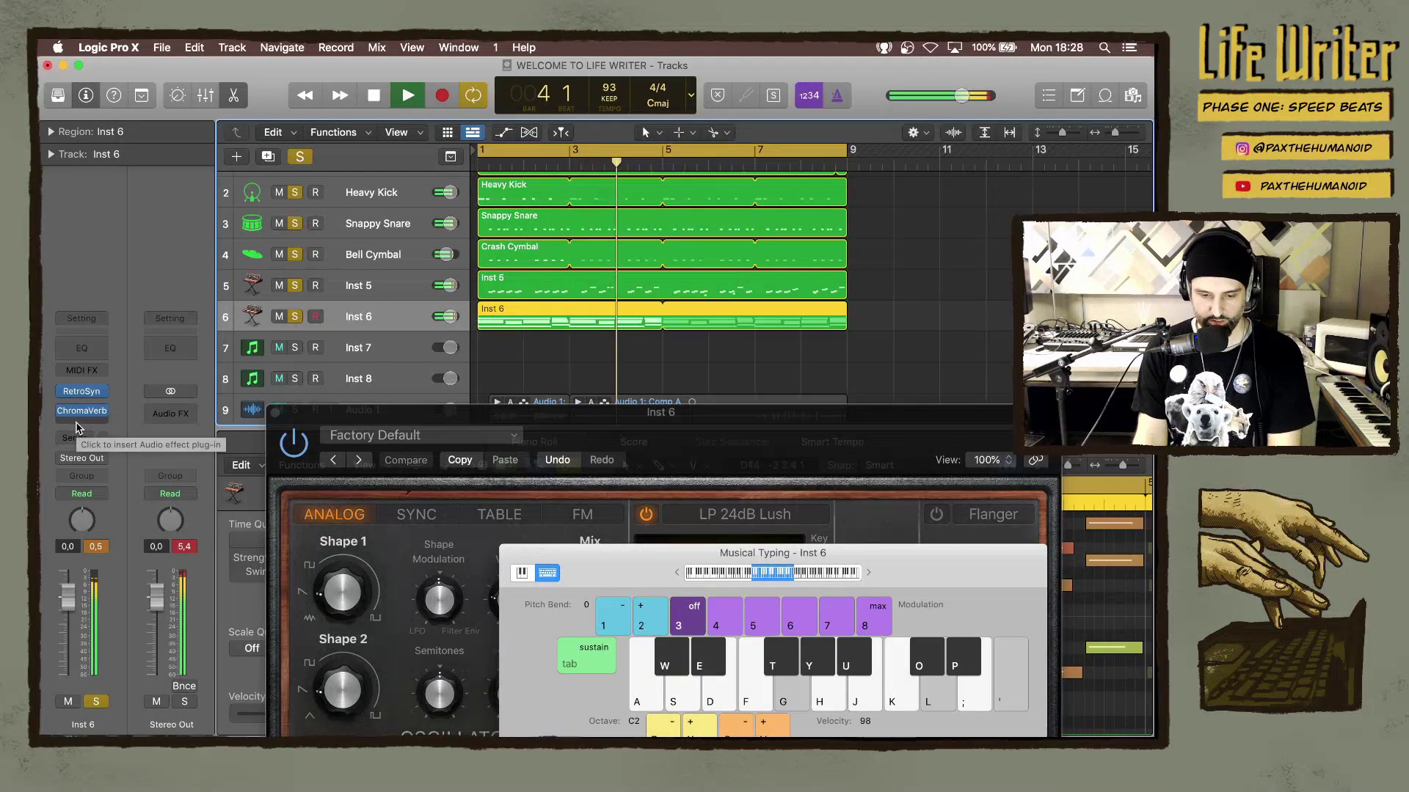
Open Inst 6's Retro Synth and adjust the filter's envelope amount.
{"action": "mouse_move", "coordinate": [95, 386]}
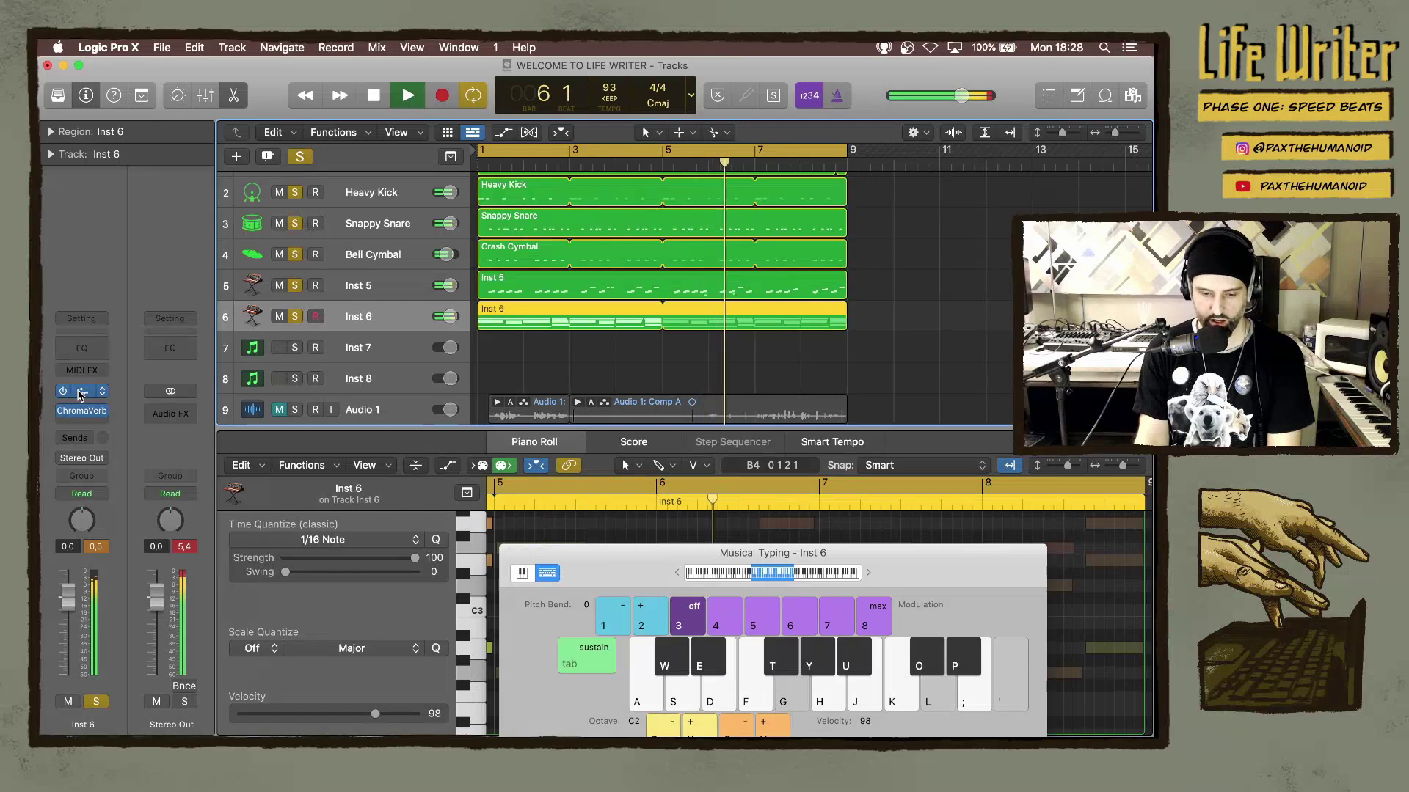
{"action": "left_click", "coordinate": [81, 392]}
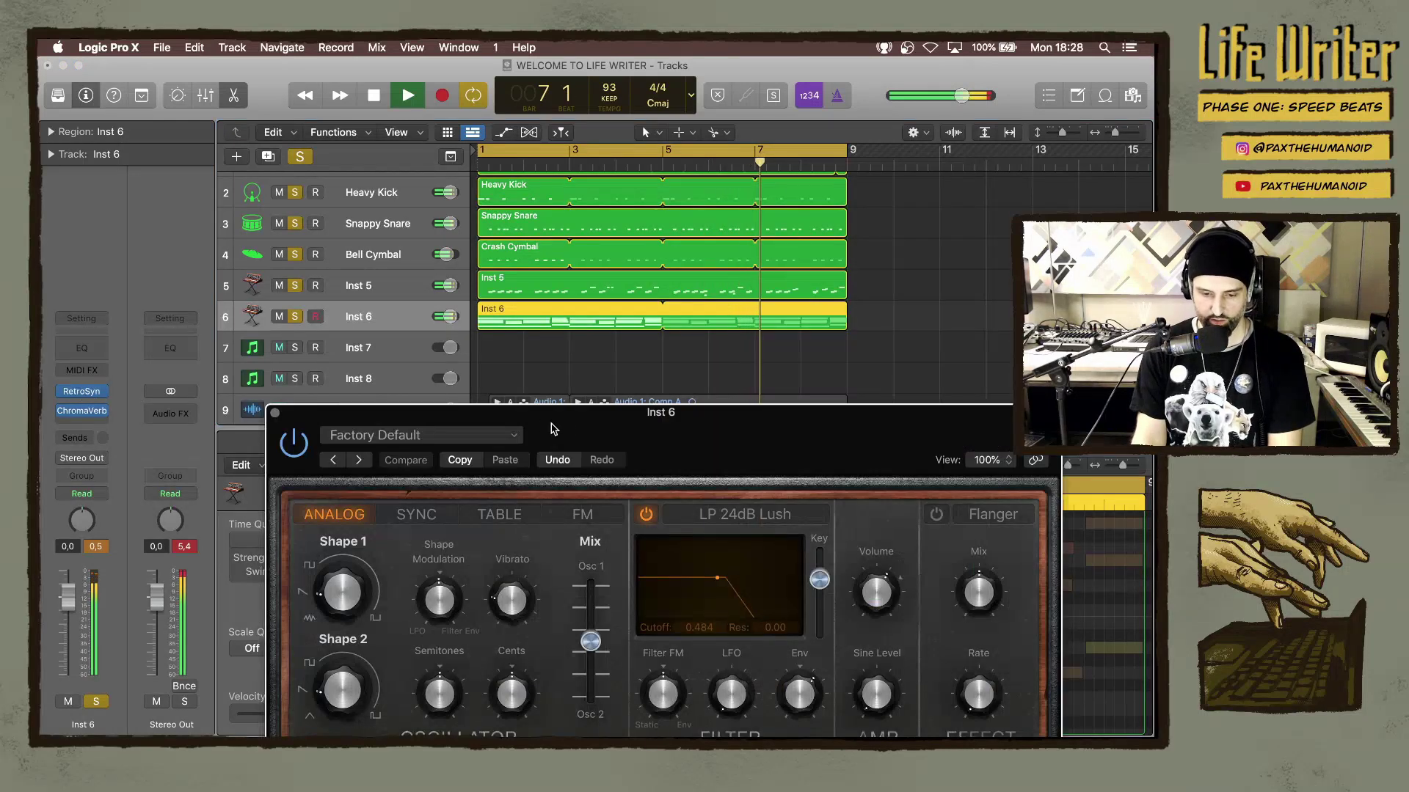
{"action": "left_click_drag", "start_coordinate": [585, 431], "coordinate": [412, 84]}
{"action": "mouse_move", "coordinate": [631, 350]}
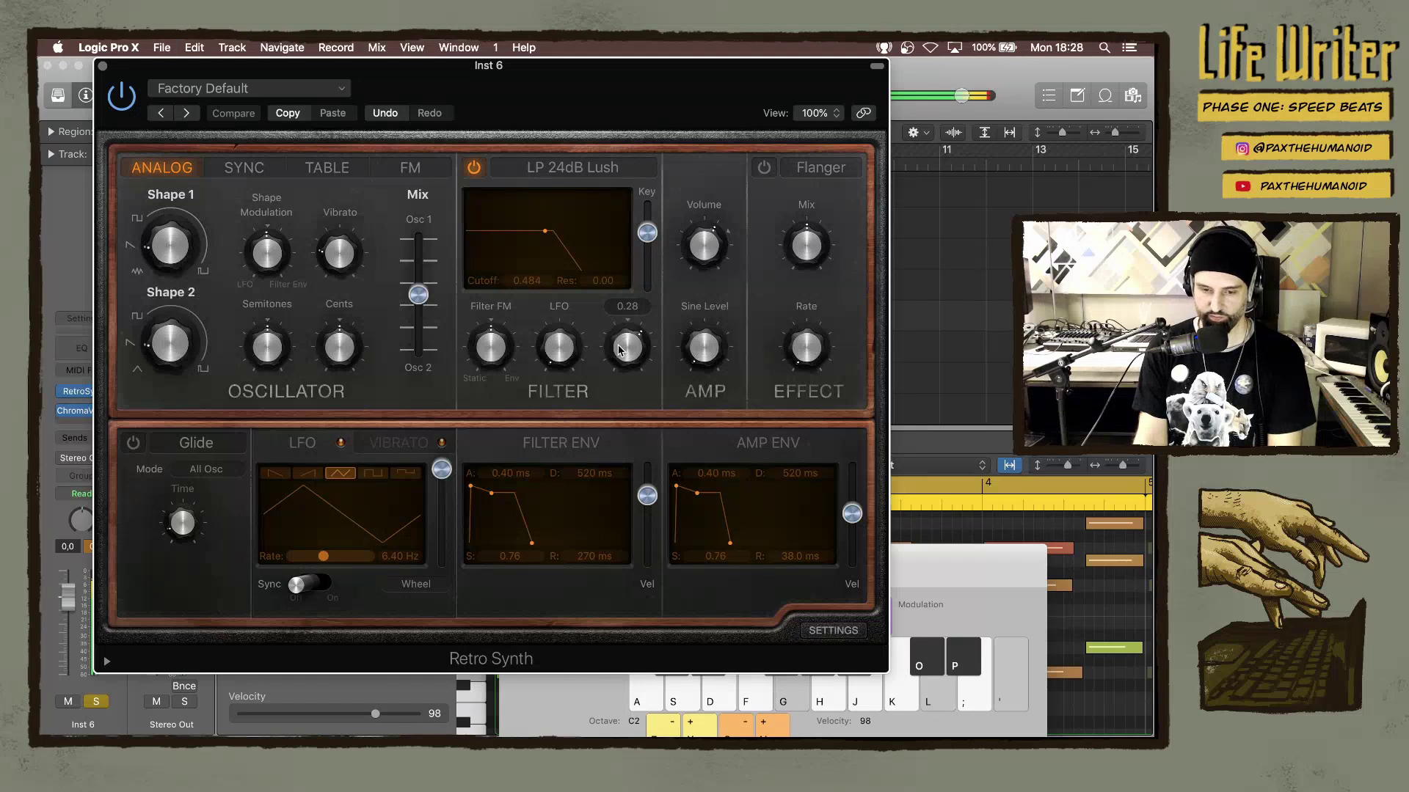
{"action": "scroll", "coordinate": [627, 348], "scroll_direction": "down", "scroll_amount": 4}
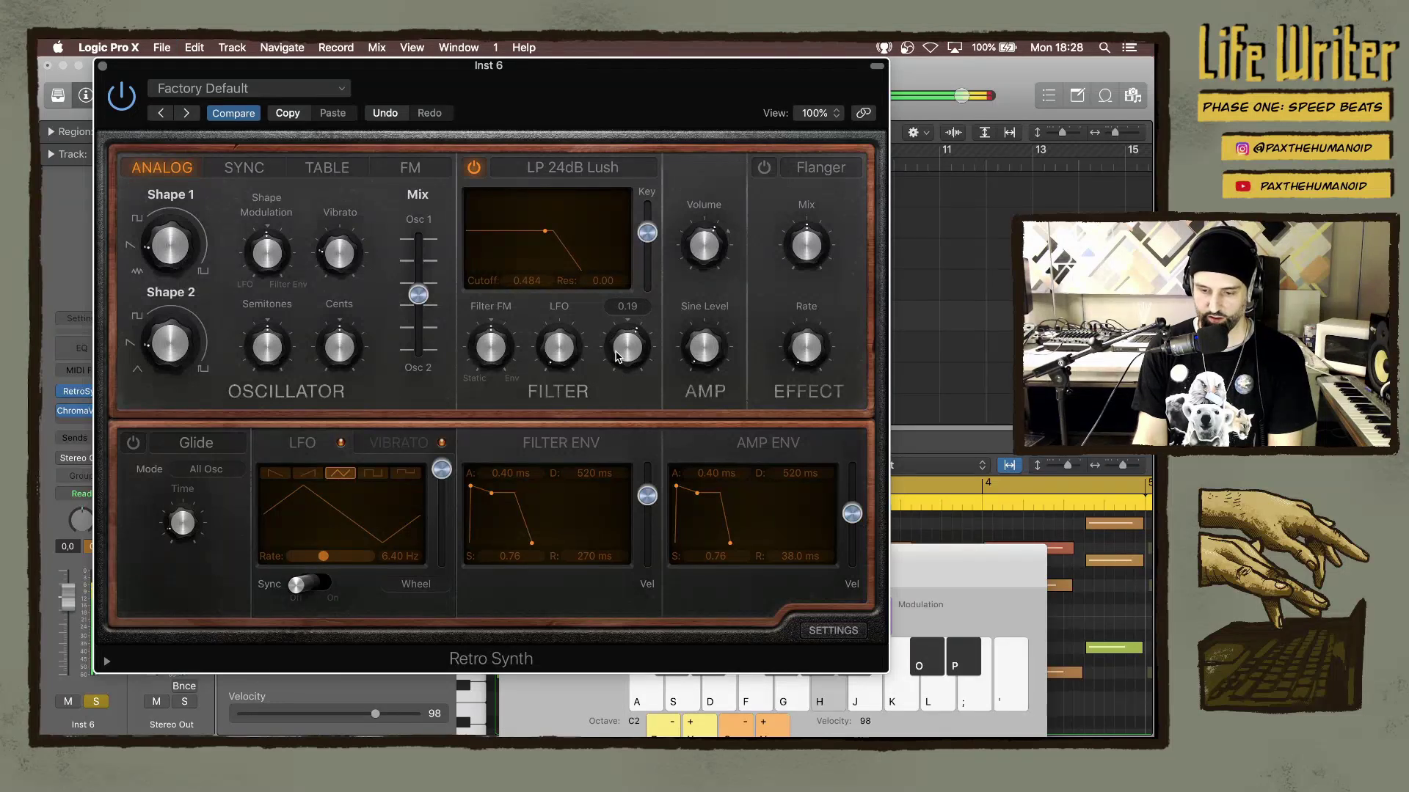
{"action": "scroll", "coordinate": [616, 357], "scroll_direction": "down", "scroll_amount": 4}
{"action": "scroll", "coordinate": [616, 357], "scroll_direction": "up", "scroll_amount": 4}
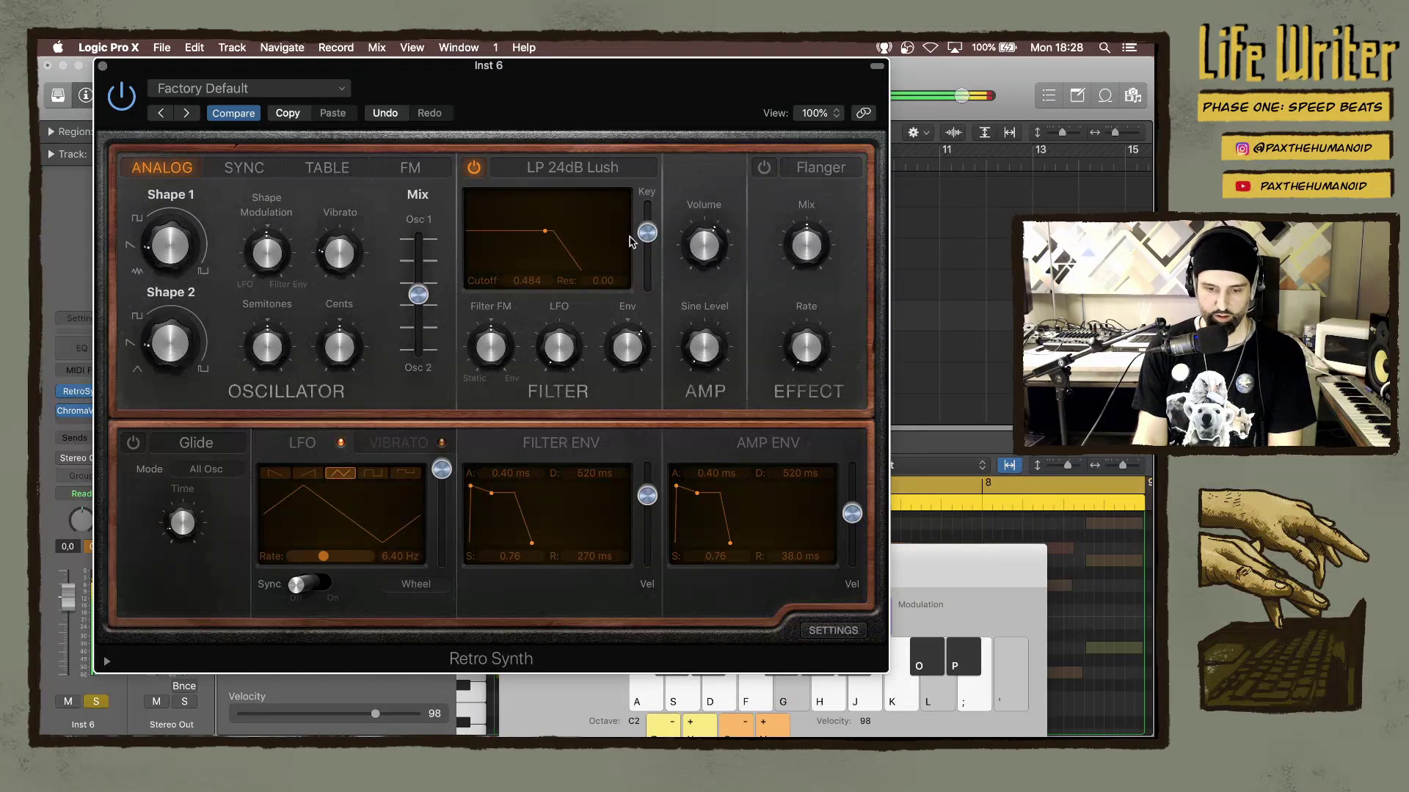
Lower the Retro Synth volume to about -7.5 dB and close the plug-in.
{"action": "mouse_move", "coordinate": [698, 253]}
{"action": "scroll", "coordinate": [698, 264], "scroll_direction": "down", "scroll_amount": 2}
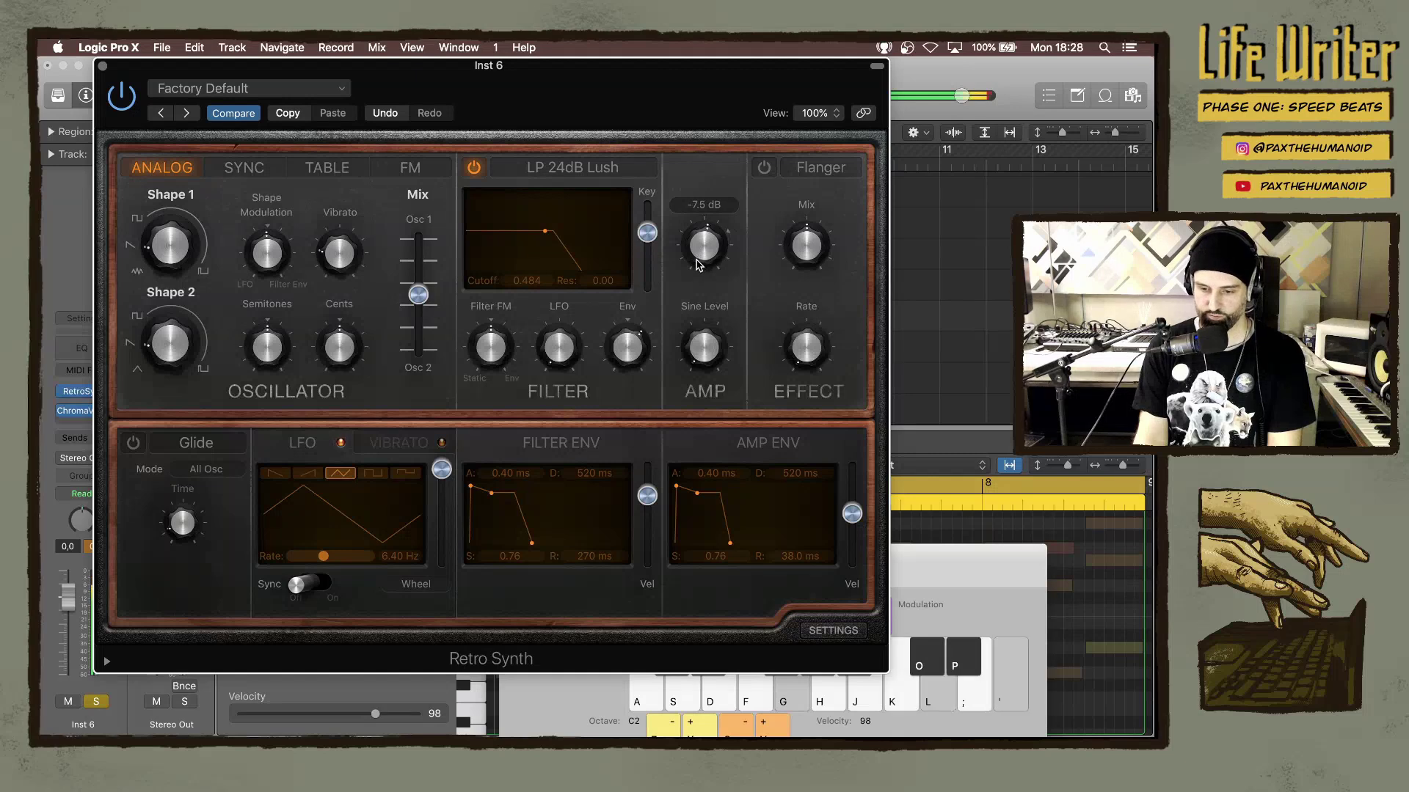
{"action": "left_click", "coordinate": [103, 66]}
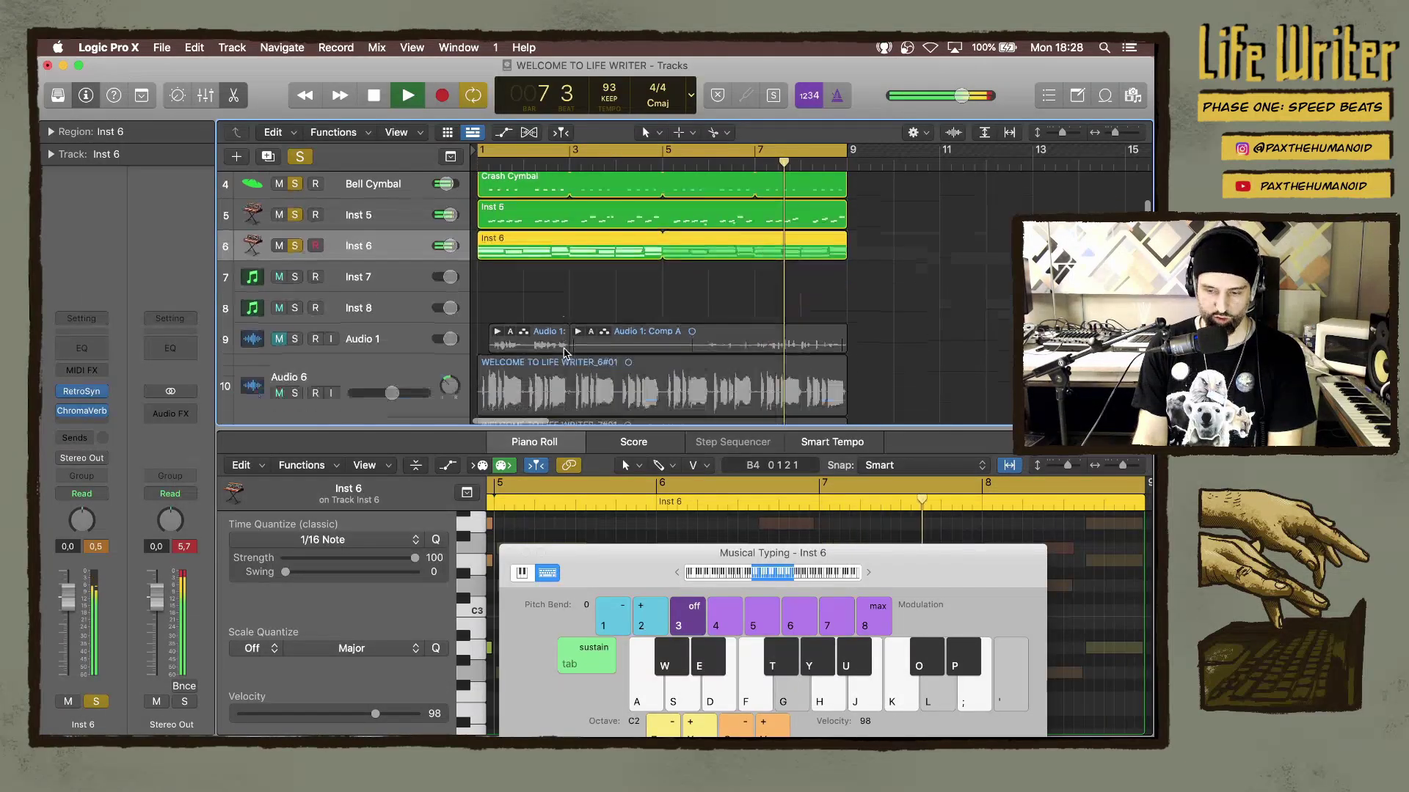
Audition the Audio 1 track by soloing it, and take it back out of the soloed tracks.
{"action": "scroll", "coordinate": [564, 353], "scroll_direction": "down", "scroll_amount": 3}
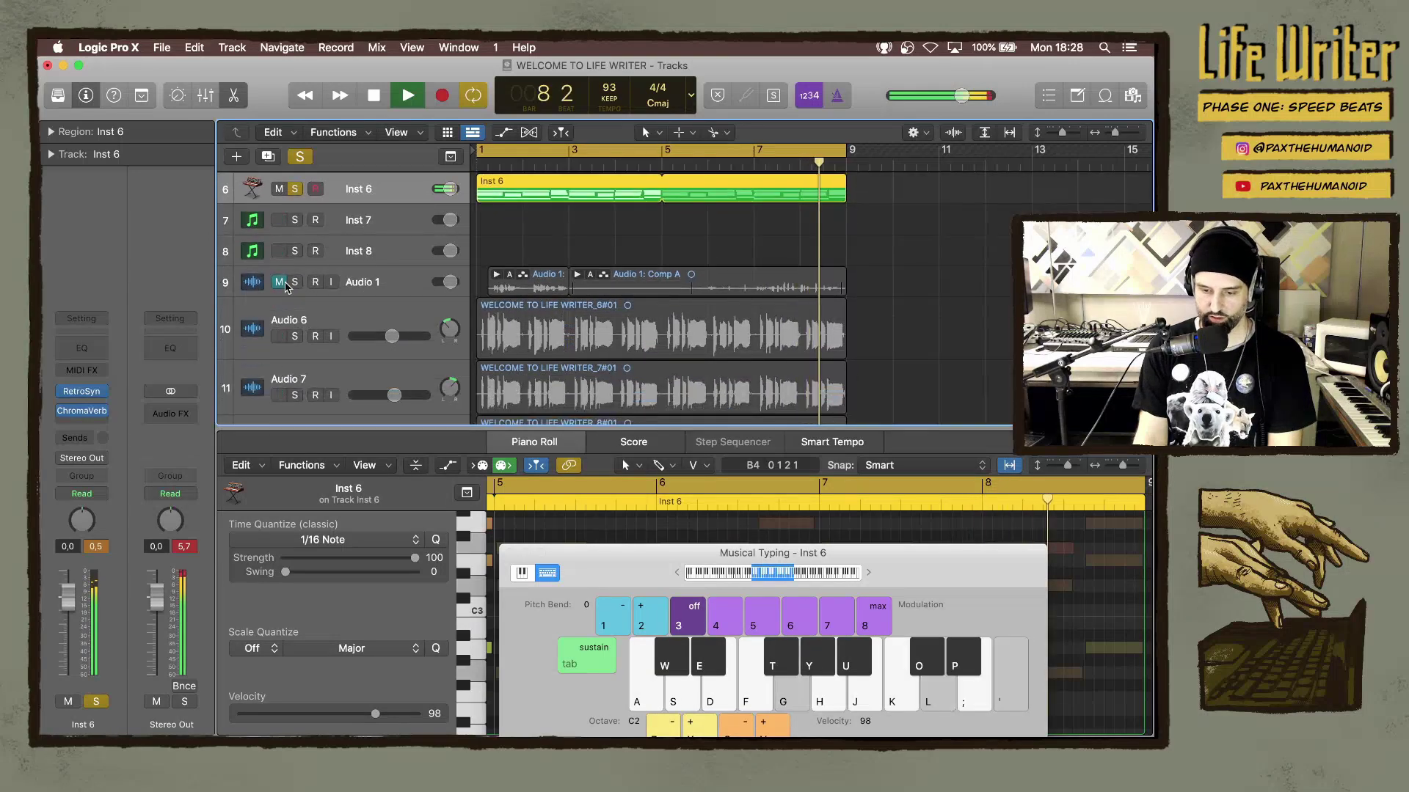
{"action": "left_click", "coordinate": [279, 282]}
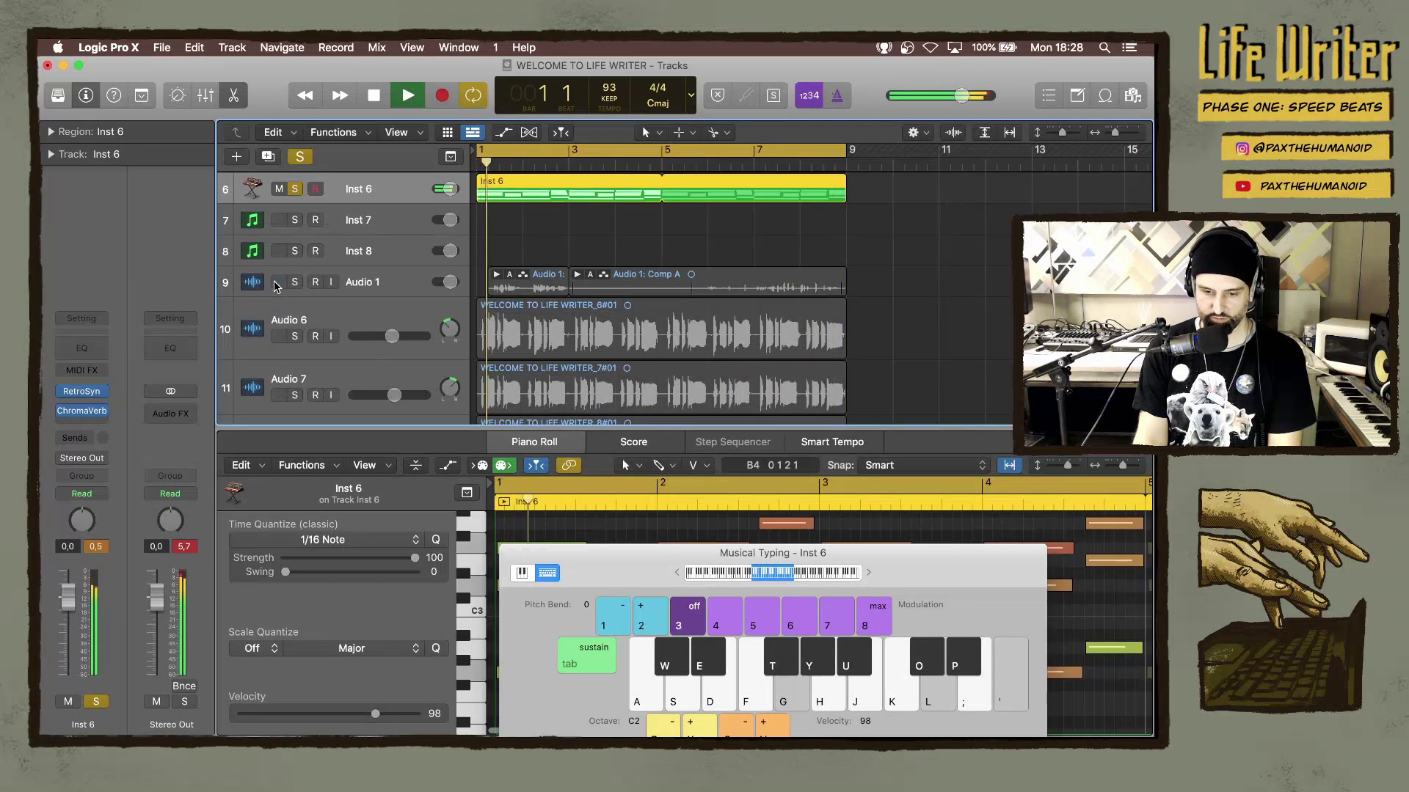
{"action": "left_click", "coordinate": [295, 283]}
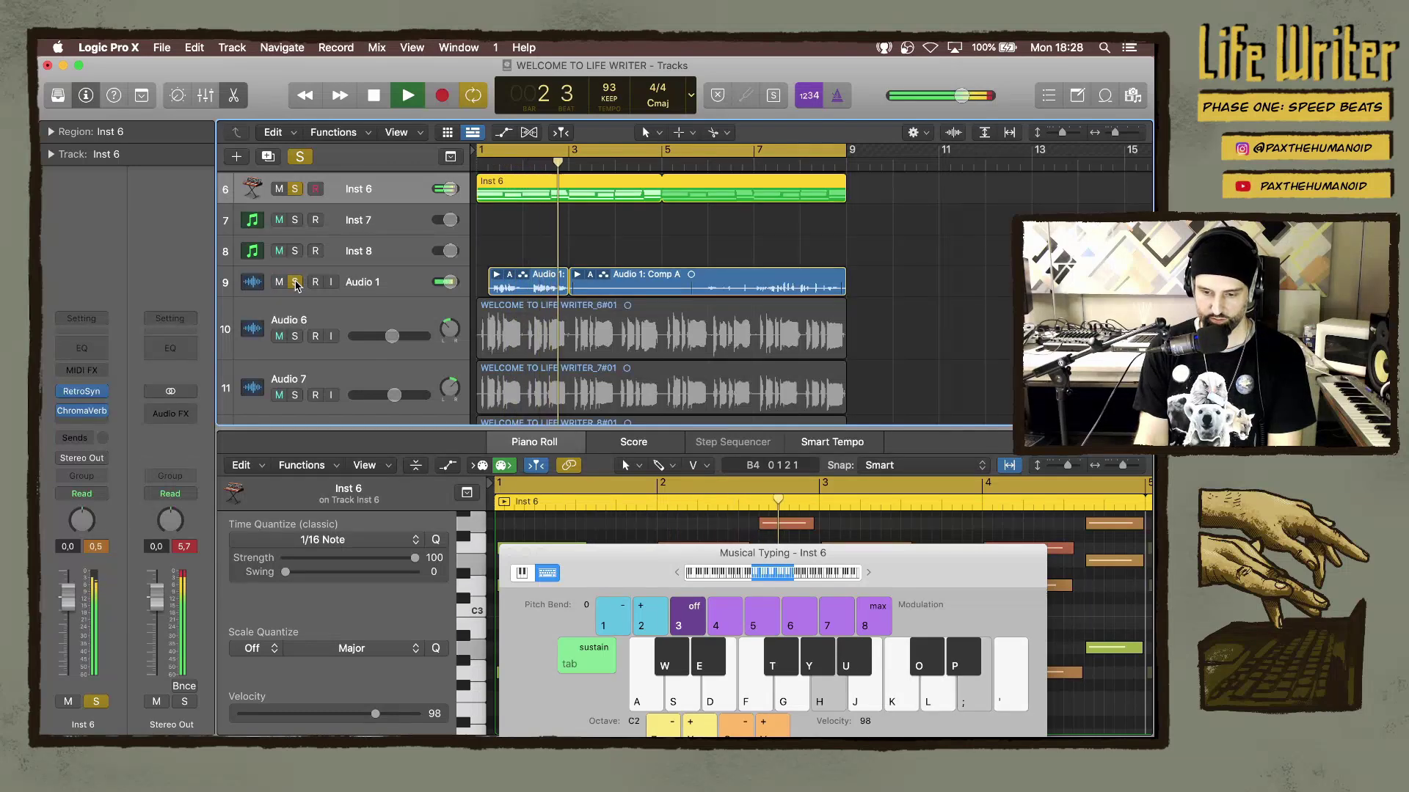
{"action": "left_click", "coordinate": [279, 282]}
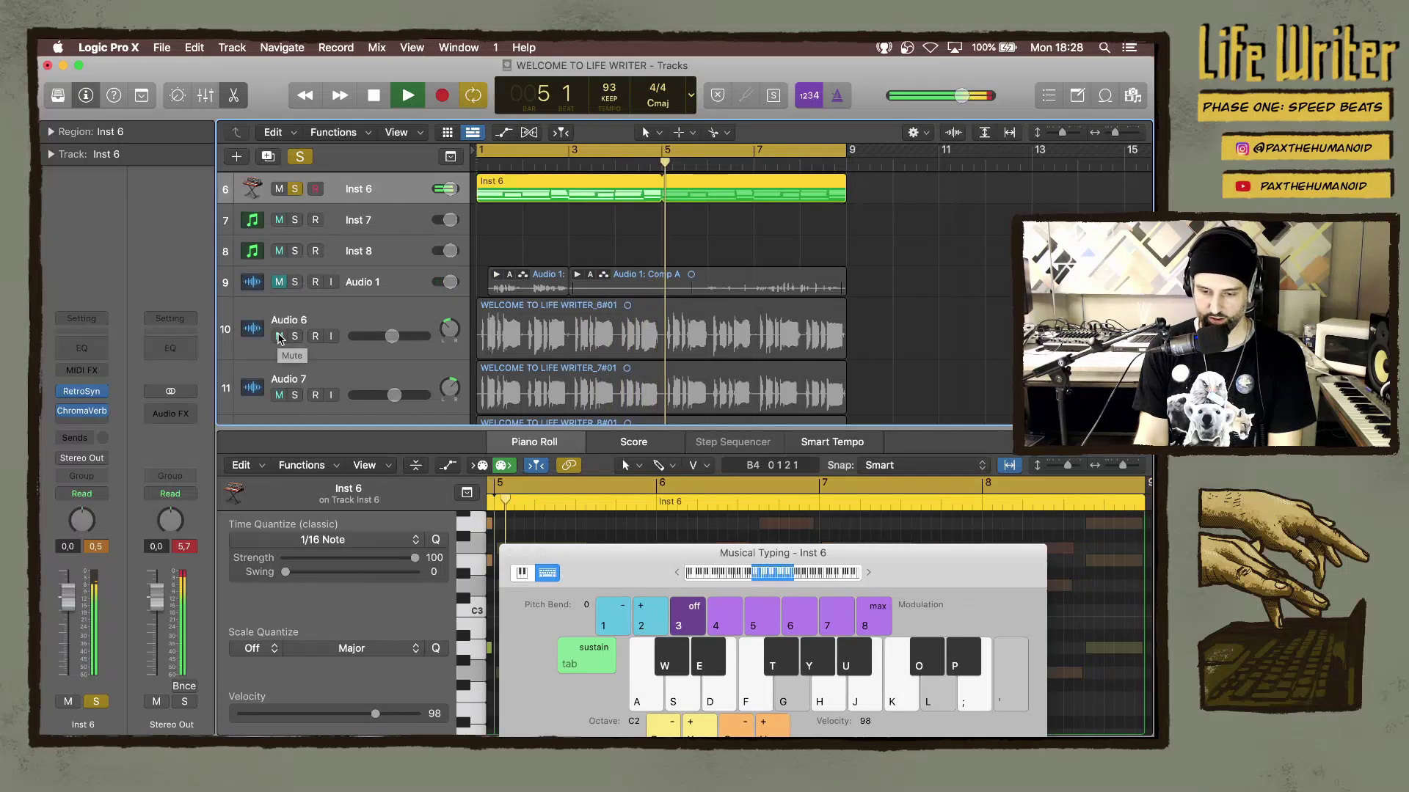
Add the Audio 6 and Audio 7 tracks to the soloed tracks.
{"action": "left_click", "coordinate": [279, 336]}
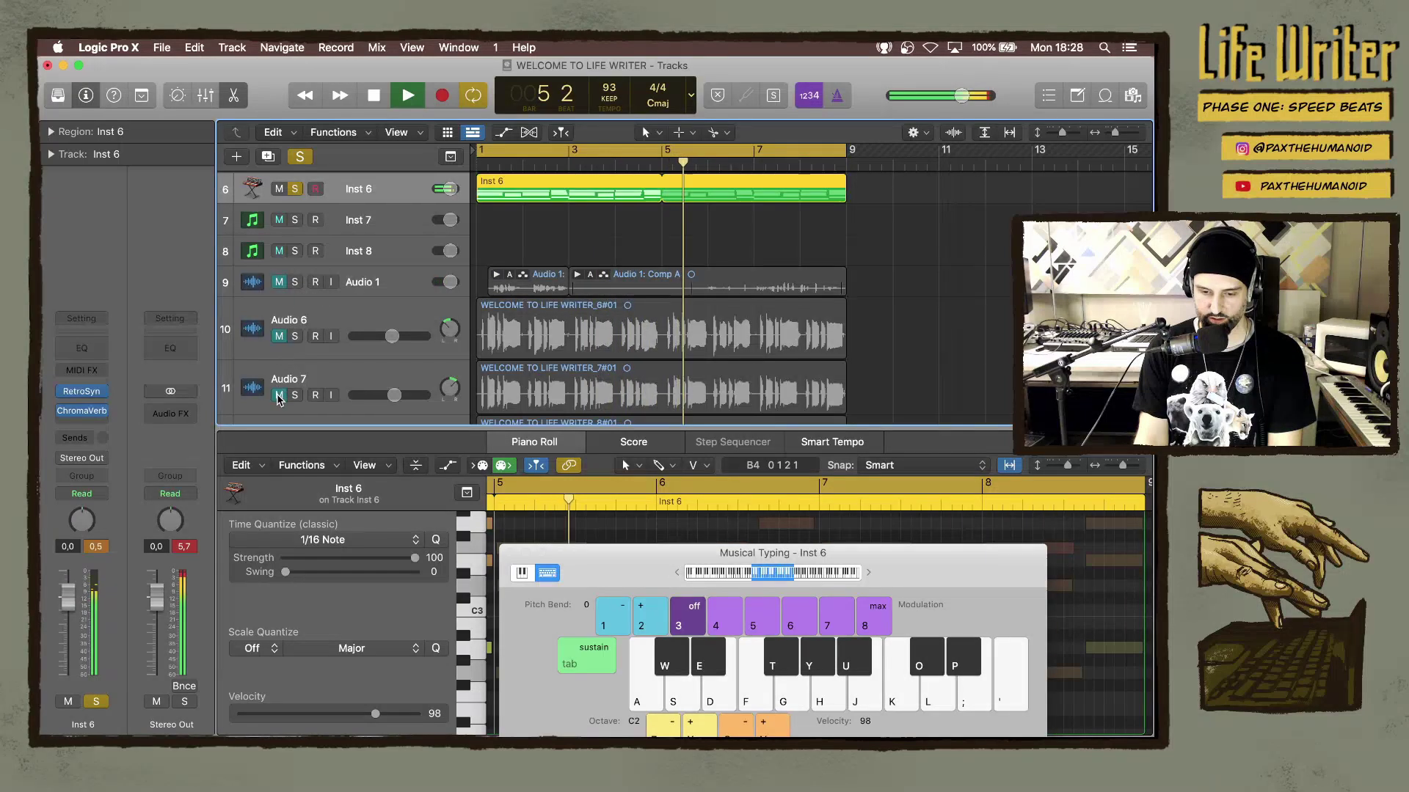
{"action": "left_click", "coordinate": [280, 337]}
{"action": "left_click", "coordinate": [257, 365], "text": "shift"}
{"action": "key", "text": "s"}
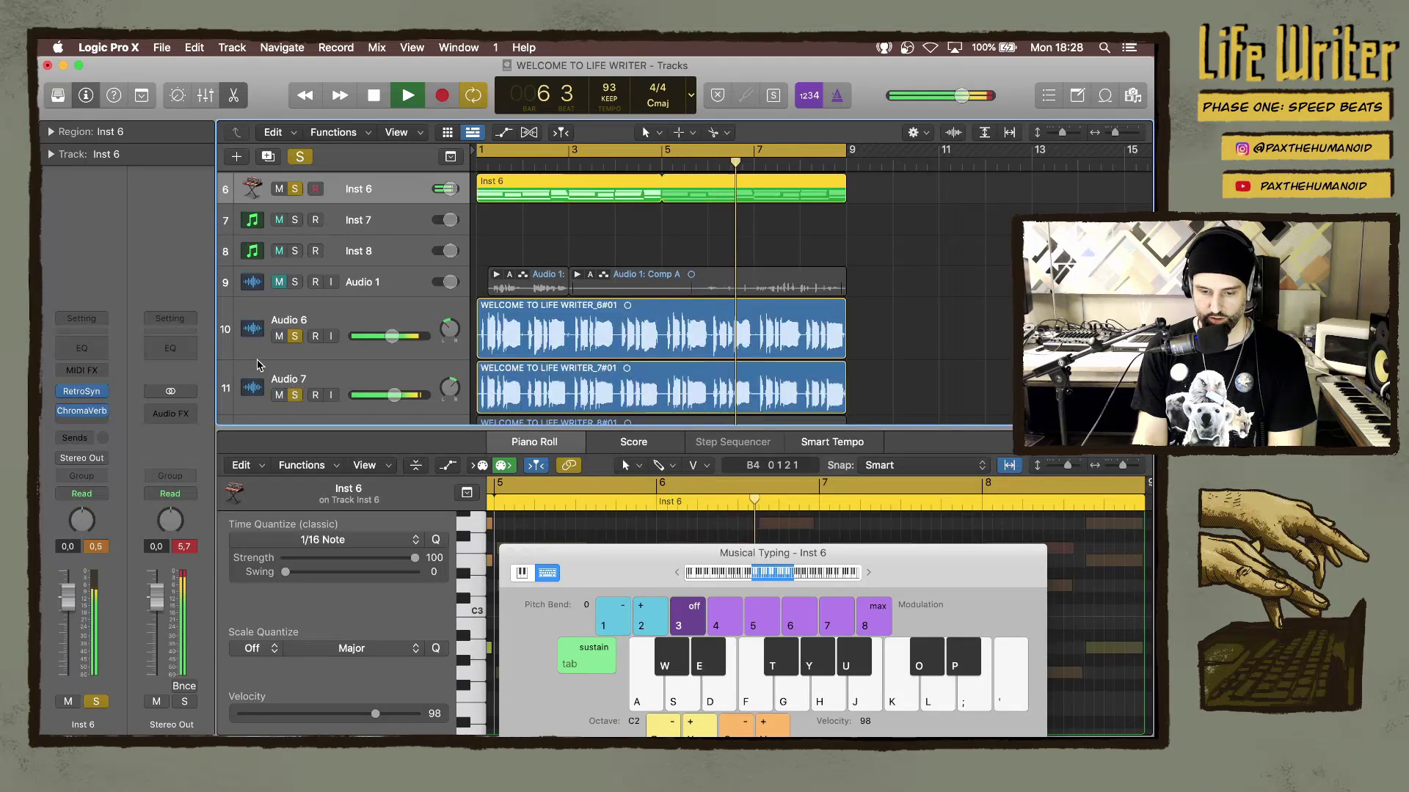
Bring the Audio 8 and Audio 10 tracks into the soloed mix.
{"action": "scroll", "coordinate": [256, 364], "scroll_direction": "down", "scroll_amount": 3}
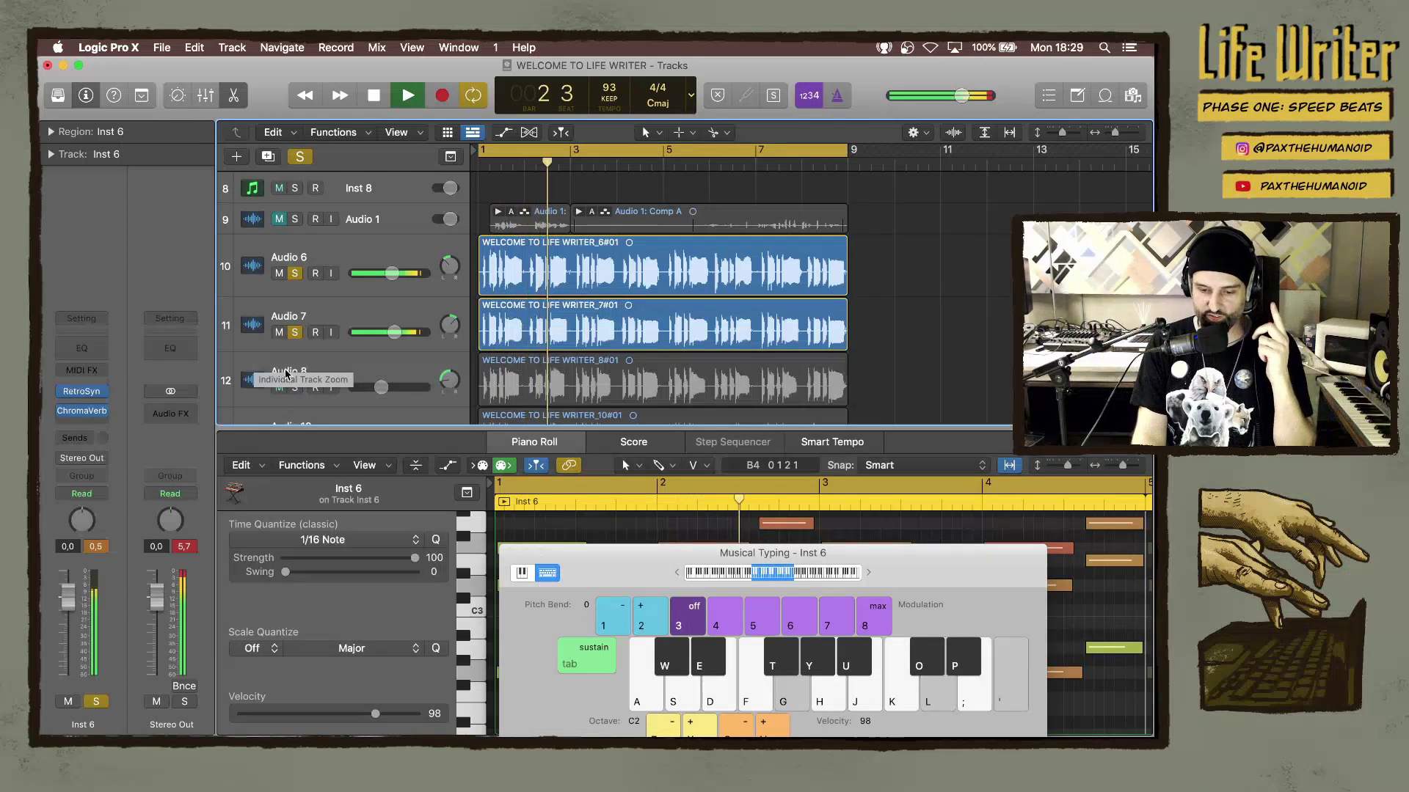
{"action": "scroll", "coordinate": [277, 352], "scroll_direction": "down", "scroll_amount": 2}
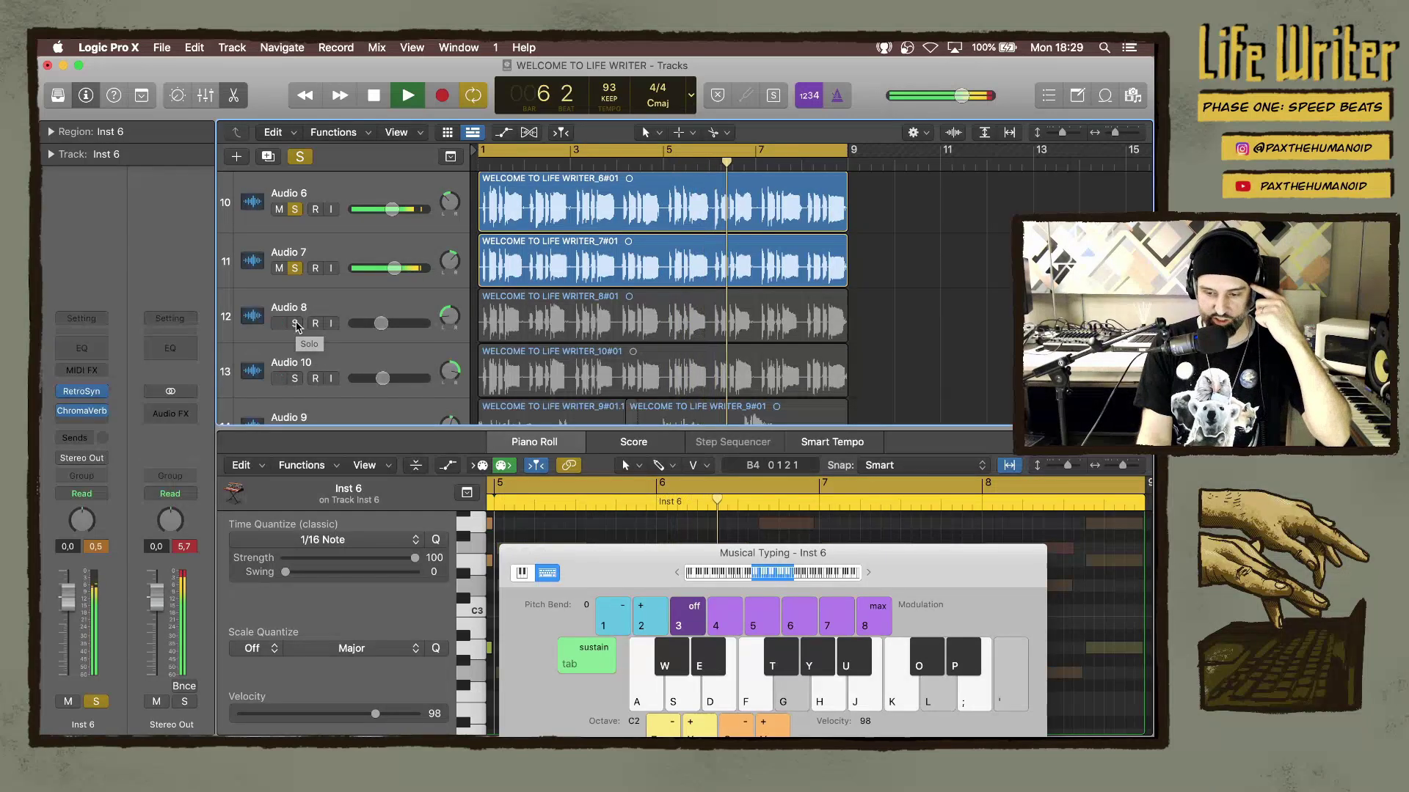
{"action": "left_click", "coordinate": [296, 324], "text": "ctrl"}
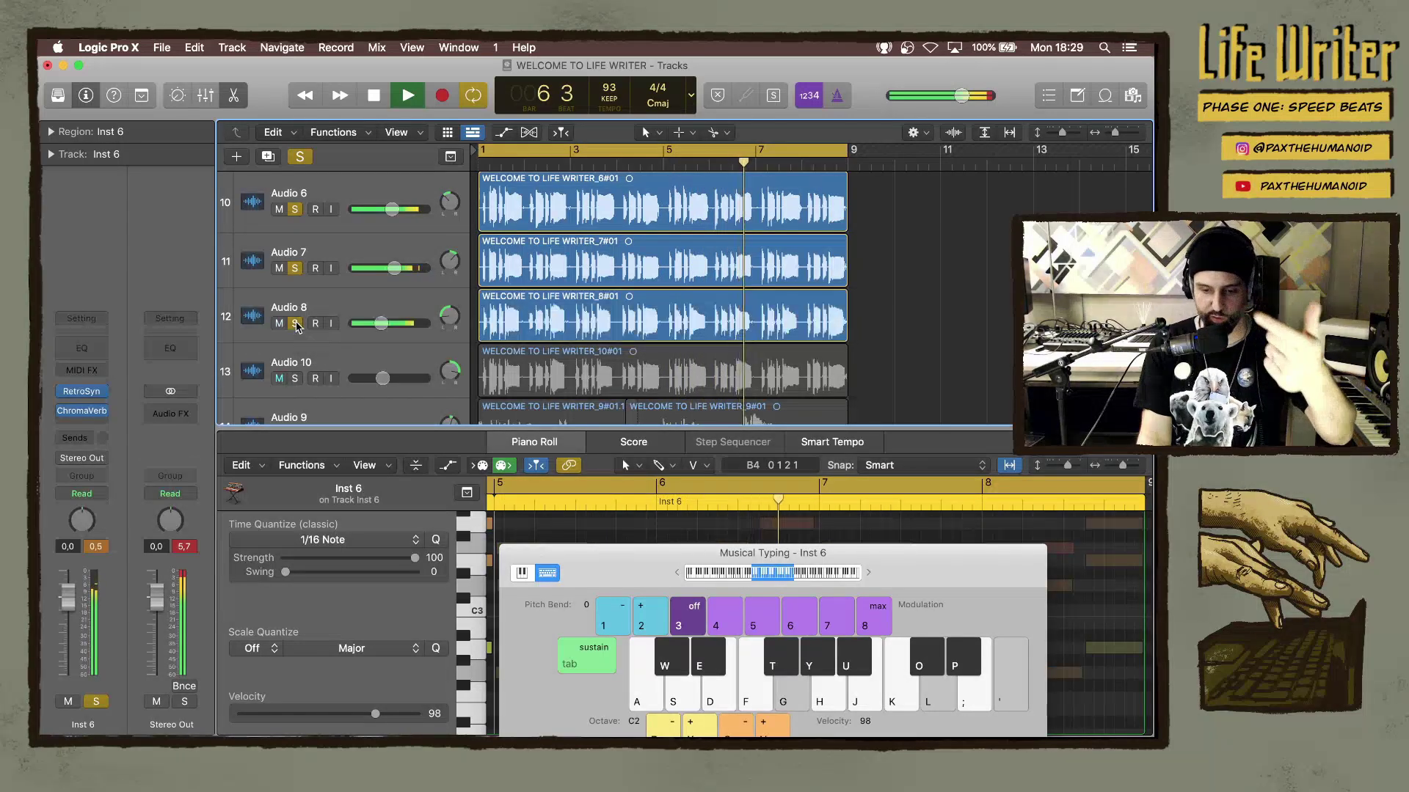
{"action": "left_click", "coordinate": [296, 378]}
{"action": "left_click", "coordinate": [295, 324]}
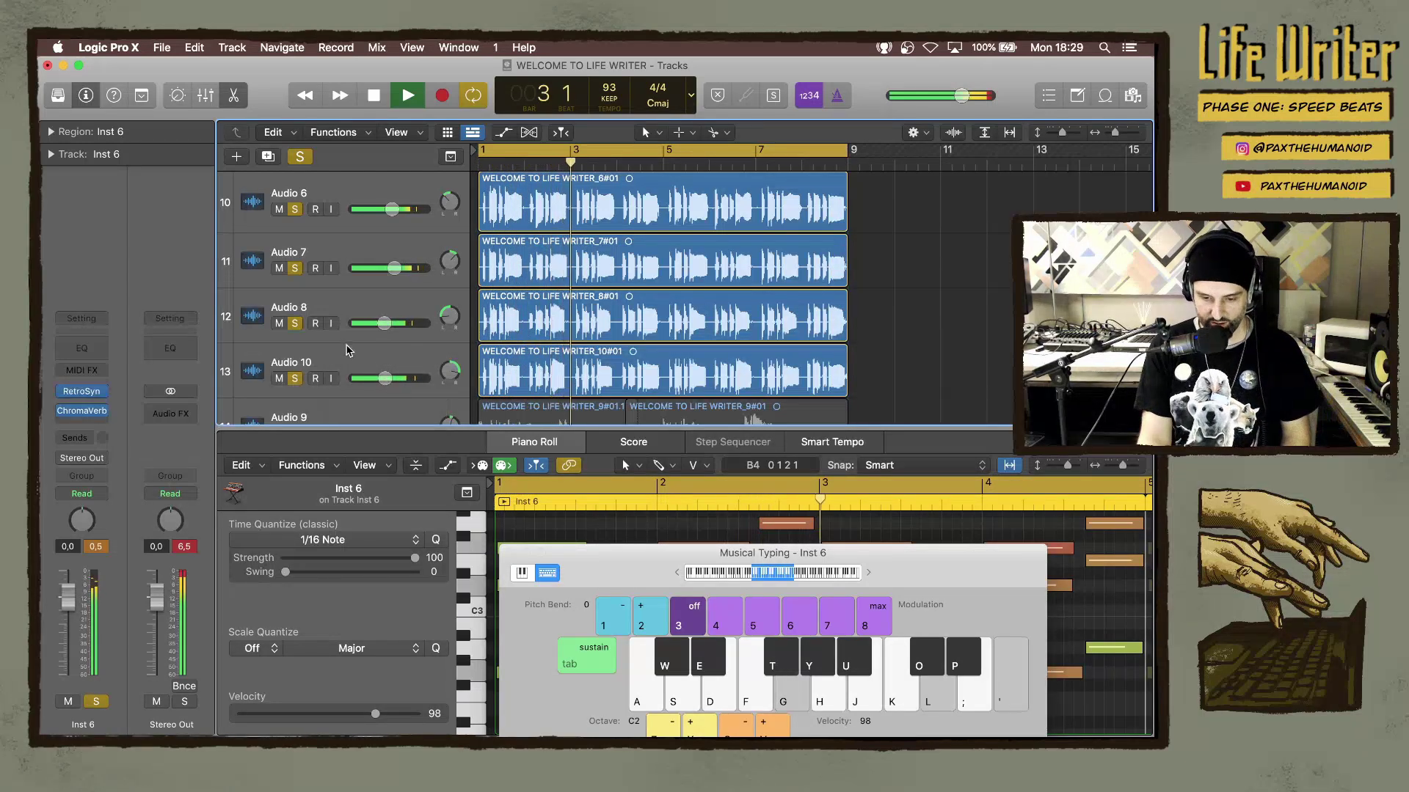
Compare the mix with and without Audio 9, leave that track soloed, and restart the playback.
{"action": "scroll", "coordinate": [346, 349], "scroll_direction": "down", "scroll_amount": 4}
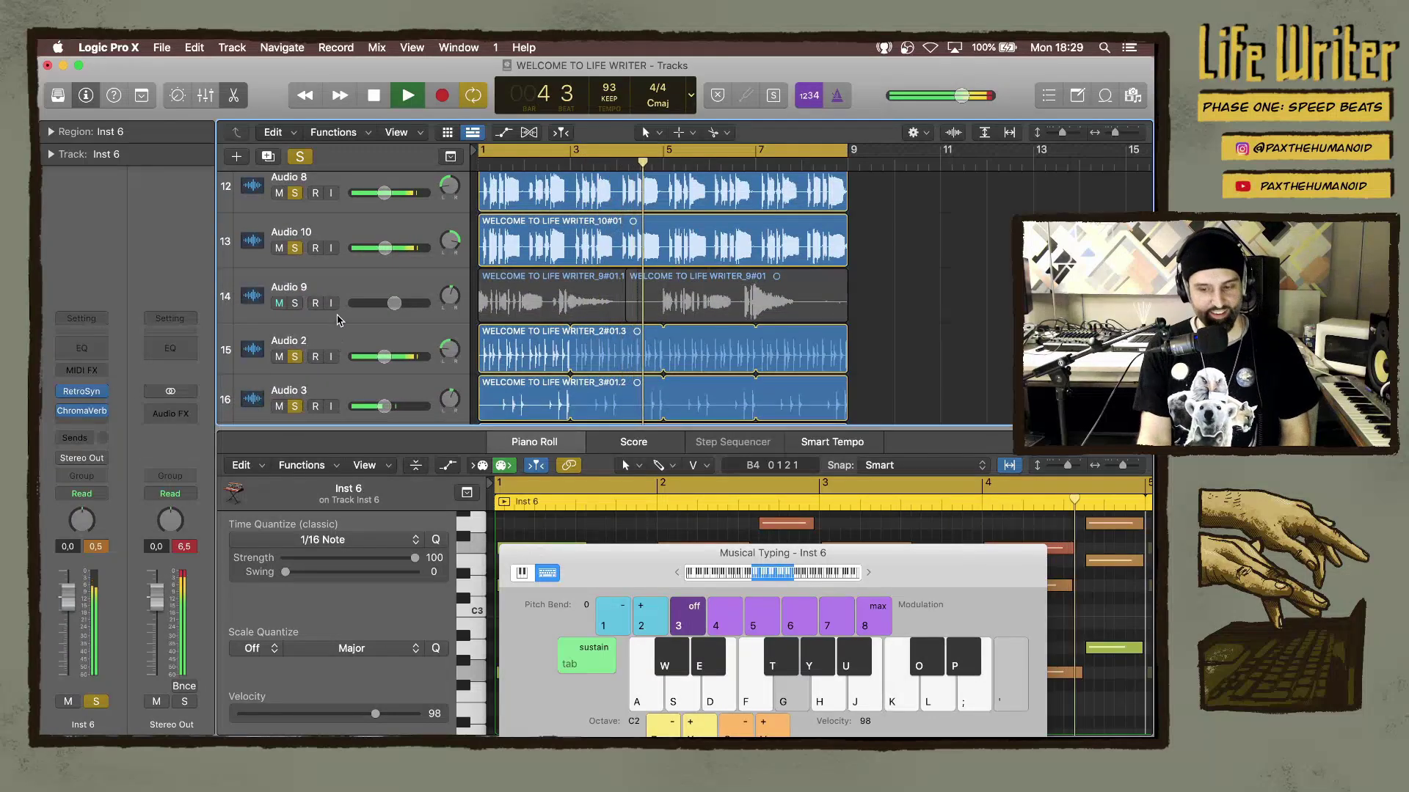
{"action": "left_click", "coordinate": [294, 303]}
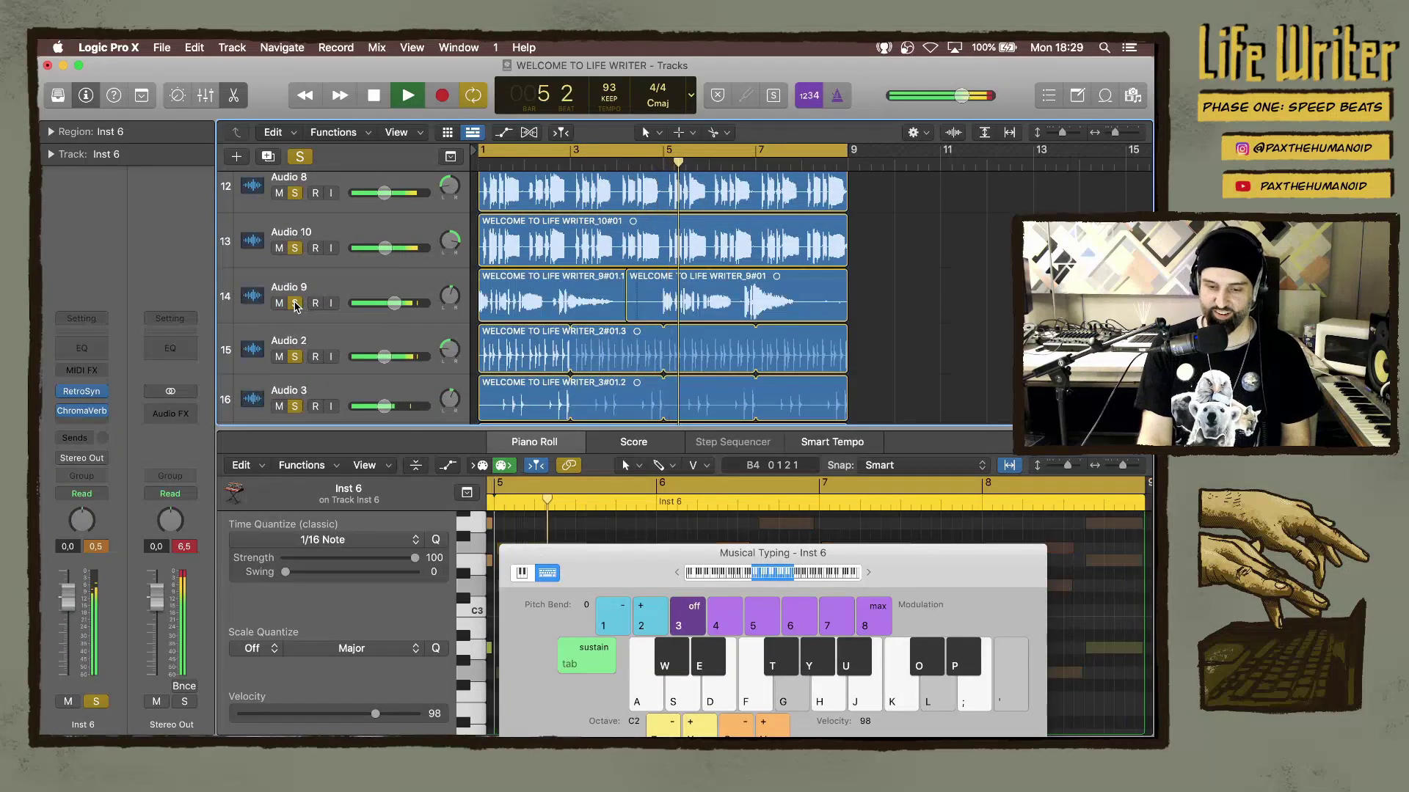
{"action": "left_click", "coordinate": [294, 303]}
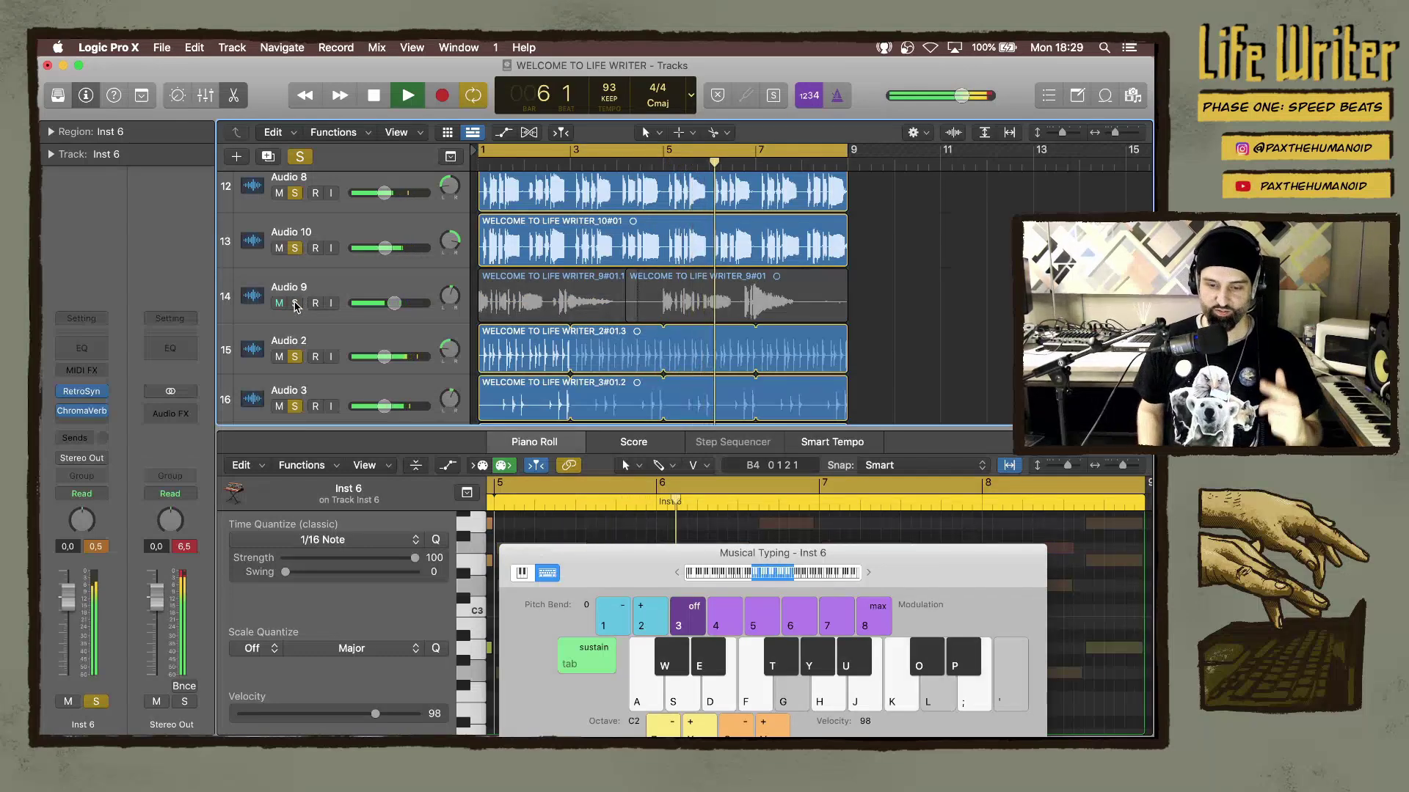
{"action": "key", "text": "space"}
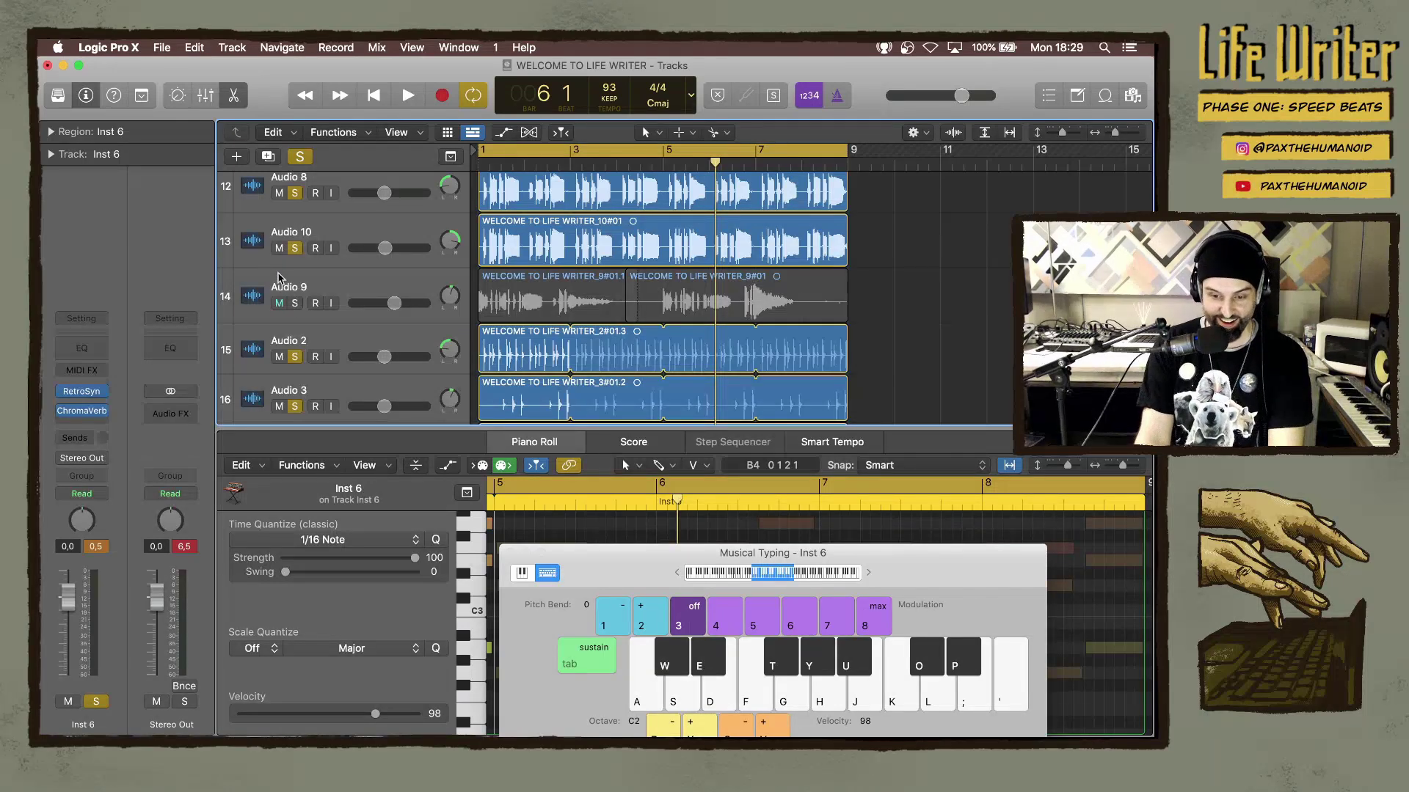
{"action": "left_click", "coordinate": [295, 303]}
{"action": "key", "text": "space"}
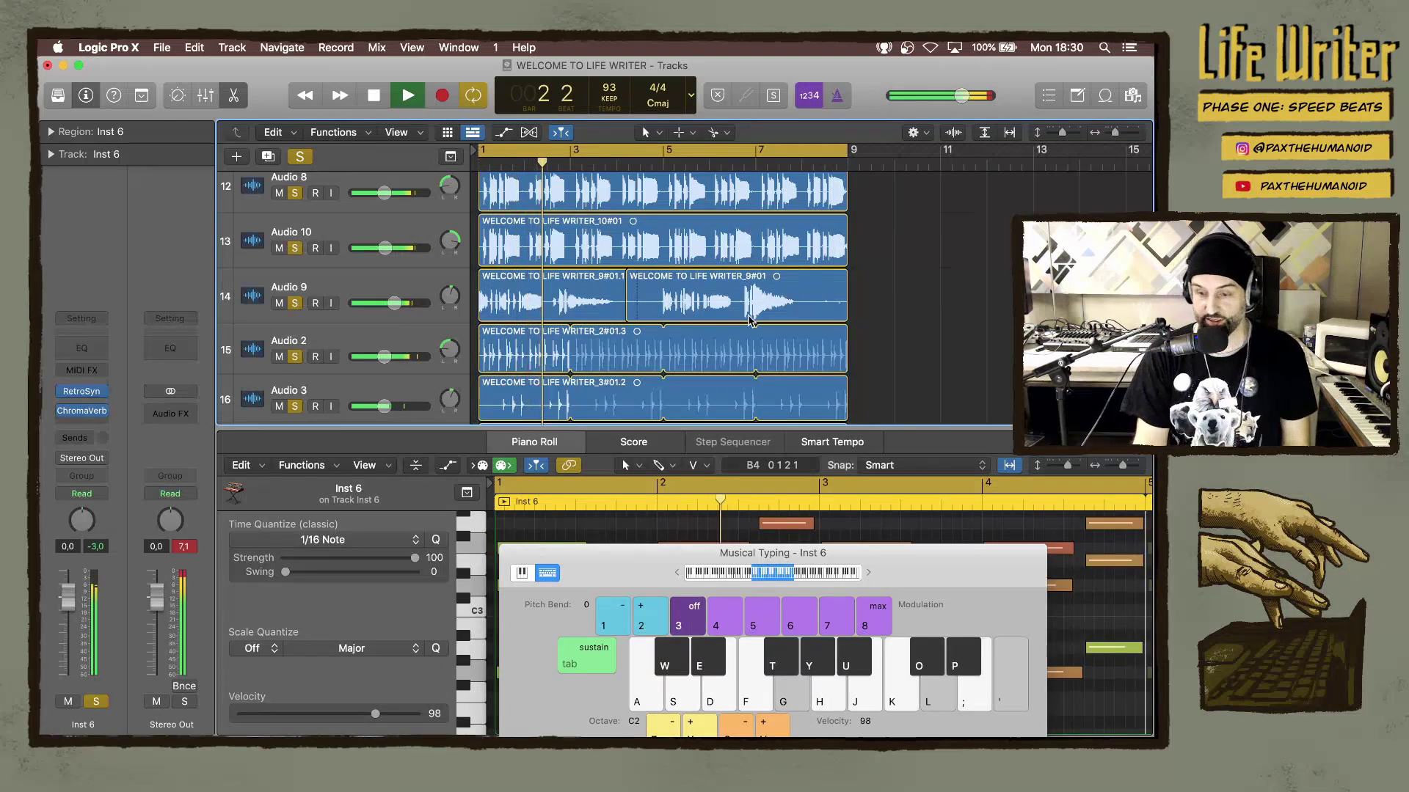
Disarm recording on the Audio 11 track, and clear all track solos with the playback stopped.
{"action": "scroll", "coordinate": [672, 300], "scroll_direction": "down", "scroll_amount": 5}
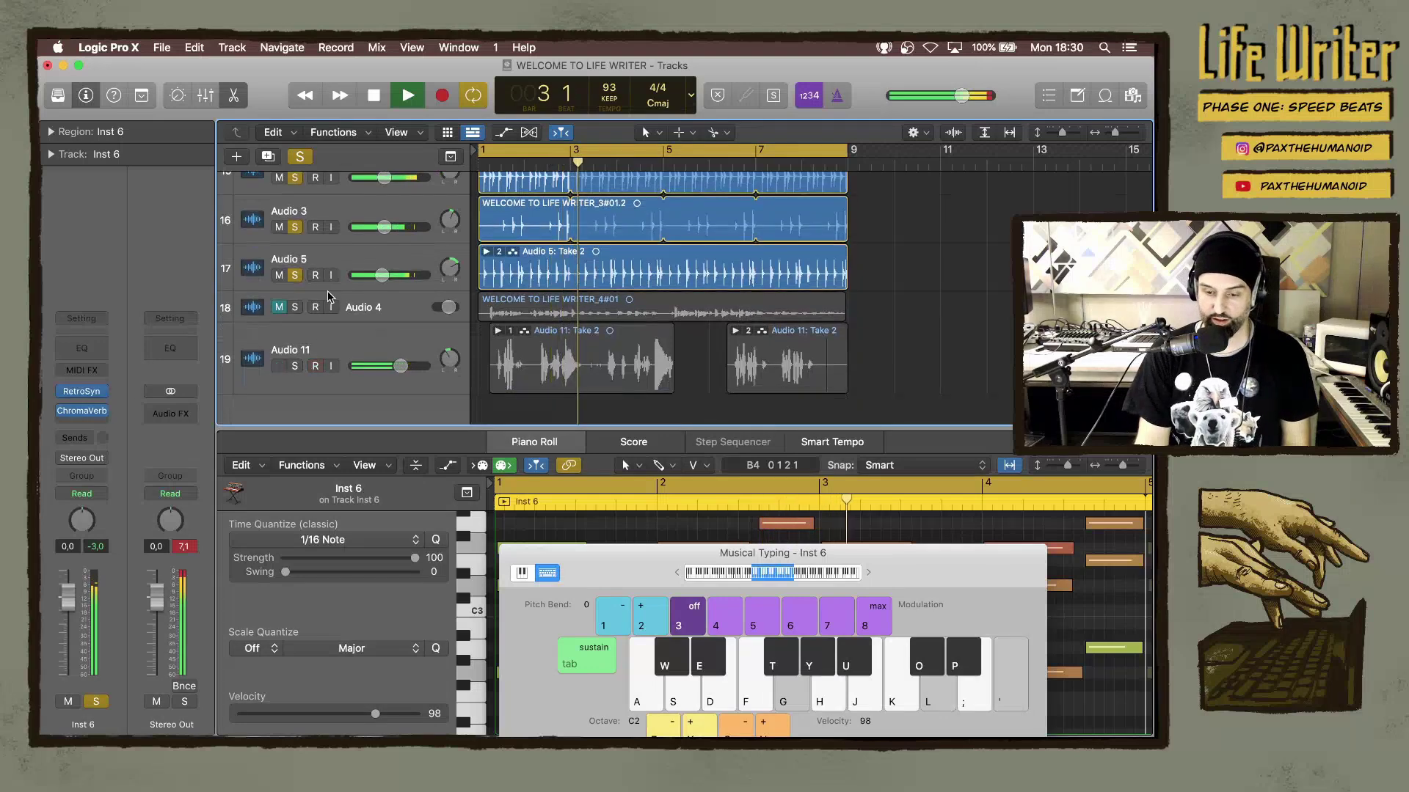
{"action": "left_click", "coordinate": [343, 348]}
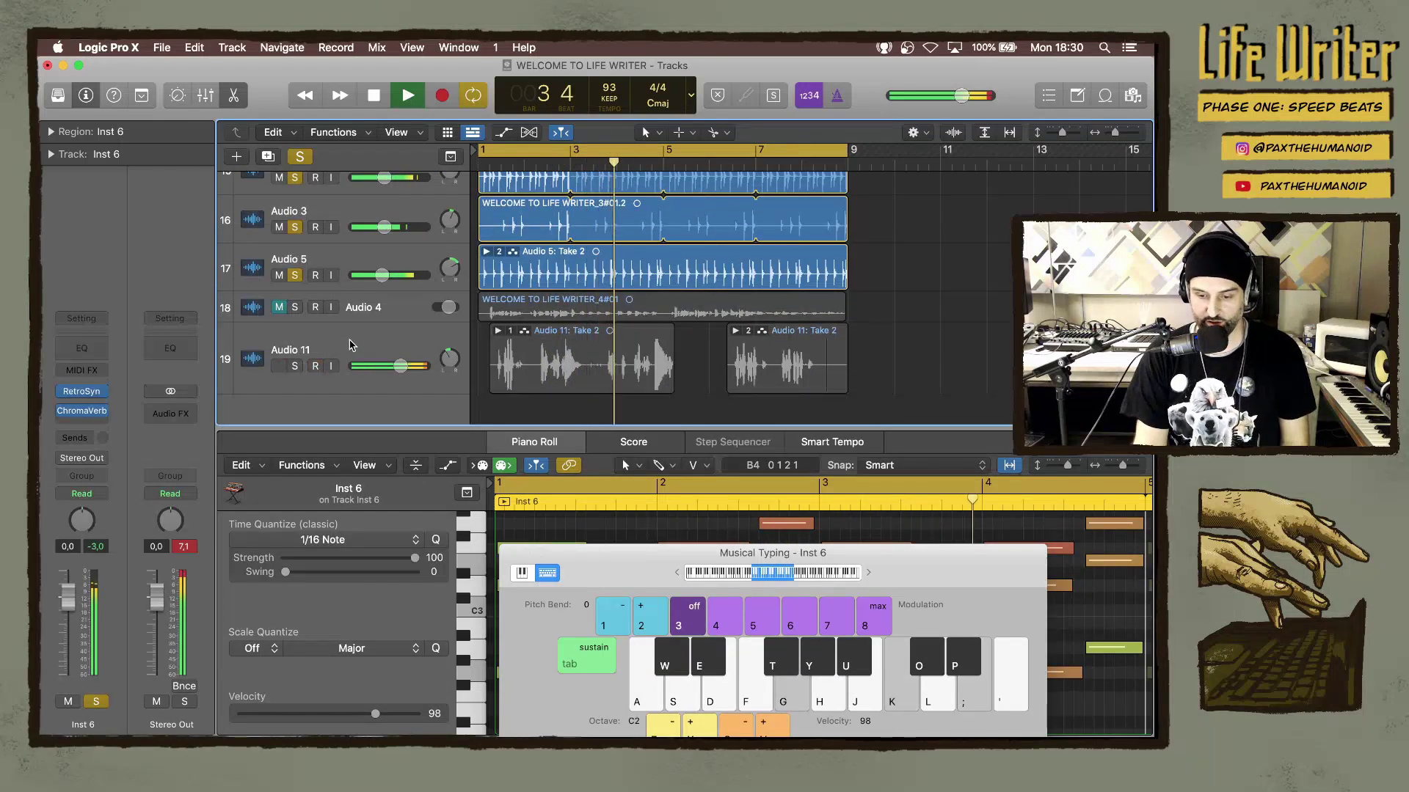
{"action": "left_click", "coordinate": [316, 366]}
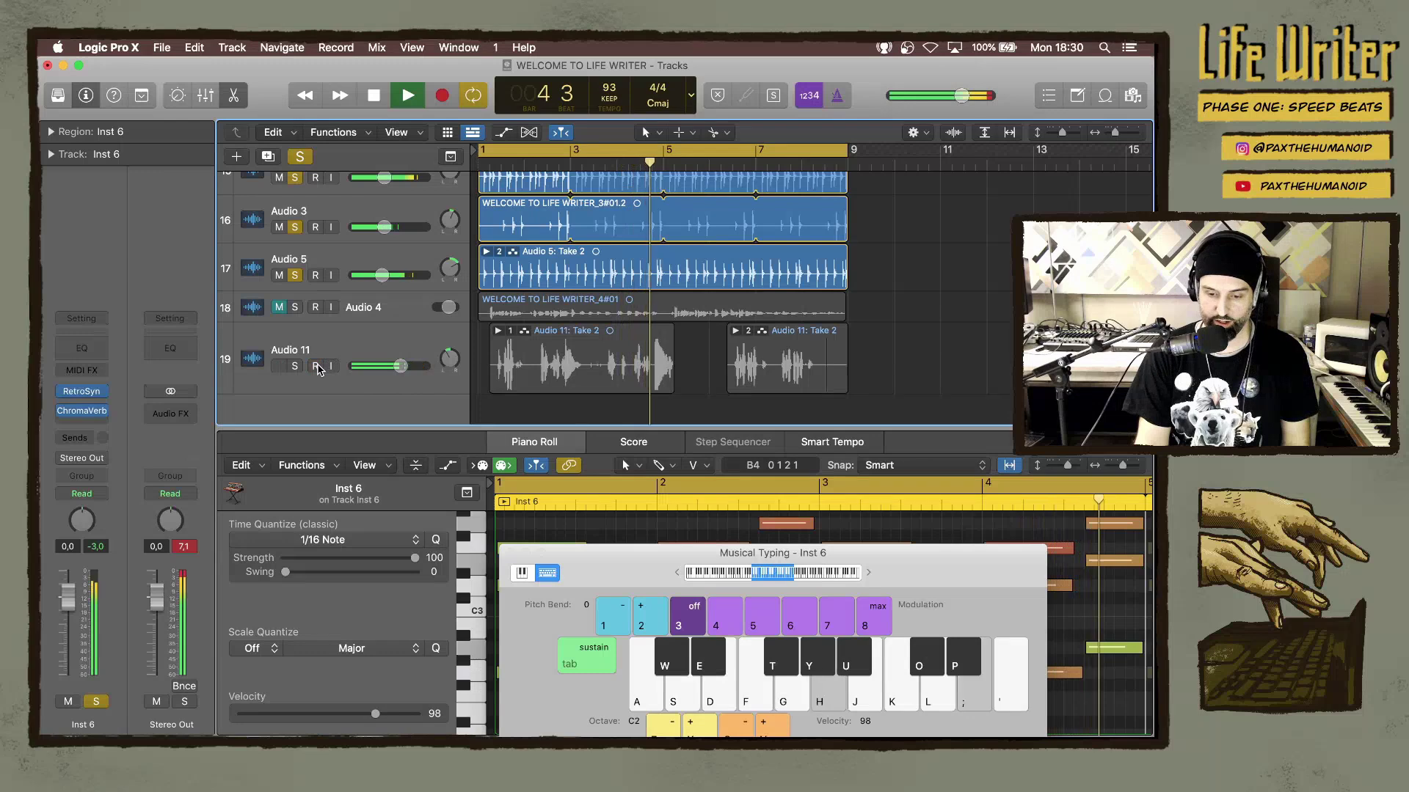
{"action": "key", "text": "space"}
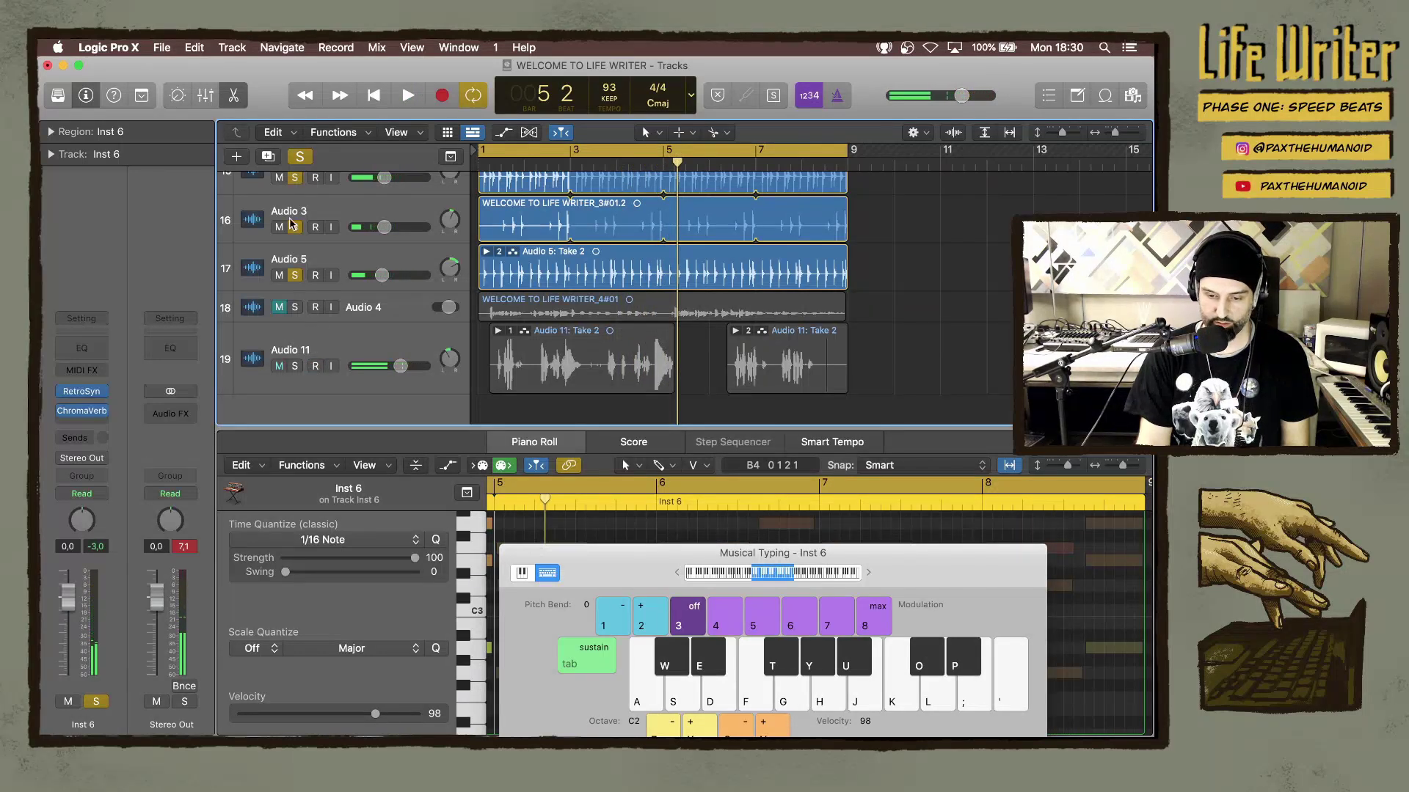
{"action": "left_click", "coordinate": [299, 156]}
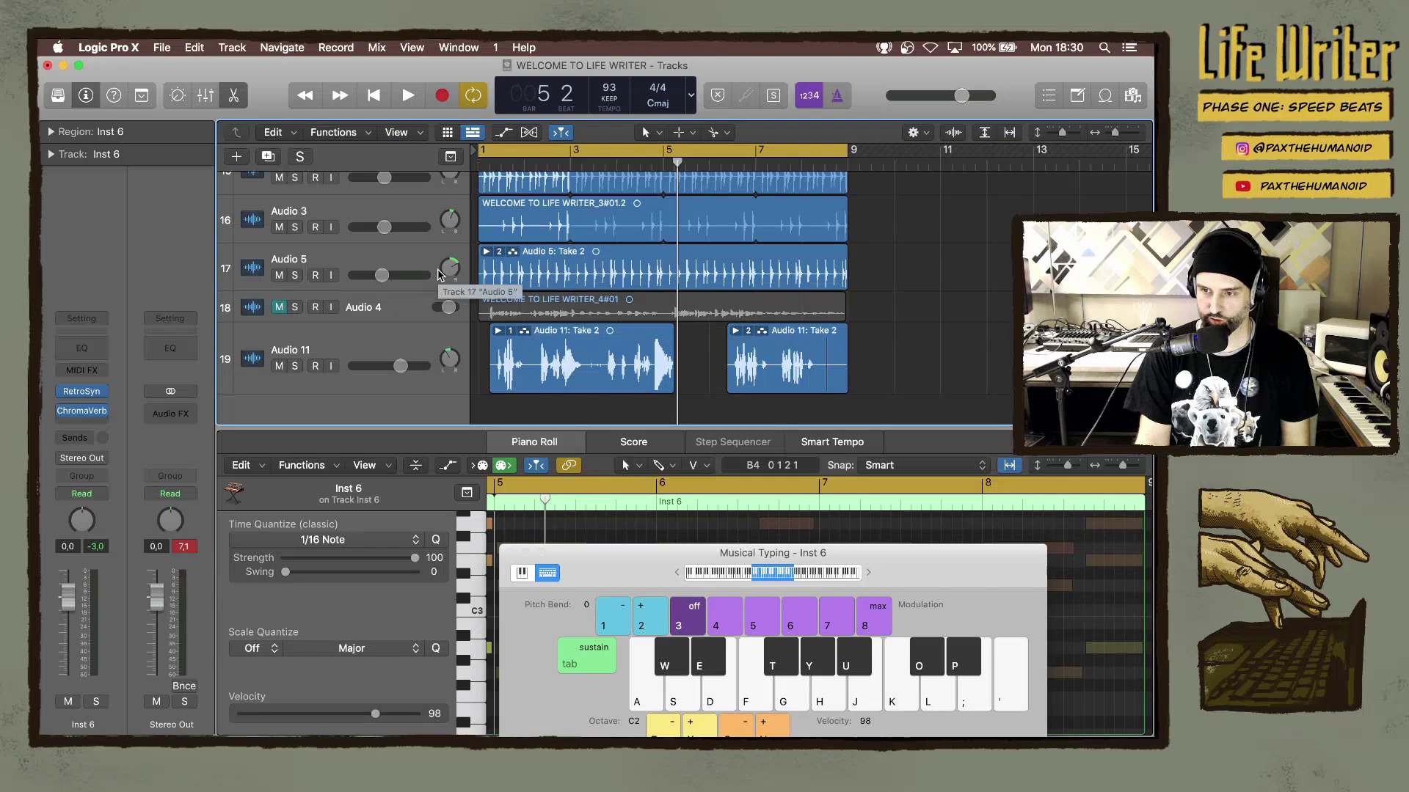
Play the full mix from the start of the cycle range, and stop the playback.
{"action": "key", "text": "Return"}
{"action": "key", "text": "space"}
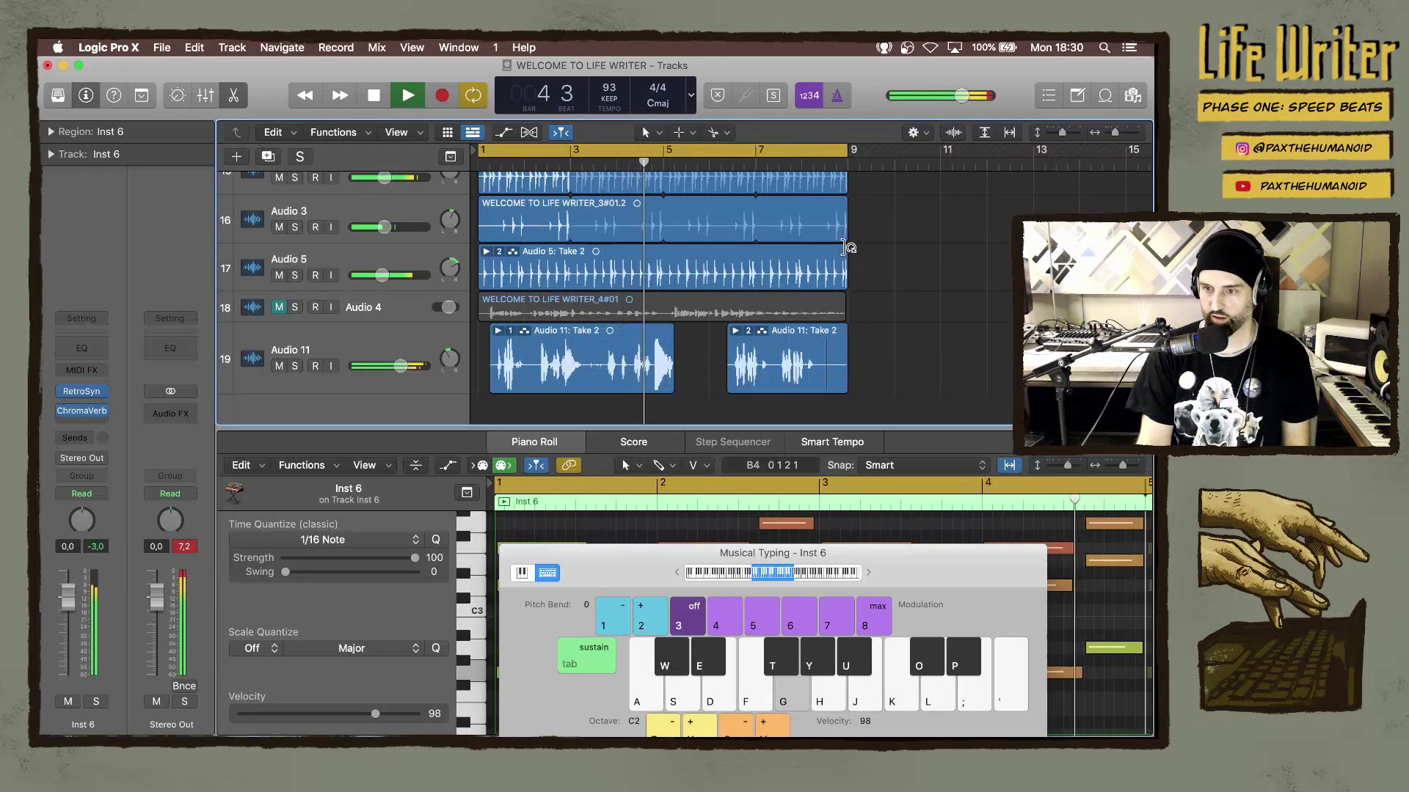
{"action": "key", "text": "space"}
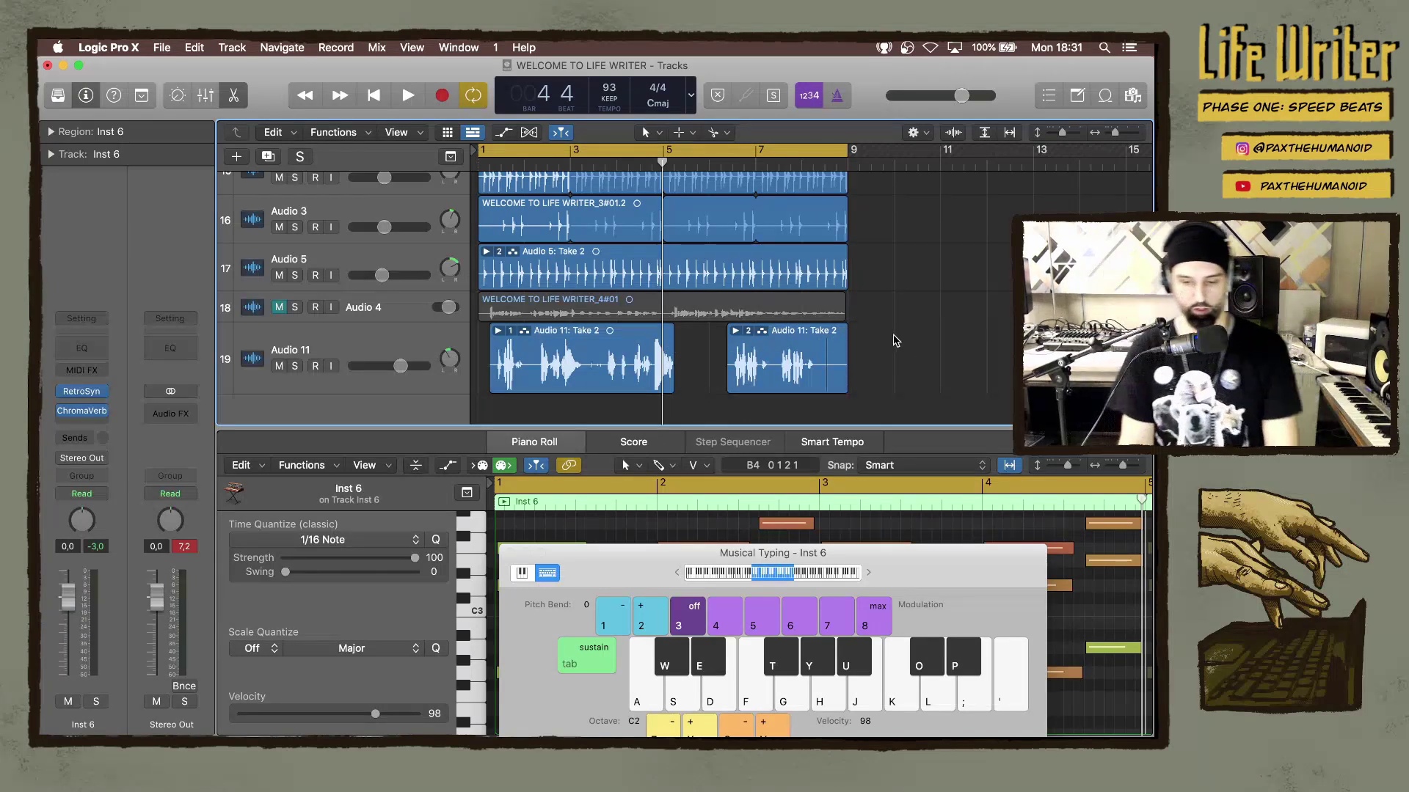
Move all regions one bar later along with their track automation, and set the cycle range to start at beat 4 of bar 1.
{"action": "scroll", "coordinate": [893, 338], "scroll_direction": "down", "scroll_amount": 5}
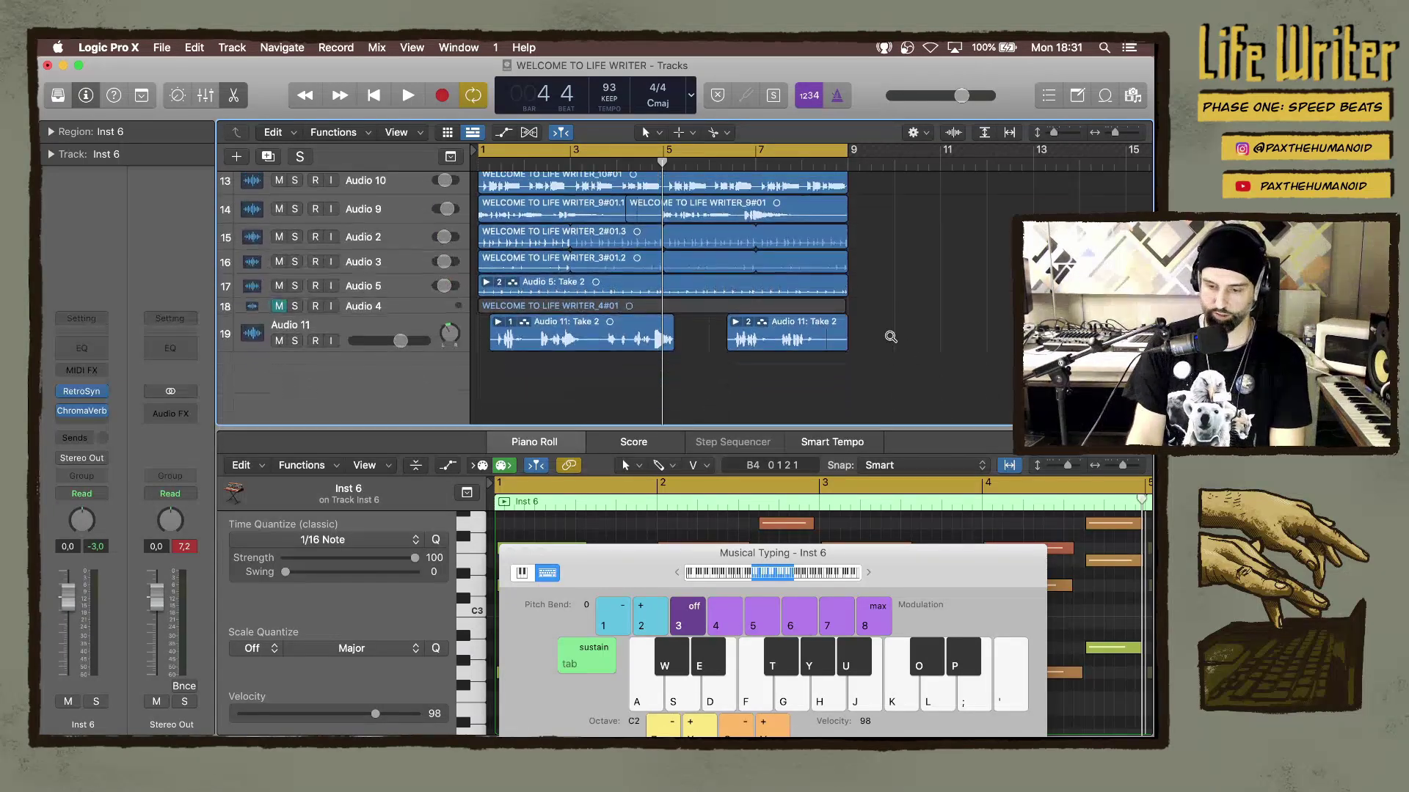
{"action": "scroll", "coordinate": [890, 337], "scroll_direction": "down", "scroll_amount": 6}
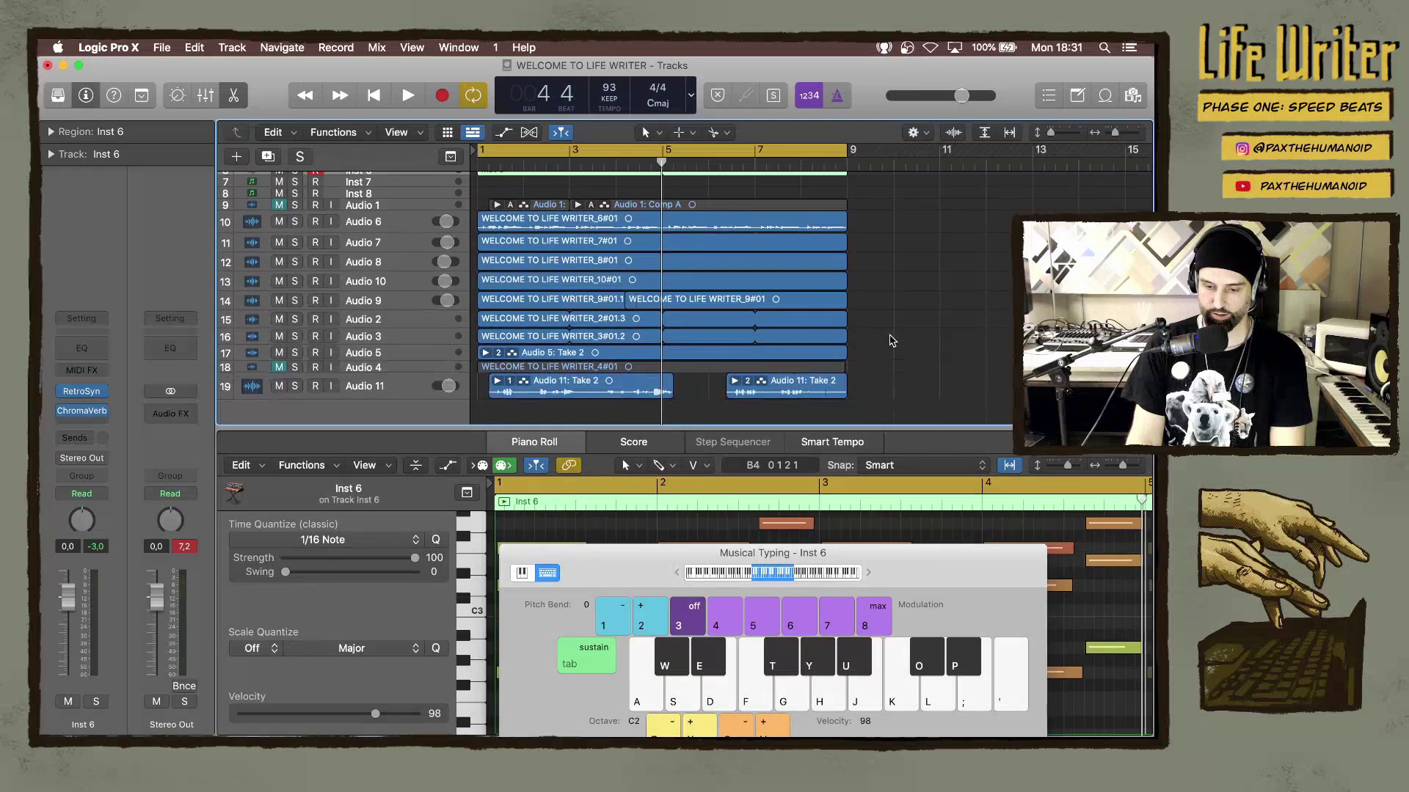
{"action": "scroll", "coordinate": [892, 339], "scroll_direction": "up", "scroll_amount": 1}
{"action": "scroll", "coordinate": [920, 295], "scroll_direction": "down", "scroll_amount": 1}
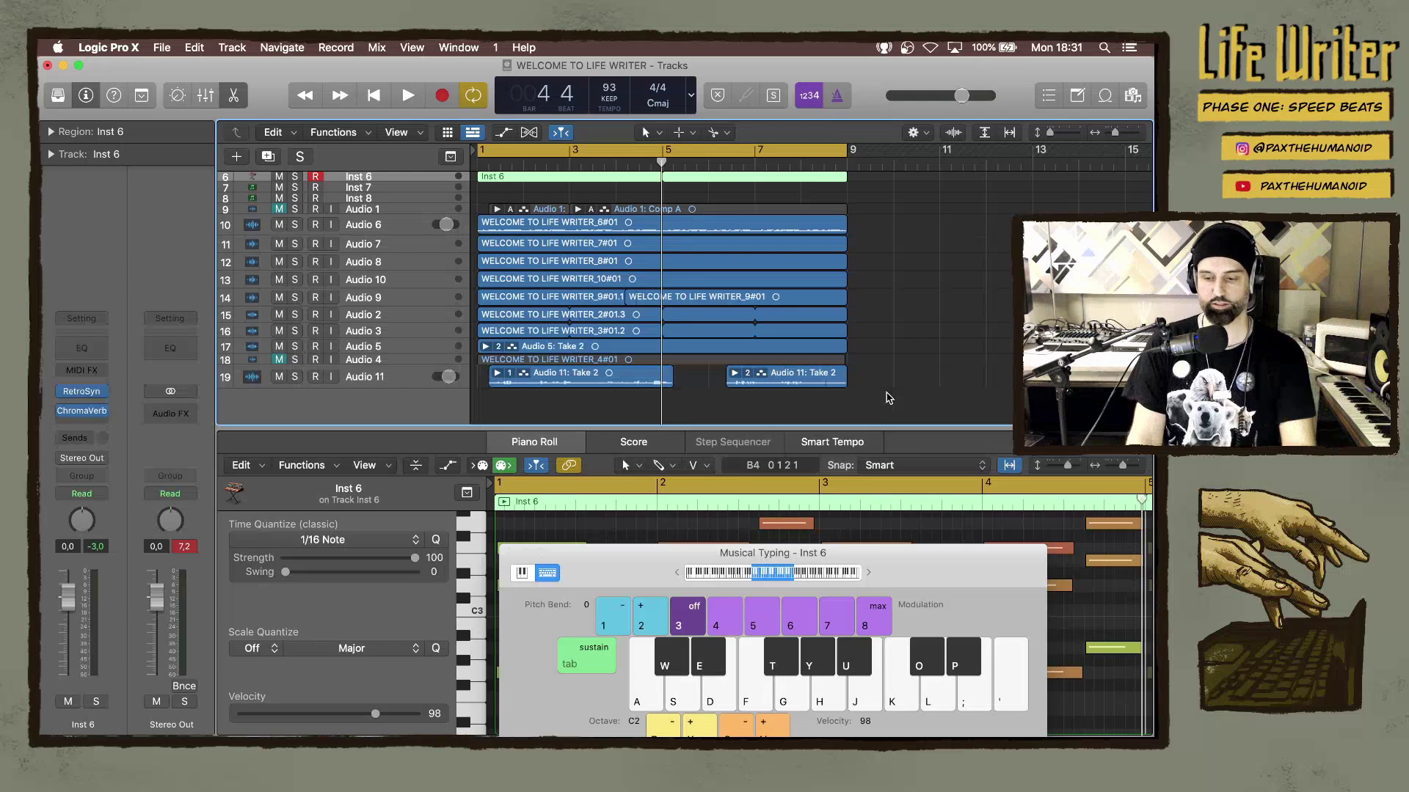
{"action": "left_click_drag", "start_coordinate": [881, 382], "coordinate": [539, 179]}
{"action": "left_click", "coordinate": [705, 295]}
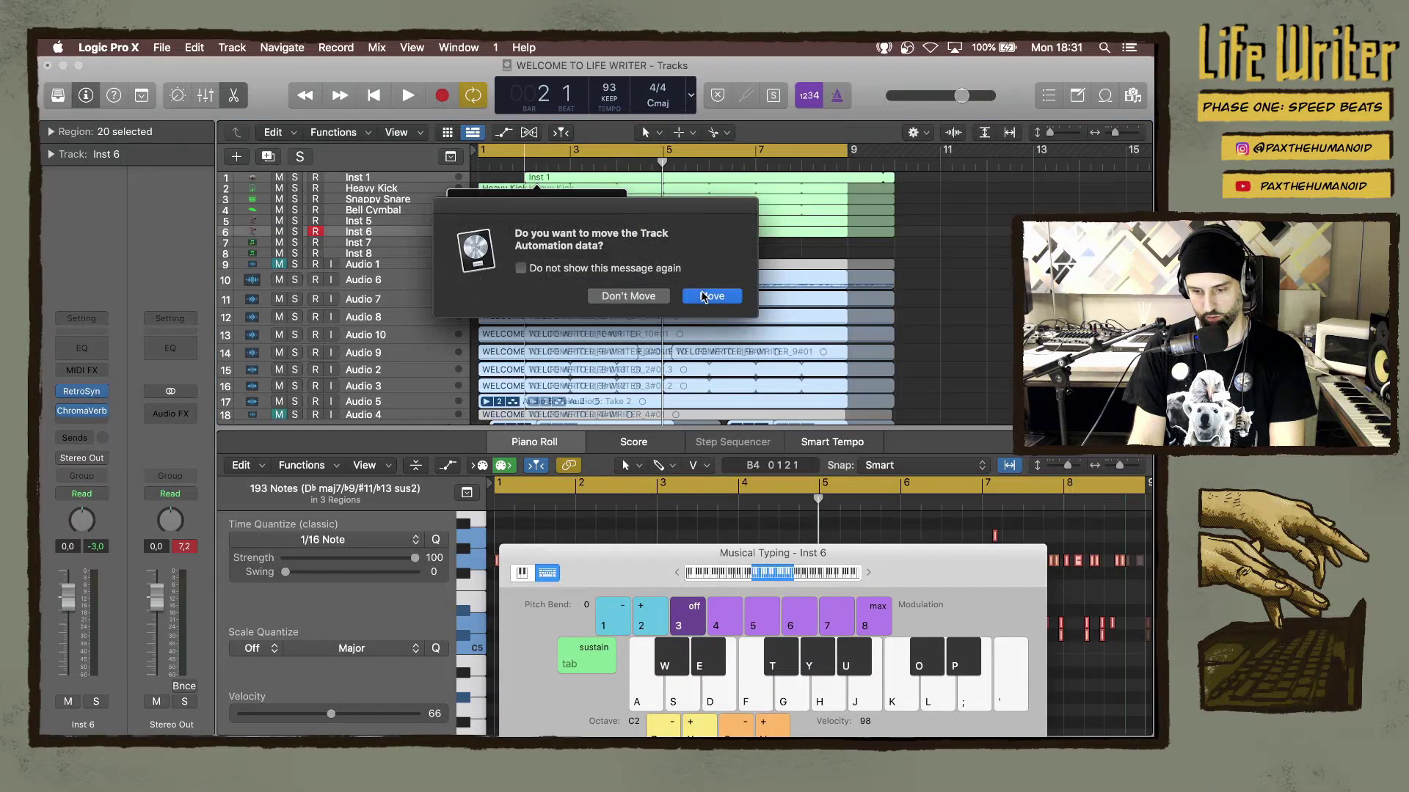
{"action": "left_click_drag", "start_coordinate": [546, 153], "coordinate": [514, 153]}
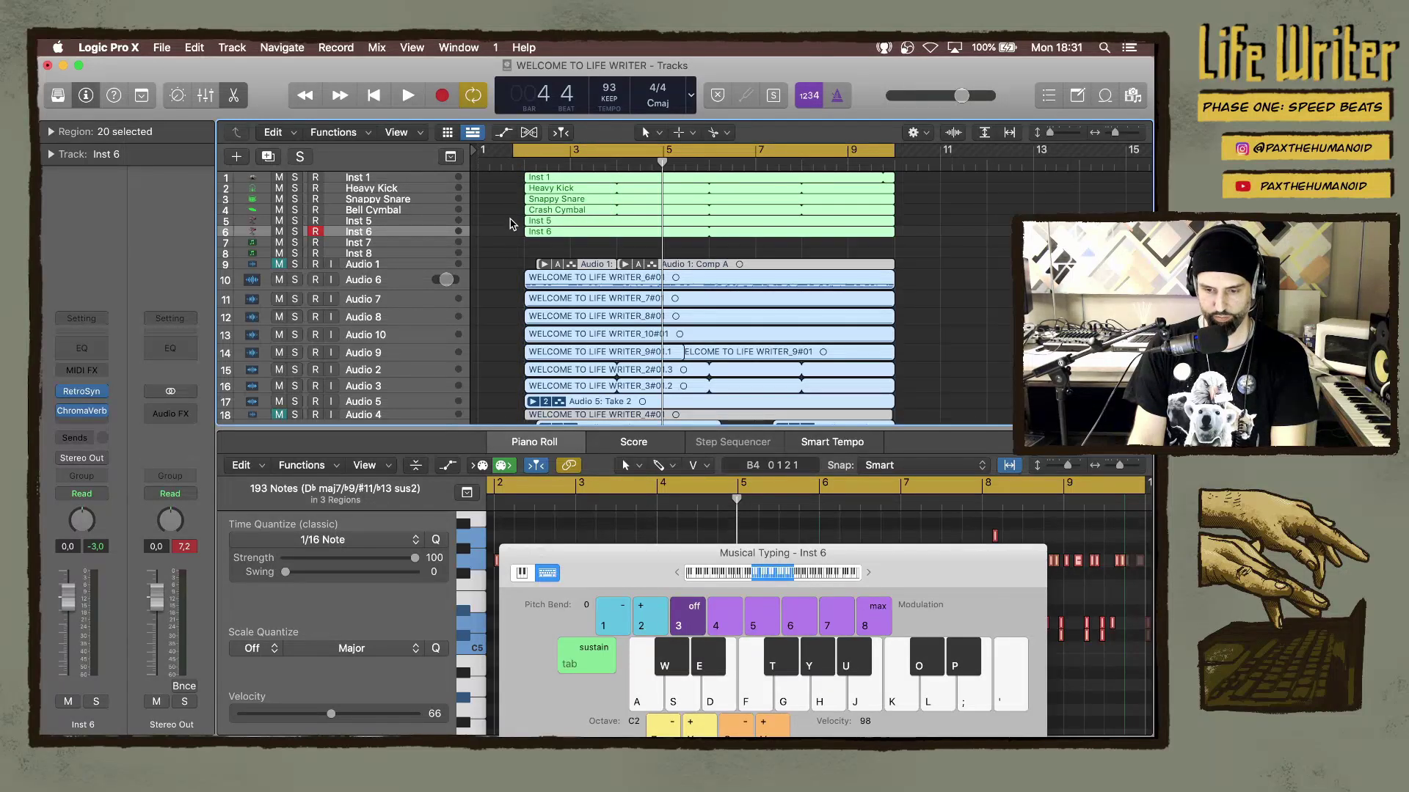
Show the Snappy Snare region's notes in the Piano Roll, with the Musical Typing window closed.
{"action": "left_click", "coordinate": [435, 201]}
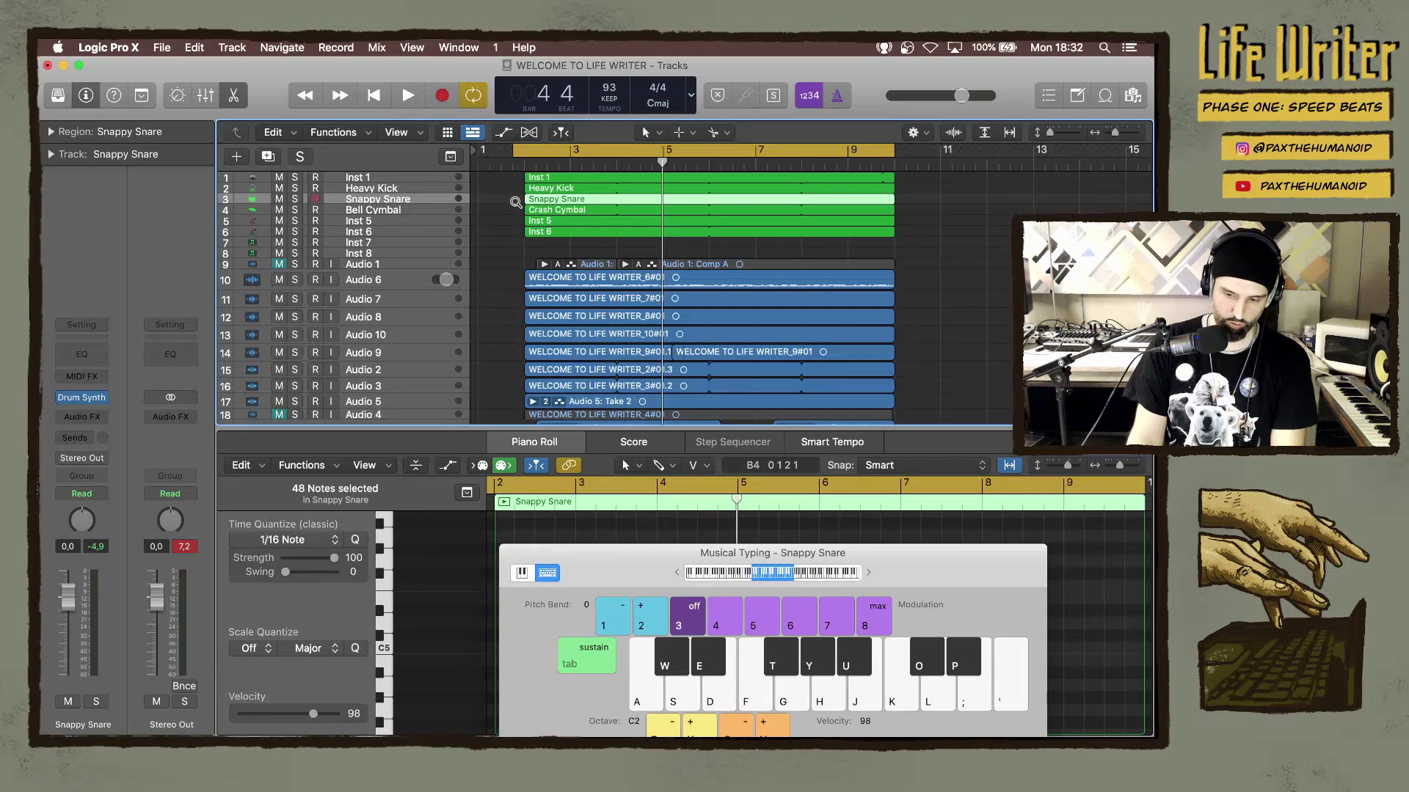
{"action": "scroll", "coordinate": [516, 203], "scroll_direction": "up", "scroll_amount": 5}
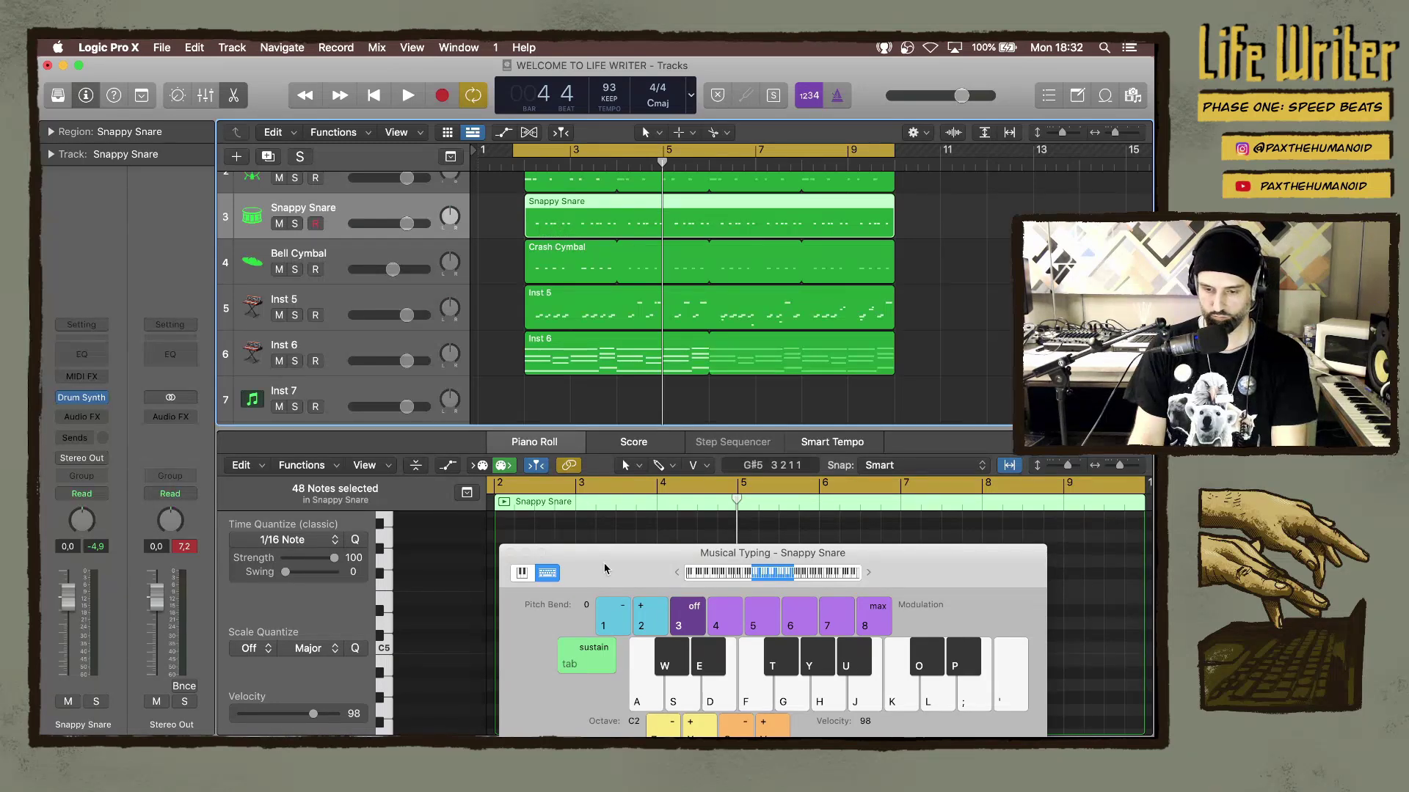
{"action": "left_click_drag", "start_coordinate": [605, 568], "coordinate": [499, 162]}
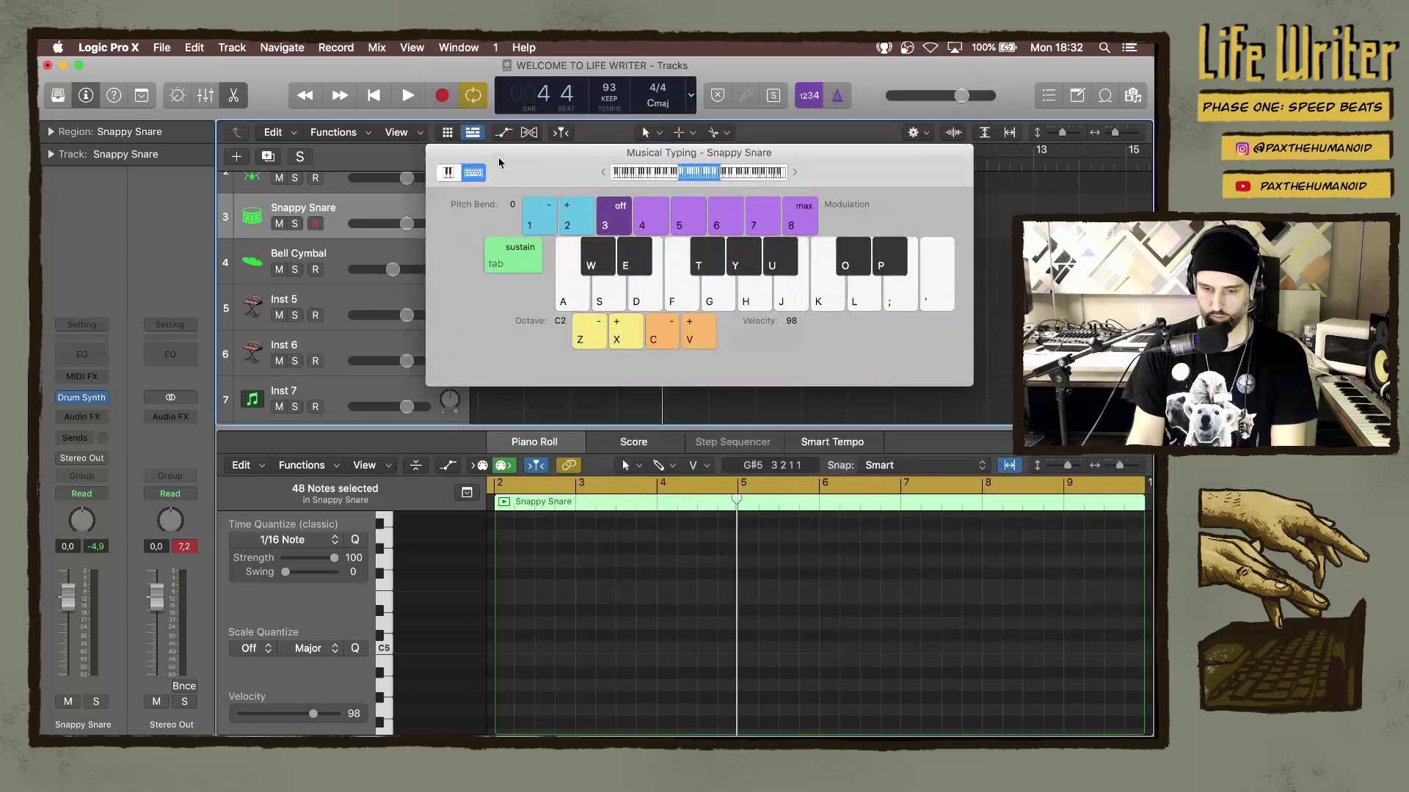
{"action": "left_click", "coordinate": [438, 158]}
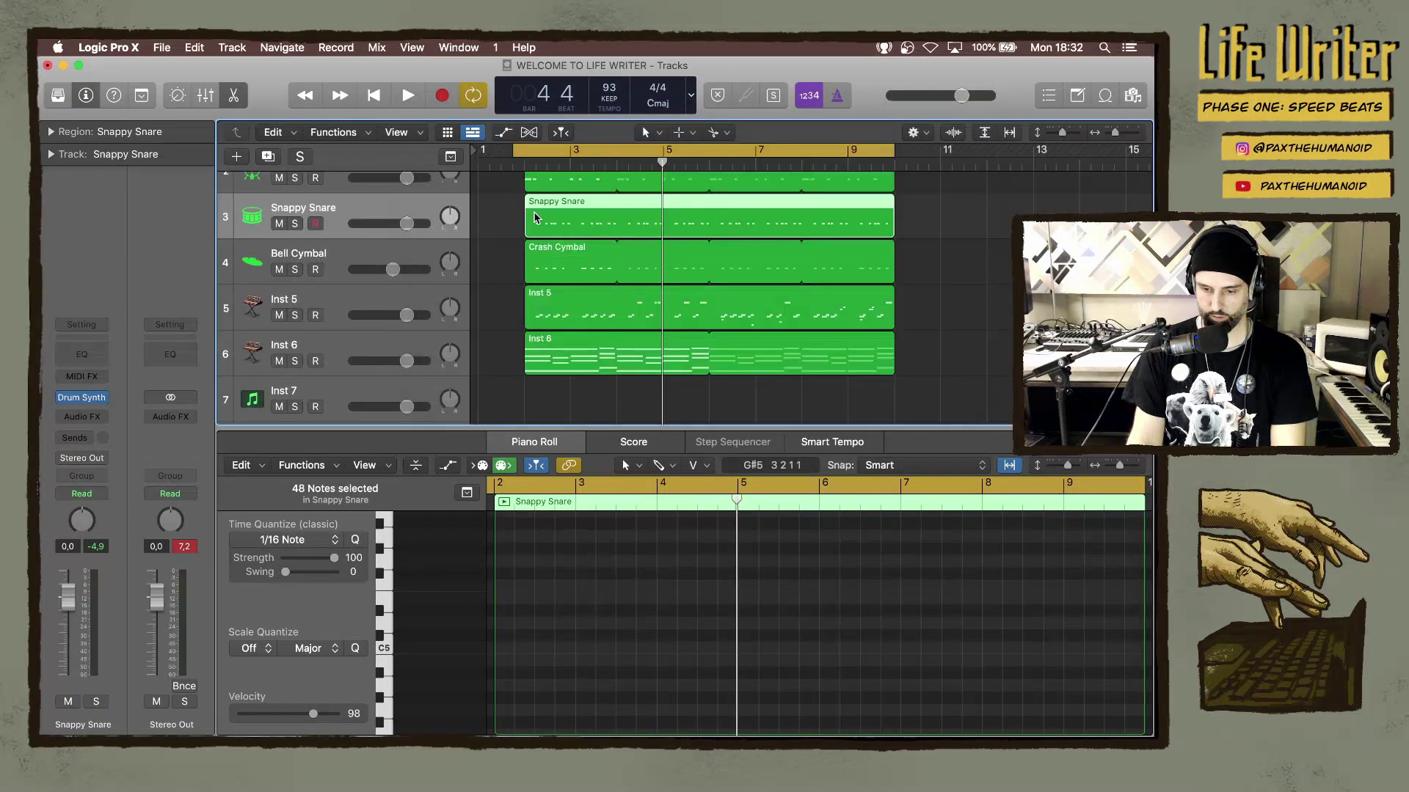
{"action": "key", "text": "p"}
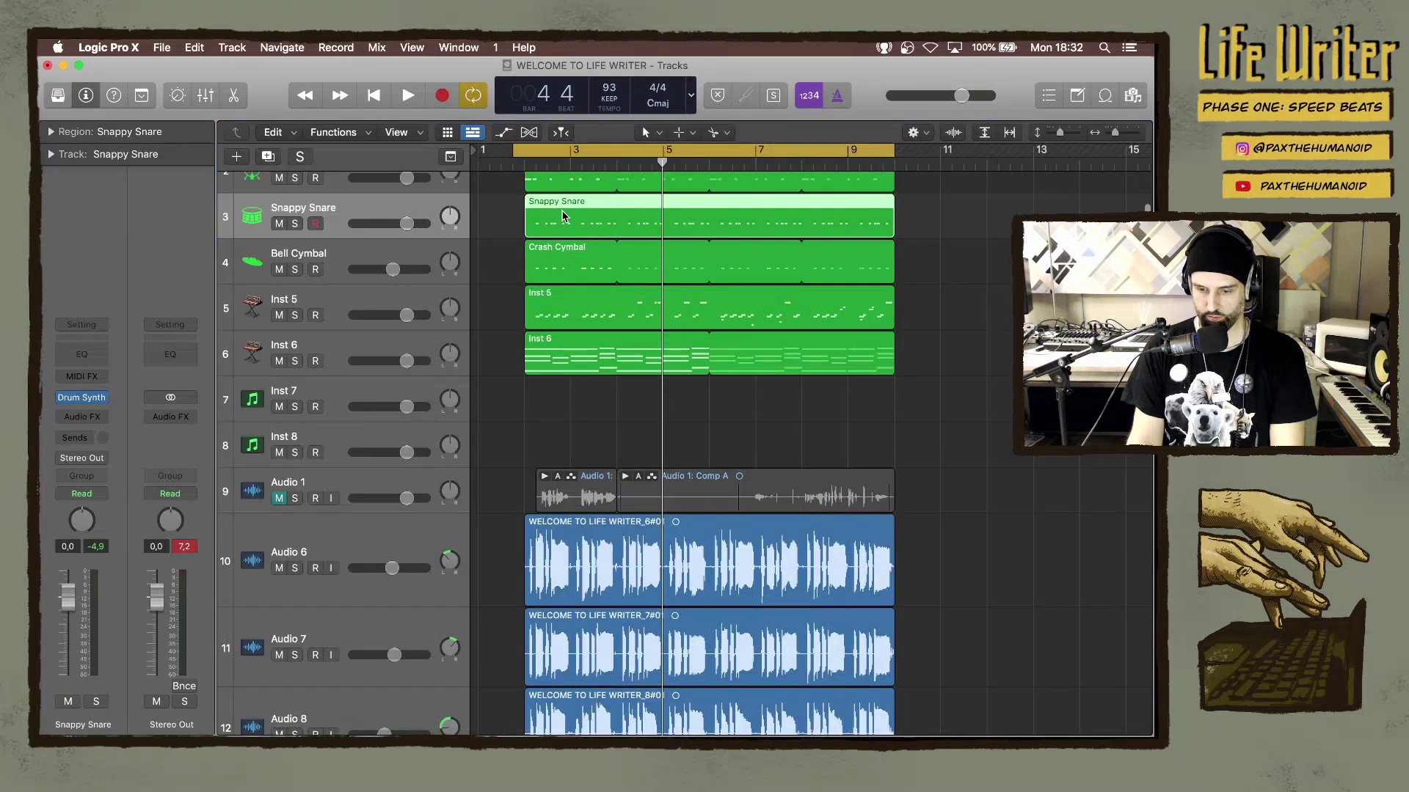
{"action": "key", "text": "p"}
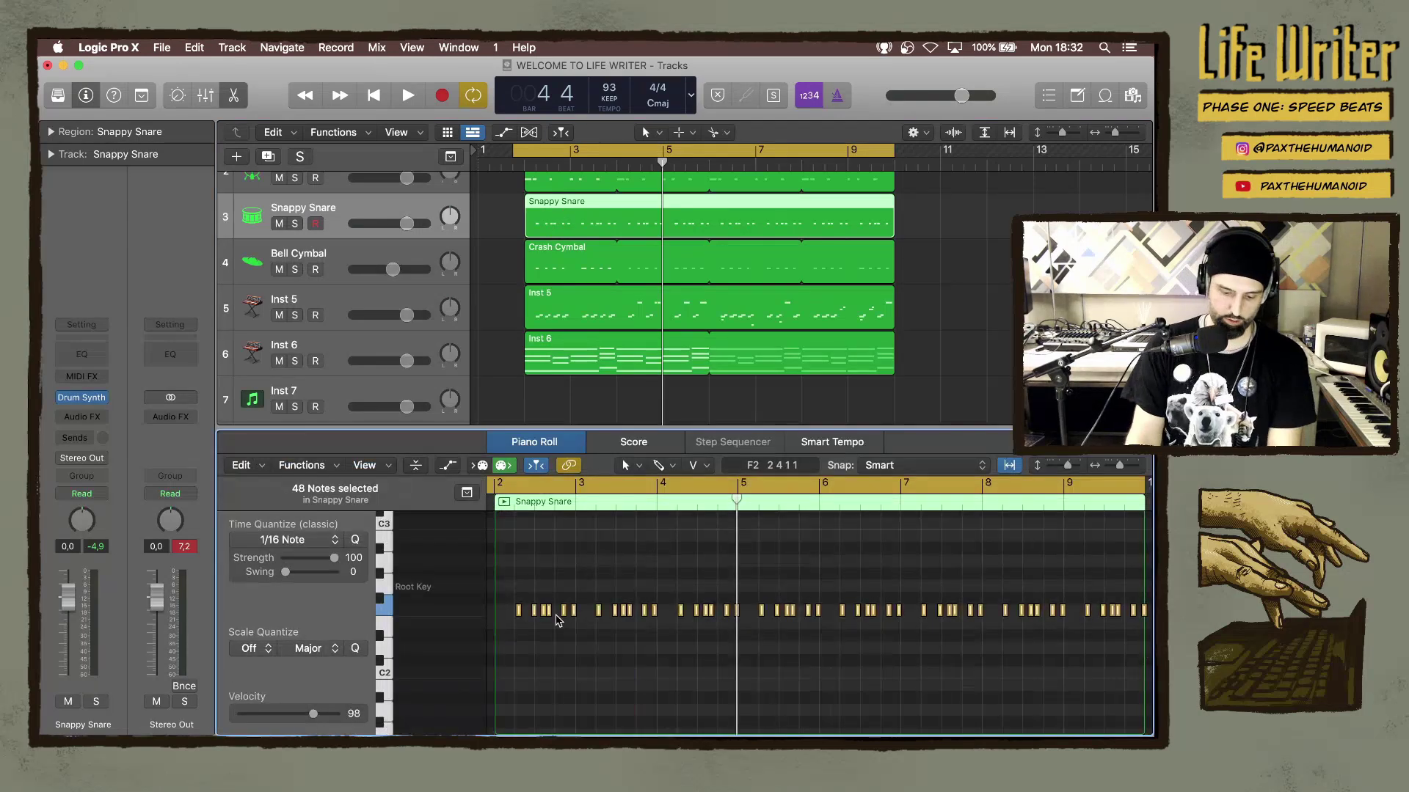
{"action": "scroll", "coordinate": [558, 620], "scroll_direction": "up", "scroll_amount": 5}
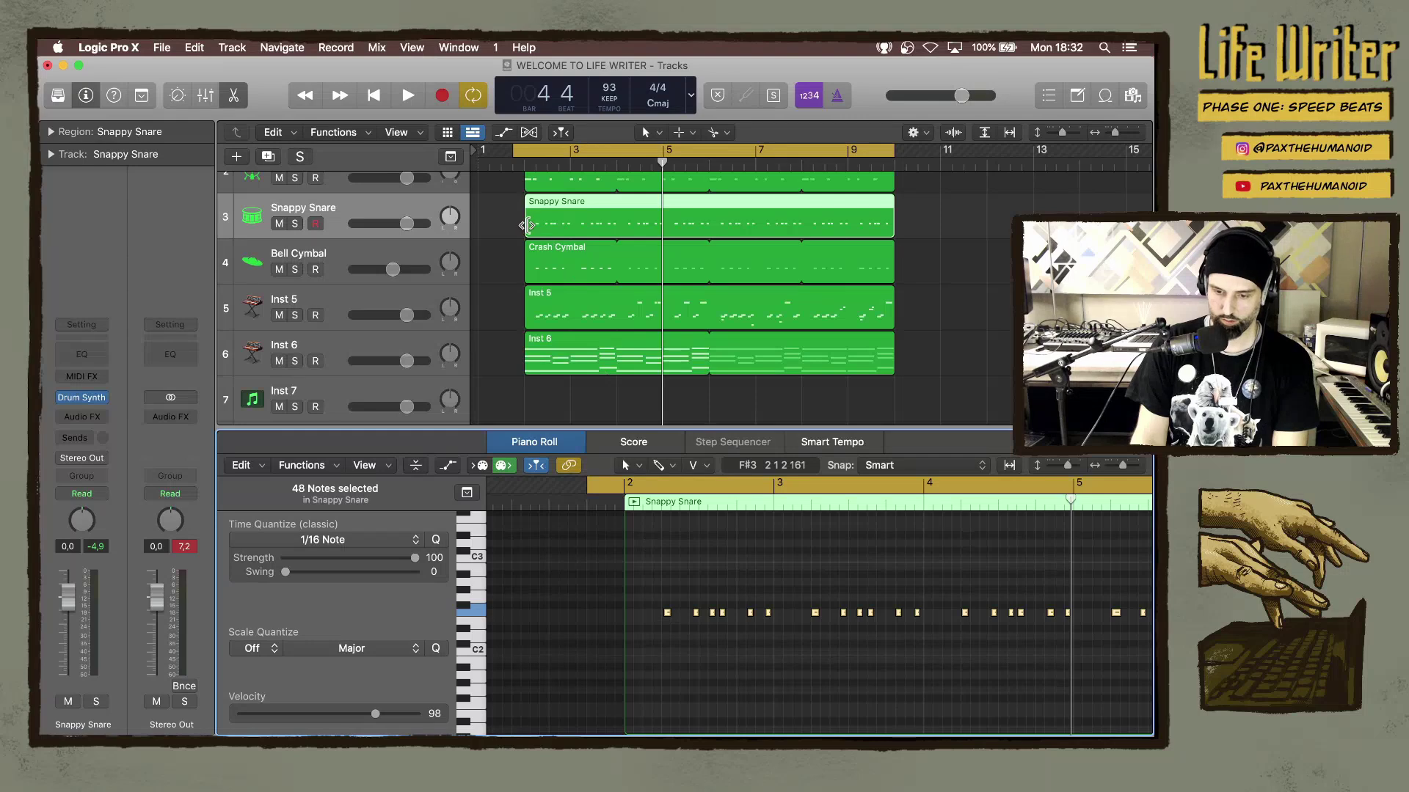
Extend the Snappy Snare region's start to beat 4 of bar 1, copy its first note there, and audition the pickup hit.
{"action": "left_click_drag", "start_coordinate": [526, 229], "coordinate": [514, 230]}
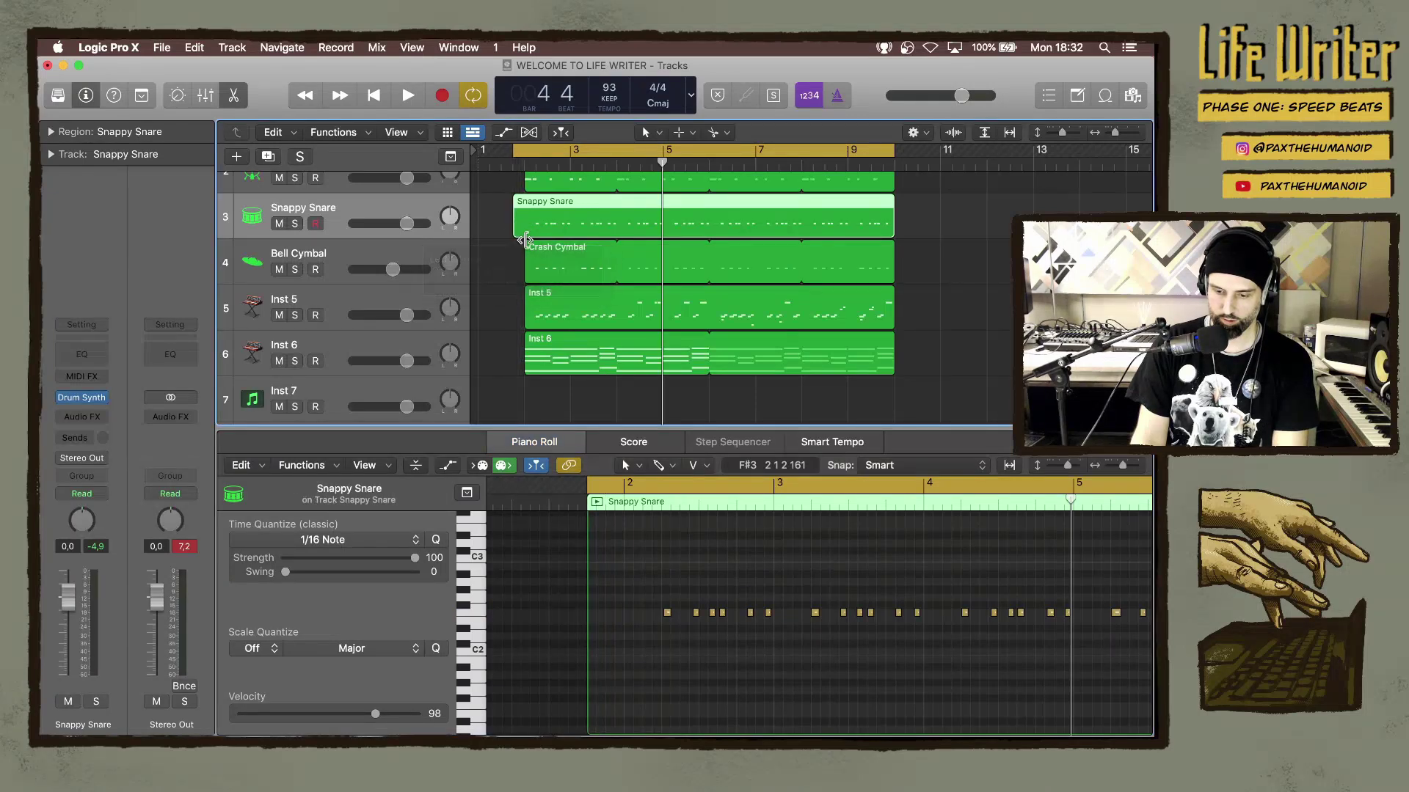
{"action": "left_click_drag", "start_coordinate": [667, 612], "coordinate": [592, 617]}
{"action": "key", "text": "space"}
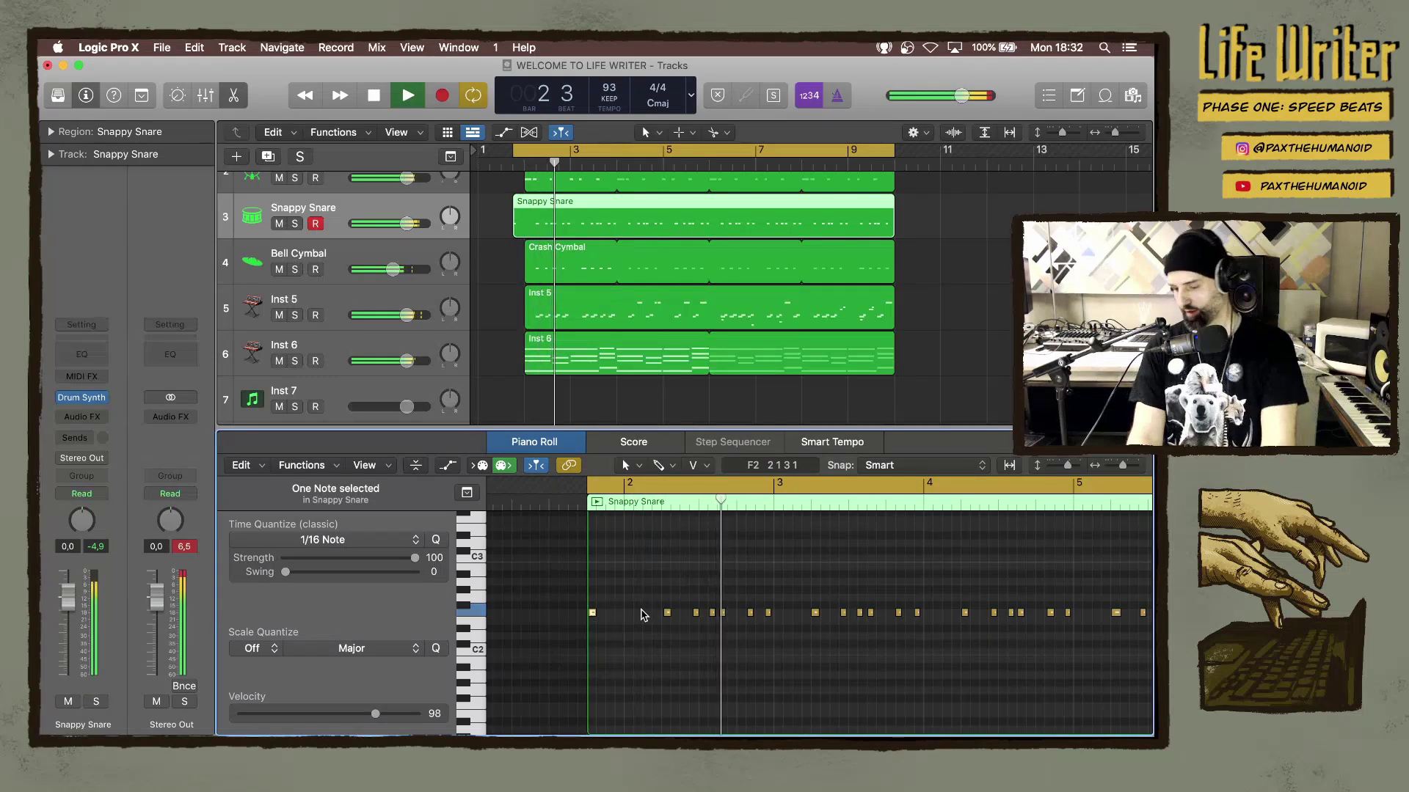
{"action": "key", "text": "space"}
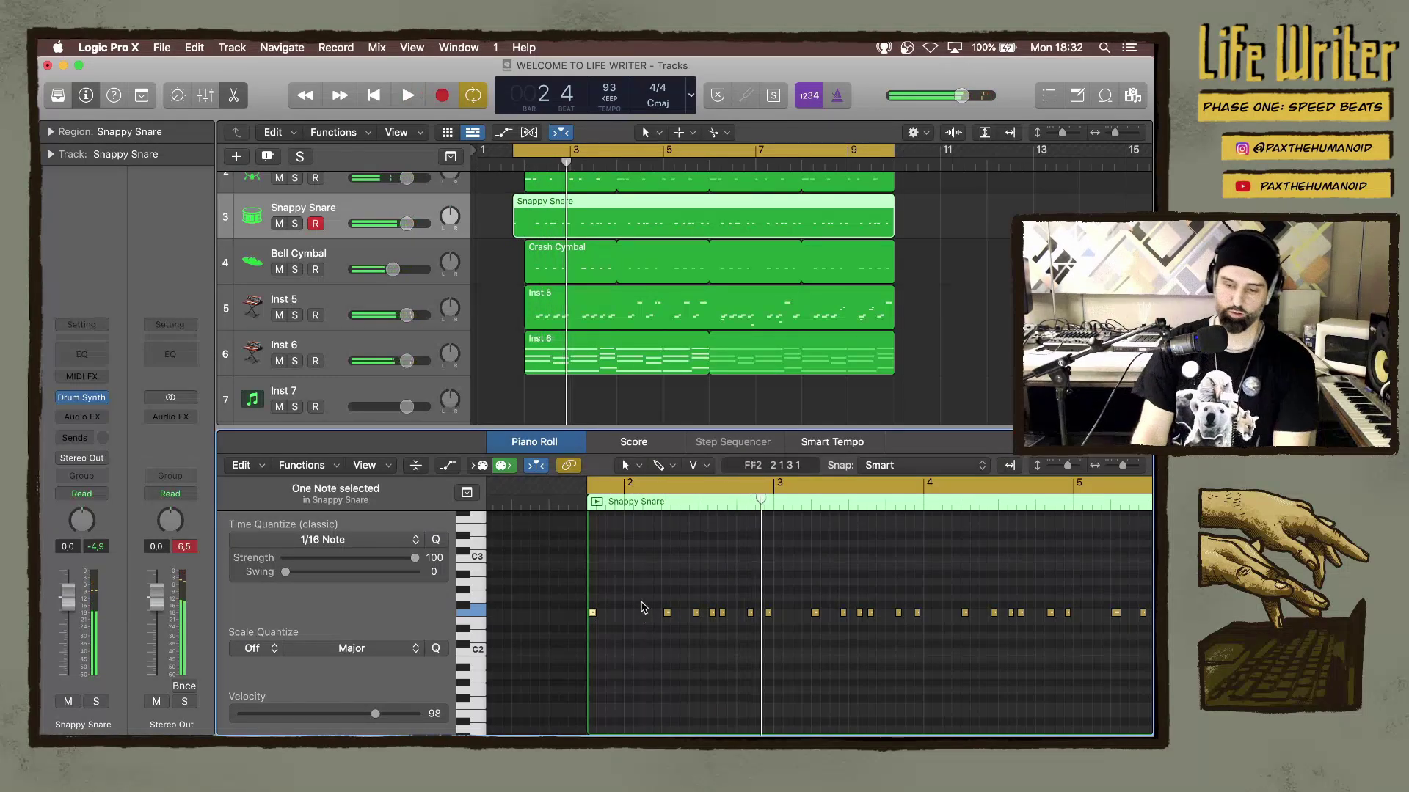
Set the cycle range to start at beat 3 of bar 1, and test the lead-in in playback and record mode.
{"action": "left_click_drag", "start_coordinate": [518, 150], "coordinate": [506, 150]}
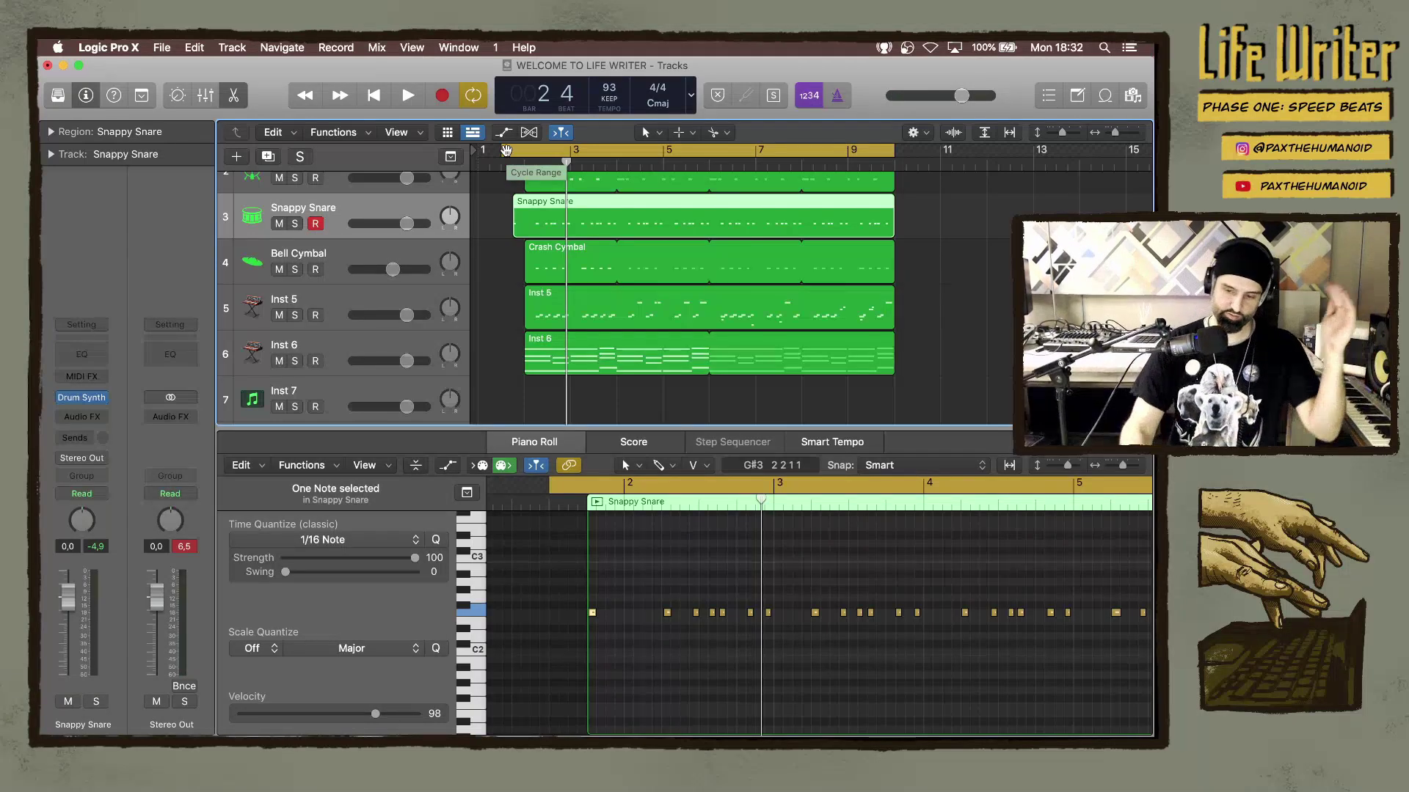
{"action": "key", "text": "space"}
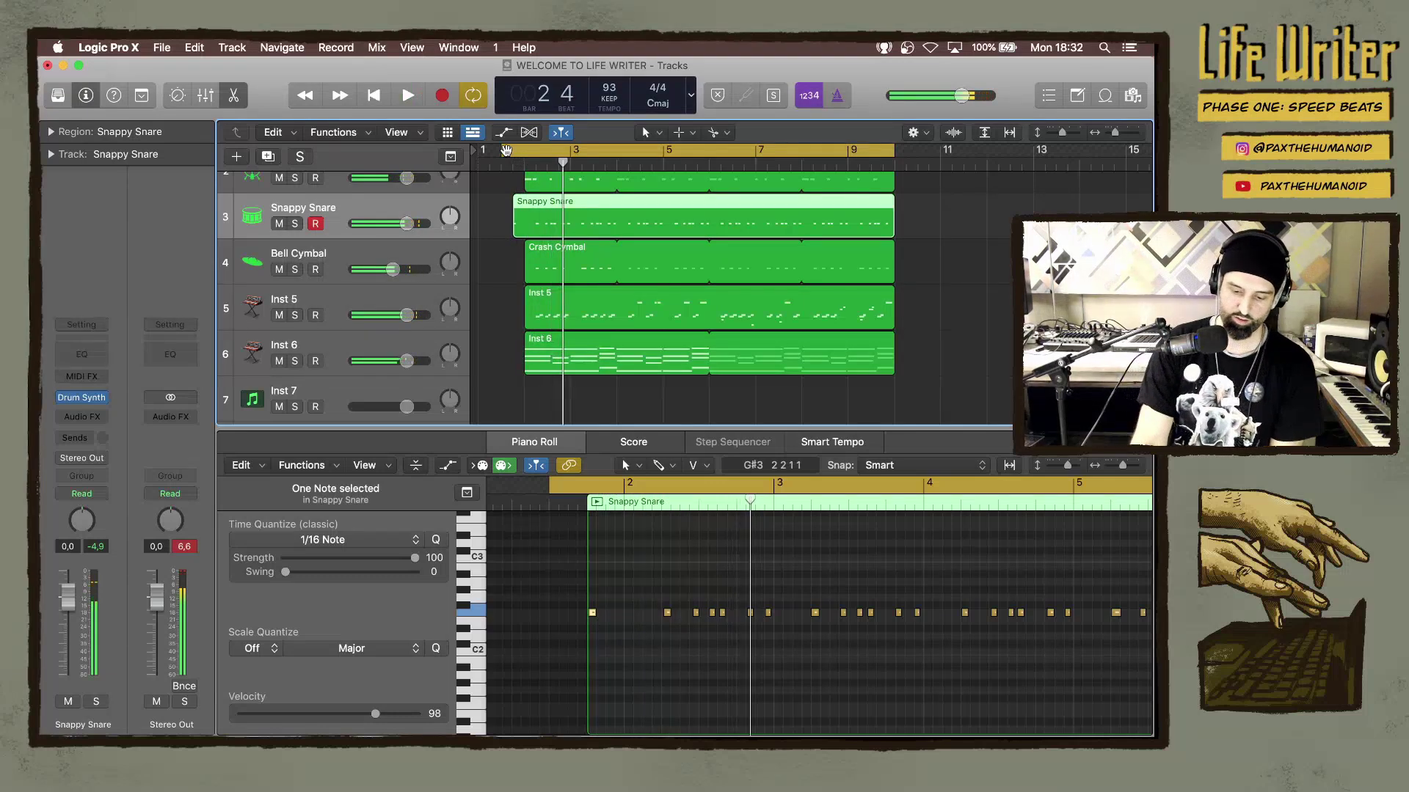
{"action": "key", "text": "r"}
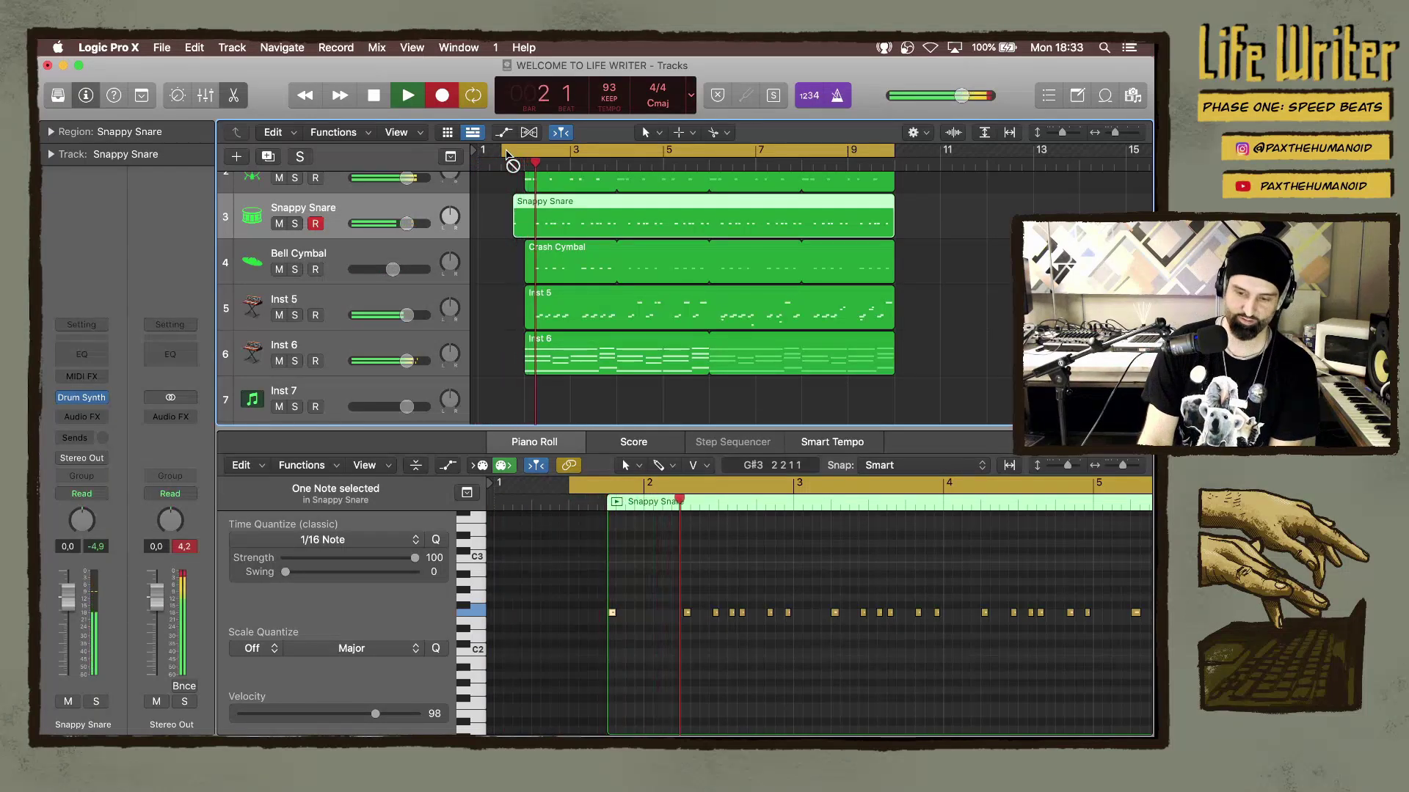
{"action": "key", "text": "space"}
Duplicate the Audio 11 track with its channel settings to get an empty audio track below it.
{"action": "scroll", "coordinate": [518, 286], "scroll_direction": "down", "scroll_amount": 15}
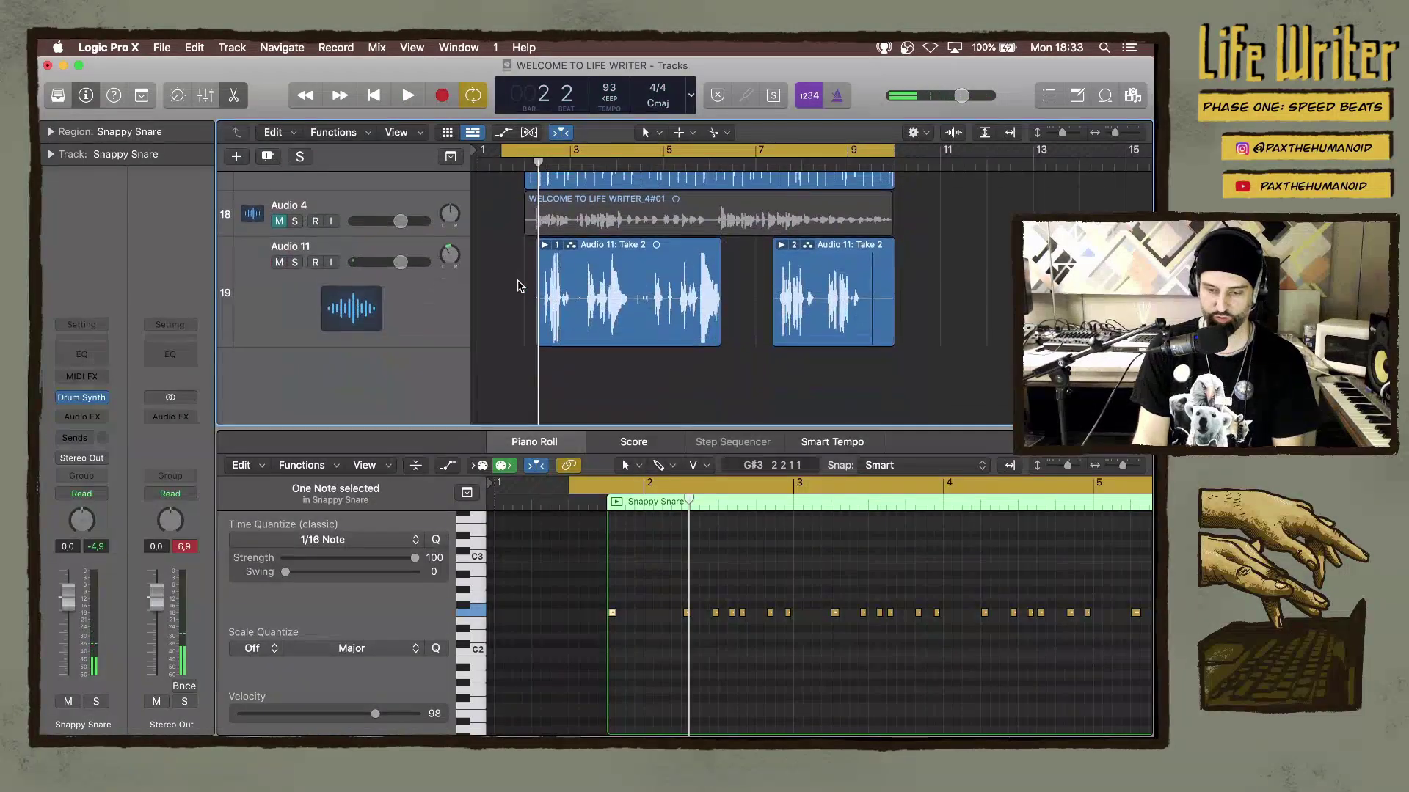
{"action": "left_click", "coordinate": [380, 309]}
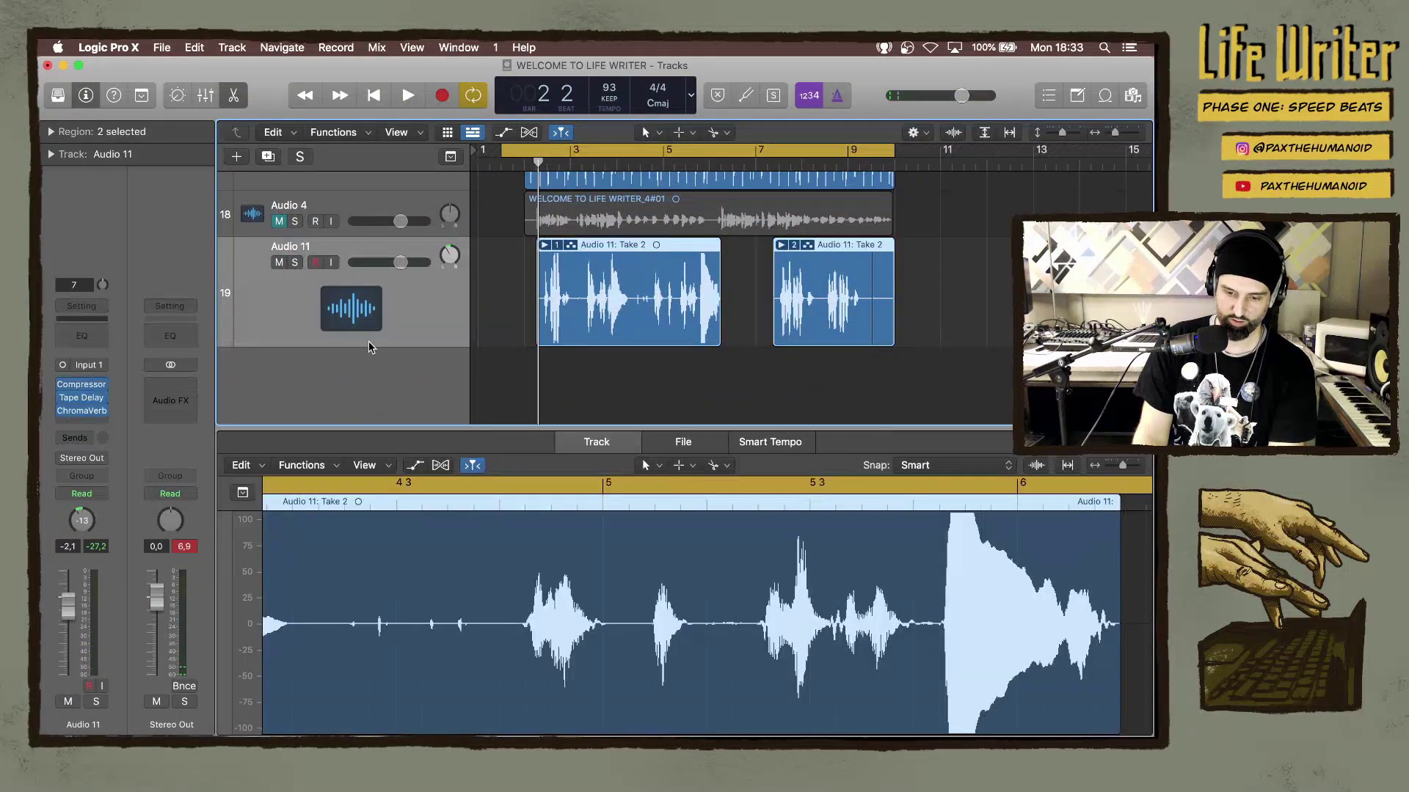
{"action": "key", "text": "super+d"}
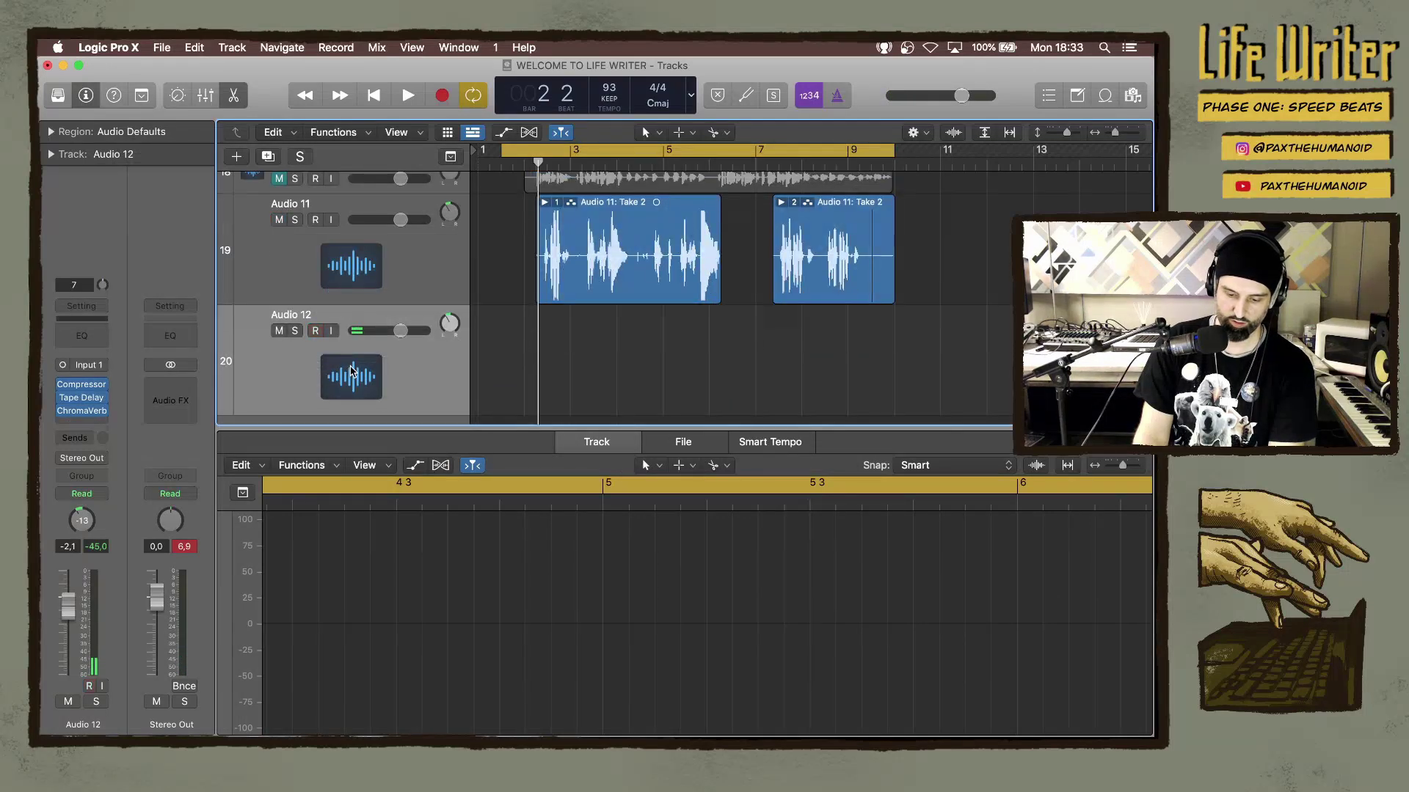
Try recording lead-in takes on the Audio 12 track, discarding each one.
{"action": "key", "text": "r"}
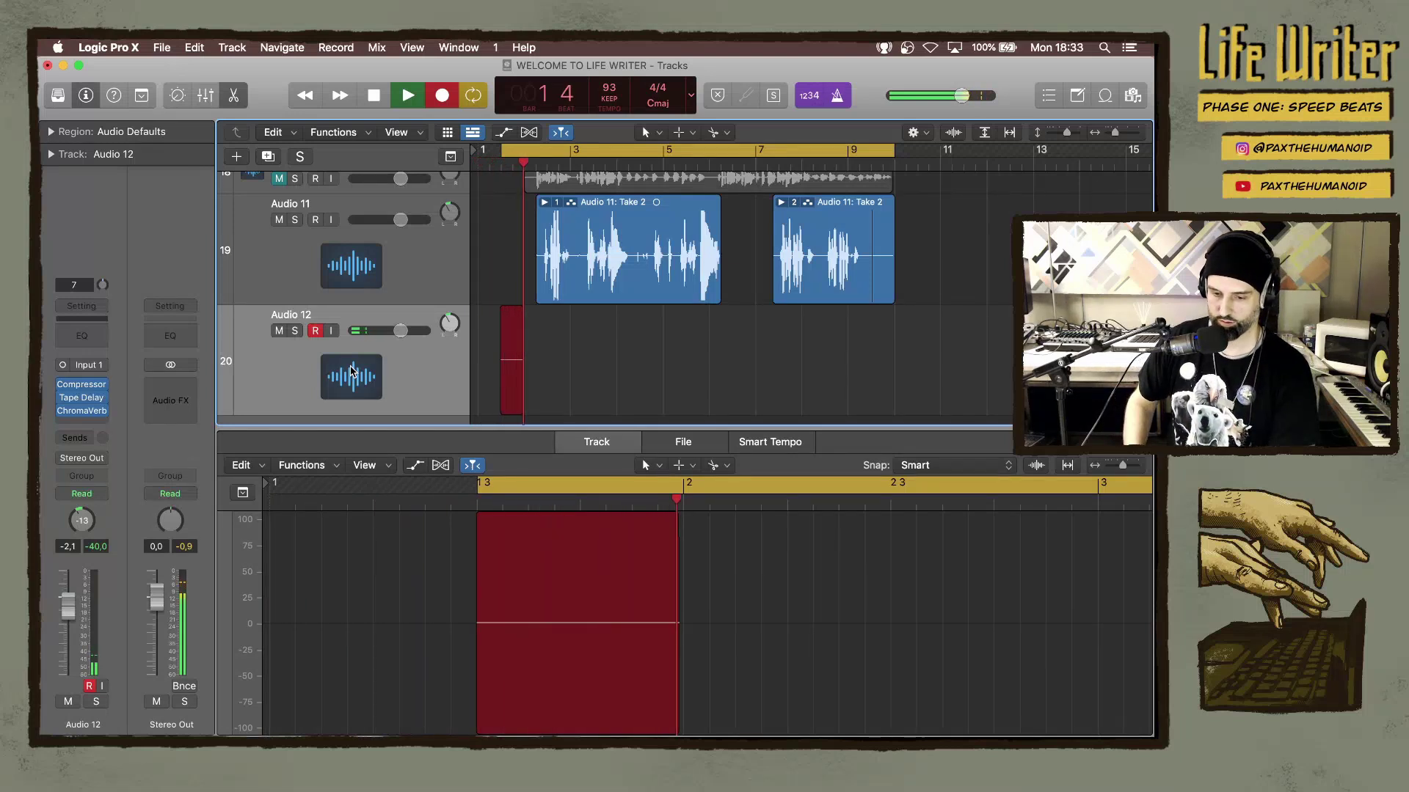
{"action": "key", "text": "space"}
{"action": "key", "text": "cmd+z"}
{"action": "key", "text": "r"}
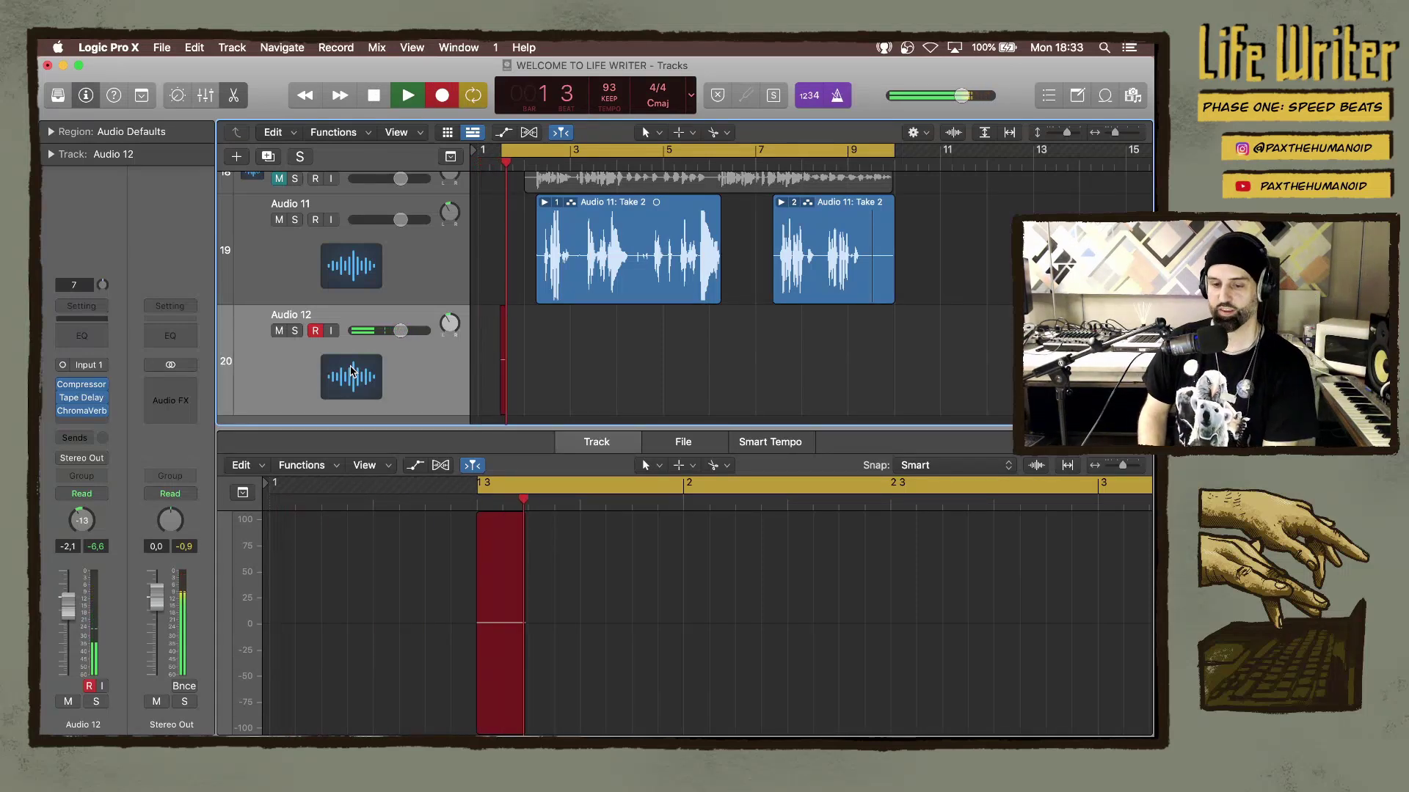
{"action": "key", "text": "space"}
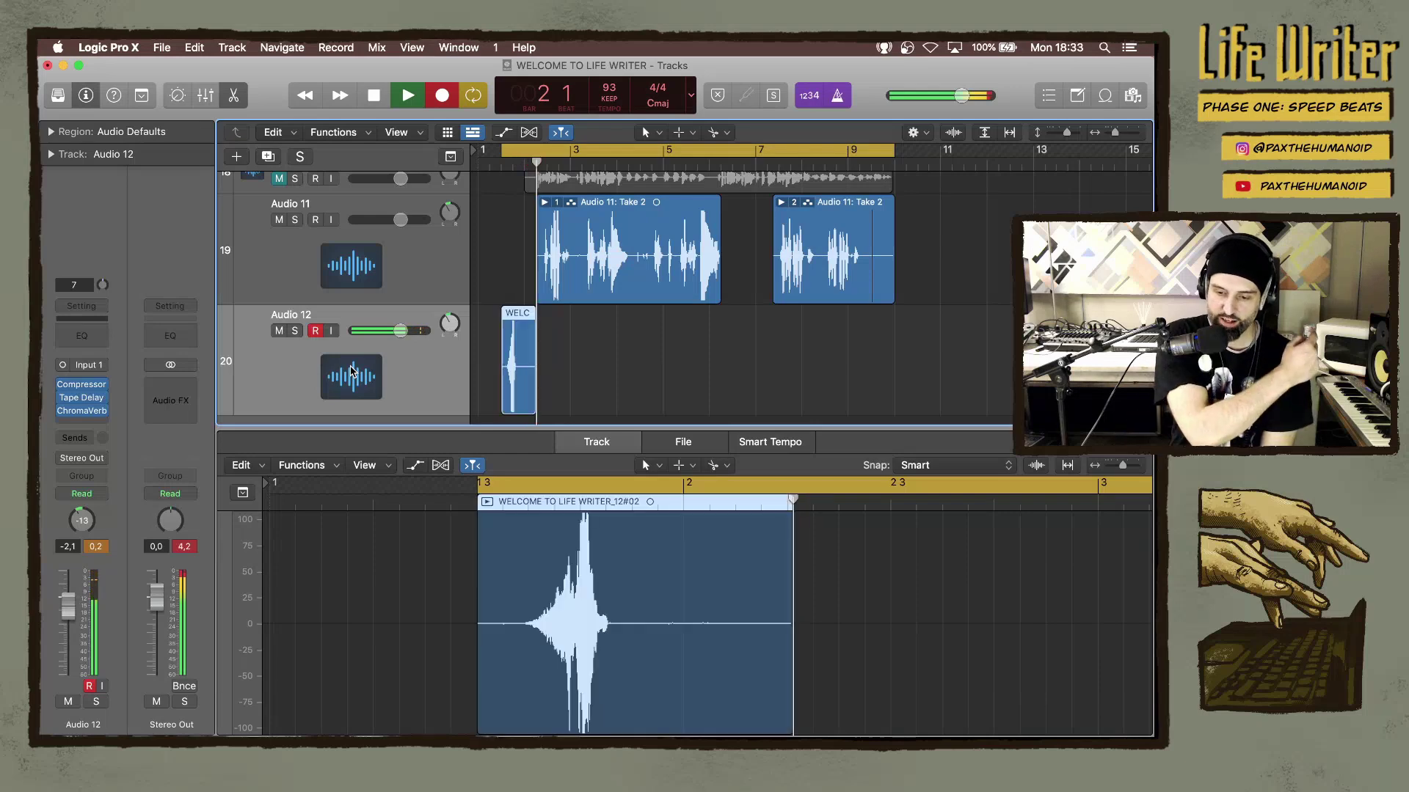
{"action": "key", "text": "Delete"}
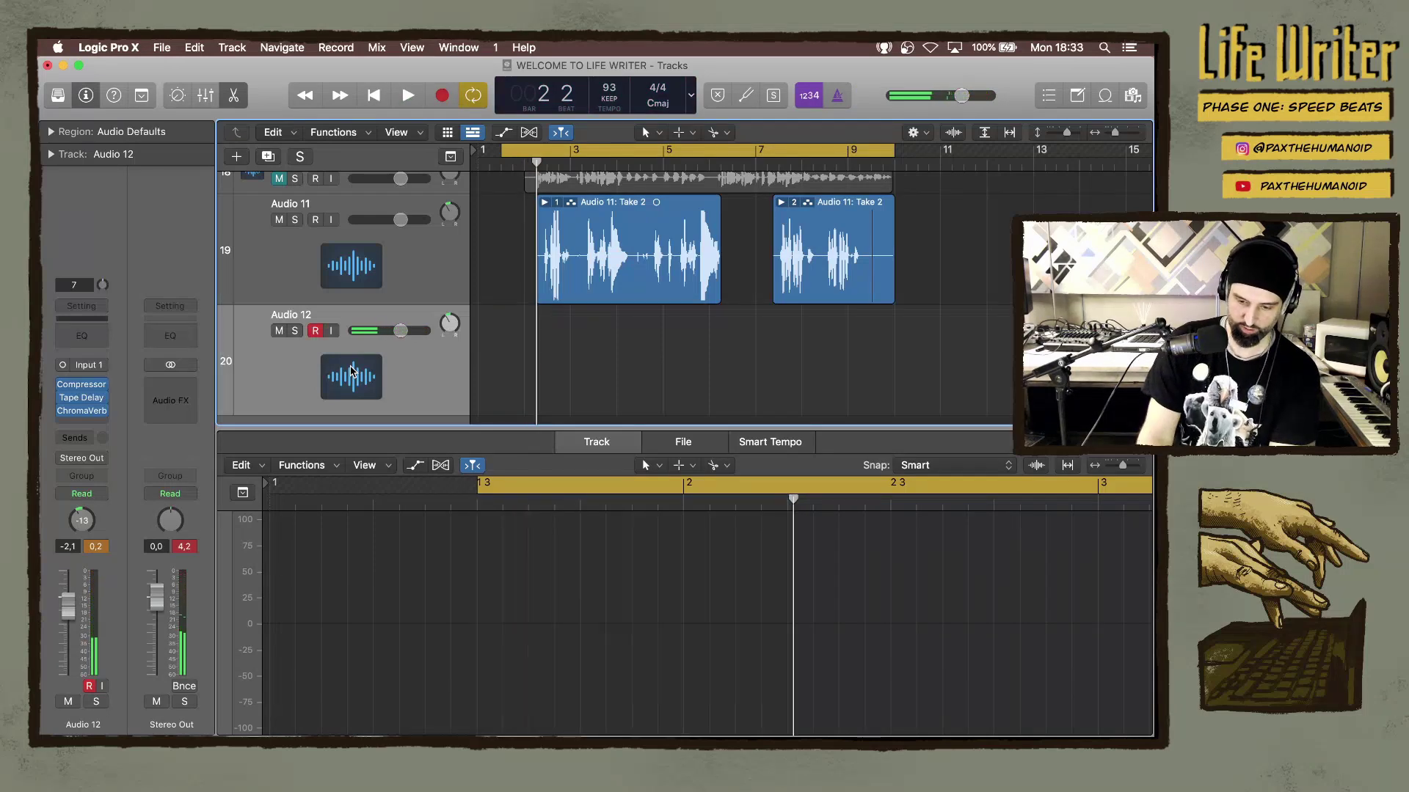
{"action": "key", "text": "r"}
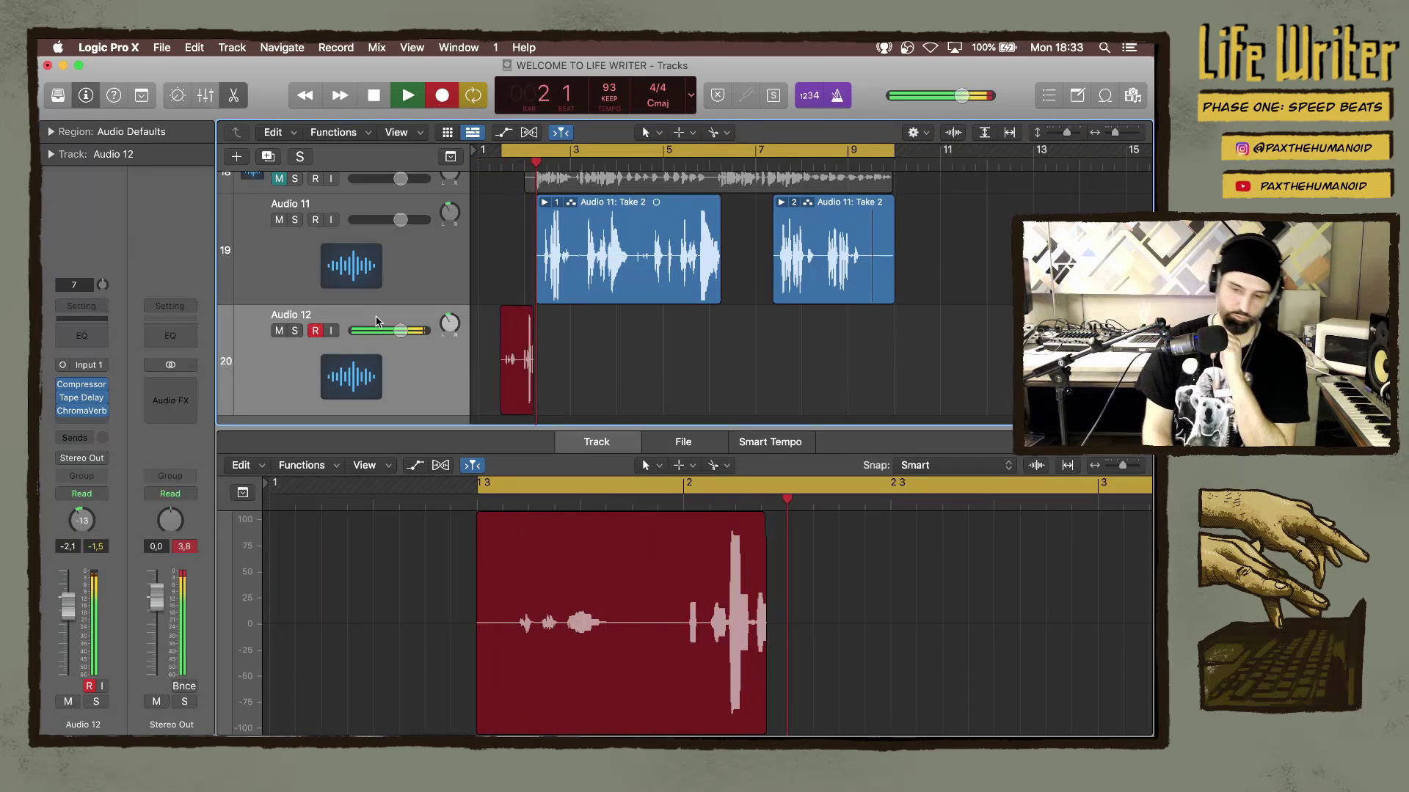
{"action": "key", "text": "space"}
{"action": "key", "text": "Delete"}
Record a lead-in take on Audio 12 from beat 3 of bar 1, and trim its region to about two beats.
{"action": "key", "text": "r"}
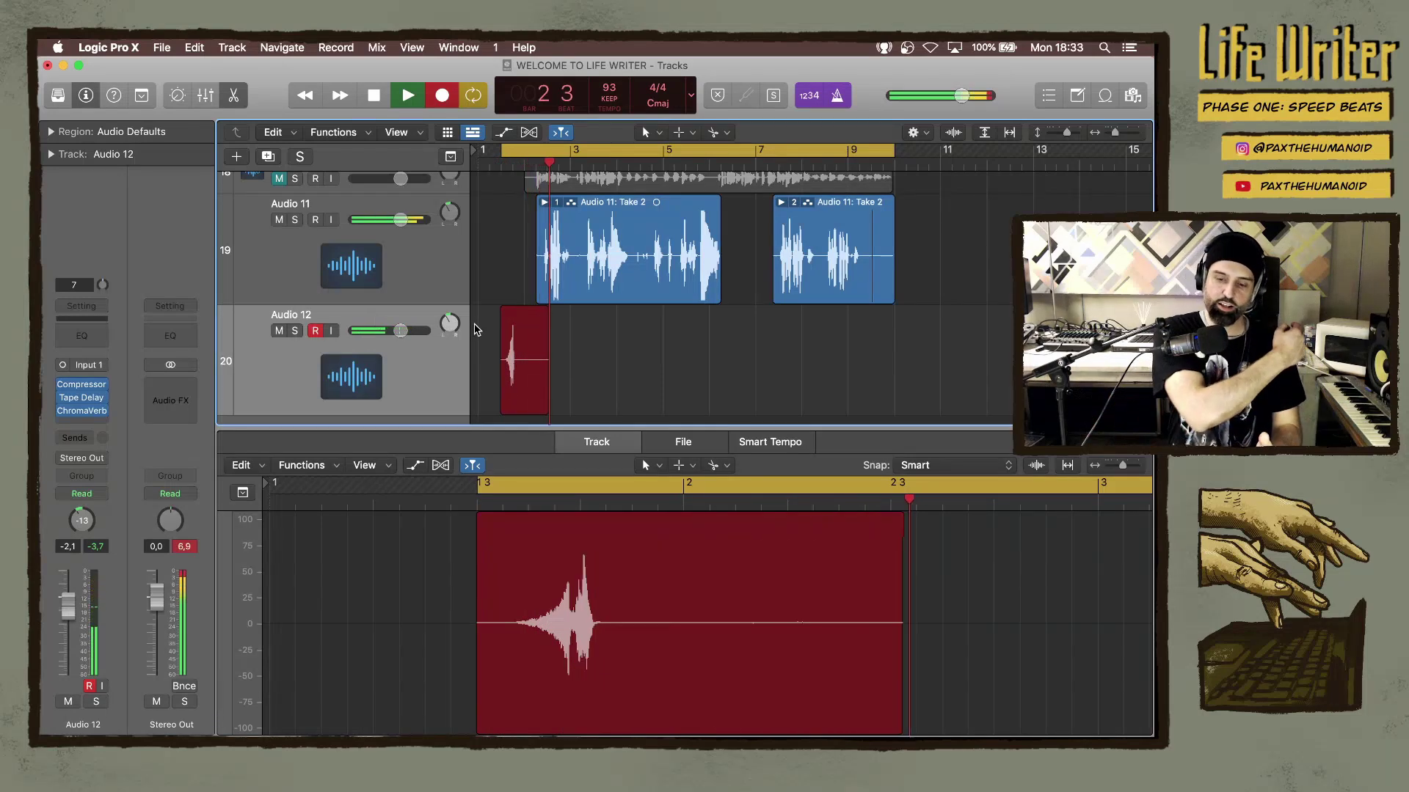
{"action": "key", "text": "space"}
{"action": "key", "text": "space"}
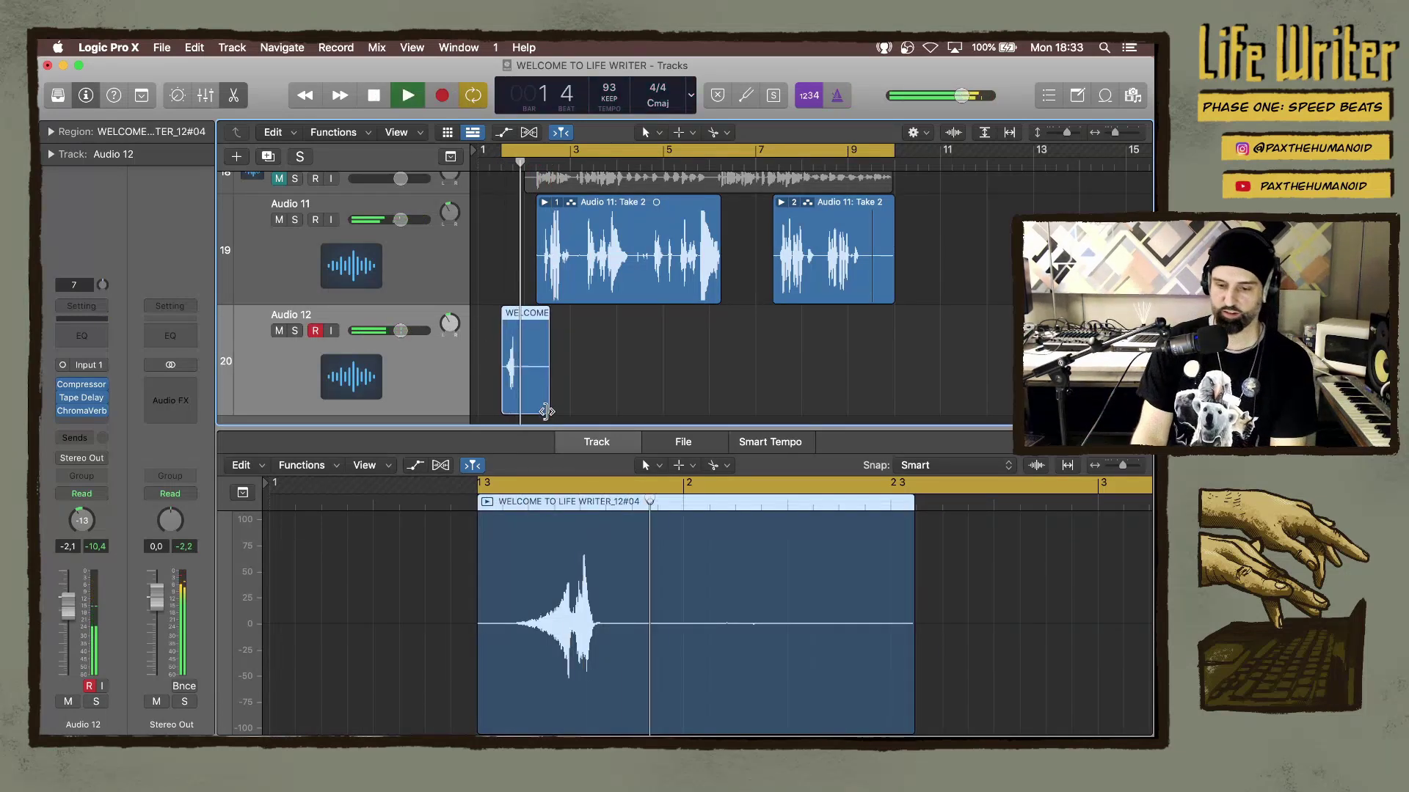
{"action": "left_click_drag", "start_coordinate": [546, 404], "coordinate": [516, 404]}
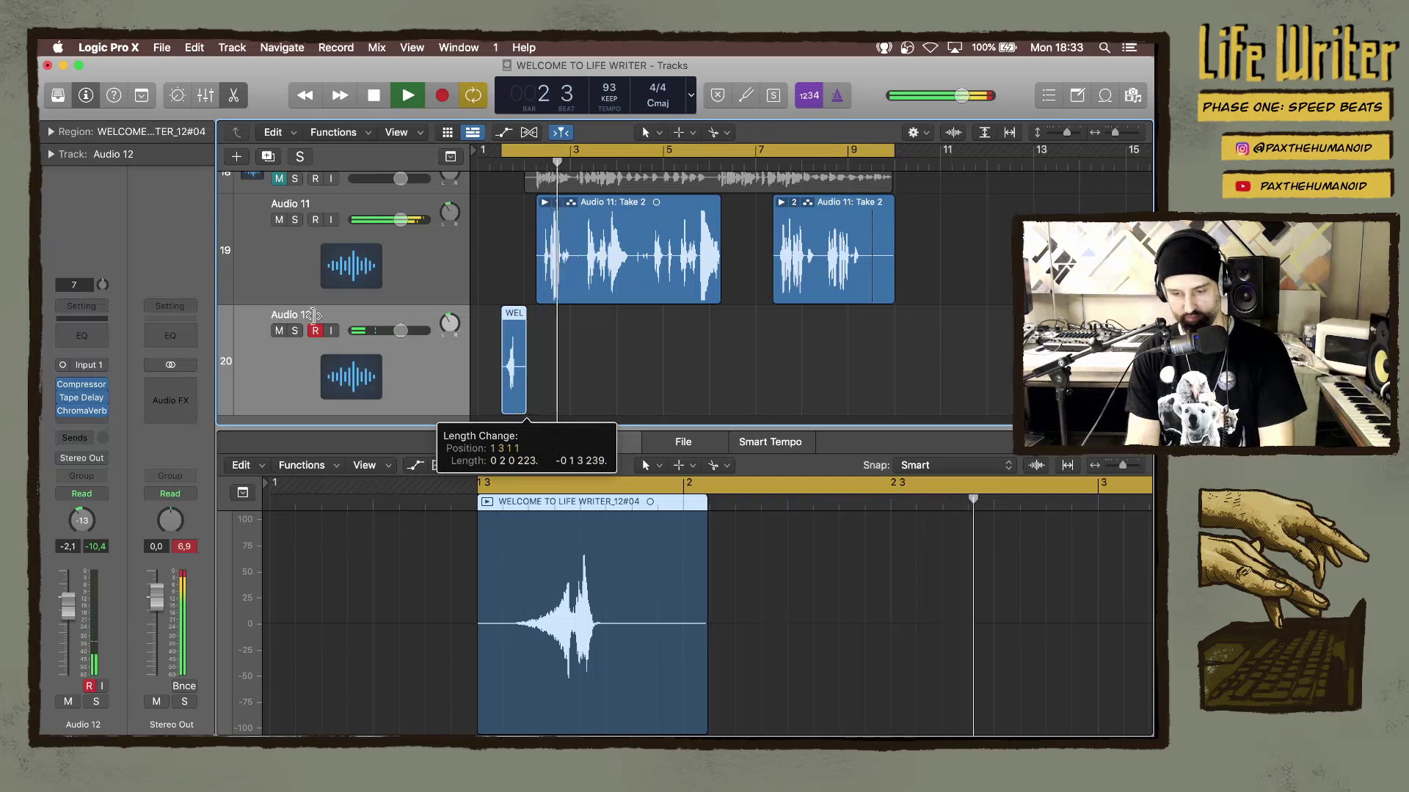
Bypass Tape Delay and ChromaVerb on Audio 12, and shorten the lead-in region to about one and a half beats during playback.
{"action": "mouse_move", "coordinate": [62, 400]}
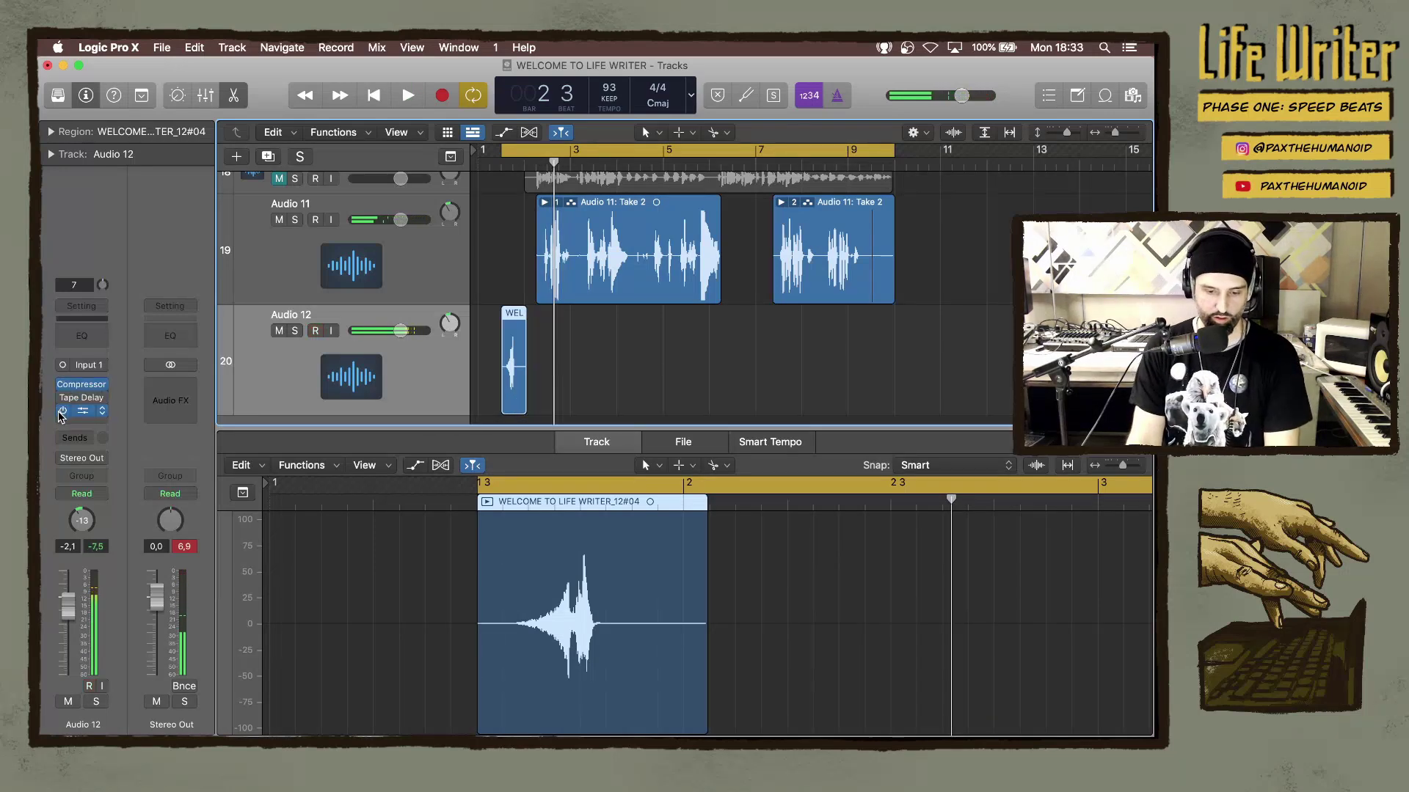
{"action": "key", "text": "space"}
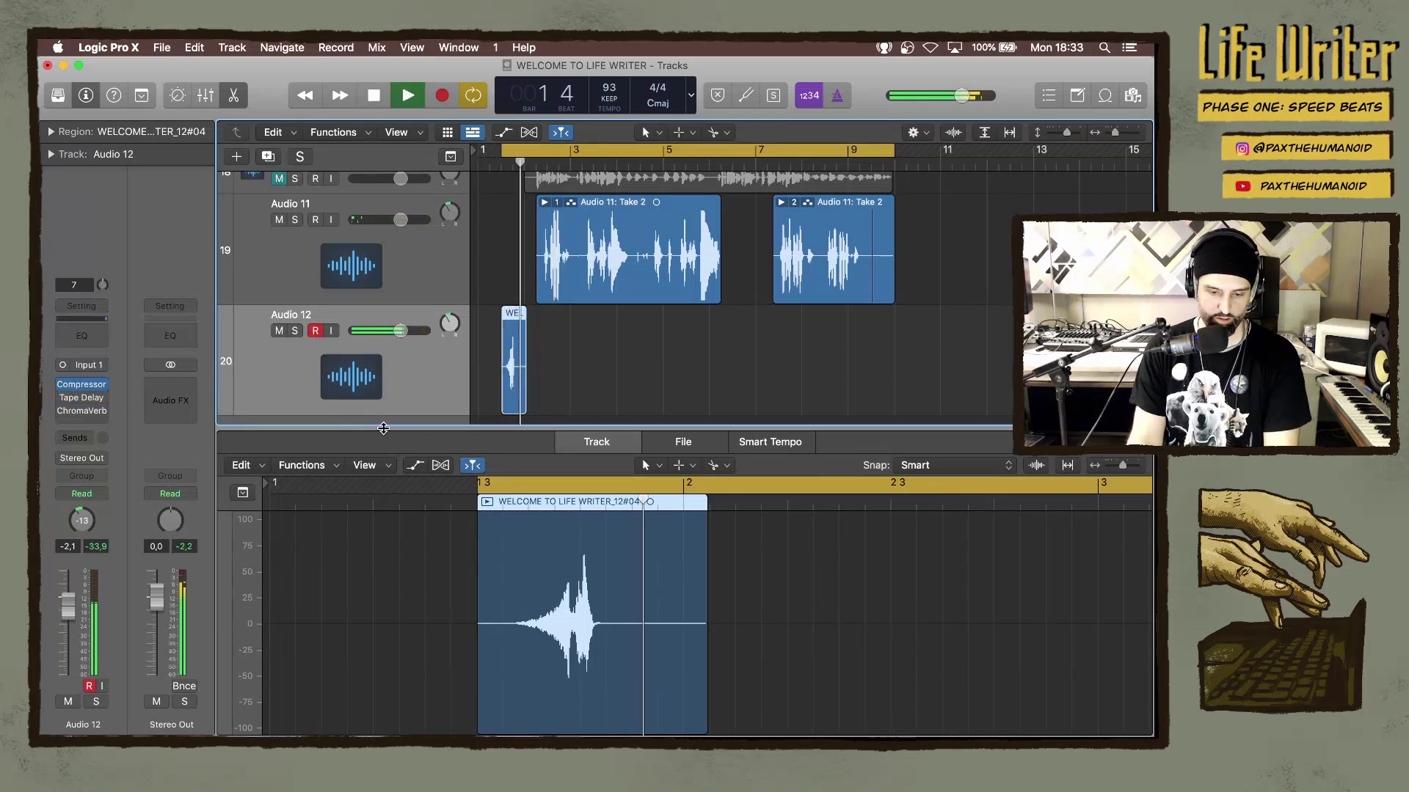
{"action": "left_click_drag", "start_coordinate": [520, 404], "coordinate": [509, 404]}
{"action": "key", "text": "space"}
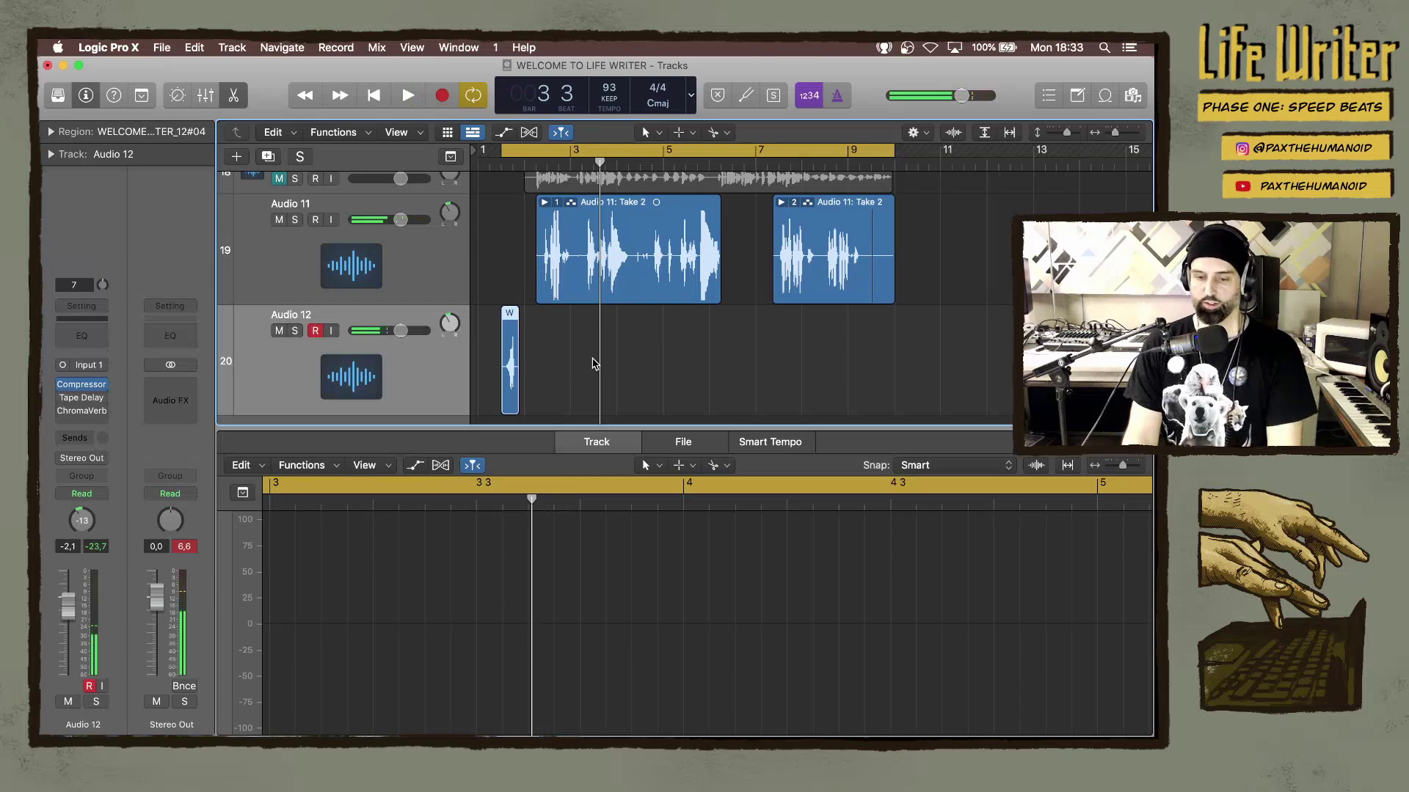
{"action": "scroll", "coordinate": [590, 364], "scroll_direction": "down", "scroll_amount": 1}
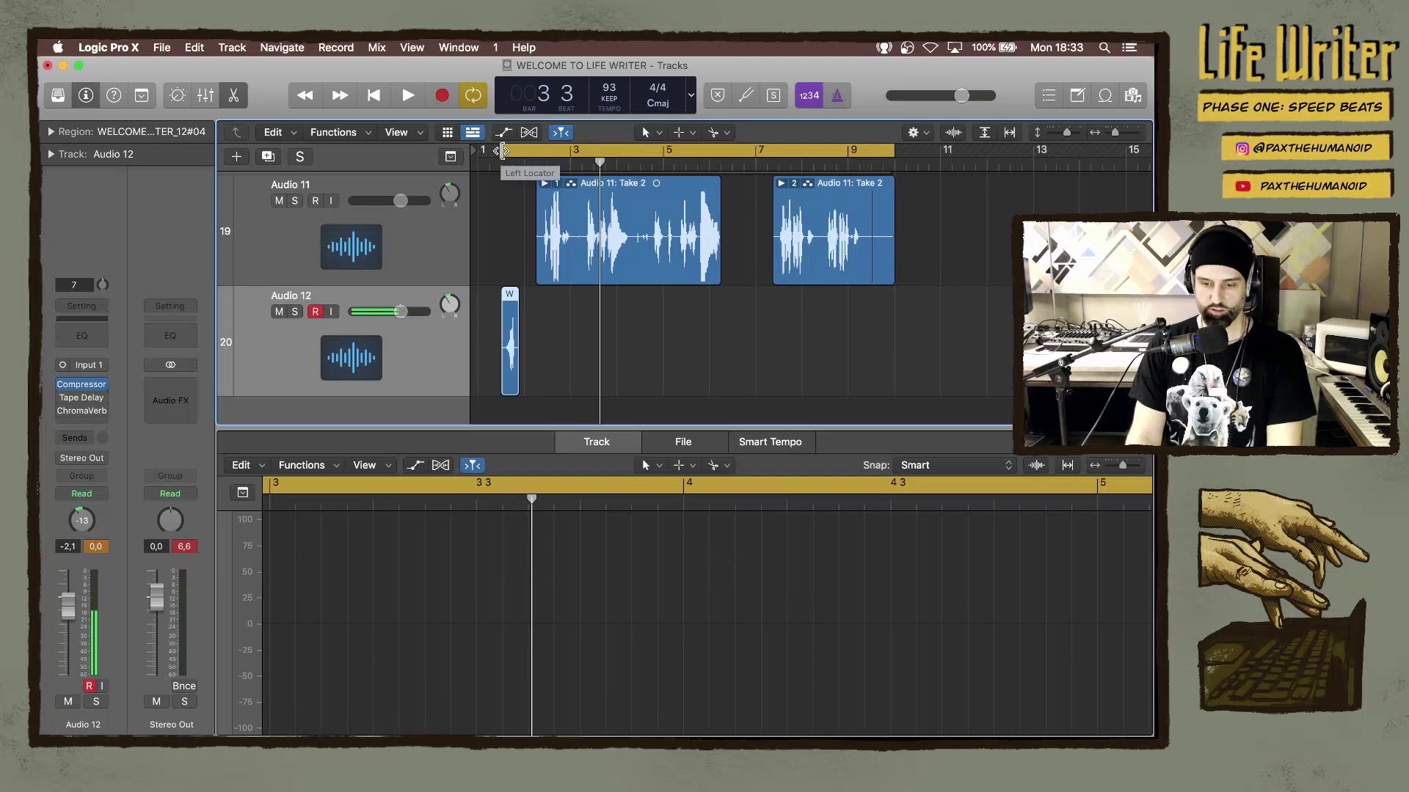
Move the cycle start to bar 2 so the lead-in stays outside the loop, and play the beat back.
{"action": "key", "text": "space"}
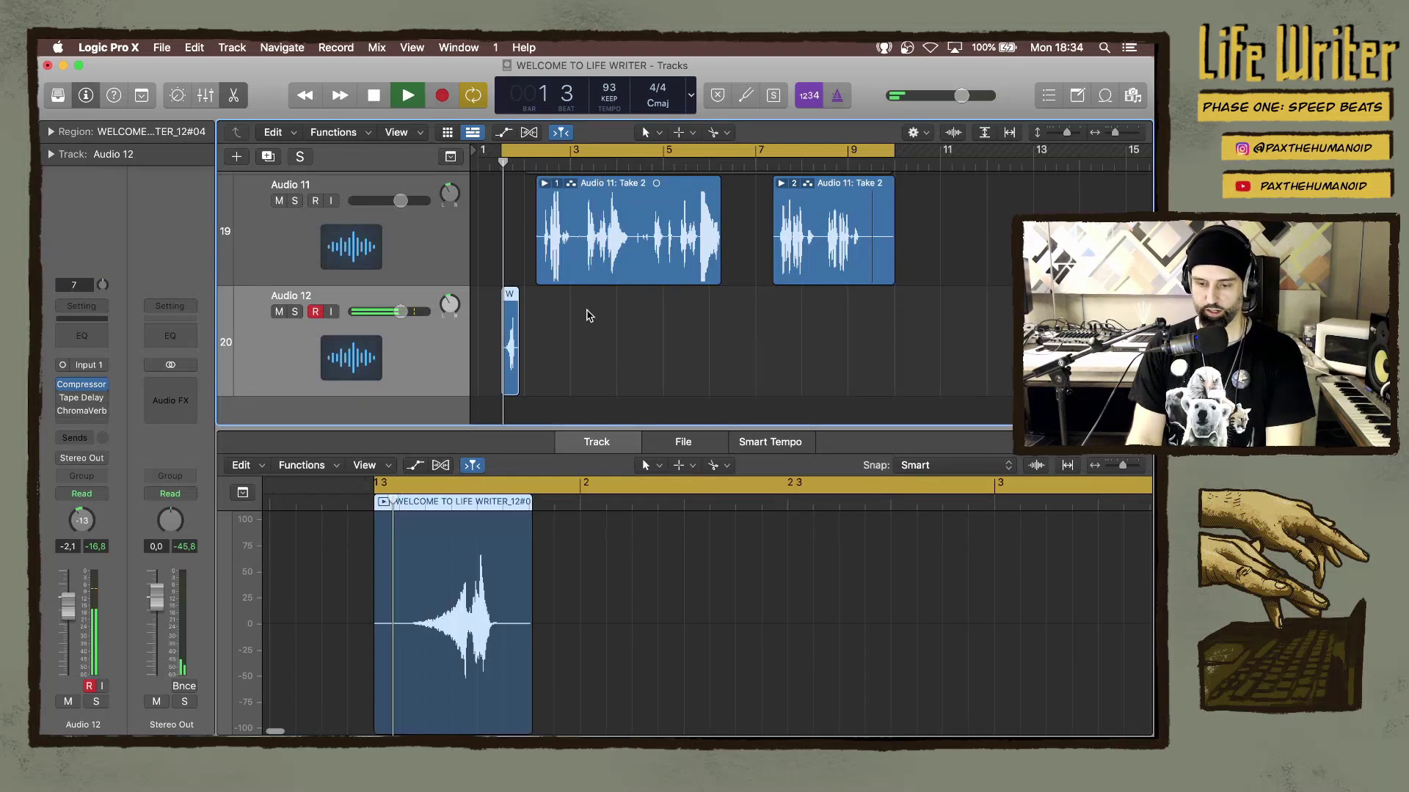
{"action": "left_click_drag", "start_coordinate": [505, 152], "coordinate": [527, 152]}
{"action": "scroll", "coordinate": [648, 392], "scroll_direction": "up", "scroll_amount": 20}
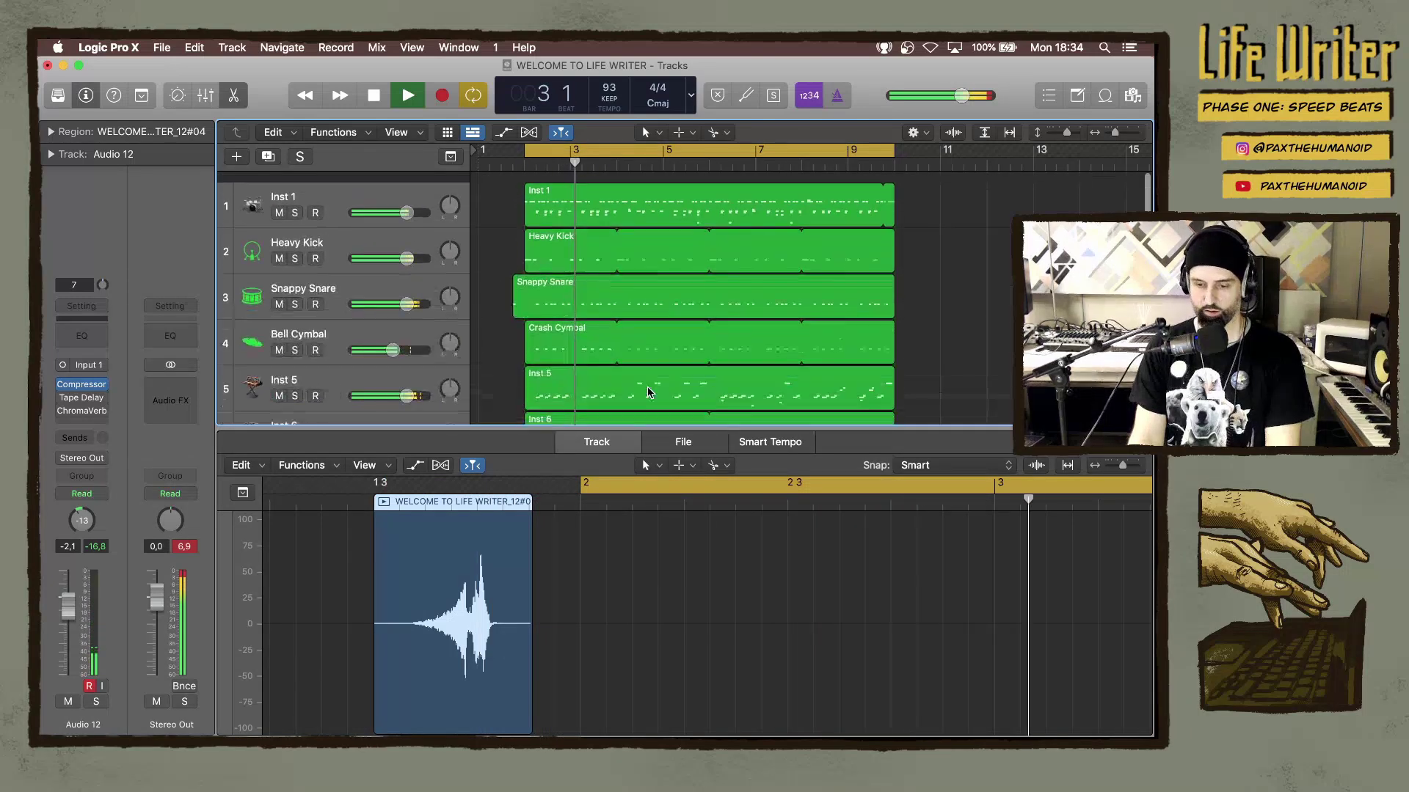
{"action": "key", "text": "space"}
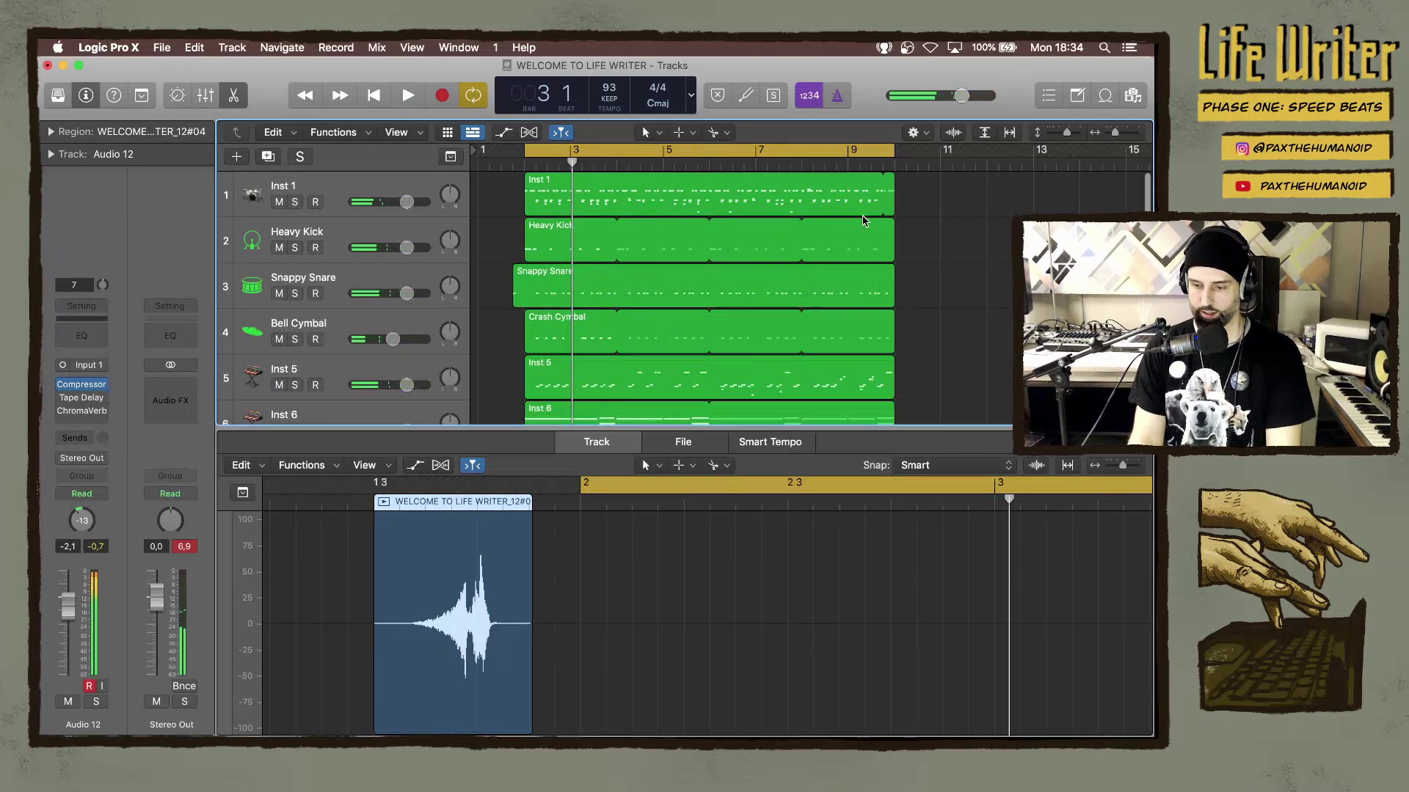
{"action": "key", "text": "alt+r"}
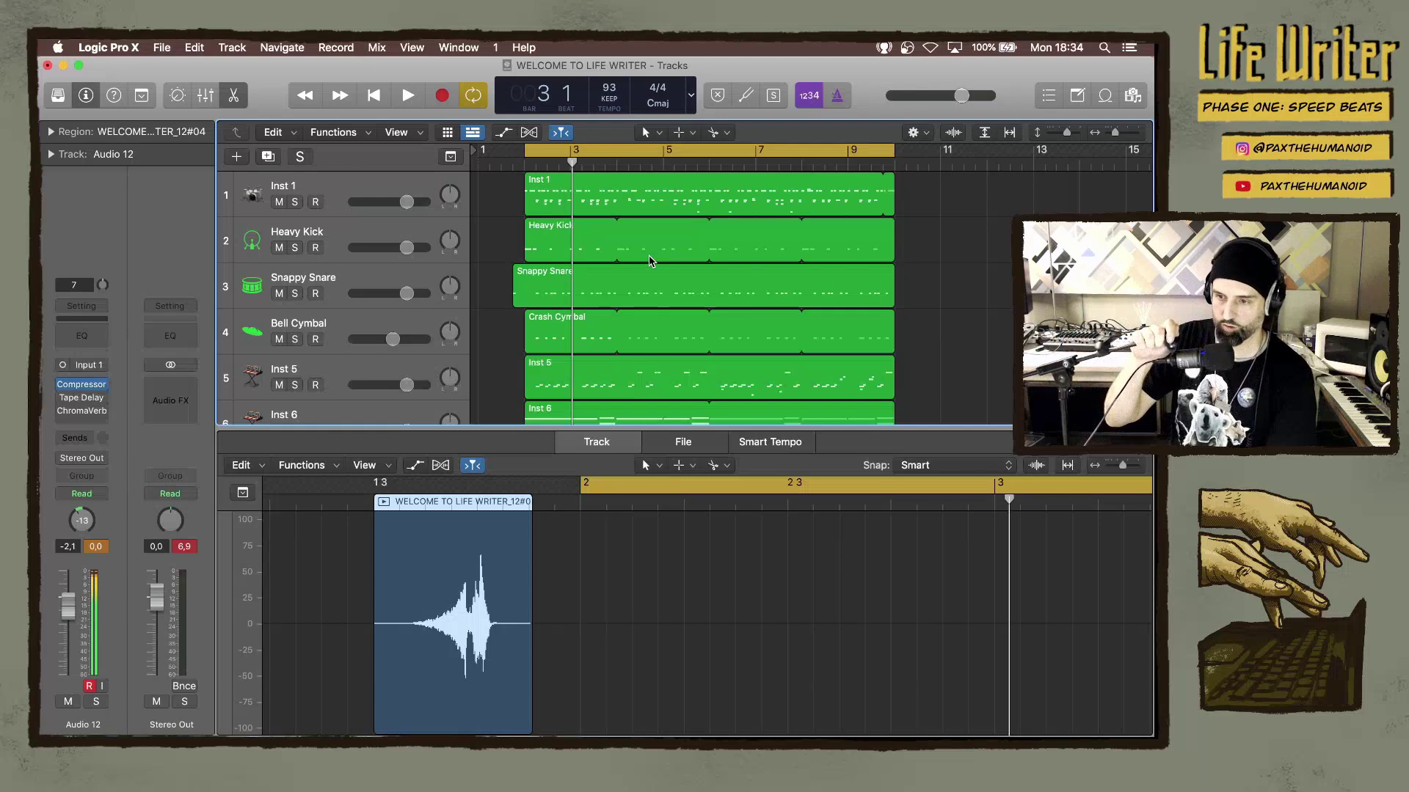
{"action": "key", "text": "alt+r"}
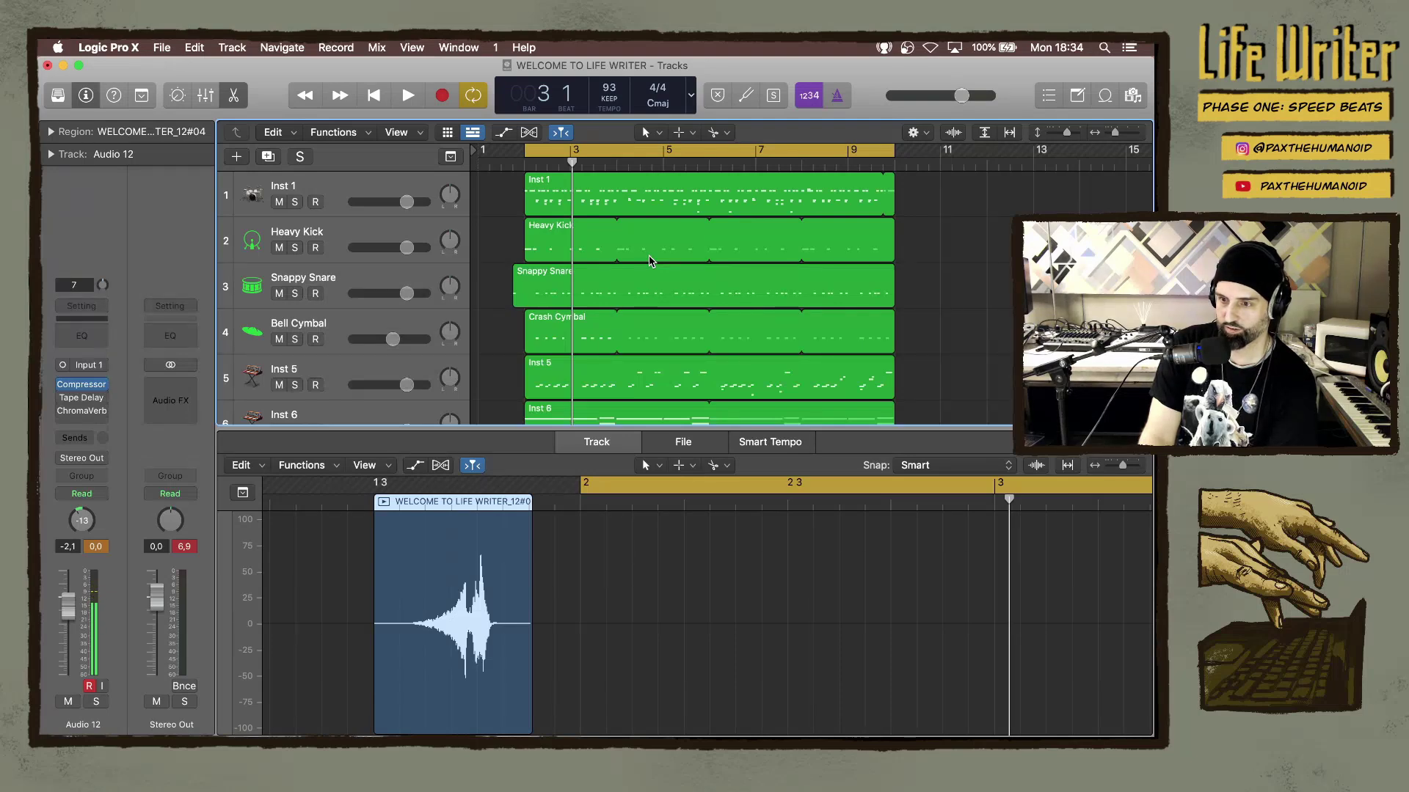
{"action": "key", "text": "space"}
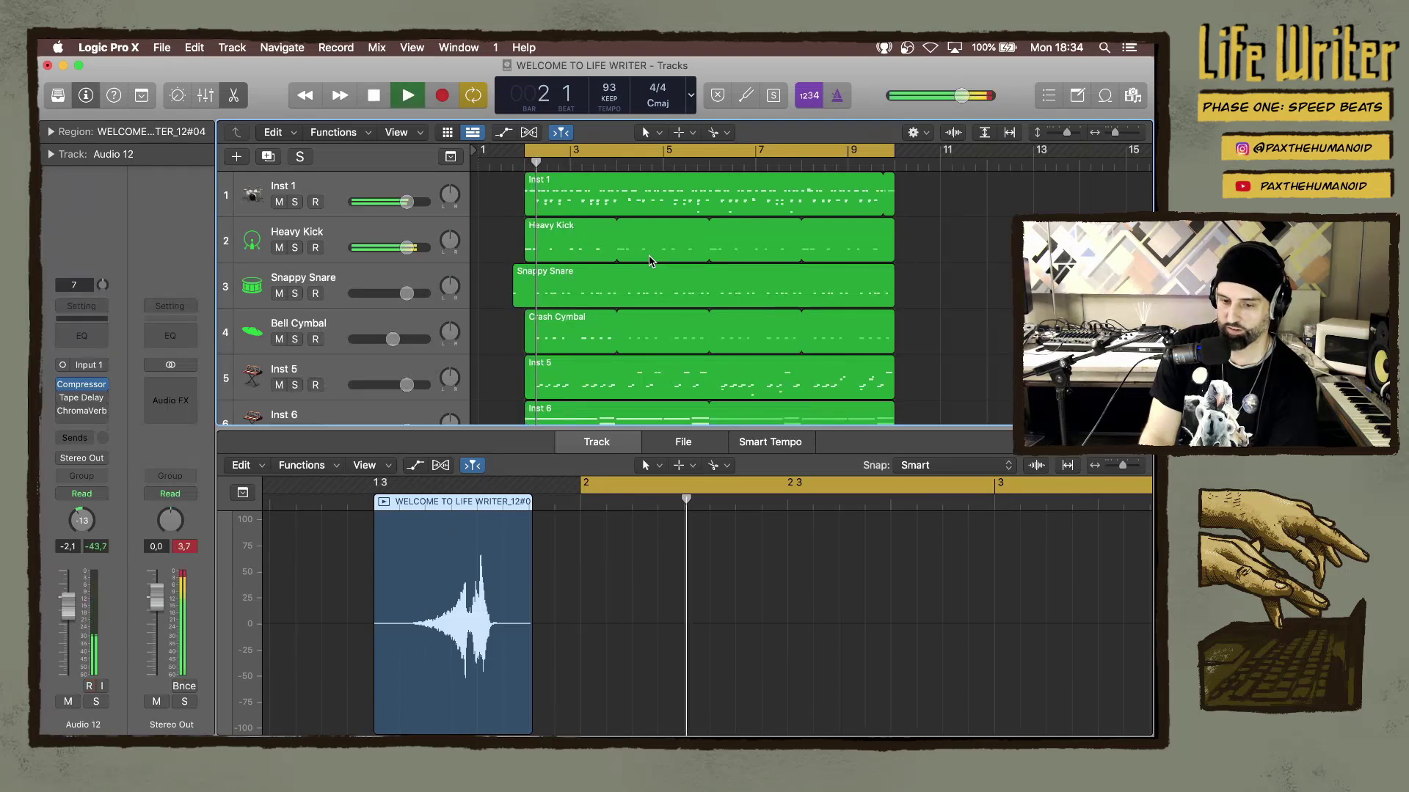
{"action": "key", "text": "space"}
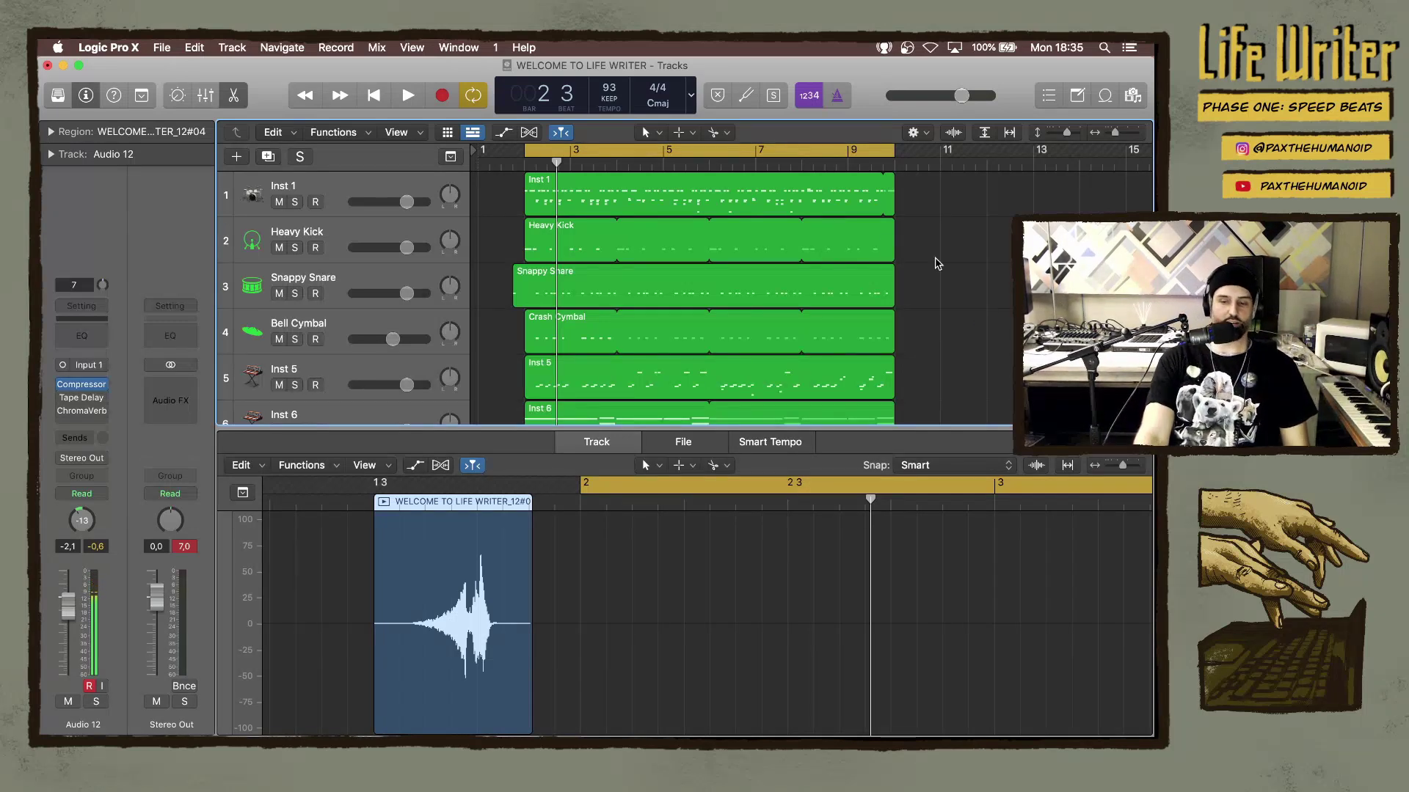
Copy all regions from the first eight-bar block to bar 10 with their automation data, and suppress future automation-copy prompts.
{"action": "scroll", "coordinate": [756, 303], "scroll_direction": "down", "scroll_amount": 5}
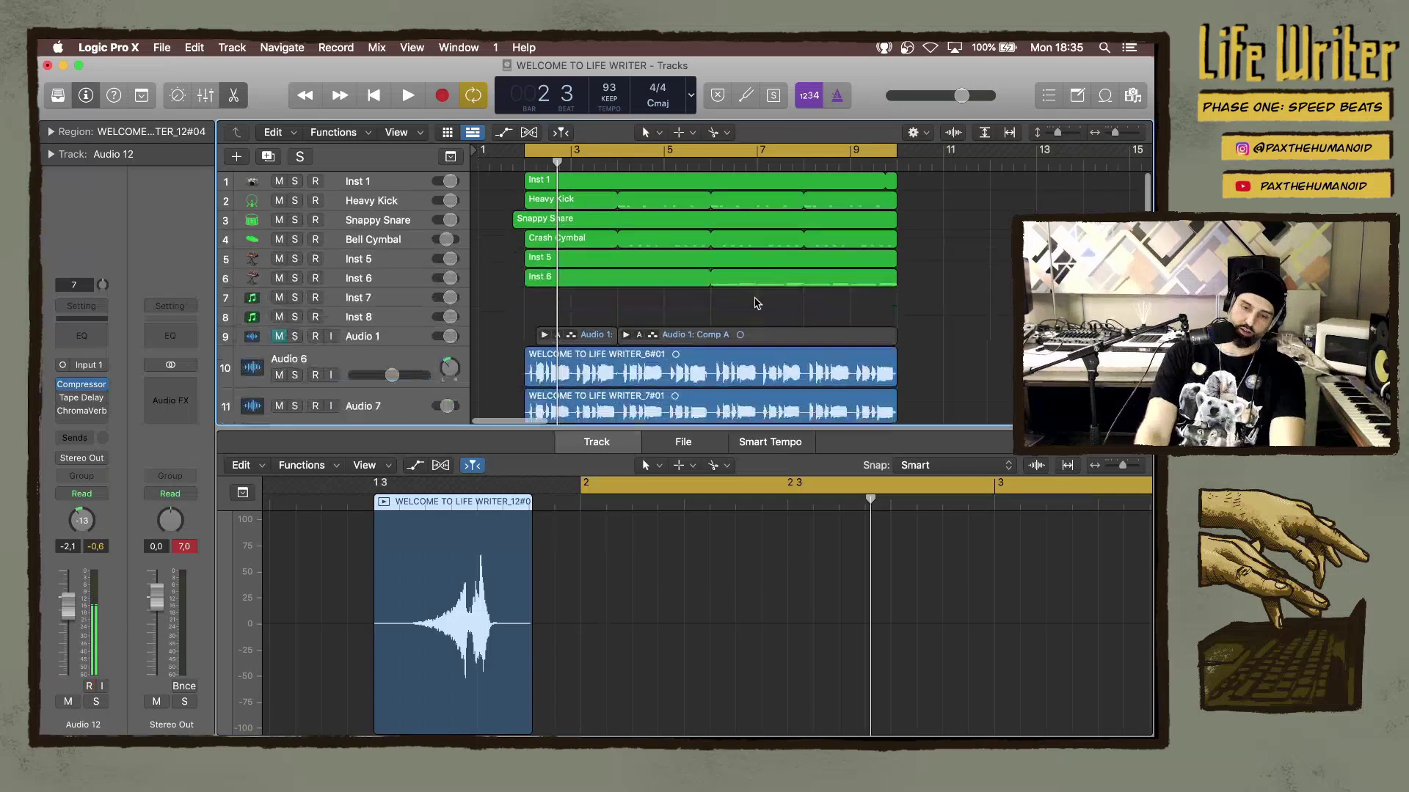
{"action": "scroll", "coordinate": [755, 303], "scroll_direction": "down", "scroll_amount": 10}
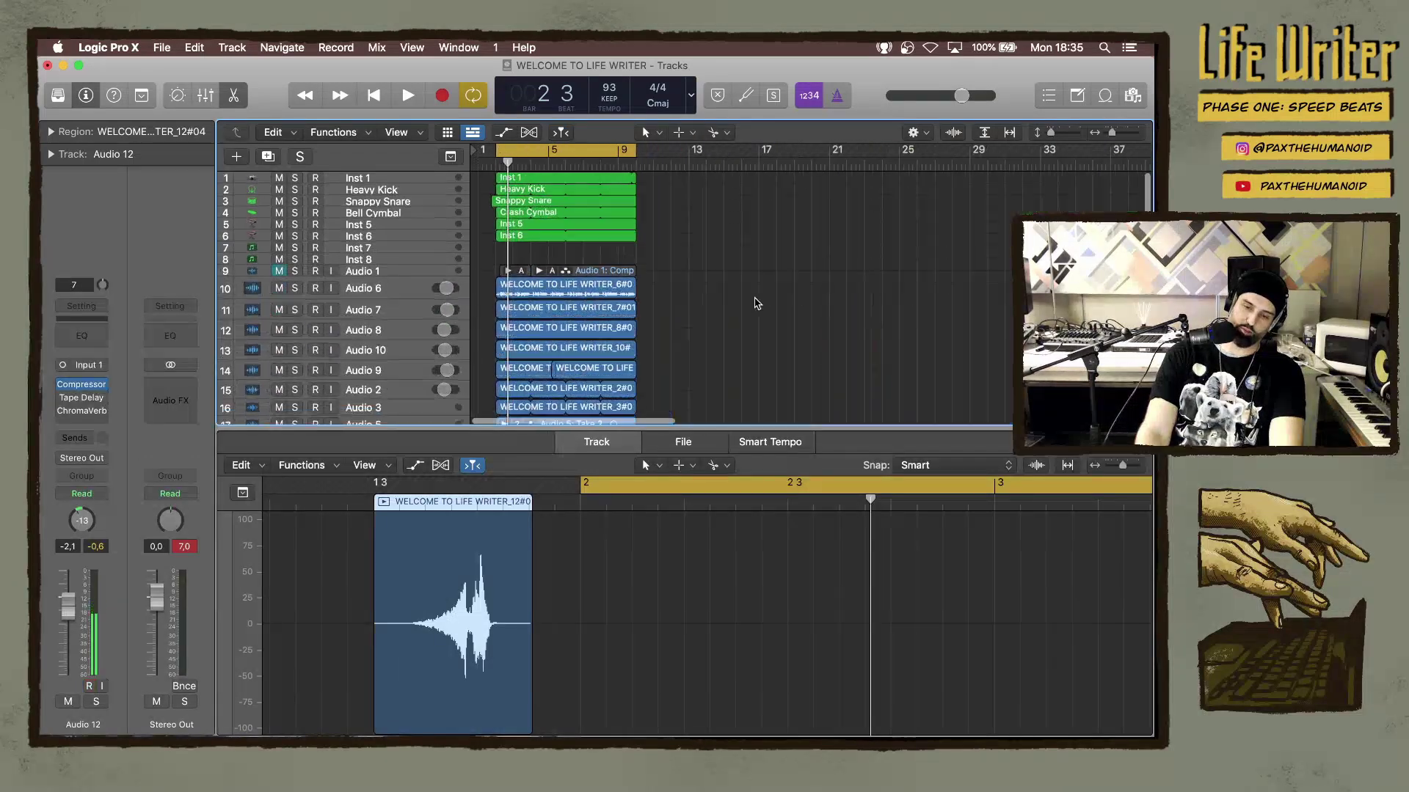
{"action": "key", "text": "super+a"}
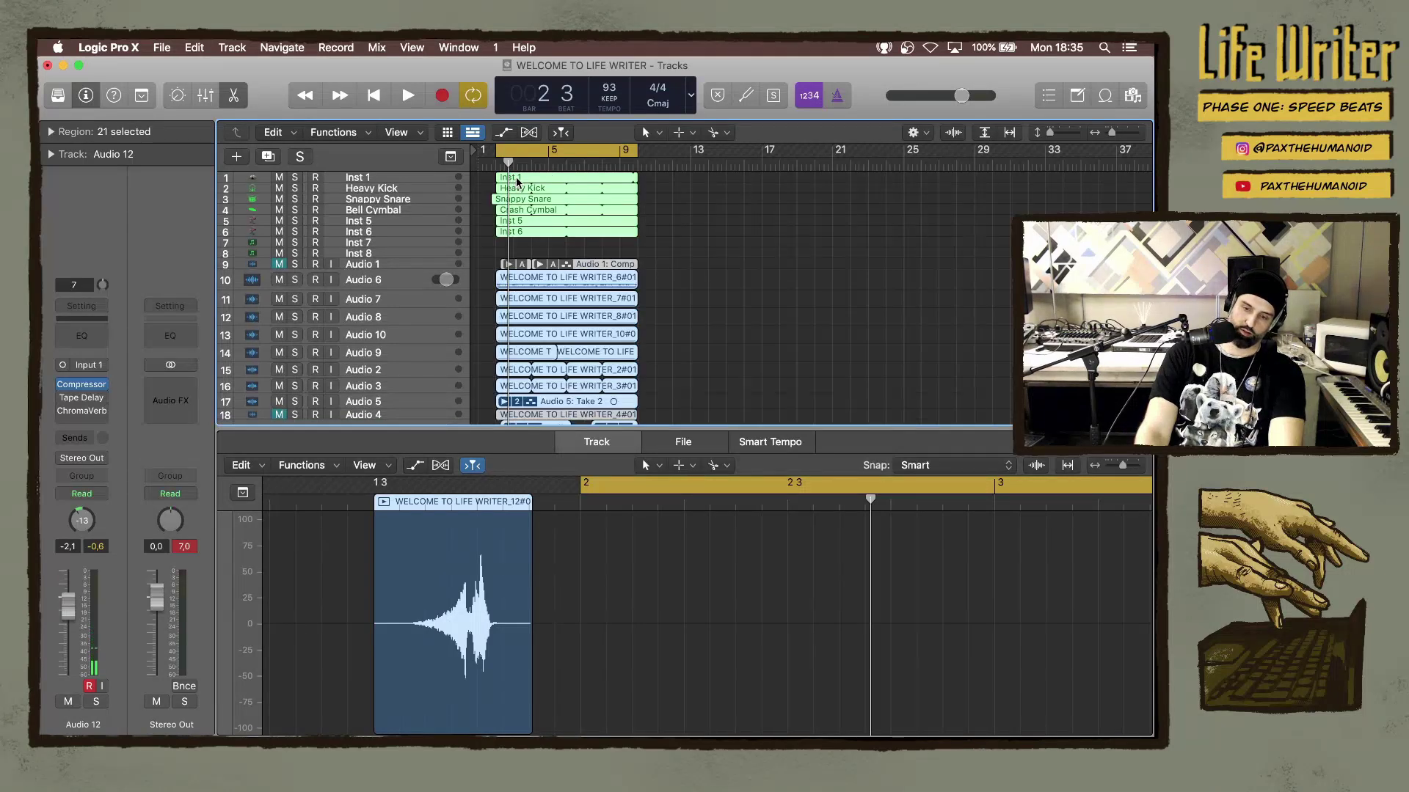
{"action": "left_click_drag", "start_coordinate": [515, 183], "coordinate": [658, 190]}
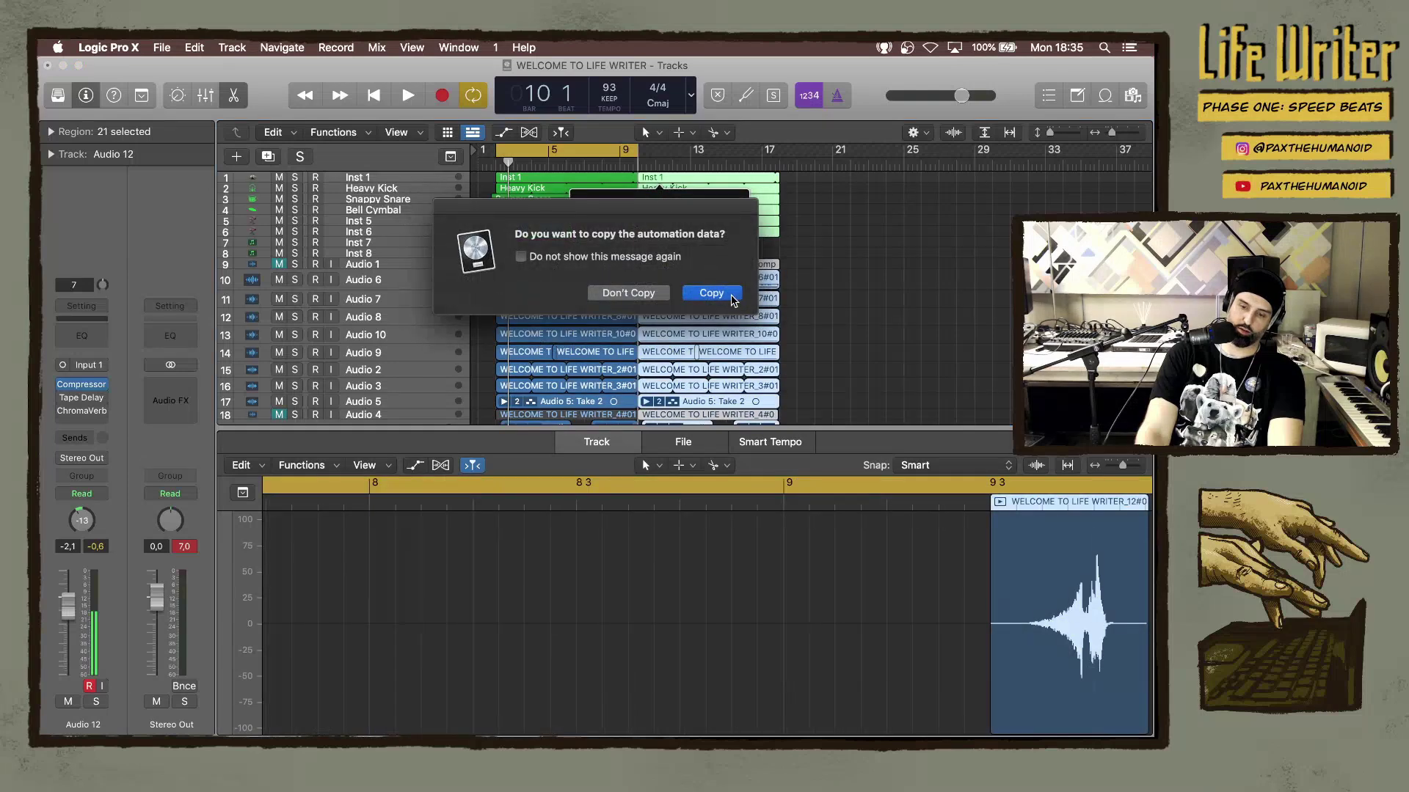
{"action": "left_click", "coordinate": [693, 294]}
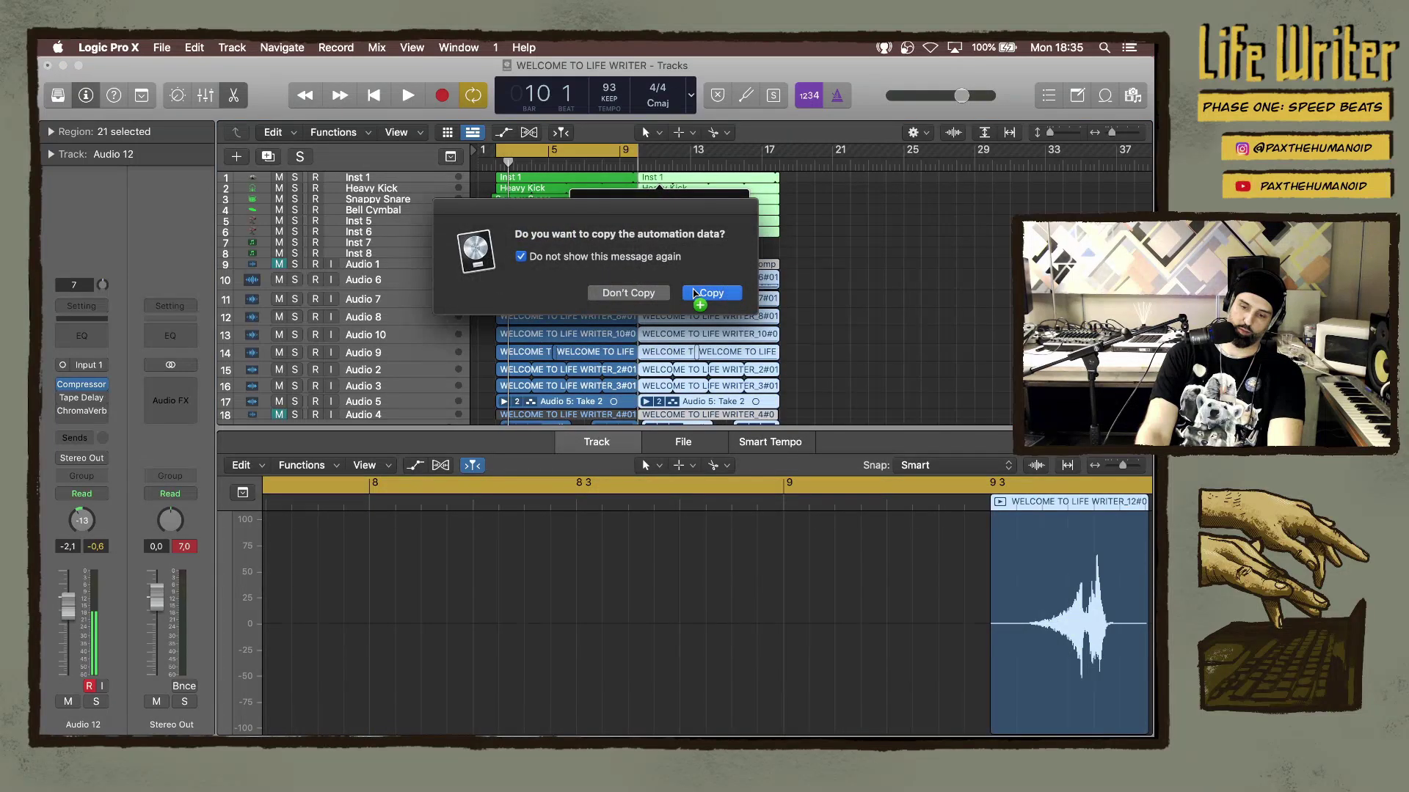
{"action": "left_click_drag", "start_coordinate": [811, 182], "coordinate": [511, 365]}
{"action": "scroll", "coordinate": [511, 364], "scroll_direction": "up", "scroll_amount": 3}
{"action": "scroll", "coordinate": [512, 364], "scroll_direction": "up", "scroll_amount": 4}
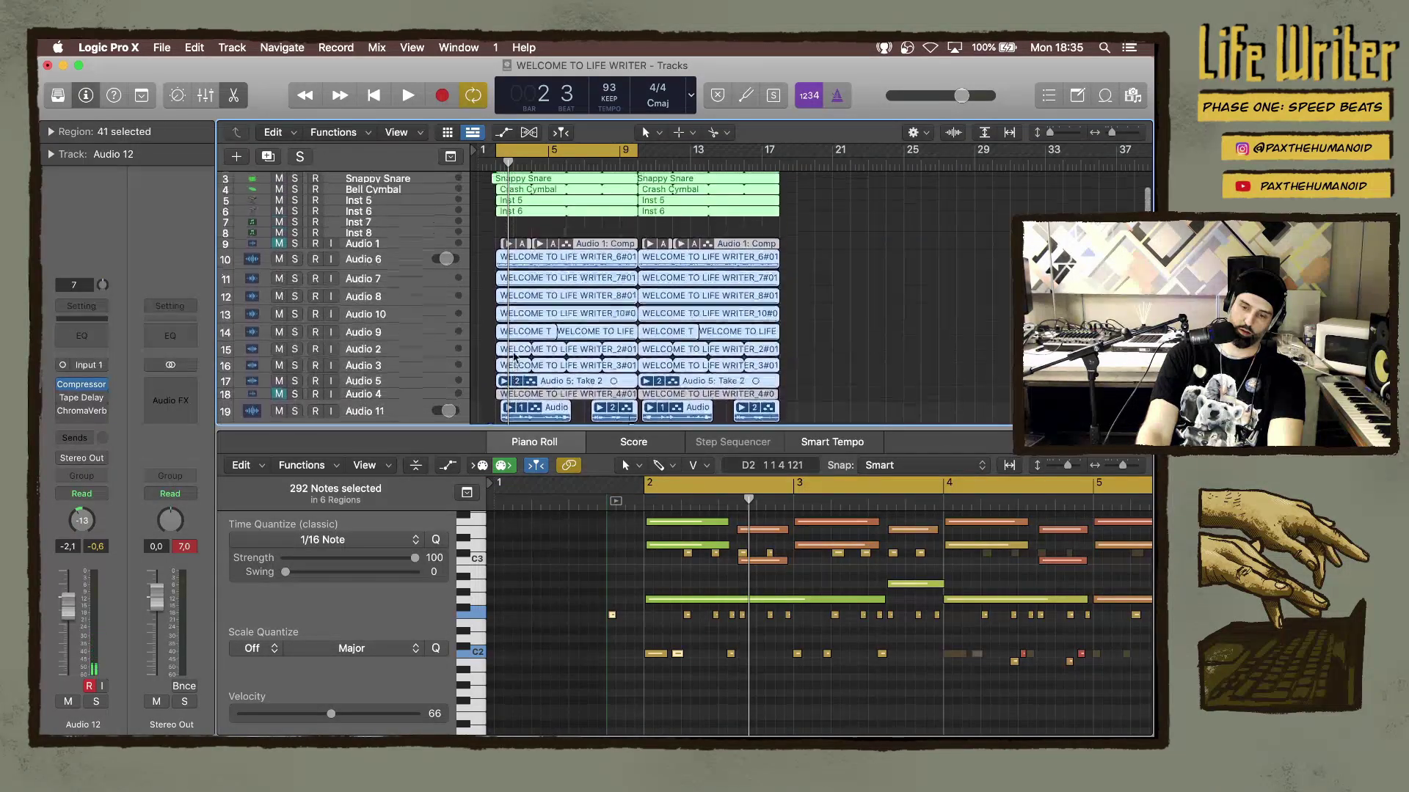
{"action": "left_click", "coordinate": [841, 208]}
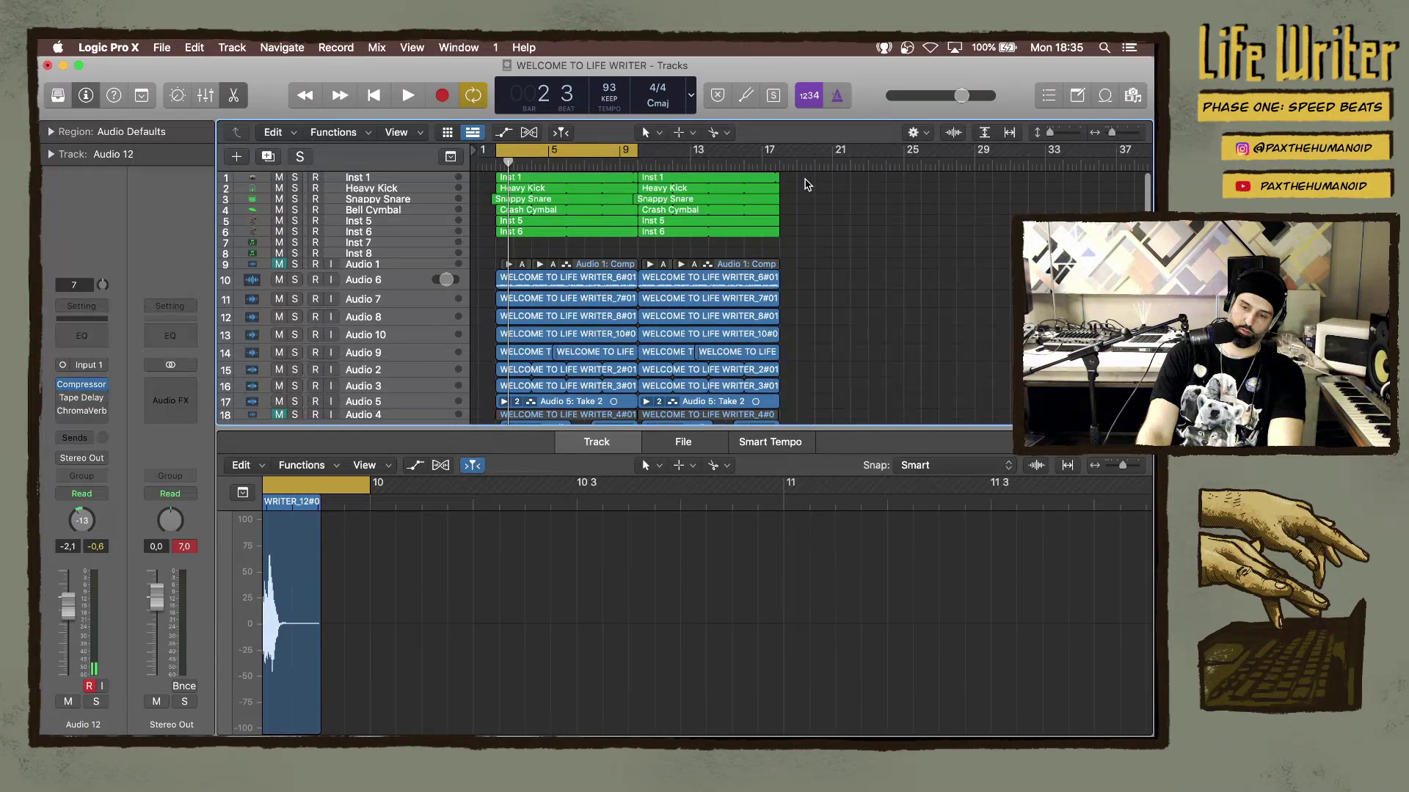
Delete the pickup note from the copied Snappy Snare region and trim the region's start to bar 10.
{"action": "left_click", "coordinate": [645, 200]}
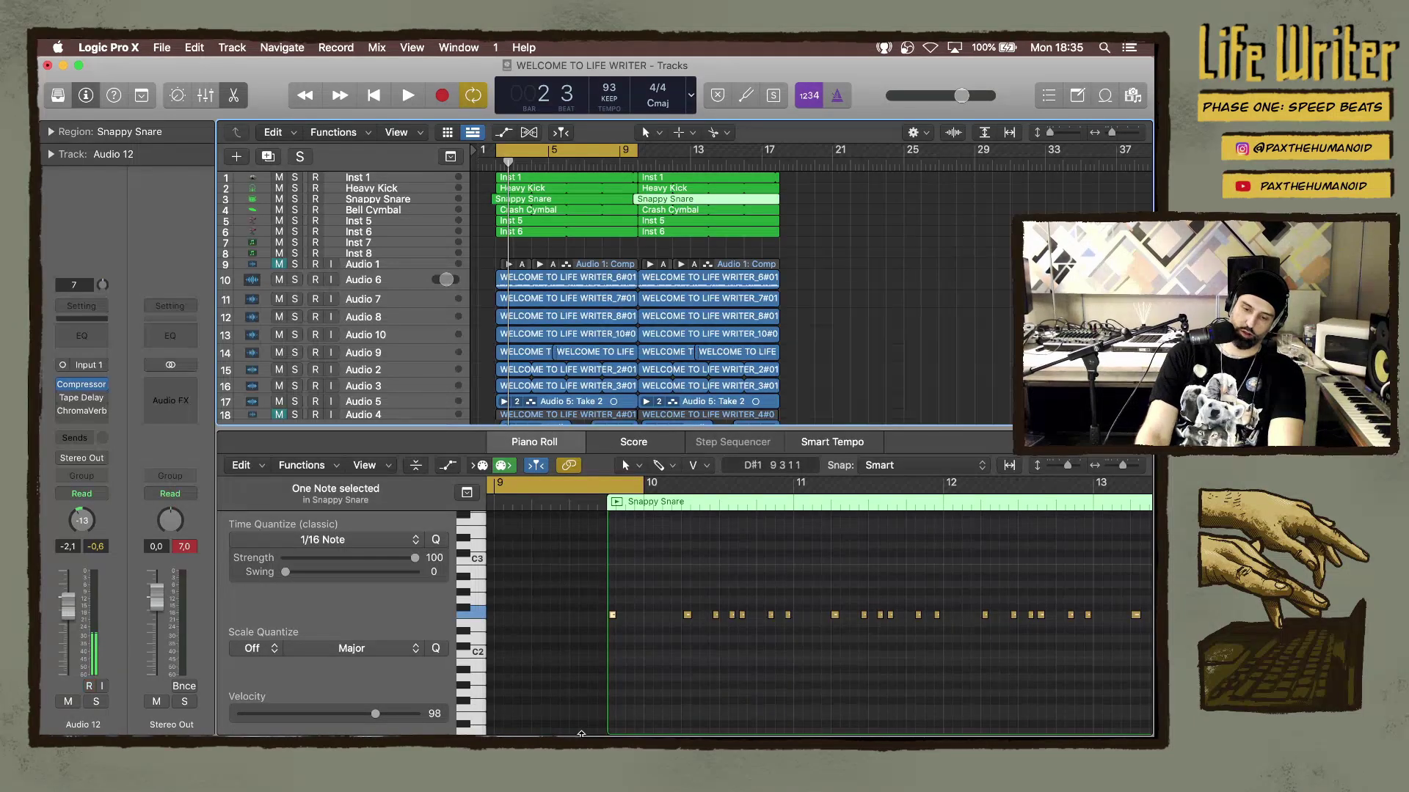
{"action": "left_click", "coordinate": [584, 588]}
{"action": "key", "text": "BackSpace"}
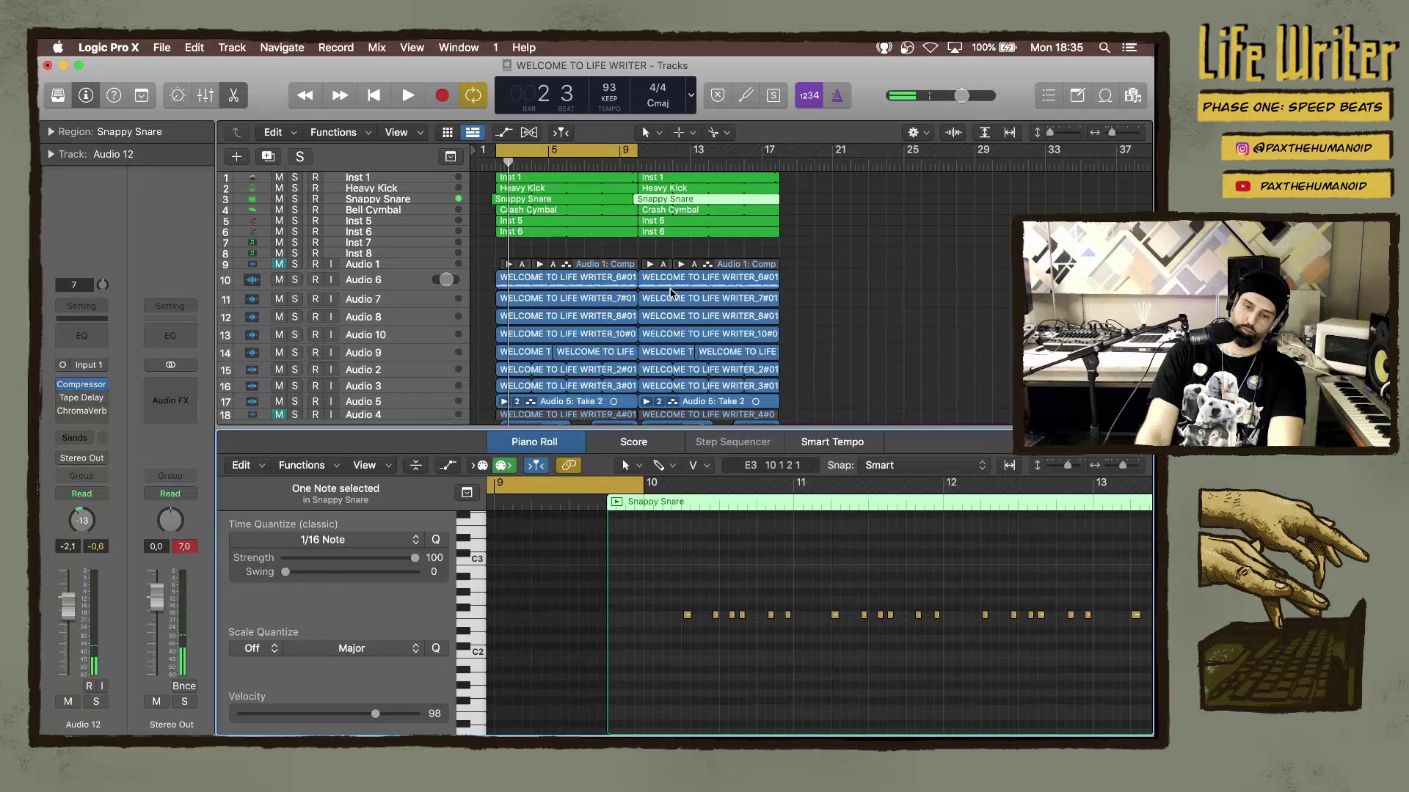
{"action": "left_click_drag", "start_coordinate": [638, 201], "coordinate": [644, 201]}
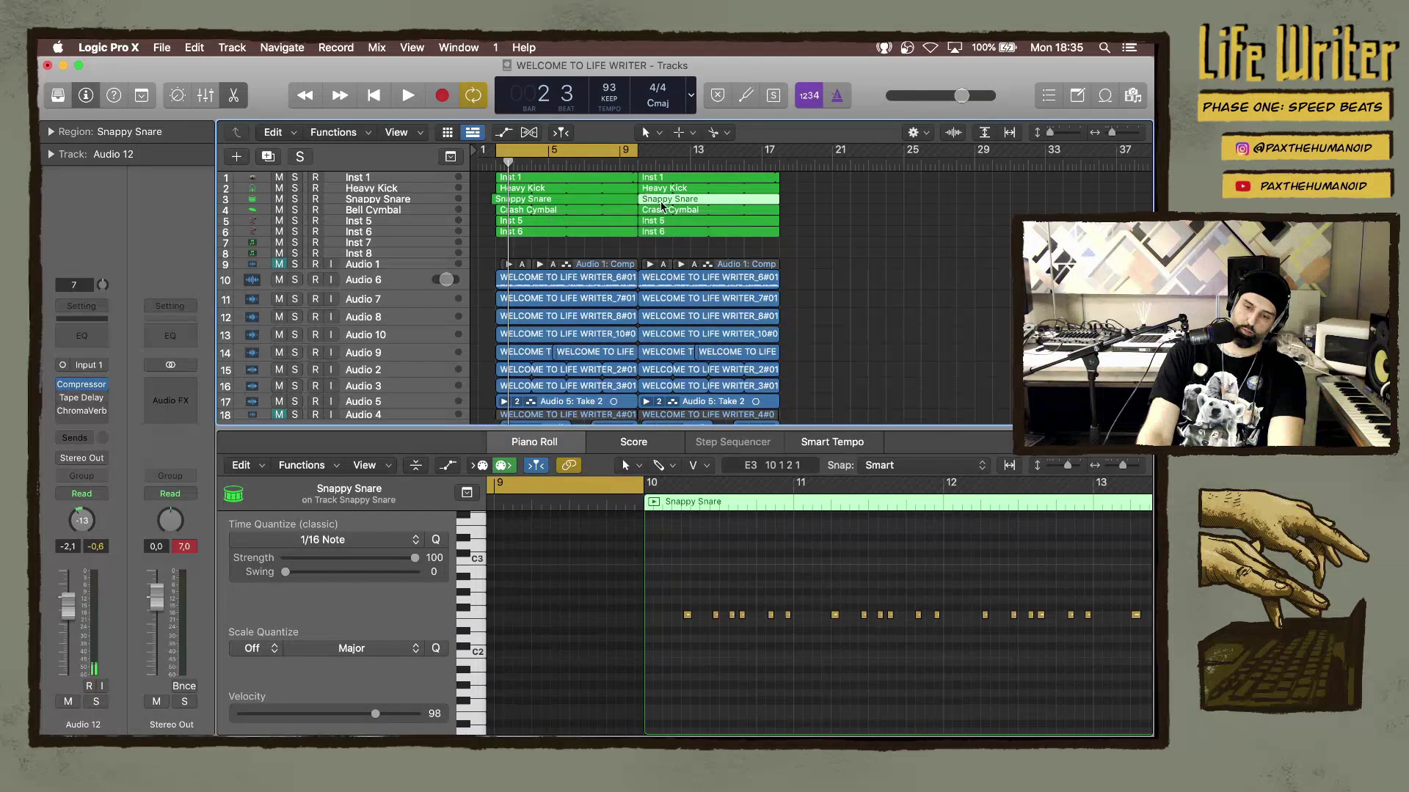
{"action": "left_click", "coordinate": [836, 233]}
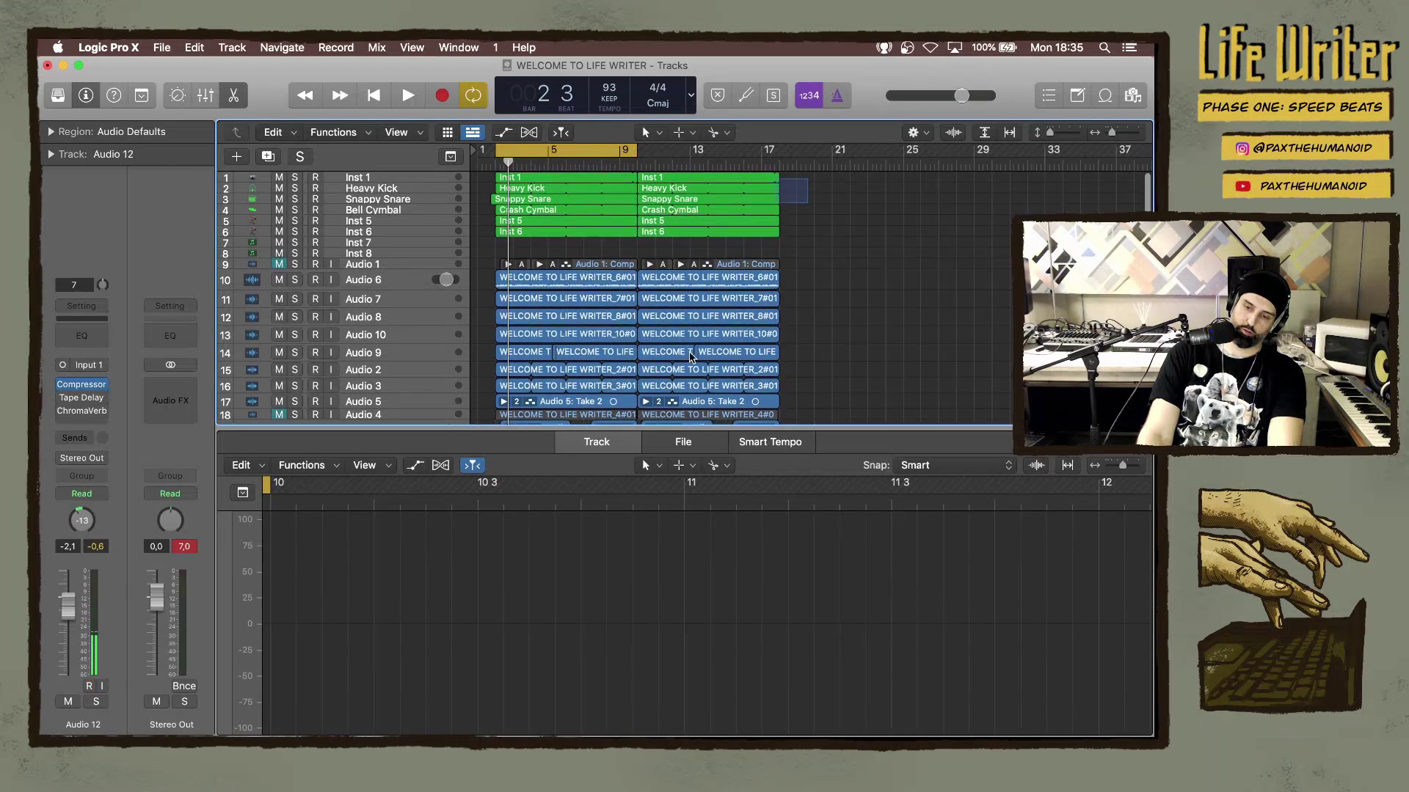
Copy the second eight-bar block to bars 18 and 26 on all its tracks, and extend the cycle range to bar 34.
{"action": "left_click_drag", "start_coordinate": [807, 178], "coordinate": [642, 387]}
{"action": "scroll", "coordinate": [643, 387], "scroll_direction": "down", "scroll_amount": 2}
{"action": "scroll", "coordinate": [642, 387], "scroll_direction": "up", "scroll_amount": 5}
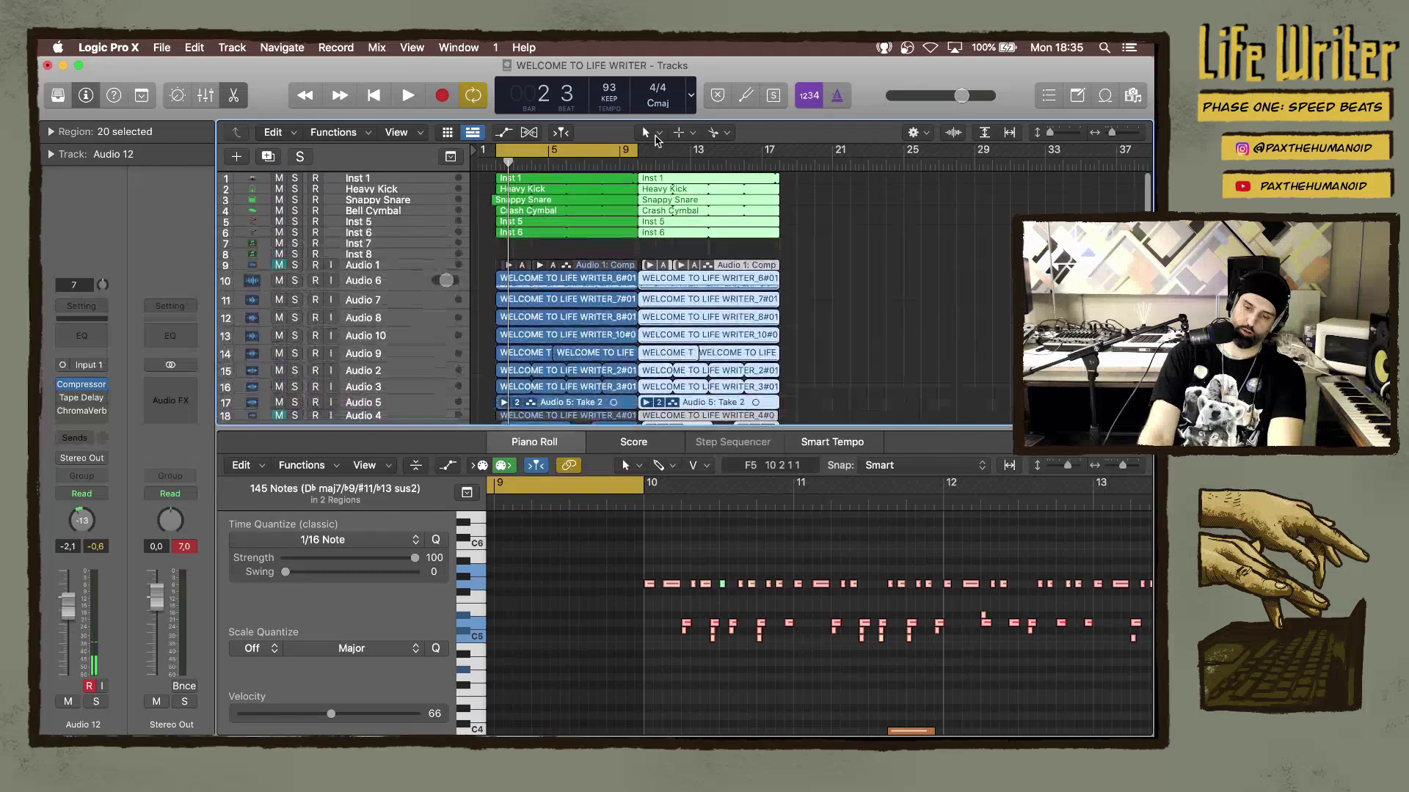
{"action": "left_click_drag", "start_coordinate": [783, 181], "coordinate": [988, 181]}
{"action": "left_click_drag", "start_coordinate": [639, 144], "coordinate": [1057, 177]}
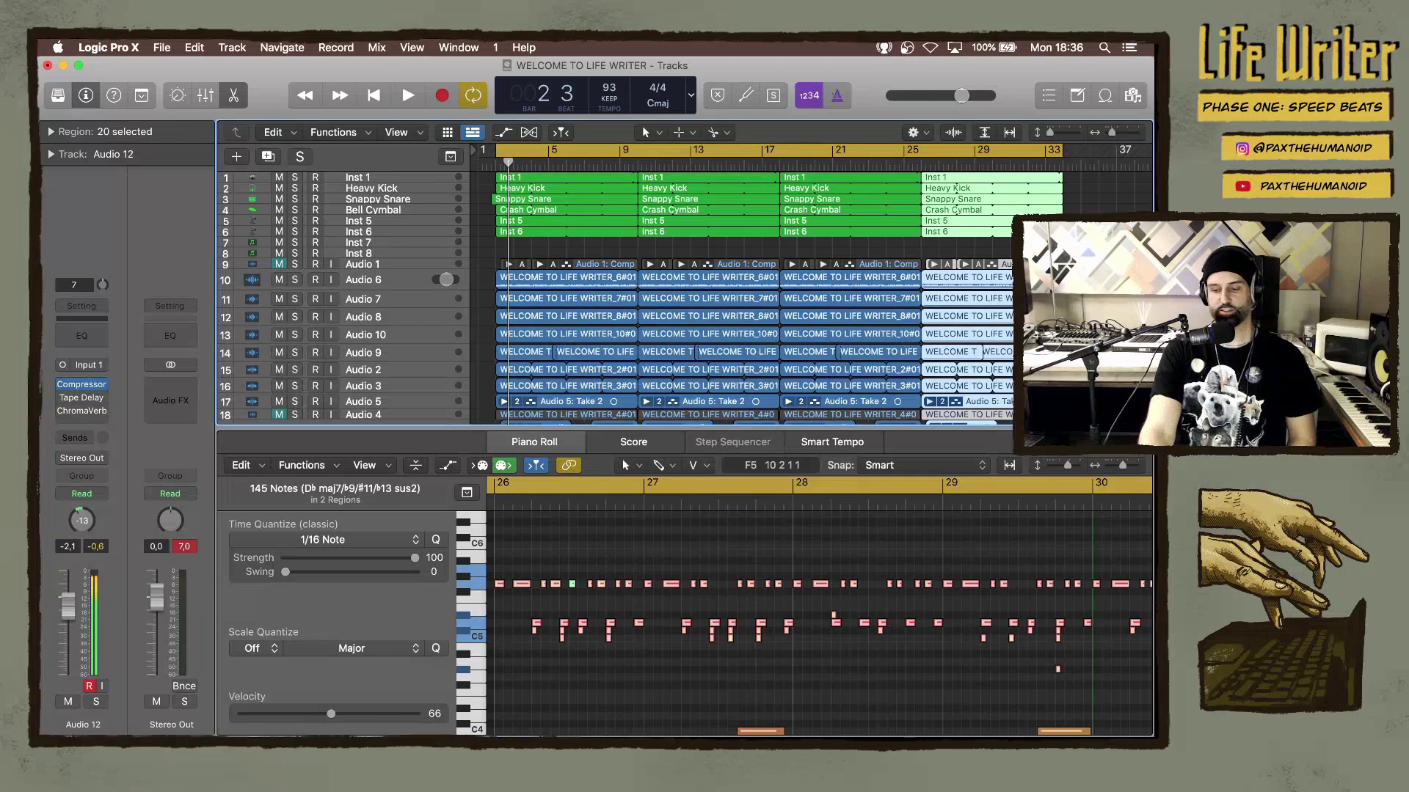
Play back the extended arrangement from its start, select the Inst 7 track, and stop playback in bar 25.
{"action": "key", "text": "space"}
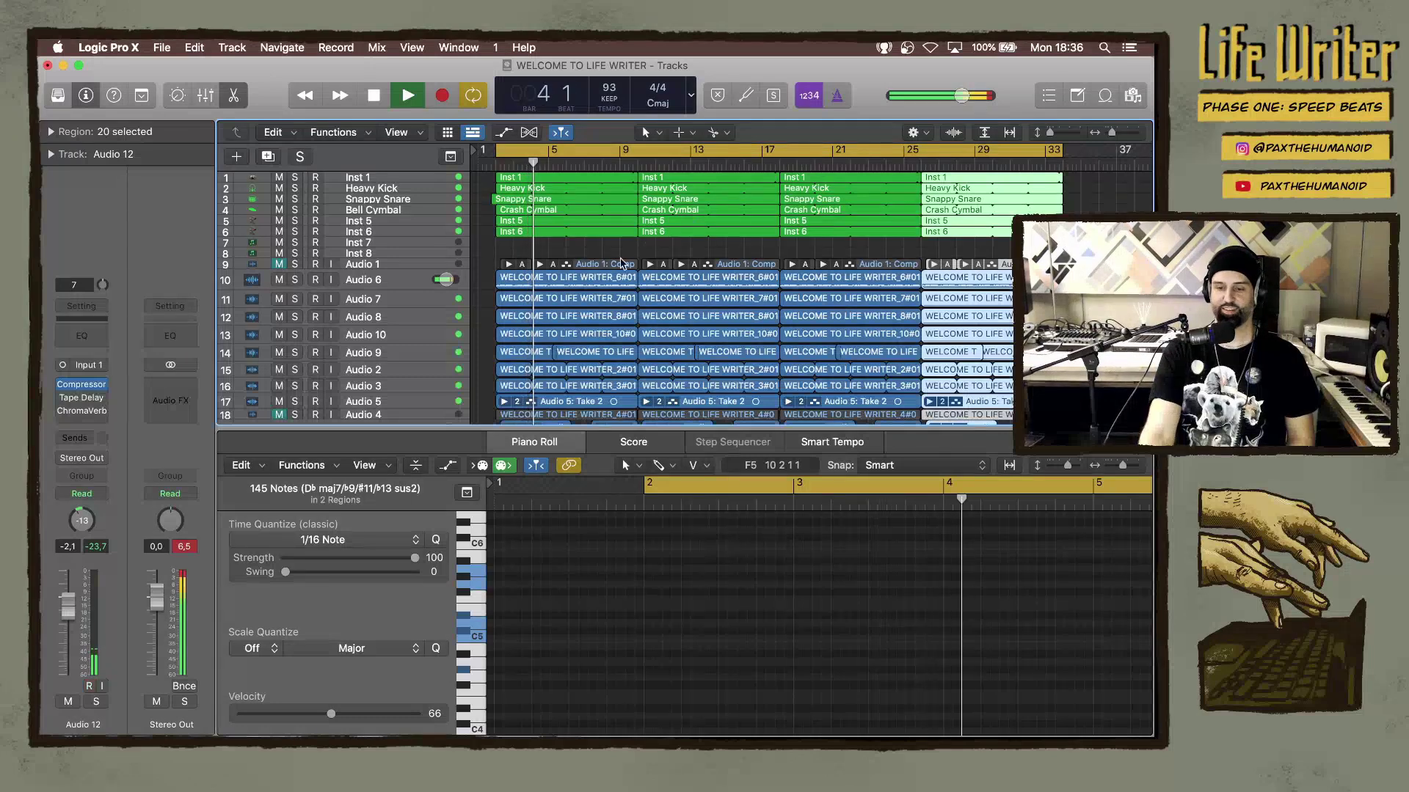
{"action": "scroll", "coordinate": [510, 346], "scroll_direction": "down", "scroll_amount": 2}
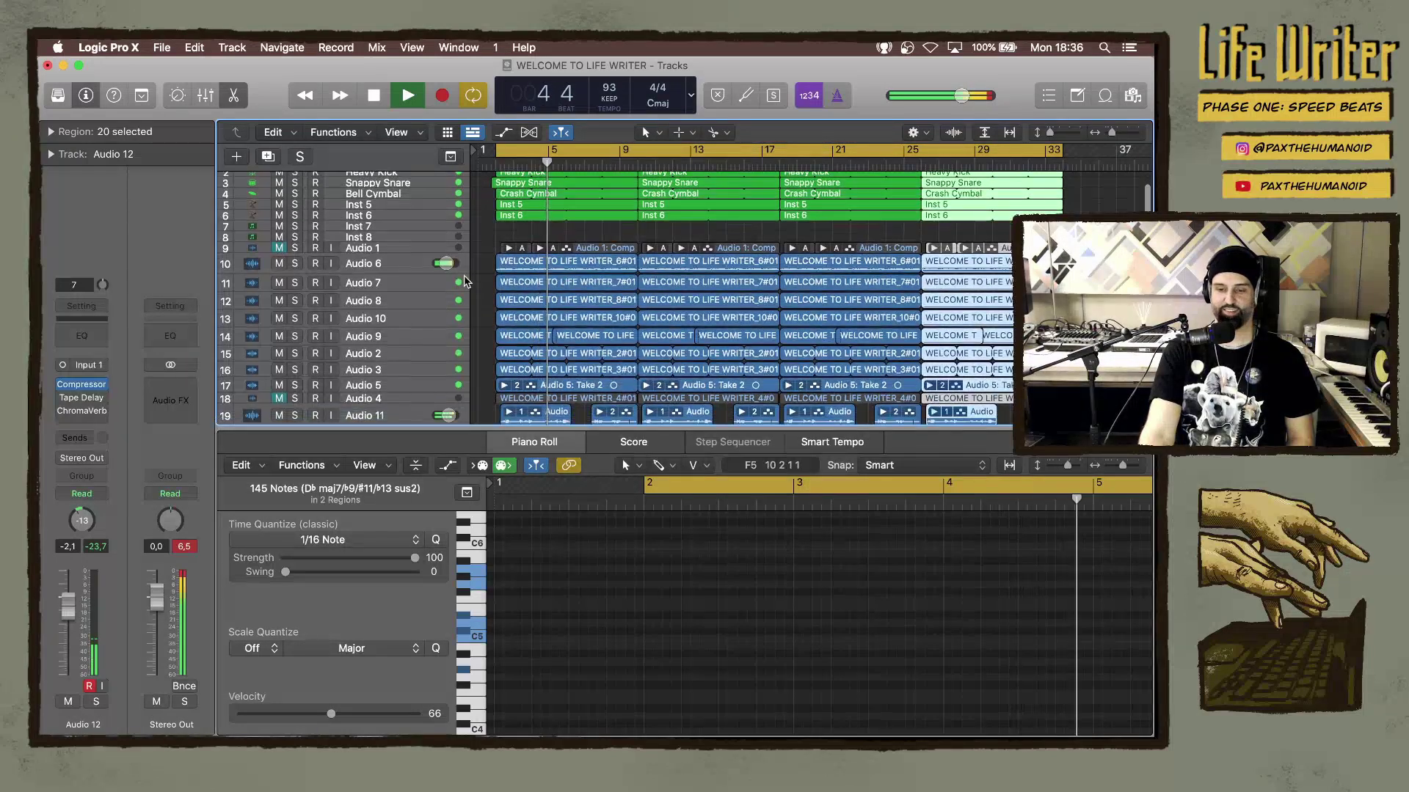
{"action": "scroll", "coordinate": [491, 287], "scroll_direction": "up", "scroll_amount": 3}
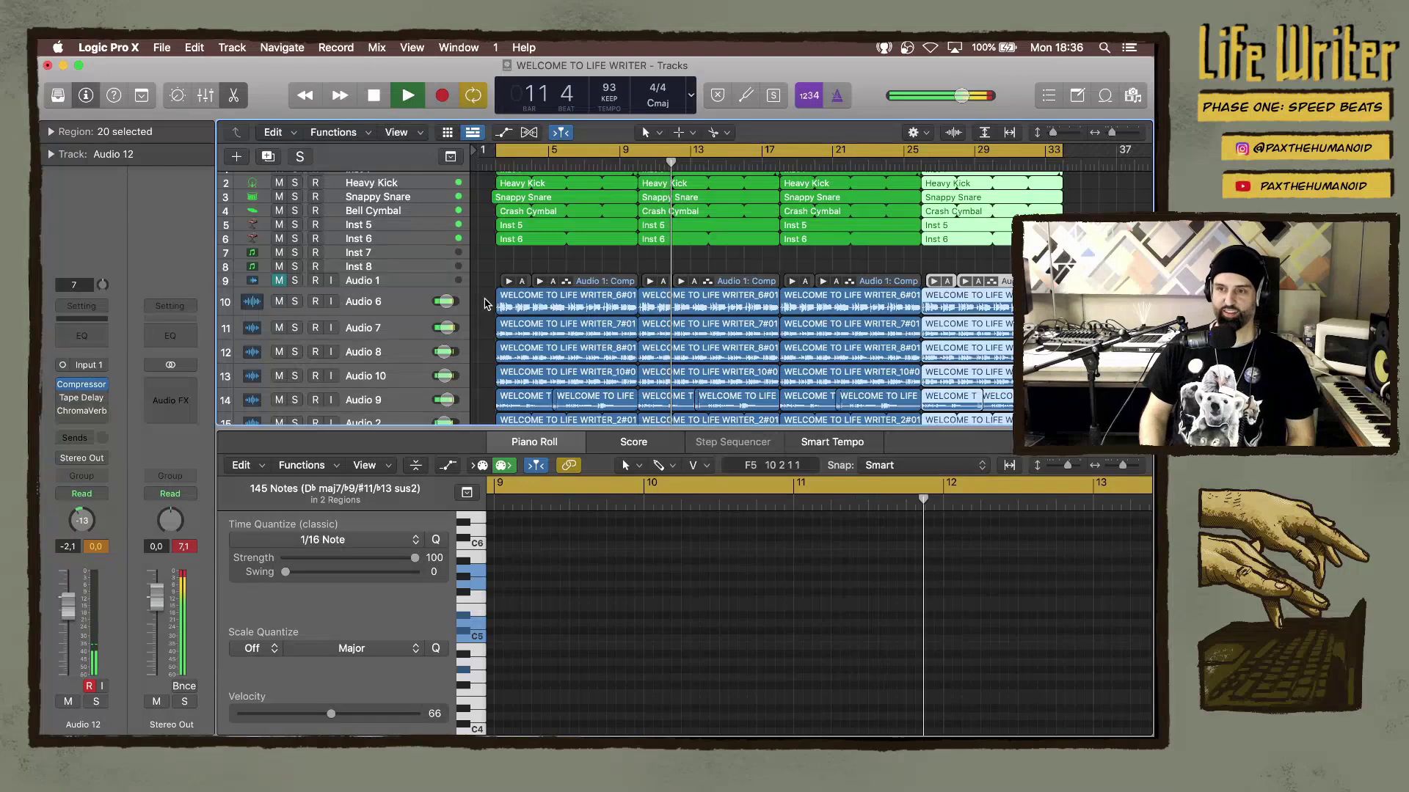
{"action": "left_click", "coordinate": [399, 249]}
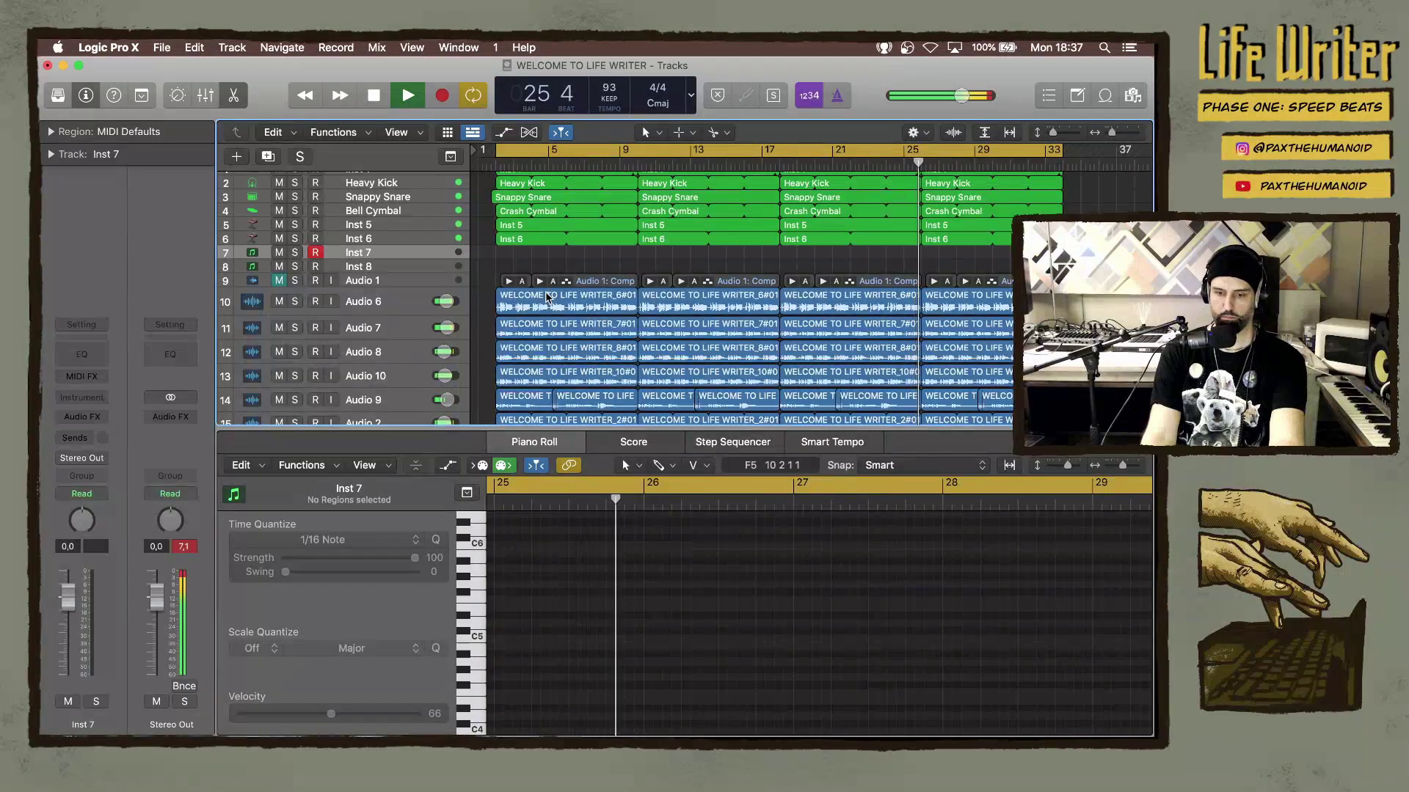
{"action": "key", "text": "space"}
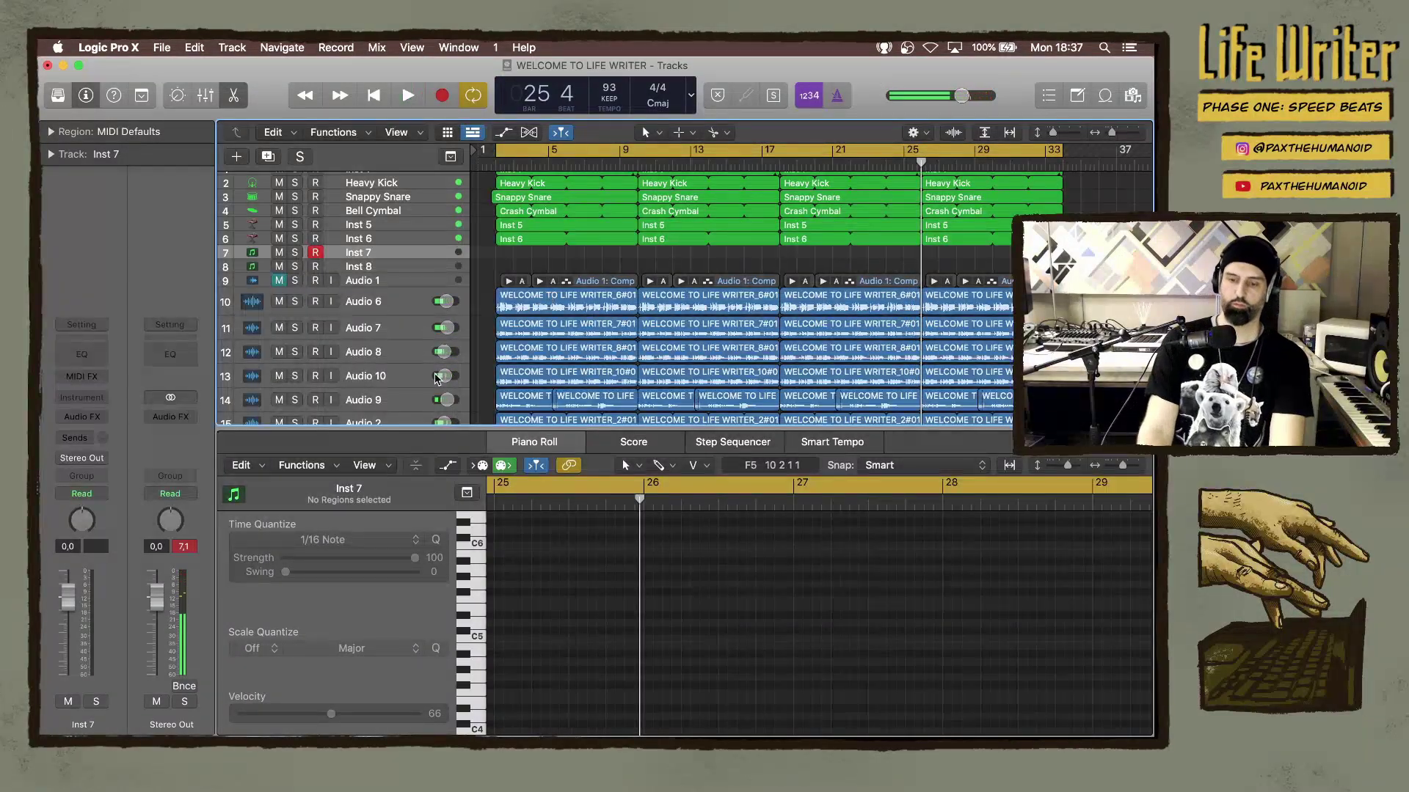